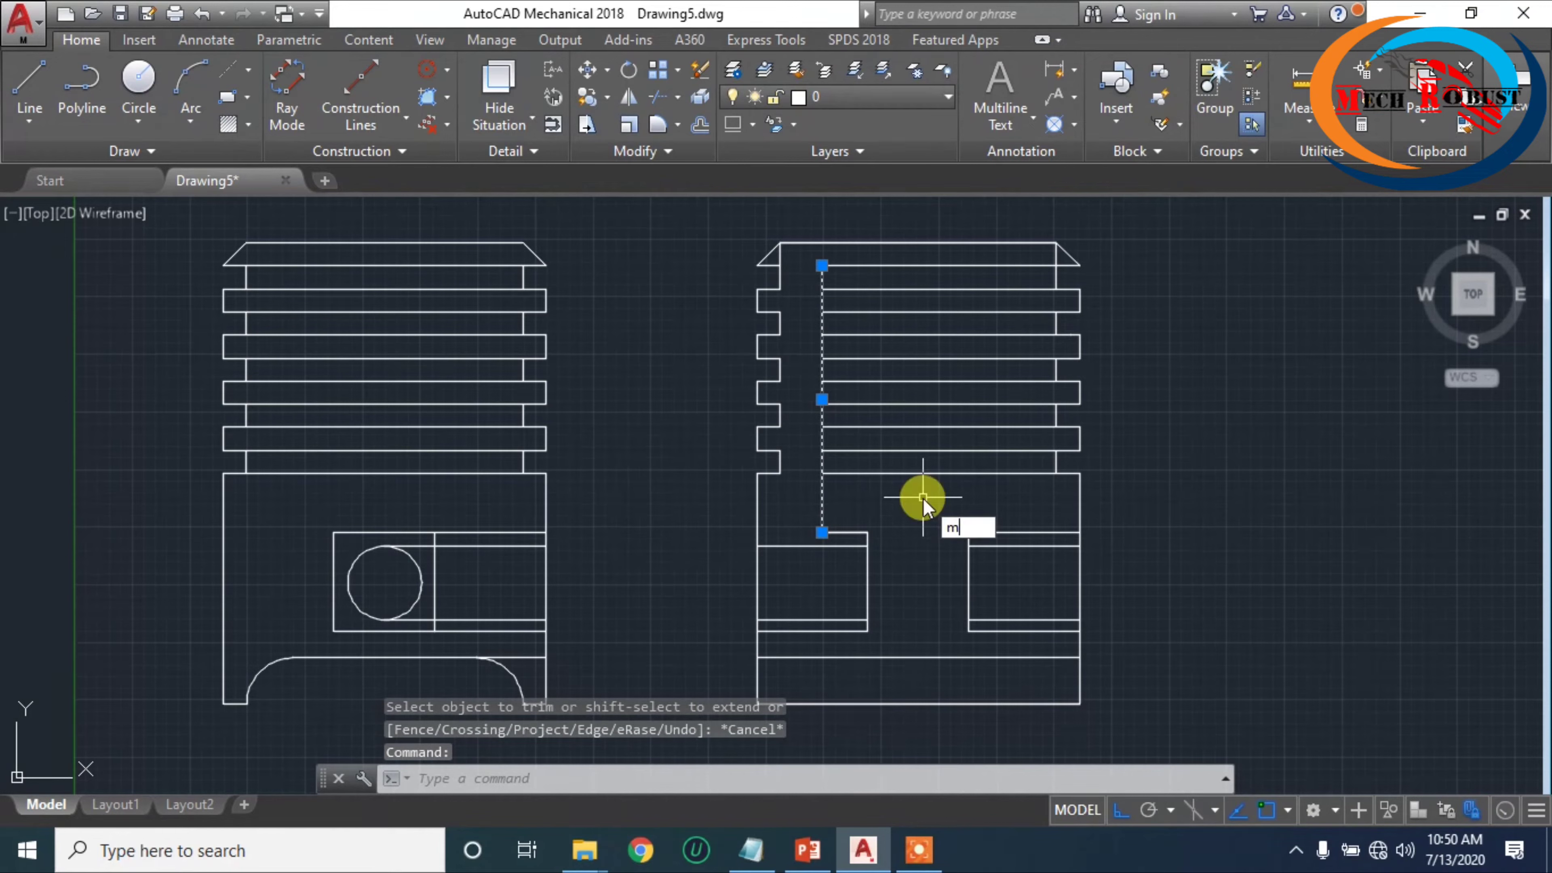
key(Return)
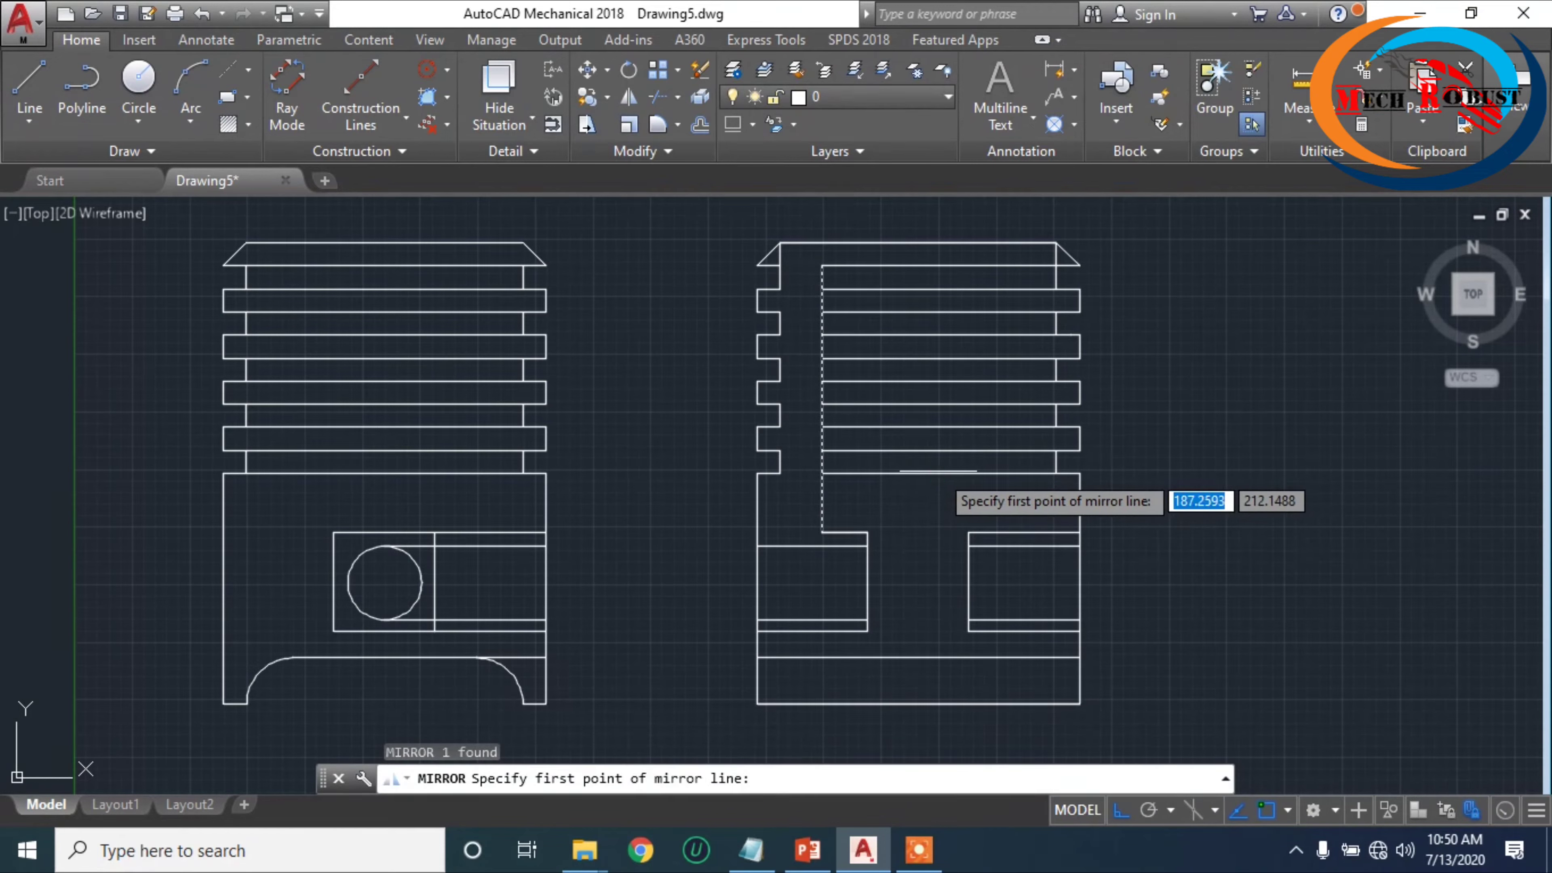
click(950, 474)
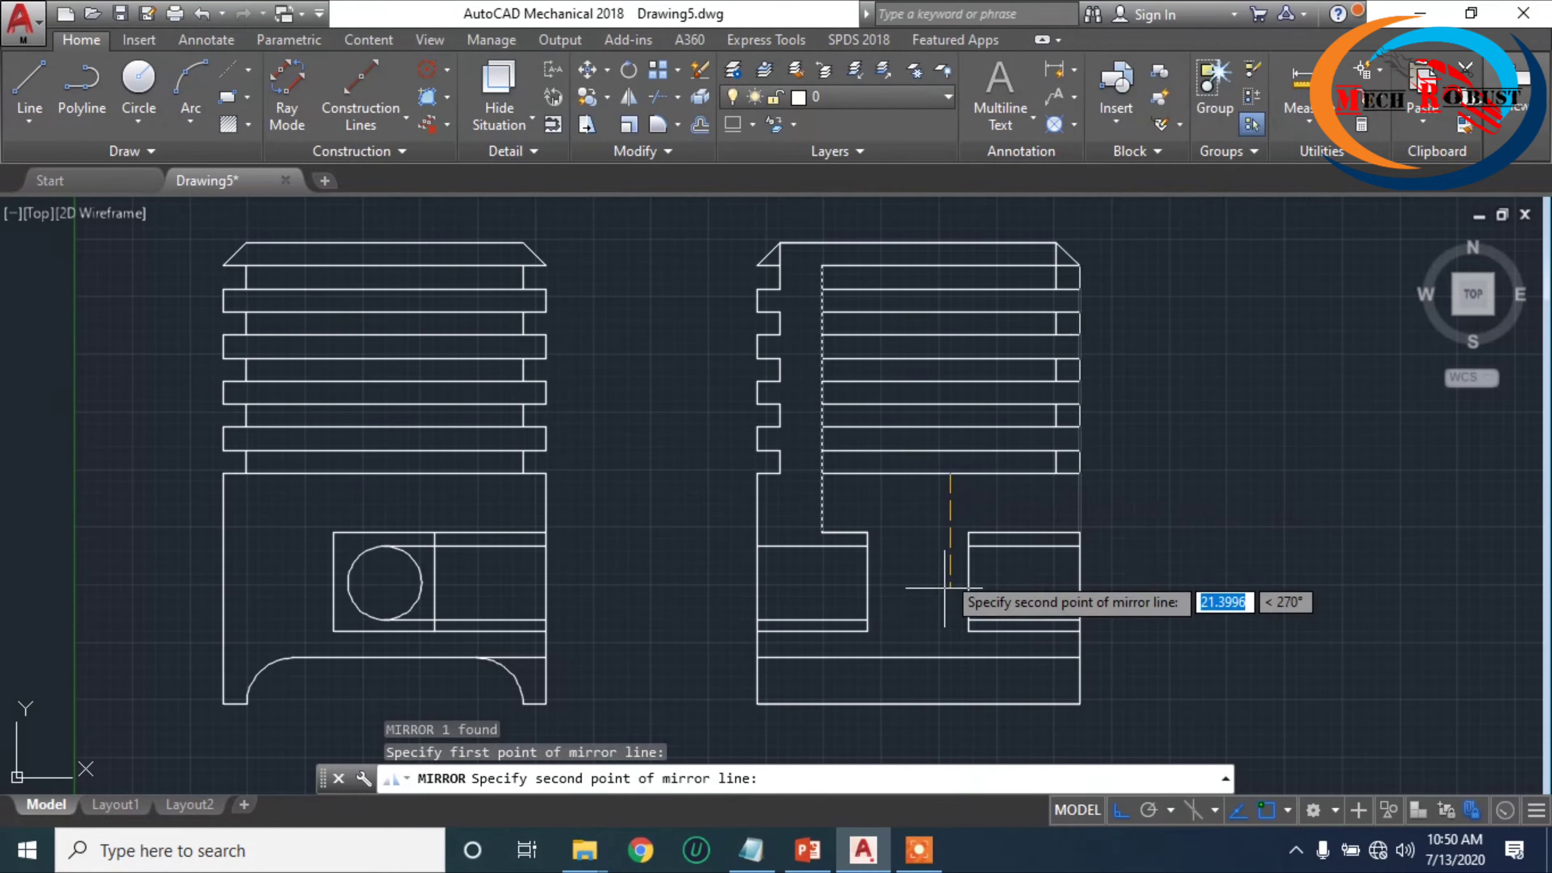
click(950, 577)
key(Return)
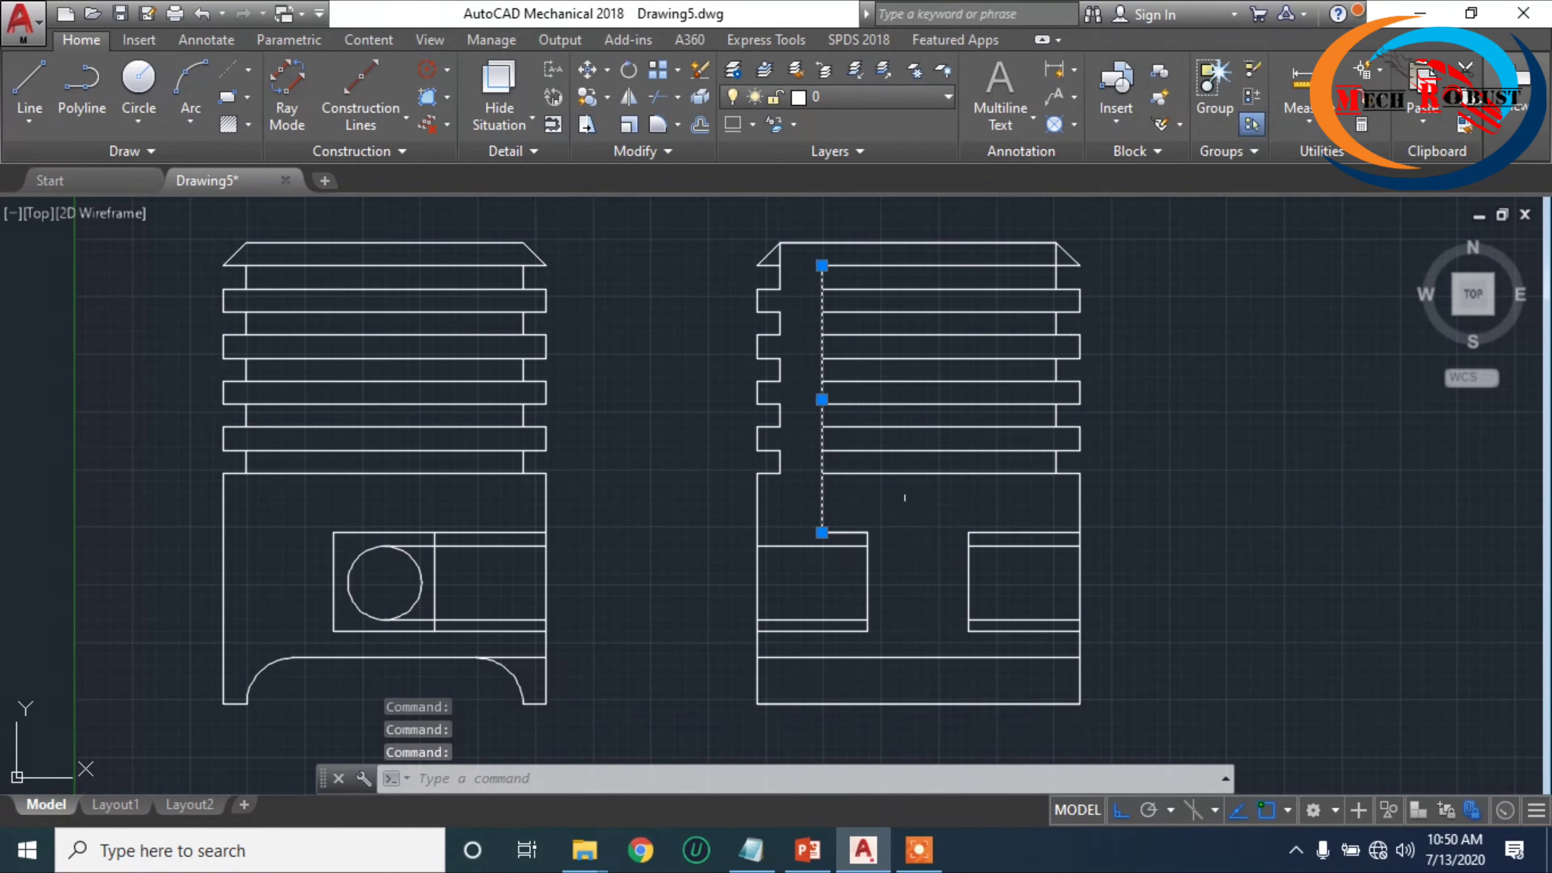
- Mirror the left inner wall line of the section view about the piston's vertical centreline, keeping the original
key(Return)
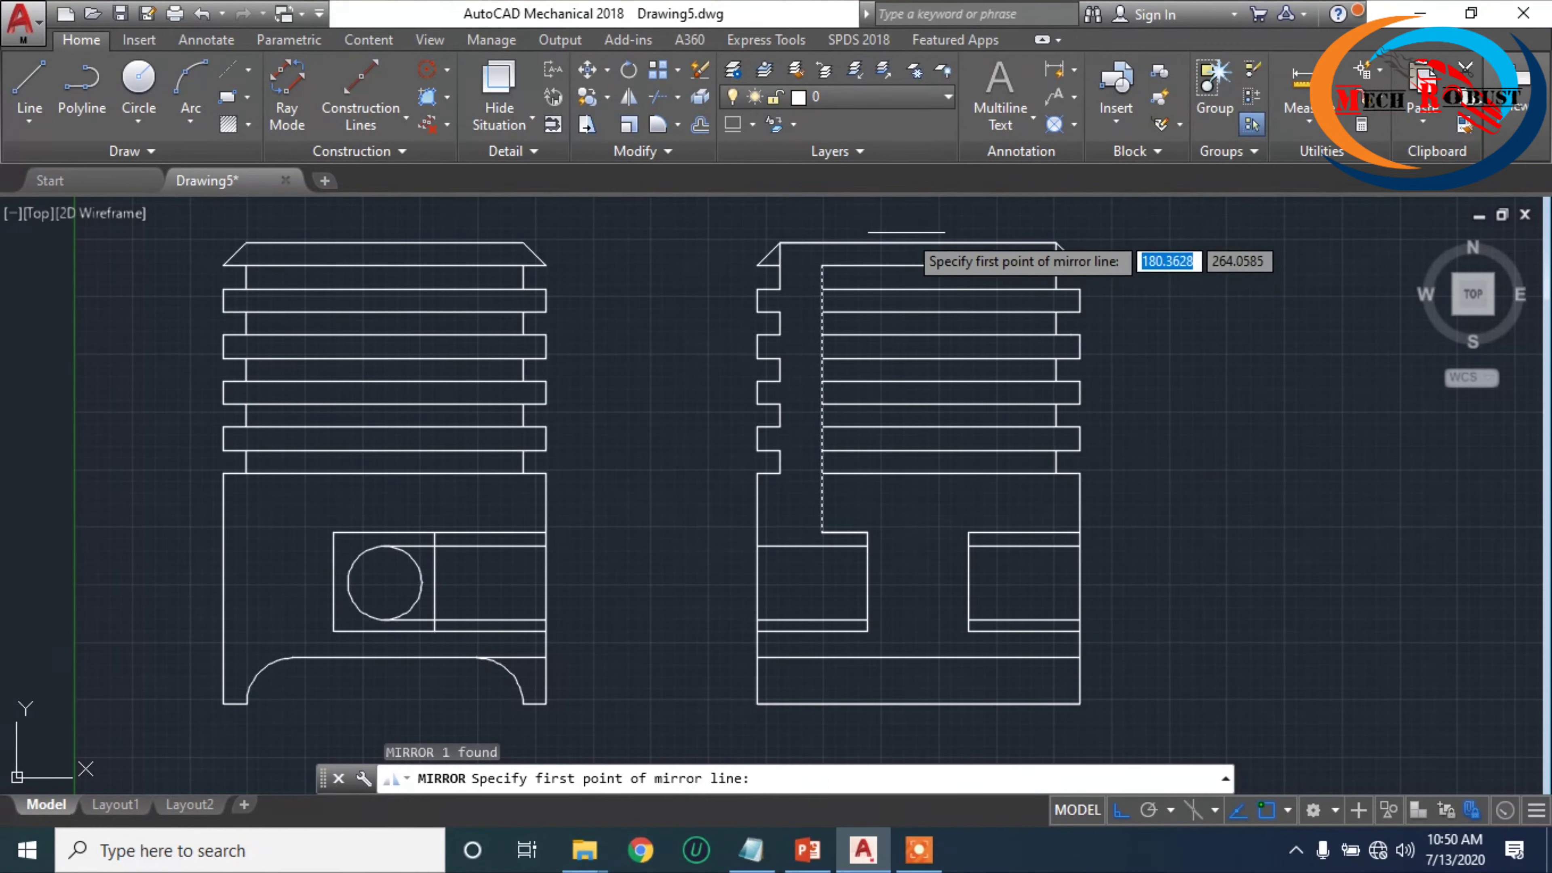
click(918, 243)
click(915, 558)
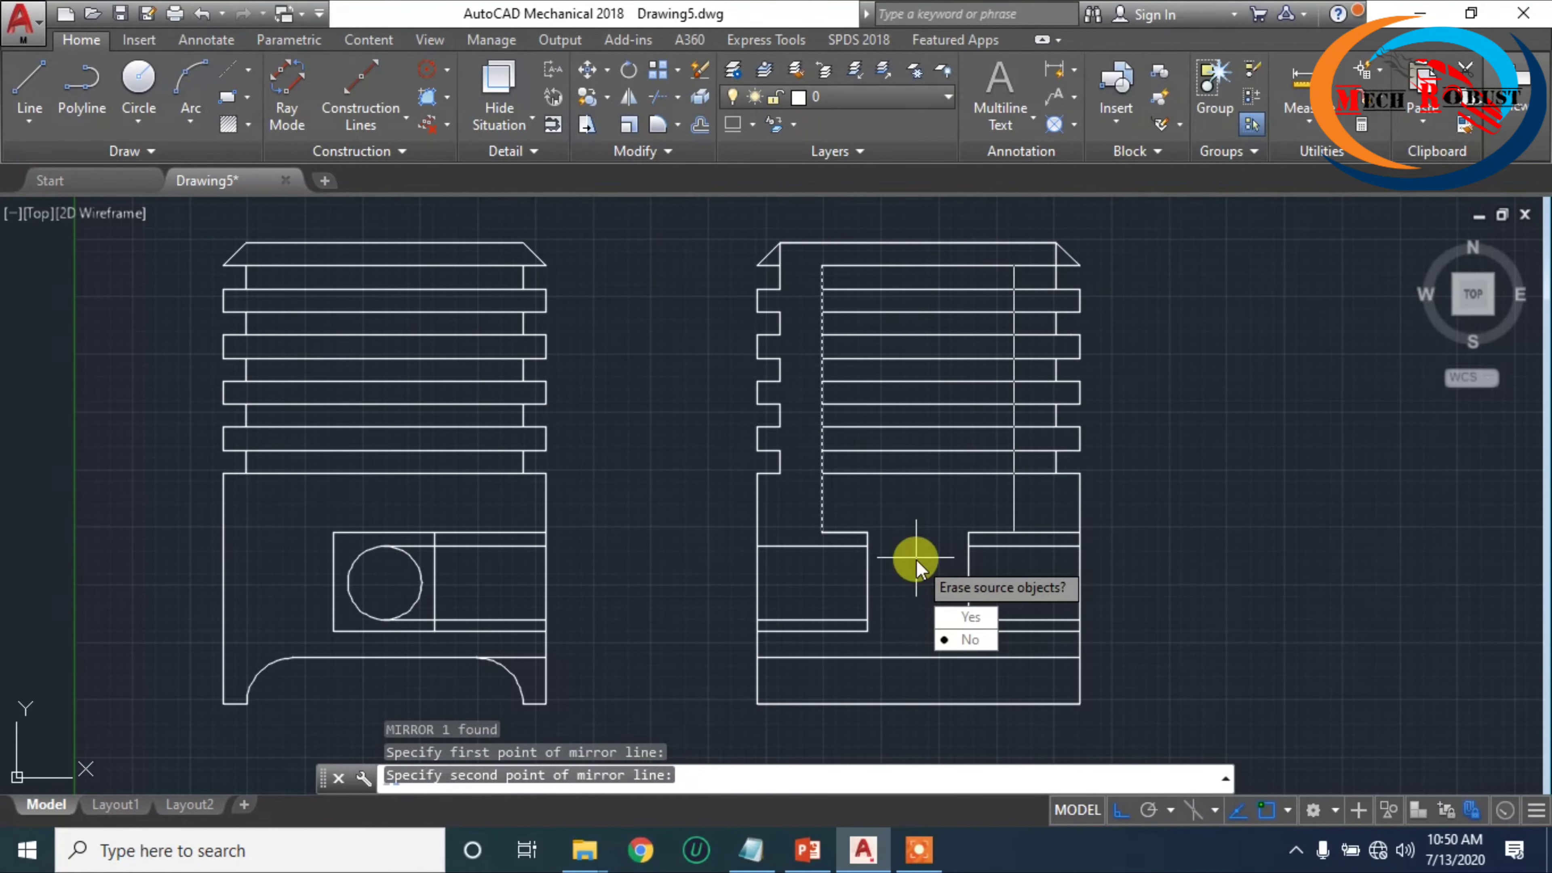
key(Return)
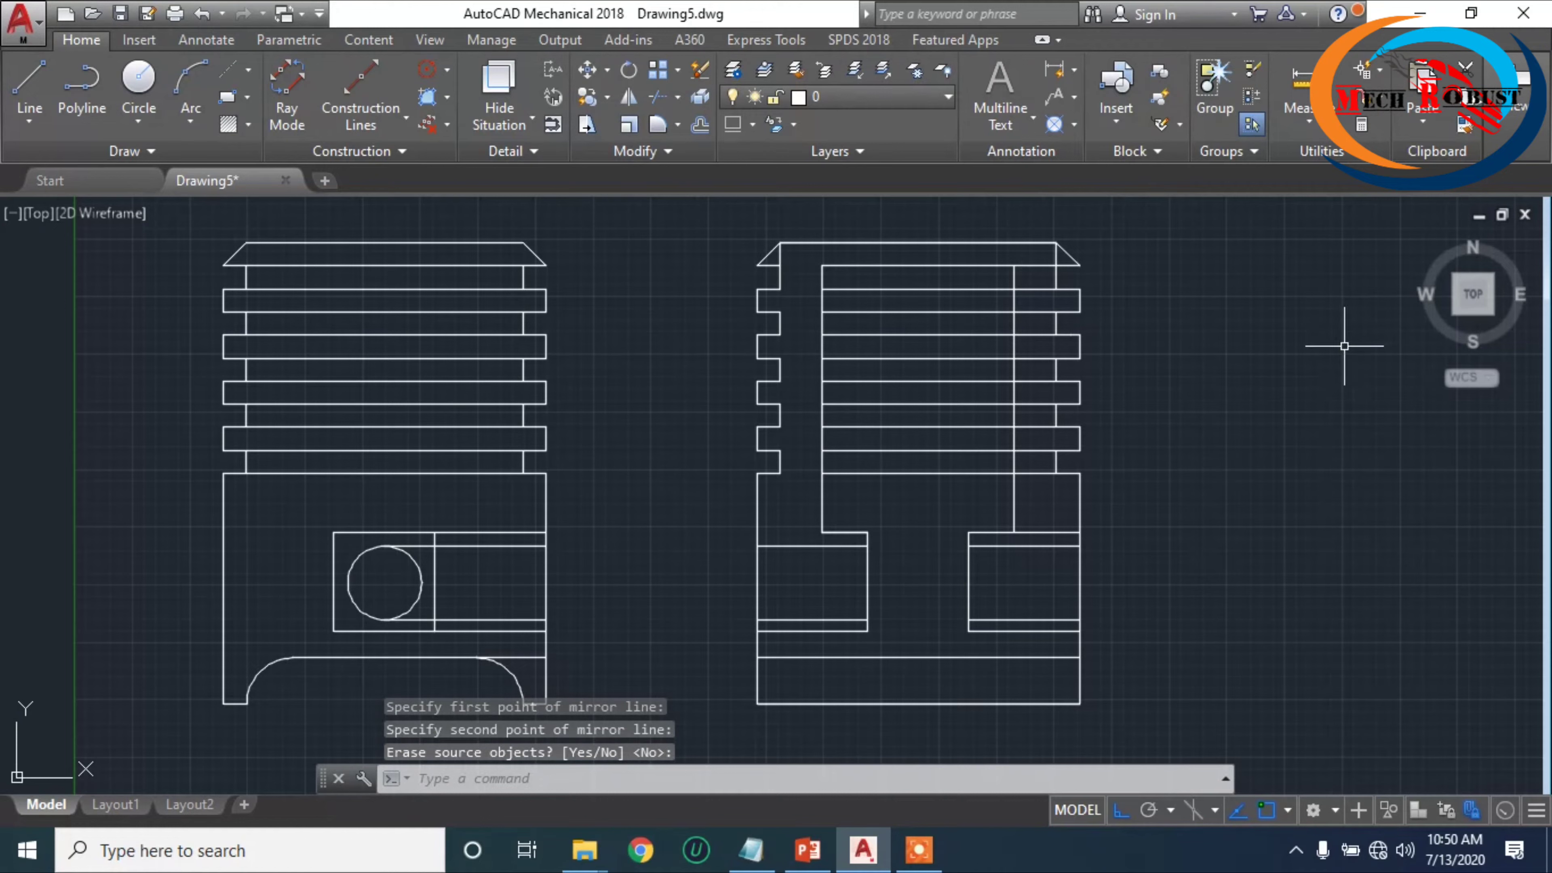
text(tr)
key(Return)
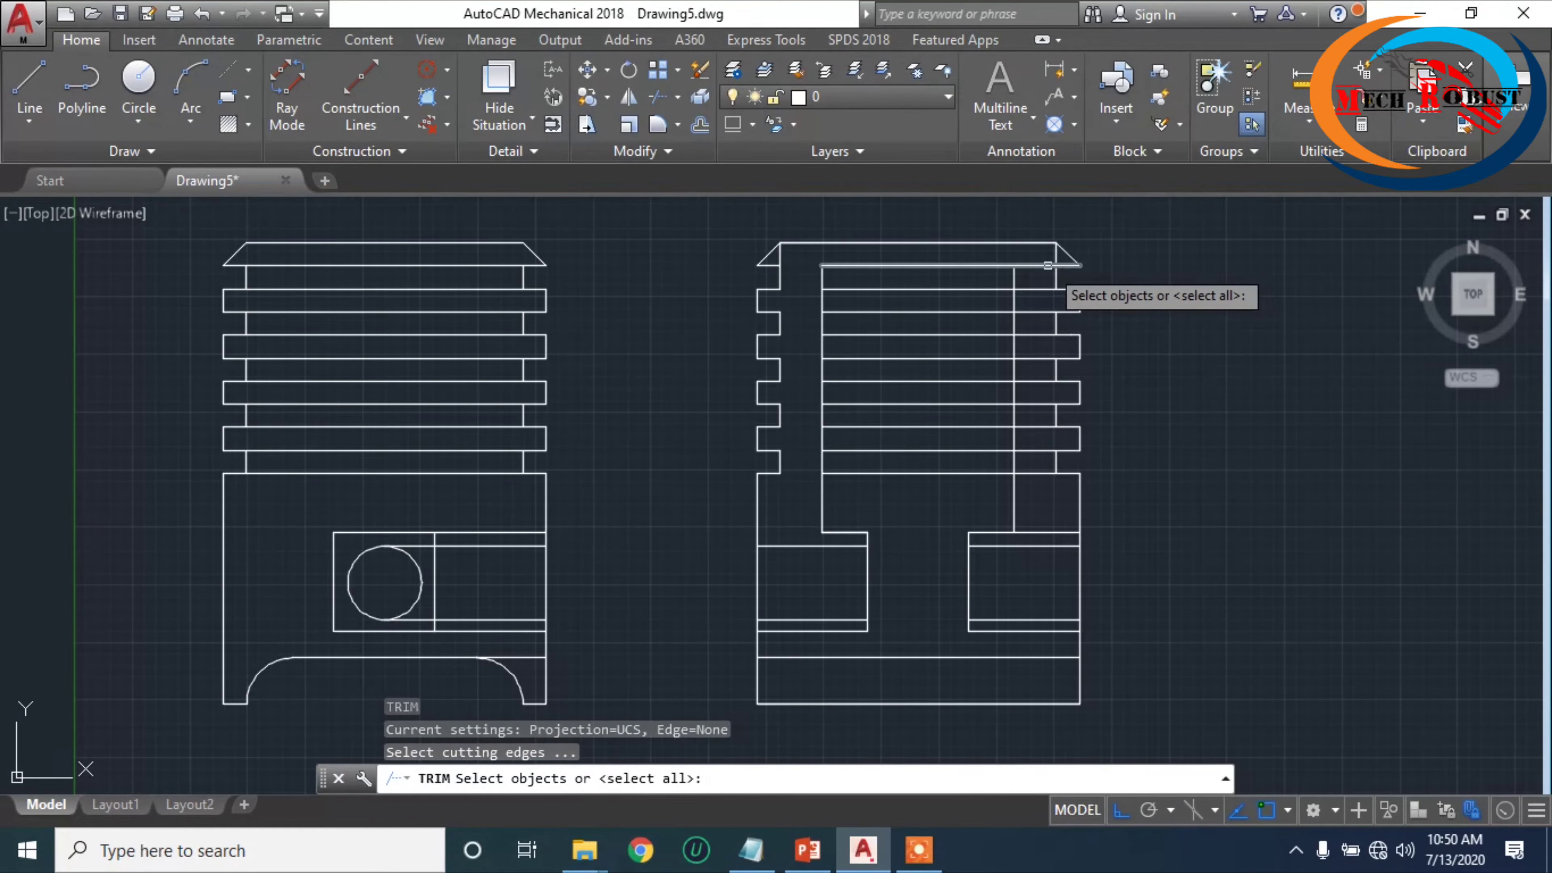
click(1039, 260)
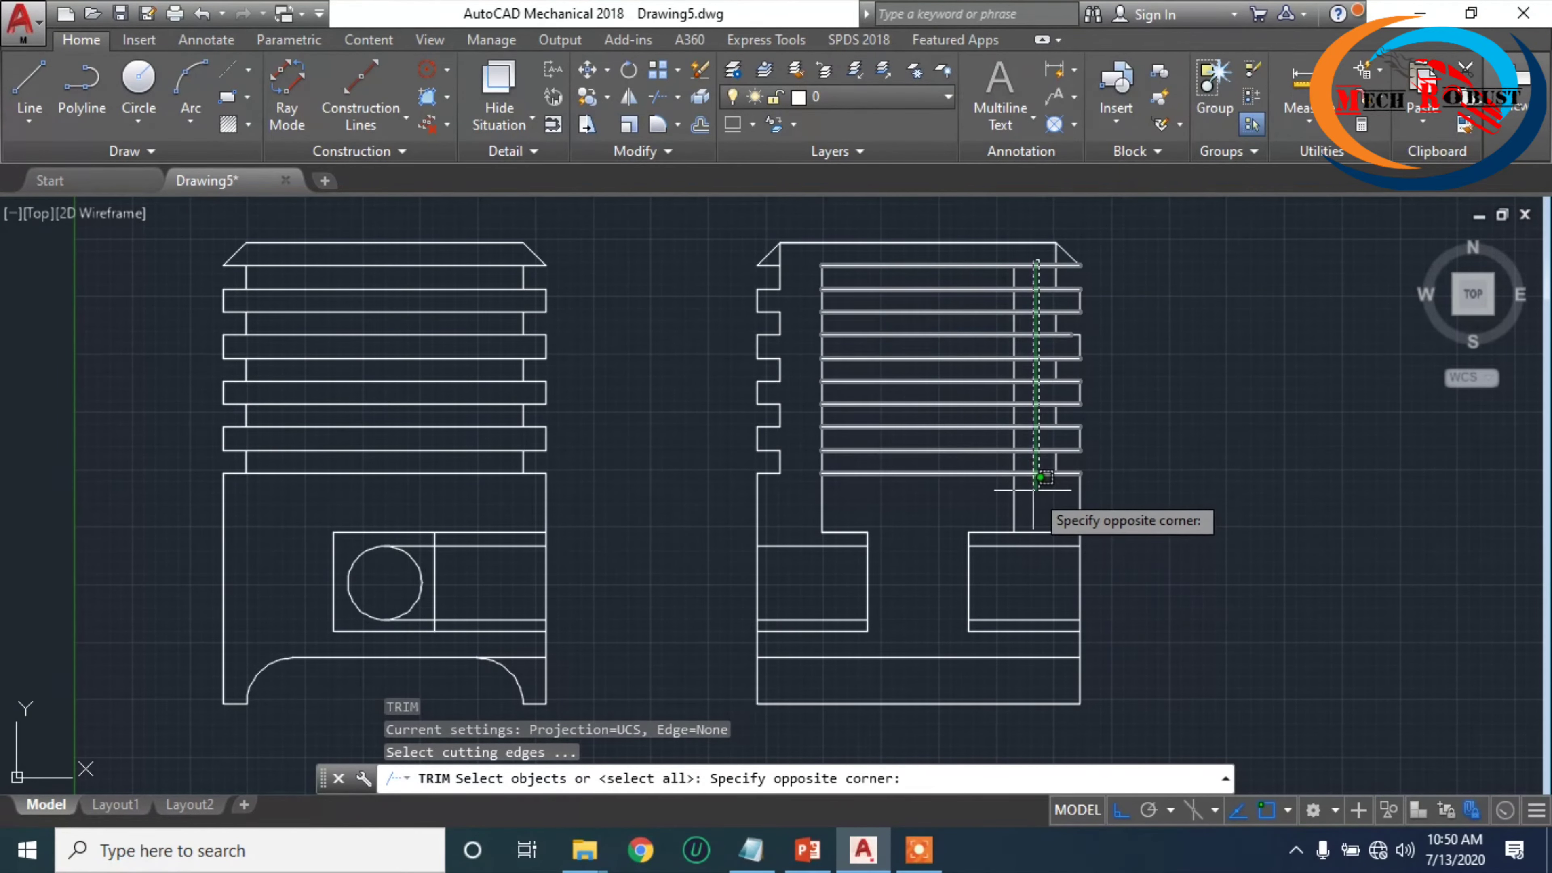
click(1032, 490)
key(Escape)
key(Escape)
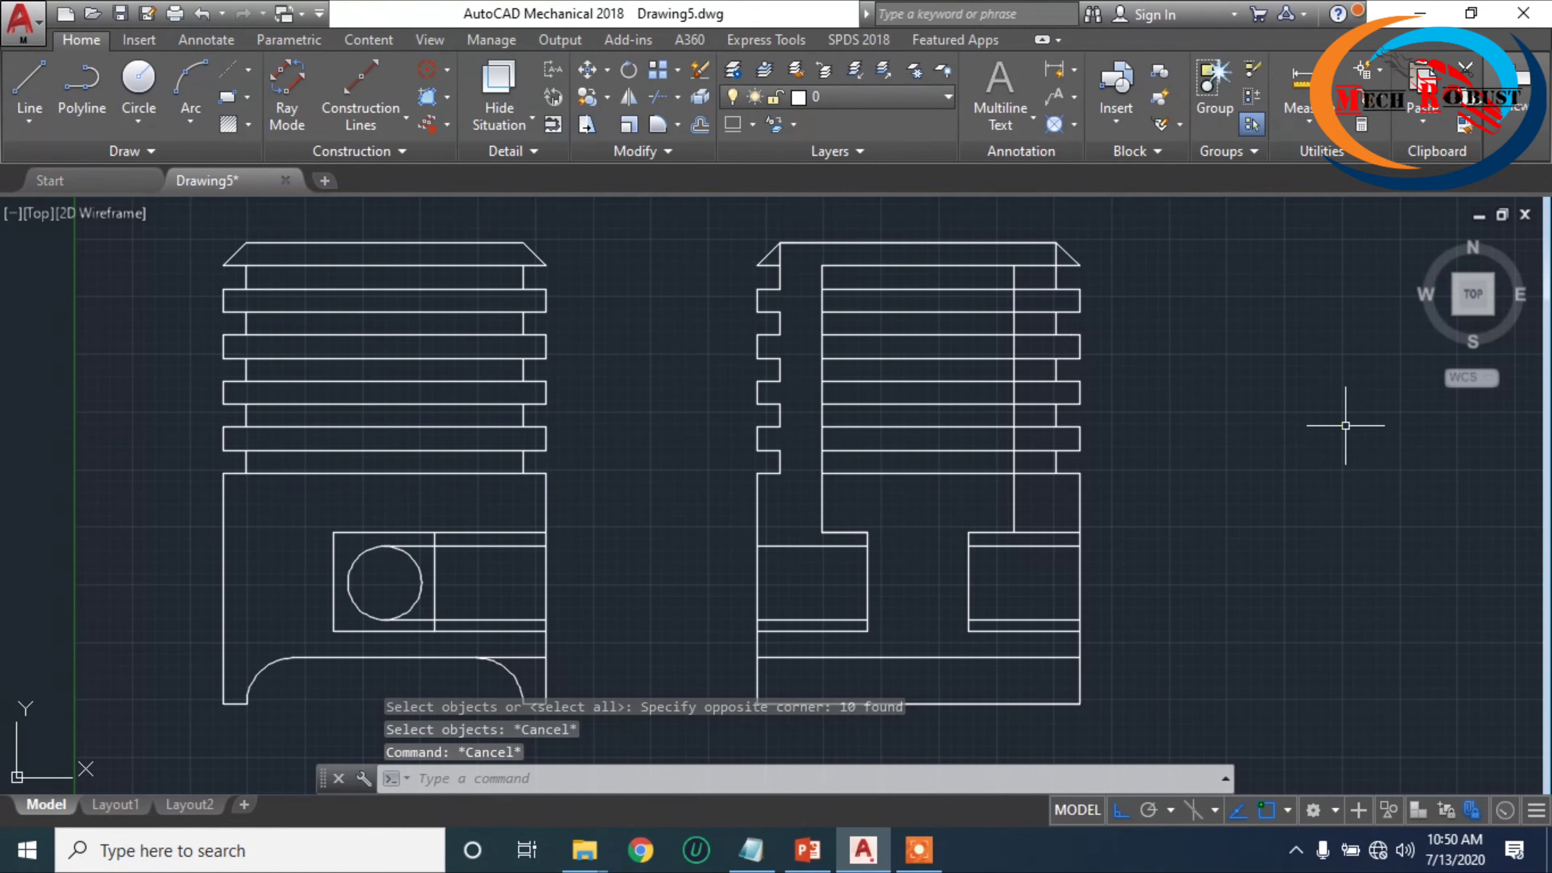
- Trim the groove lines and the upper boss line where they cross the right wall of the section view
key(Return)
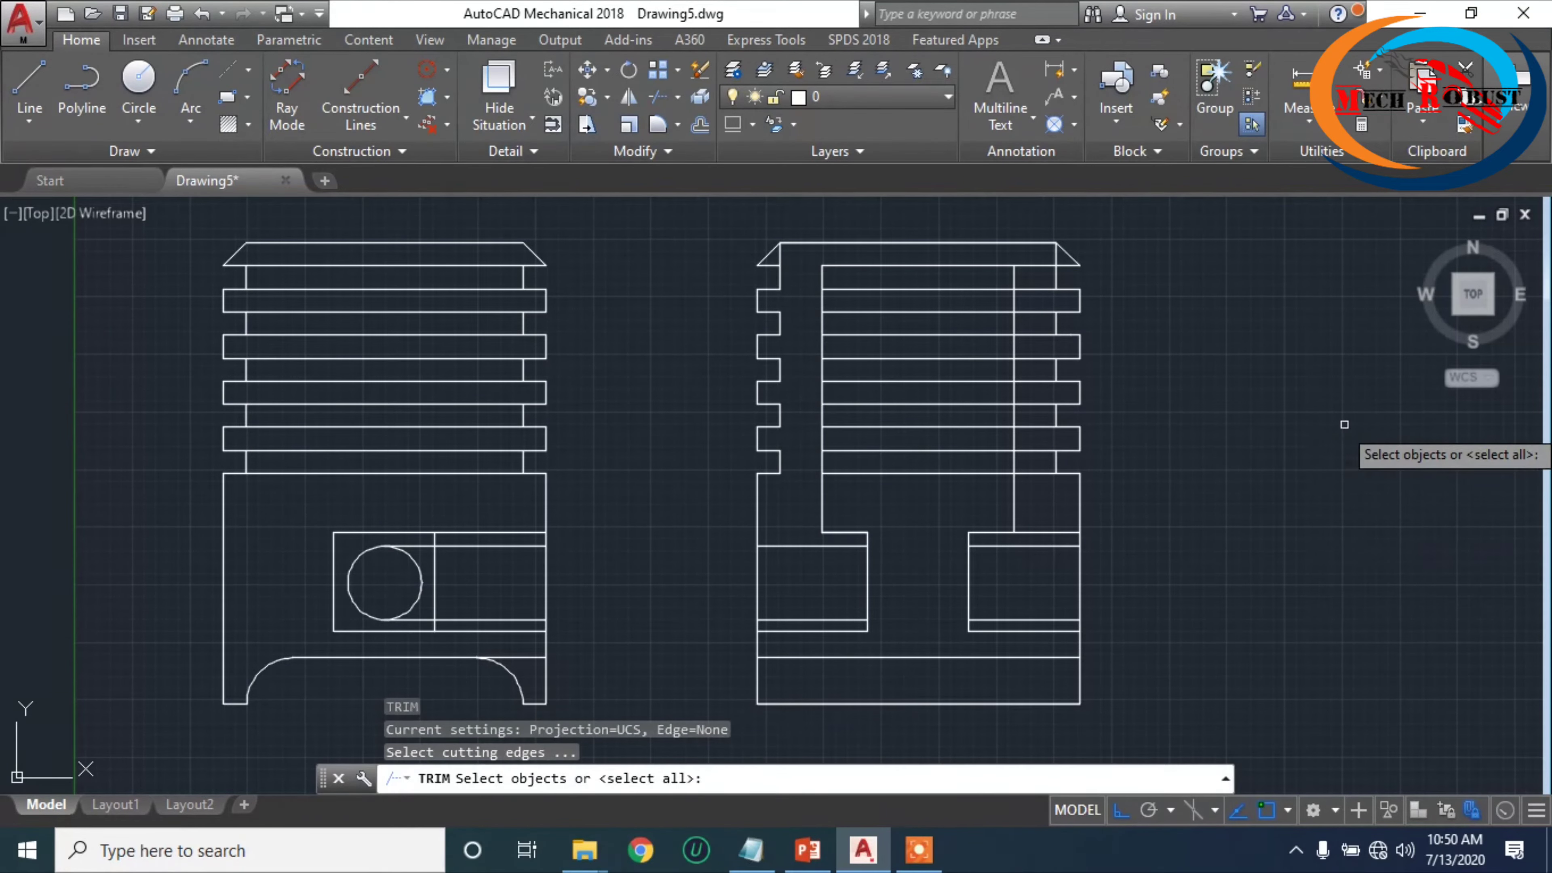
key(Return)
click(1036, 260)
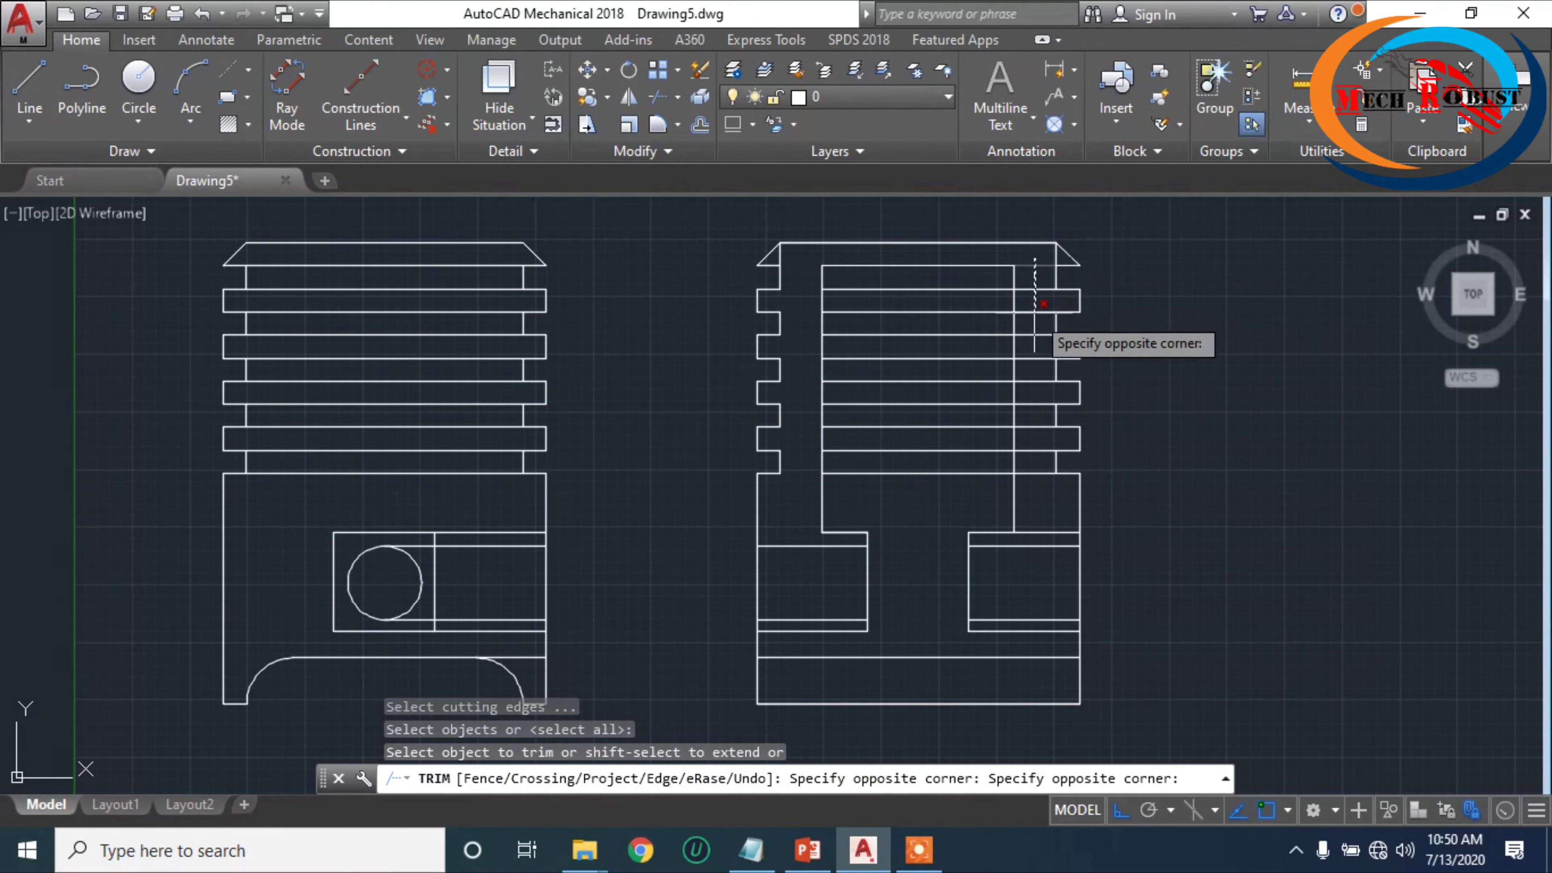
click(1036, 477)
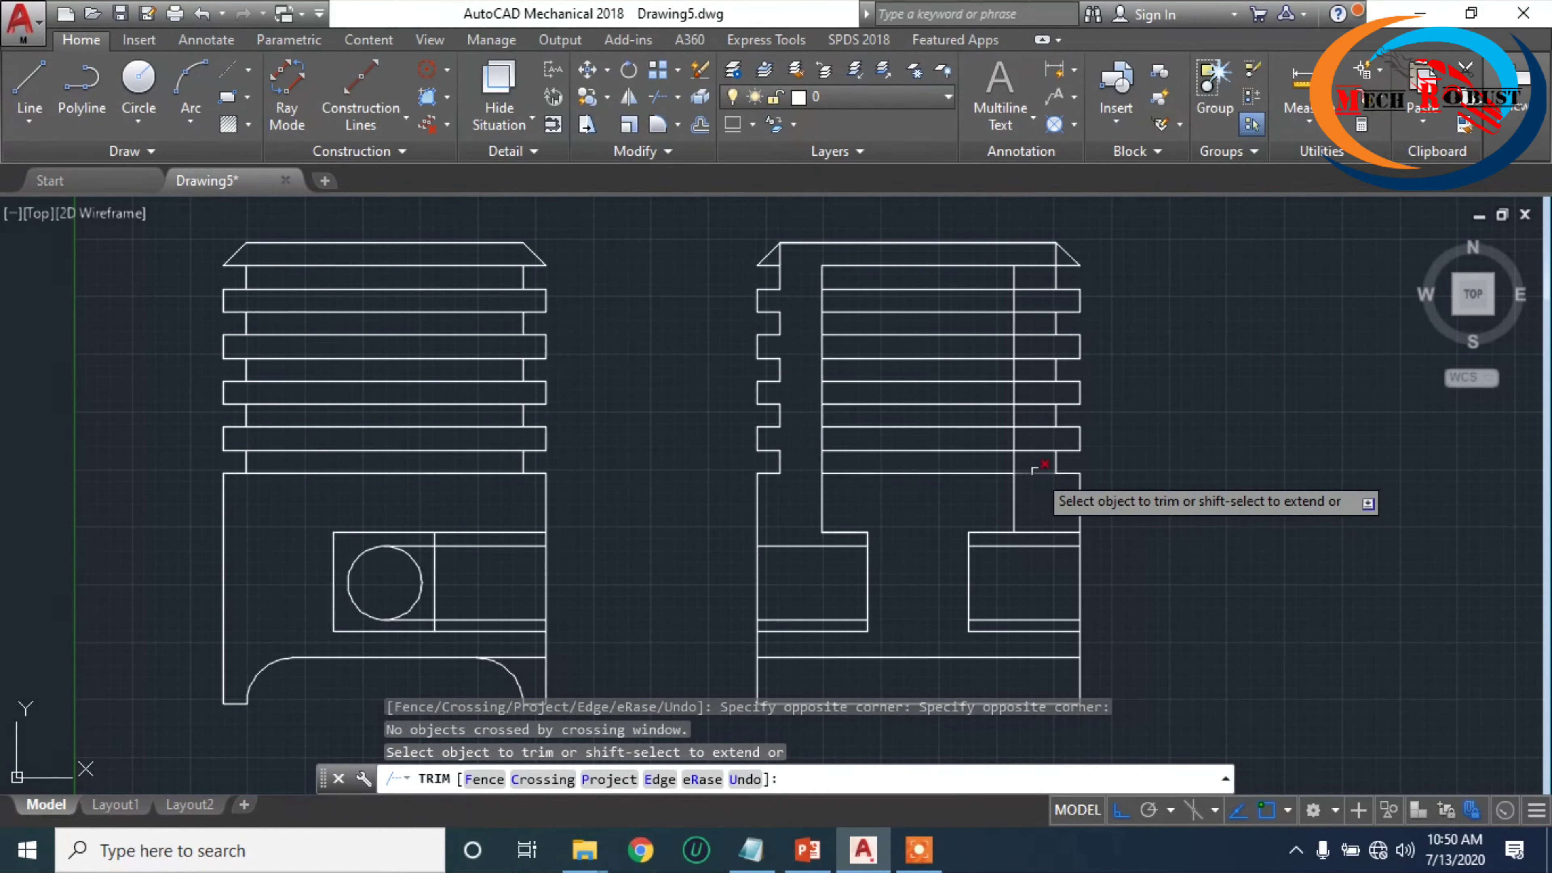
click(1033, 486)
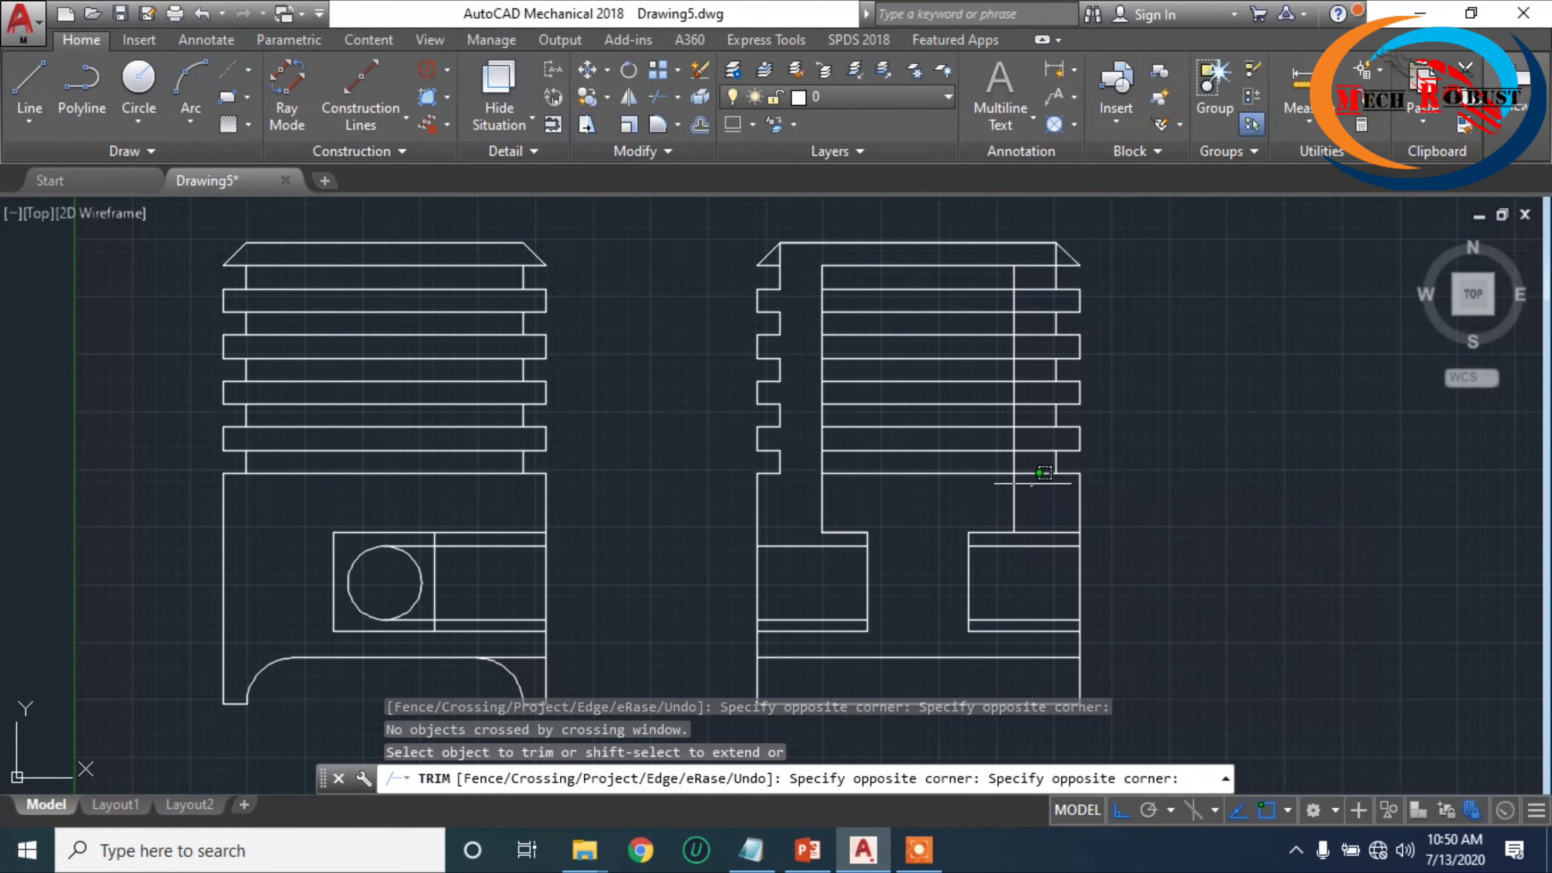
click(1029, 248)
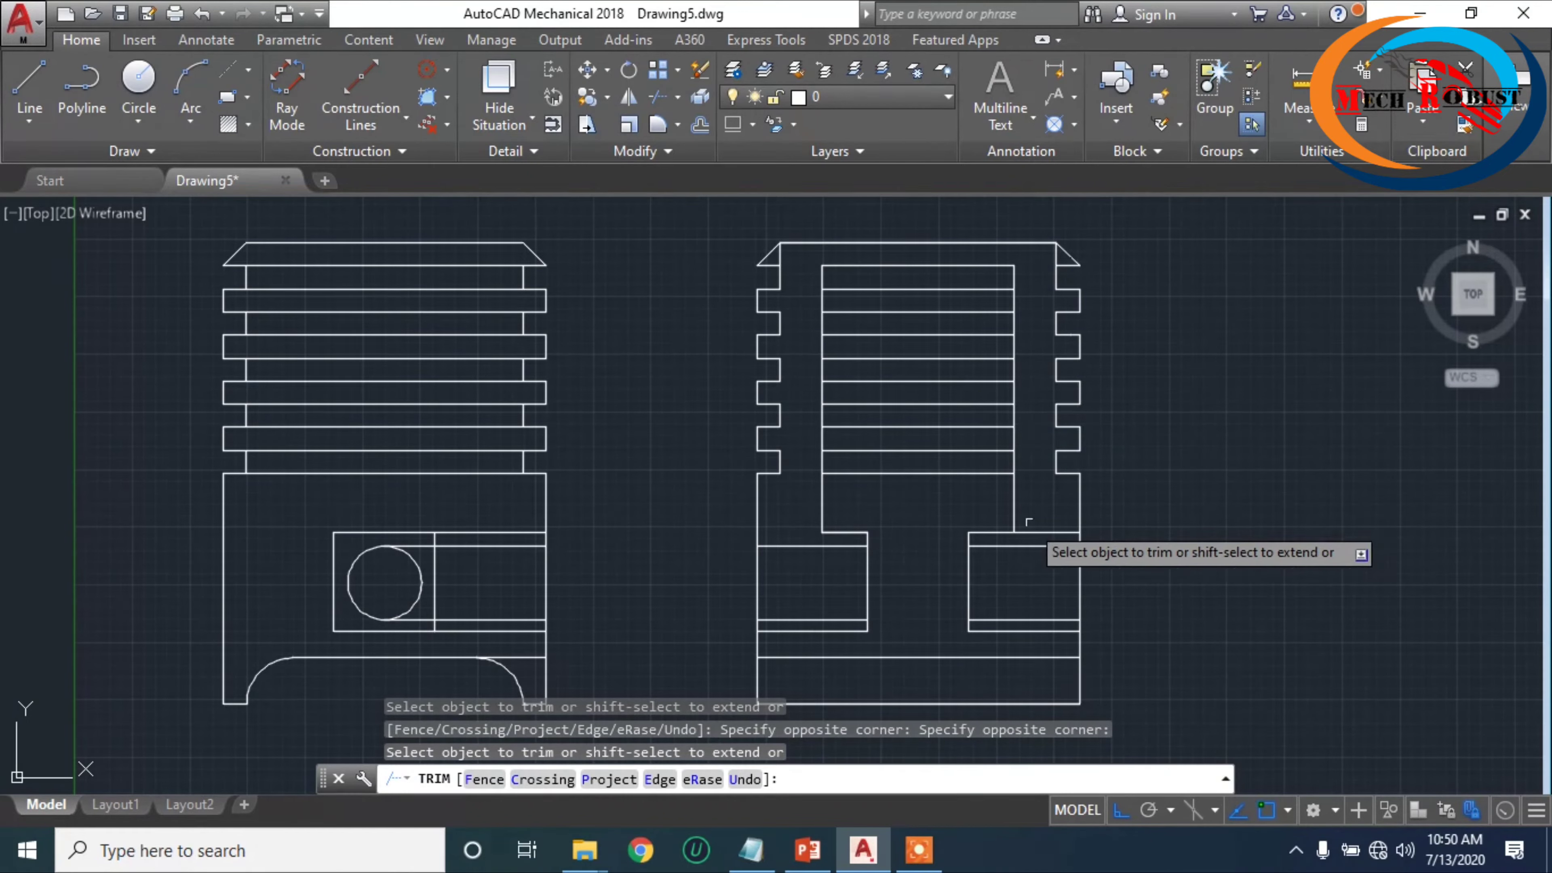
click(1081, 526)
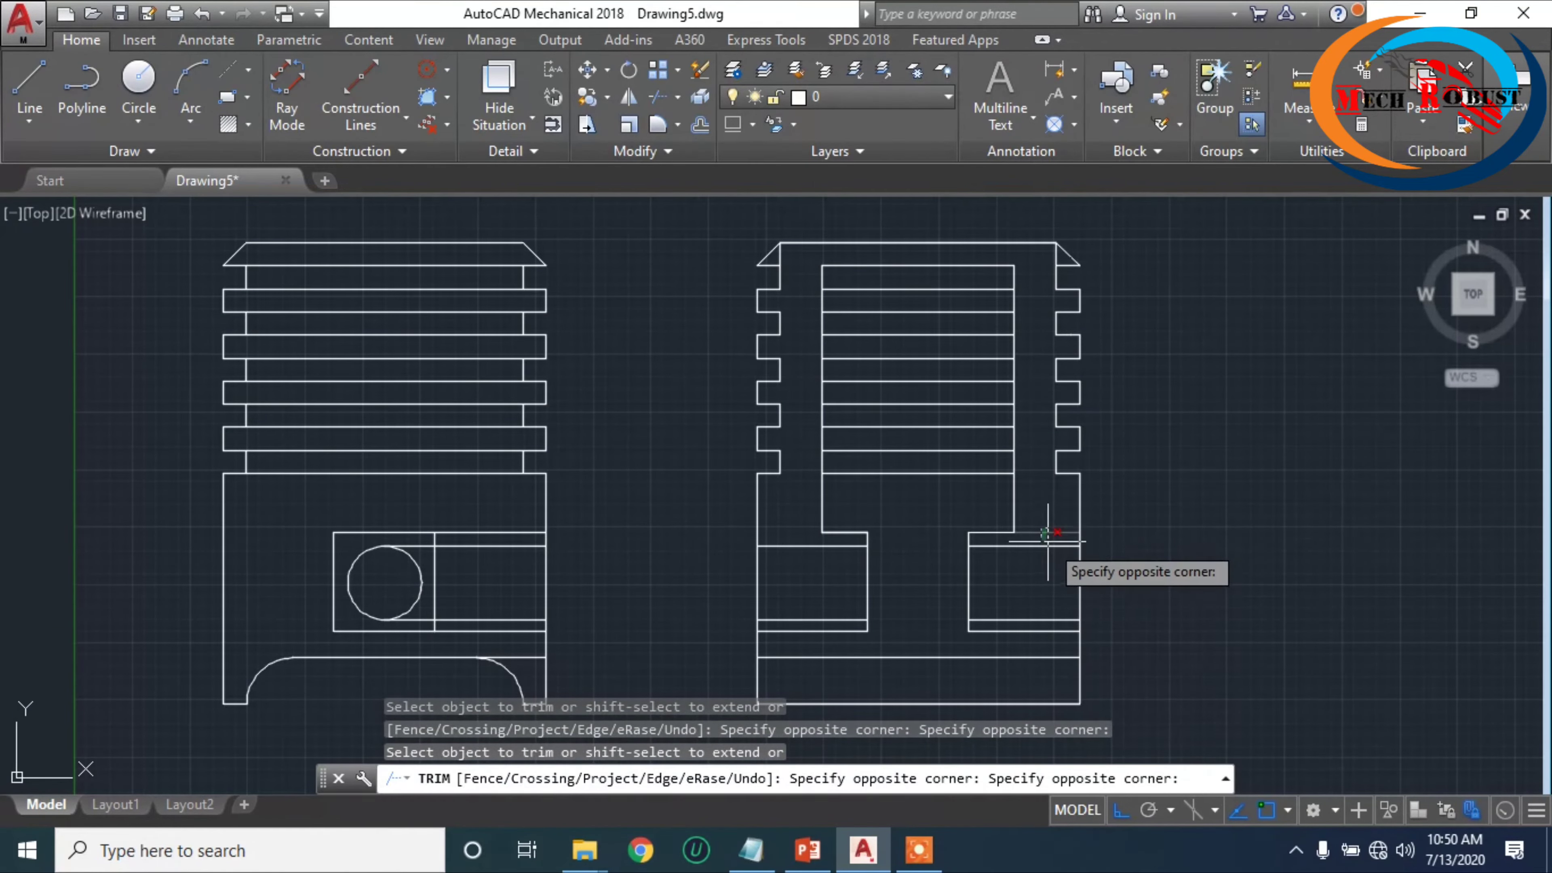
click(1011, 496)
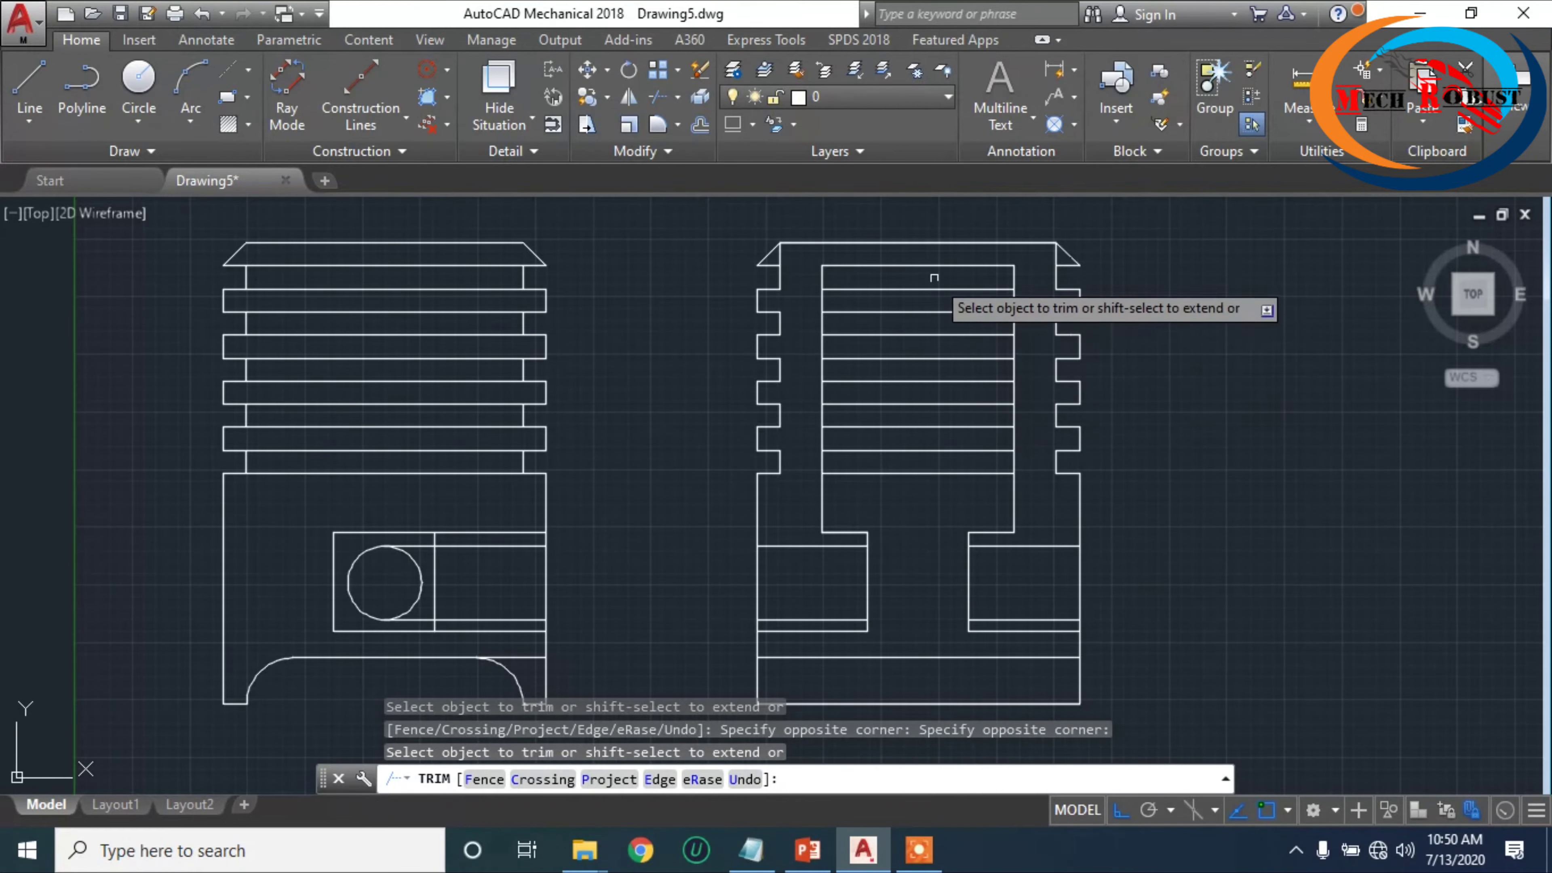
- Try to trim the horizontal groove lines inside the central cavity of the section view
click(941, 268)
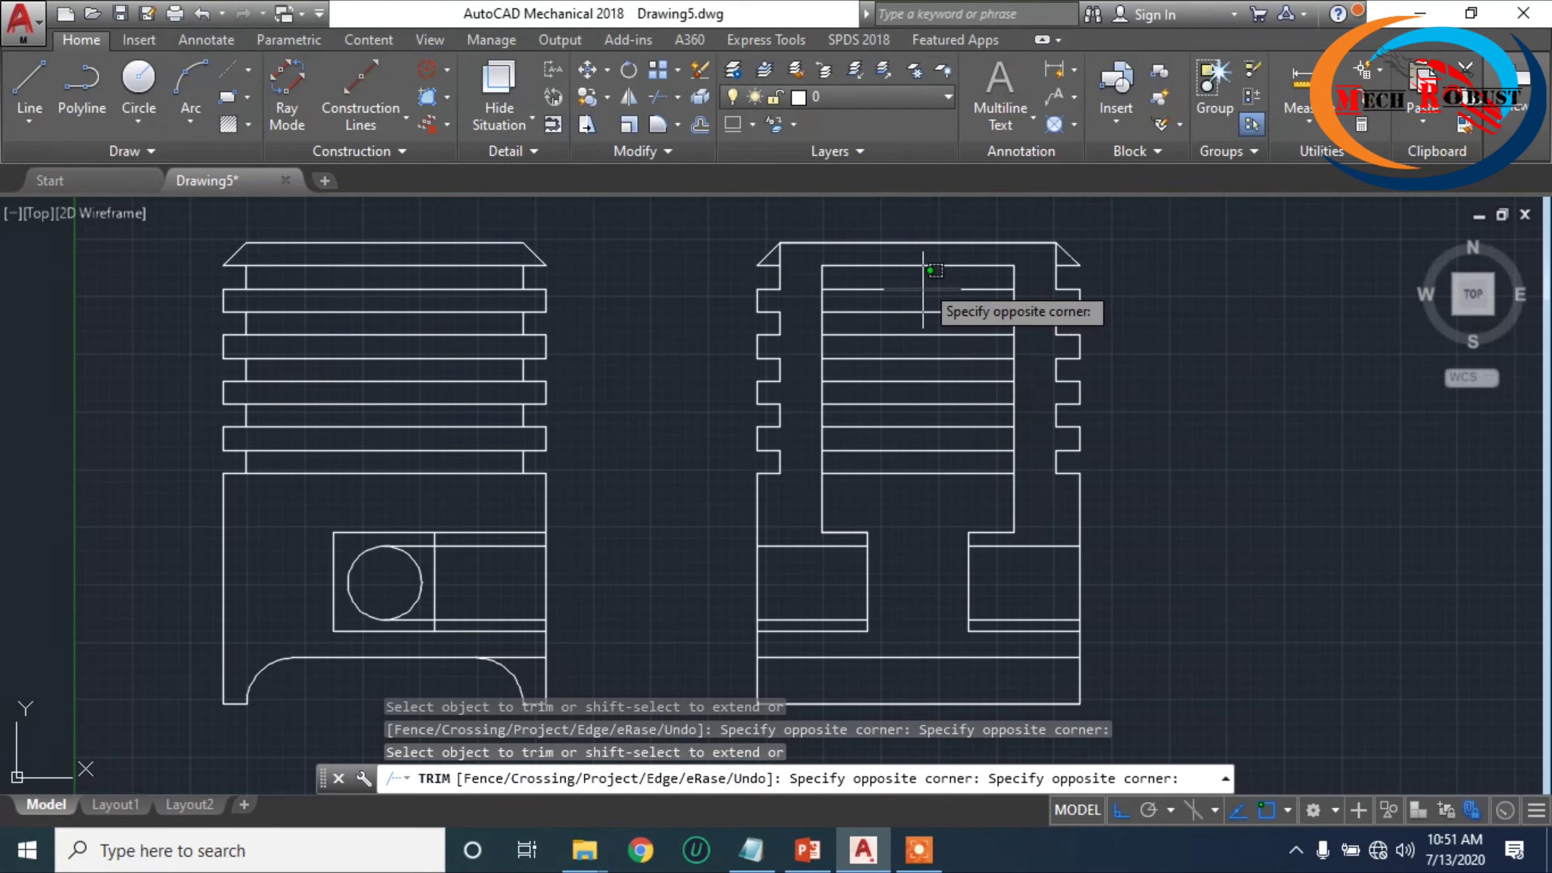
click(894, 470)
key(Escape)
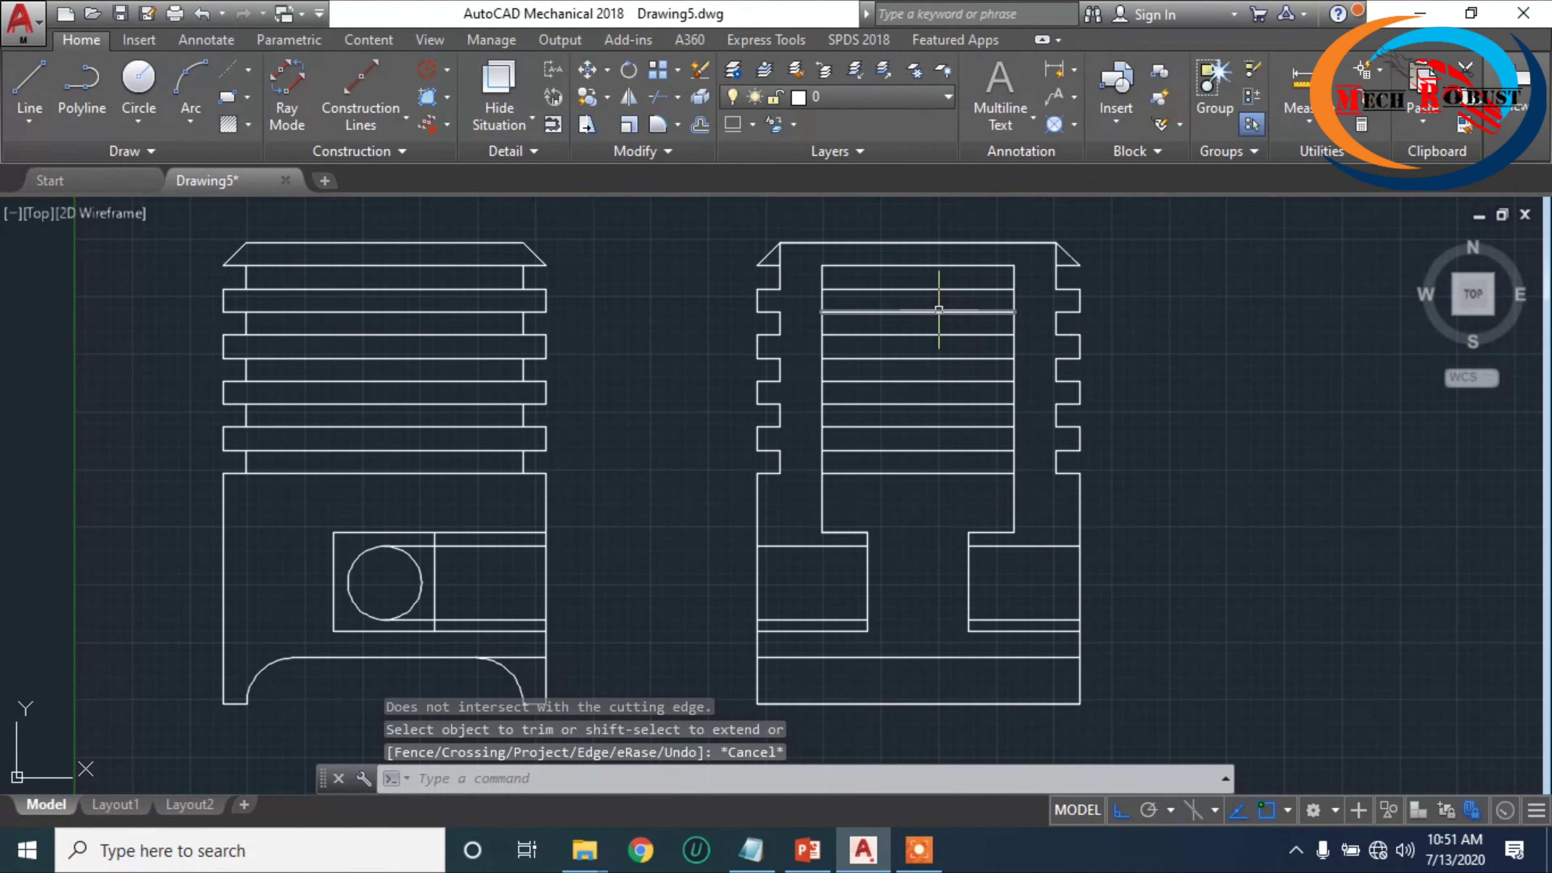
- Delete the nine horizontal groove lines between the inner walls, keeping the cavity's top edge
click(935, 290)
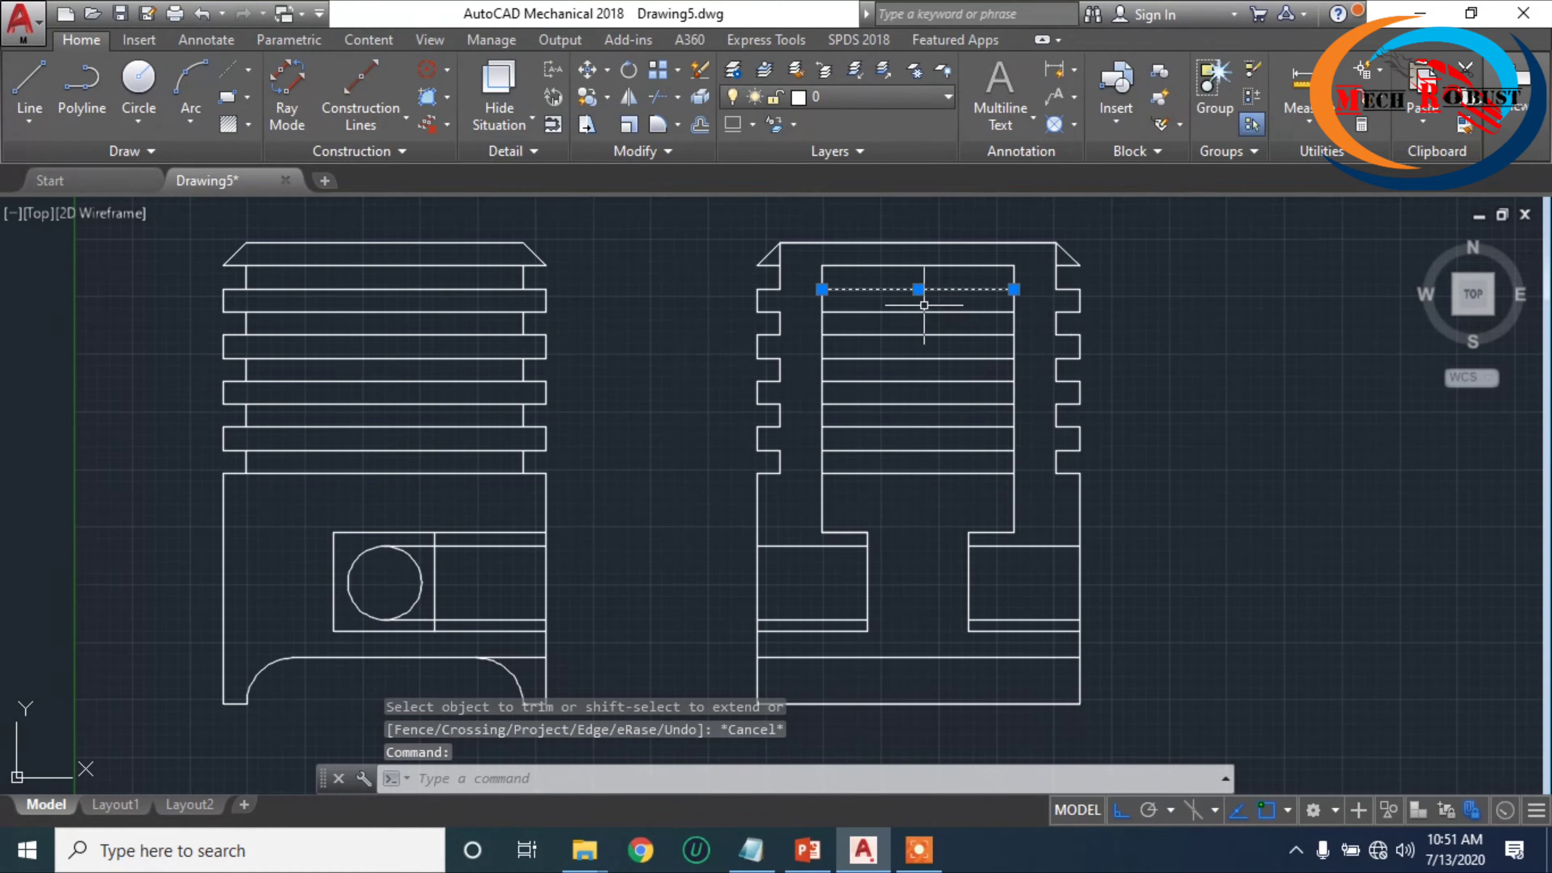
click(924, 310)
click(924, 337)
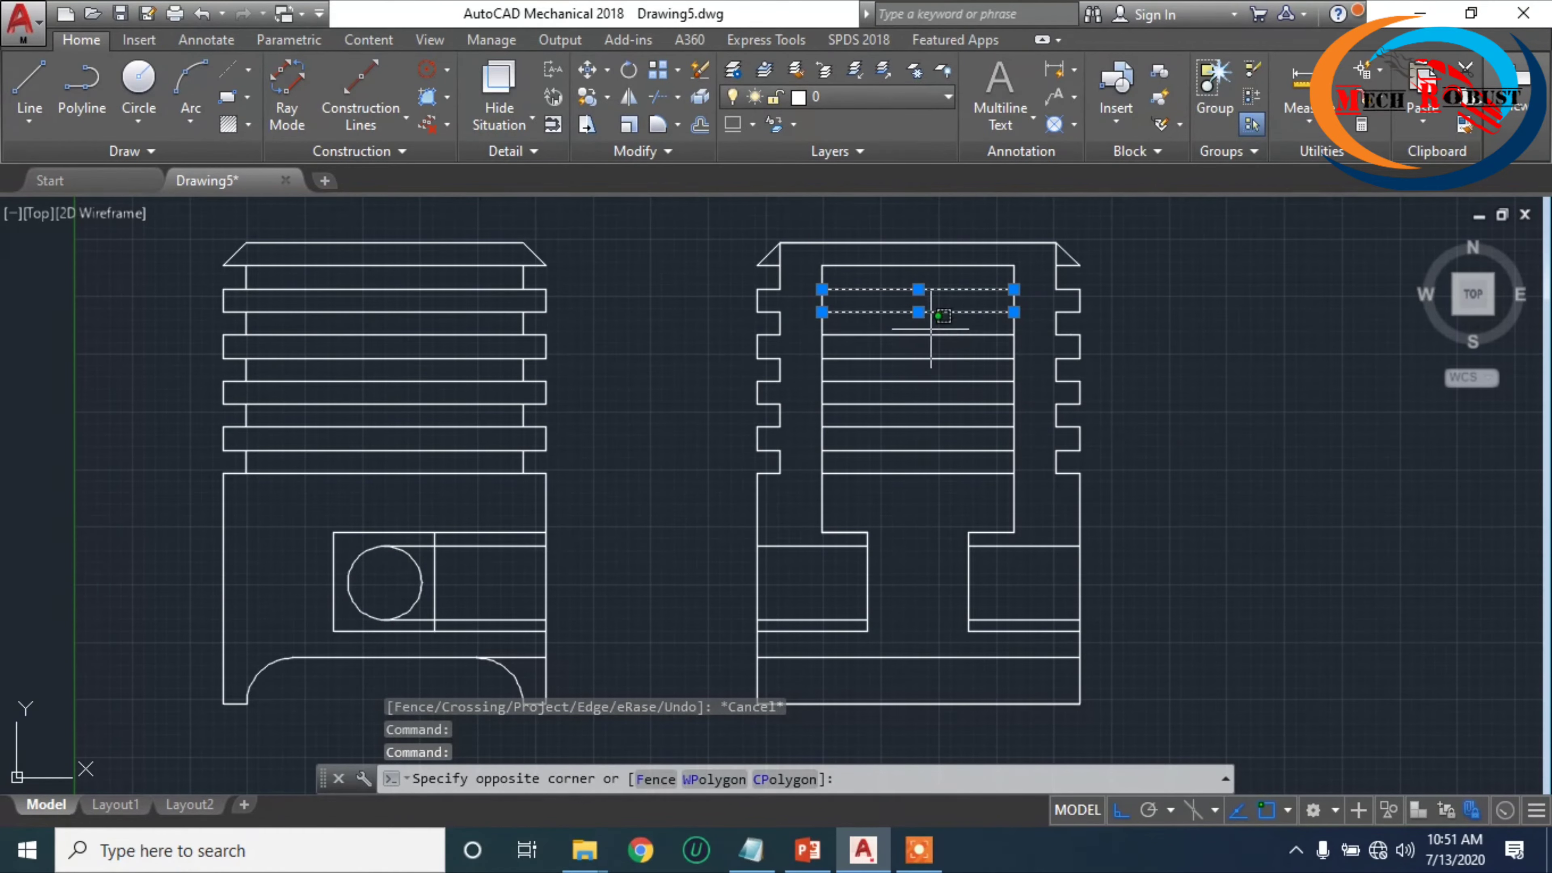
click(896, 489)
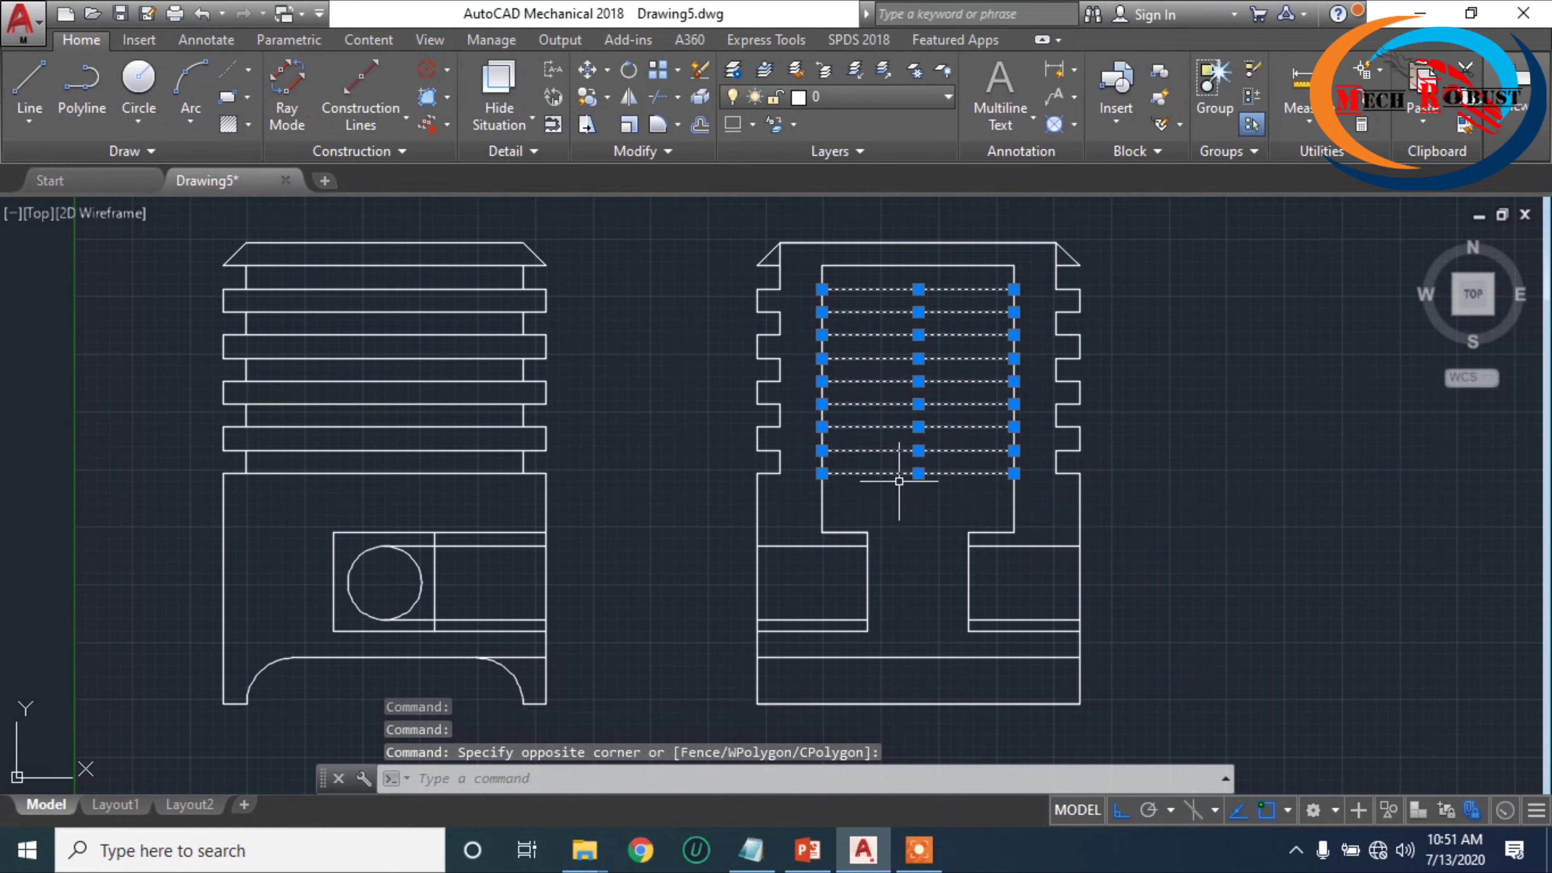
key(Delete)
- Draw a vertical line from the left pin boss's lower edge, aligned with the inner wall, down past the piston's bottom edge
scroll(899, 473, down, 2)
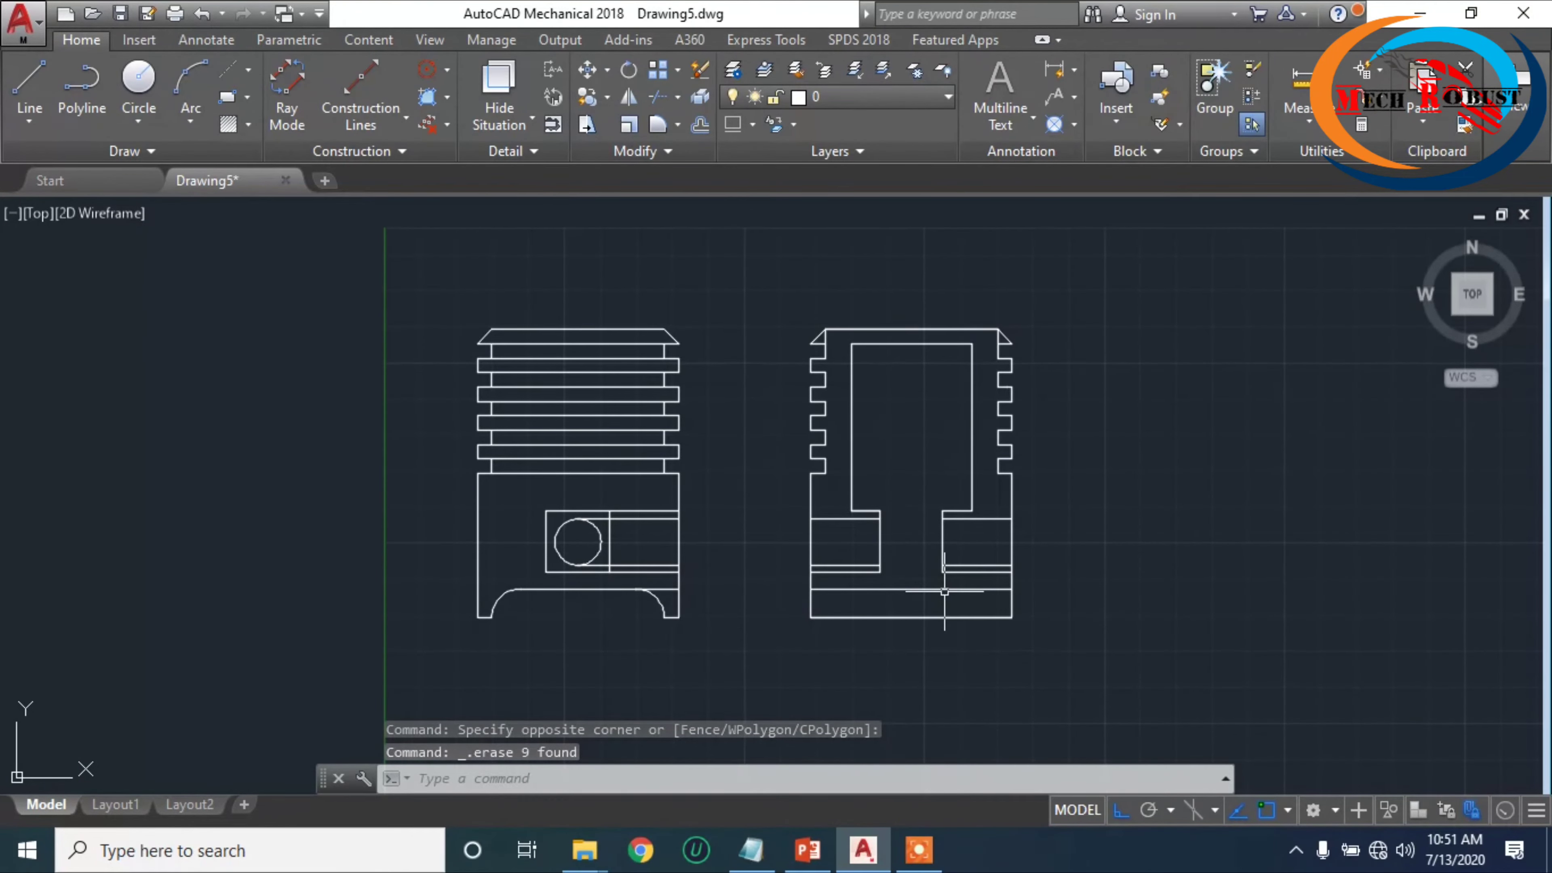
scroll(919, 591, up, 2)
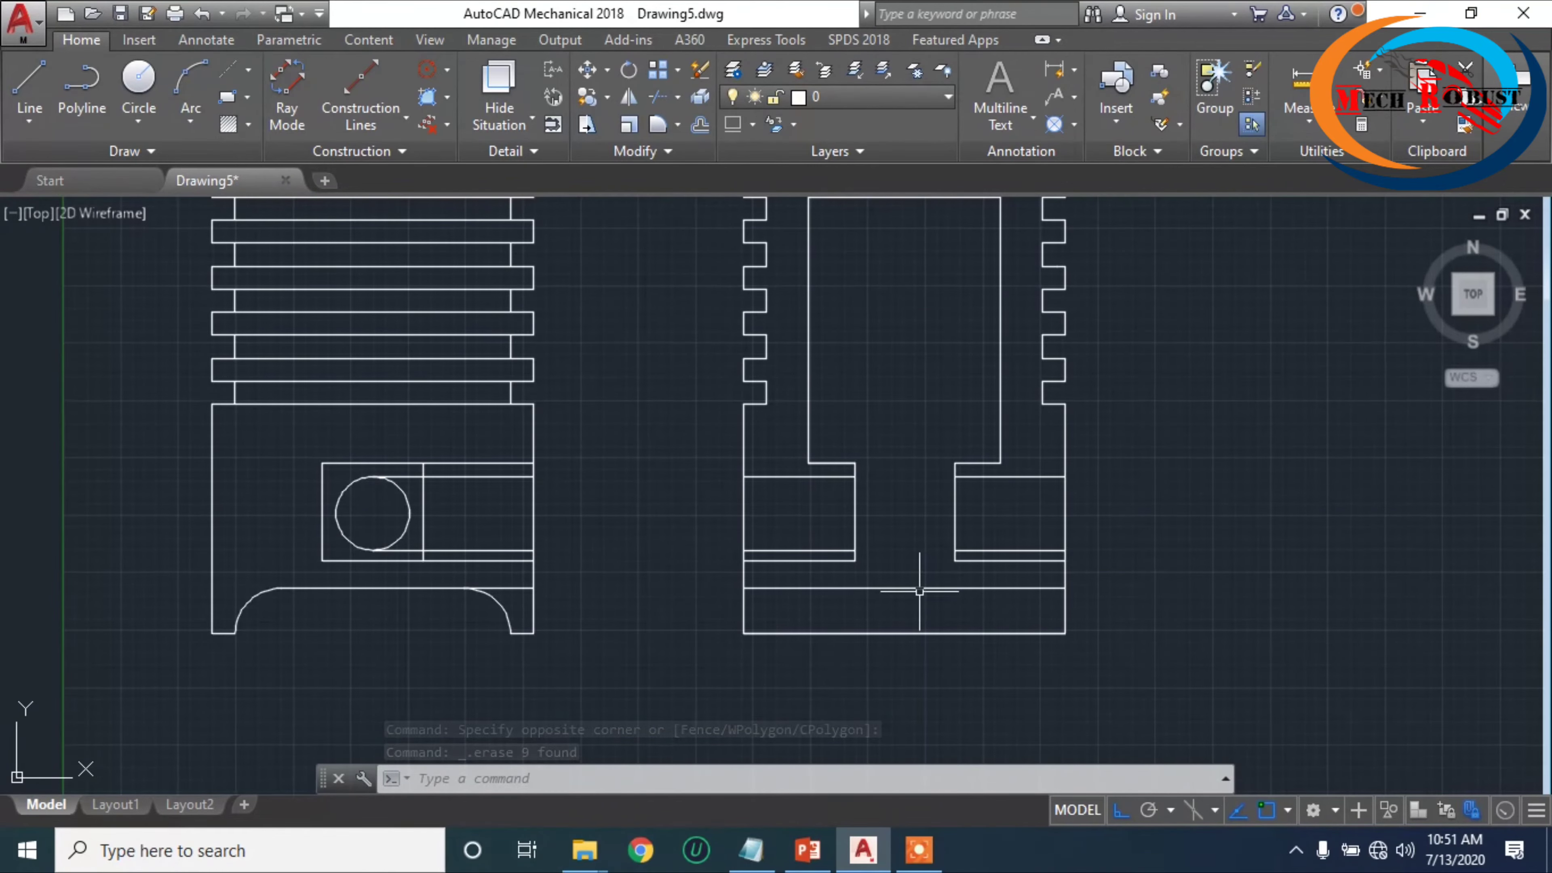
text(l)
key(Return)
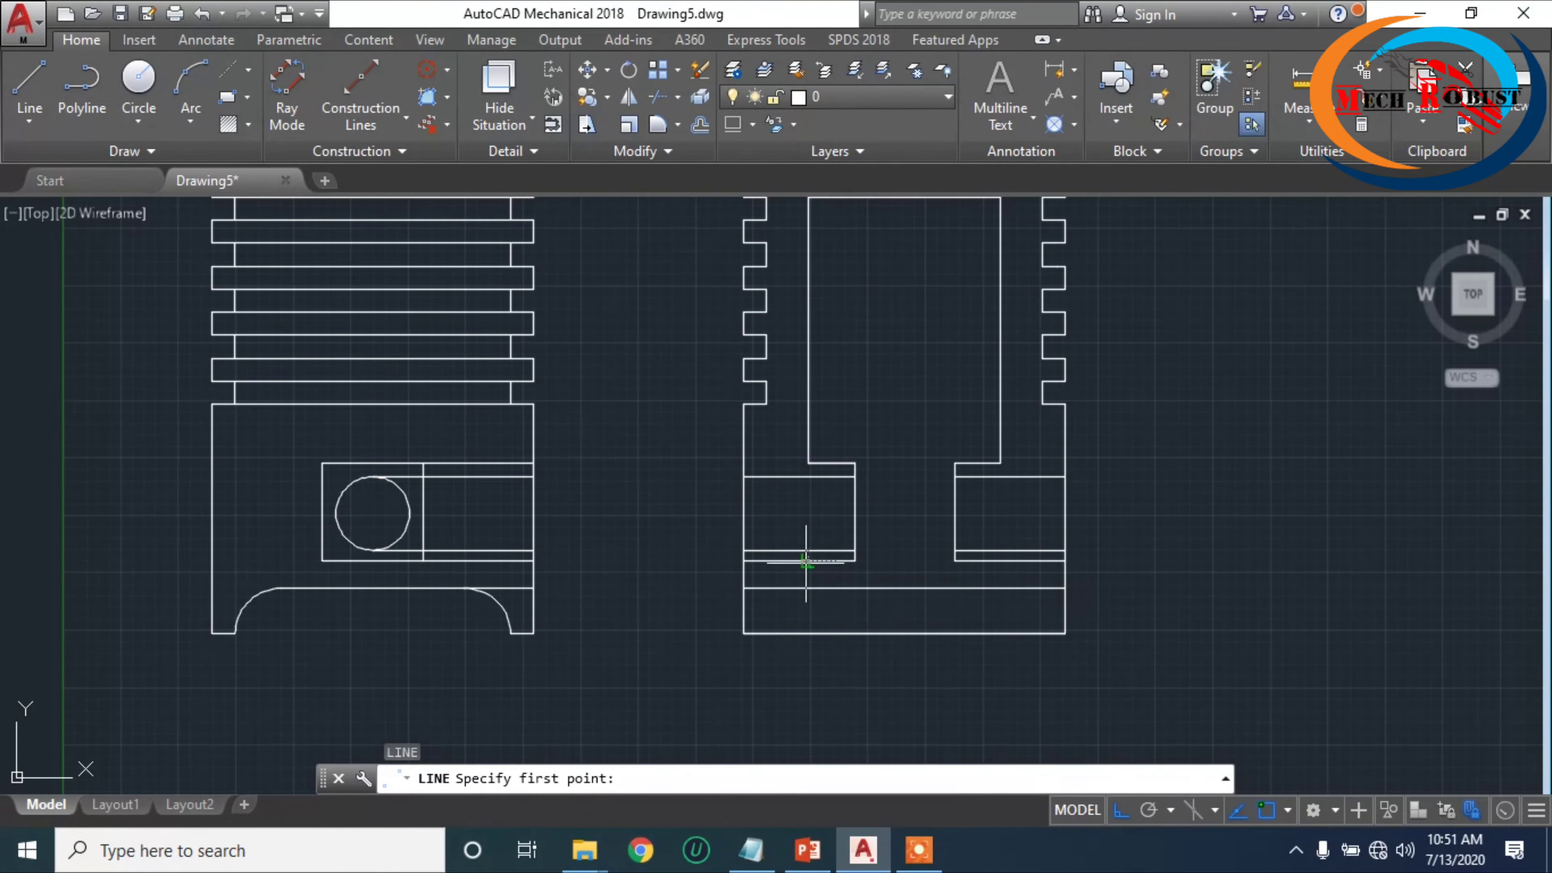
click(747, 561)
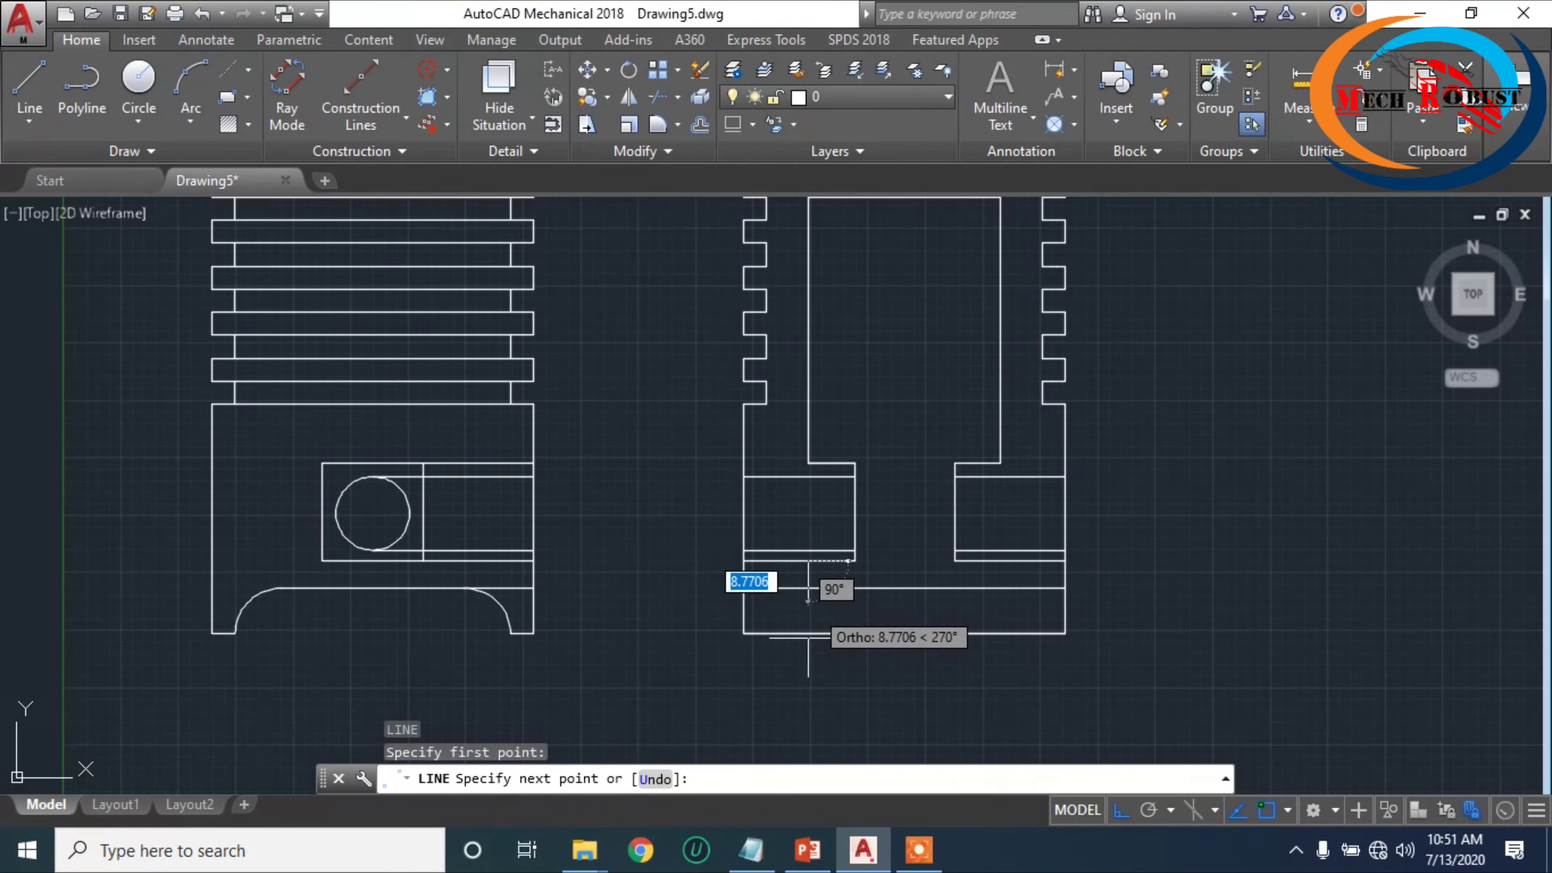
click(808, 666)
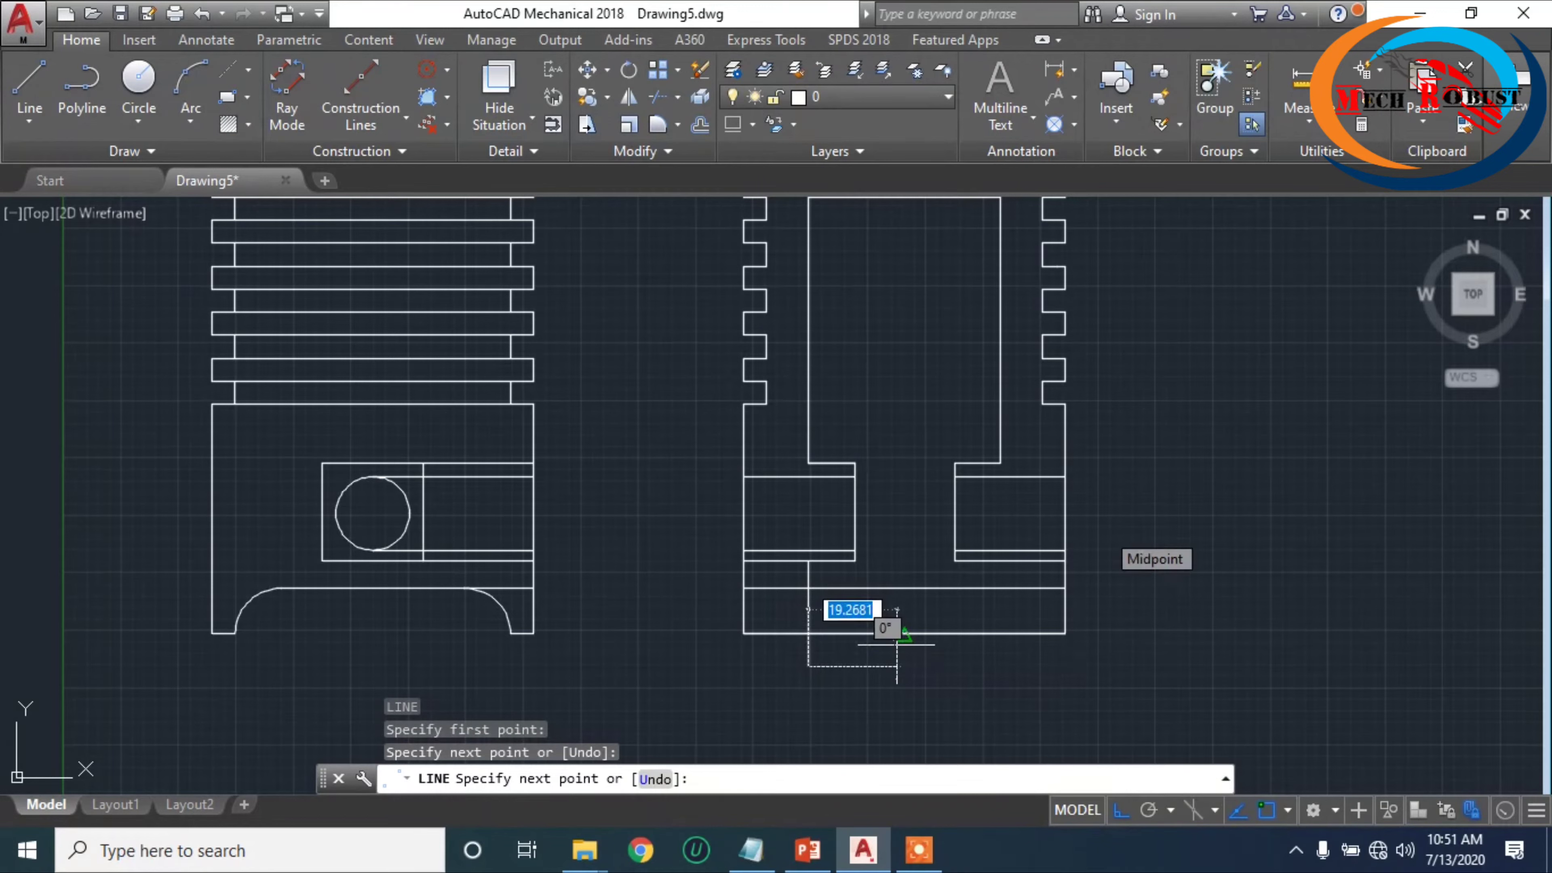
key(Return)
key(Return)
key(Escape)
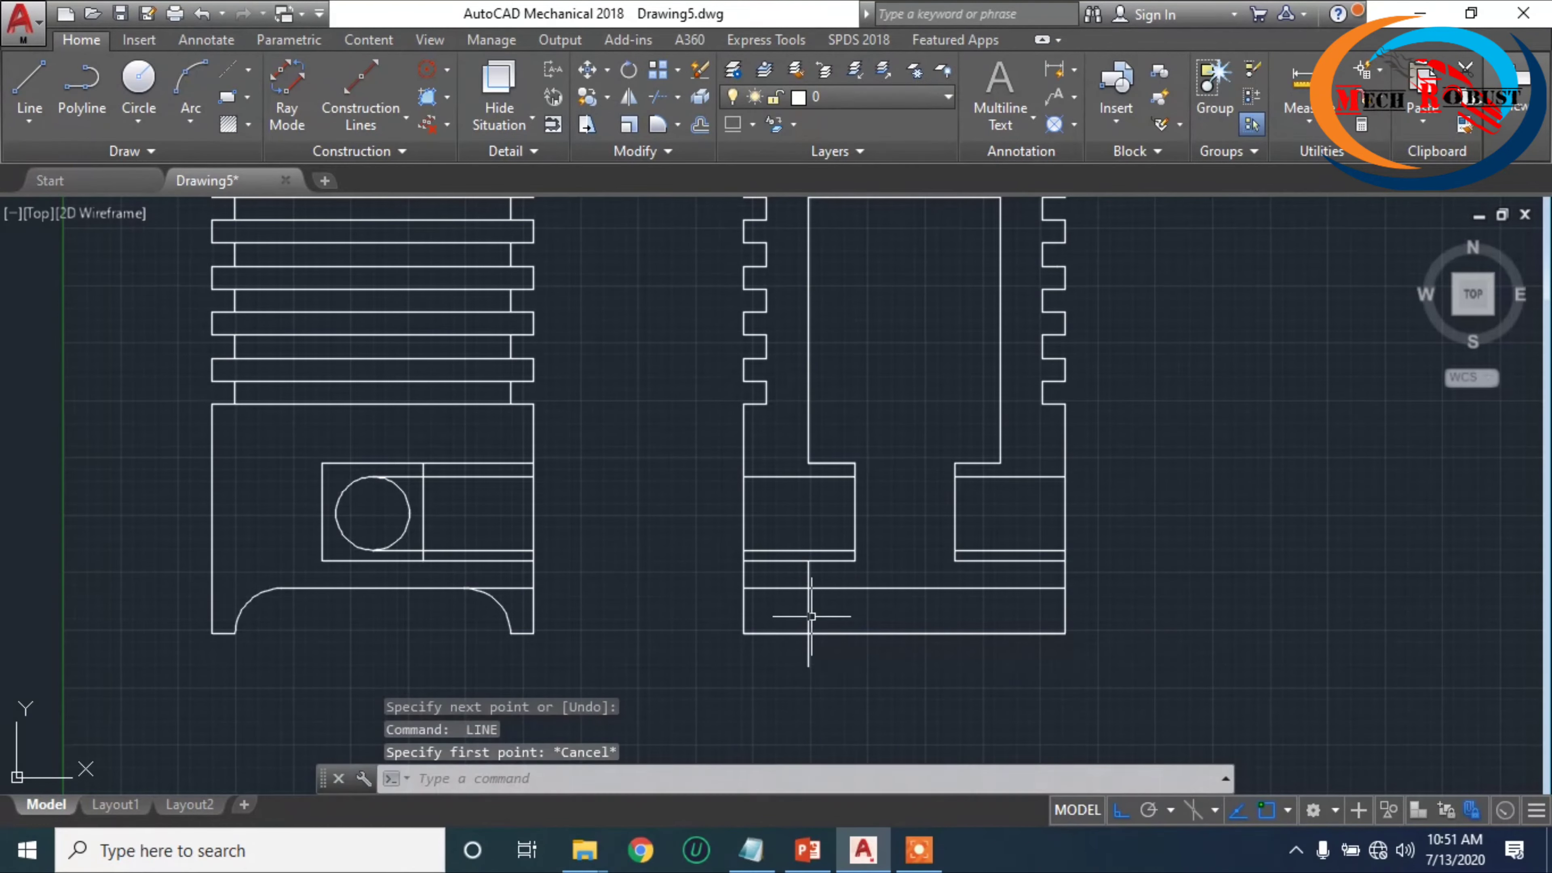
- Mirror the lower vertical line about the section view's centreline through the bottom edge midpoint, keeping the original
click(808, 616)
text(m)
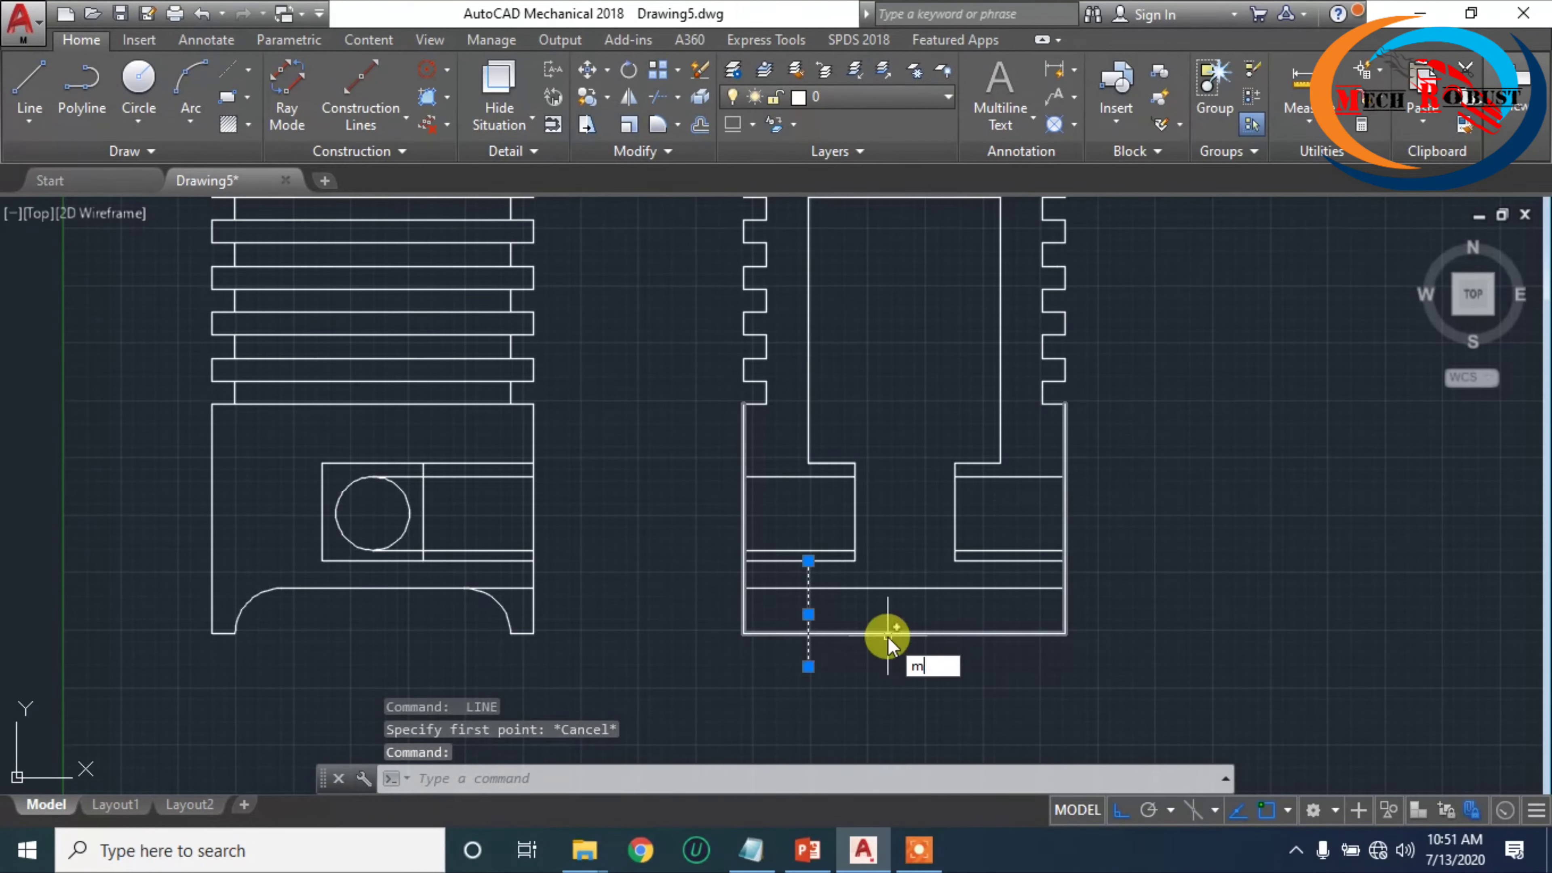
text(i)
key(Return)
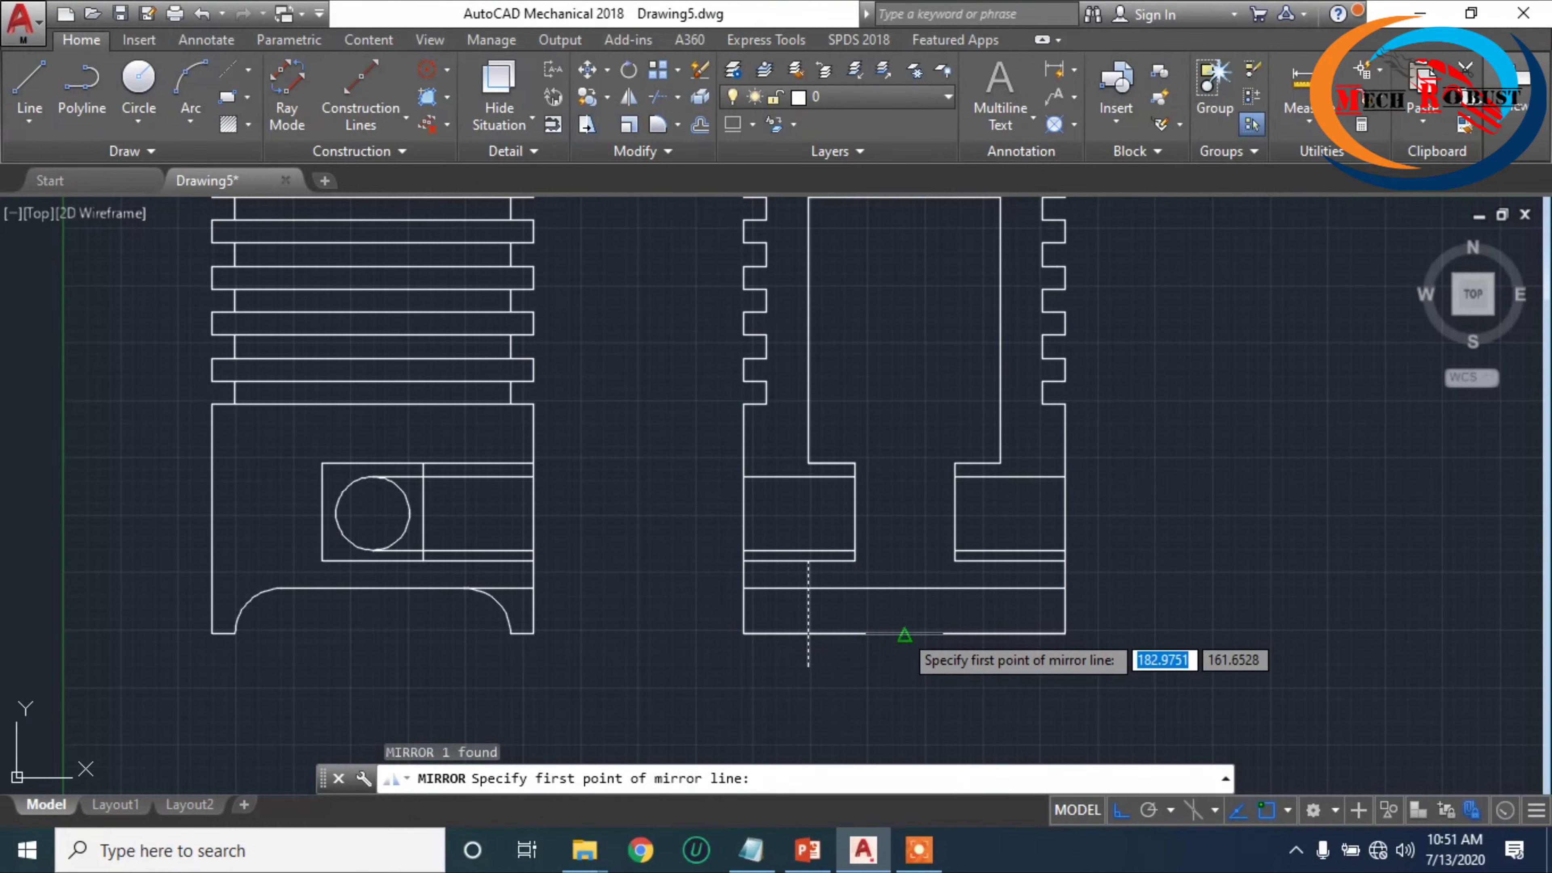
click(904, 634)
click(894, 704)
key(Return)
- Draw a circle of radius 10 centred on the section view's lower-left corner
scroll(881, 588, down, 2)
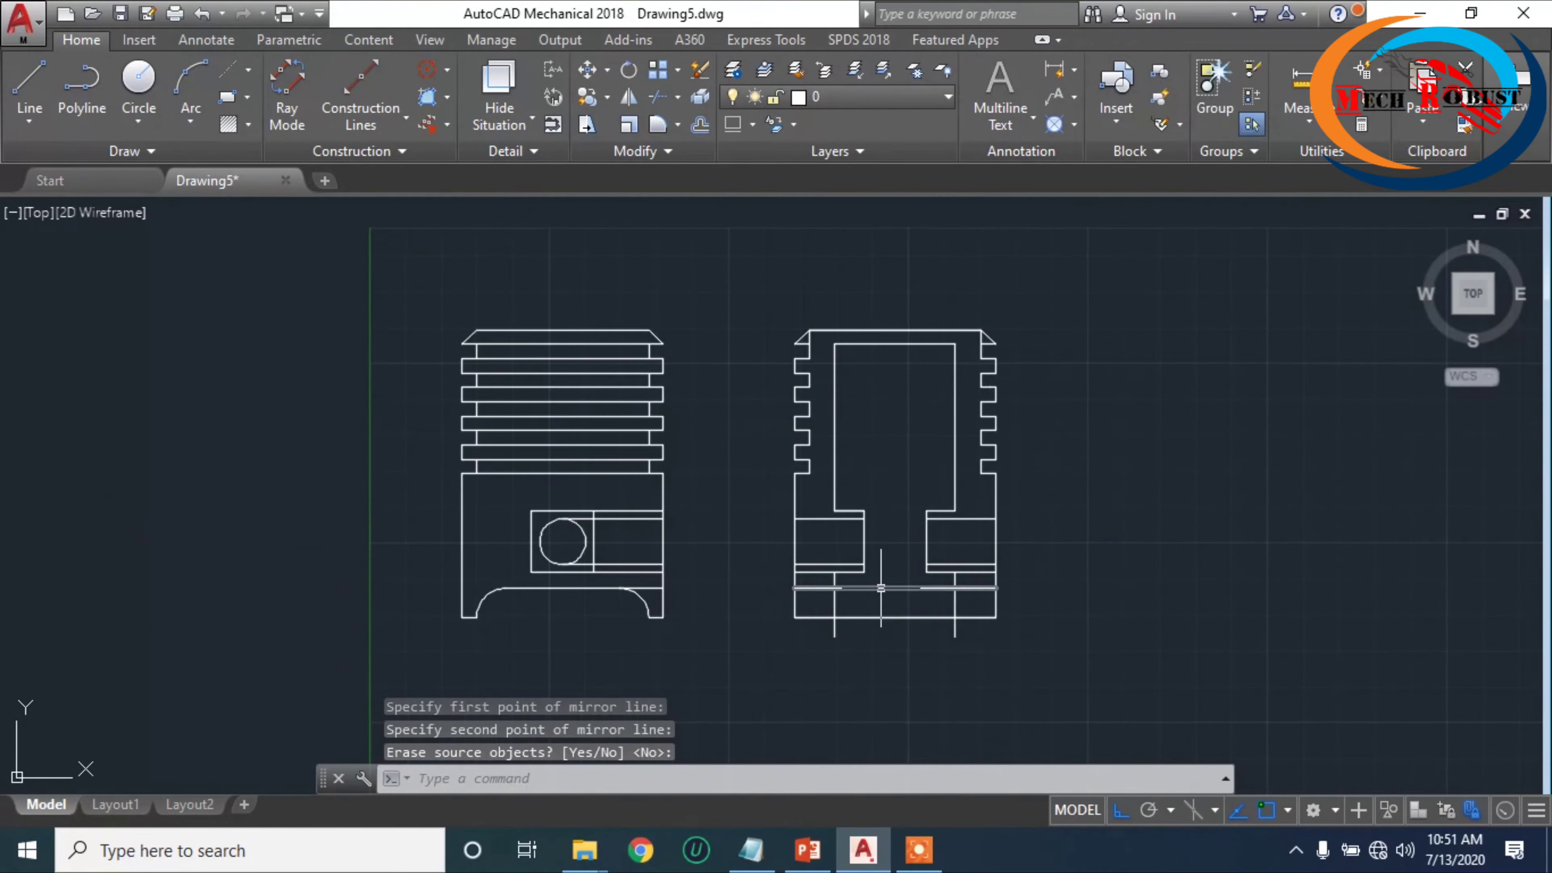
scroll(880, 585, up, 2)
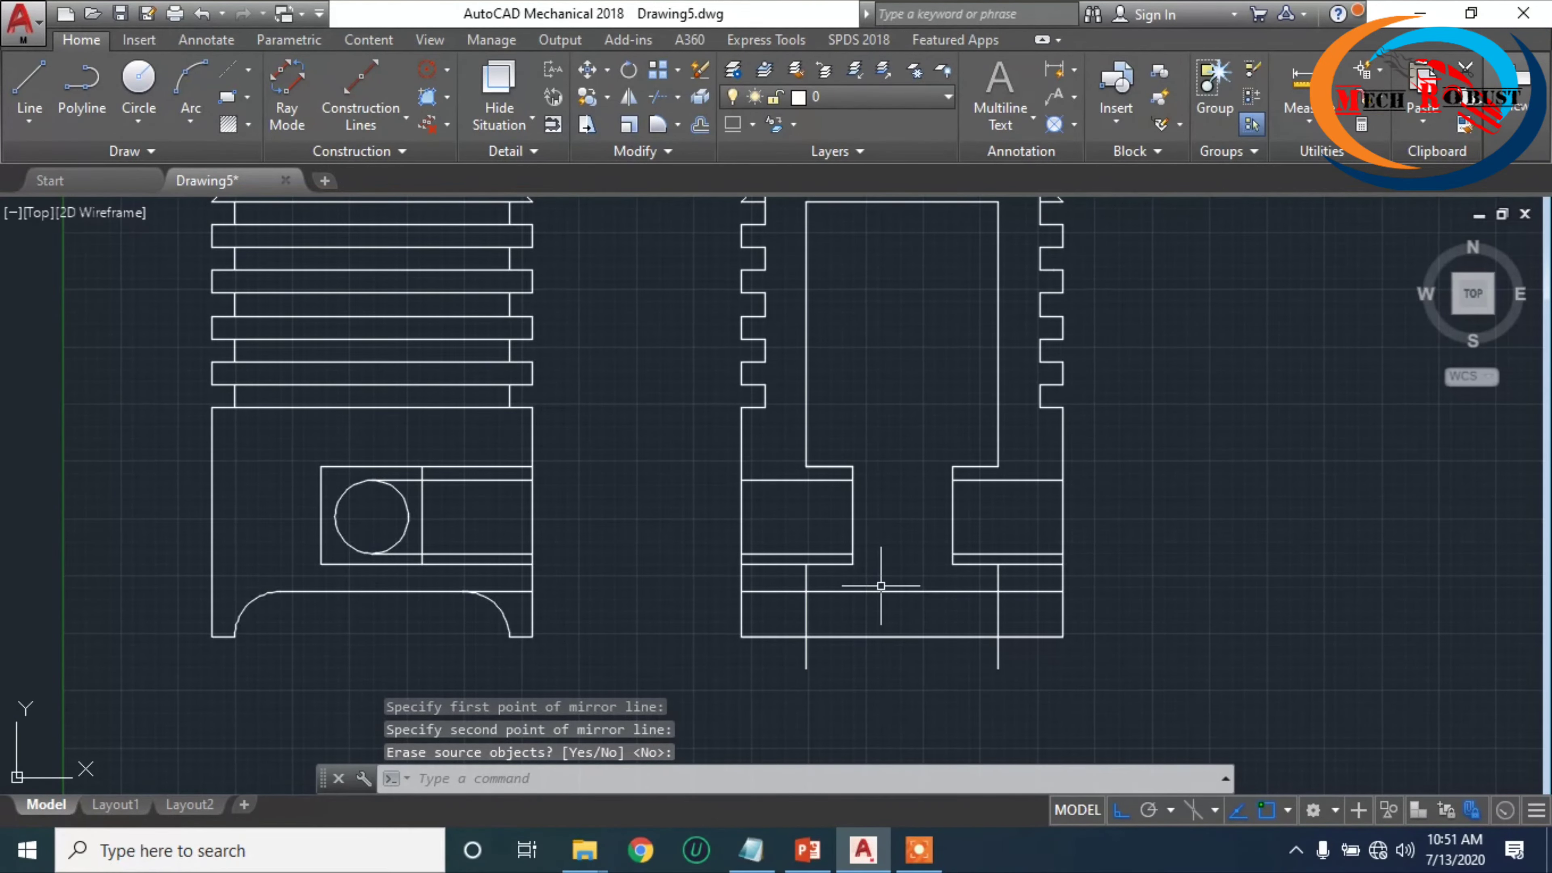
text(c)
key(Return)
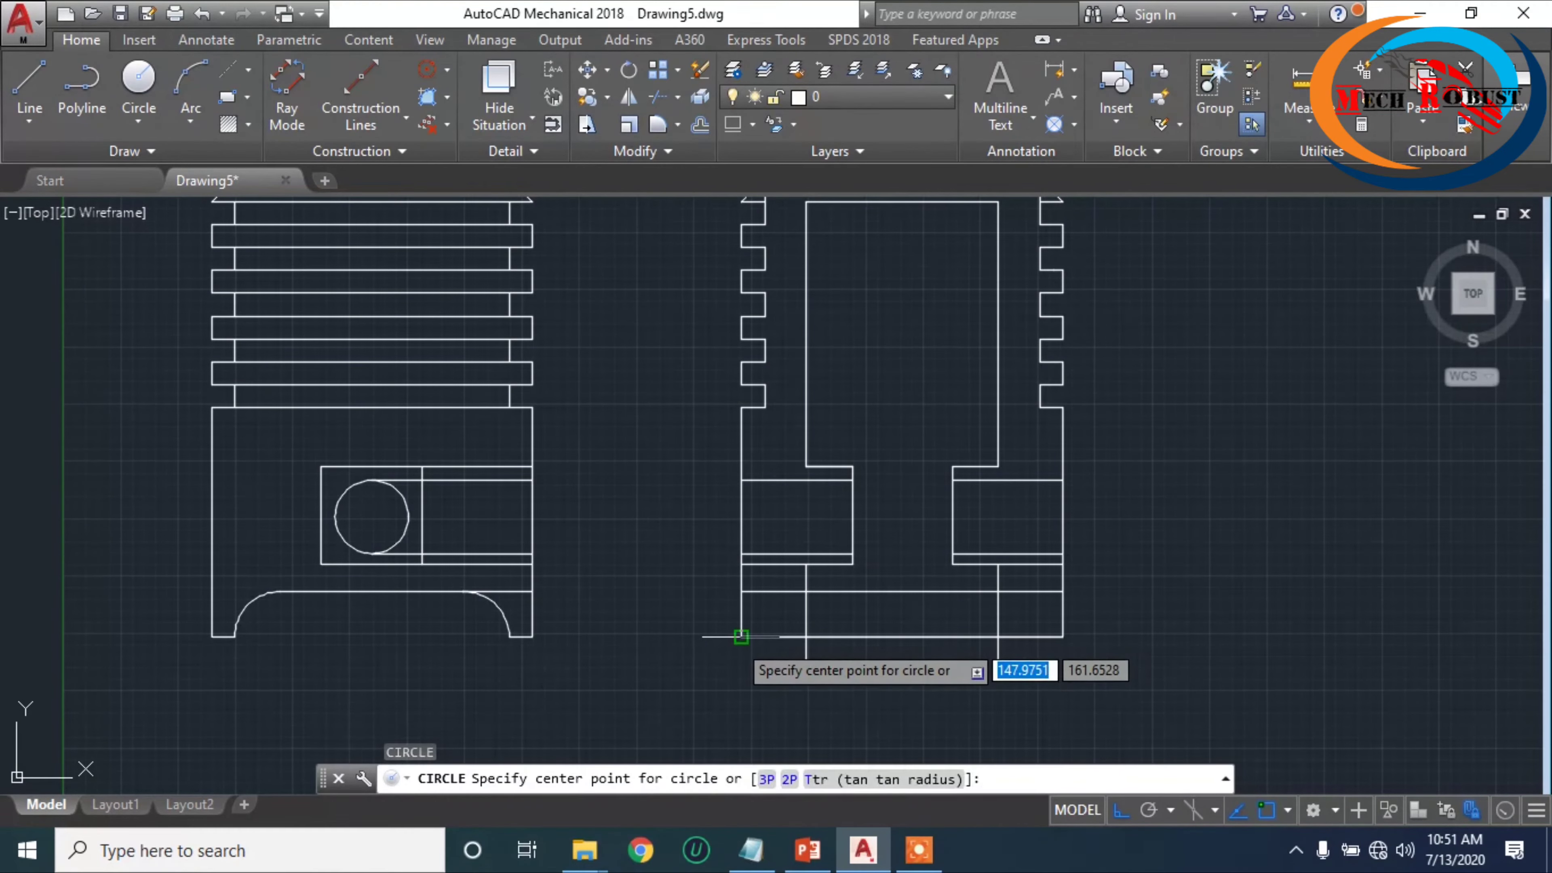
click(742, 637)
text(1)
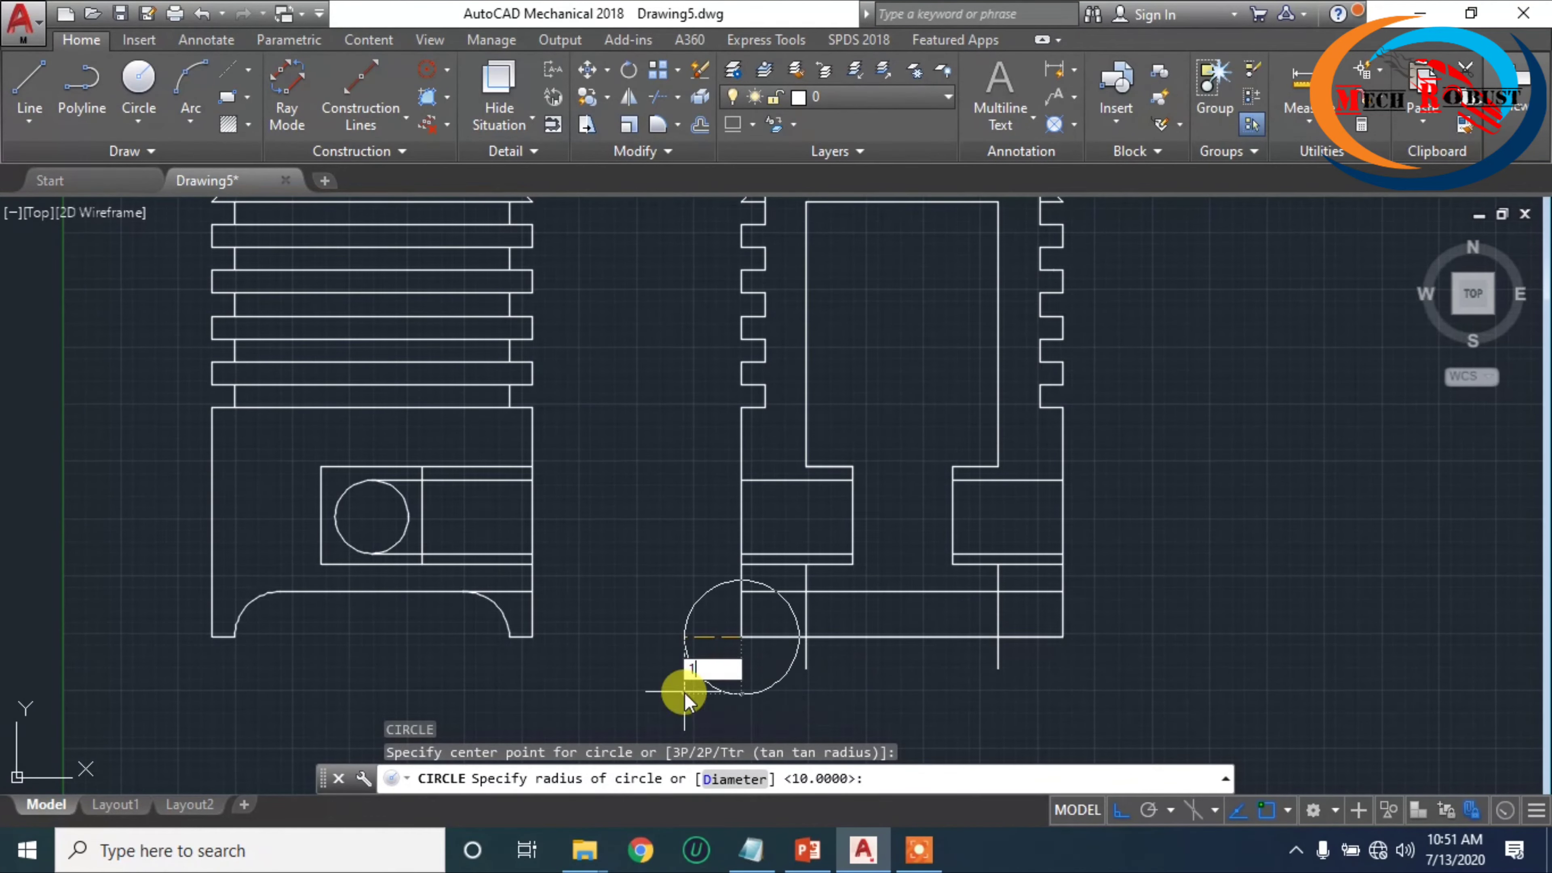
text(0)
key(Return)
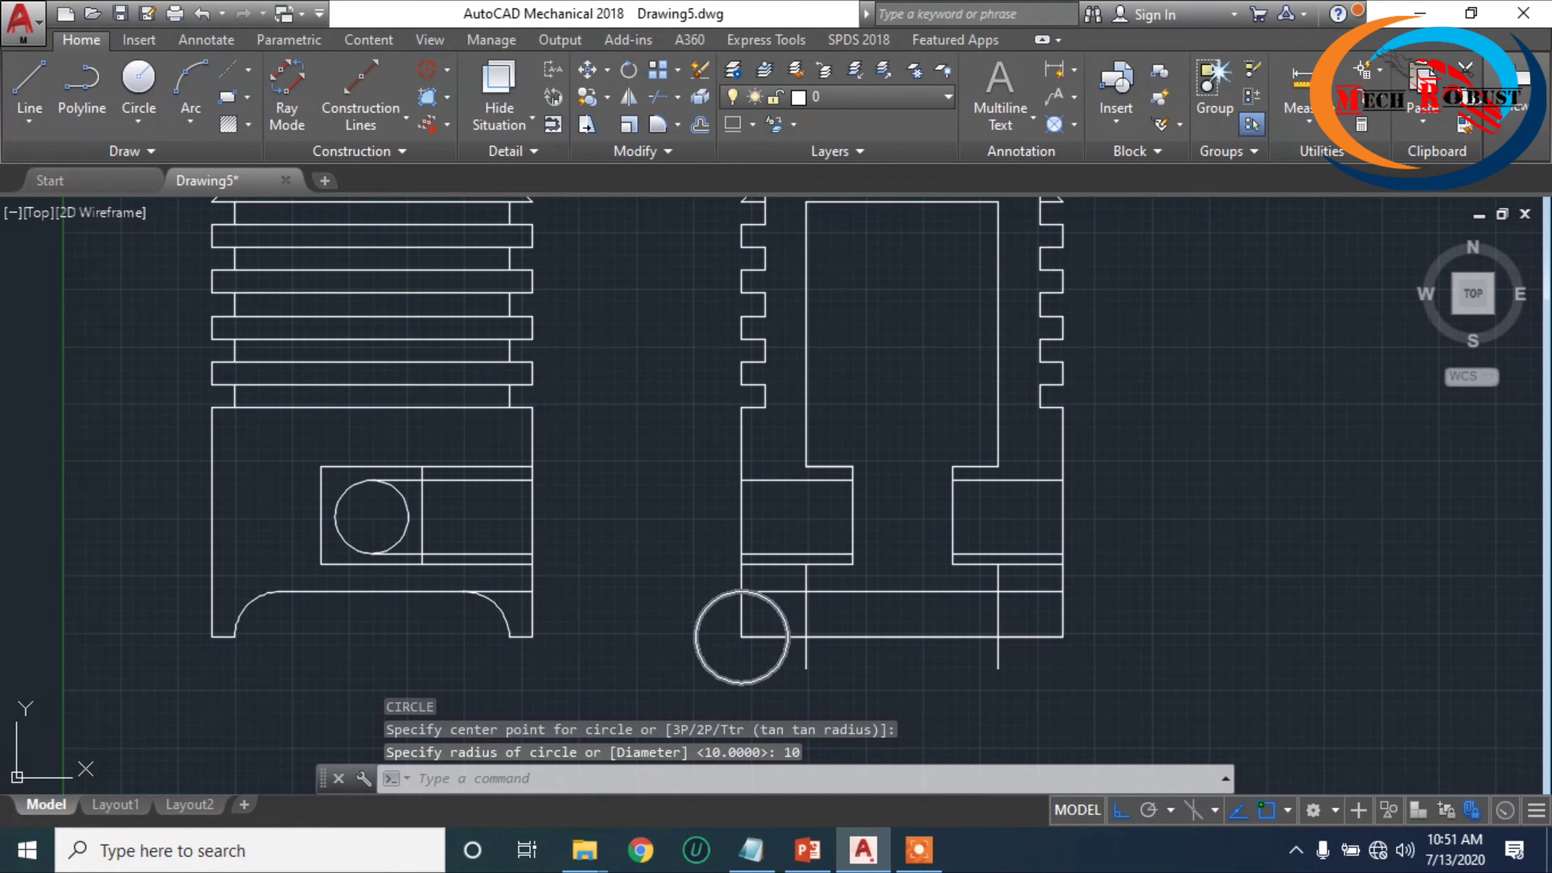
- Mirror the corner circle about the section view's vertical centreline, keeping the original
click(766, 676)
text(mi)
key(Return)
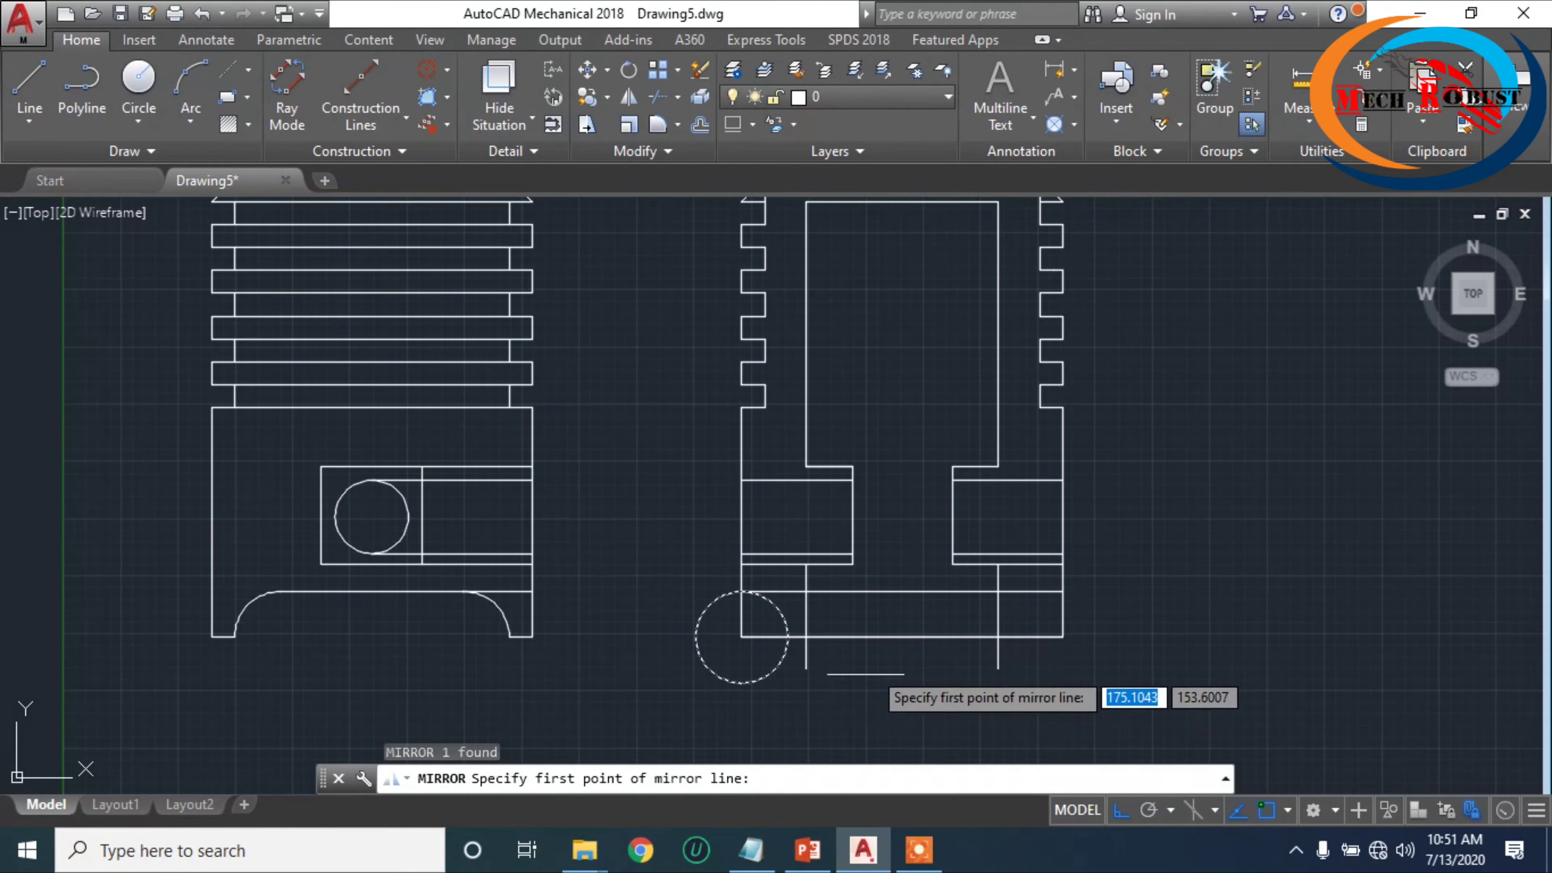
click(901, 592)
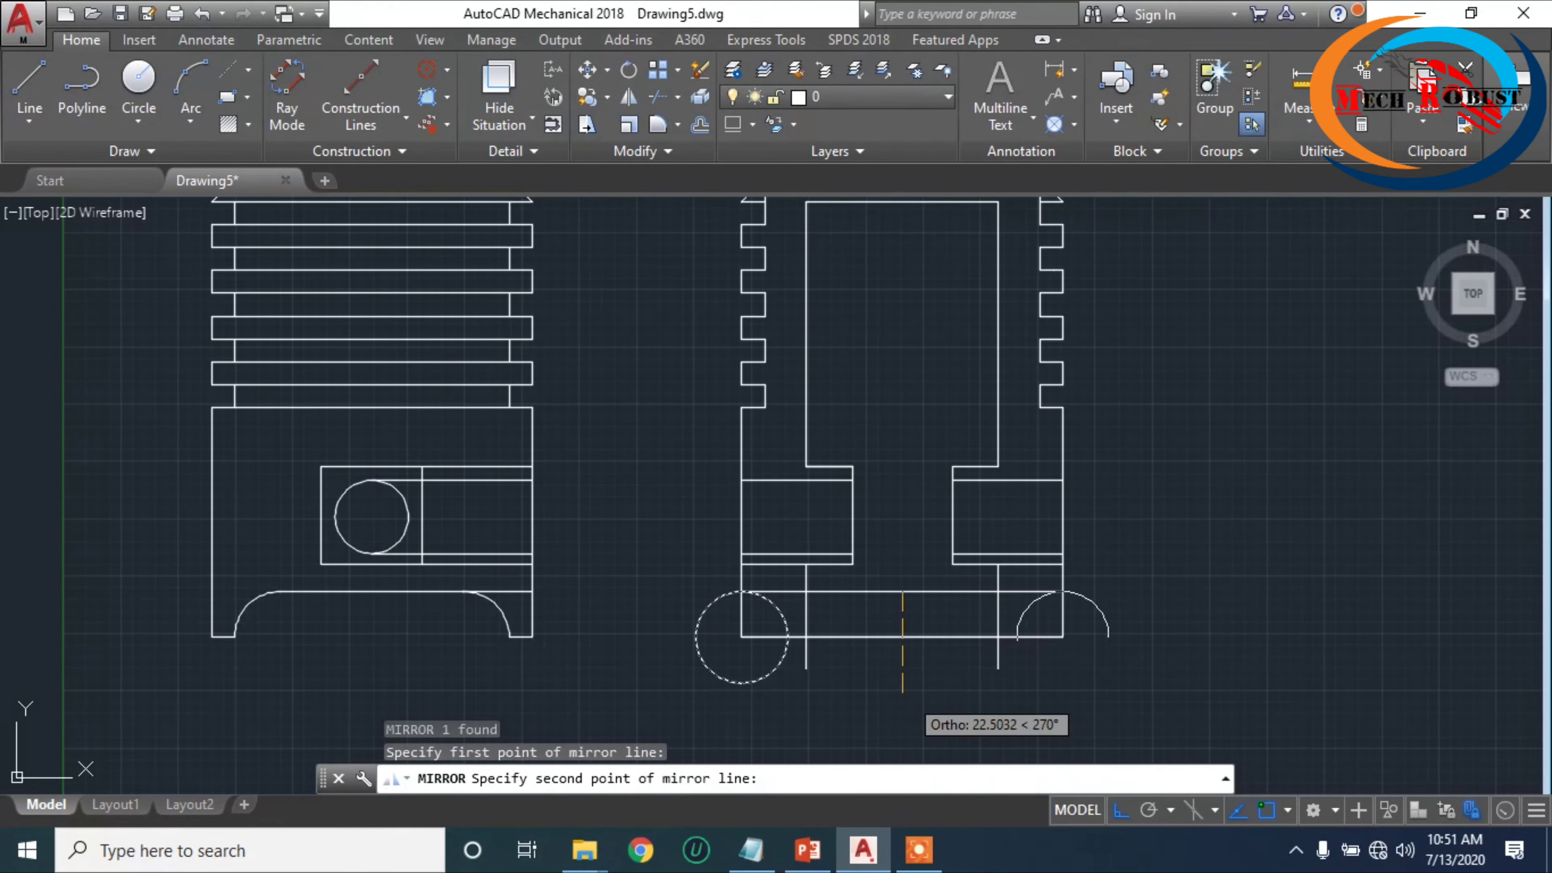
click(905, 696)
key(Return)
- Trim both corner circles and the square skirt corners inside them, leaving inward quarter arcs at the section view's lower corners
text(t)
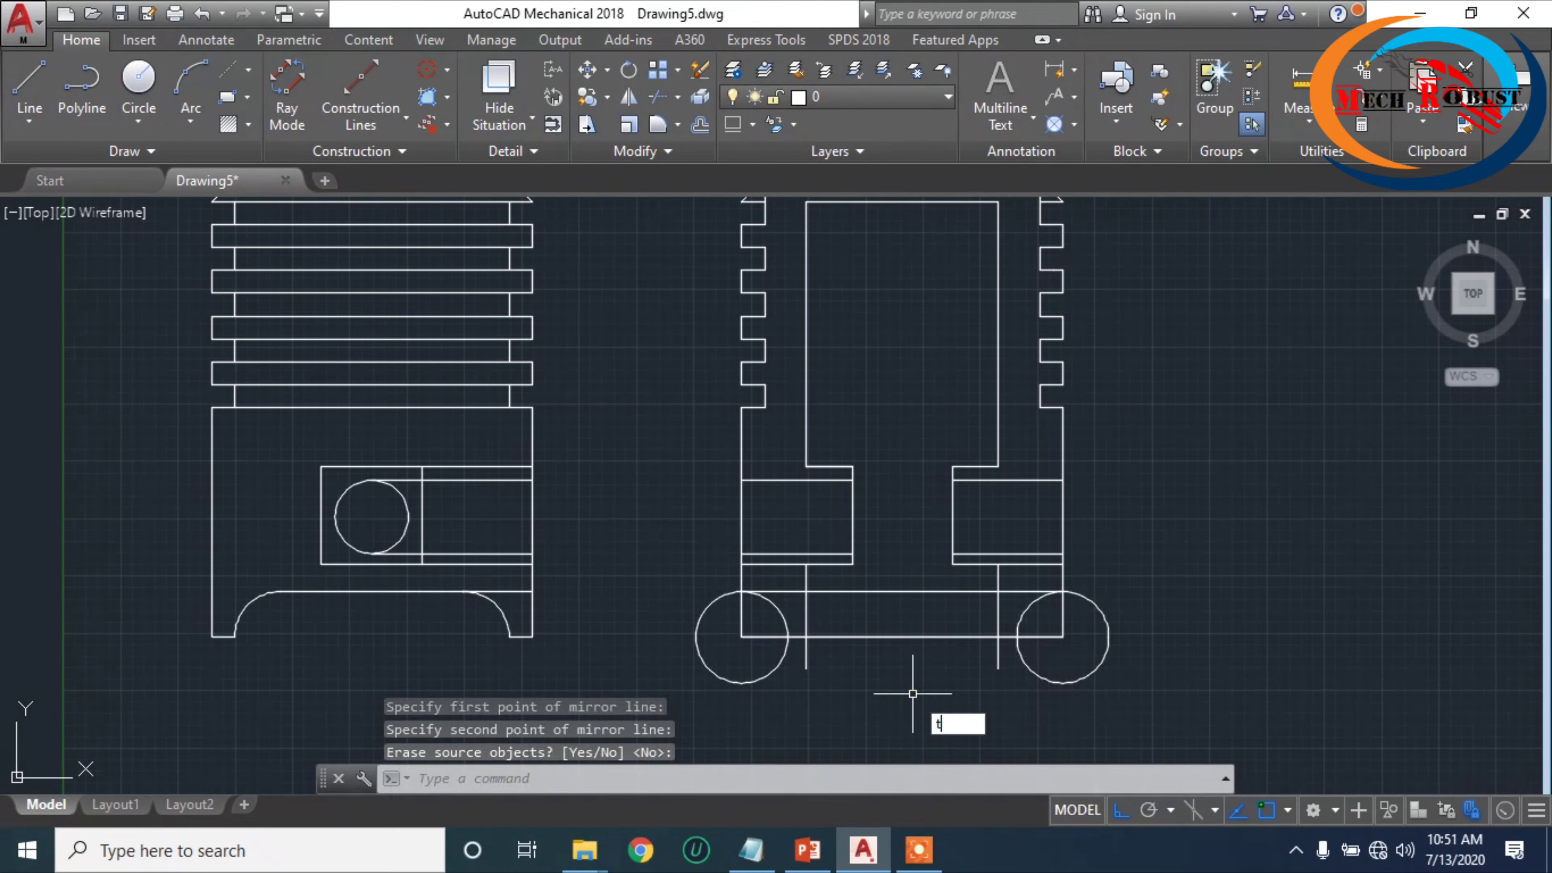
text(r)
key(Return)
key(Return)
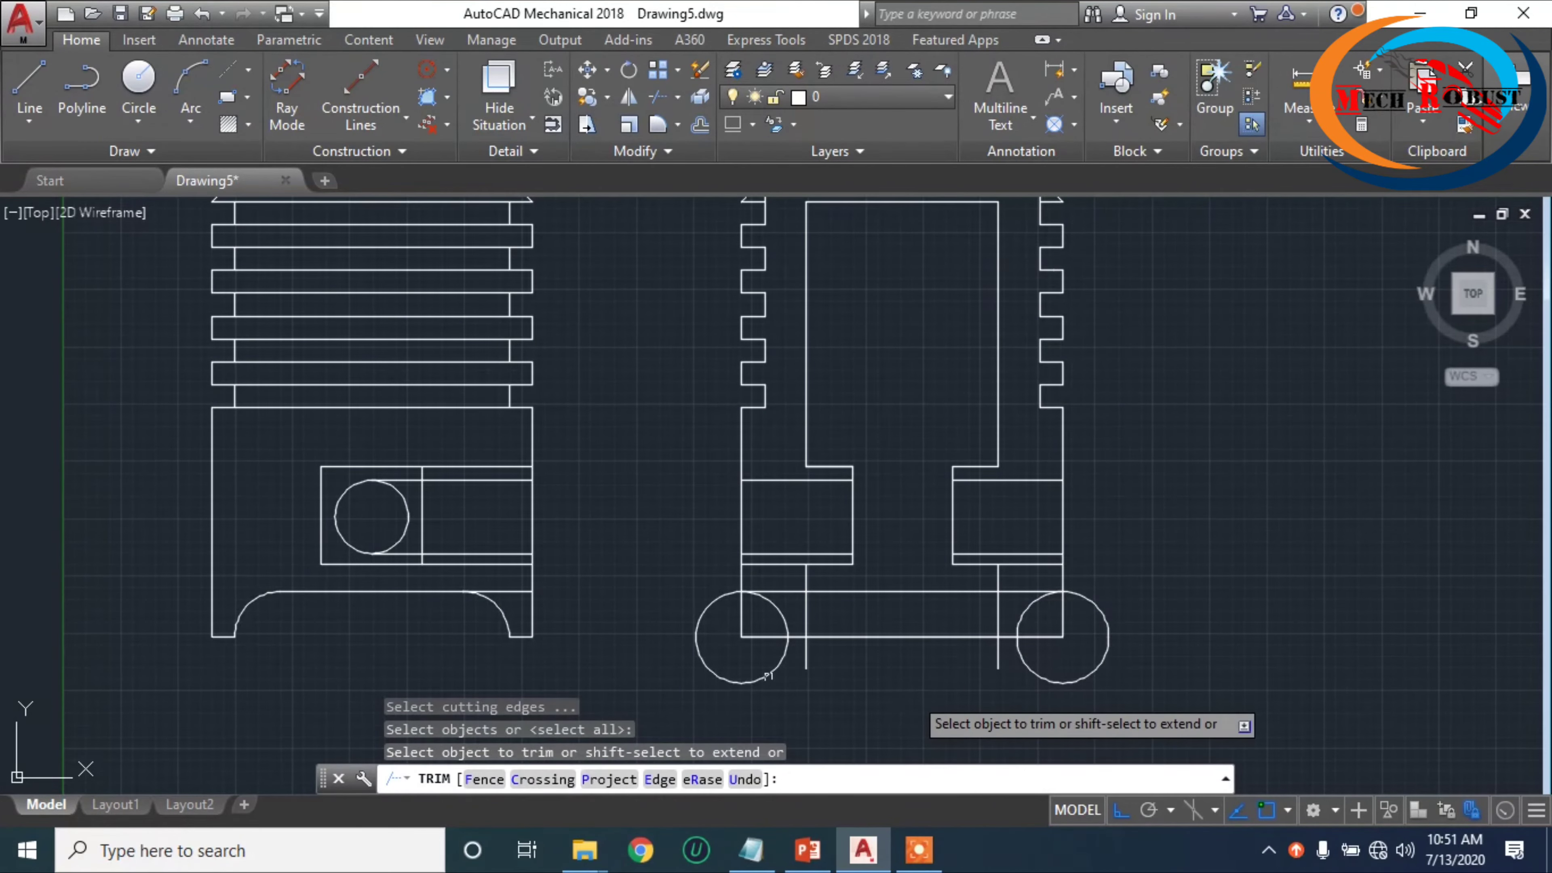
click(738, 619)
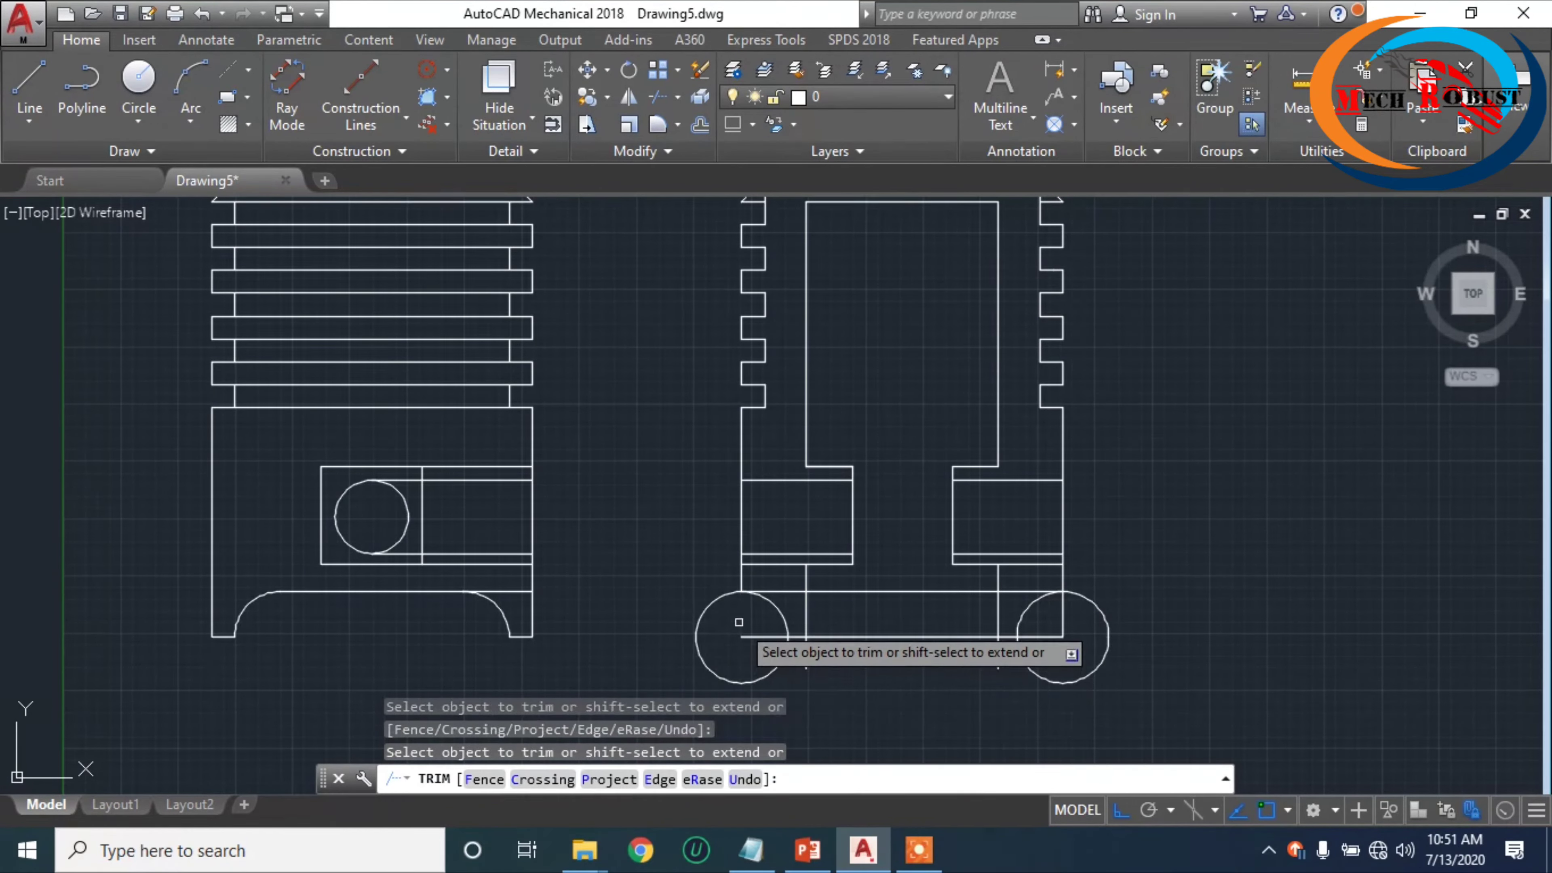
click(769, 669)
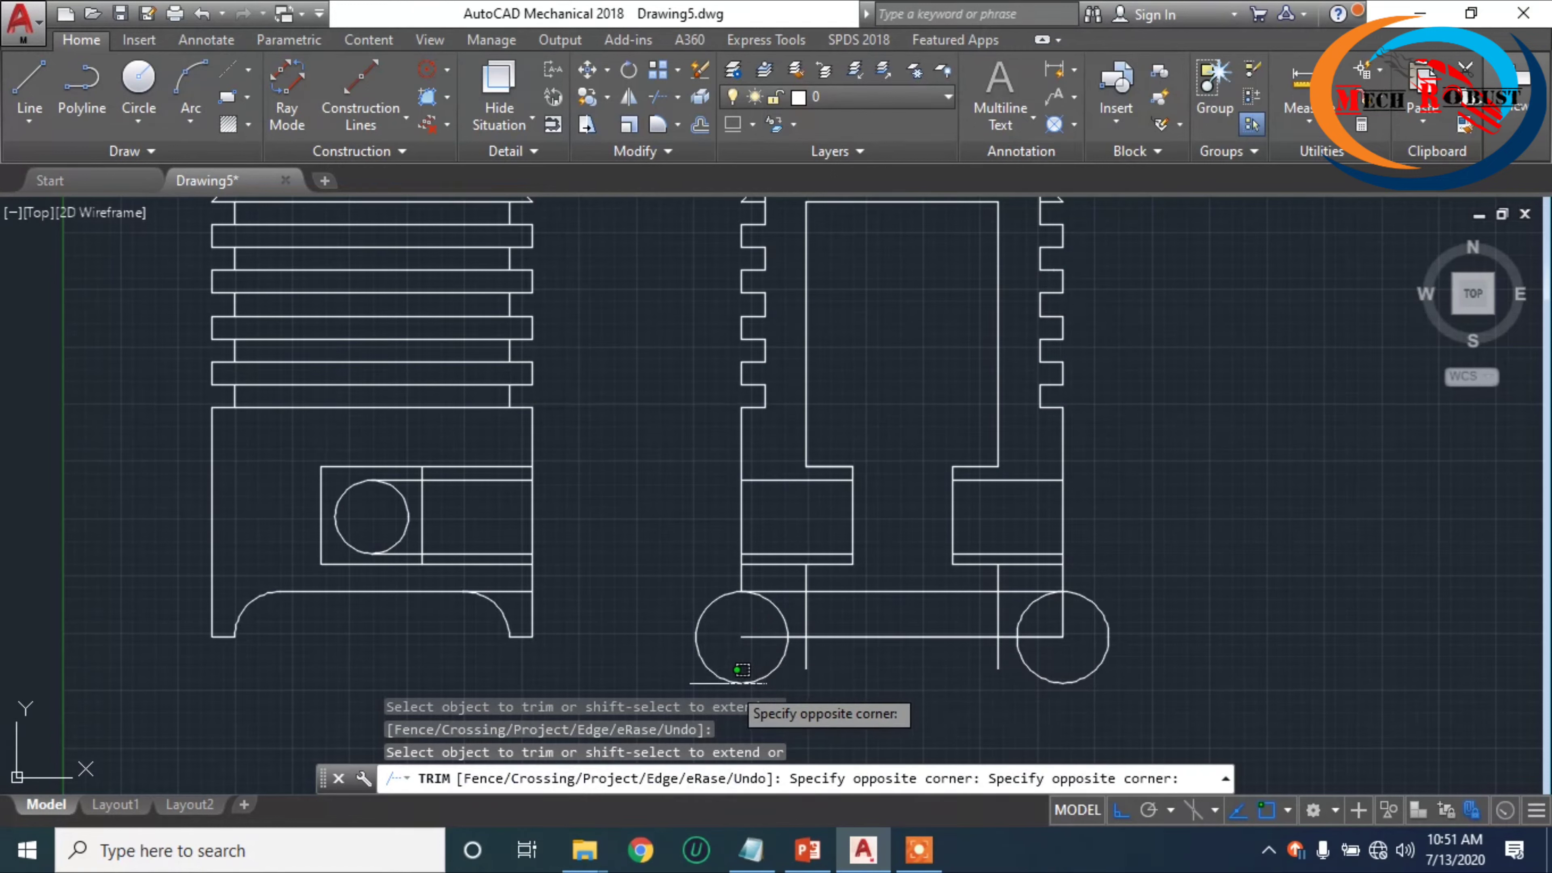
click(725, 681)
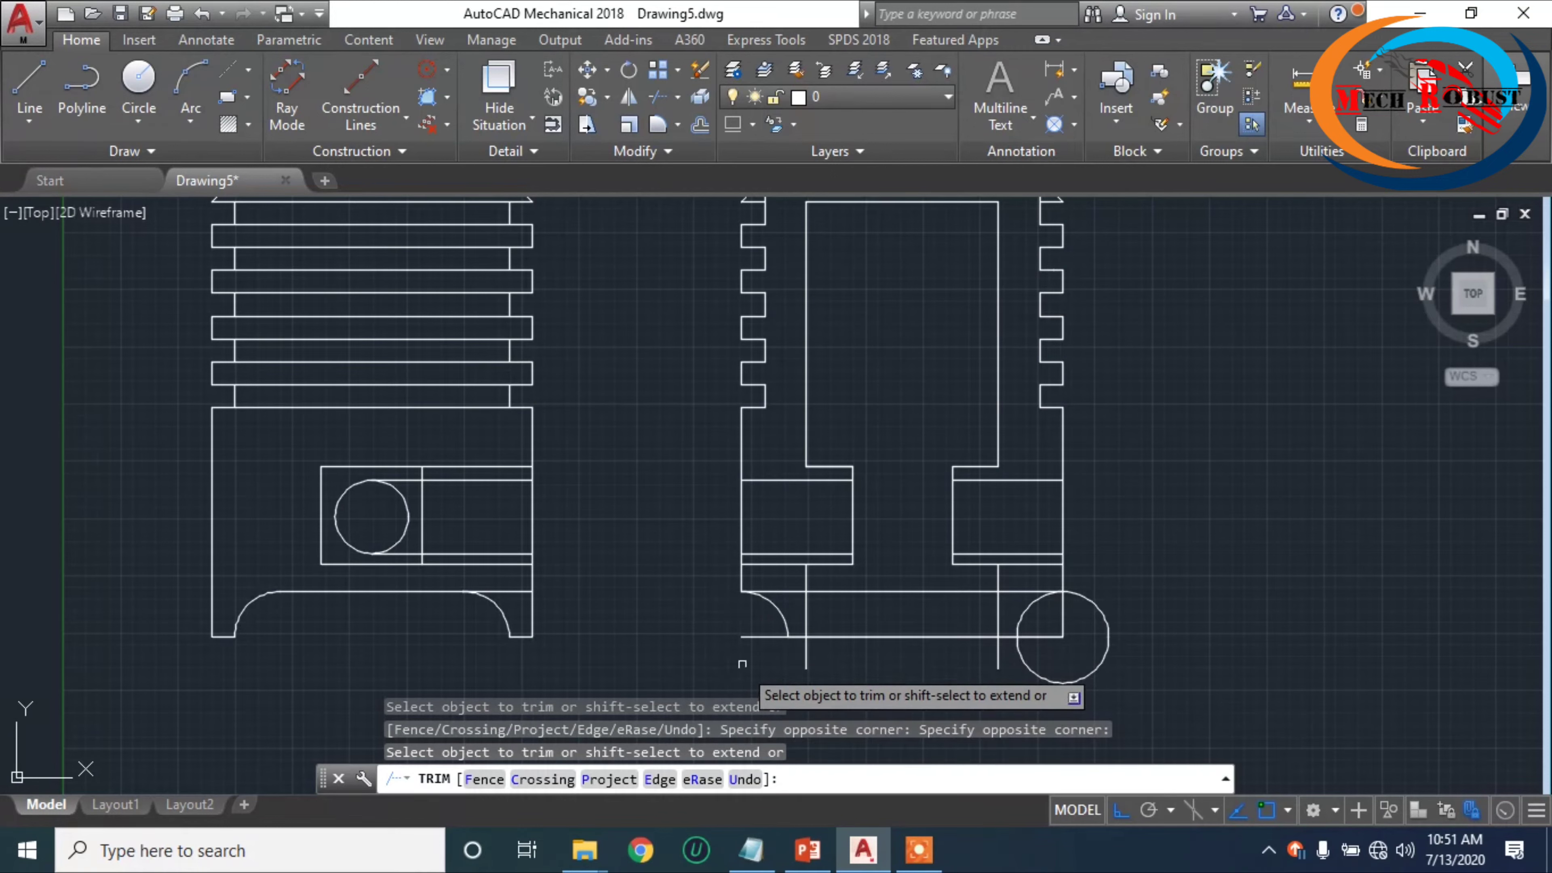
click(756, 638)
click(1143, 599)
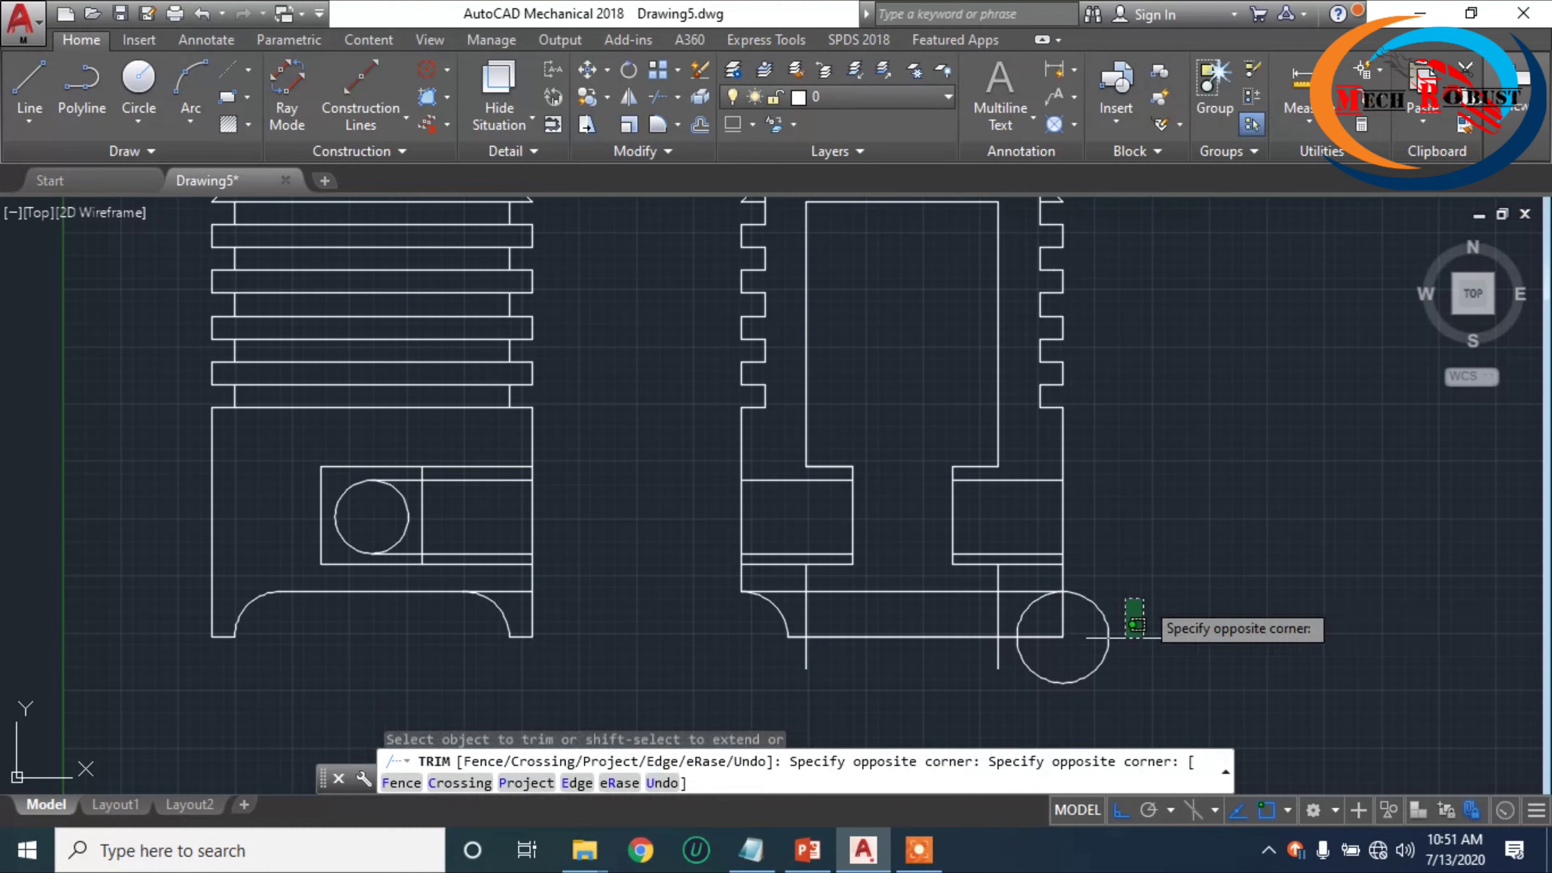
click(1059, 713)
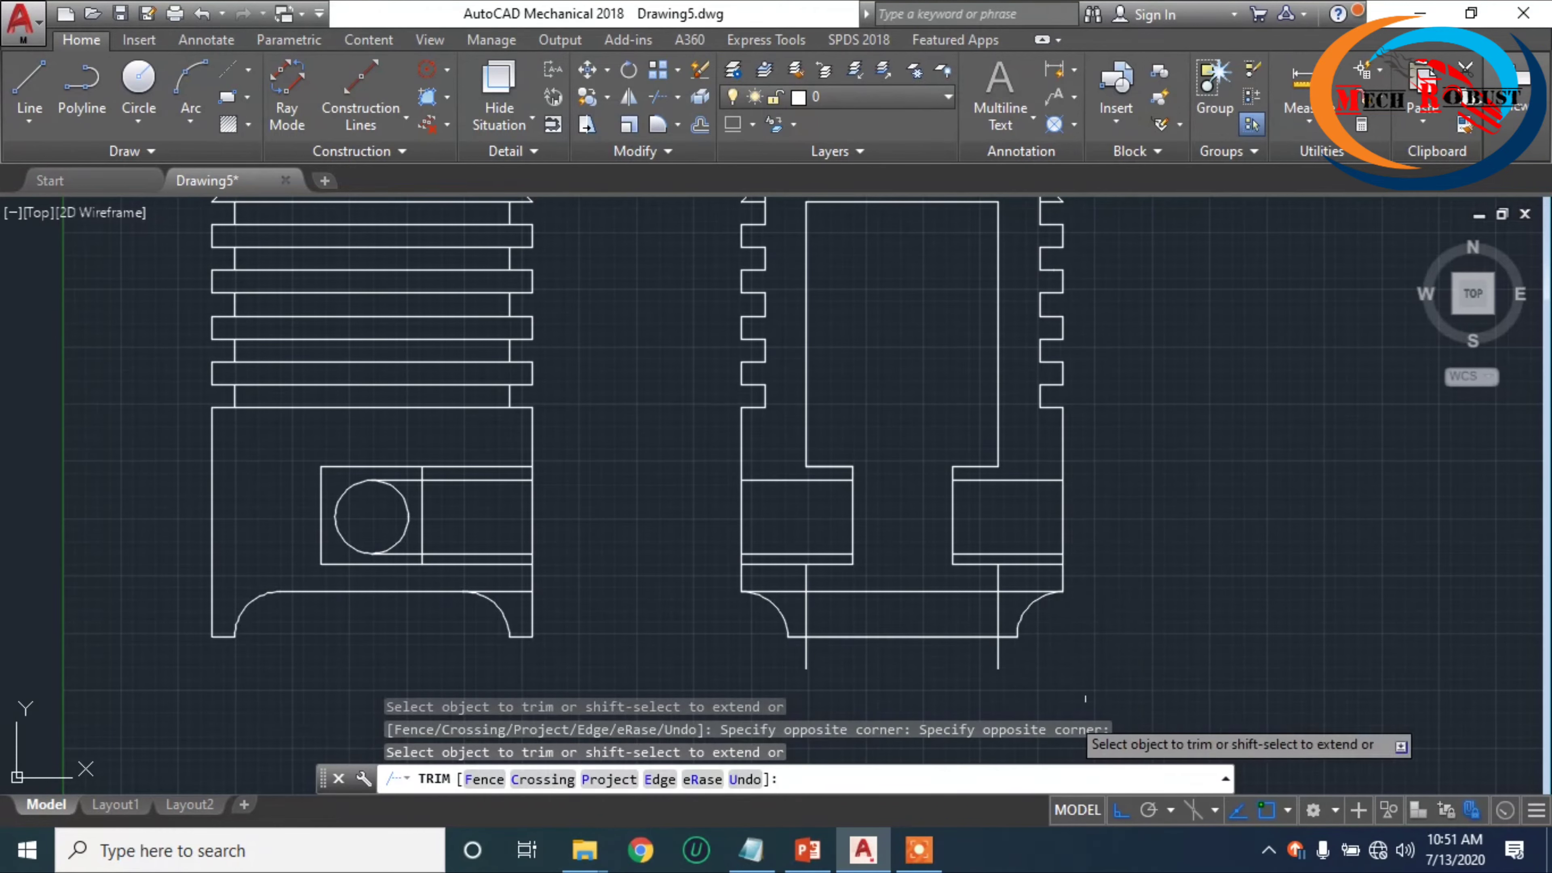
- Trim the two vertical inner-wall lines below the bottom edge and the horizontal skirt line outside the inner walls
click(808, 652)
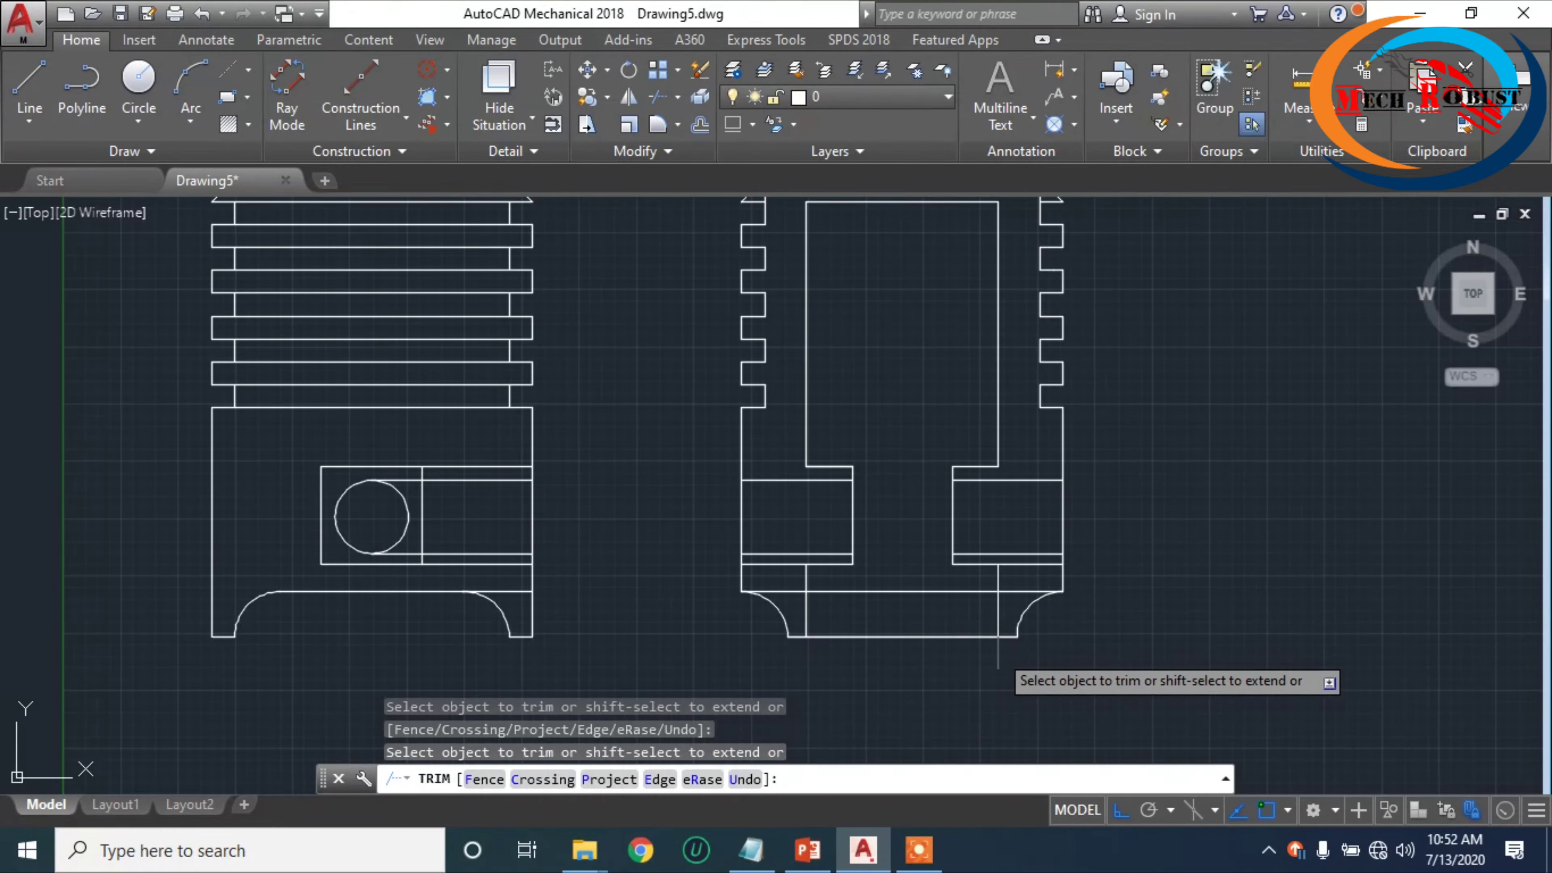
click(999, 657)
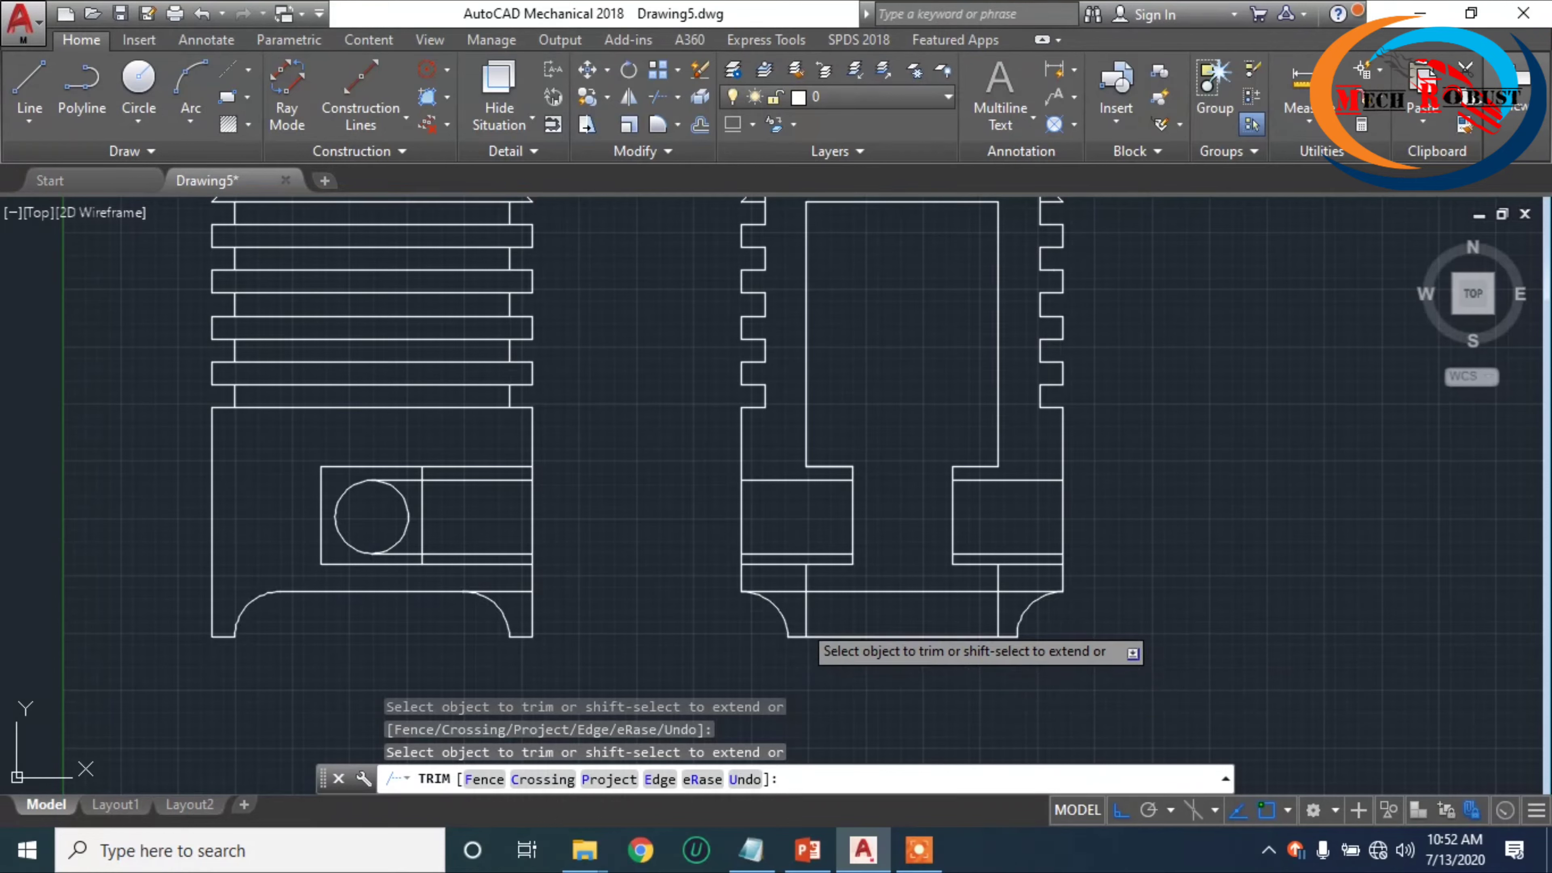
click(793, 592)
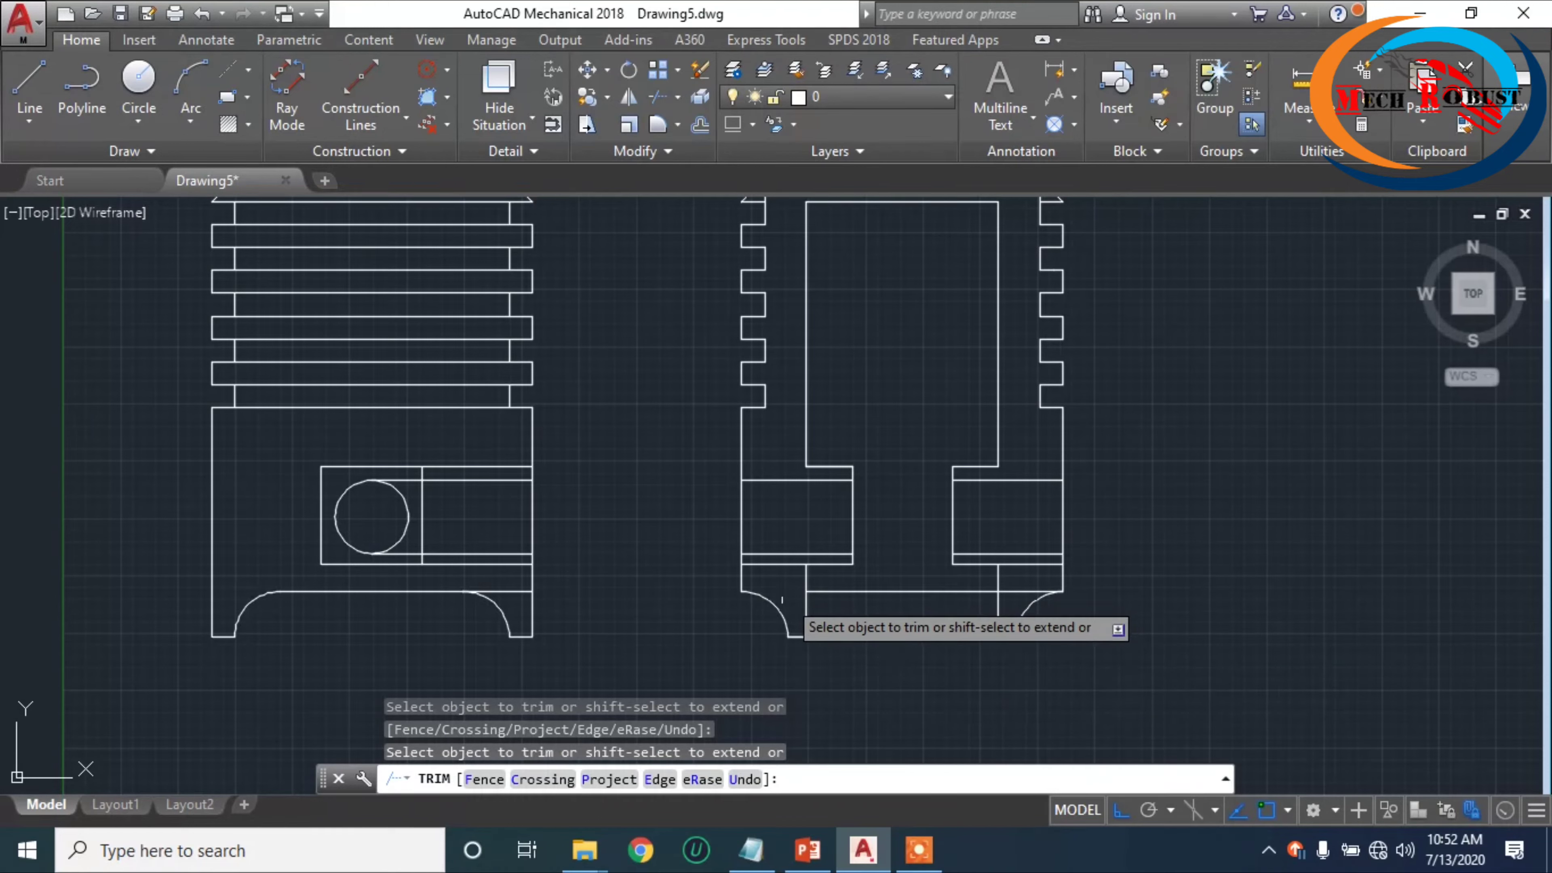
click(1024, 591)
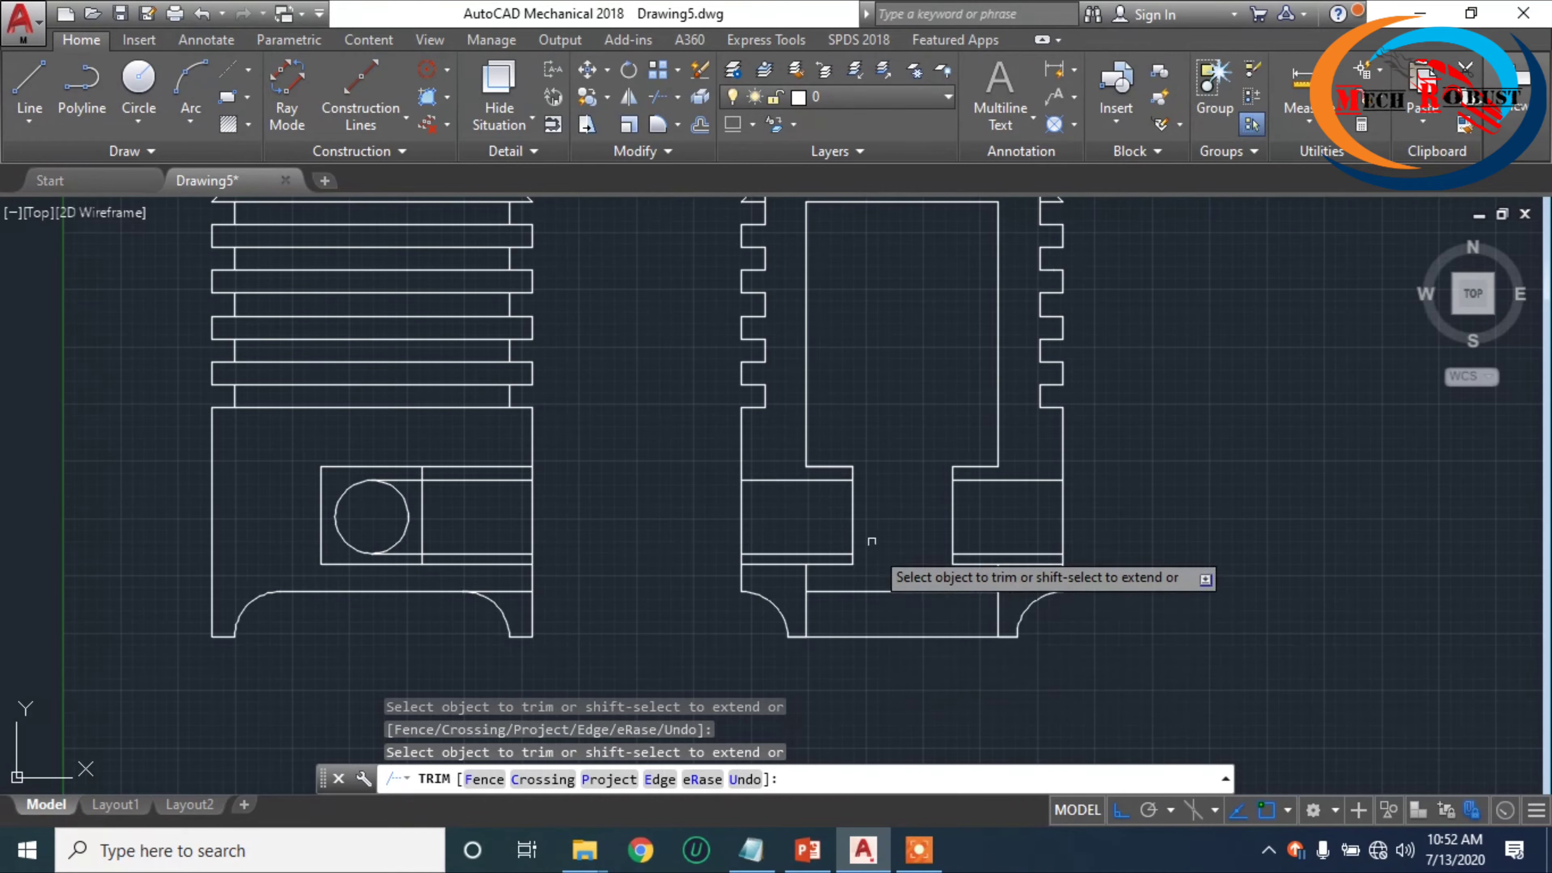
- Delete the remaining horizontal skirt line between the two inner walls of the section view
click(905, 504)
click(893, 614)
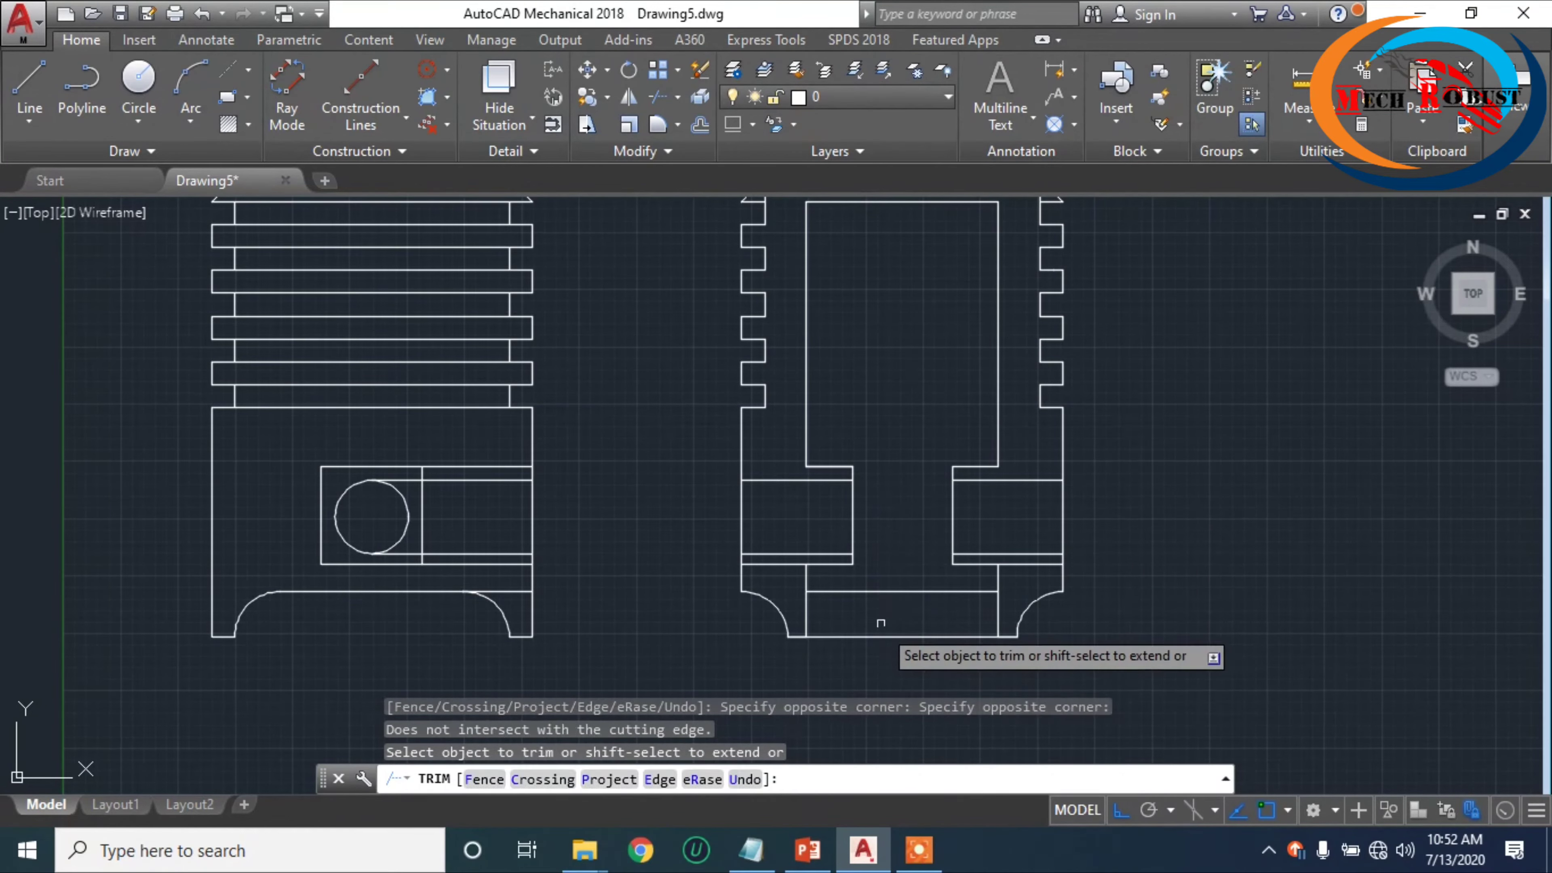
key(Escape)
click(881, 595)
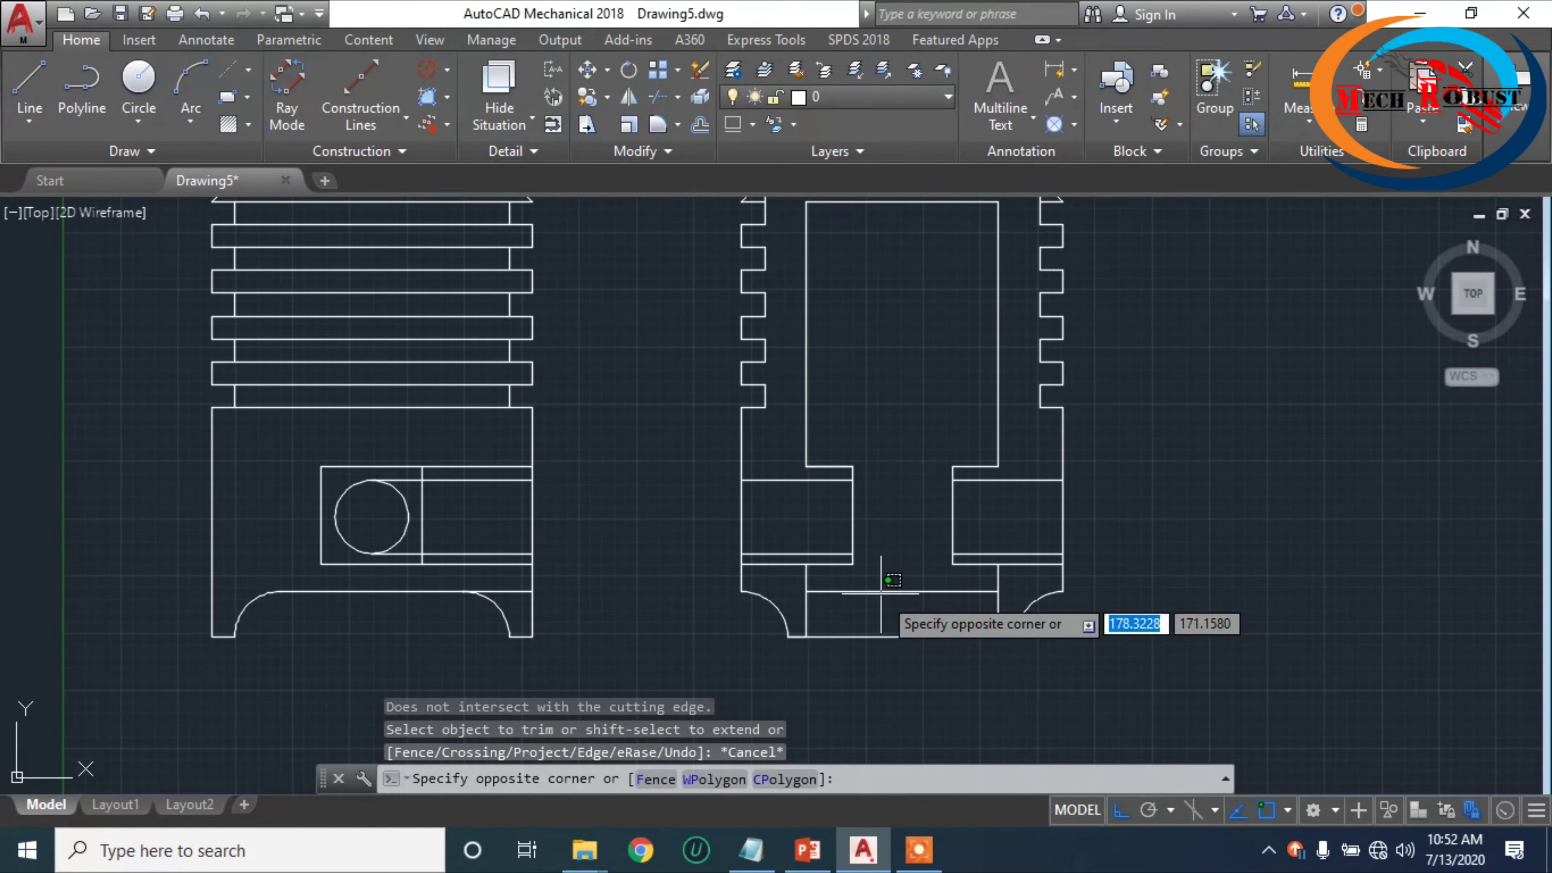
click(843, 602)
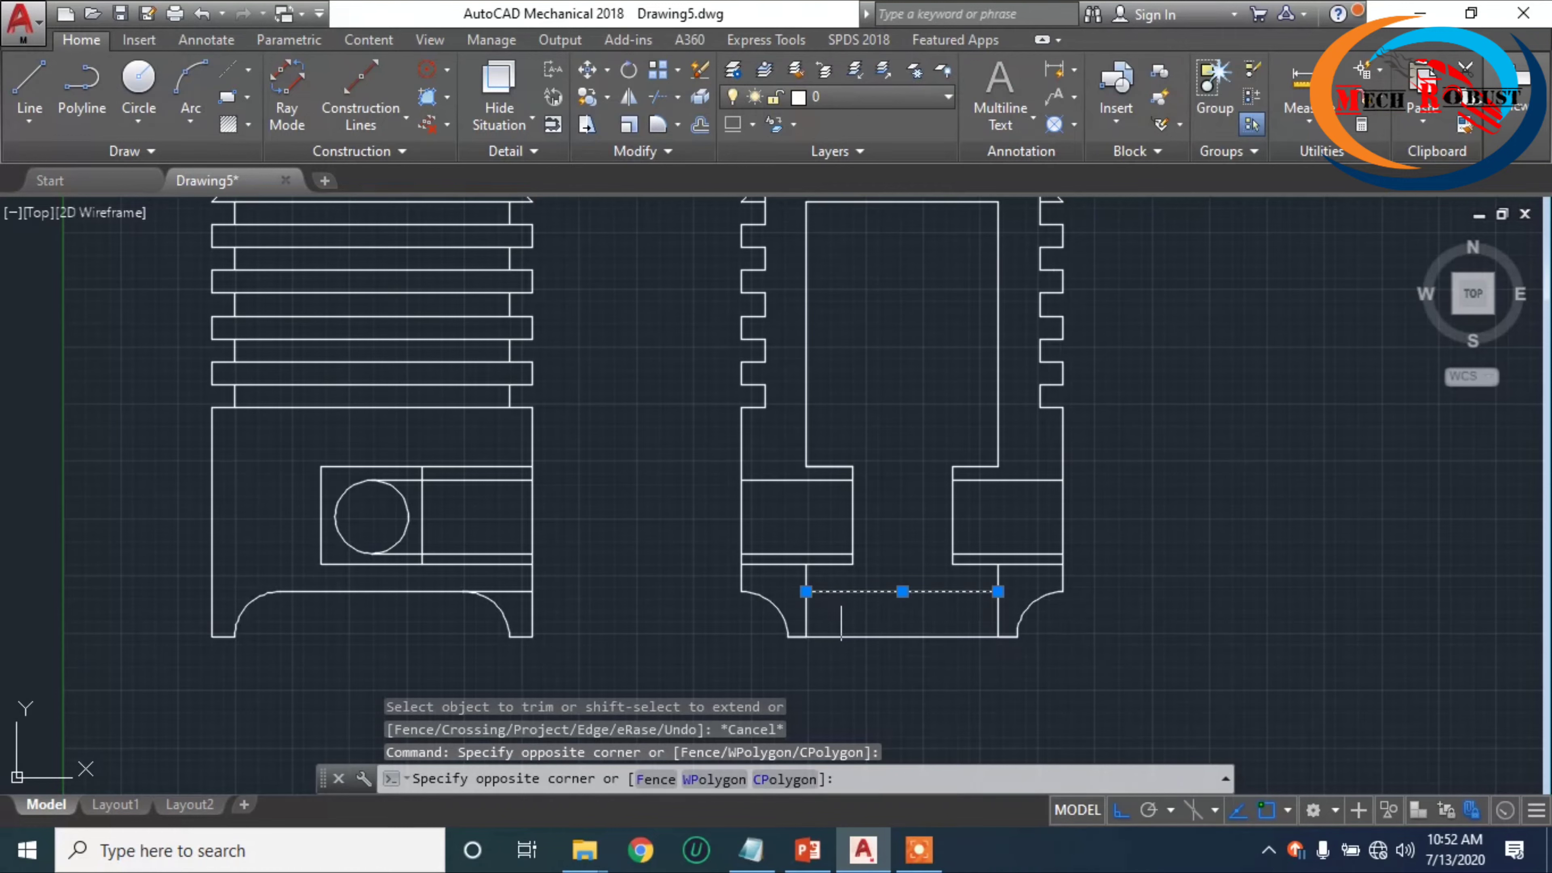
click(962, 625)
key(Delete)
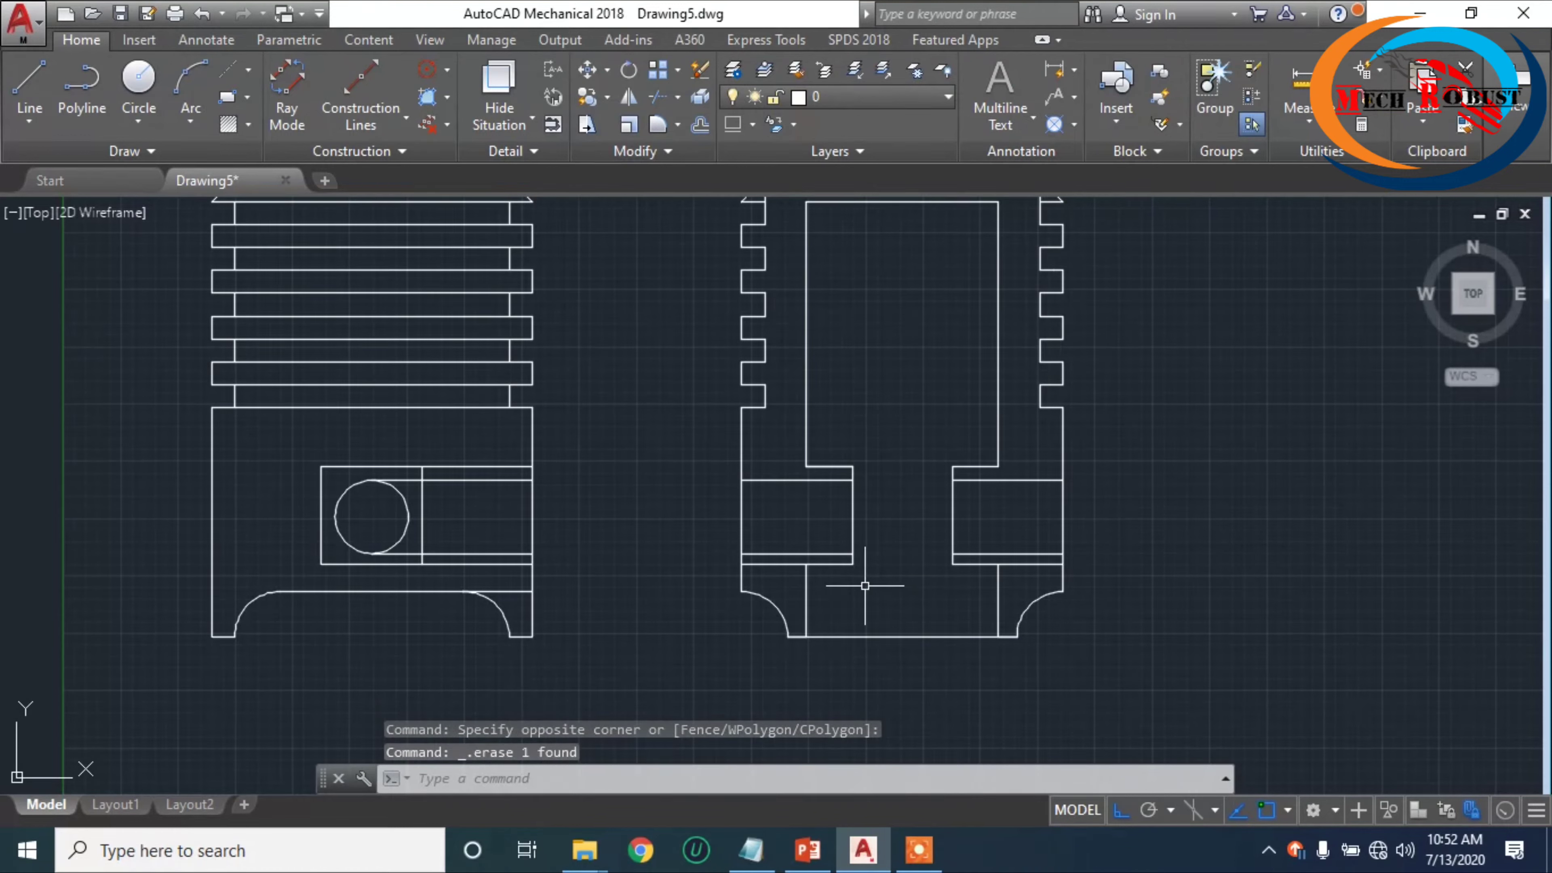
- Trim the lowest edge line of both pin bosses between the inner and outer walls
text(tr)
key(Return)
key(Return)
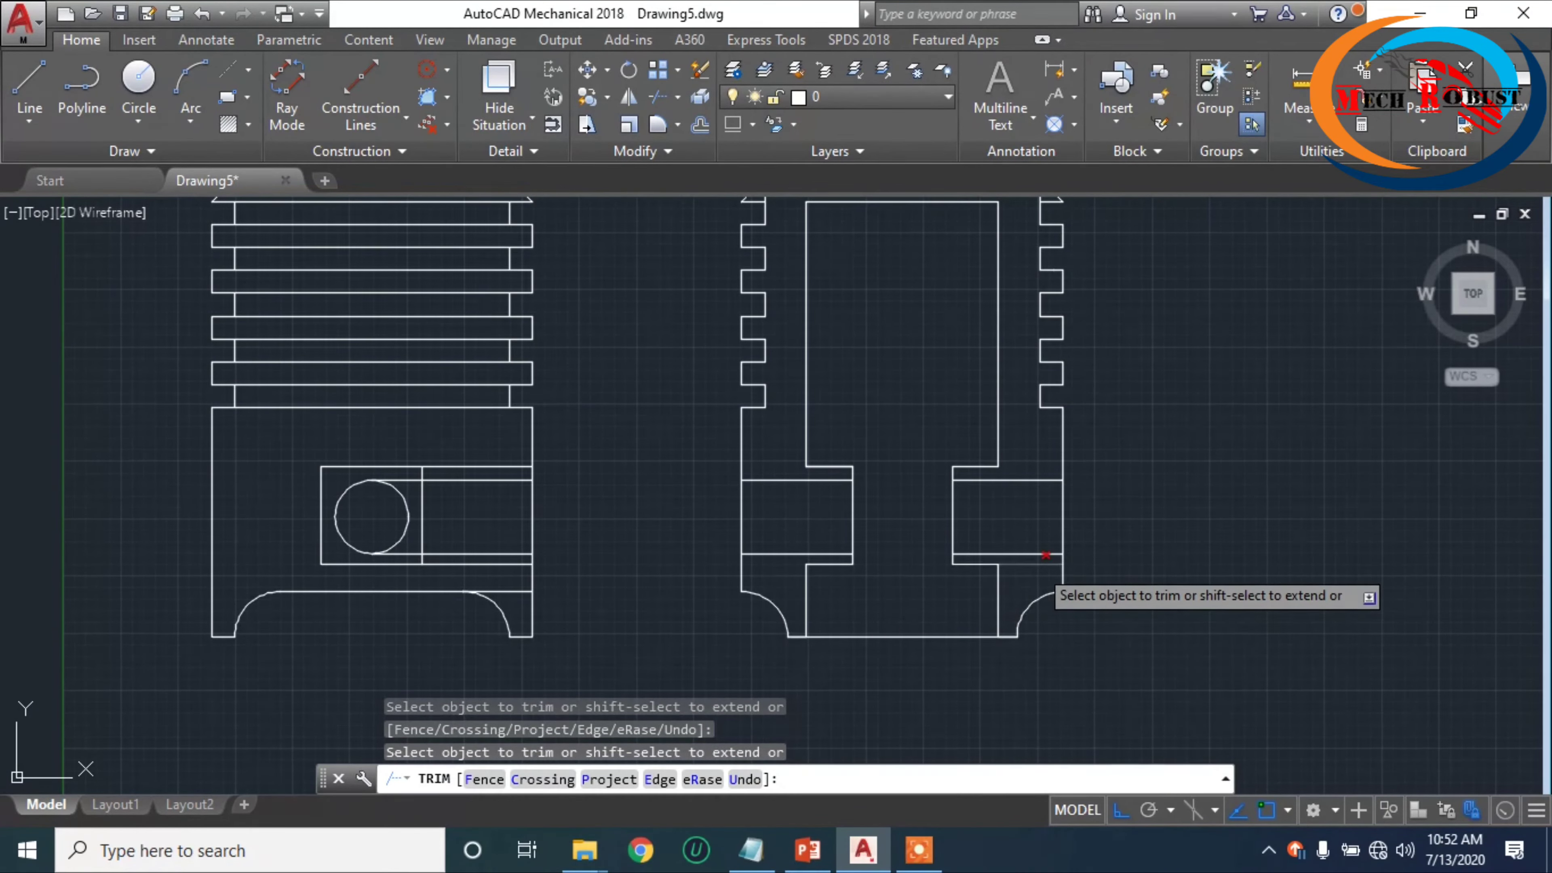
click(1039, 563)
key(Escape)
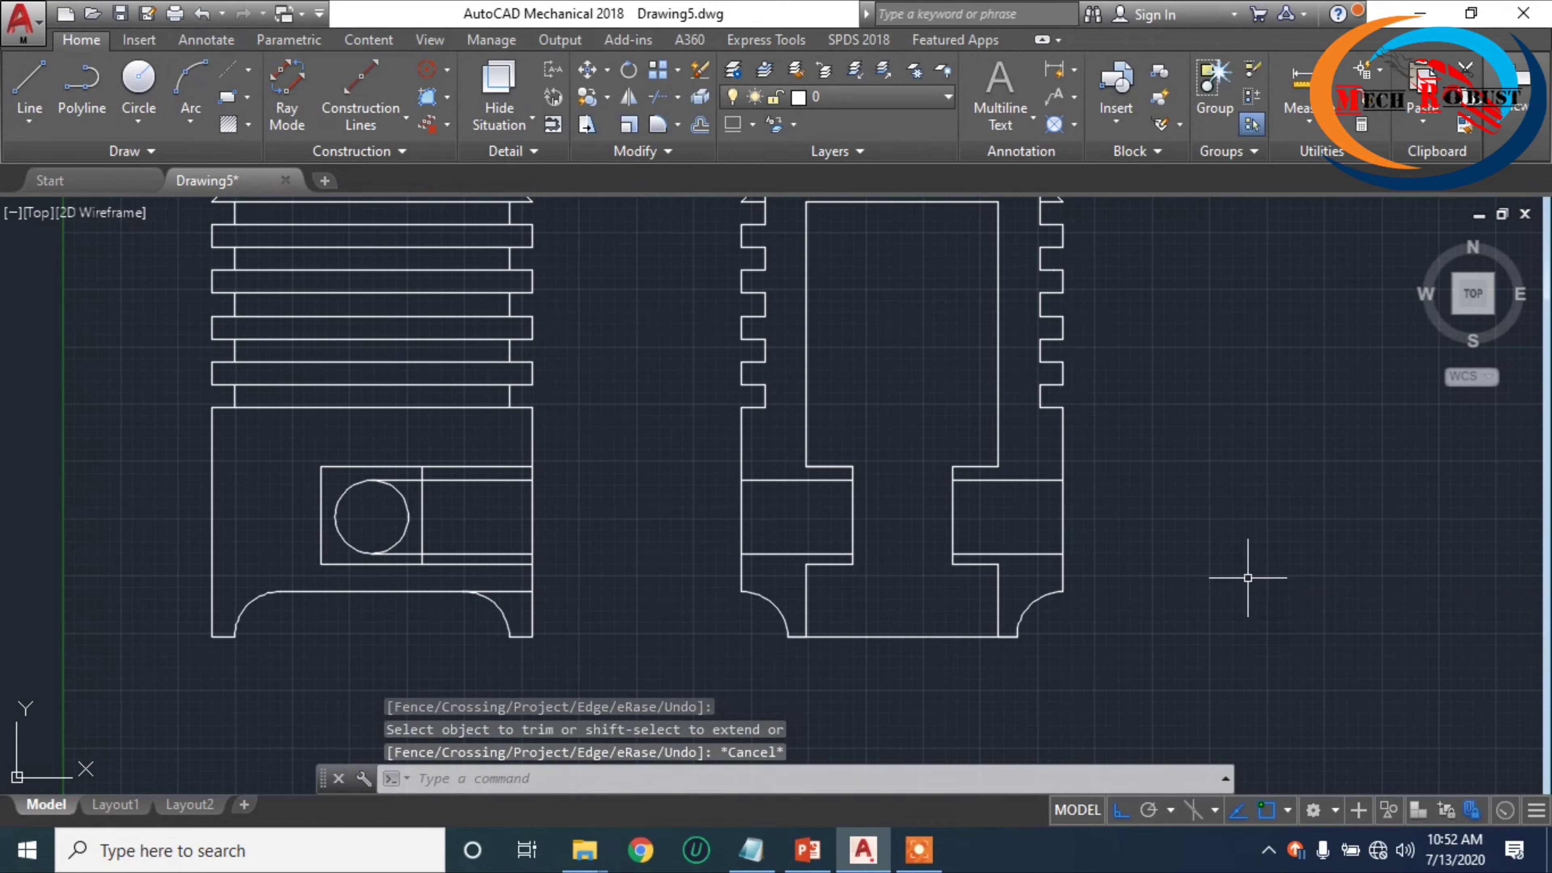
- Examine the section view beside the front view, checking the crown corners and cavity for leftover lines
scroll(1120, 587, down, 2)
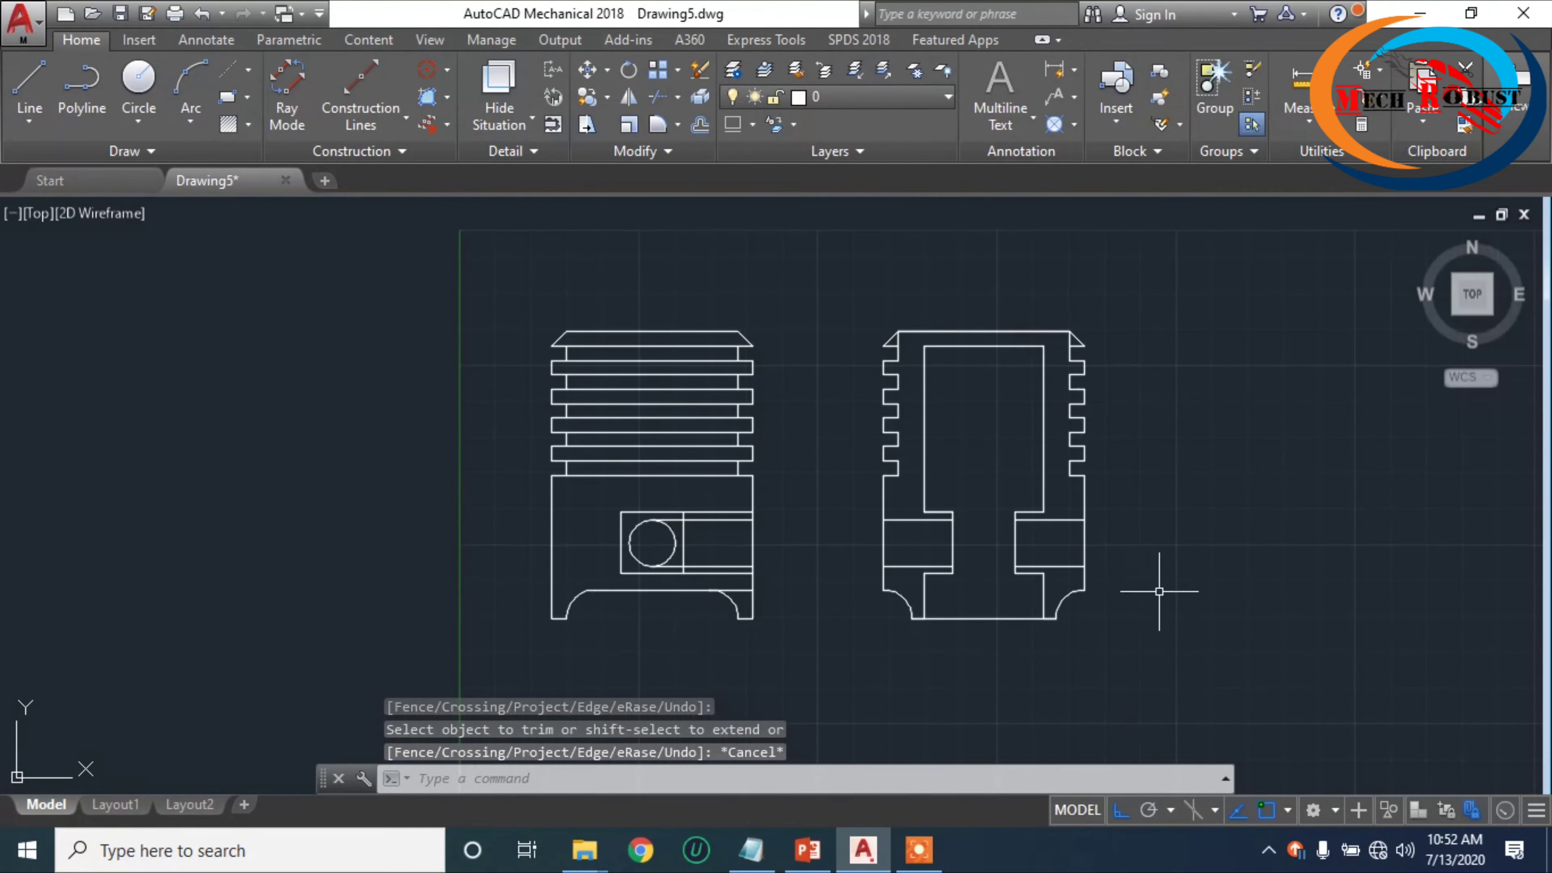
scroll(1158, 590, up, 2)
middle_drag(1140, 593, 1071, 675)
scroll(1098, 486, down, 2)
middle_drag(1093, 563, 1056, 516)
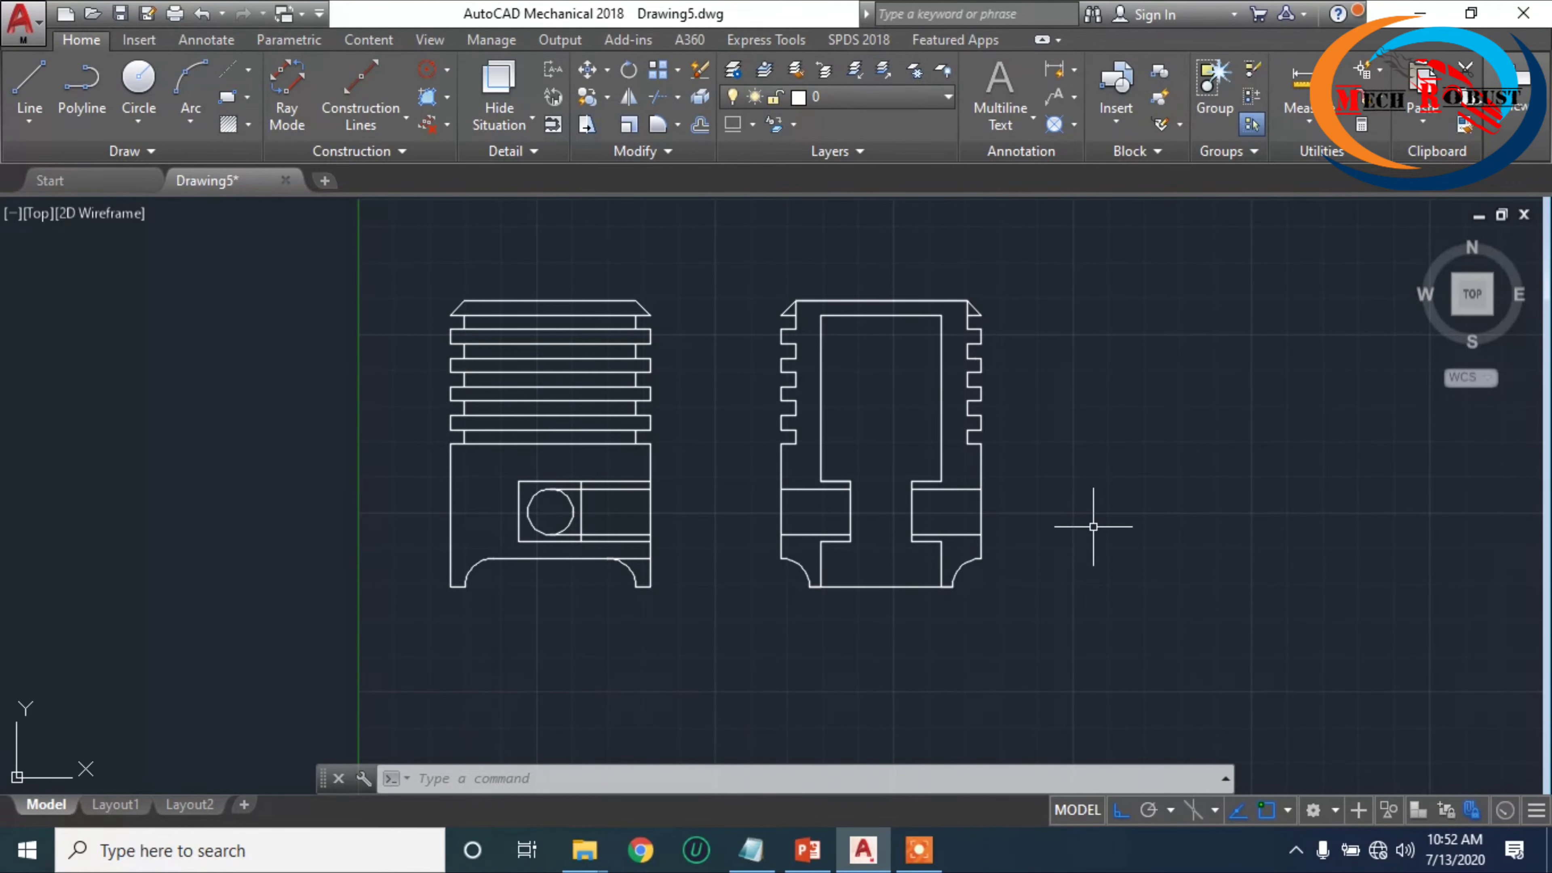
scroll(840, 301, up, 2)
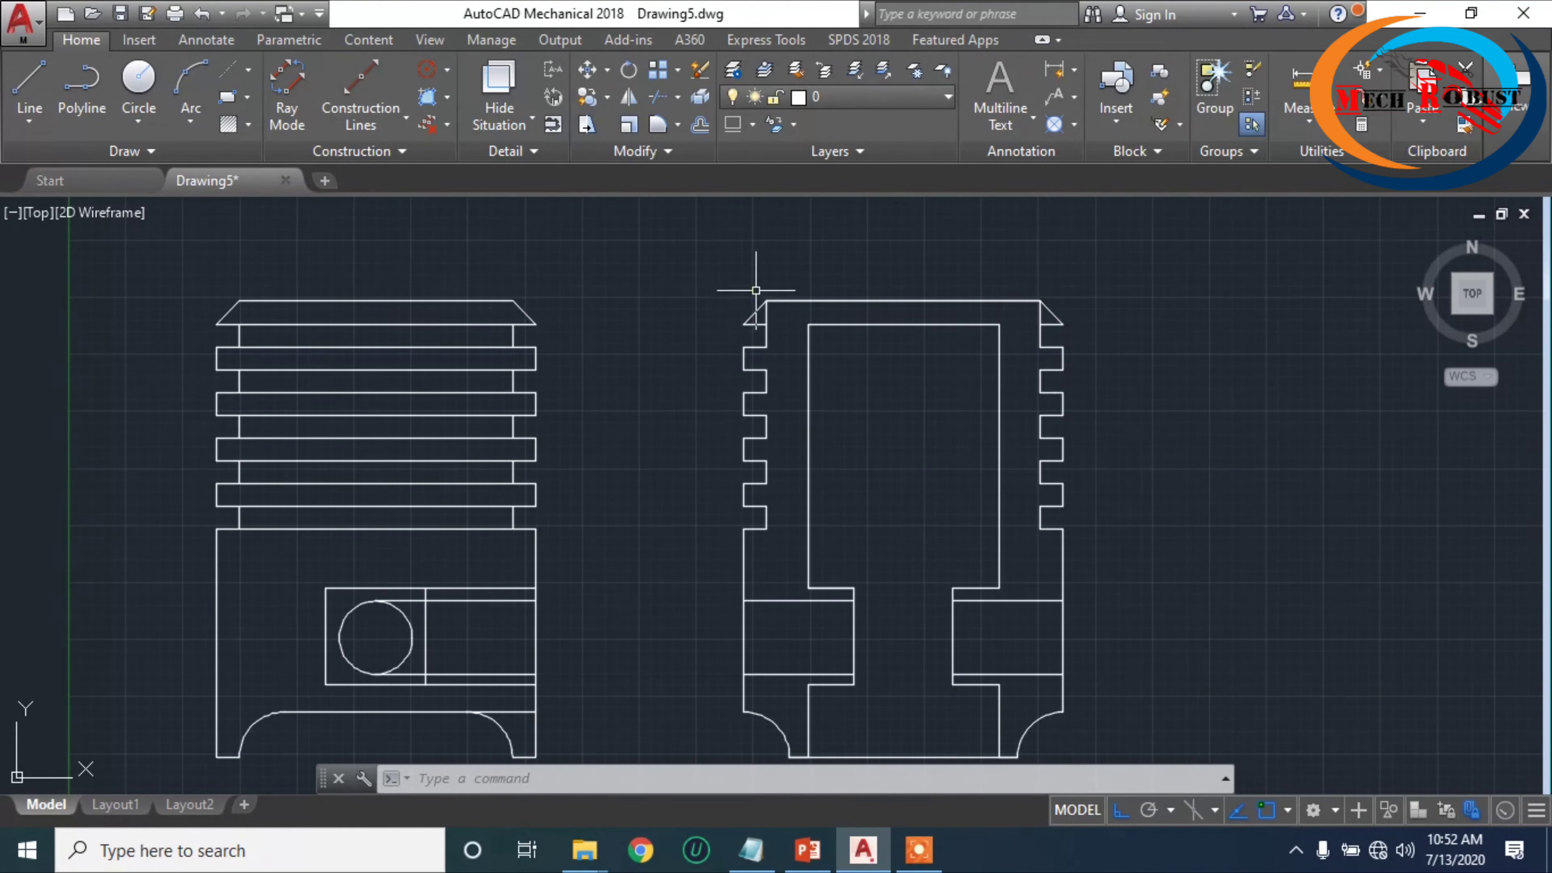
scroll(764, 282, up, 2)
scroll(855, 350, down, 2)
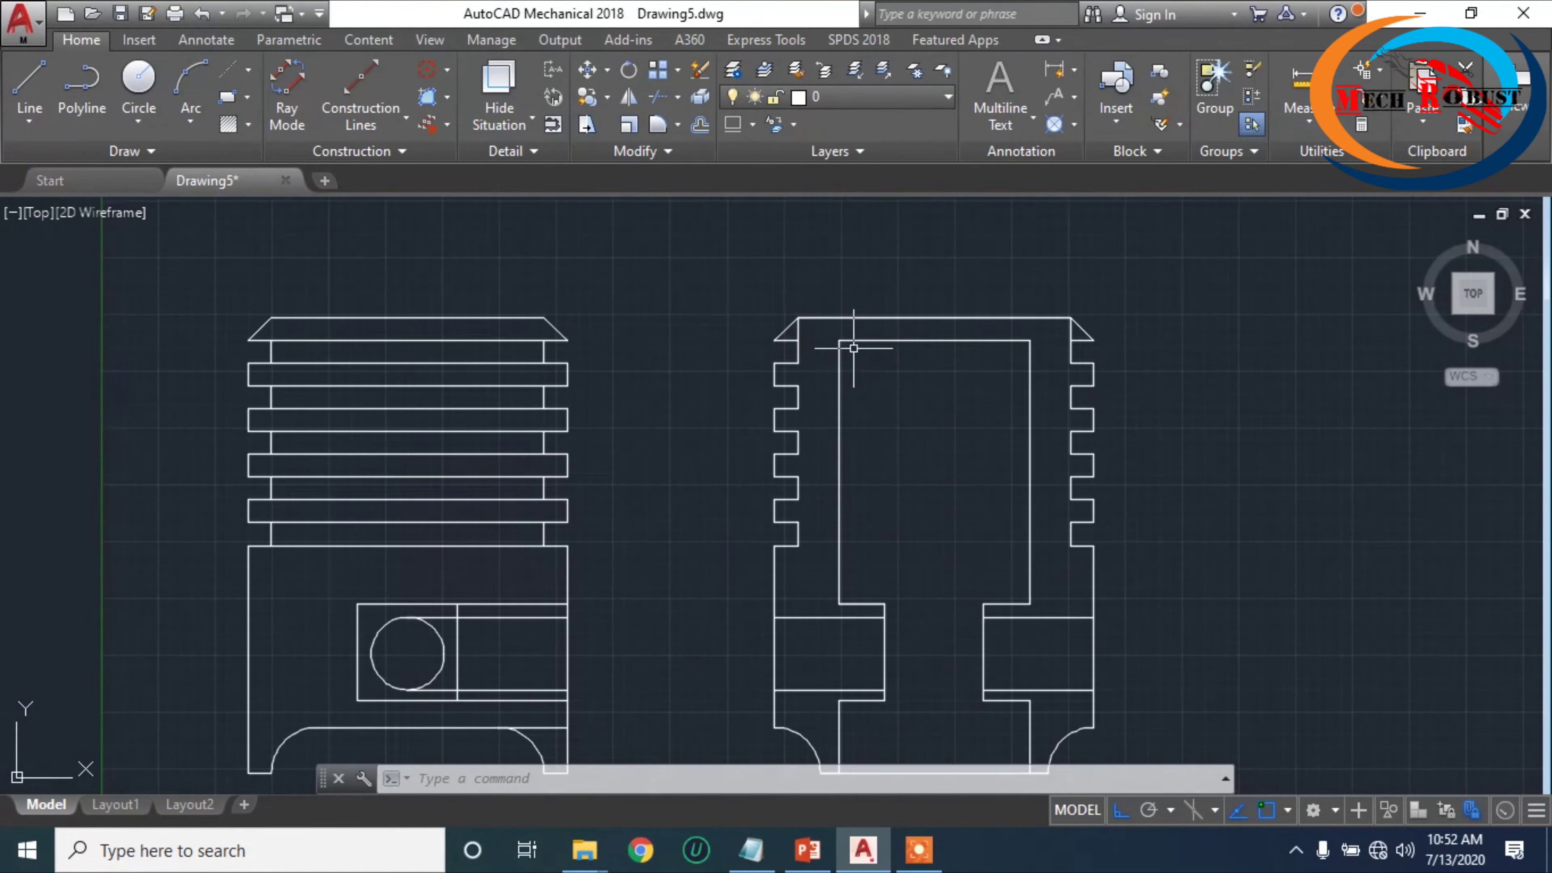
scroll(910, 375, down, 2)
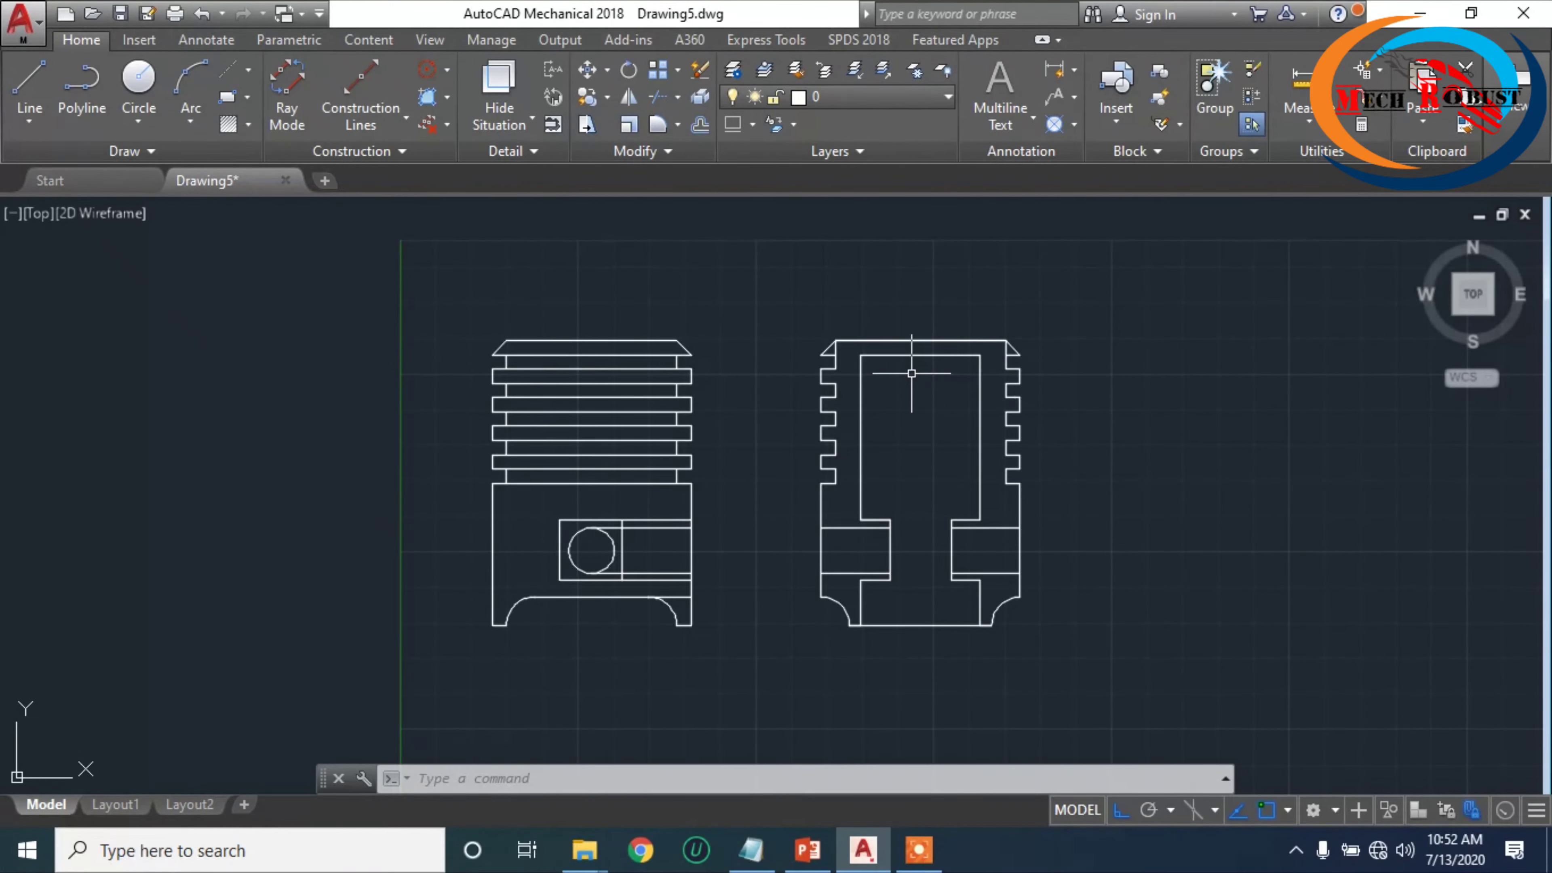
- Trim the short vertical lines inside the top chamfers at both crown corners of the section view
scroll(863, 346, up, 2)
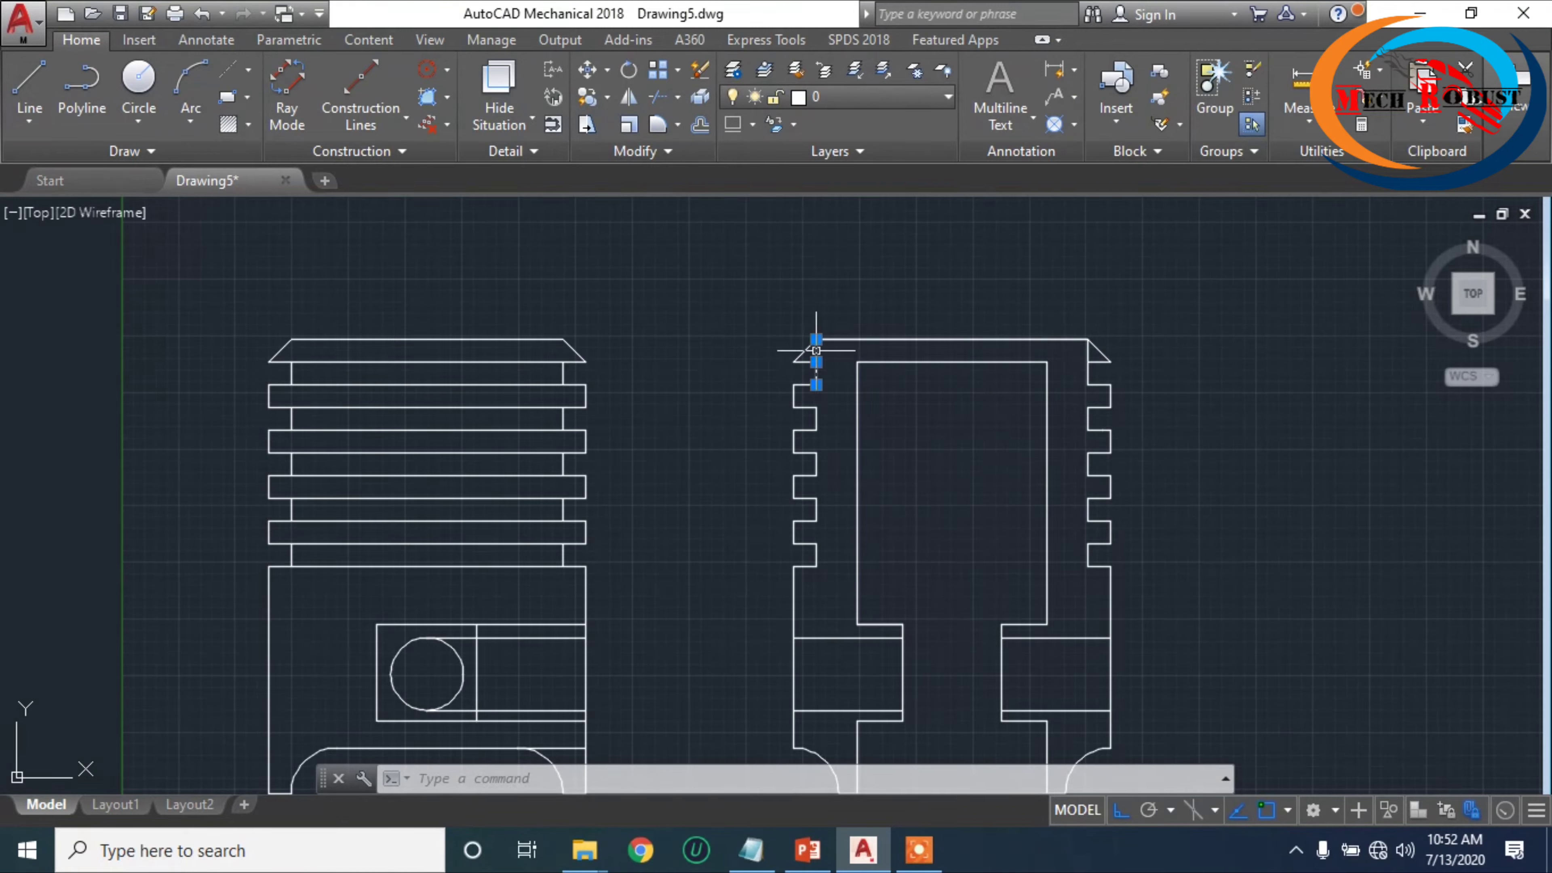
key(Escape)
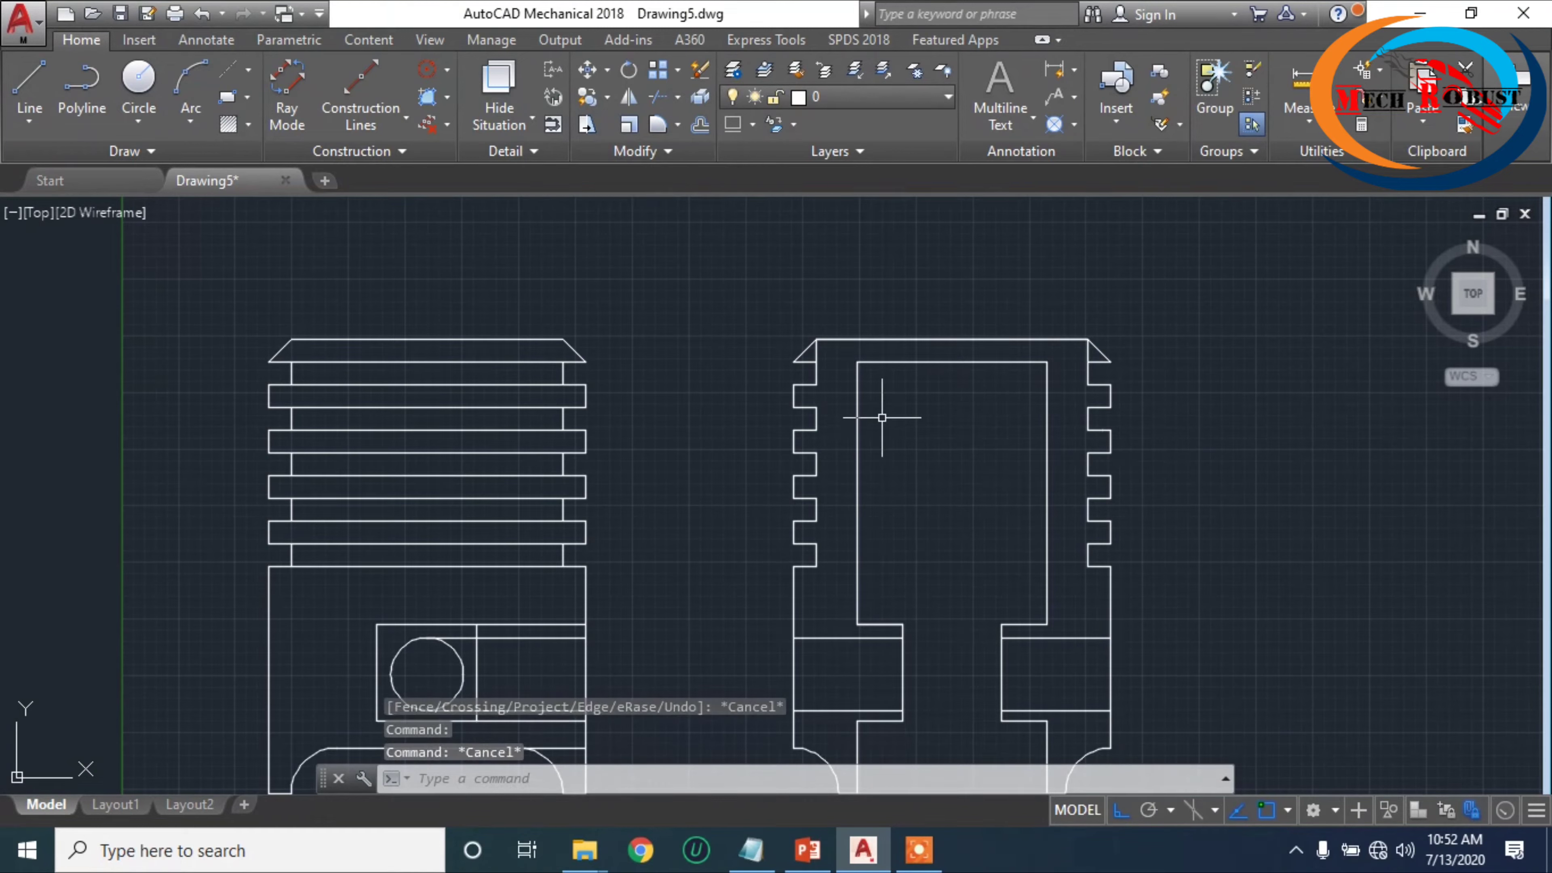
text(tr)
key(Return)
key(Return)
scroll(807, 340, up, 2)
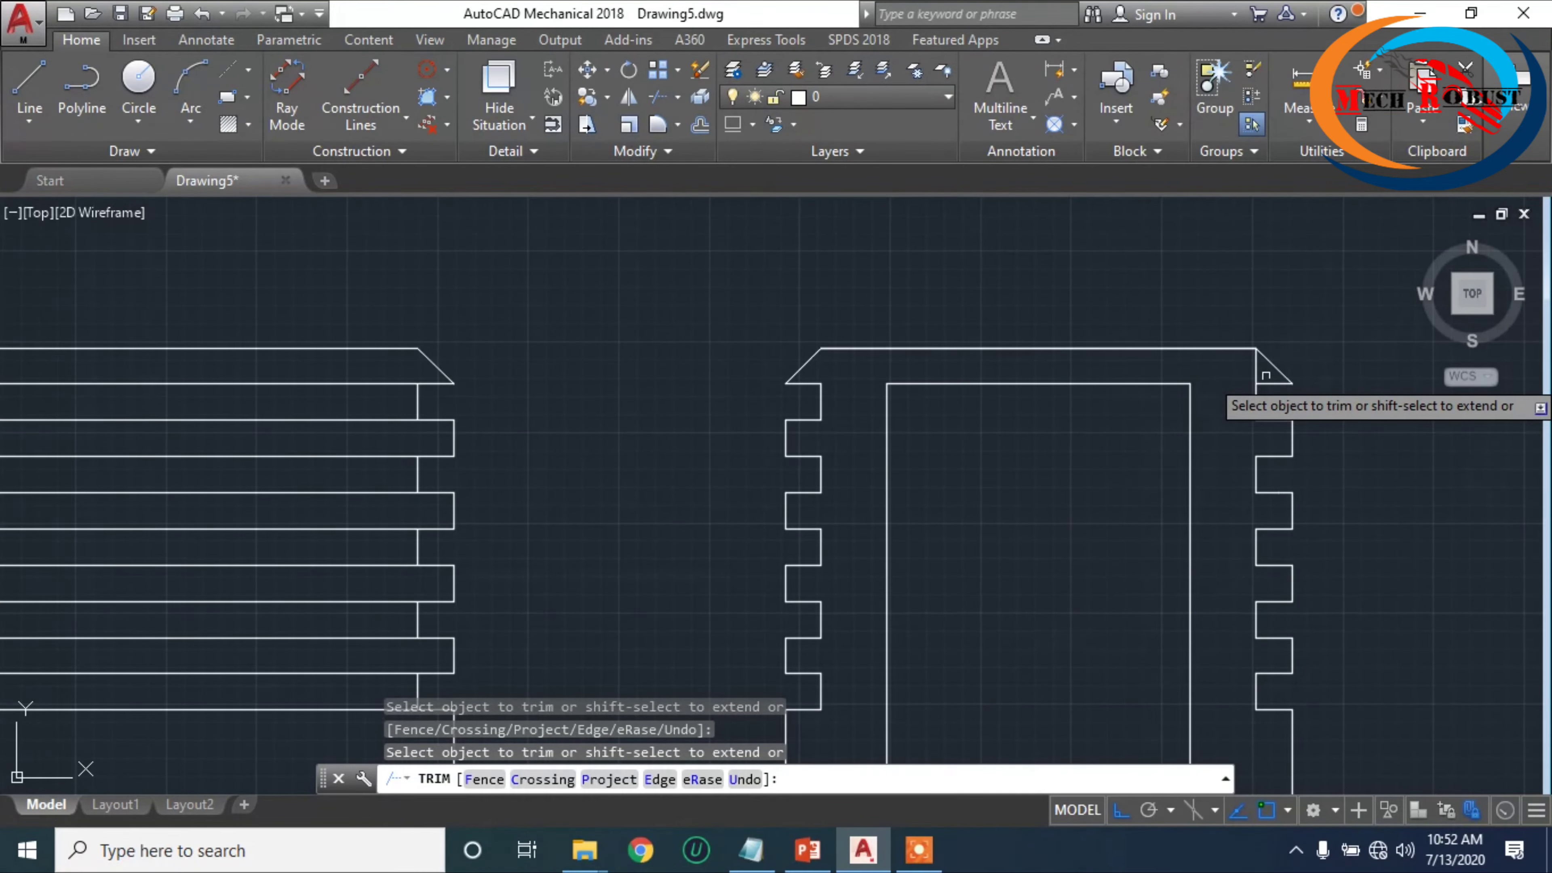
scroll(1258, 376, down, 5)
key(Escape)
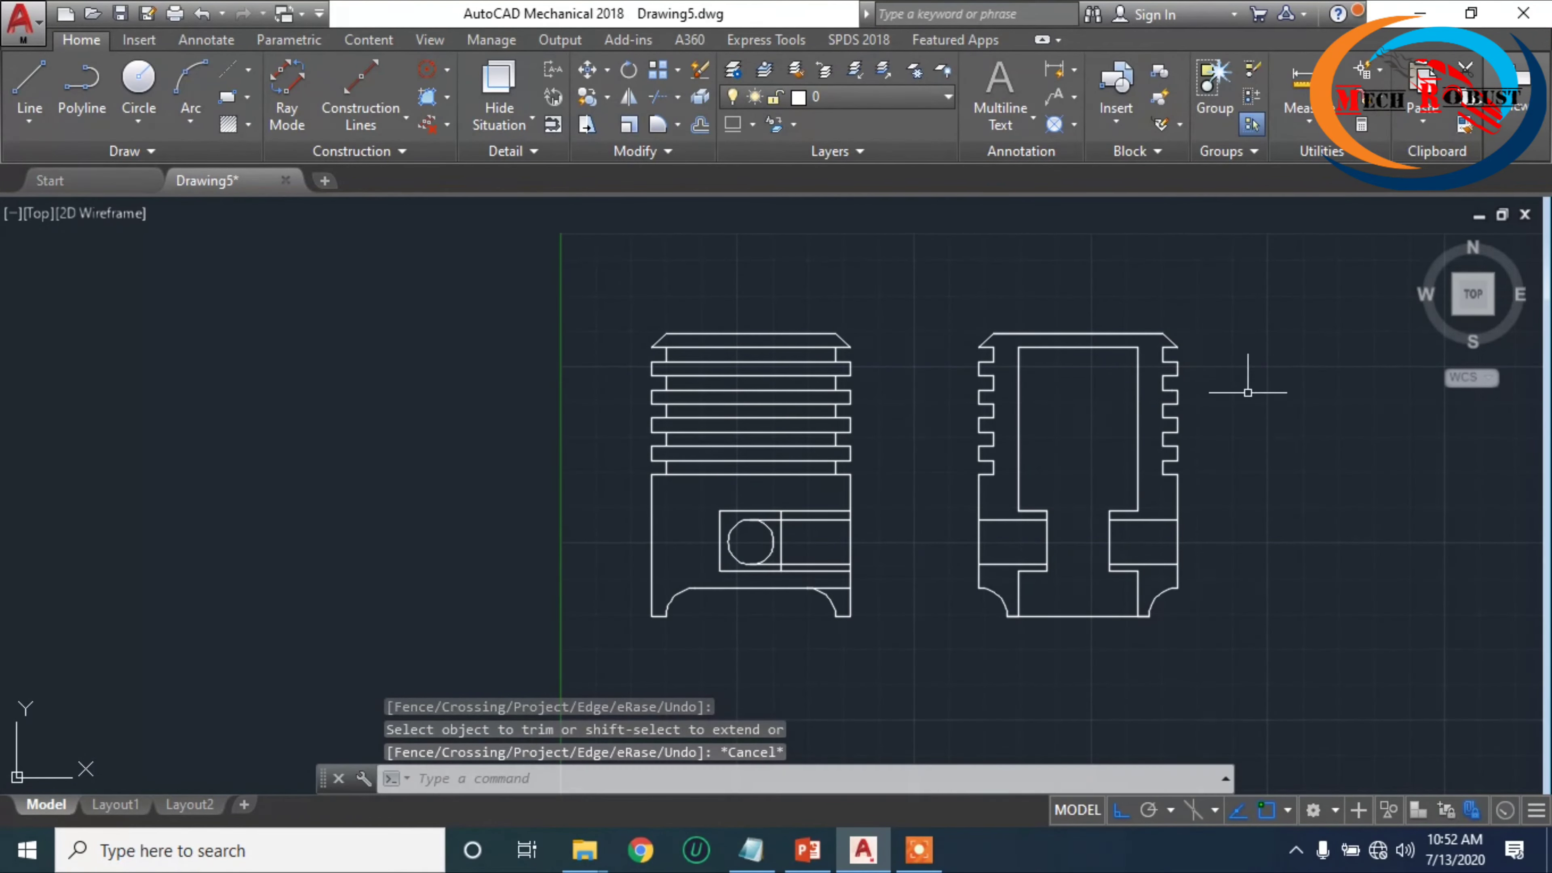
- Start a hatch with the predefined LINE pattern and accept its settings
middle_drag(1301, 516, 1180, 496)
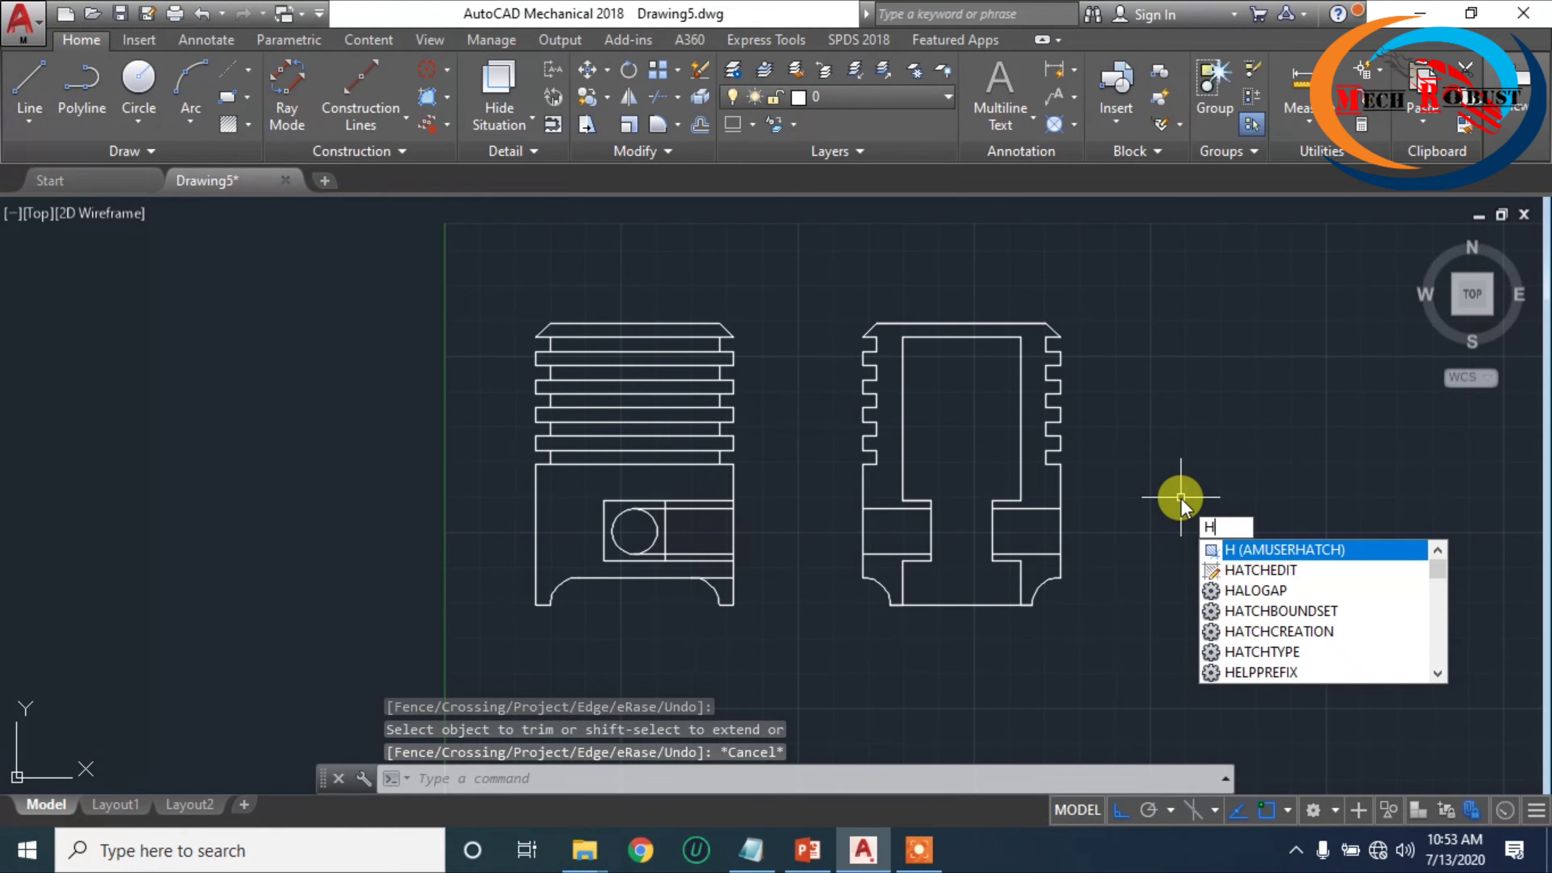
key(Return)
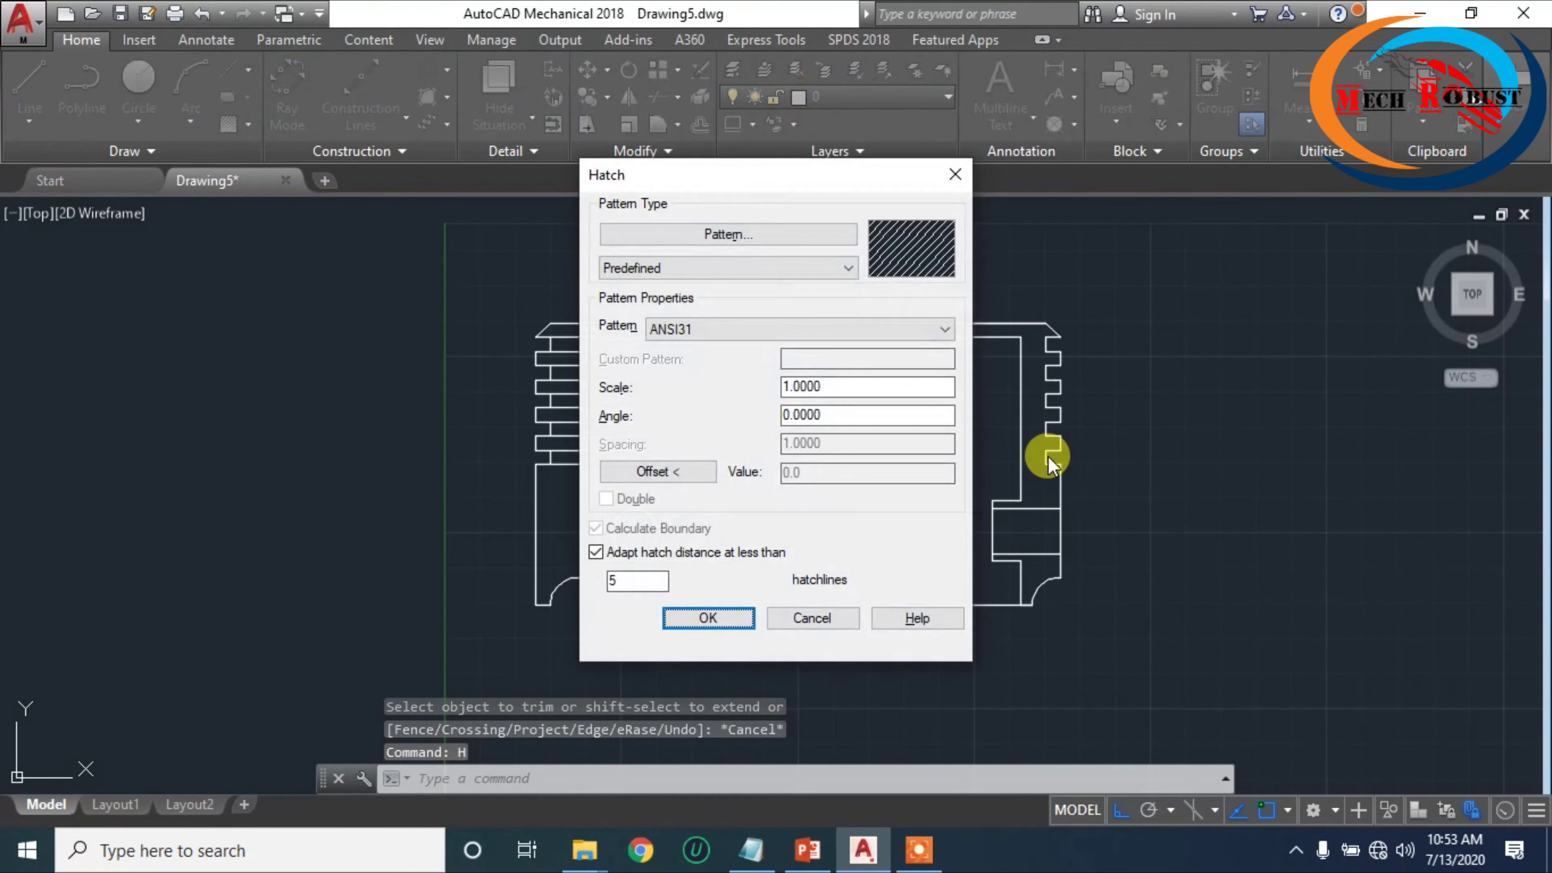
click(784, 224)
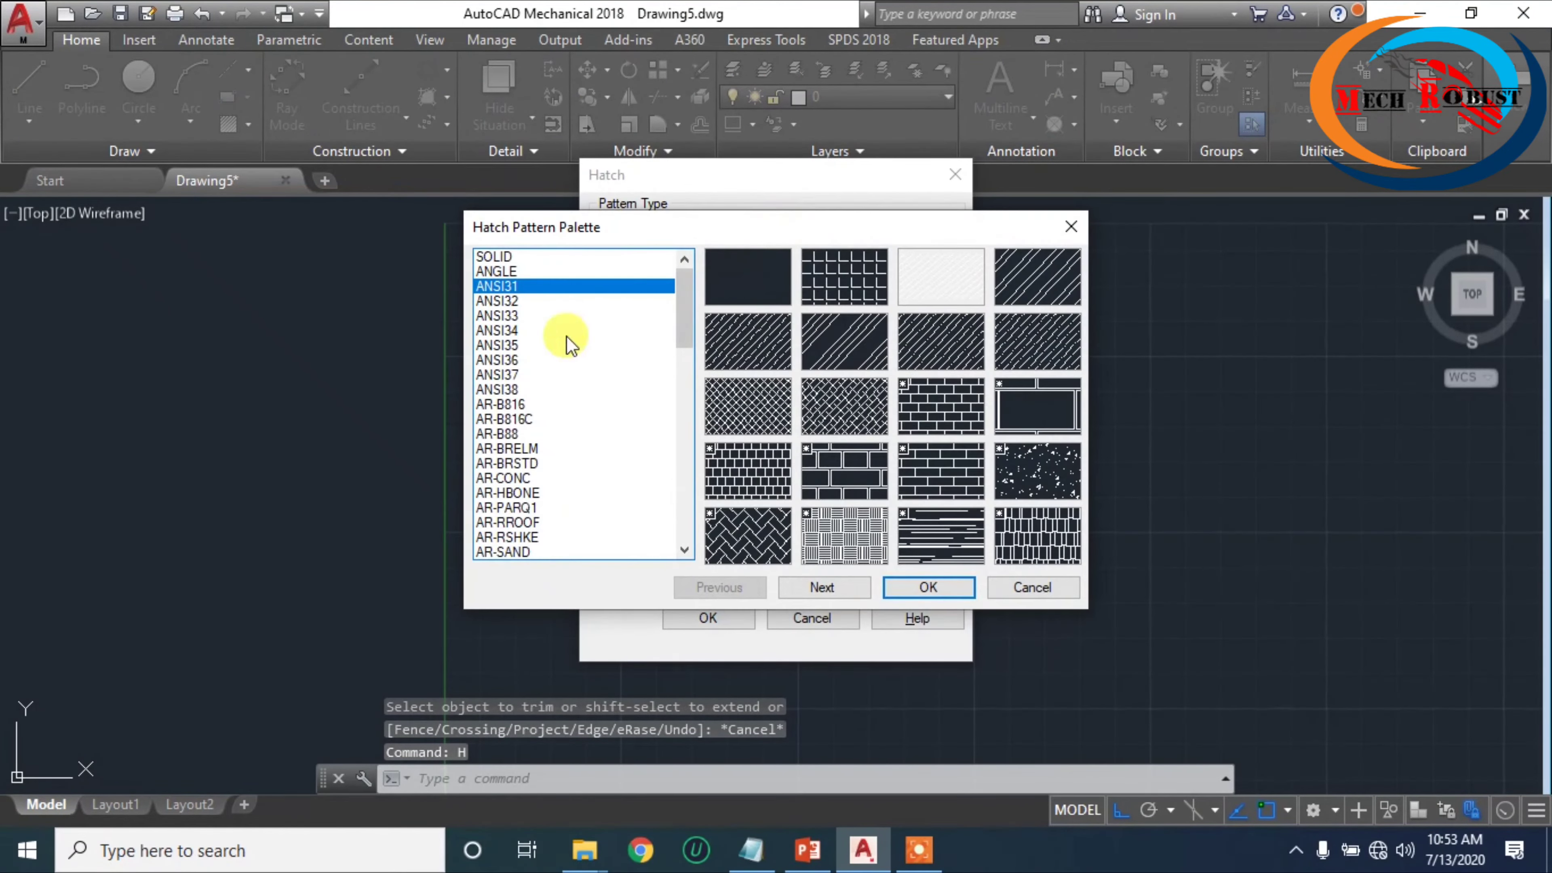
scroll(548, 435, down, 5)
scroll(549, 438, down, 4)
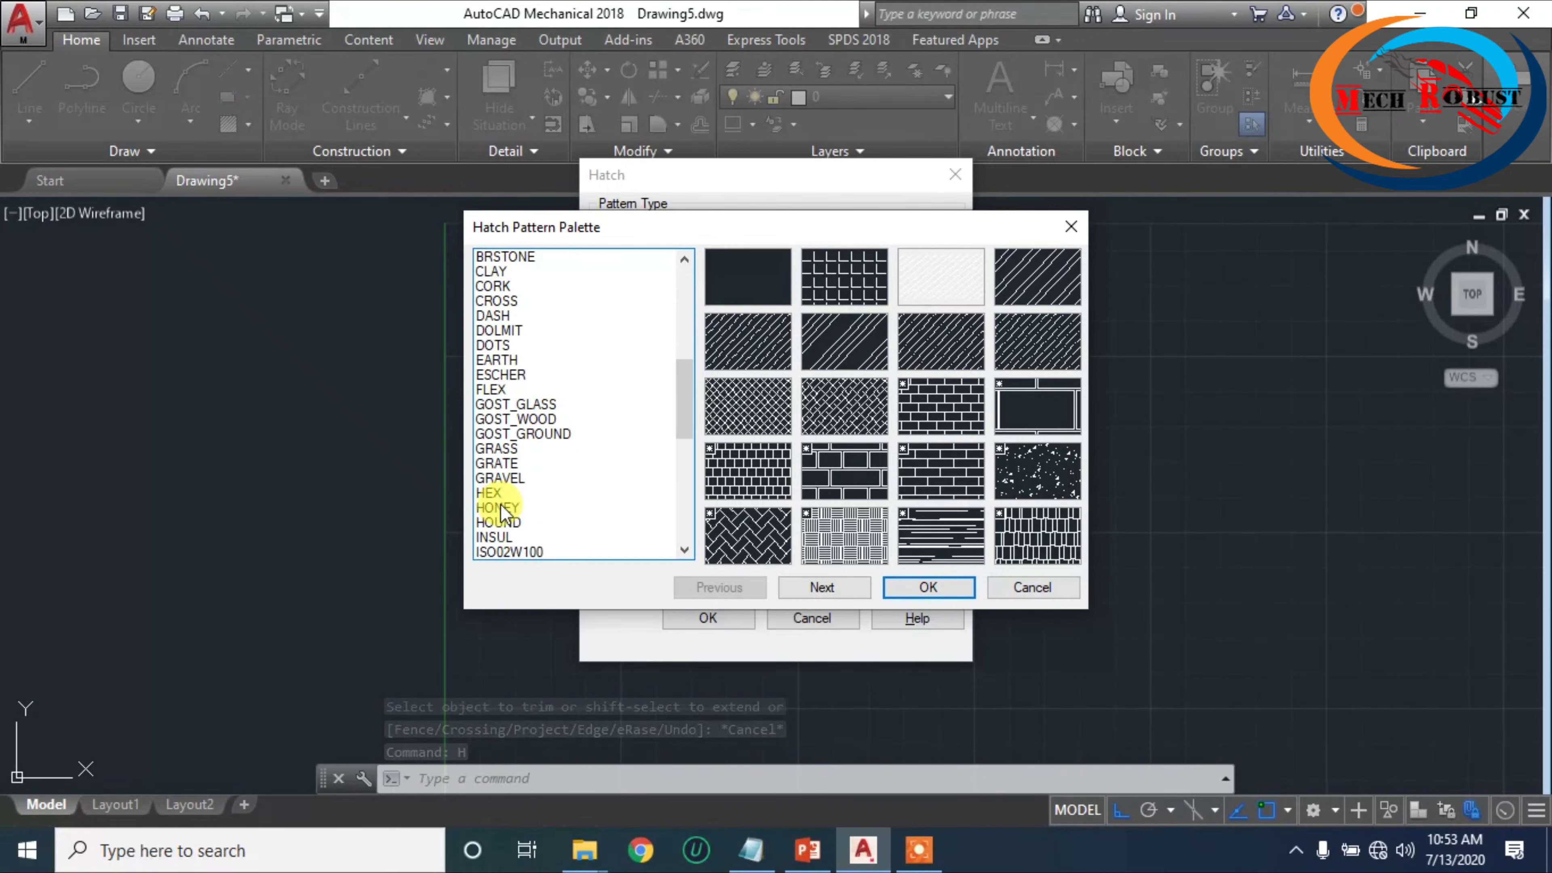
scroll(501, 508, down, 4)
scroll(501, 513, down, 3)
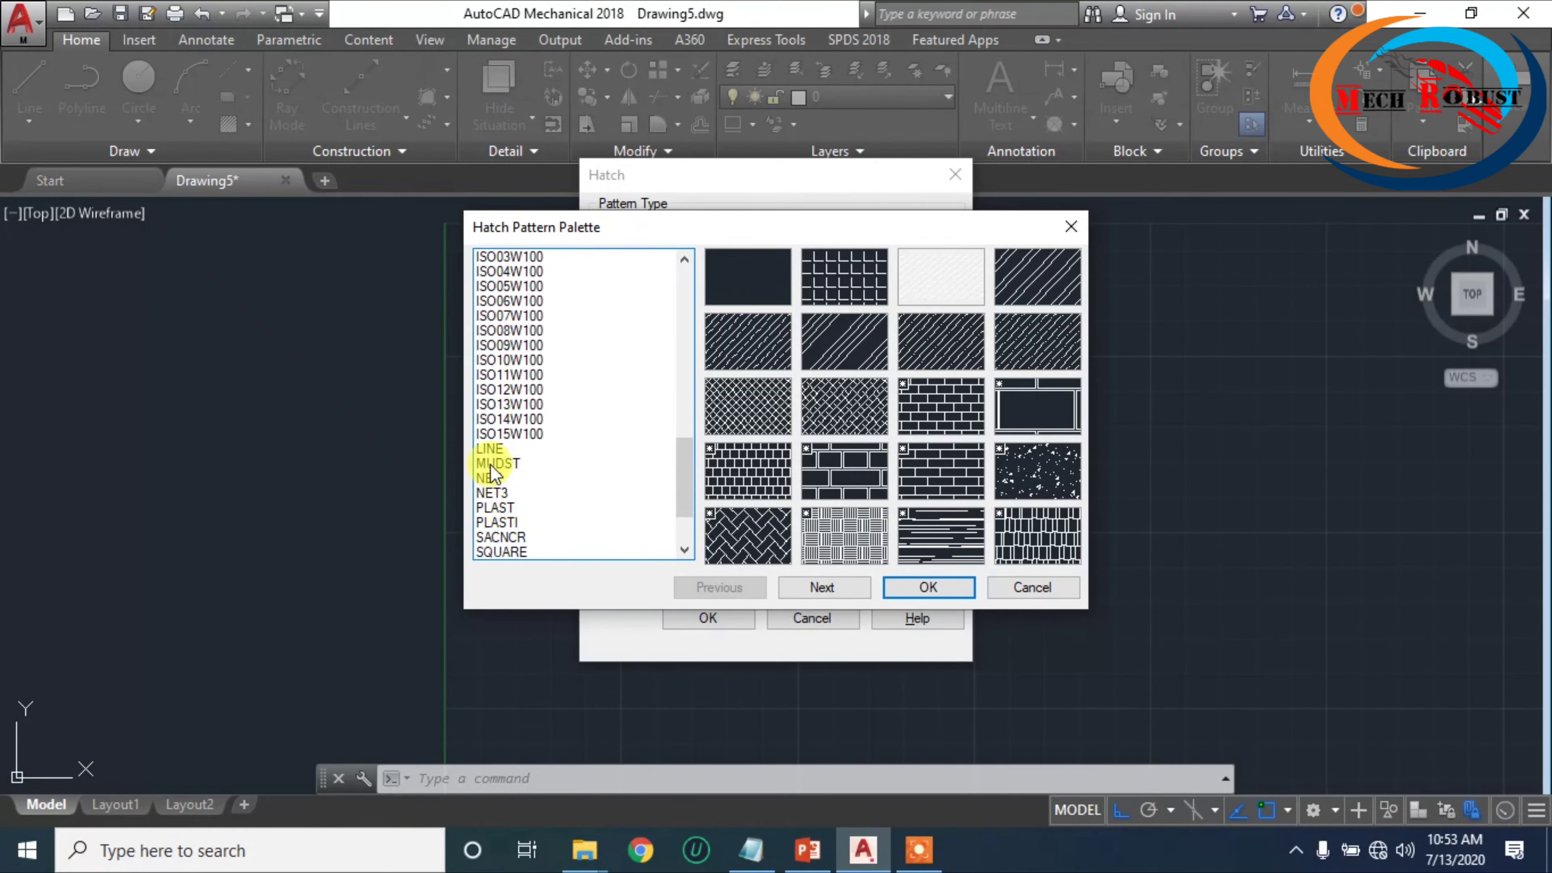
click(486, 447)
click(928, 587)
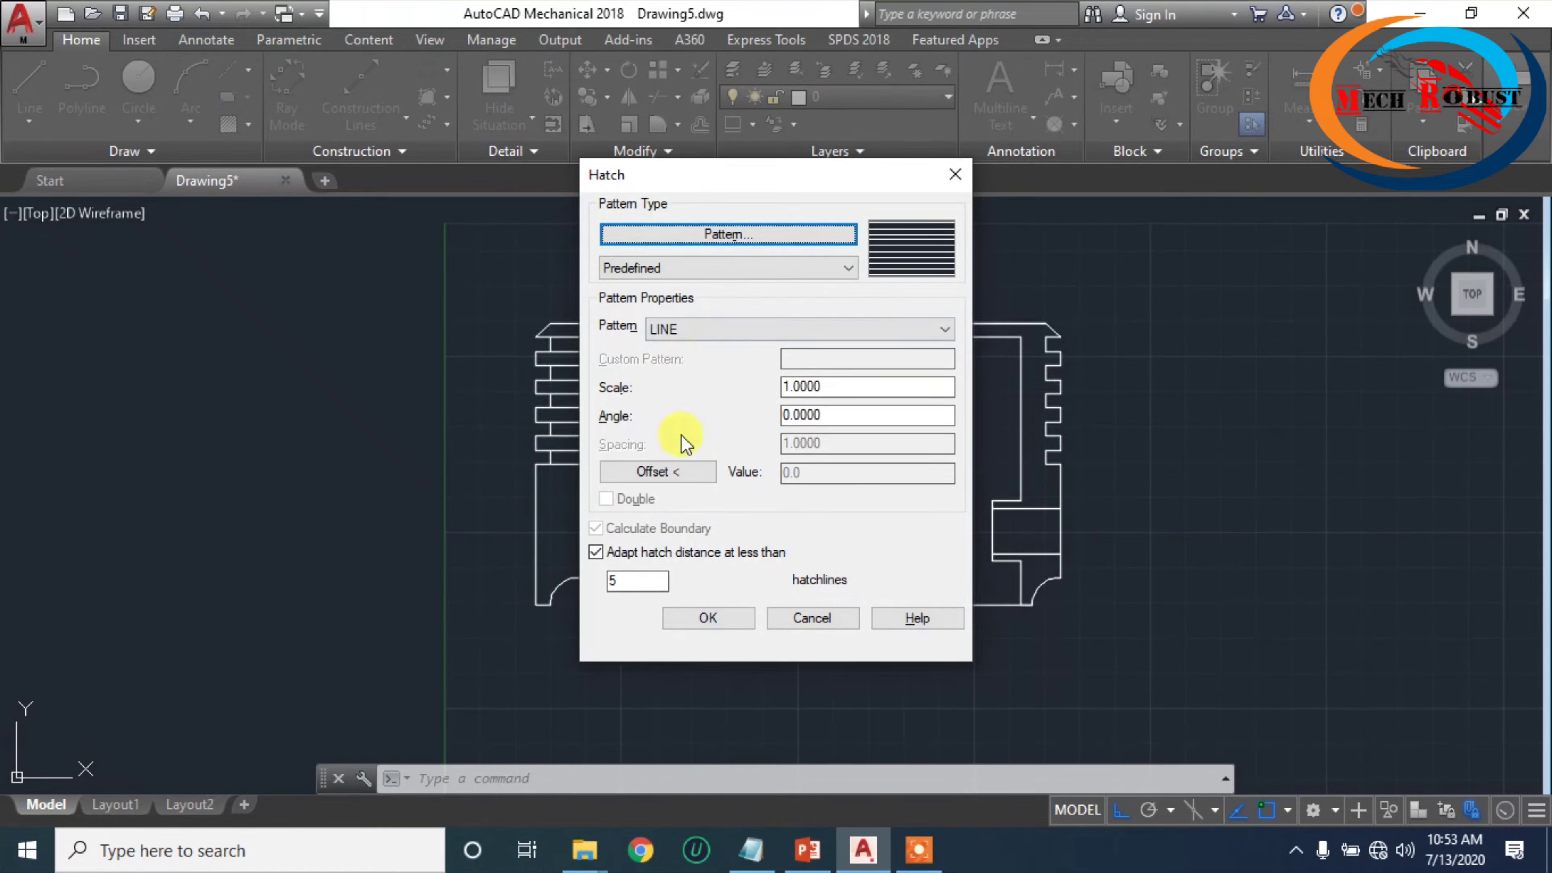
click(702, 618)
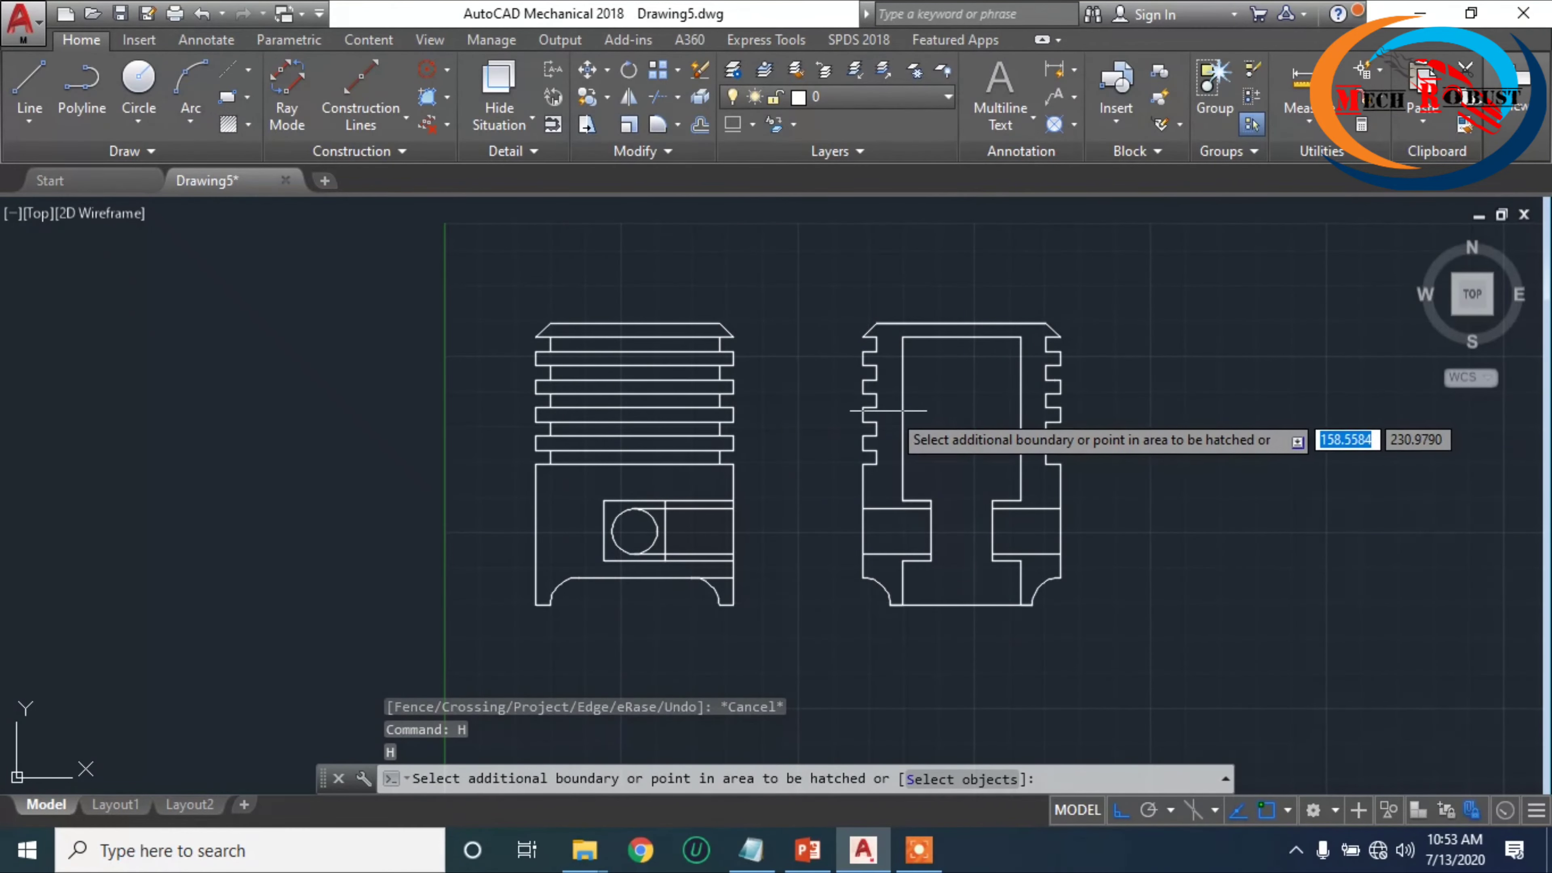
- Hatch the closed region covering the section view's crown, grooved side walls and upper pin boss edges
click(889, 410)
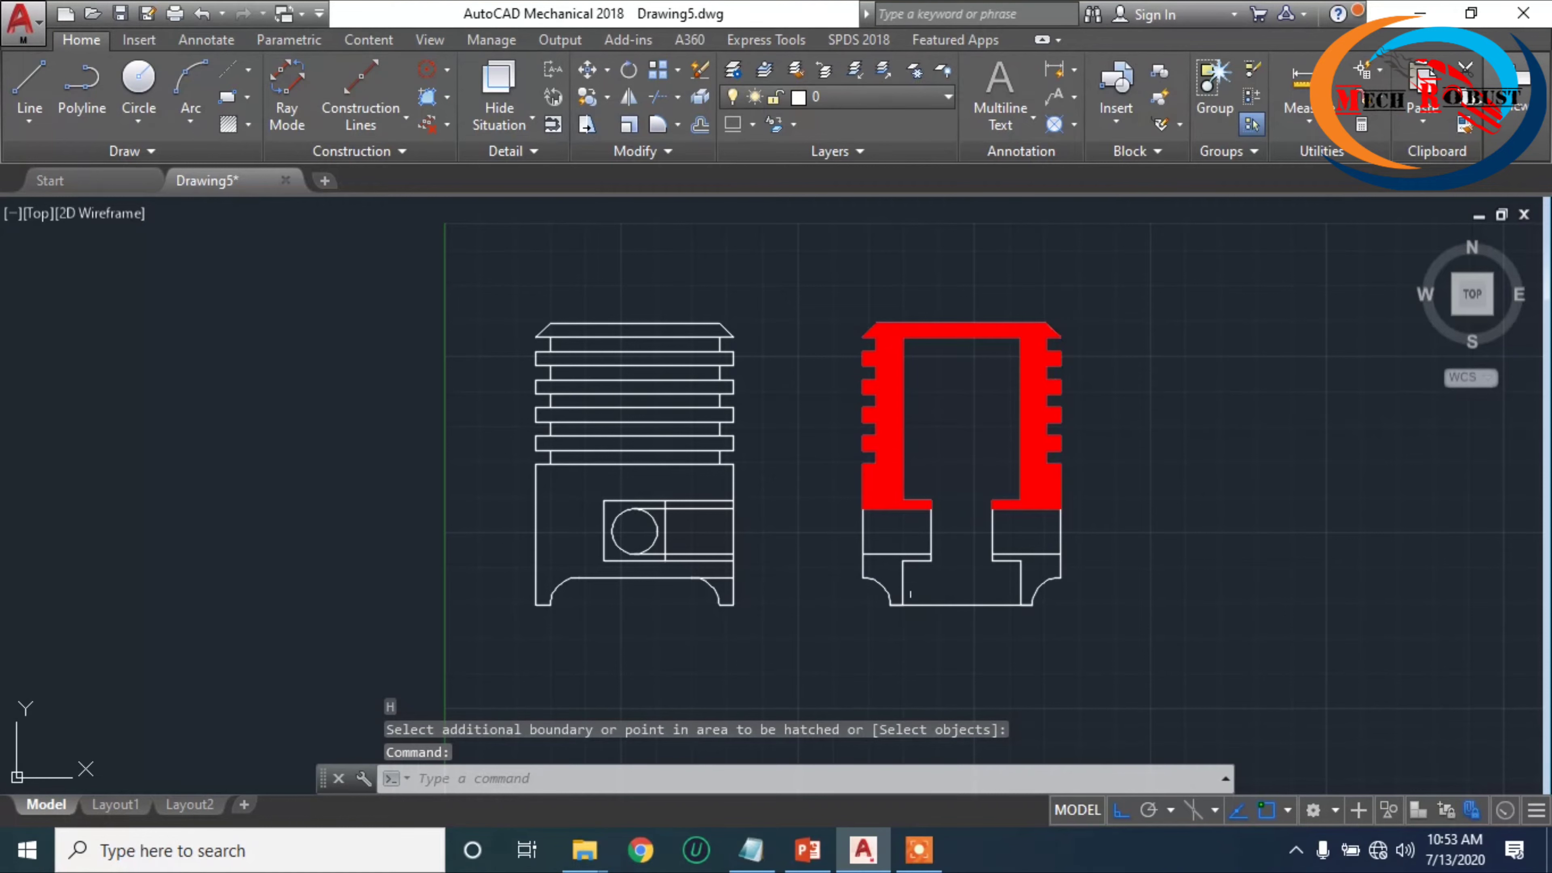
click(891, 579)
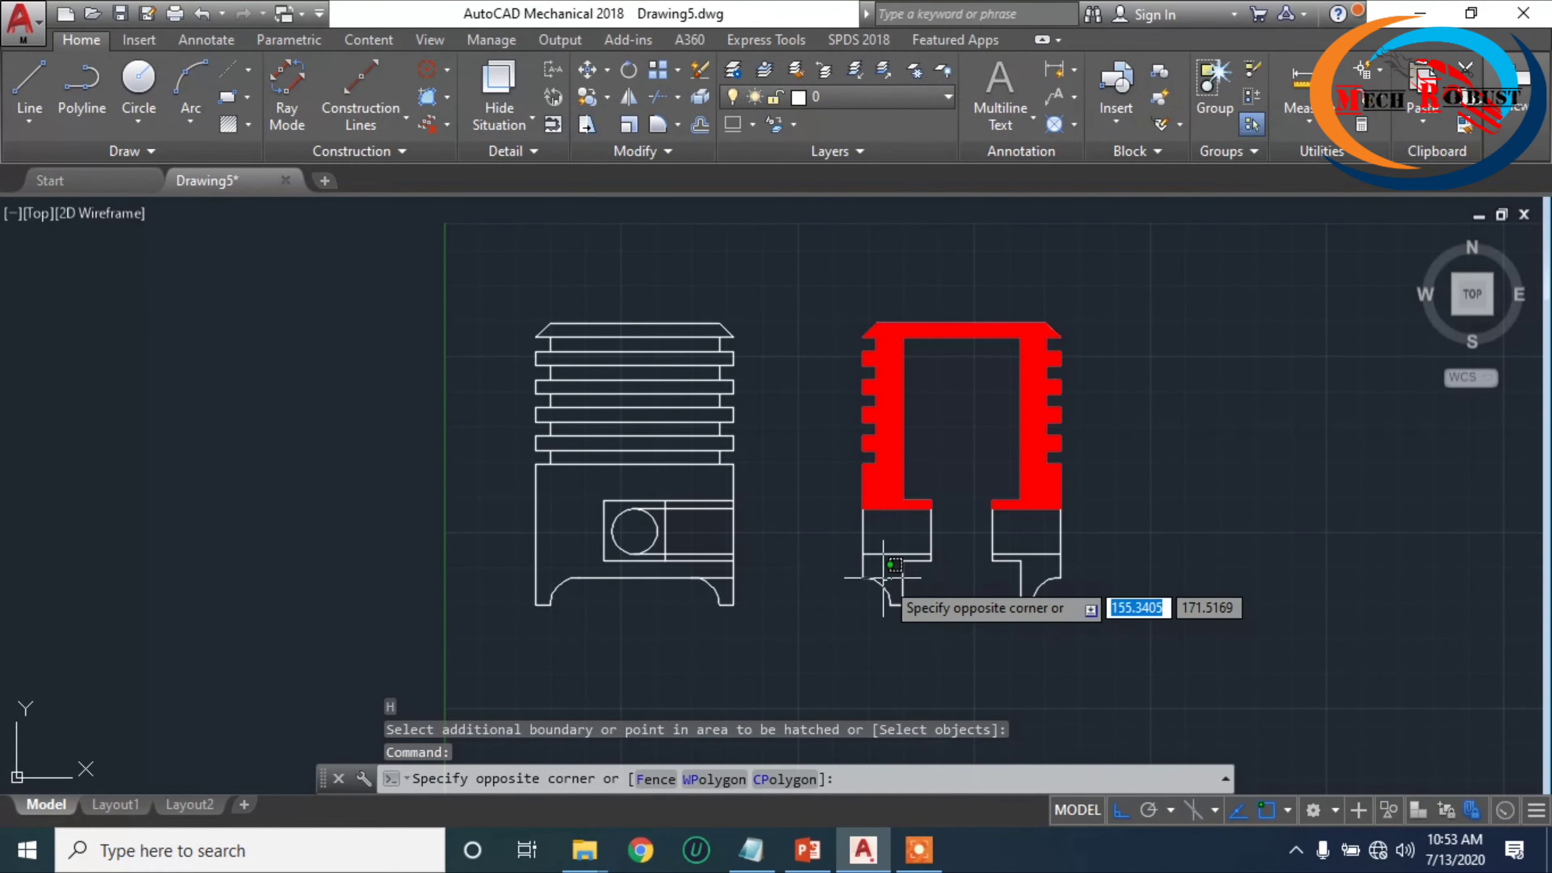
click(885, 571)
- Hatch the left skirt region below the pin hole in the section view with the predefined LINE pattern
text(H)
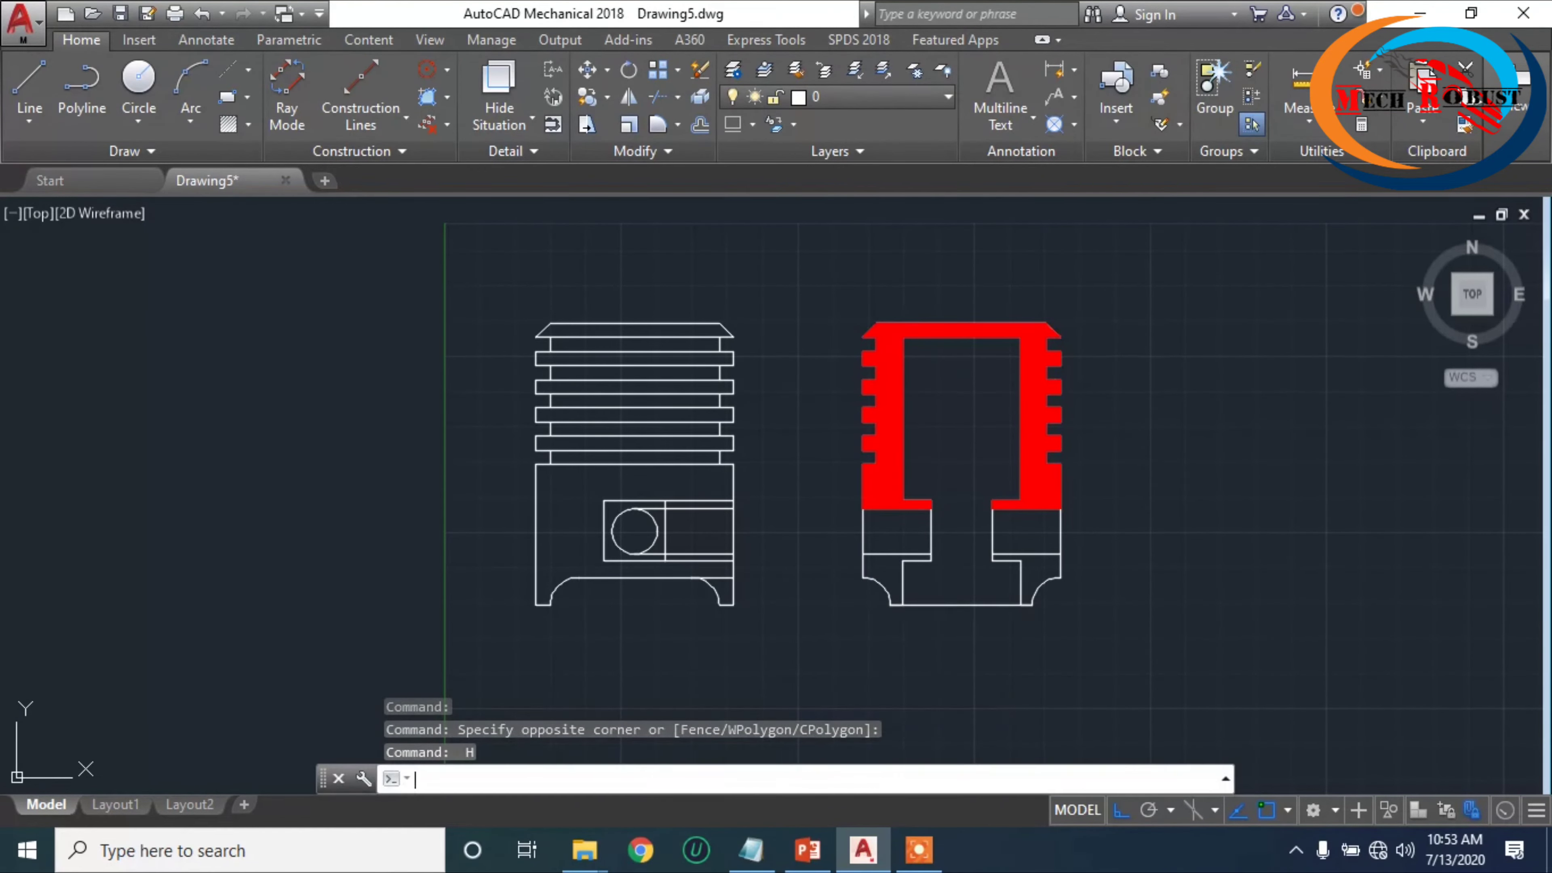
key(Return)
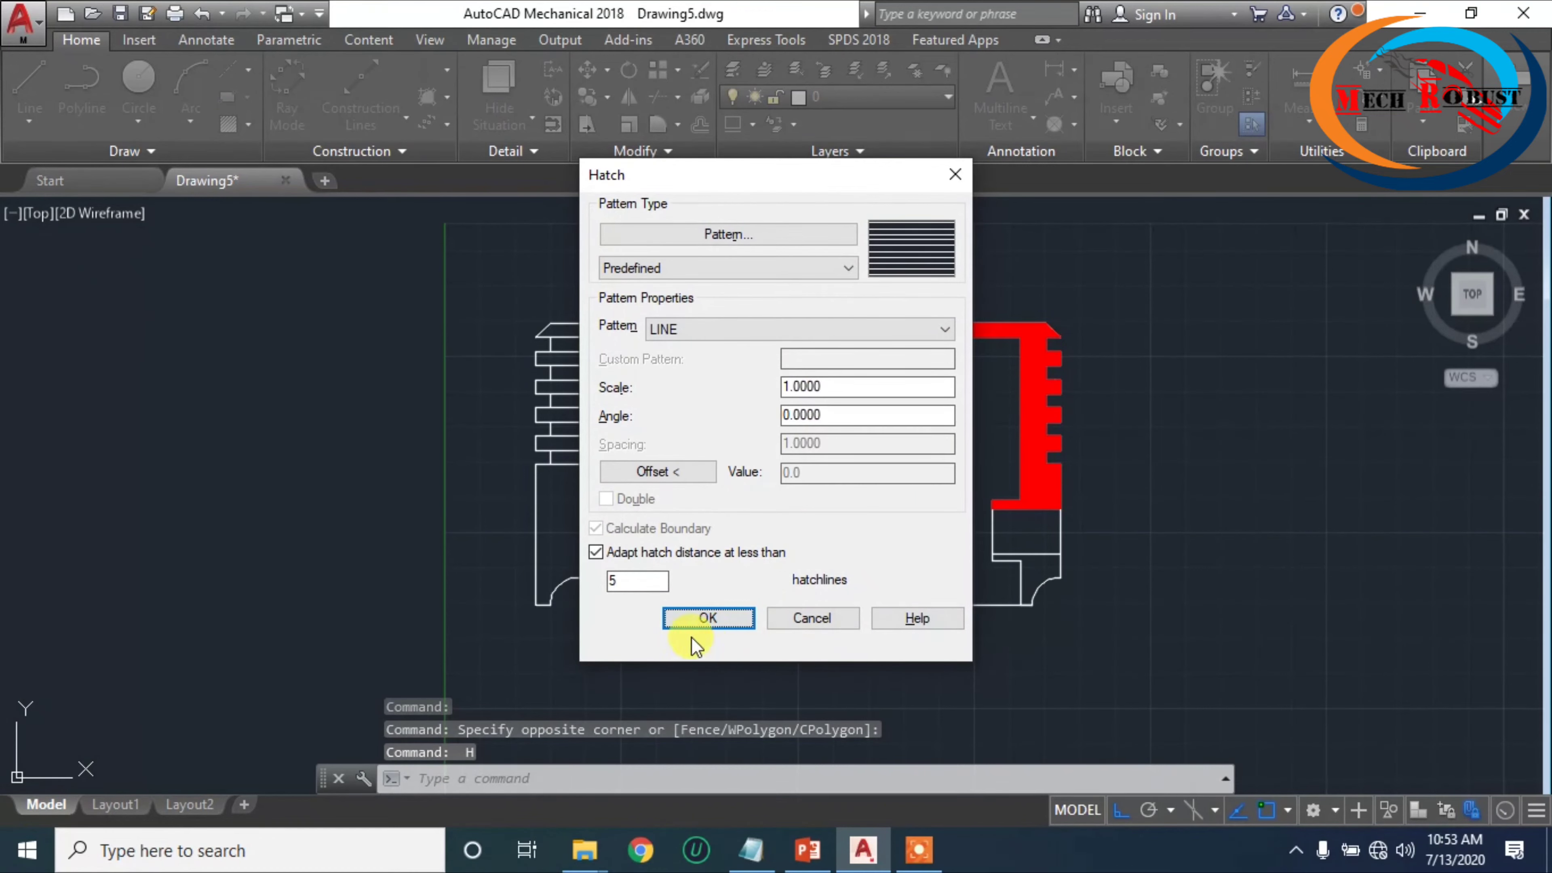
click(702, 618)
scroll(831, 554, up, 4)
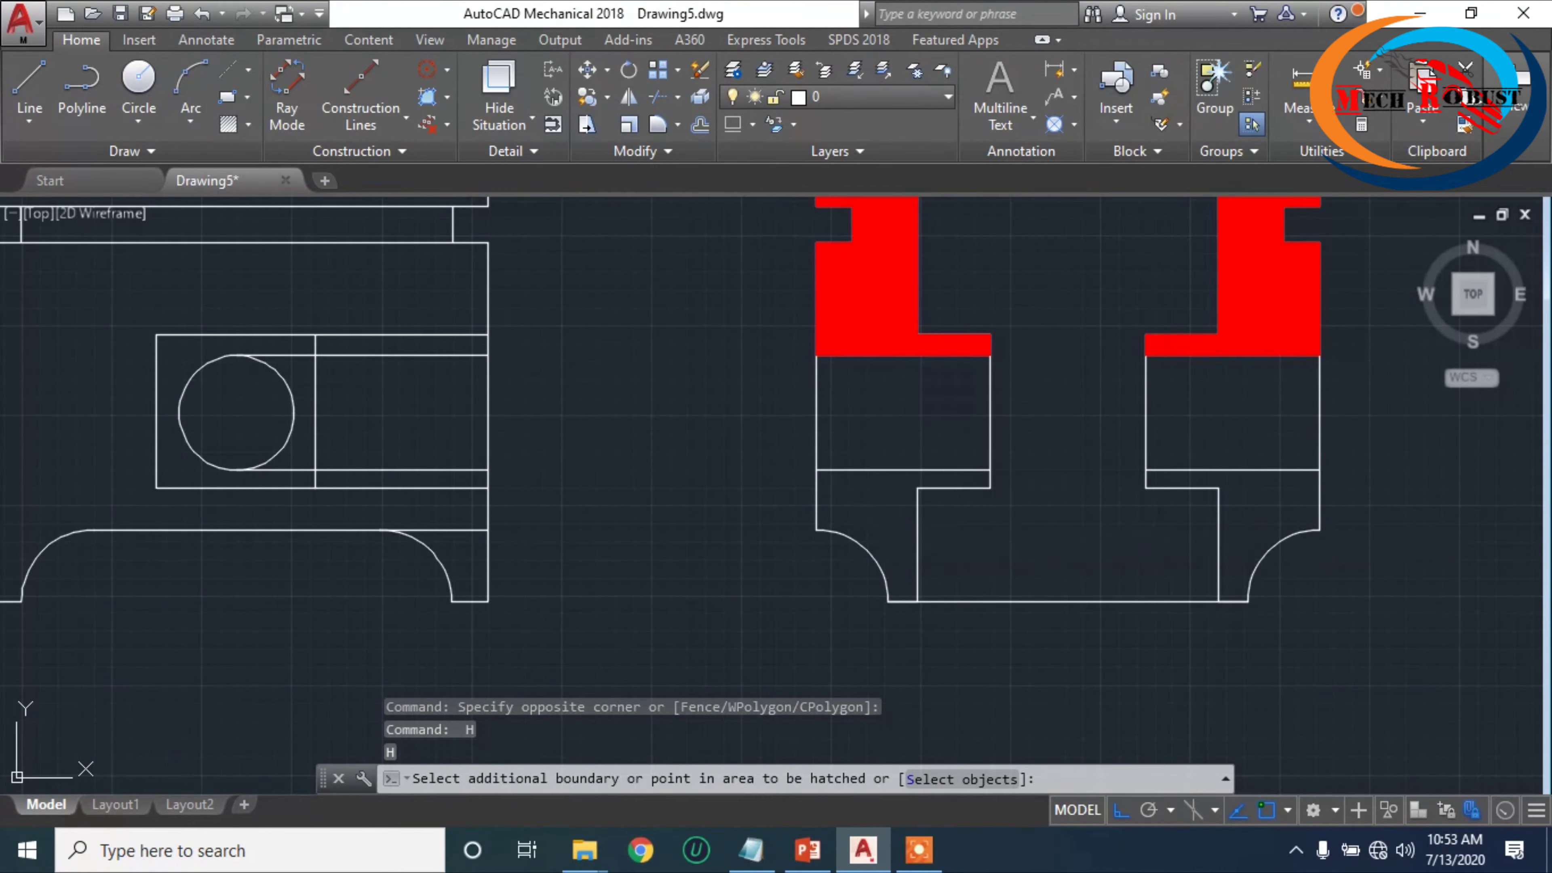
click(901, 527)
- Hatch the right skirt region below the pin hole with the same LINE pattern and end the command
key(Return)
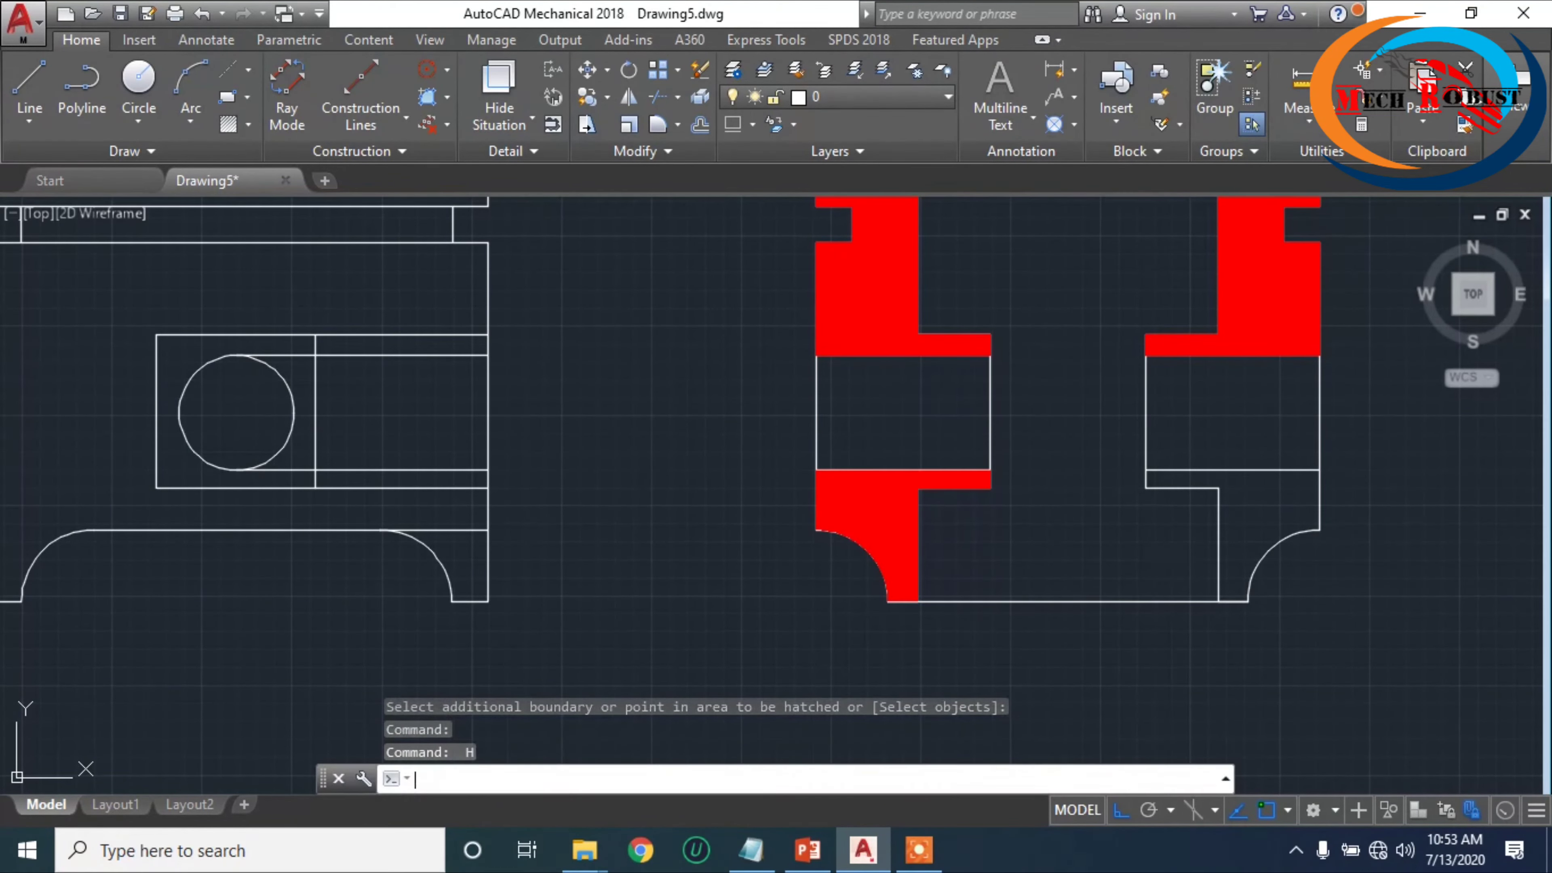
click(707, 617)
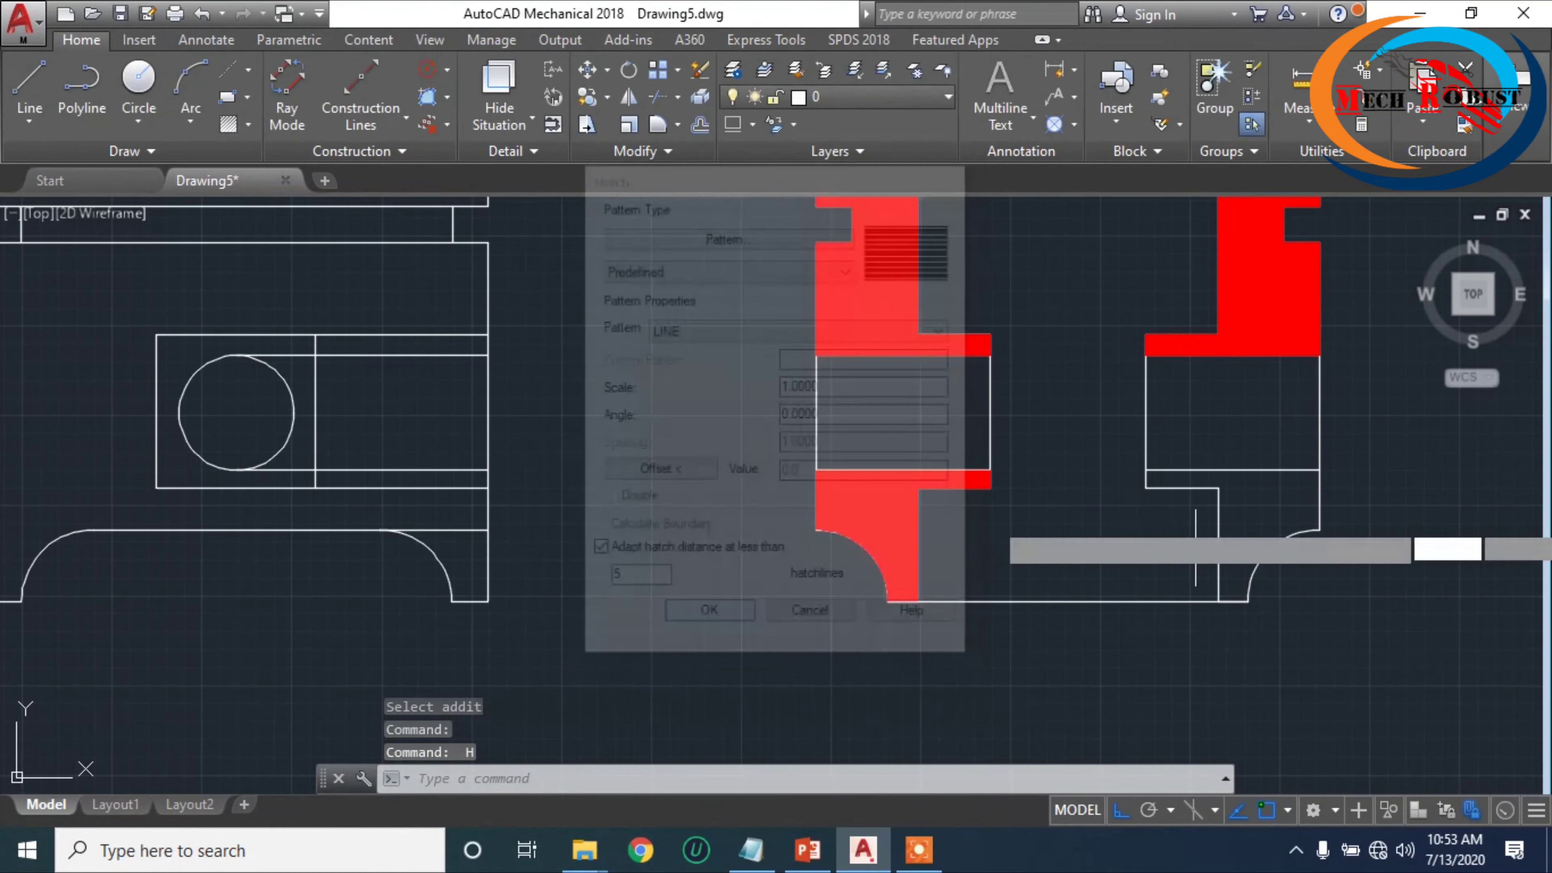
key(Escape)
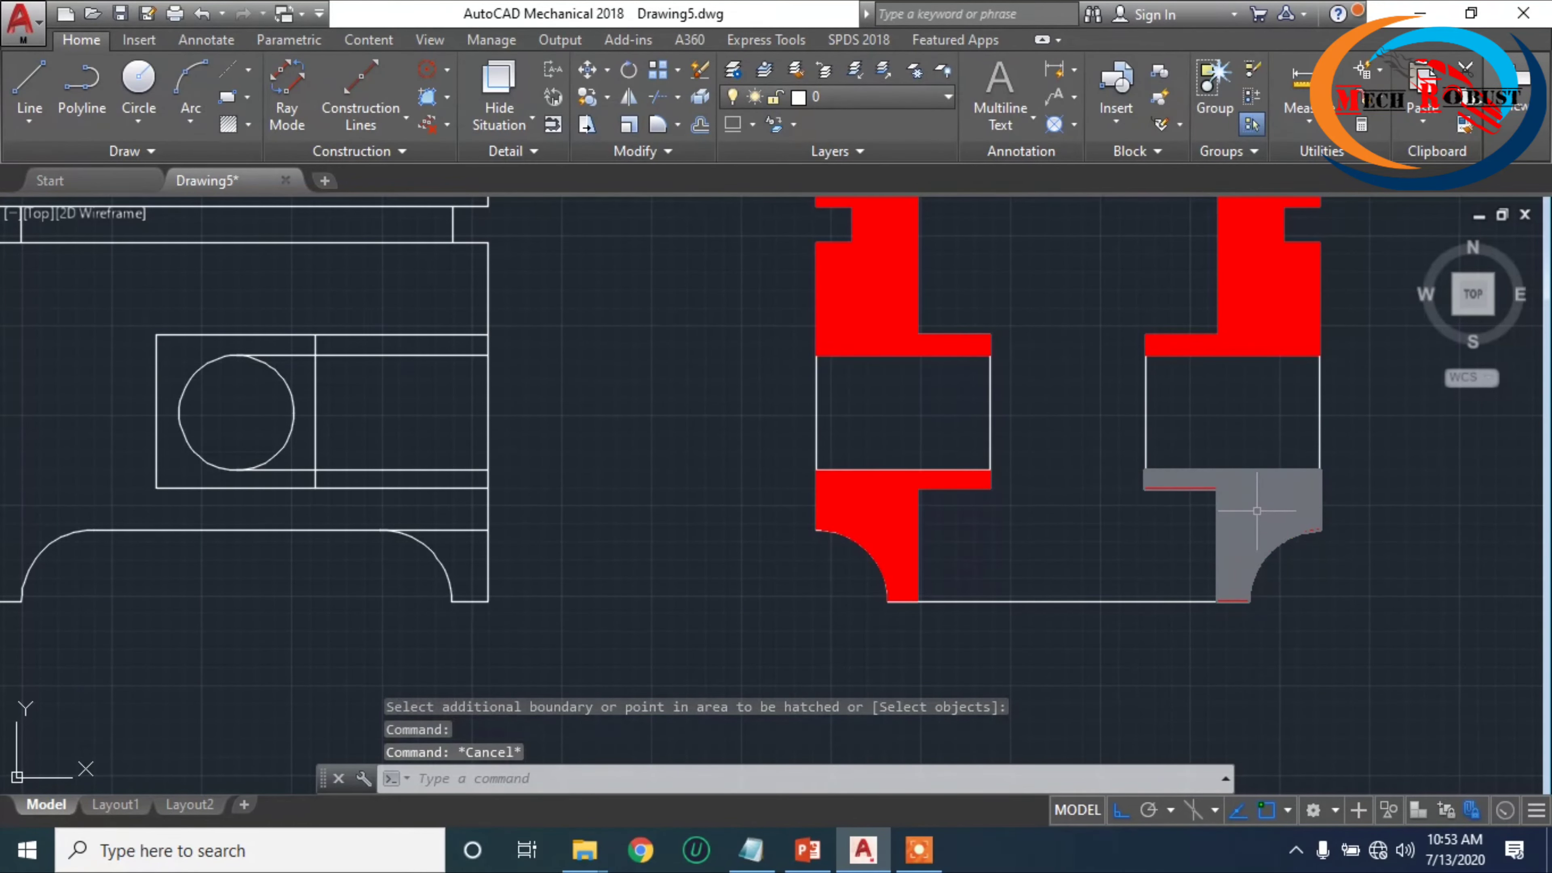
- Edit the crown and side wall hatch of the section view to an angle of 45 and a scale of 15
scroll(941, 490, down, 6)
scroll(941, 489, up, 10)
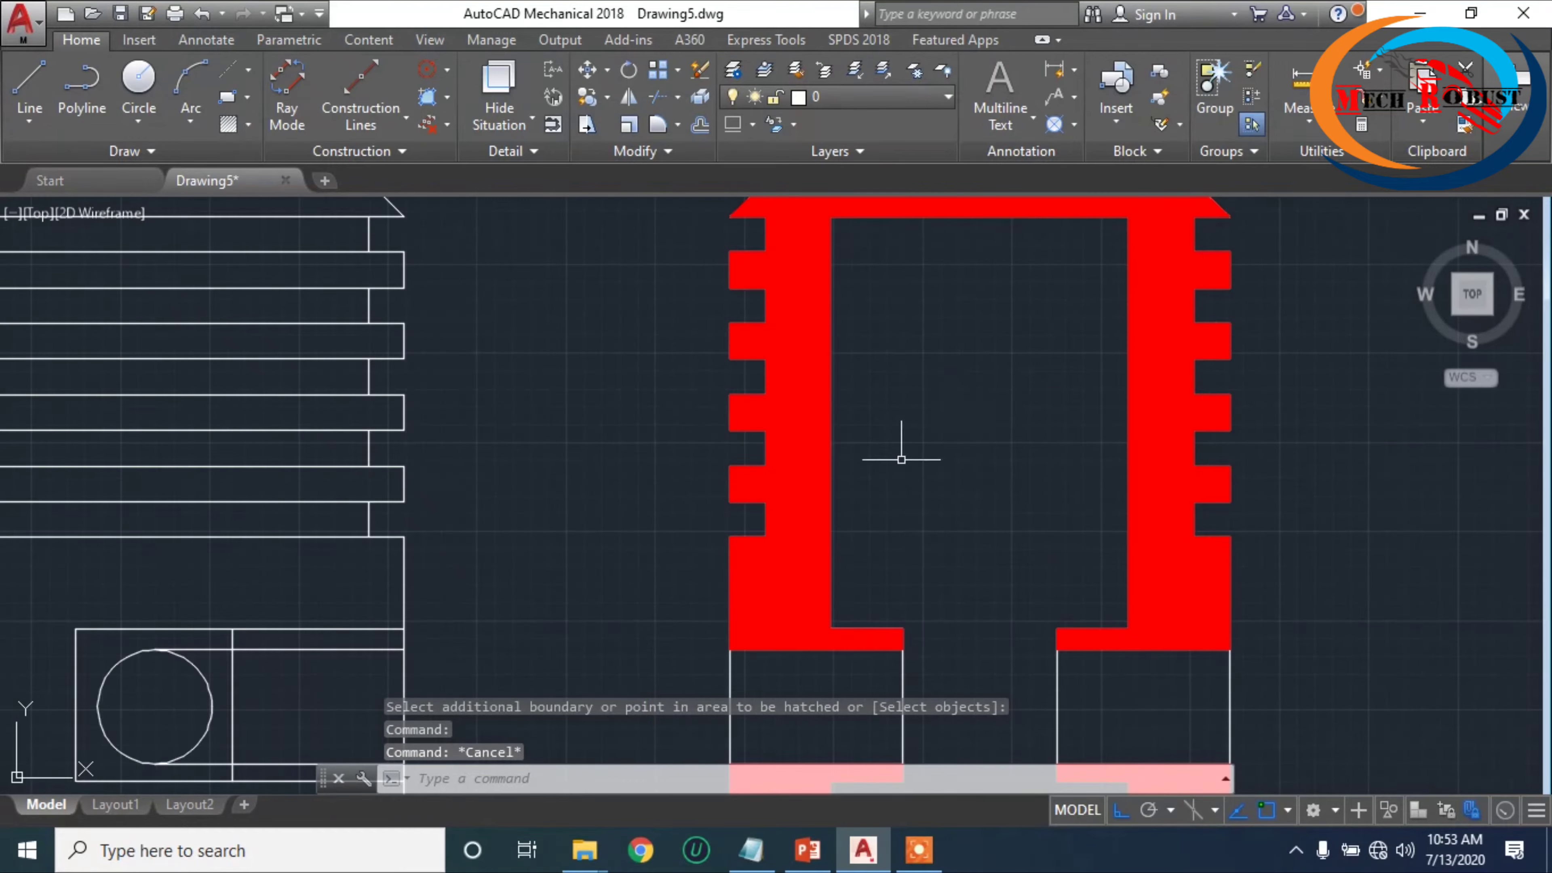
click(669, 409)
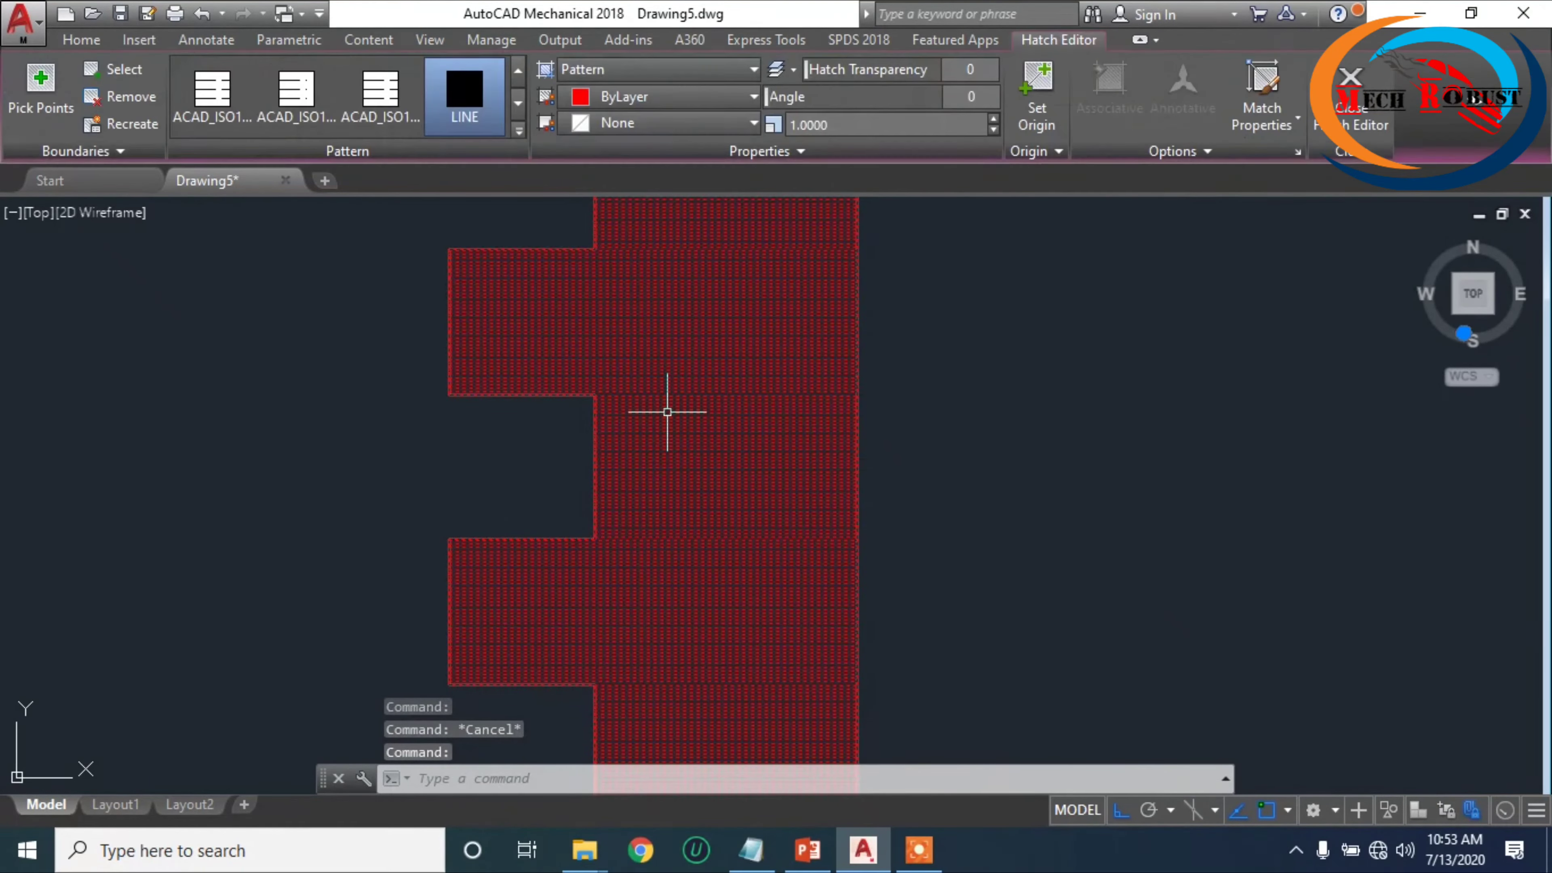
scroll(710, 451, down, 8)
scroll(753, 428, up, 2)
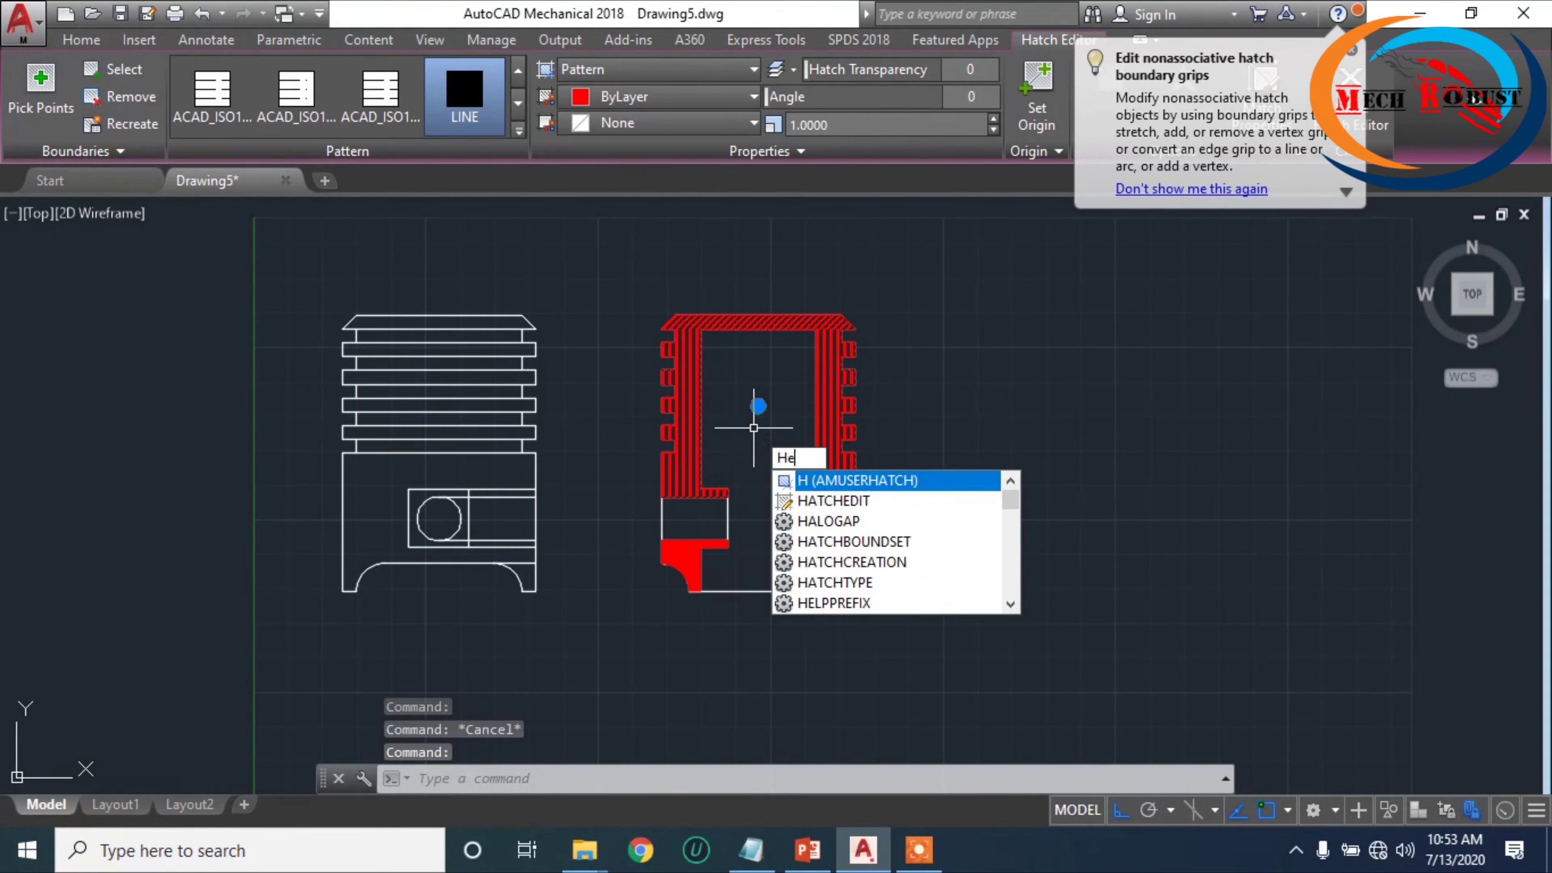
key(Return)
text(he)
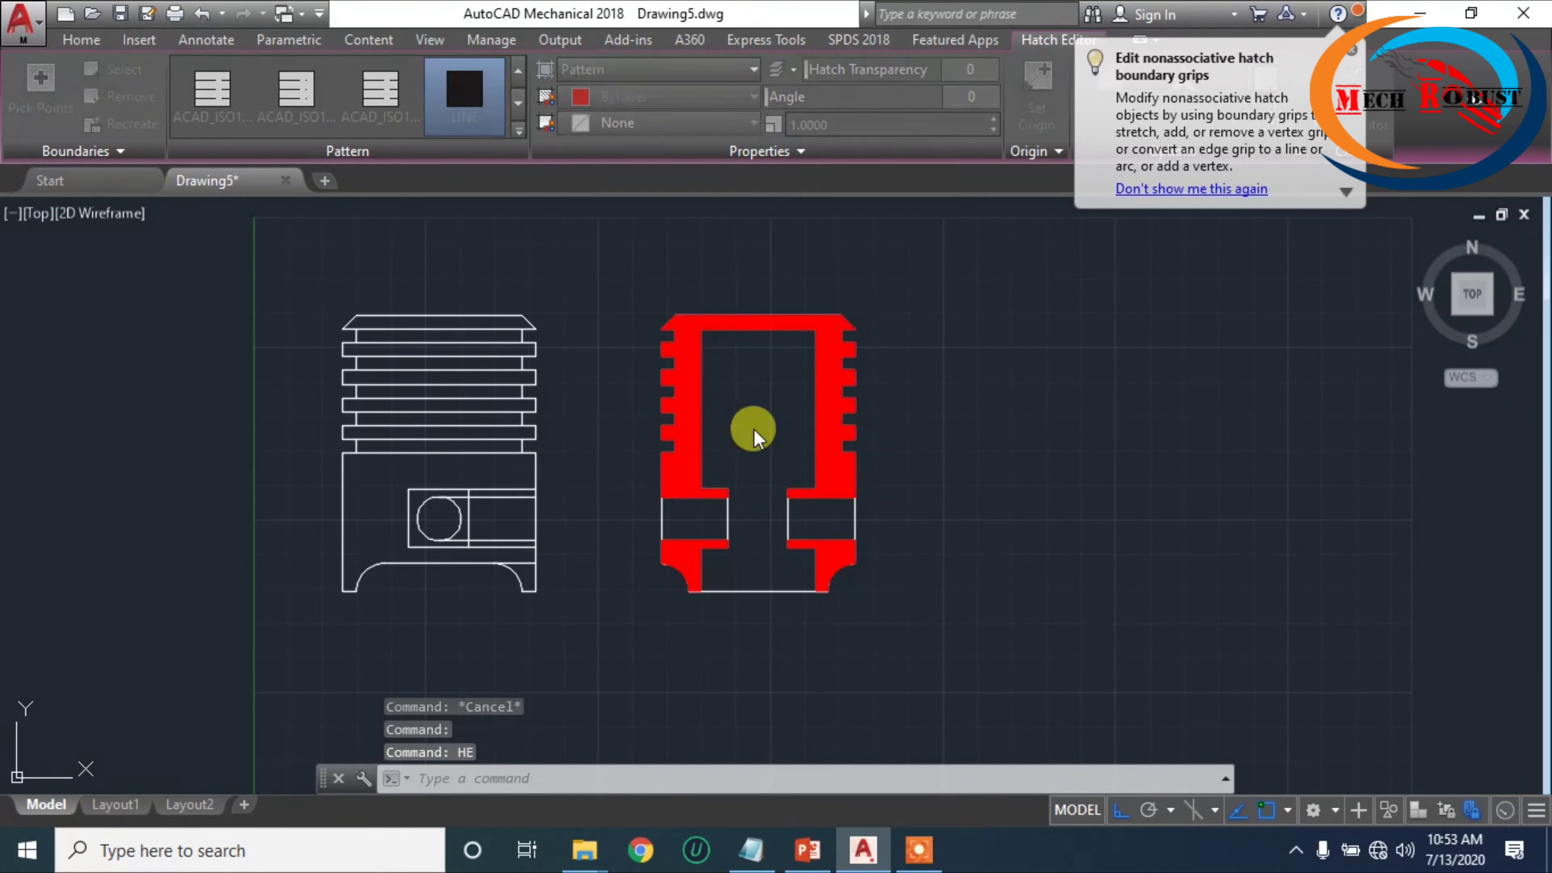
key(Return)
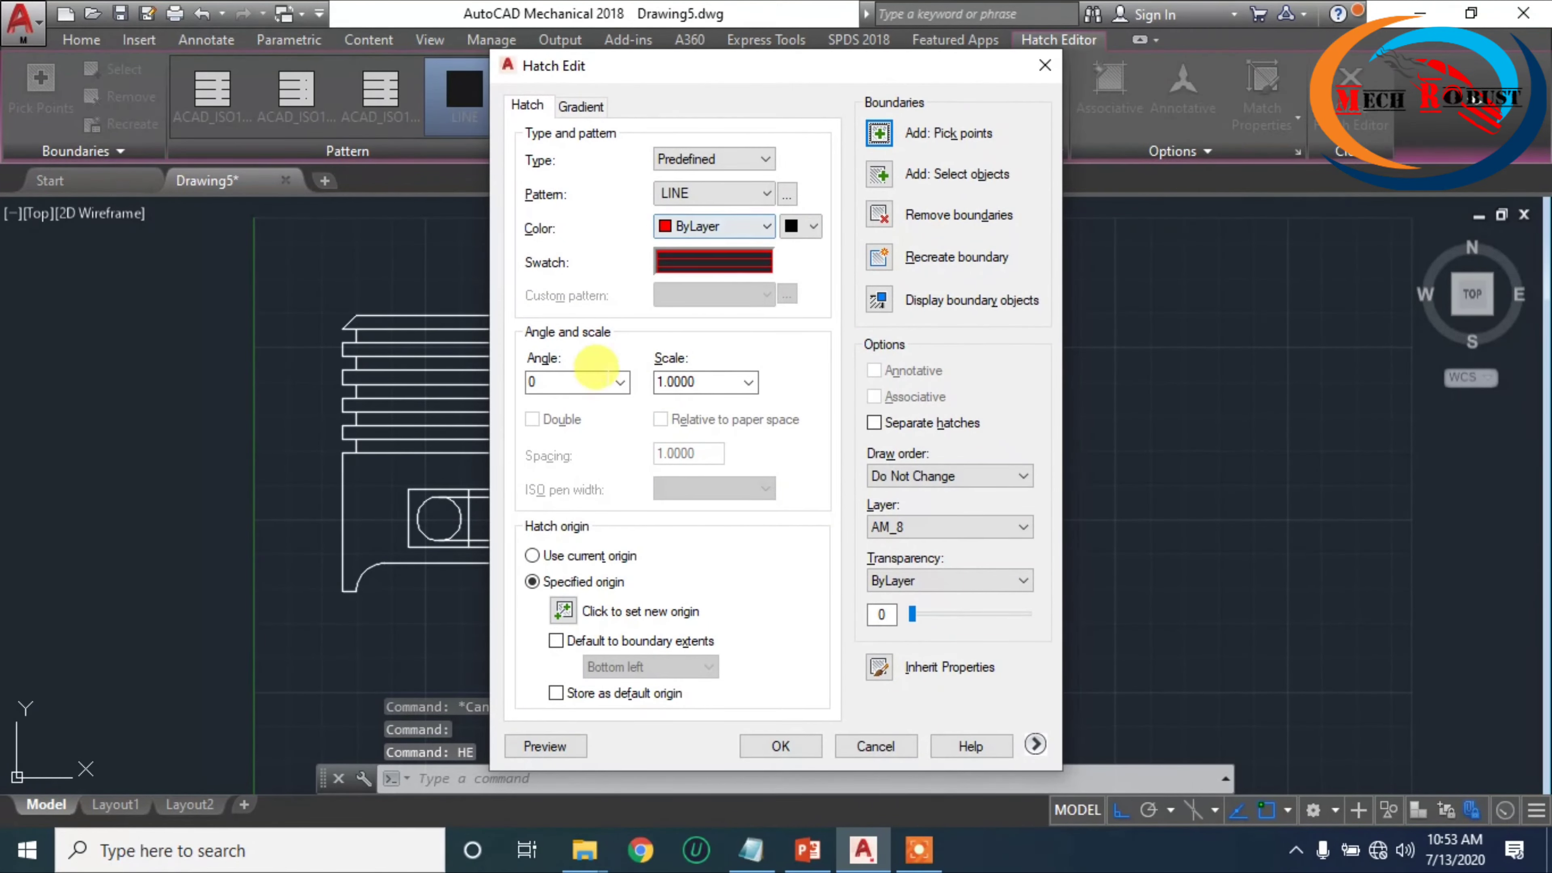
double_click(565, 377)
text(45)
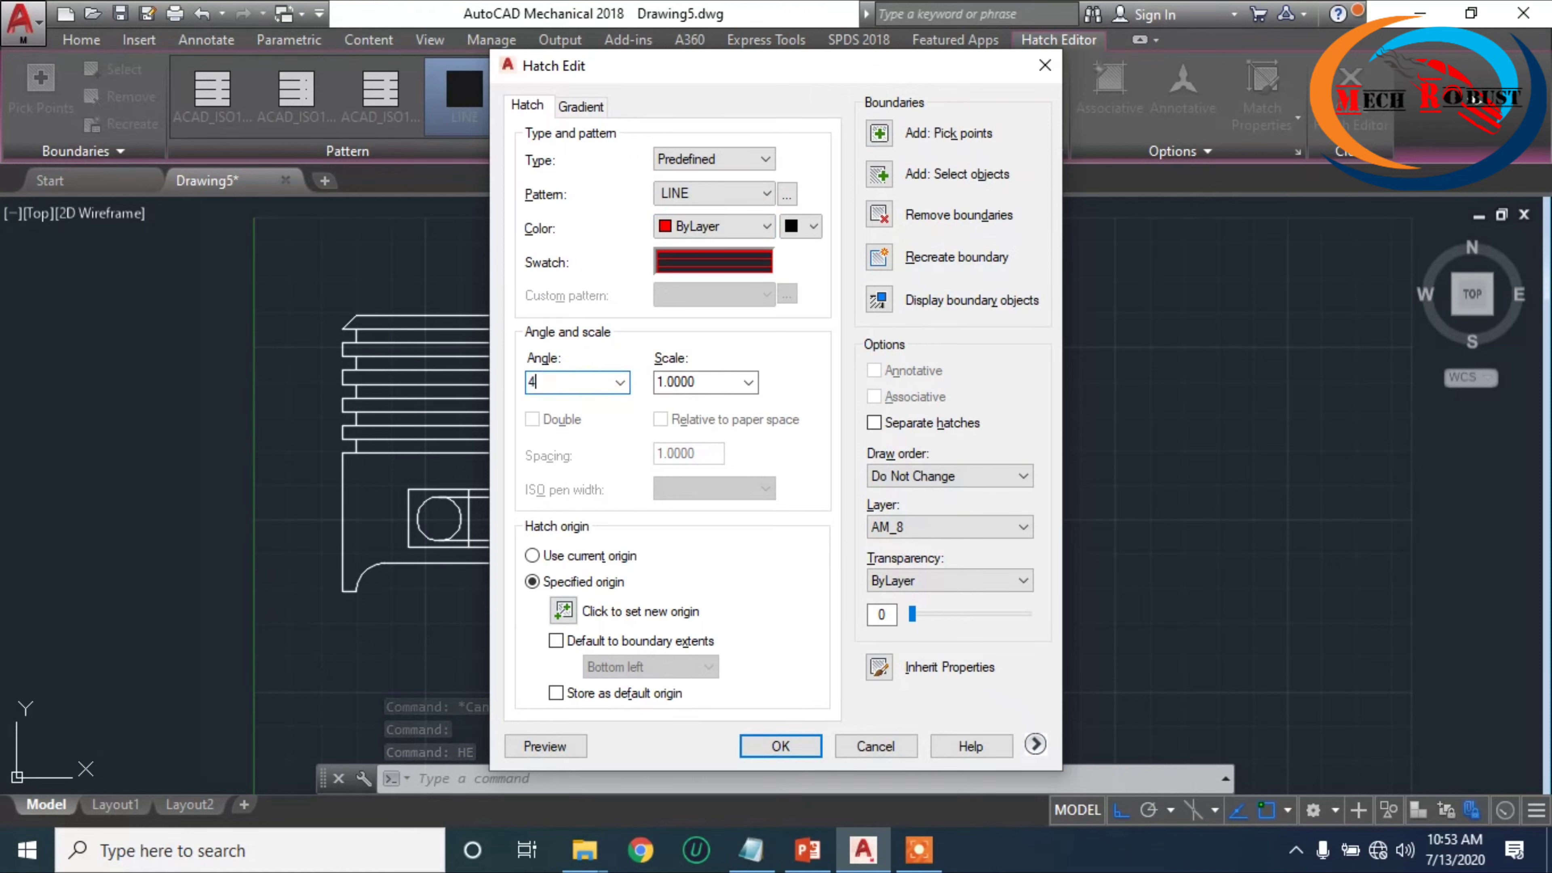
click(707, 380)
text(15)
key(Return)
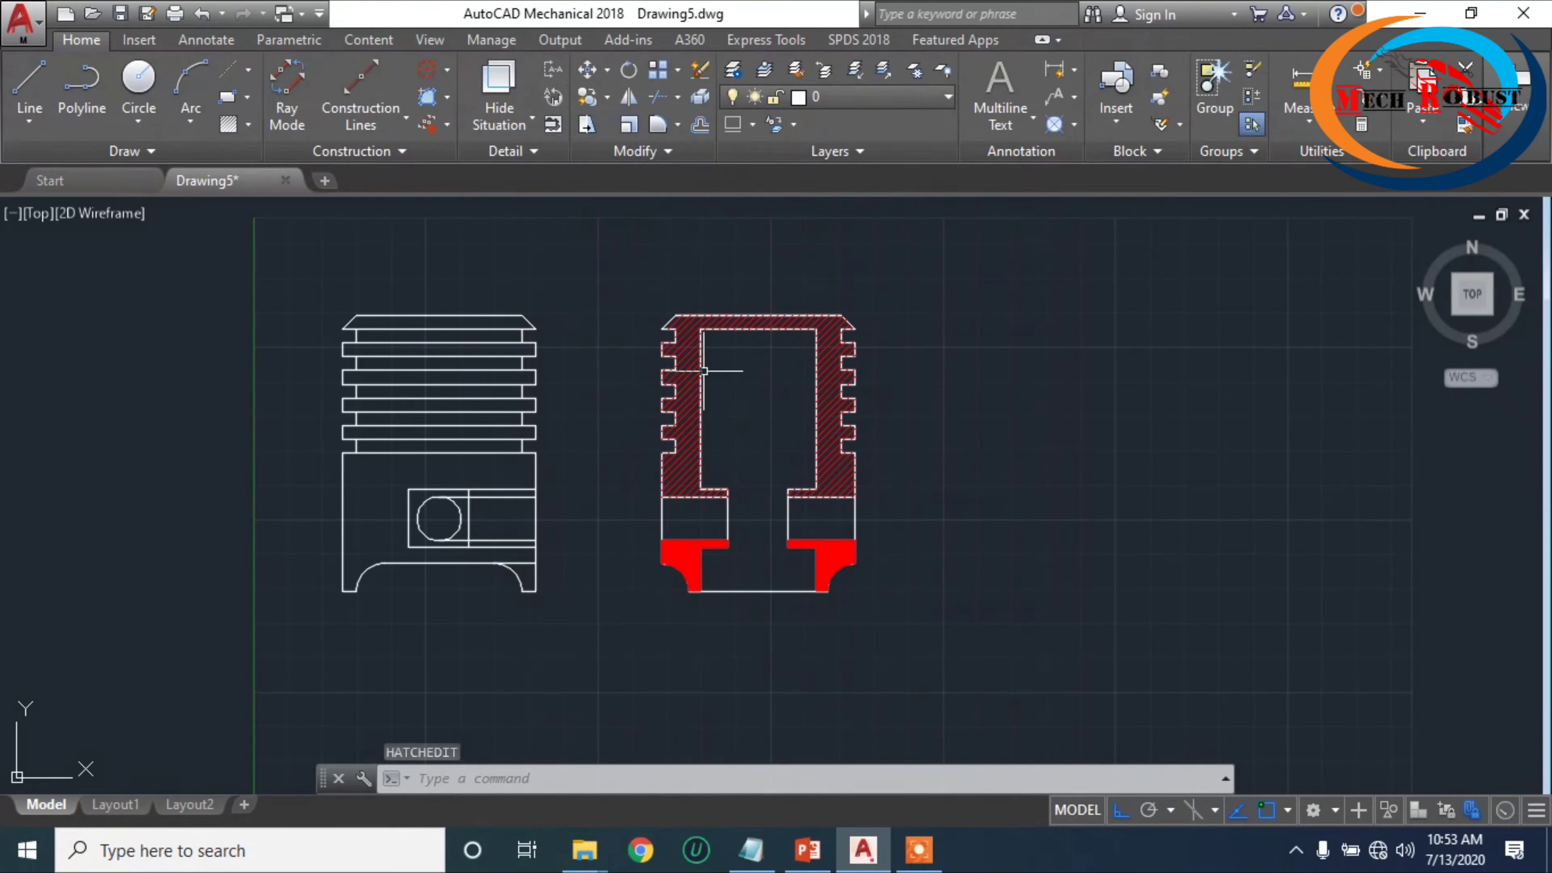
- Edit the left skirt hatch below the pin hole to a scale of 15 and an angle of 45
scroll(718, 547, up, 2)
click(667, 569)
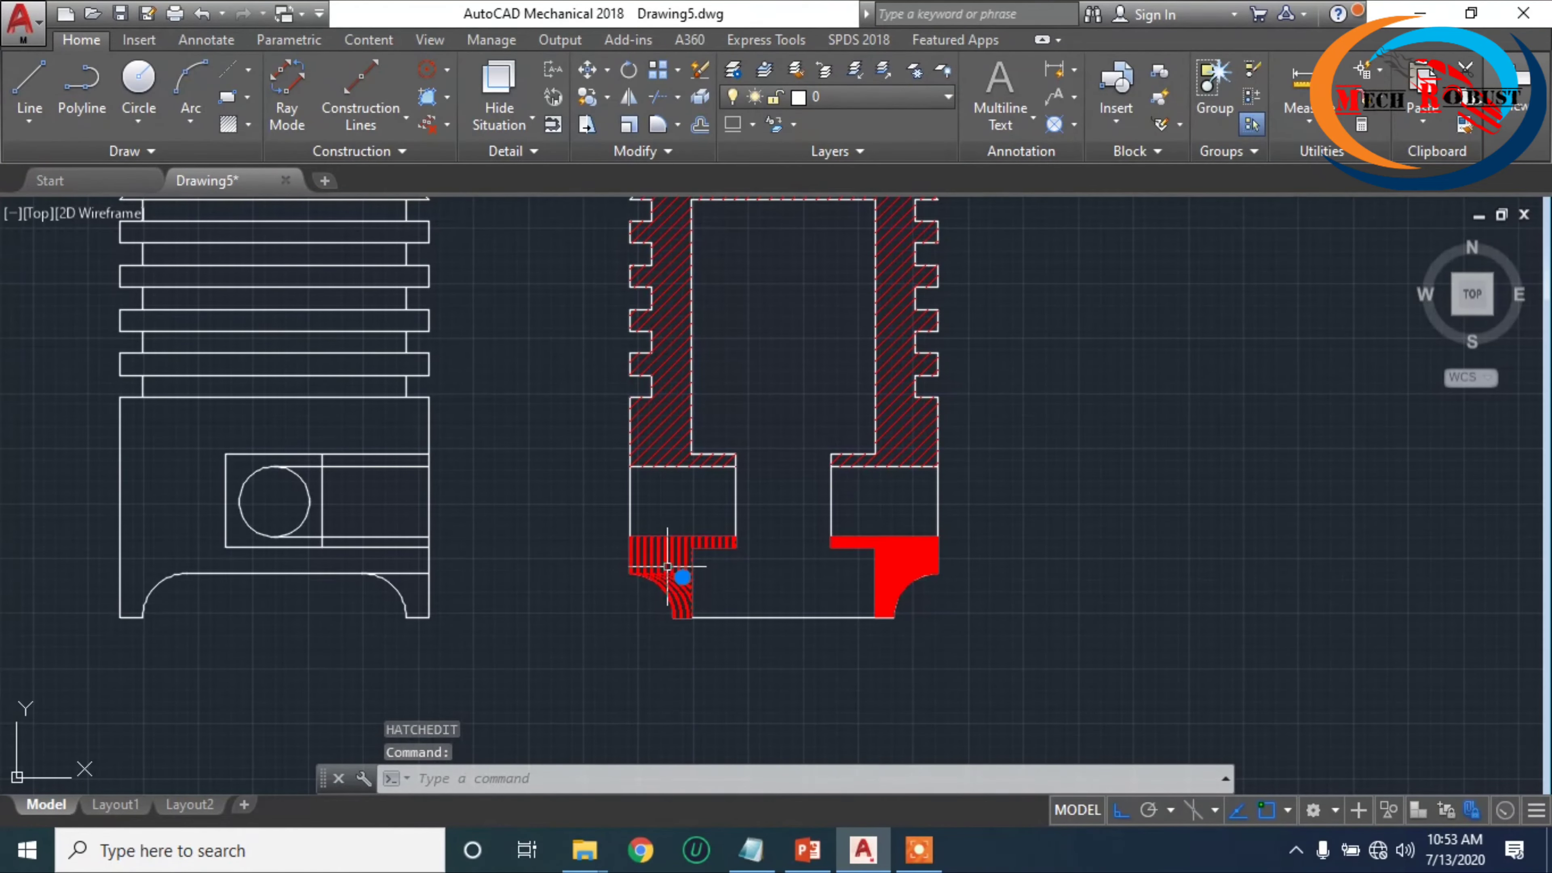
text(he)
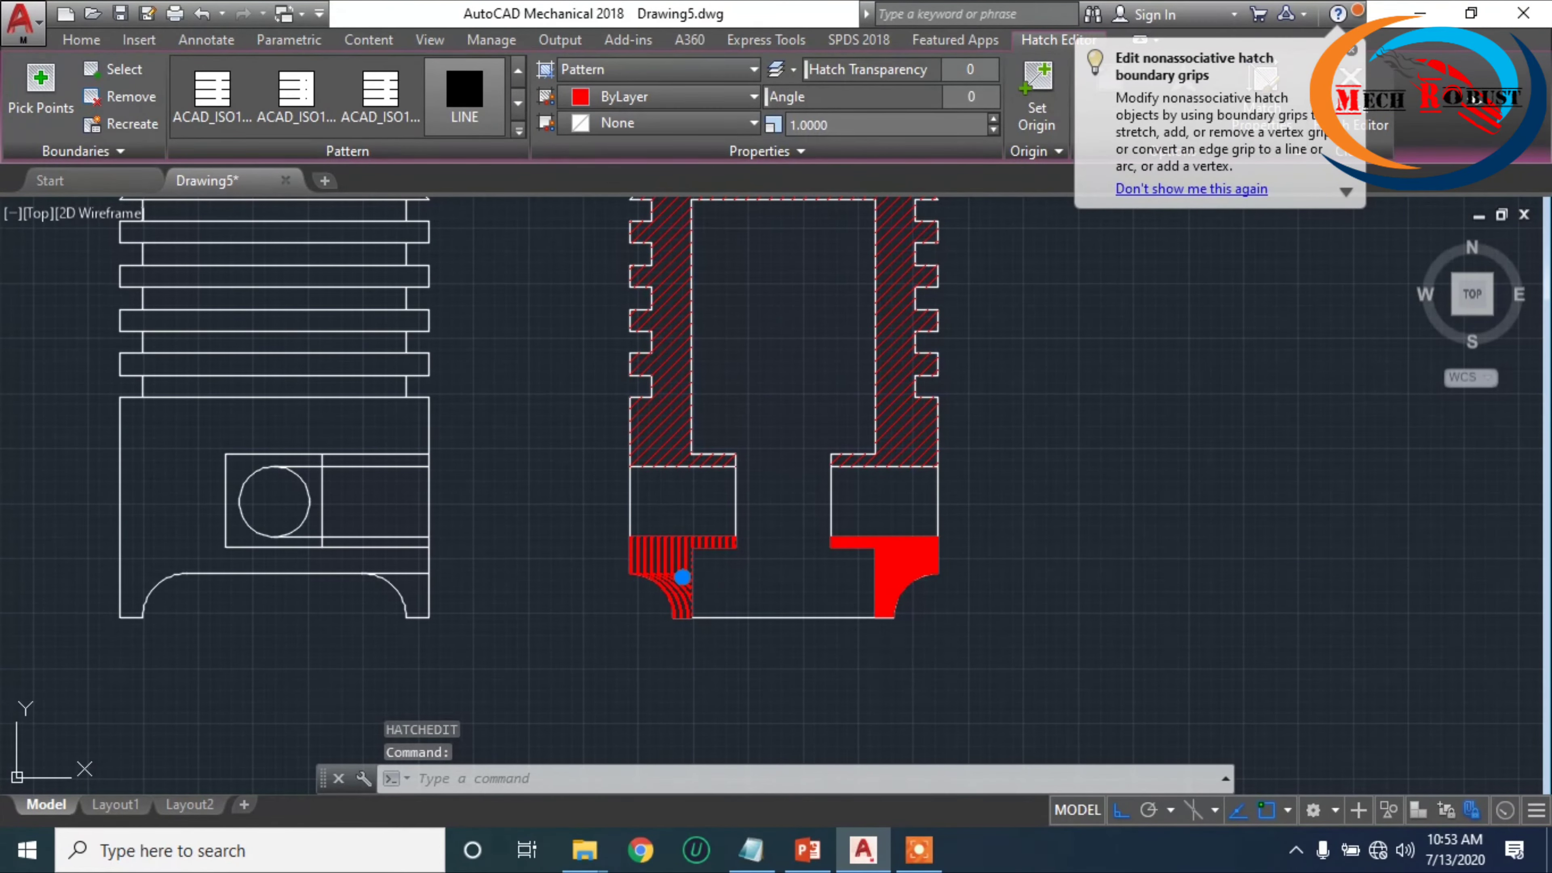
key(Return)
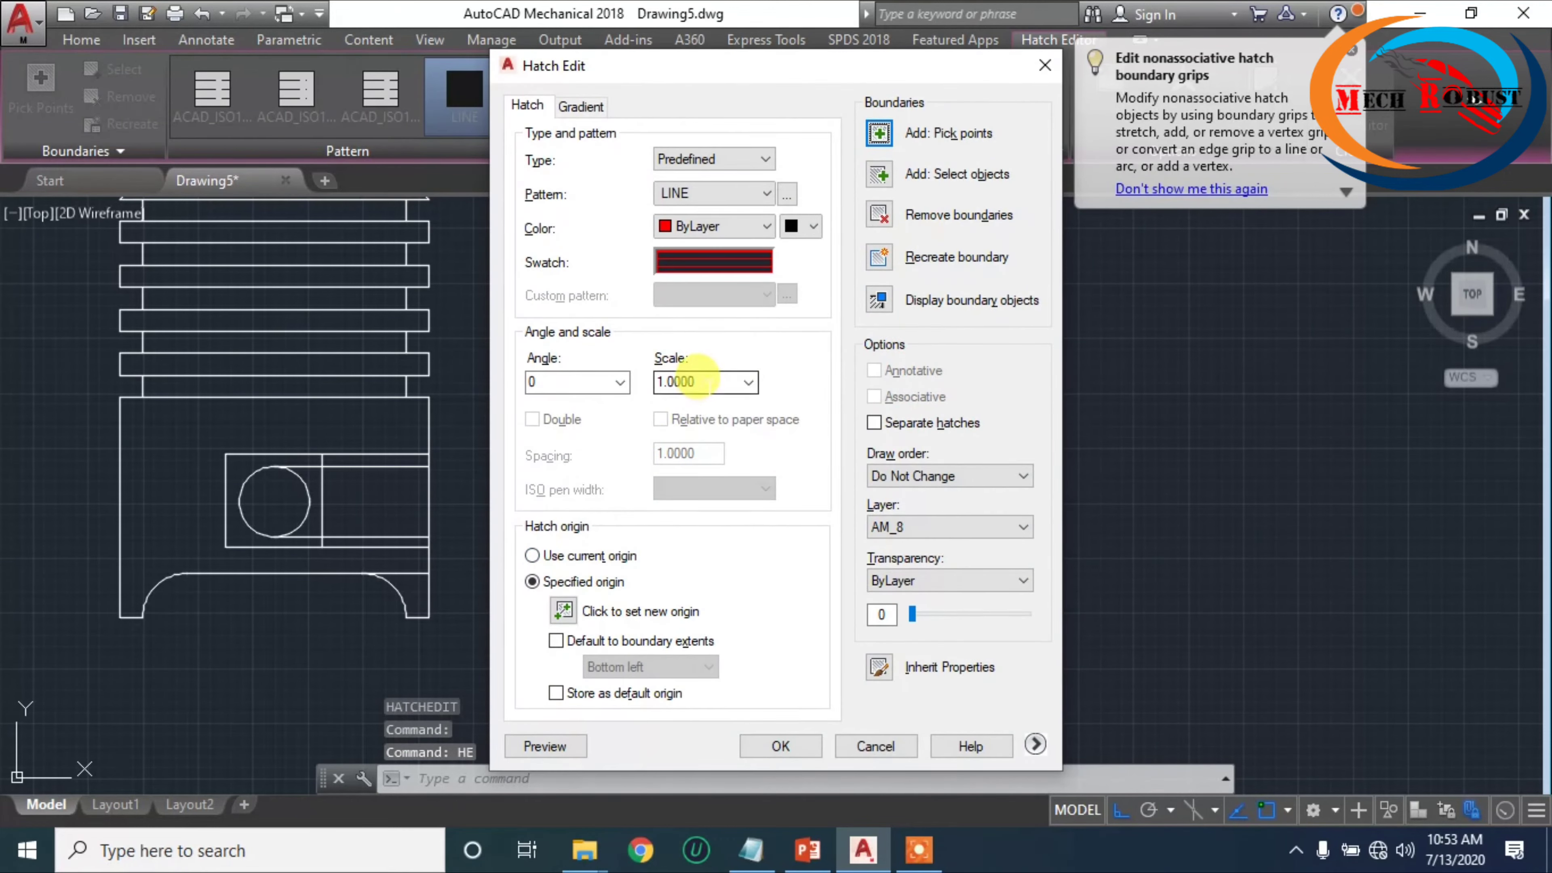
text(15)
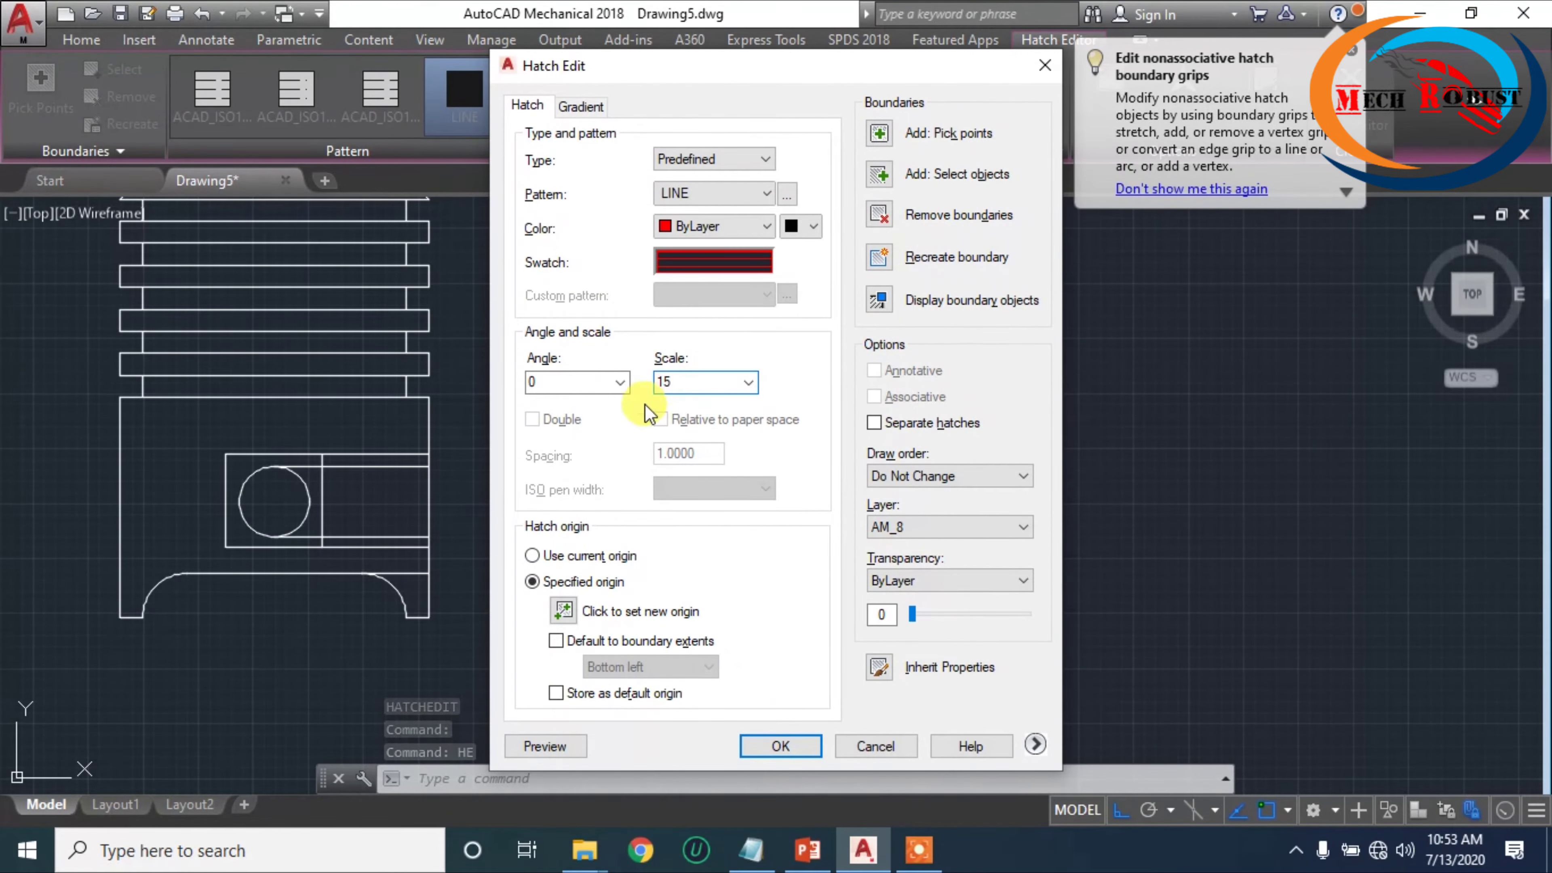
click(591, 378)
text(45)
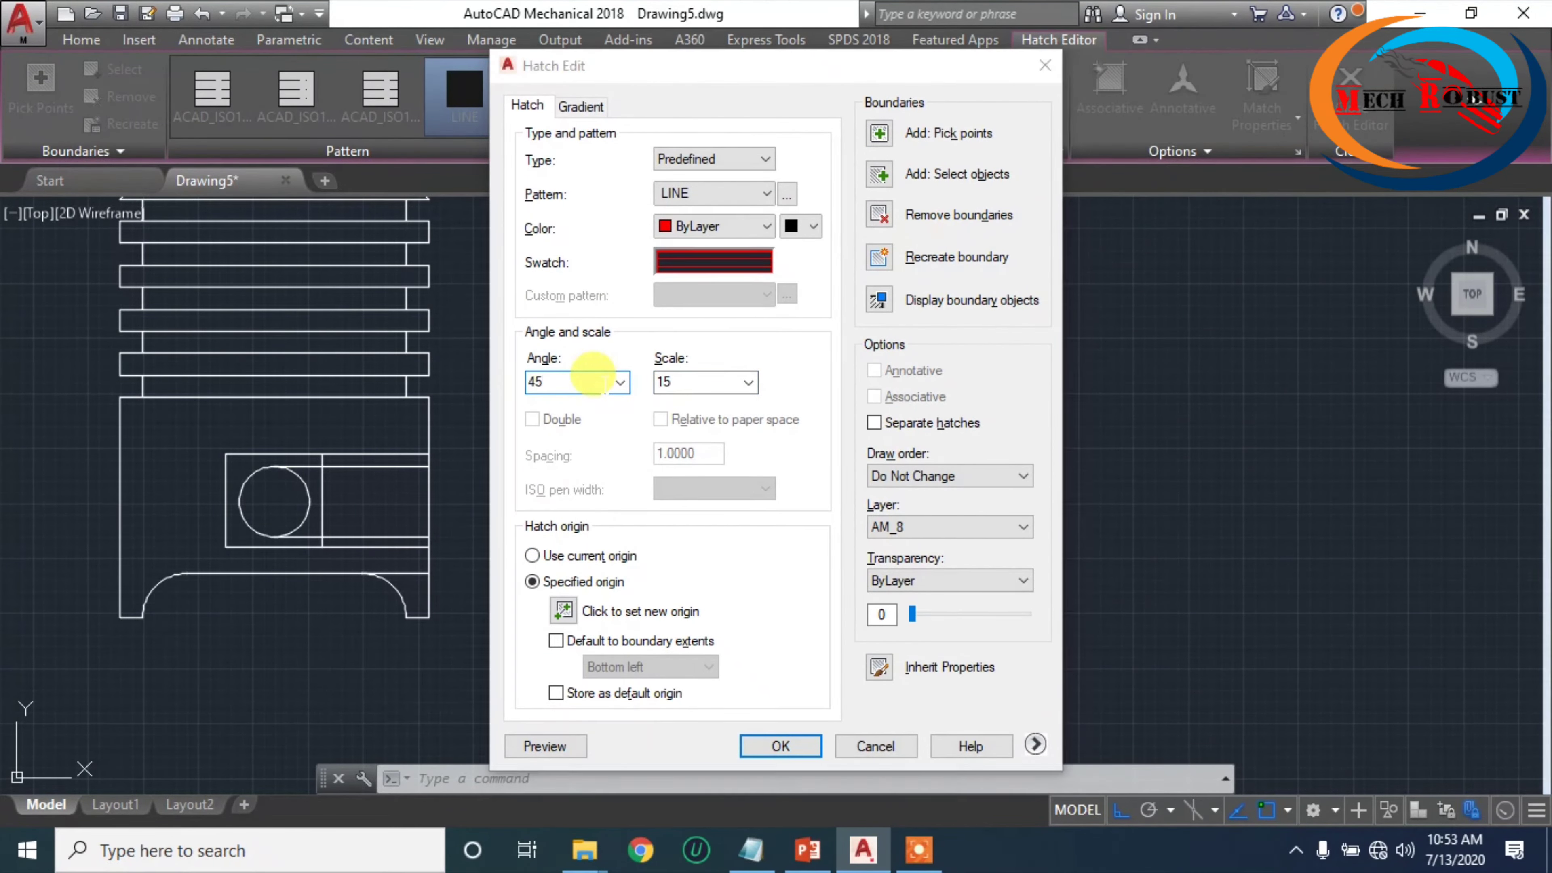
key(Return)
- Edit the right skirt hatch to a scale of 15 and the same slanted angle as the other hatches
click(927, 568)
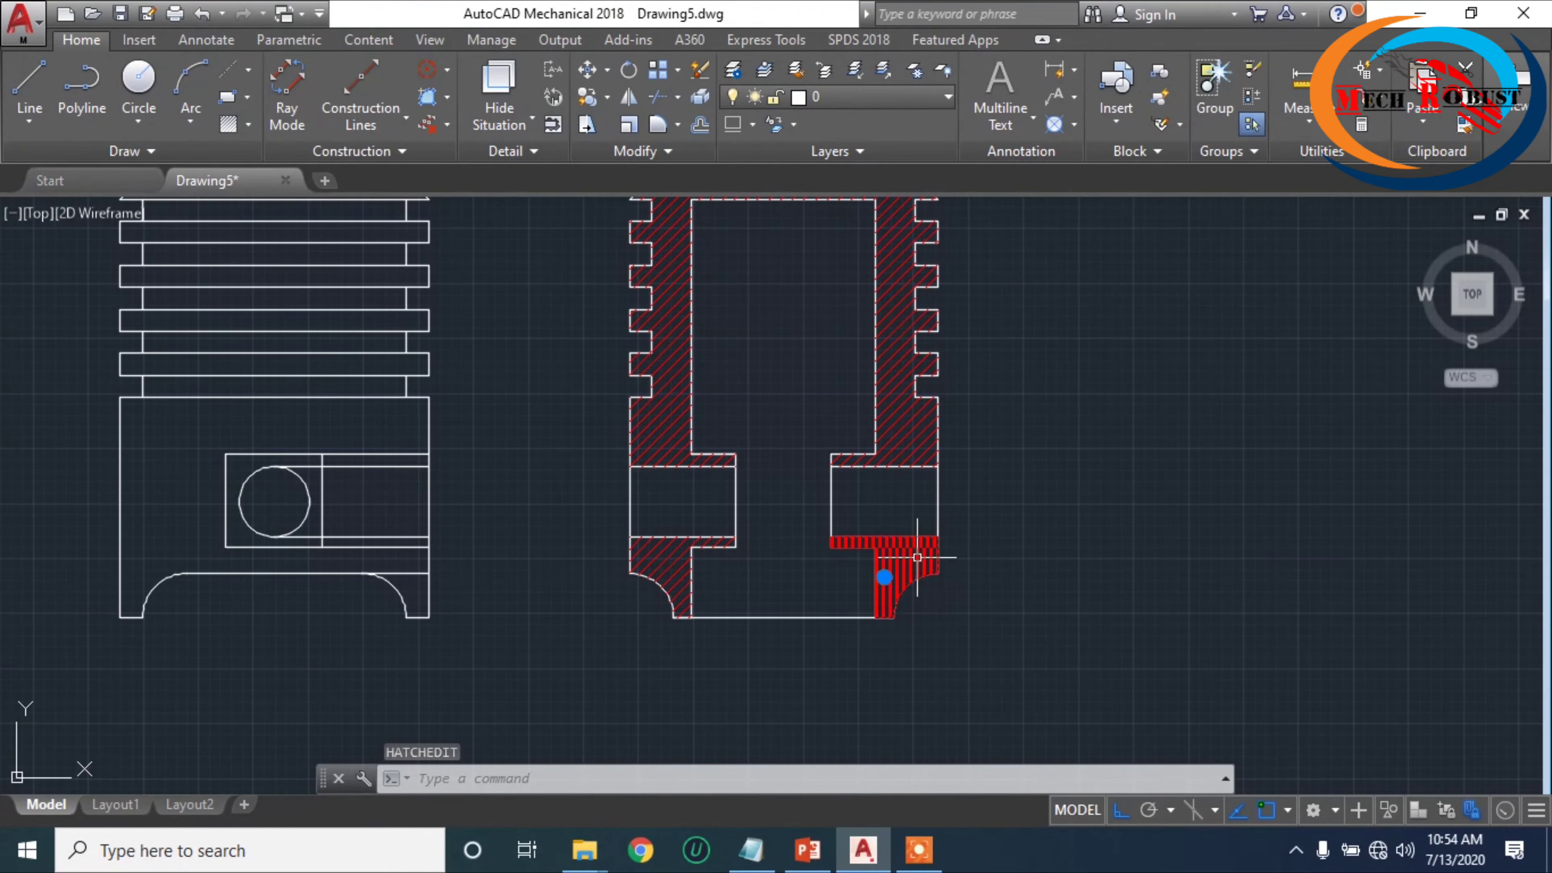
text(he)
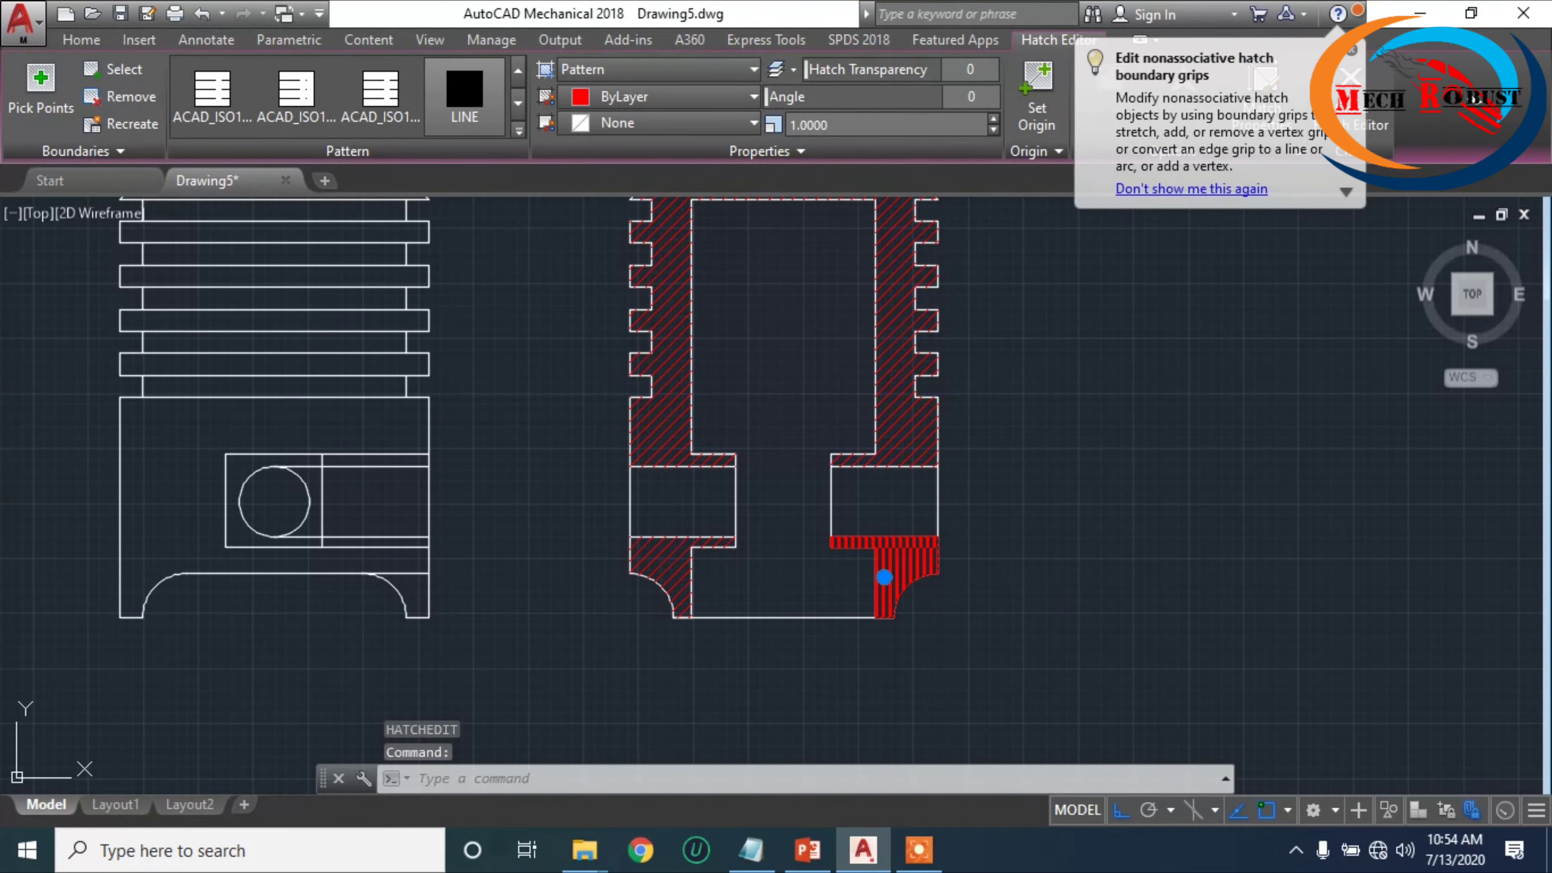
key(Return)
click(680, 380)
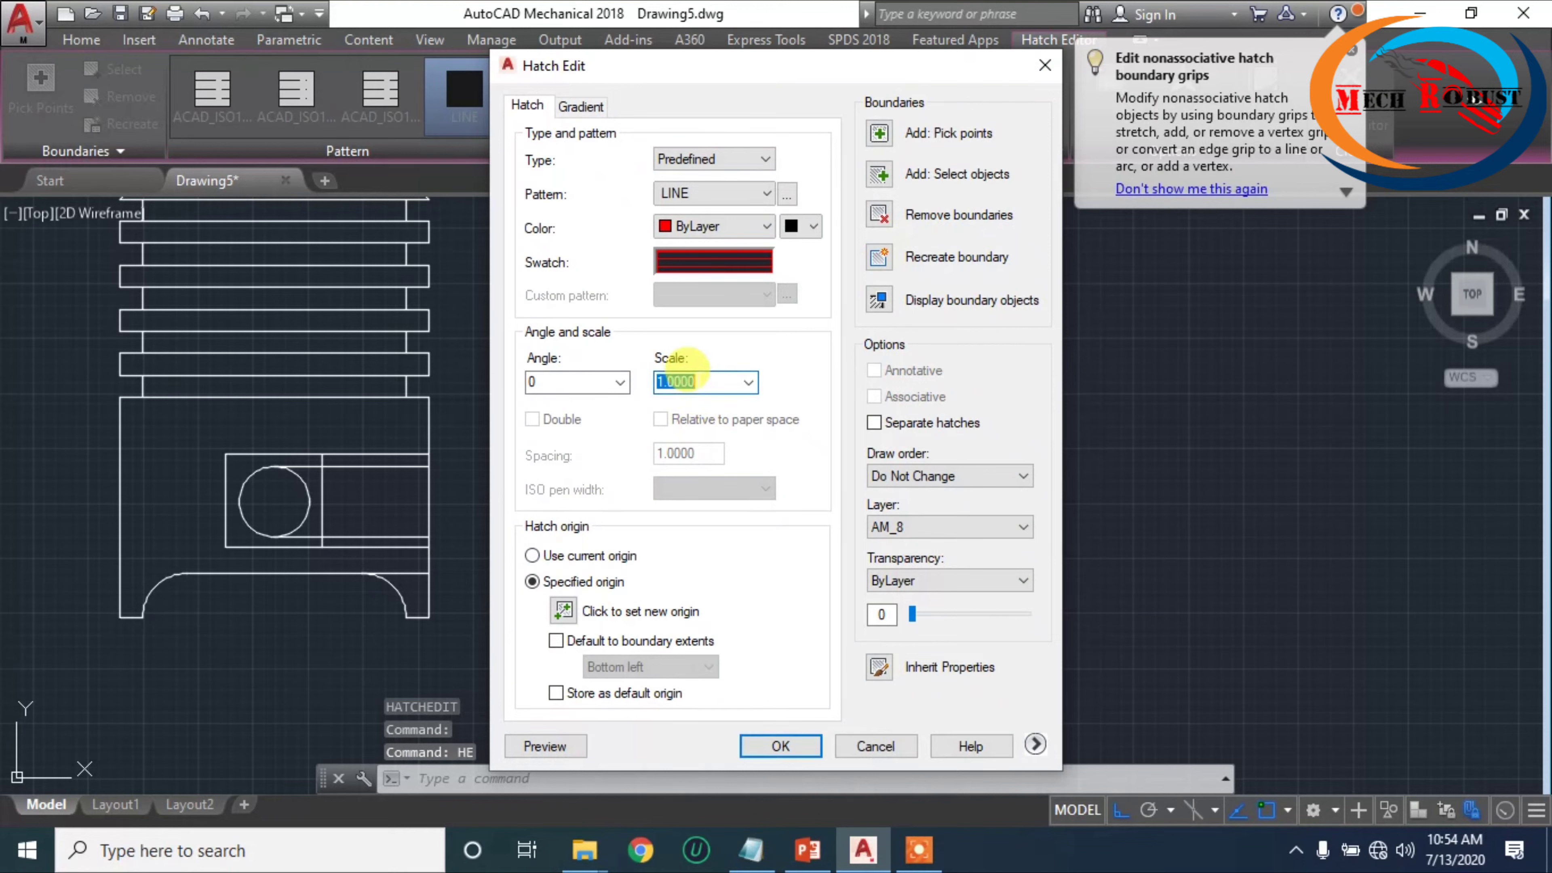
click(581, 382)
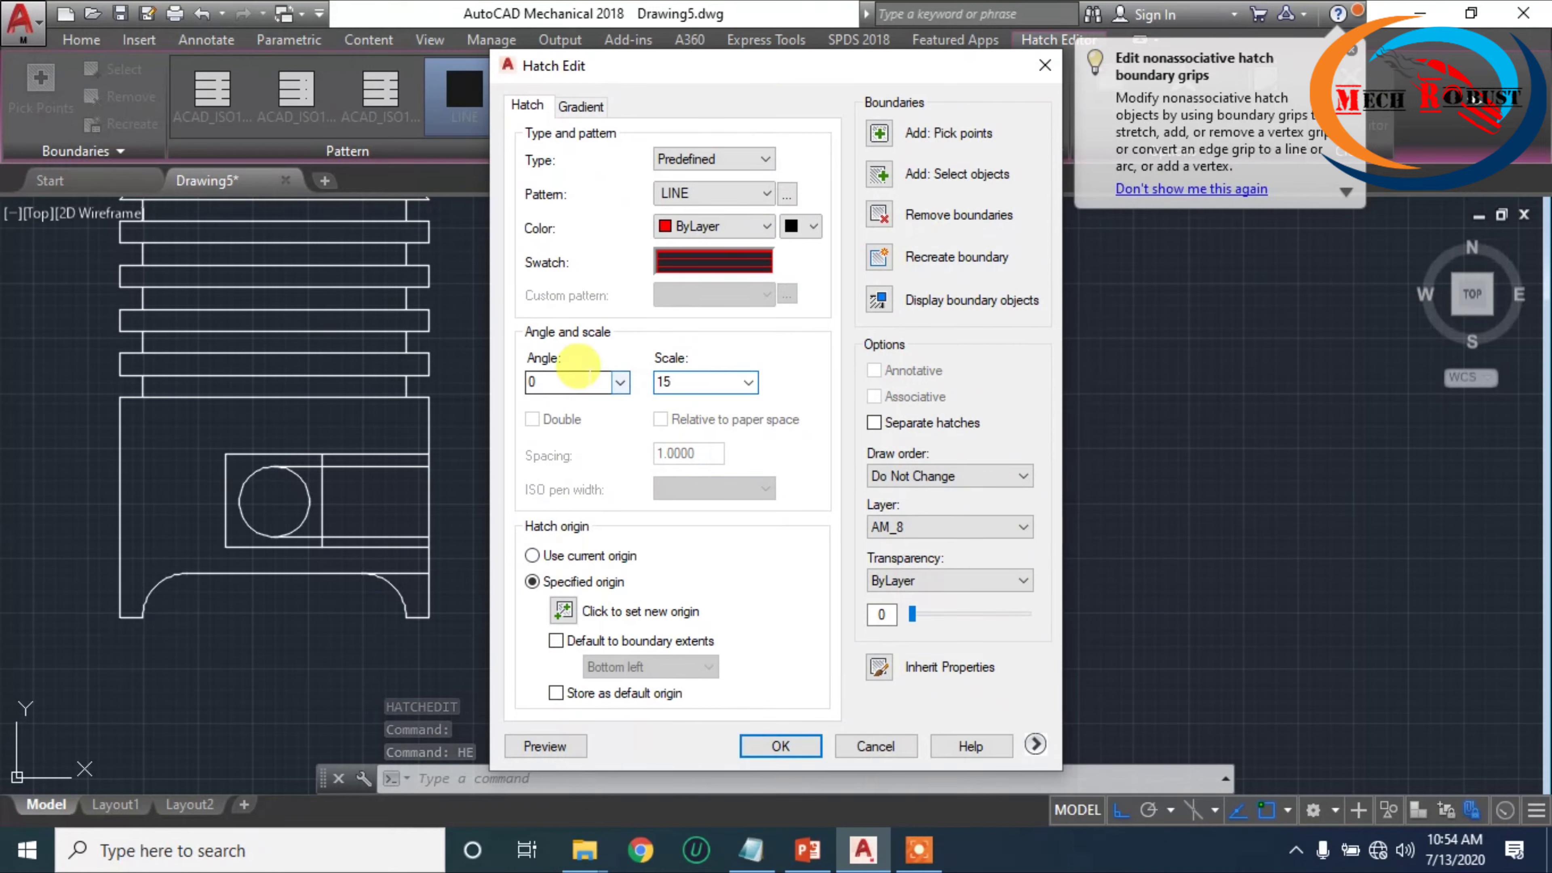
text(10)
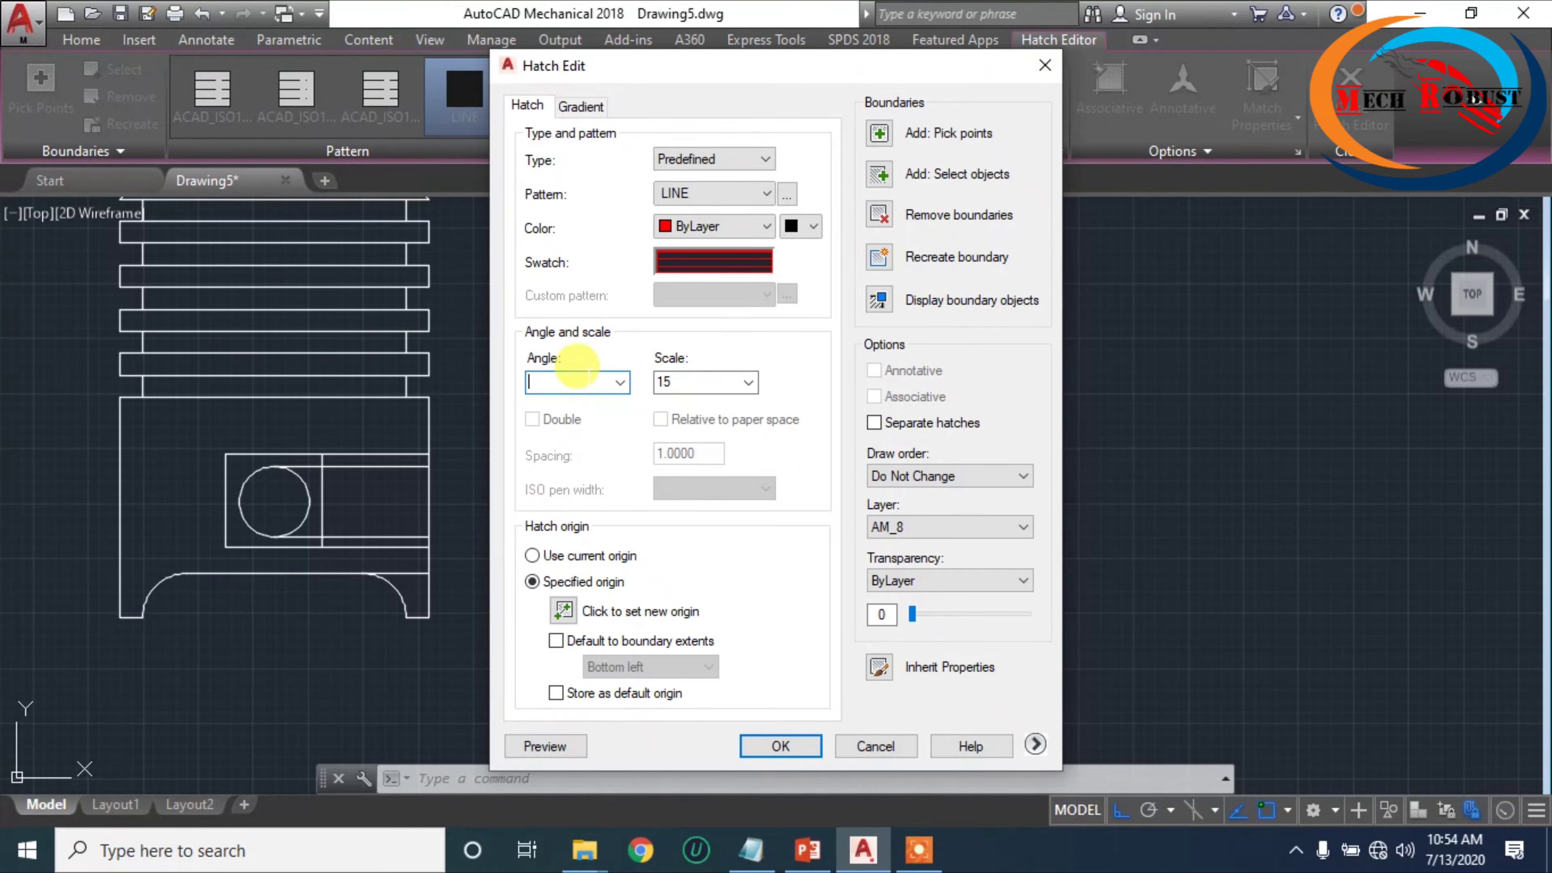
key(Return)
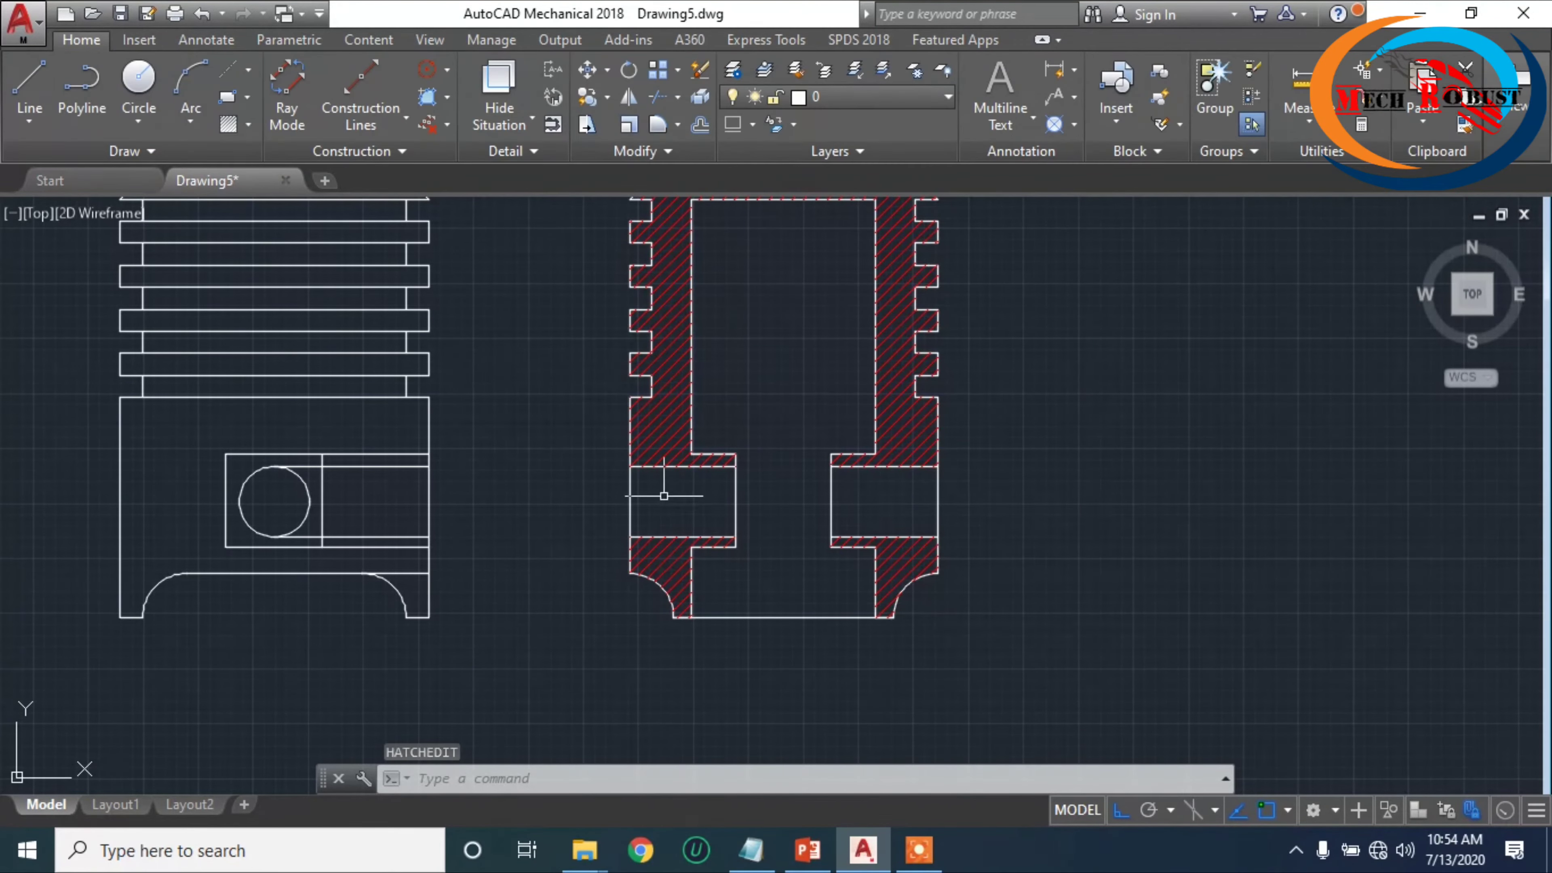
- Erase the four horizontal projection lines running from the pin hole and its square boss to the front view's right edge
scroll(667, 500, down, 2)
scroll(667, 500, up, 4)
scroll(639, 566, down, 2)
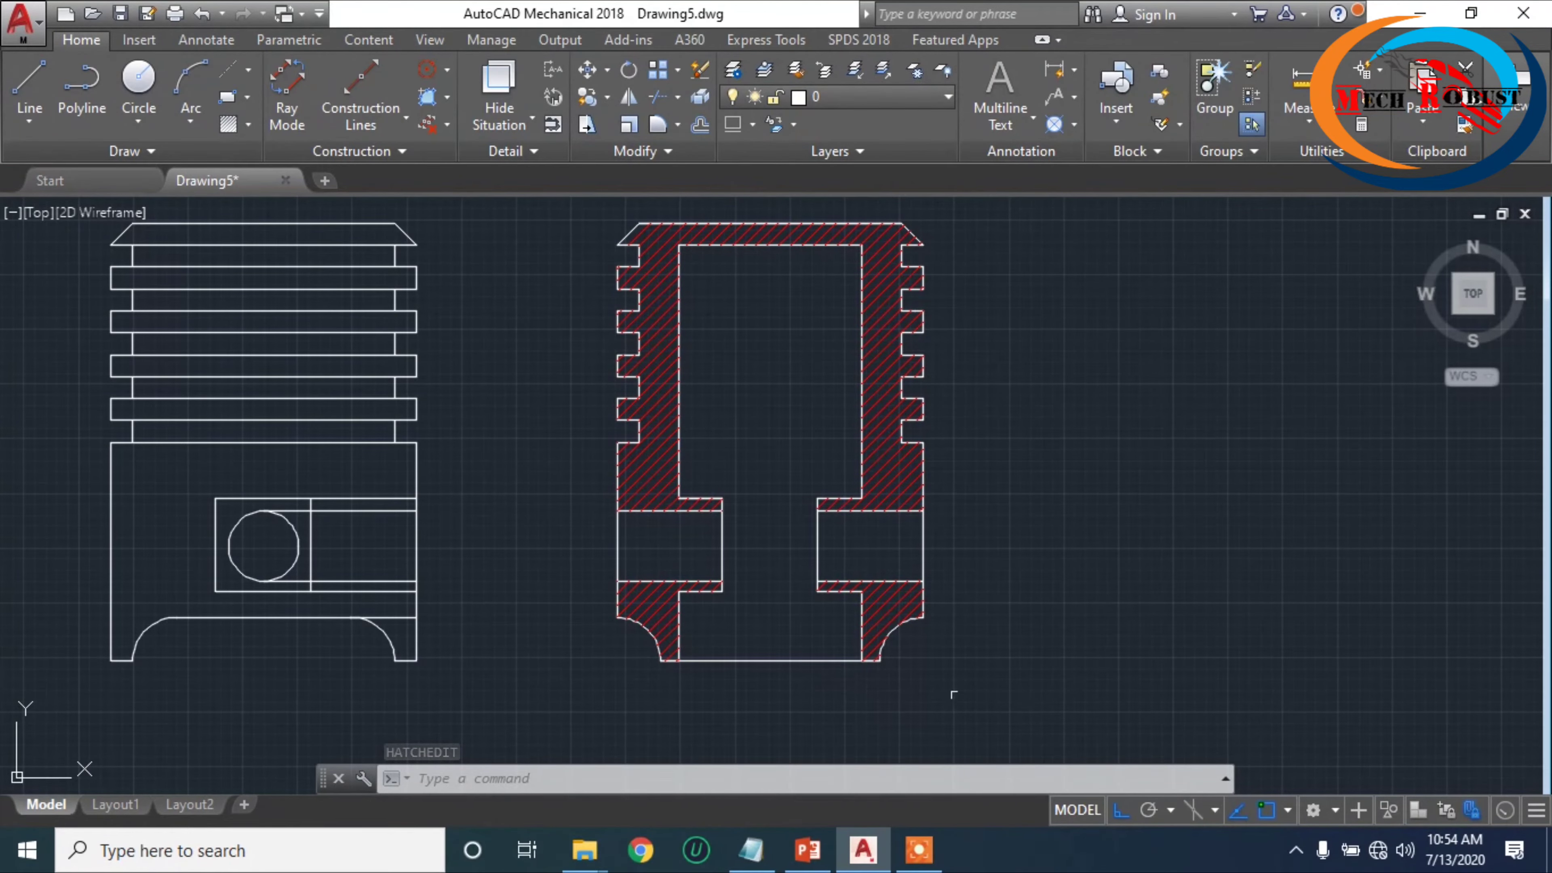
mouse_move(954, 605)
middle_down()
mouse_move(953, 633)
mouse_move(974, 538)
middle_up()
scroll(970, 555, down, 4)
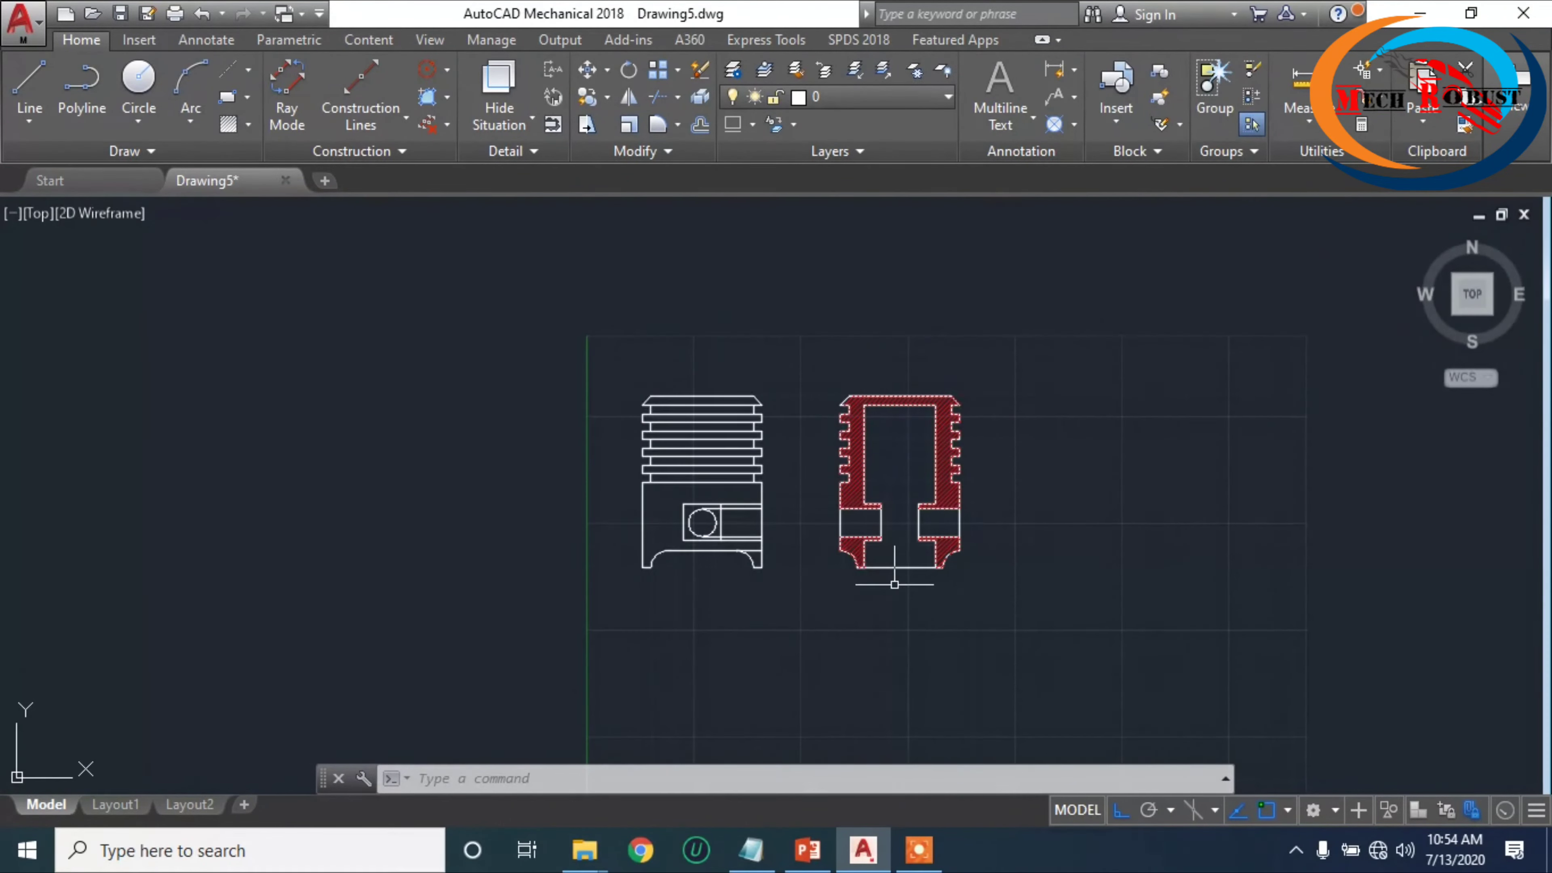
middle_drag(880, 585, 769, 525)
scroll(614, 471, up, 6)
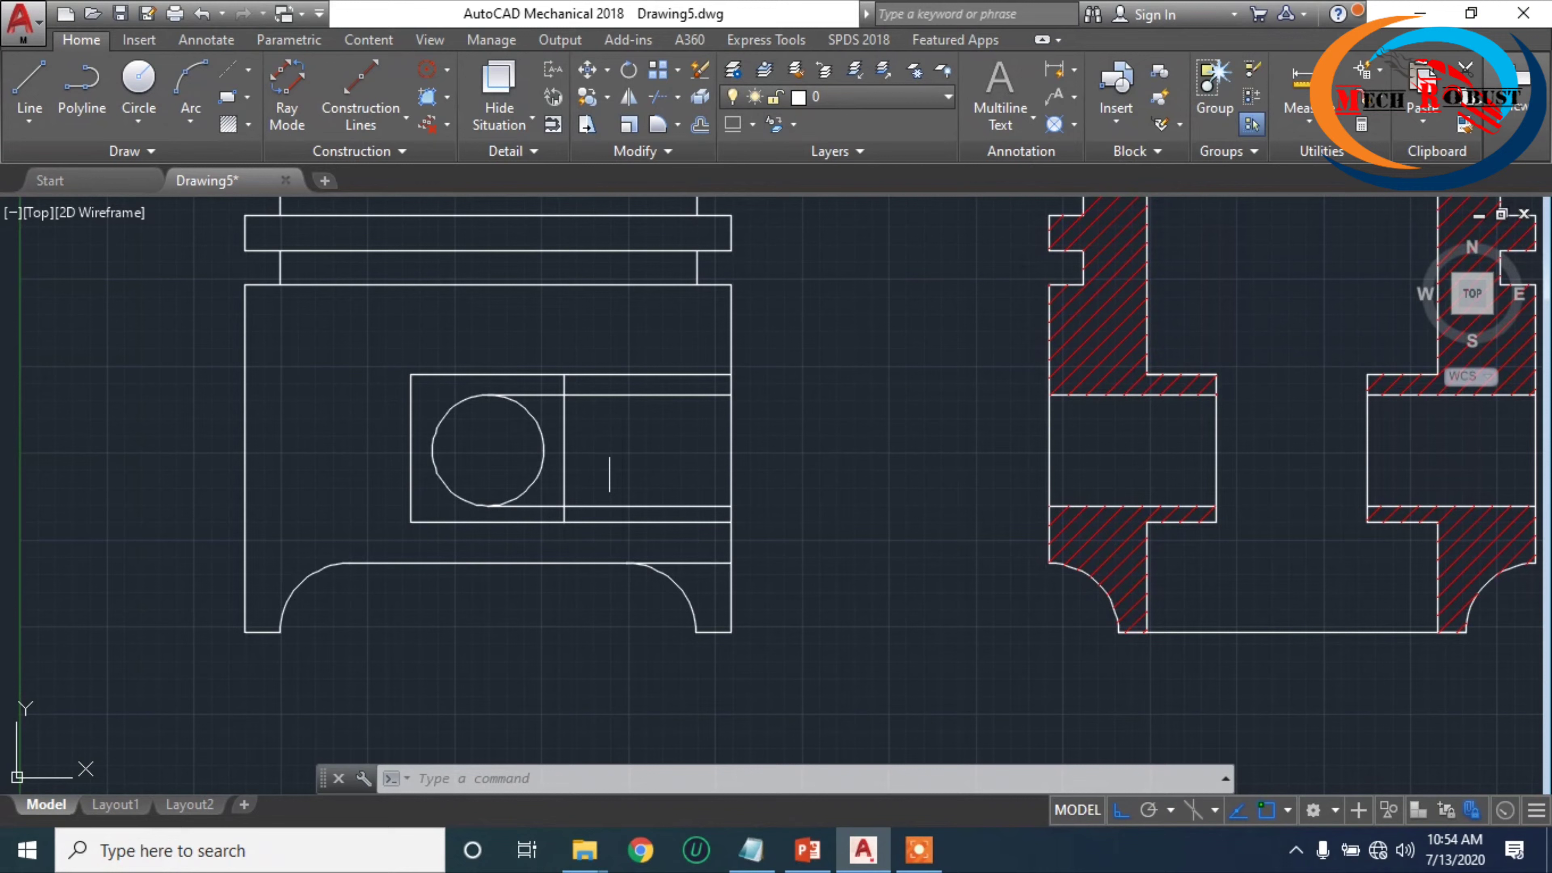
click(605, 396)
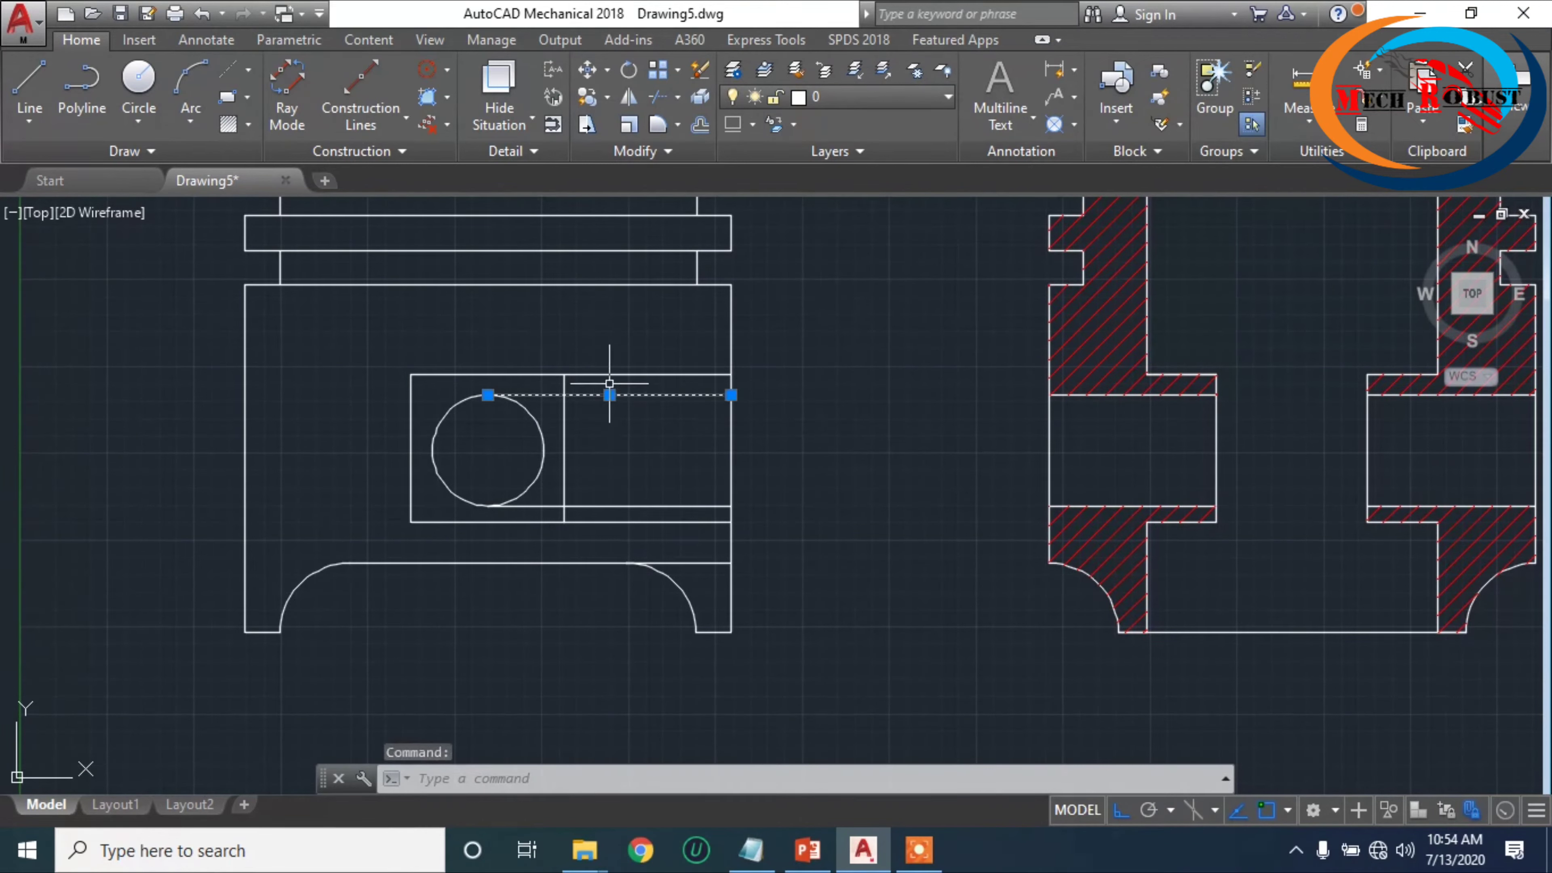
click(612, 374)
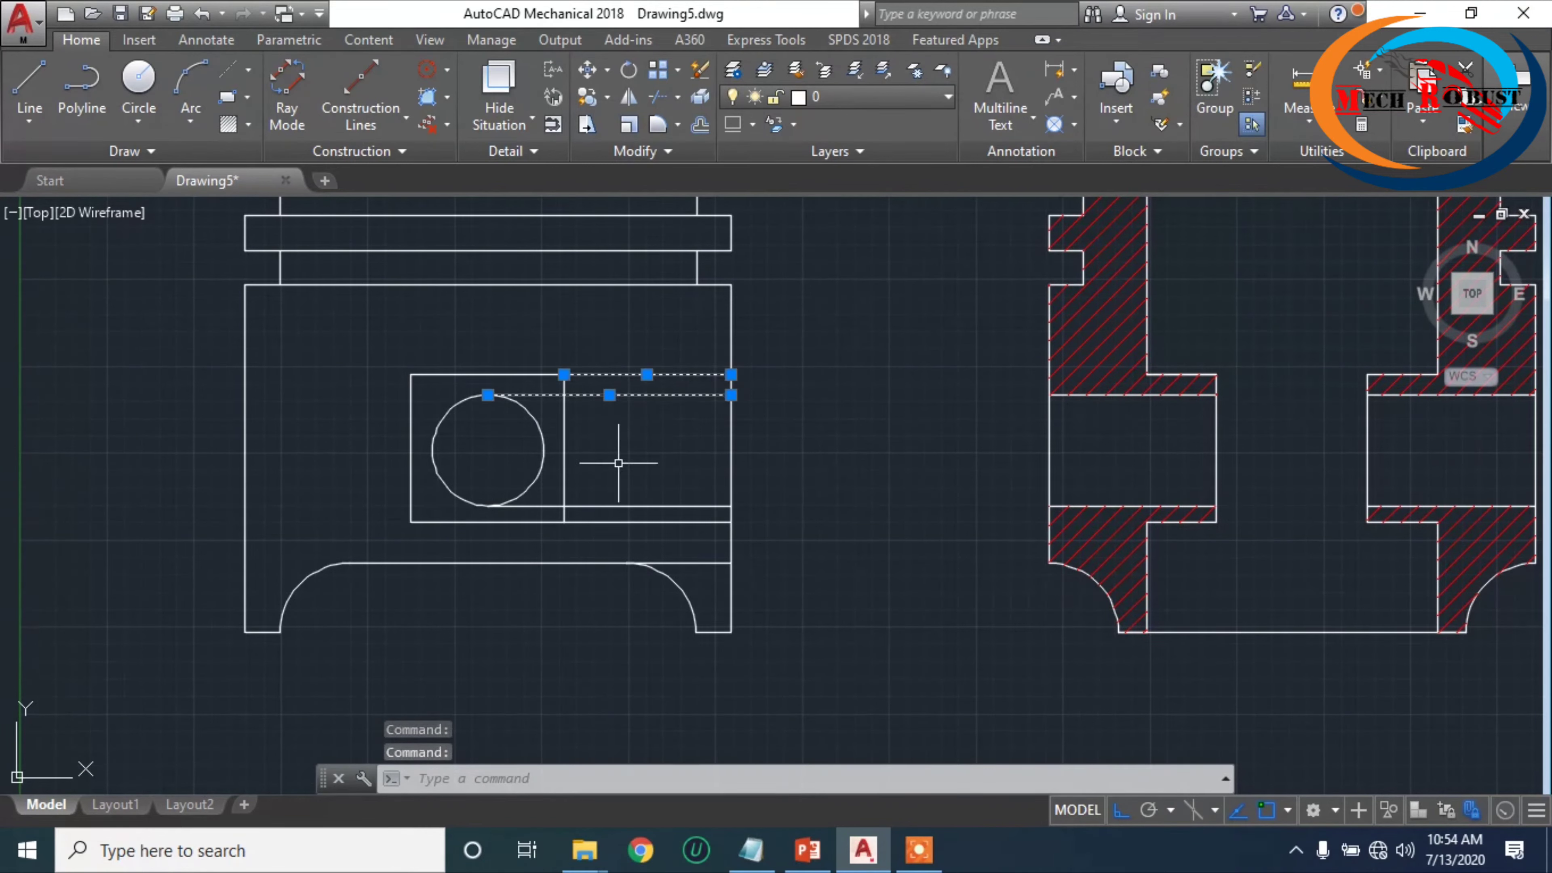
click(613, 505)
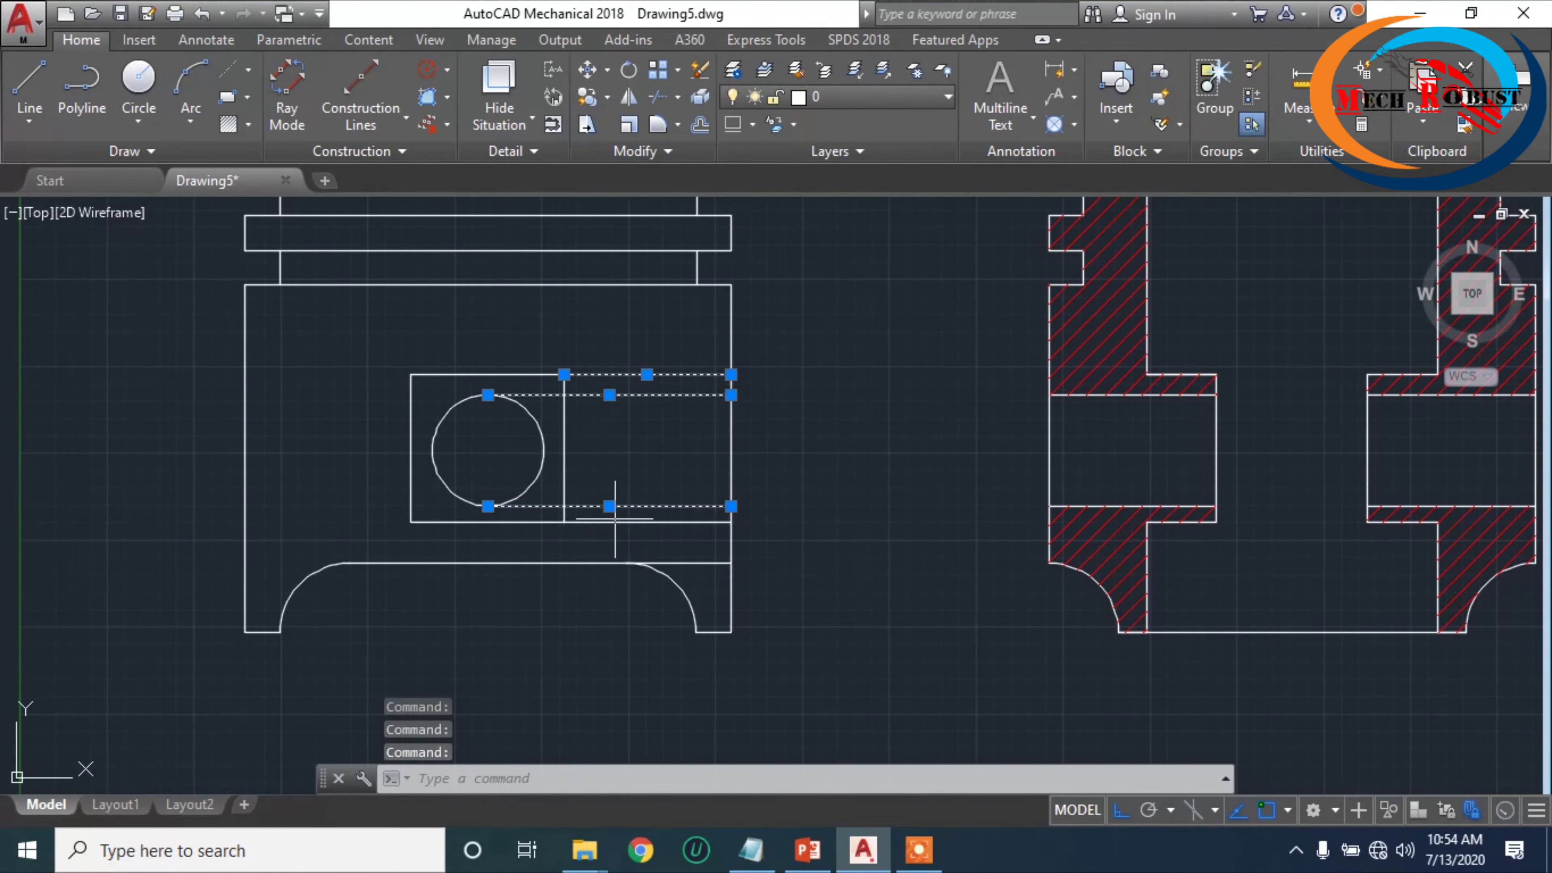
click(614, 518)
click(610, 521)
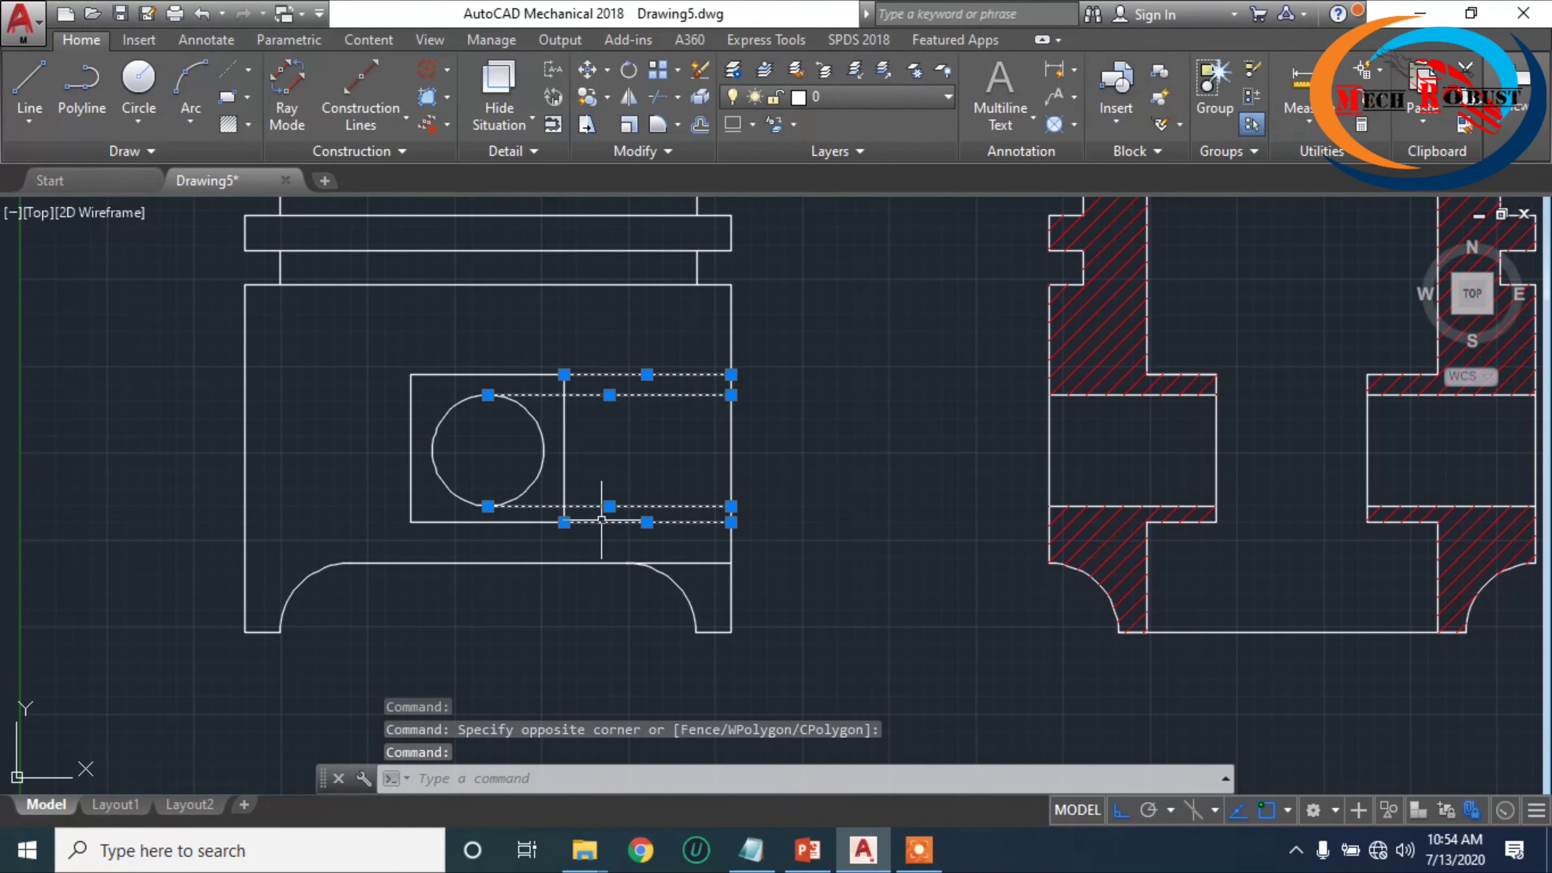
key(Delete)
- Erase the leftover horizontal line above the right skirt arc of the front view
scroll(608, 538, down, 3)
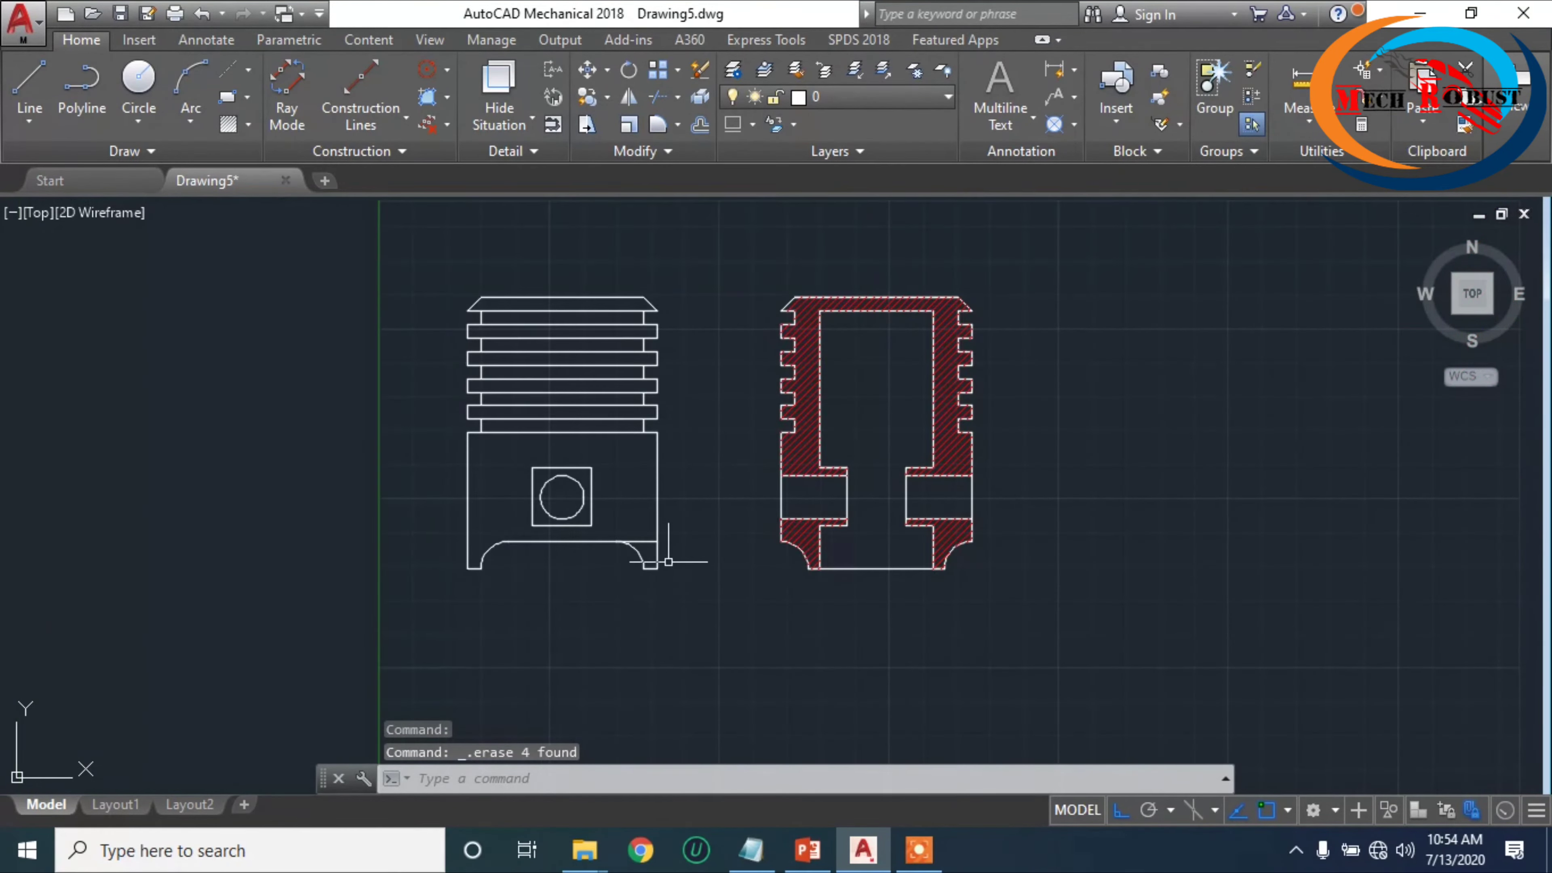
scroll(648, 563, up, 1)
click(635, 532)
key(Delete)
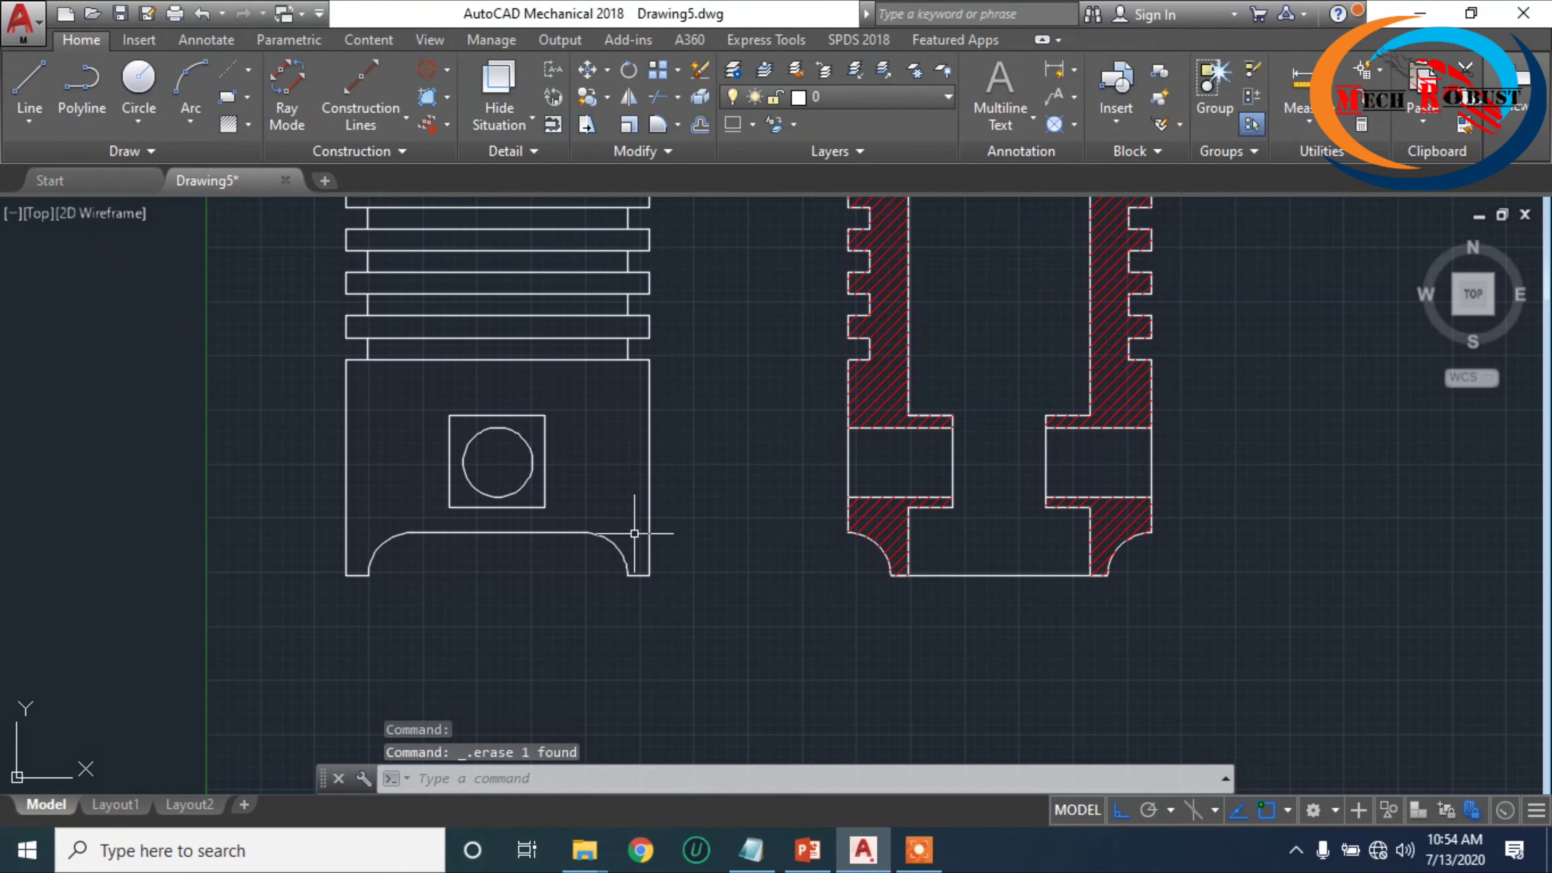
- Draw a vertical projection line straight down from the front view's lower left outer corner
scroll(632, 544, down, 4)
scroll(677, 521, up, 4)
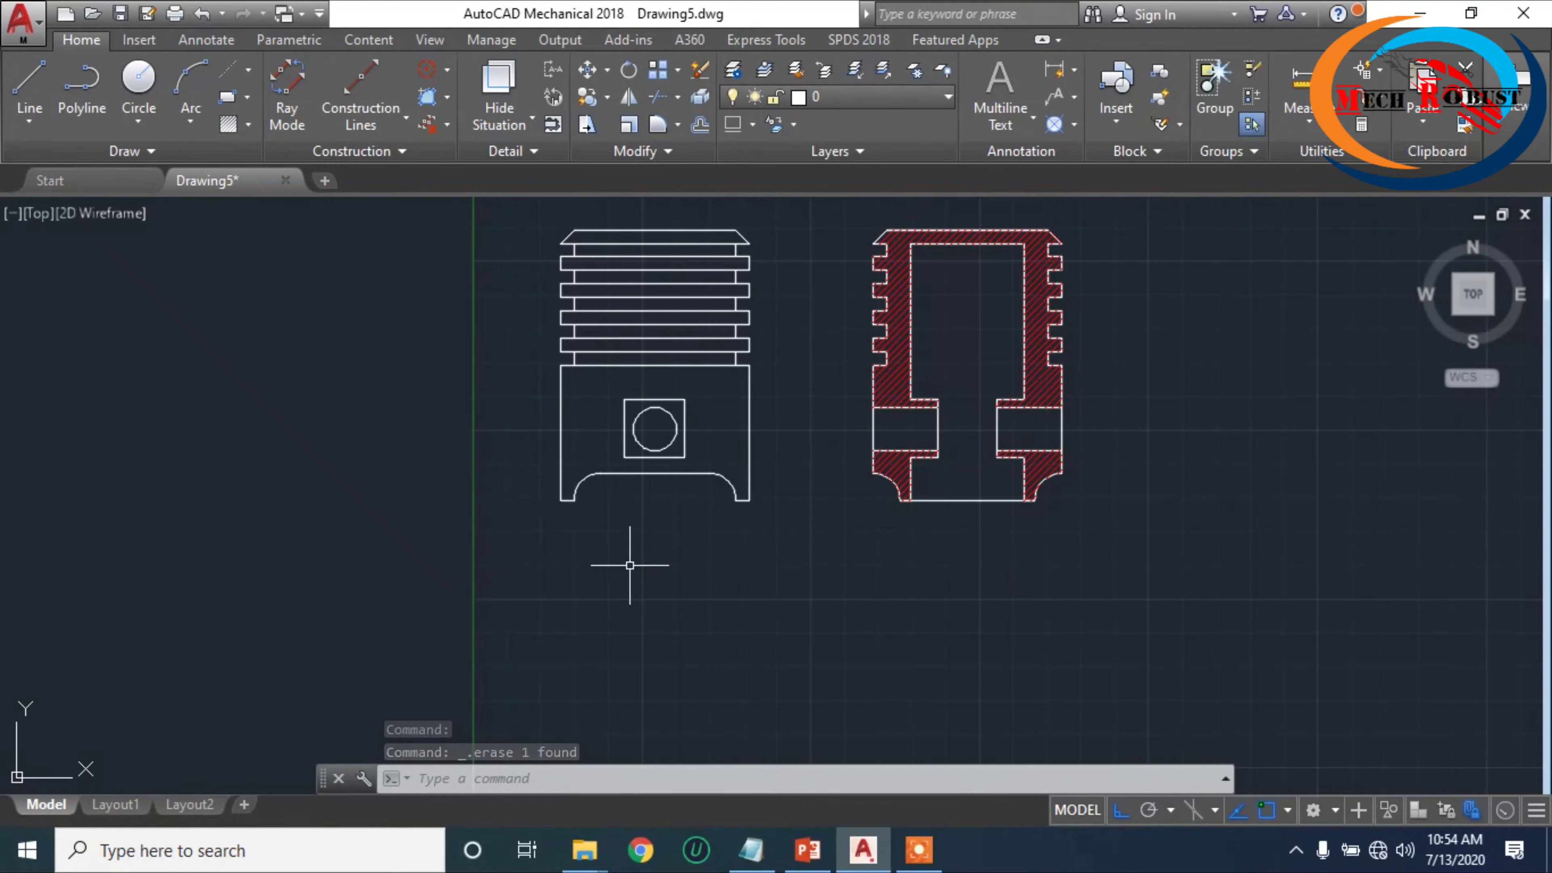
text(l)
key(Return)
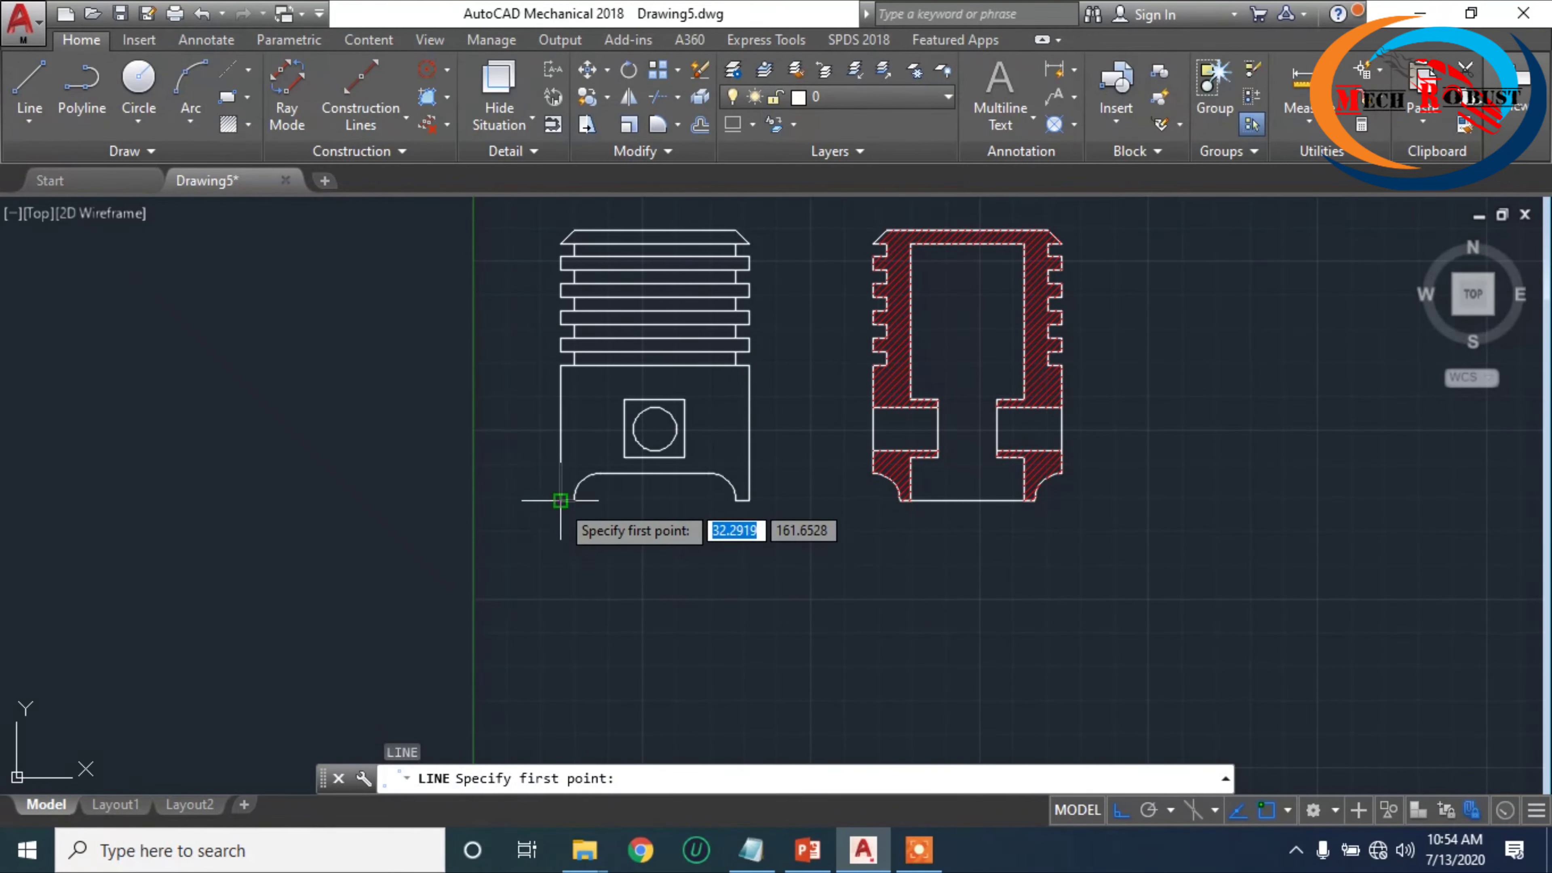
click(561, 499)
scroll(560, 500, down, 1)
scroll(522, 612, down, 2)
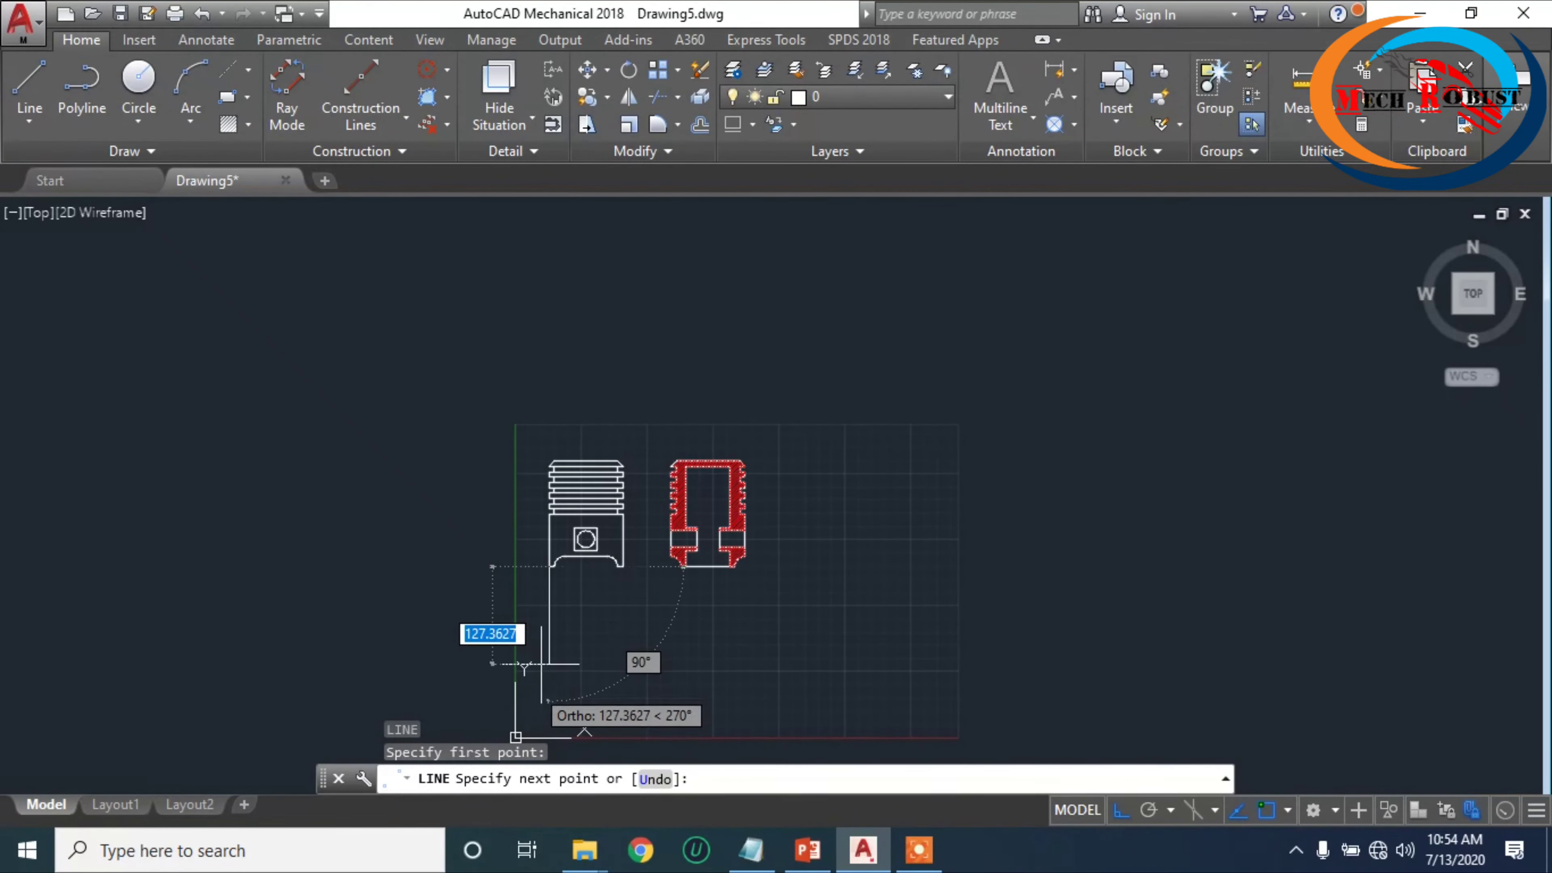
scroll(541, 663, up, 5)
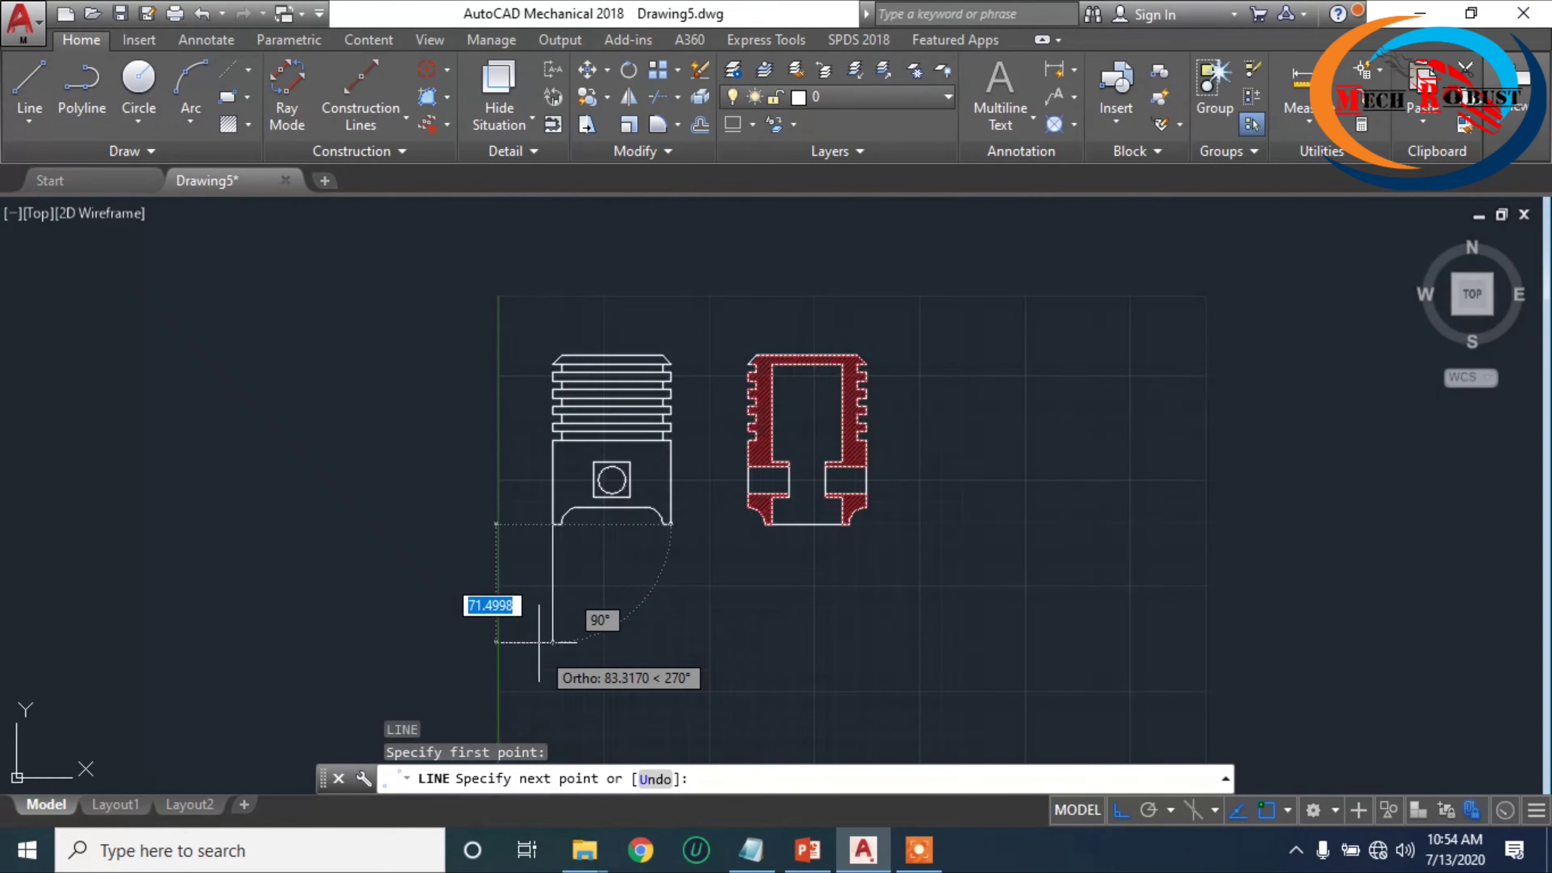
click(548, 596)
key(Return)
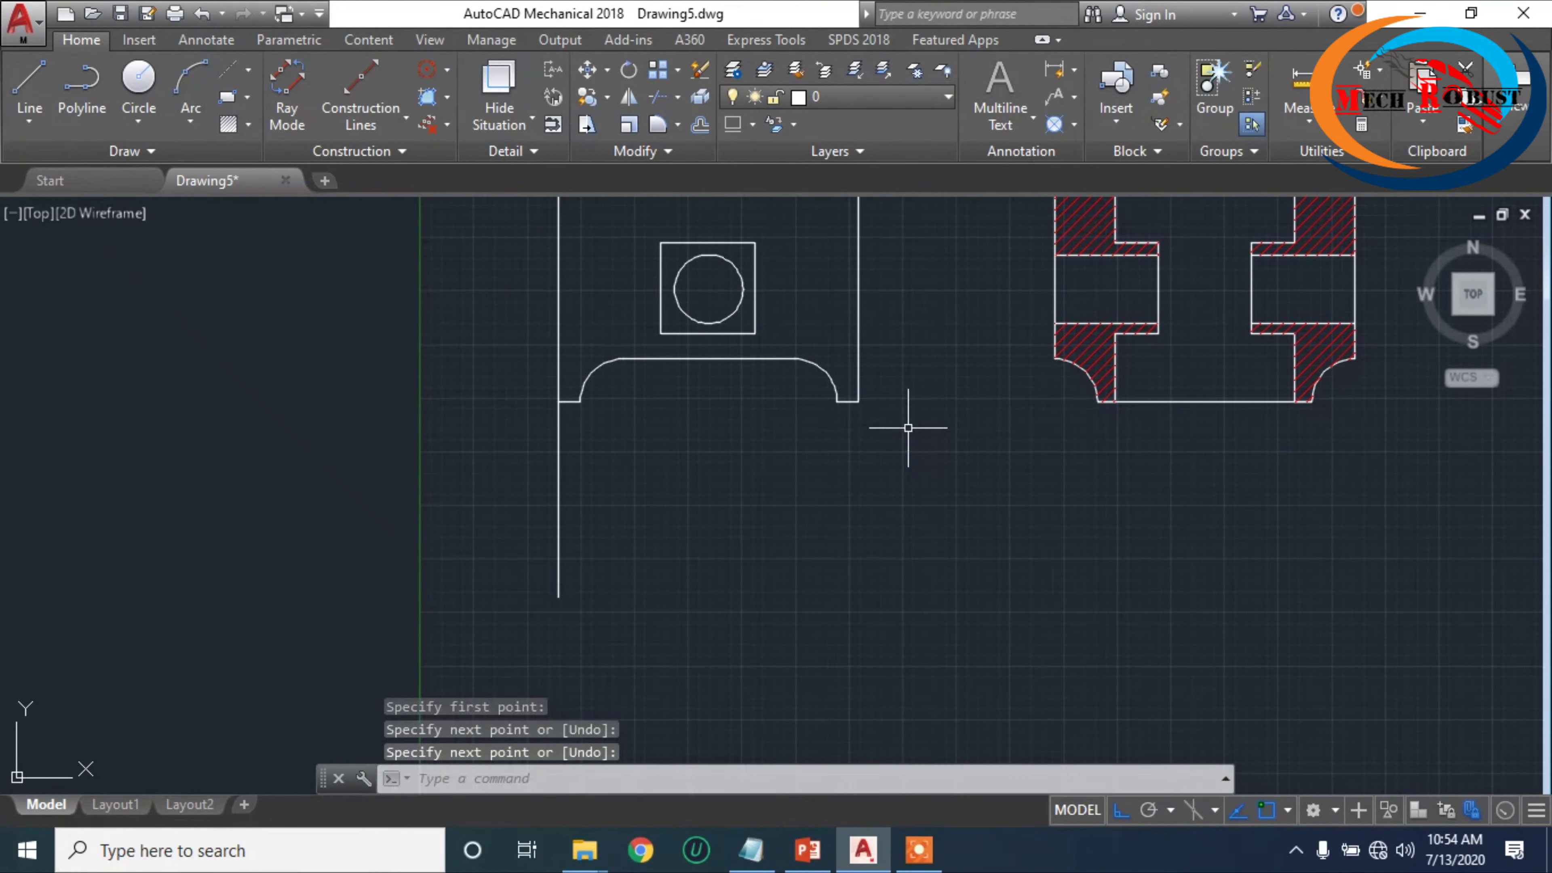
- Draw a vertical projection line straight down from the front view's lower right outer corner
key(Return)
click(857, 404)
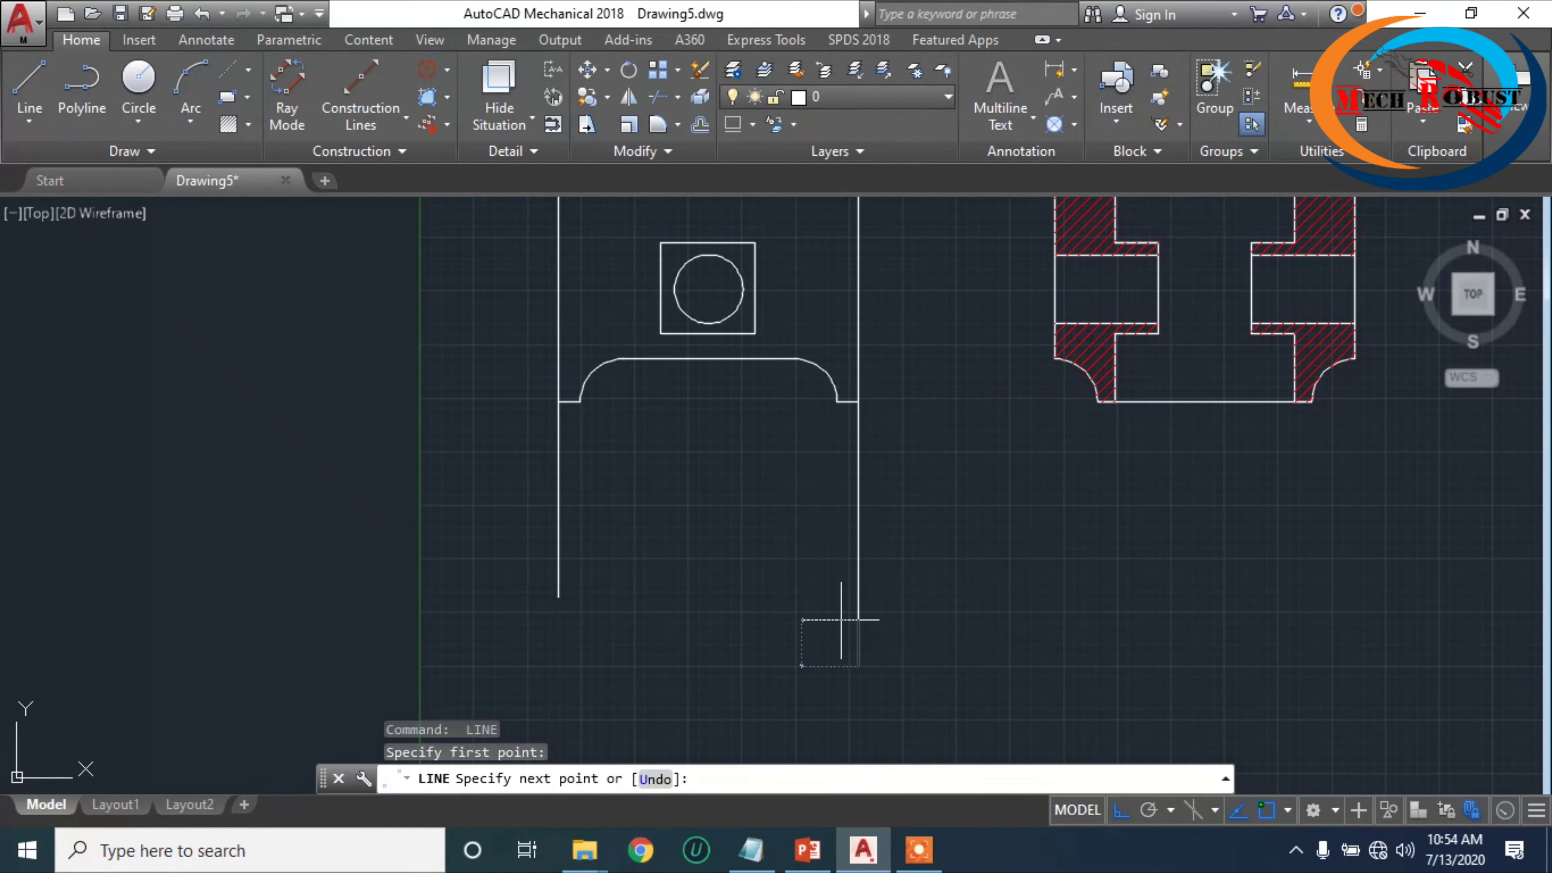
click(853, 667)
key(Escape)
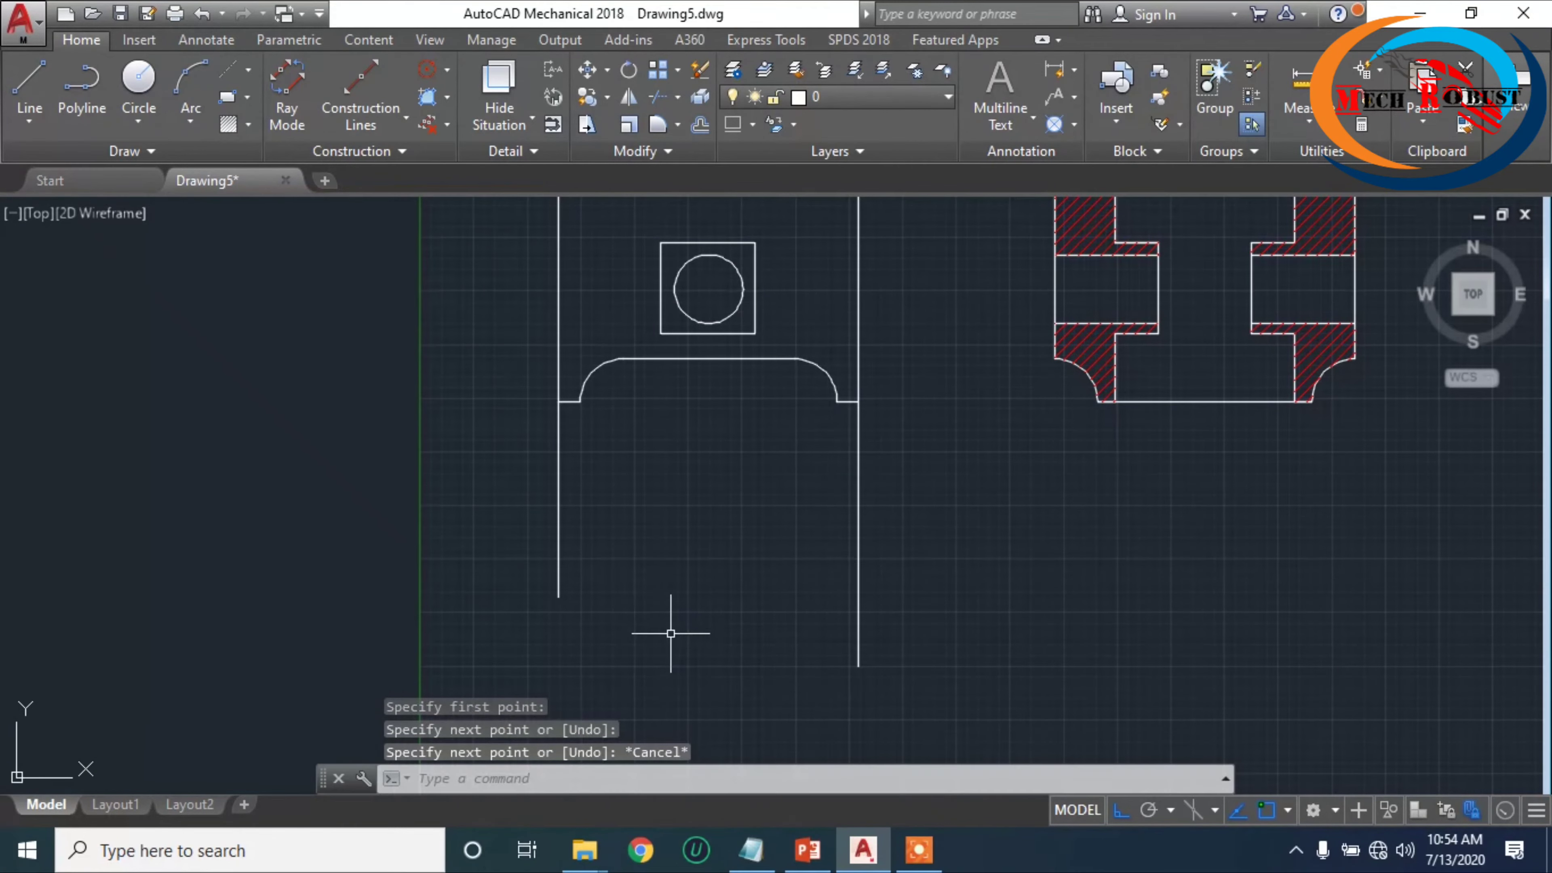
- Draw a vertical centre line downward from the midpoint of the skirt cutout's horizontal edge
key(Return)
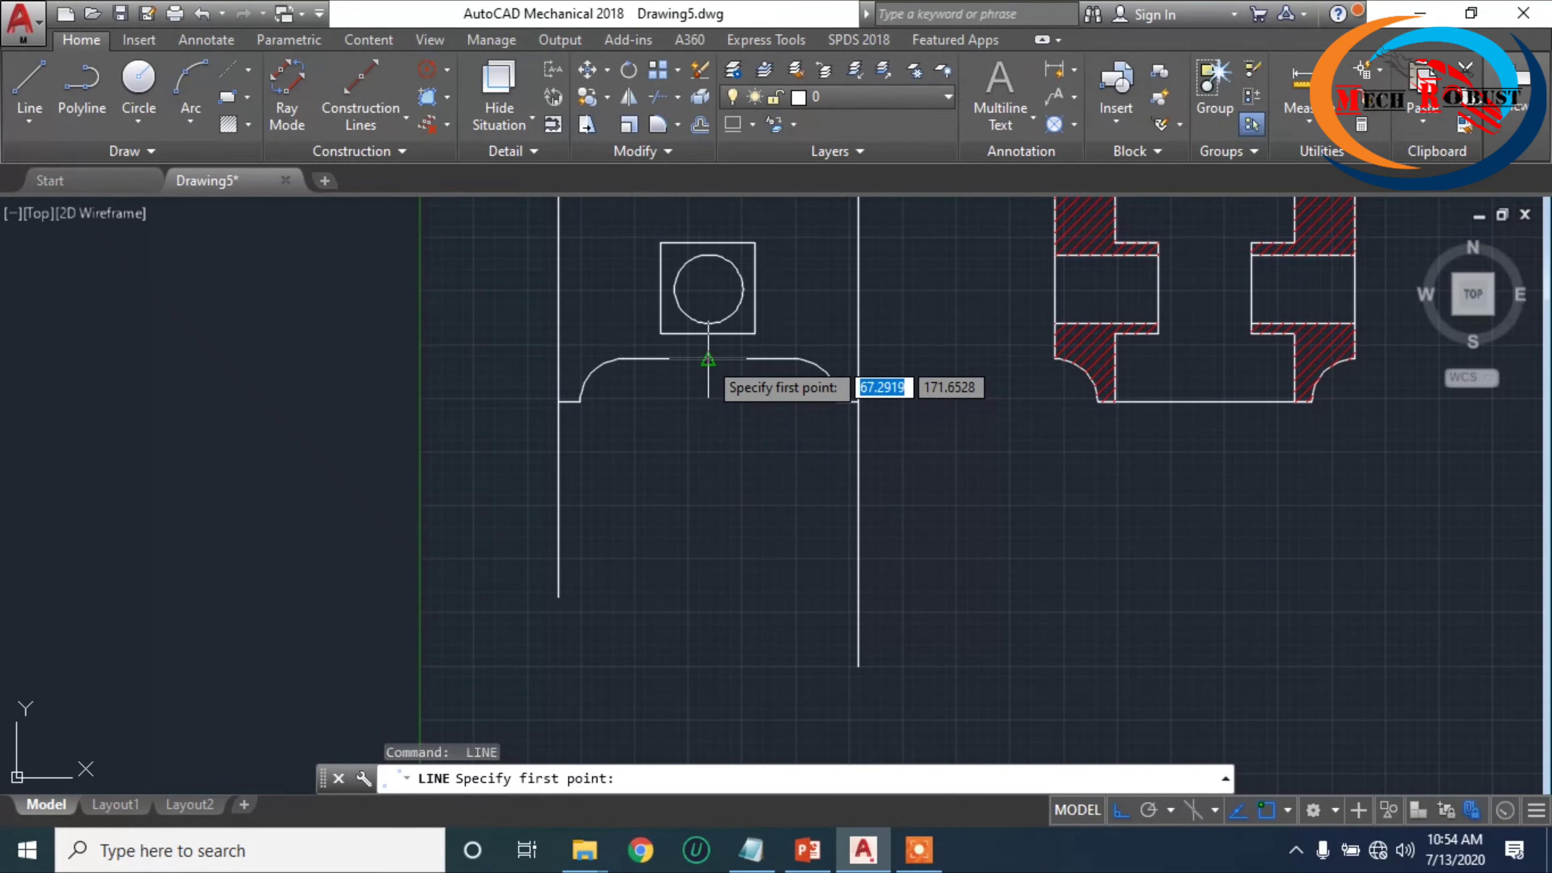
click(707, 358)
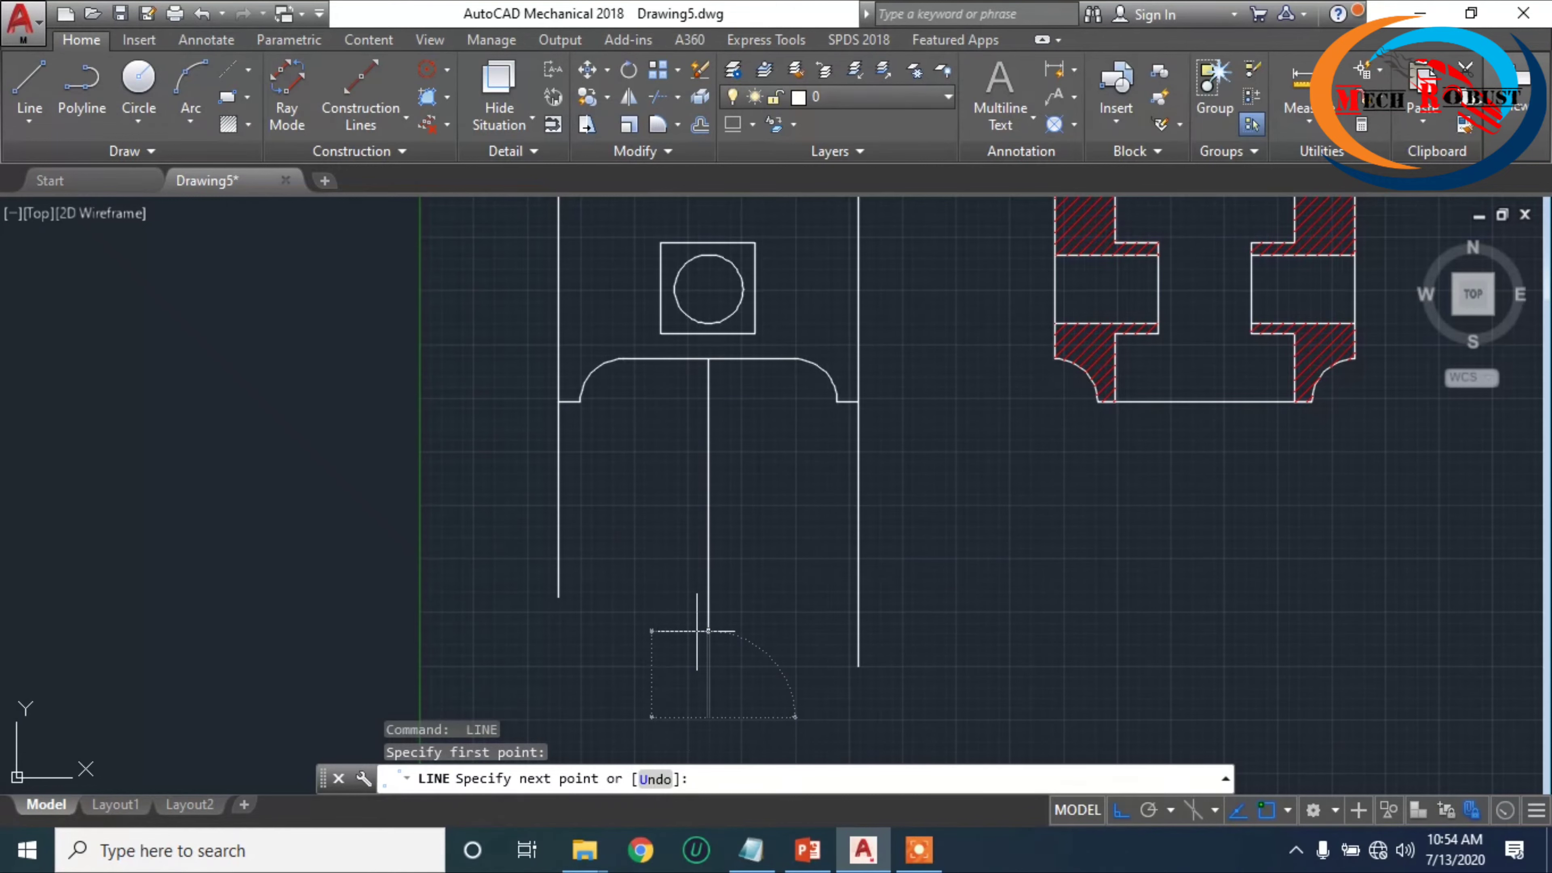
key(Escape)
scroll(703, 550, down, 4)
scroll(738, 553, up, 1)
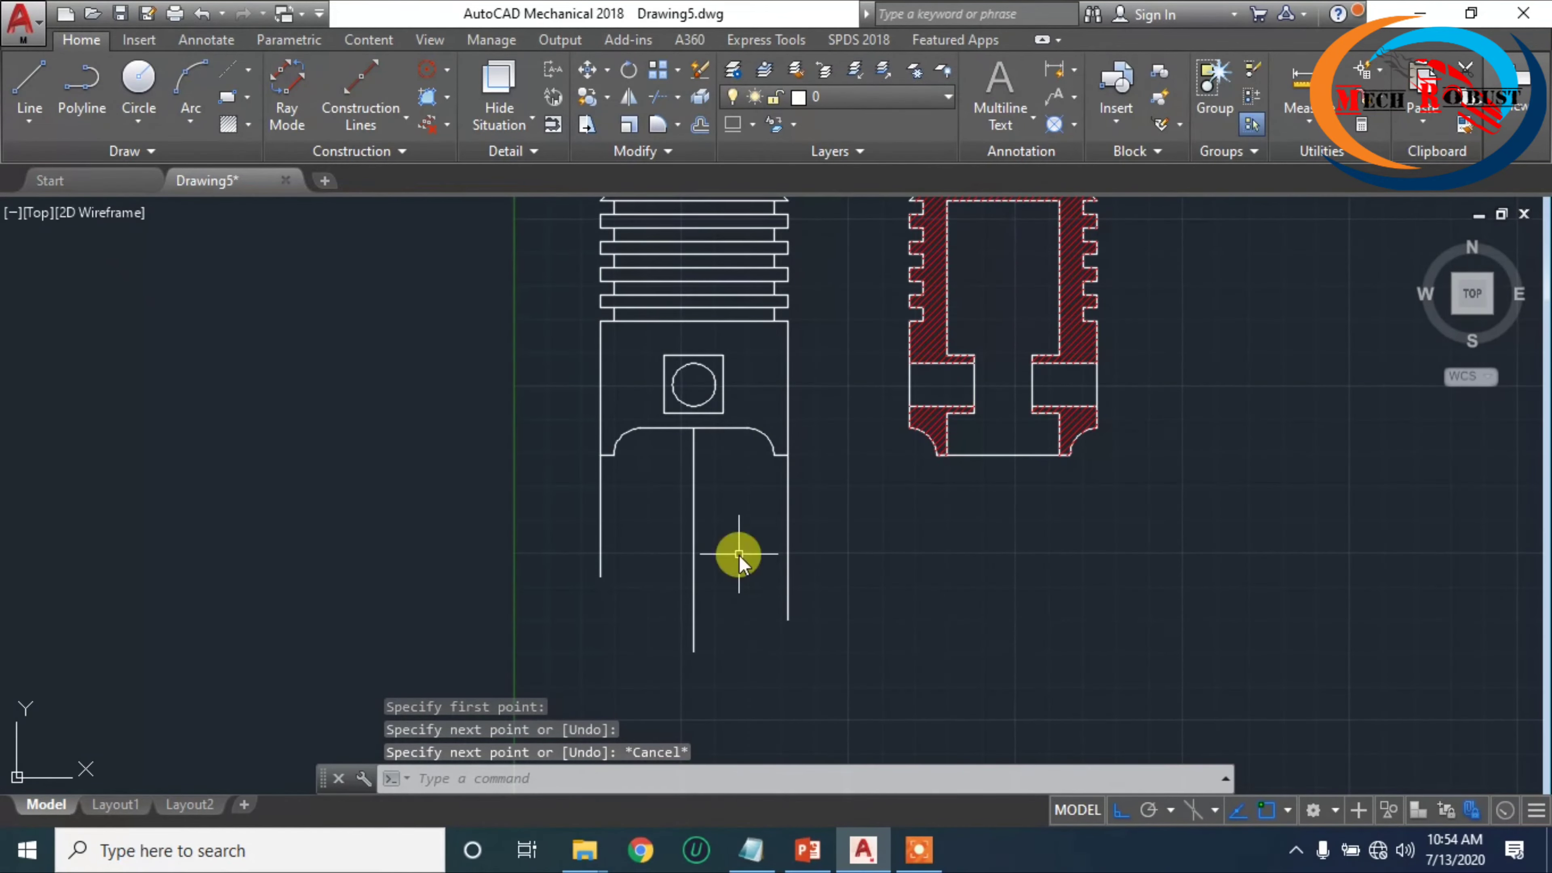
- Try a circle centred on the centre line that reaches the left projection line's lower end, and undo it
text(c)
key(Return)
click(693, 597)
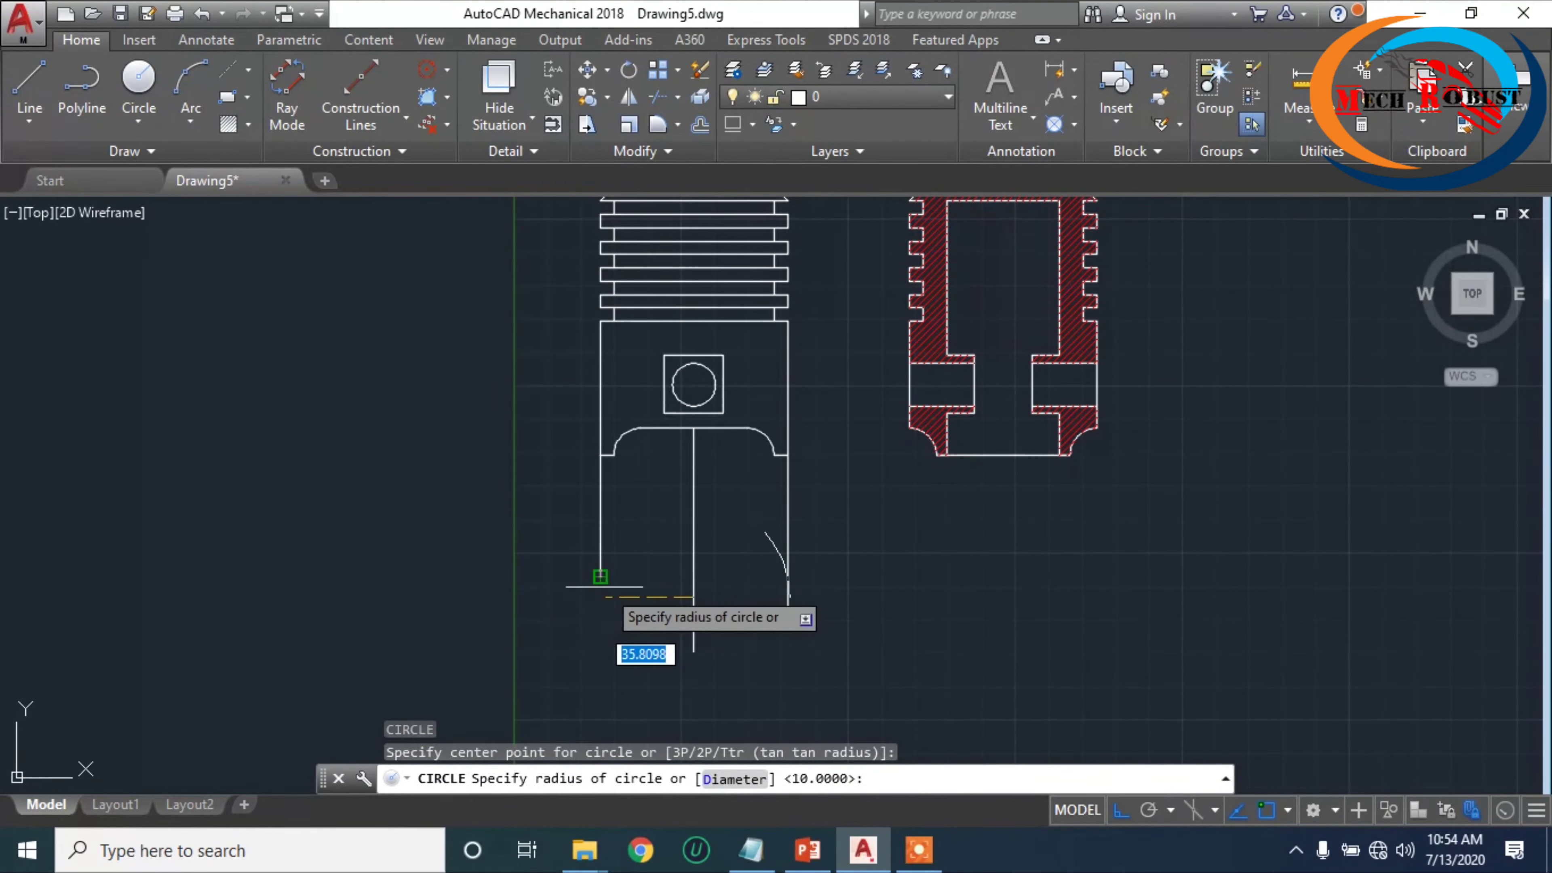
click(601, 577)
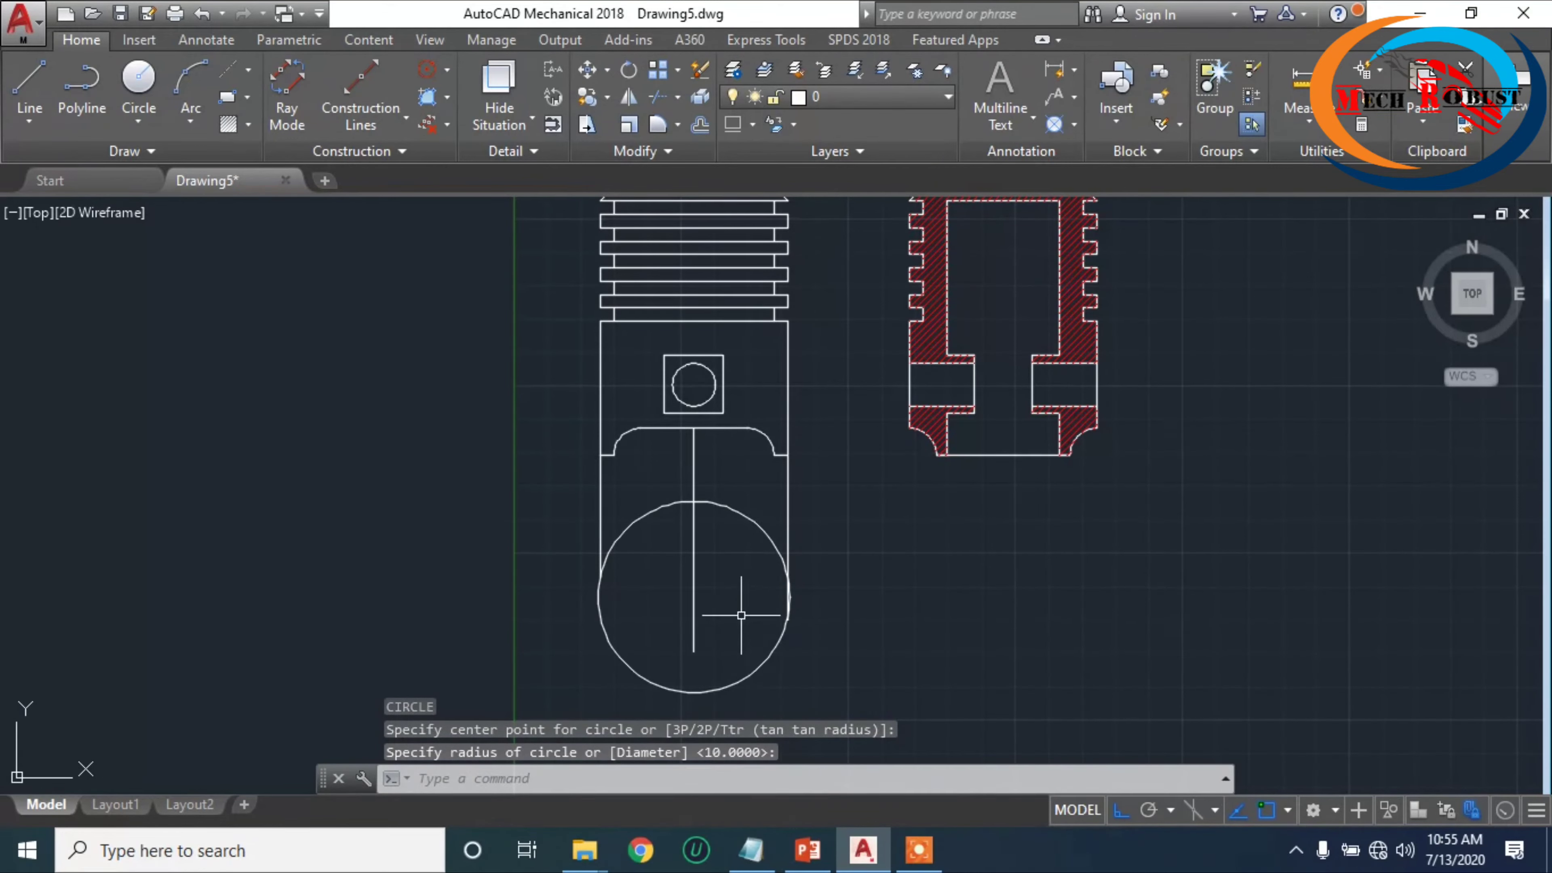
key(ctrl+z)
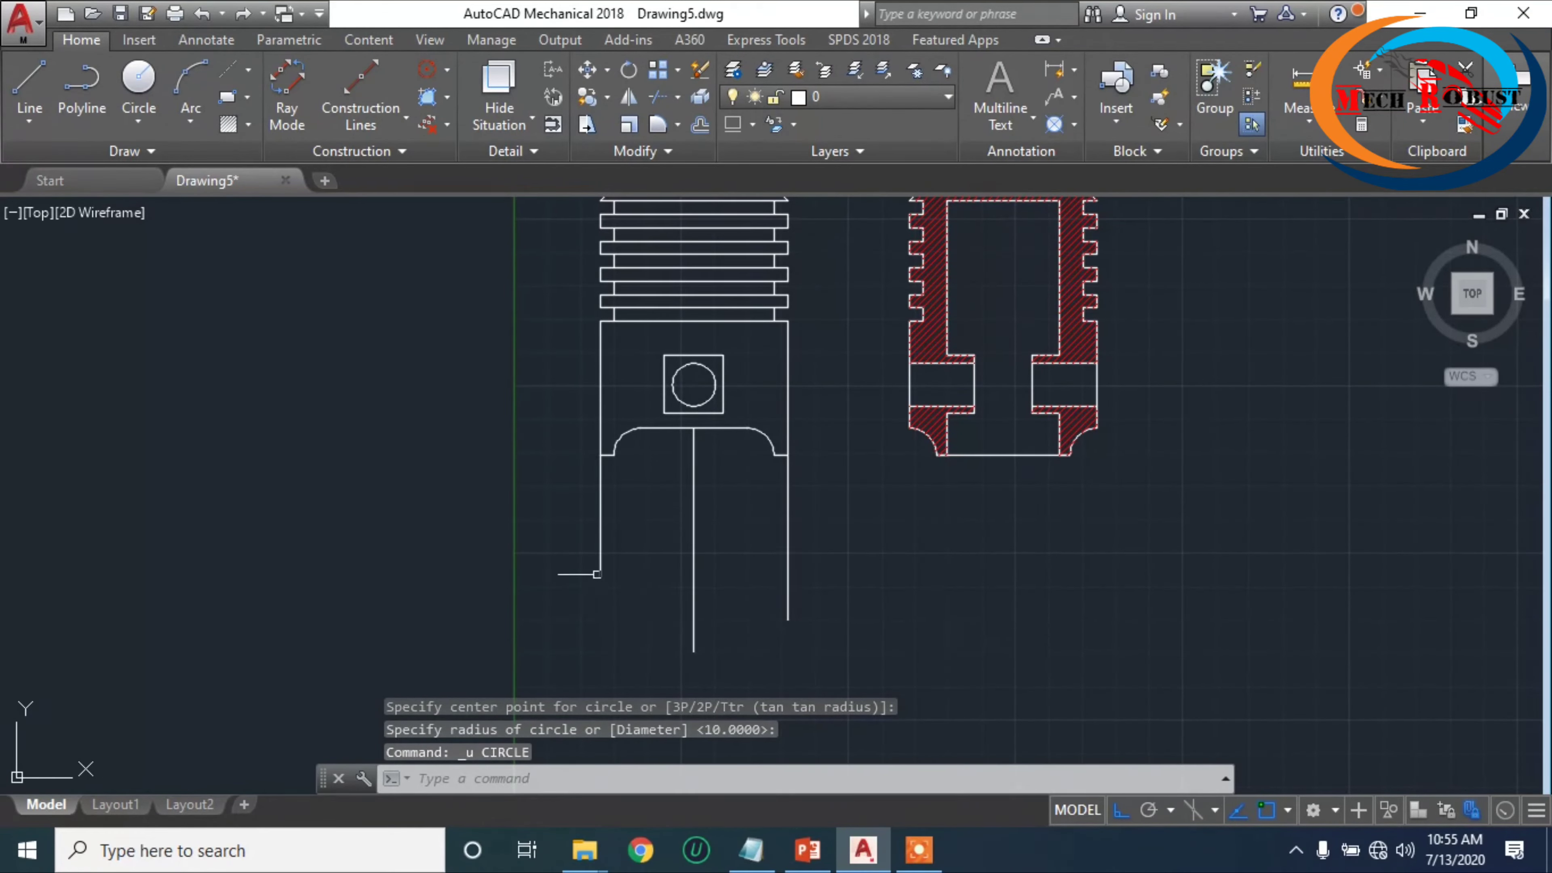
- Extend the left projection line farther down with a vertical line from its lower end
text(l)
key(Return)
scroll(681, 566, down, 4)
scroll(666, 587, up, 4)
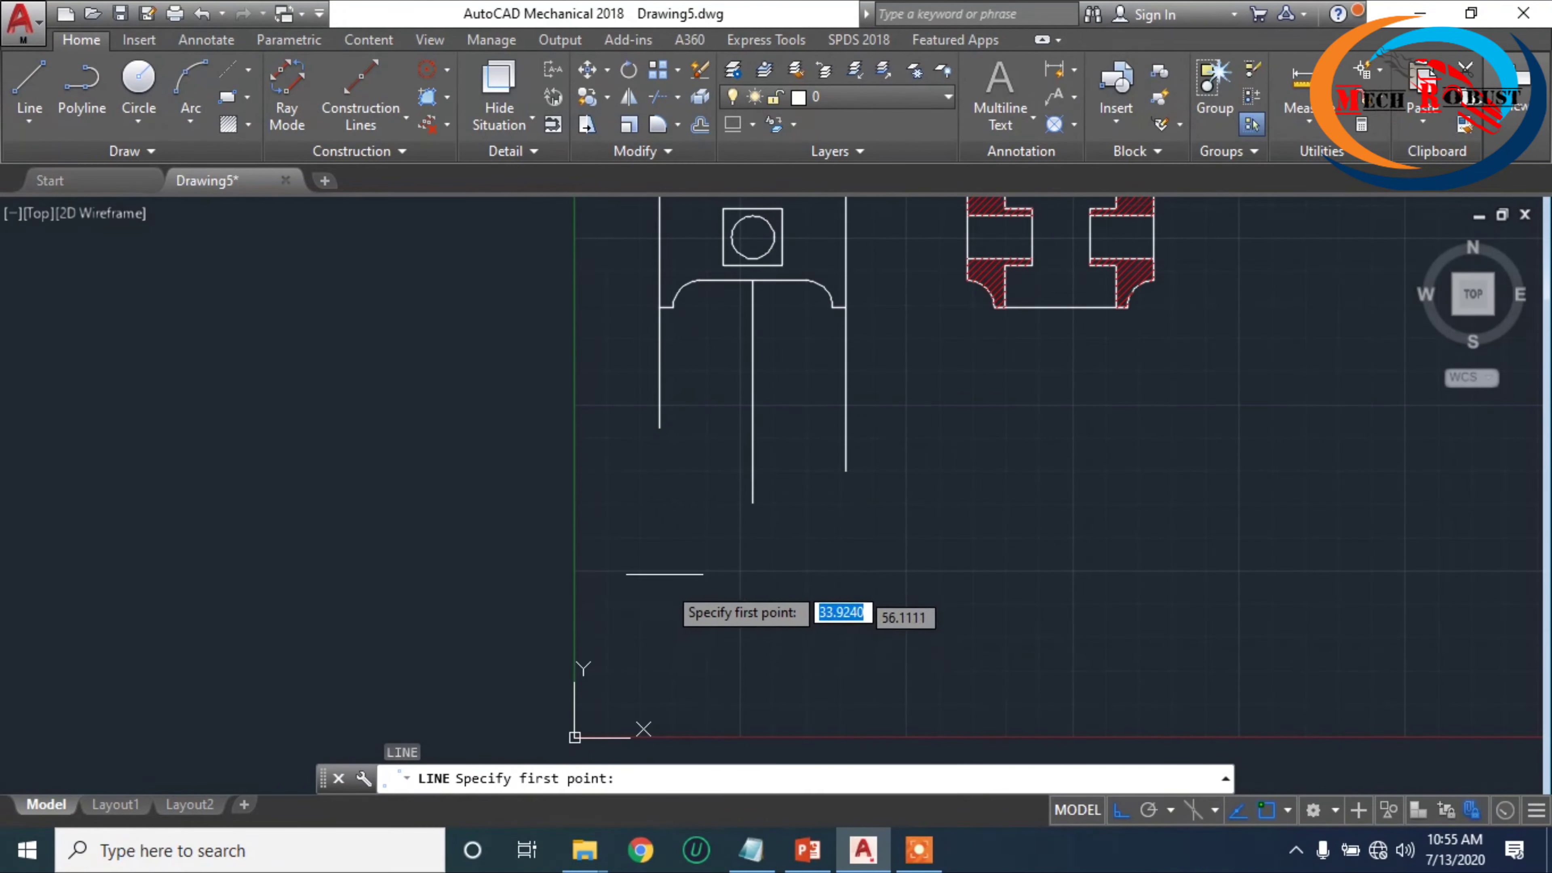
click(660, 426)
click(659, 618)
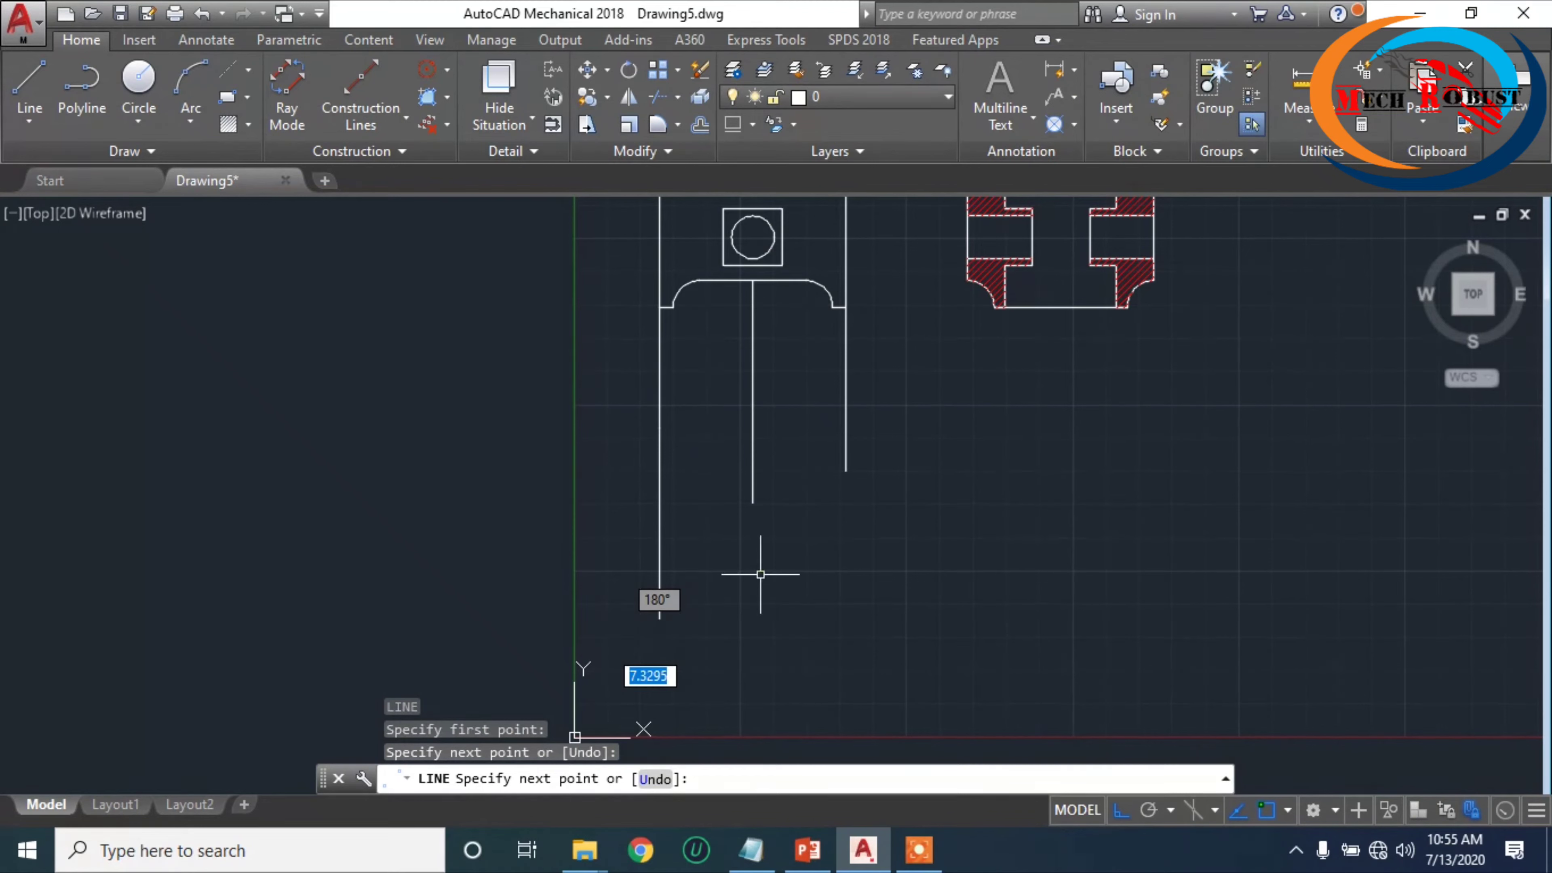
key(Return)
- Extend the centre line and the right projection line farther down with vertical lines from their lower ends
key(Return)
click(753, 497)
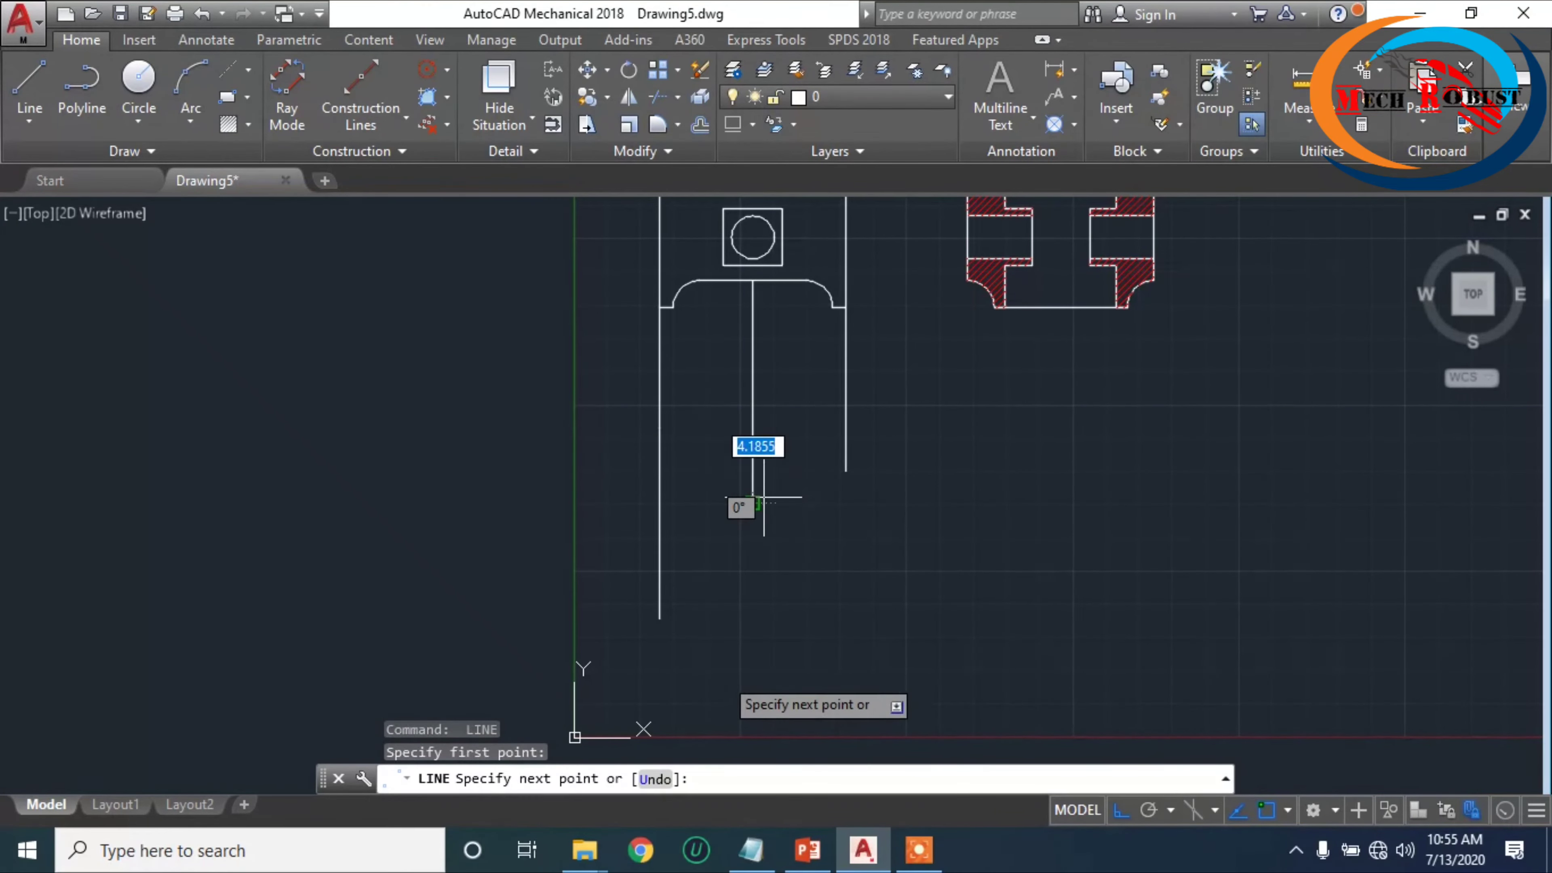
click(724, 718)
key(Return)
key(Return)
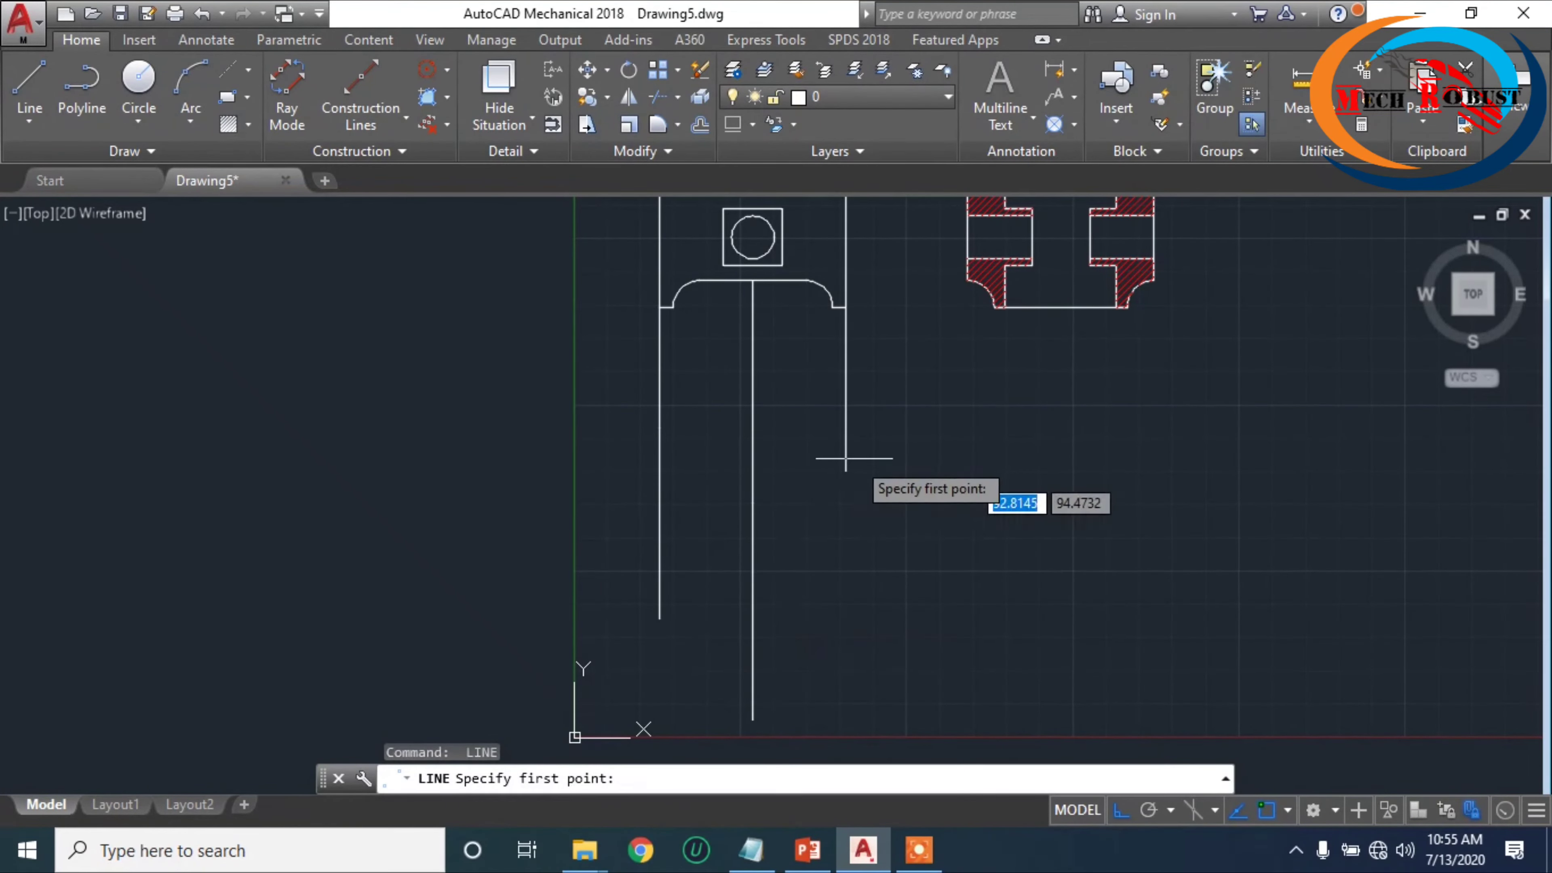
click(845, 471)
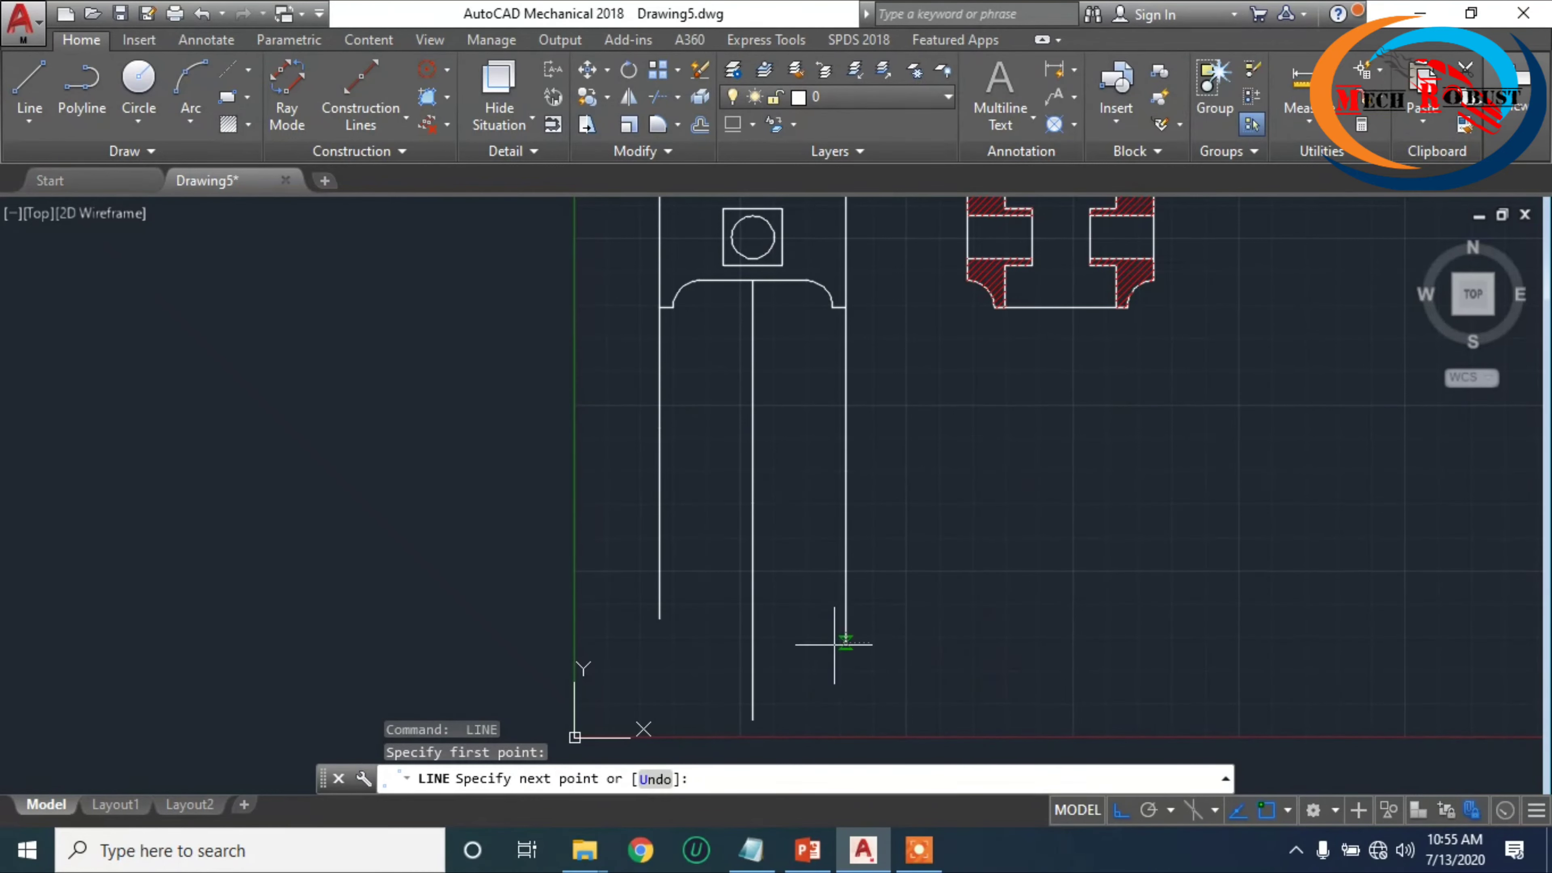
click(846, 642)
key(Return)
- Draw the piston's top-view circle centred on the centre line, with its radius reaching the left outer projection line
text(c)
key(Return)
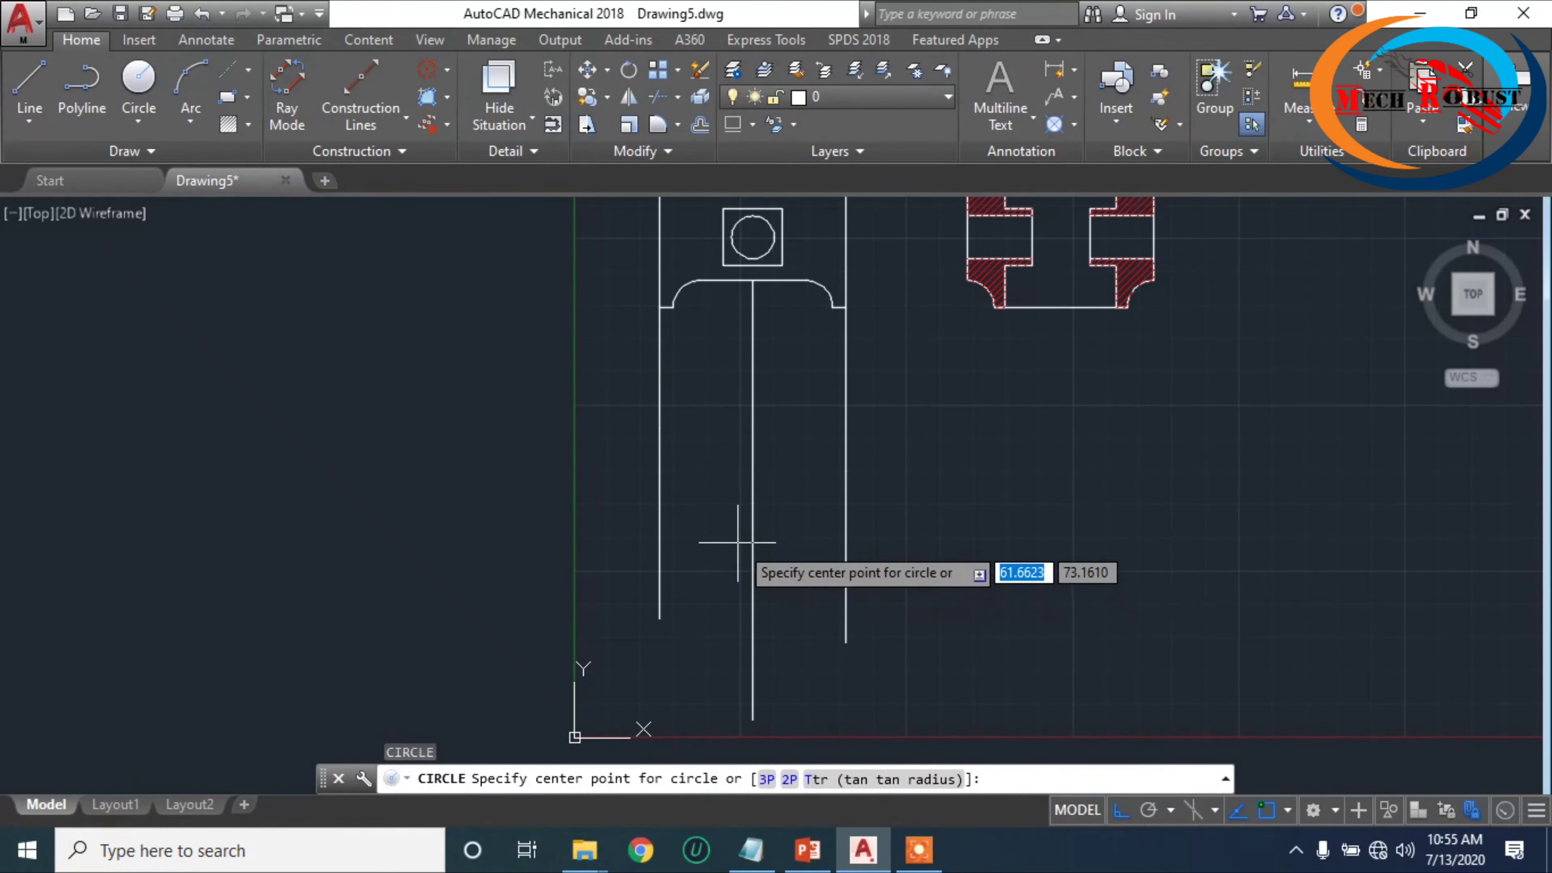
click(752, 532)
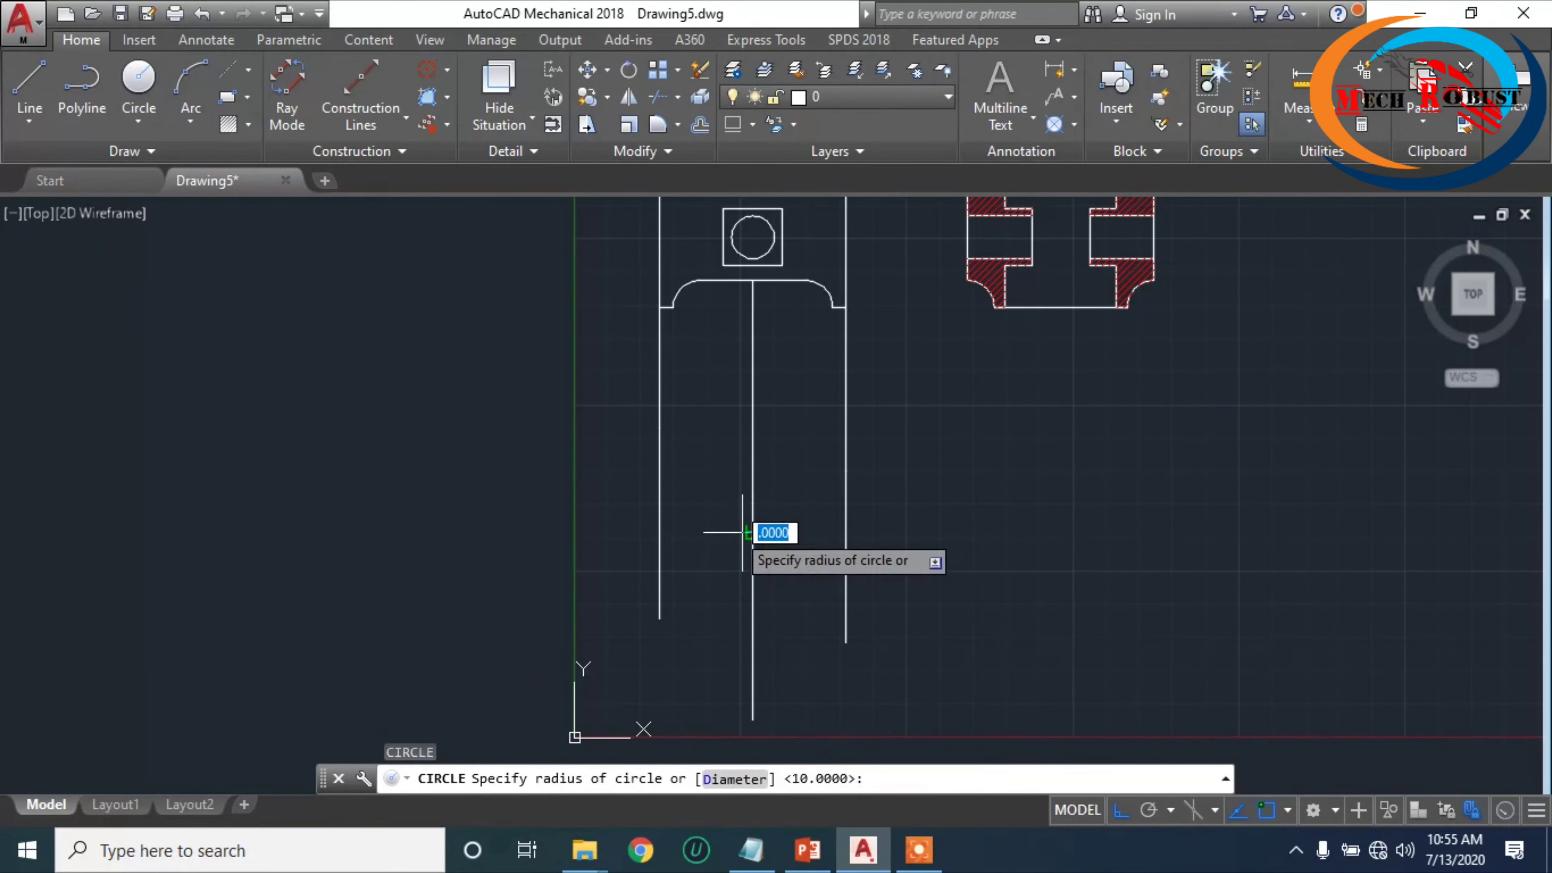
click(660, 527)
key(Return)
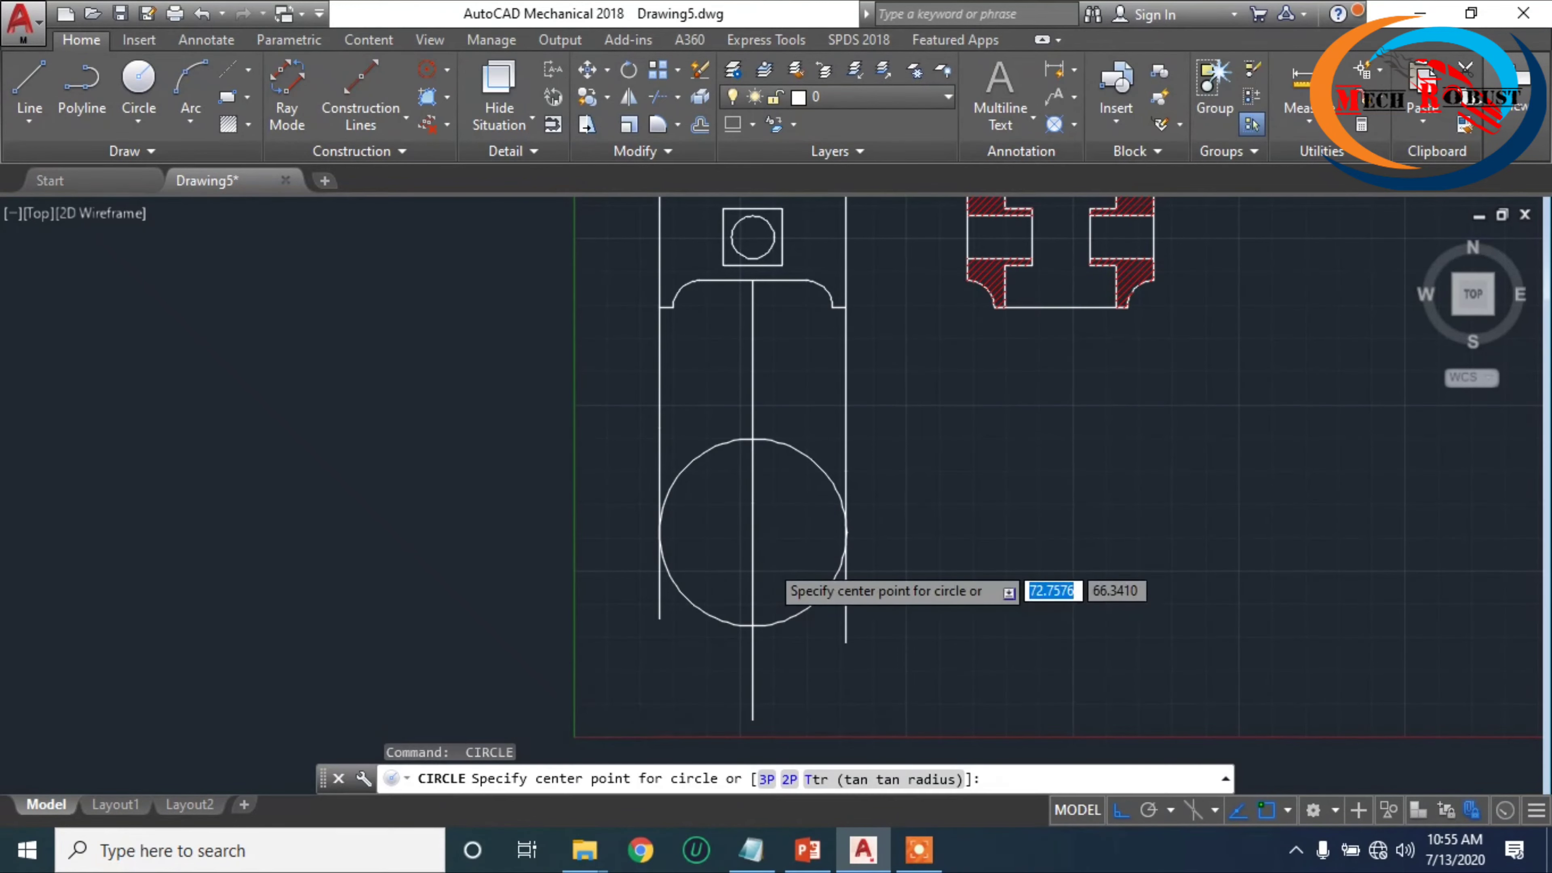
scroll(789, 474, down, 4)
scroll(788, 473, up, 4)
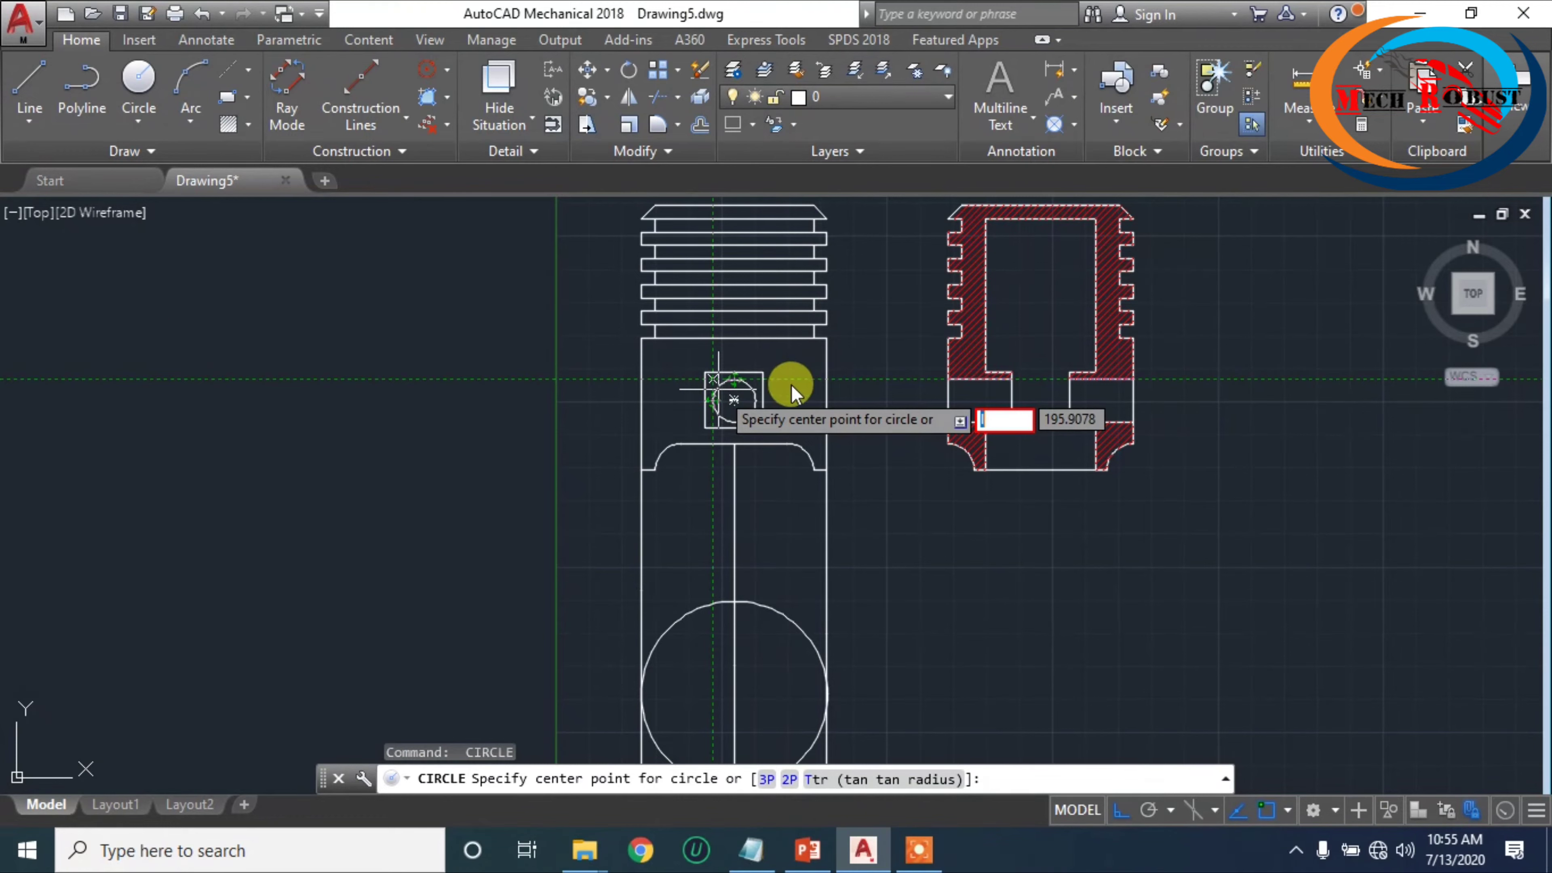
key(Escape)
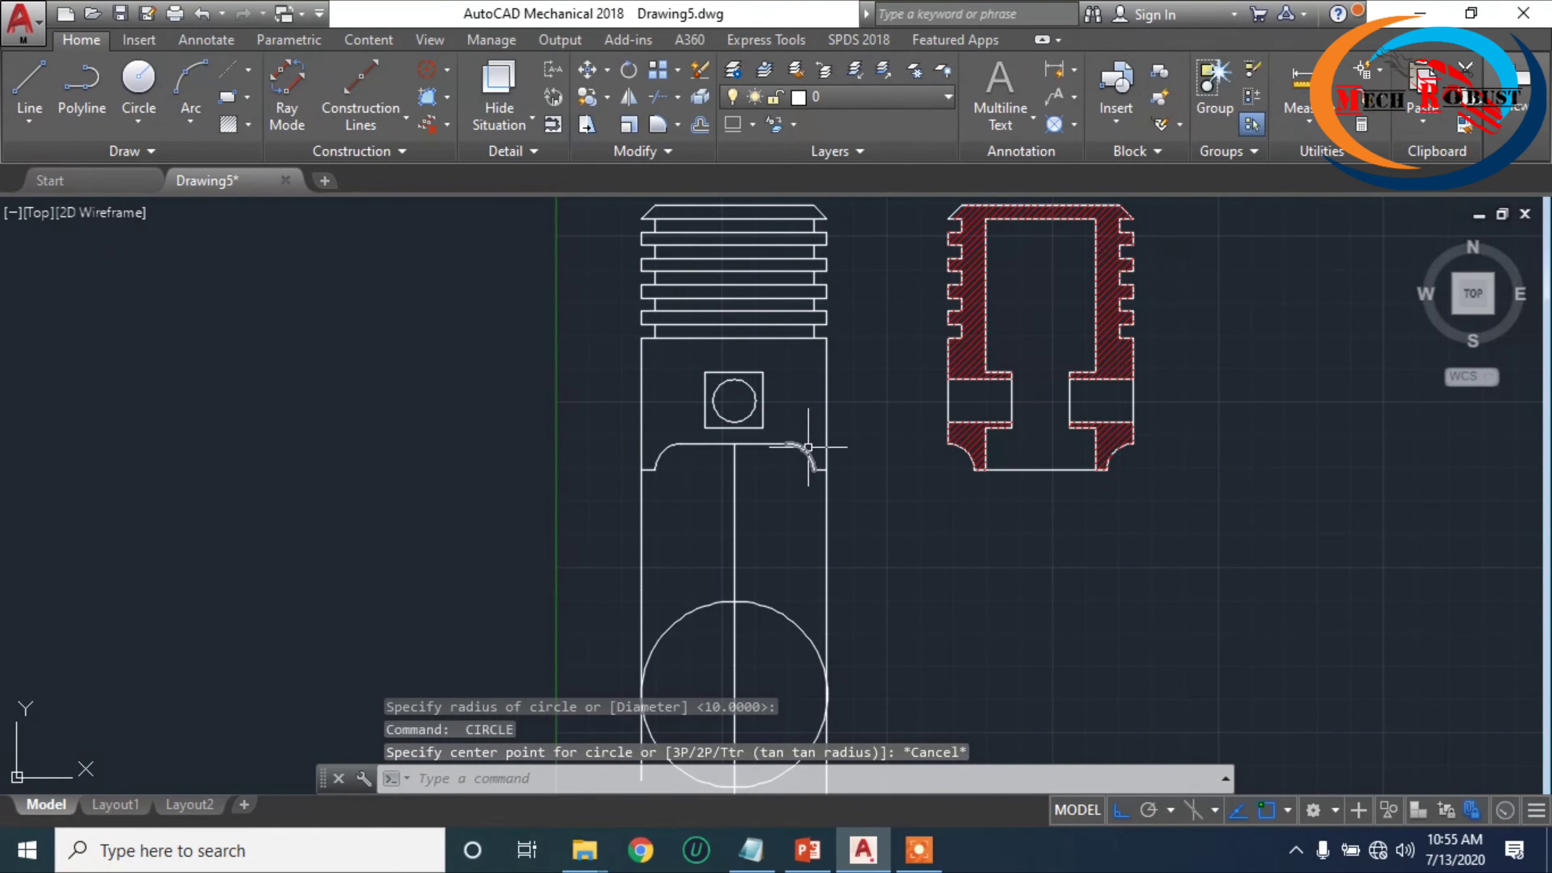
- Draw a vertical projection line from the left skirt arc's lower end down past the circle, level with the centre line's end
click(807, 448)
text(l)
key(Return)
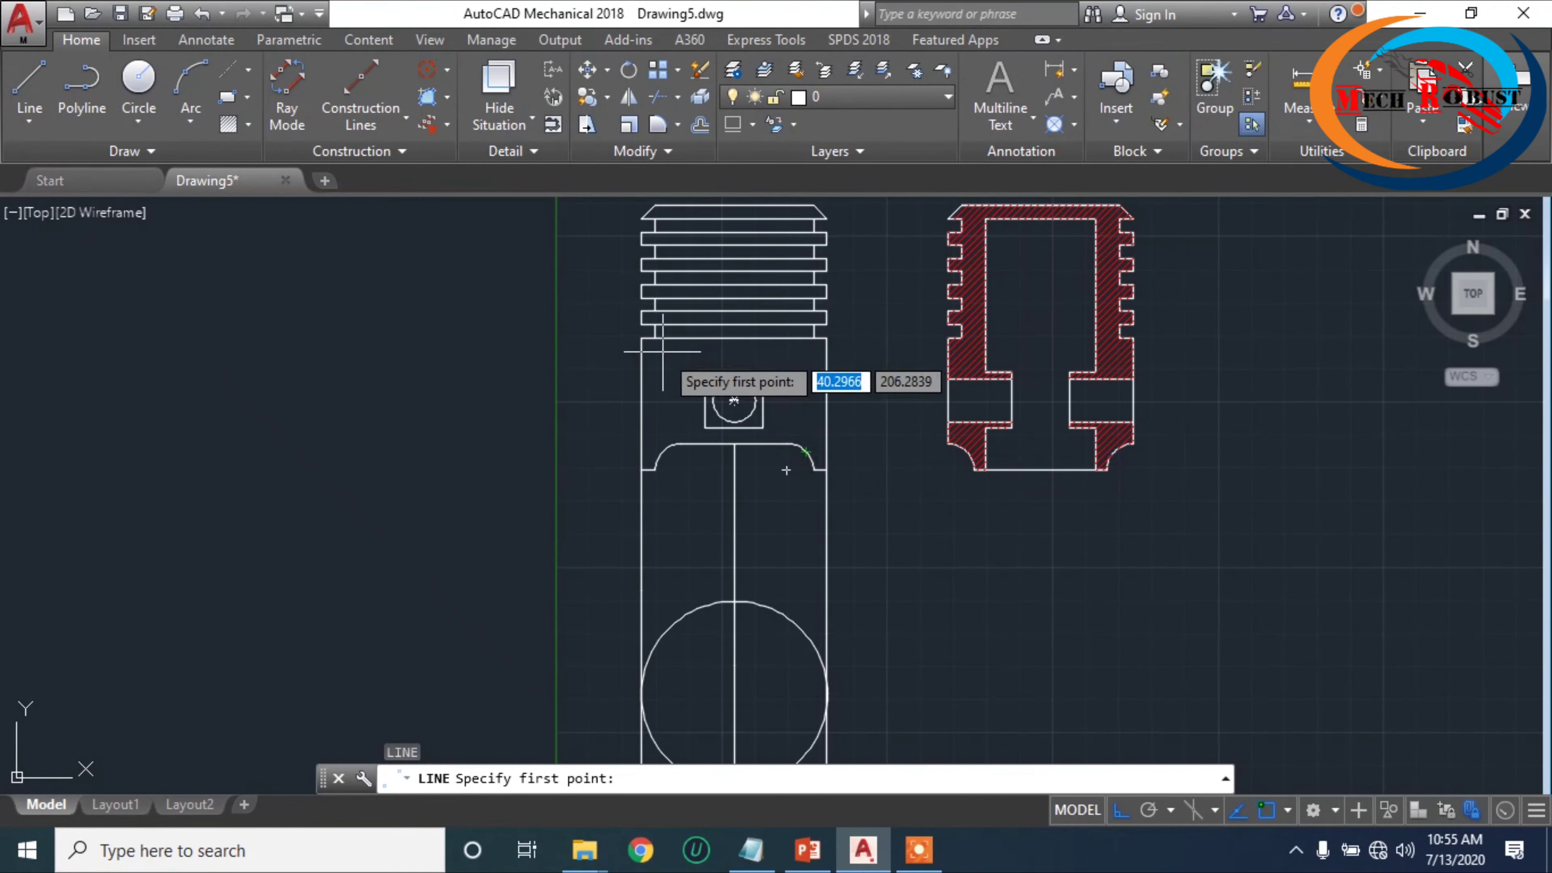
click(655, 469)
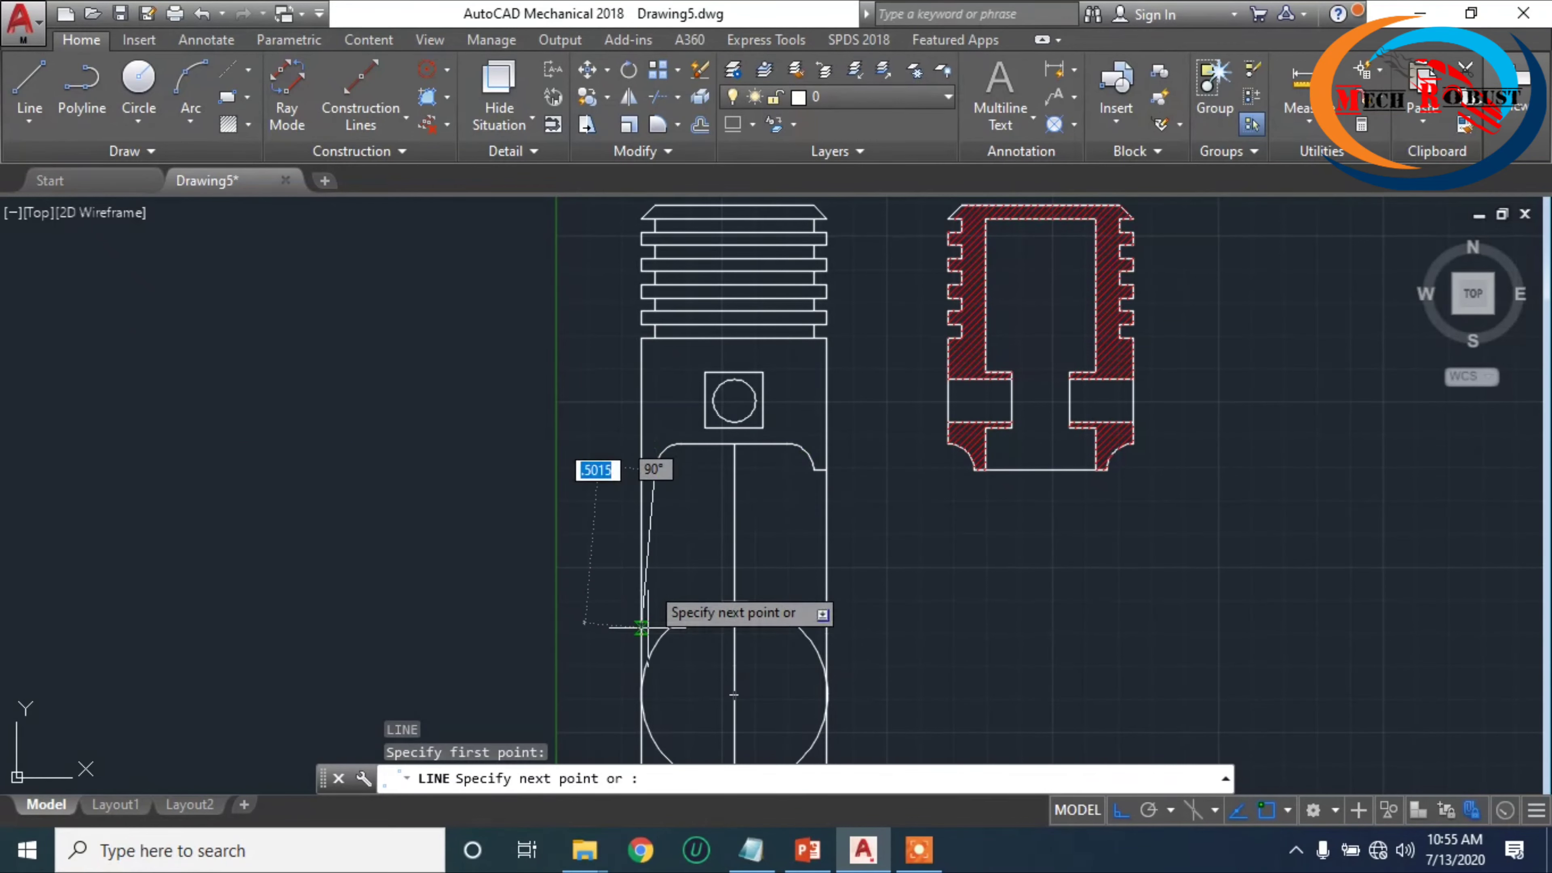
scroll(688, 527, down, 6)
scroll(688, 527, up, 4)
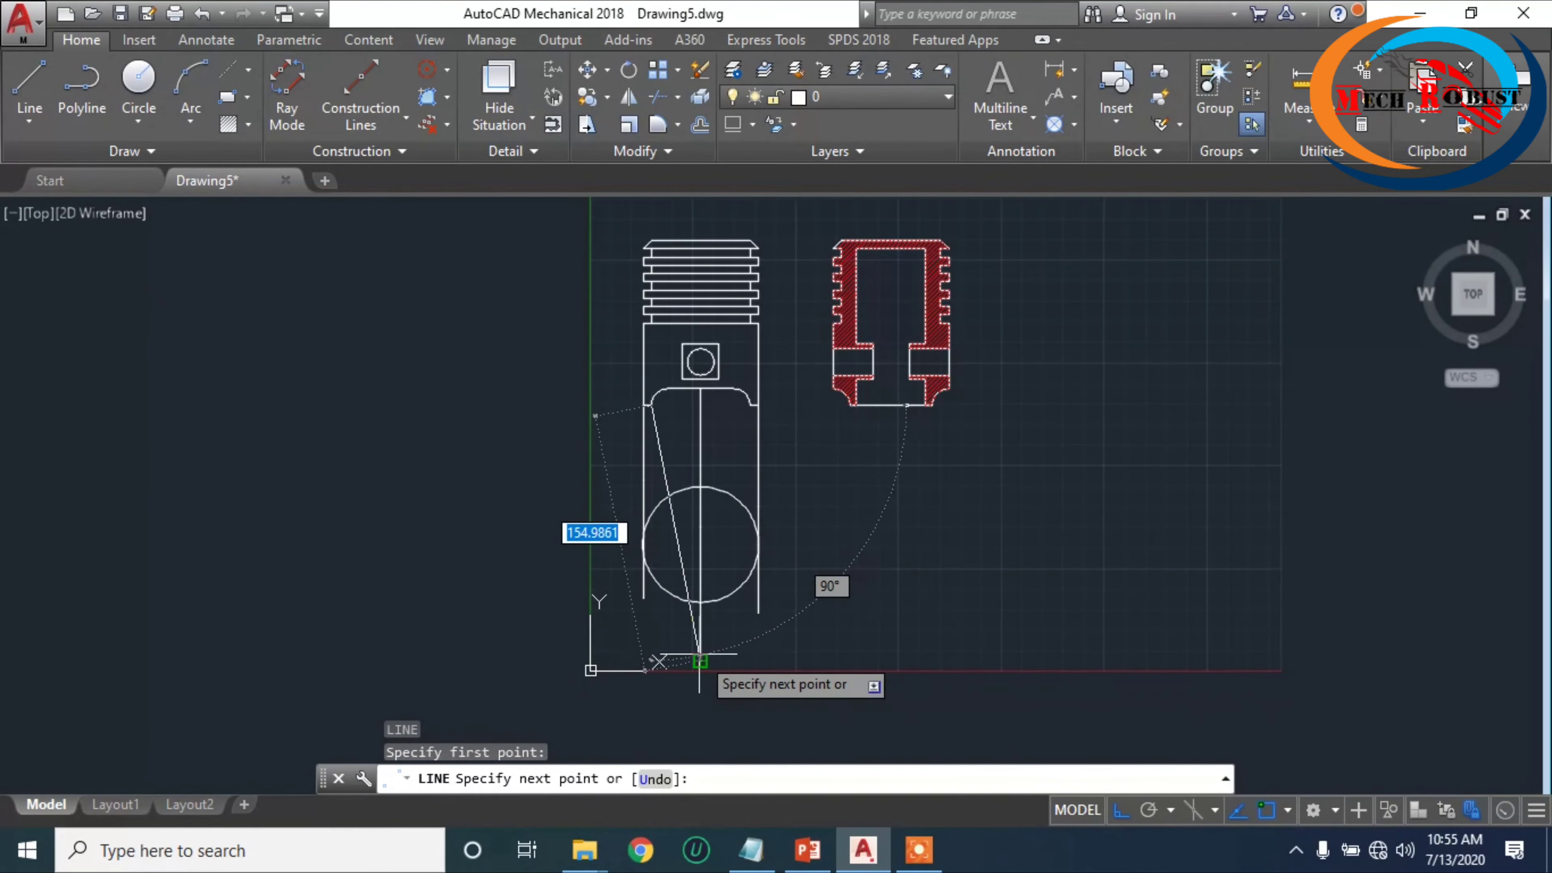
click(700, 661)
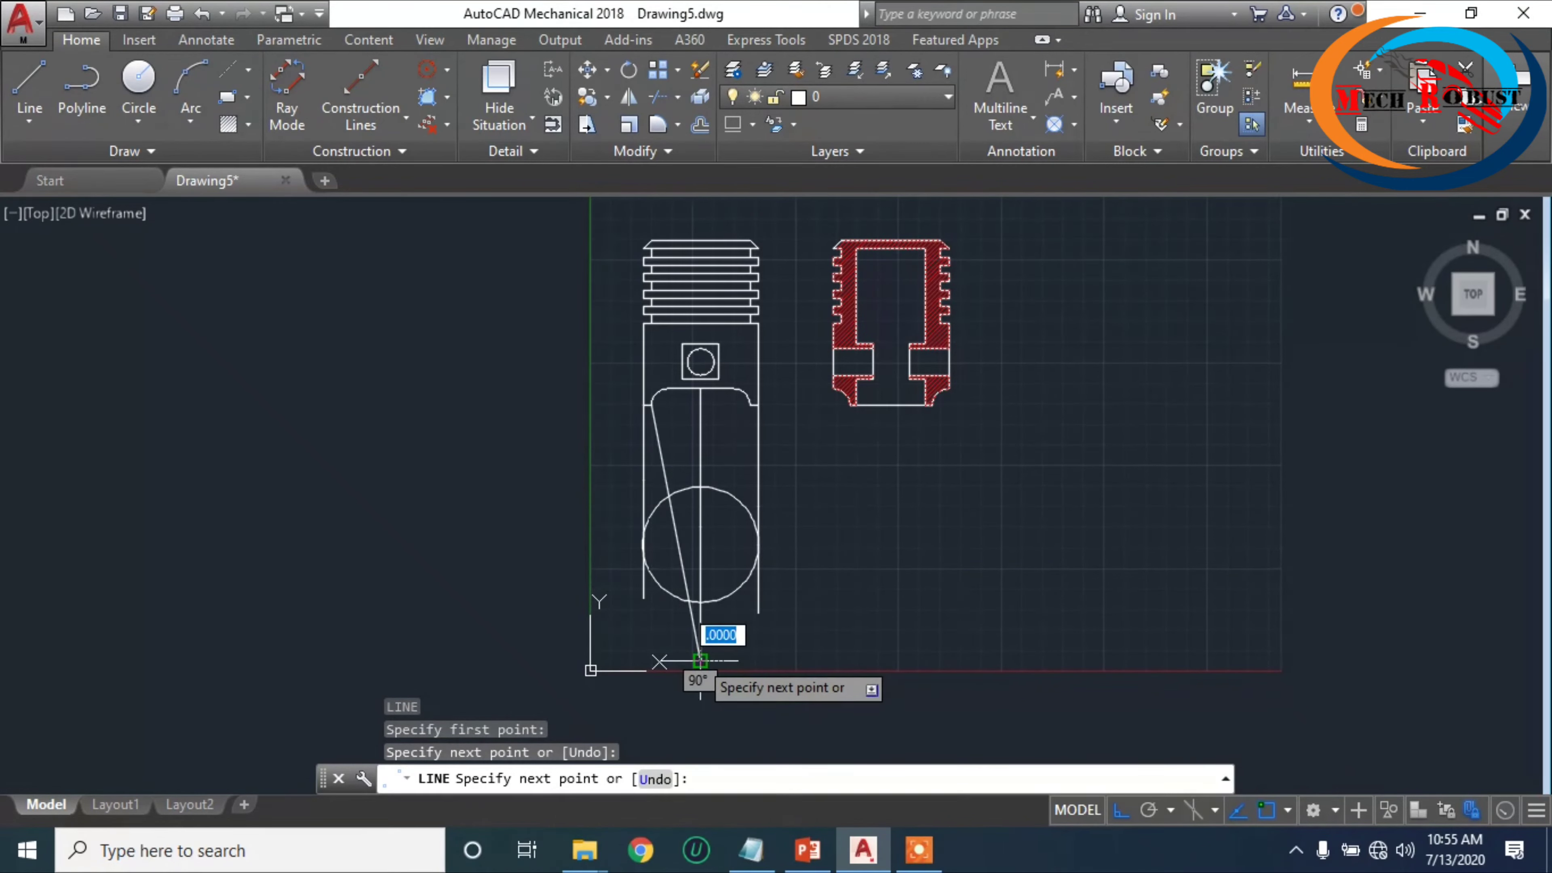
key(ctrl+z)
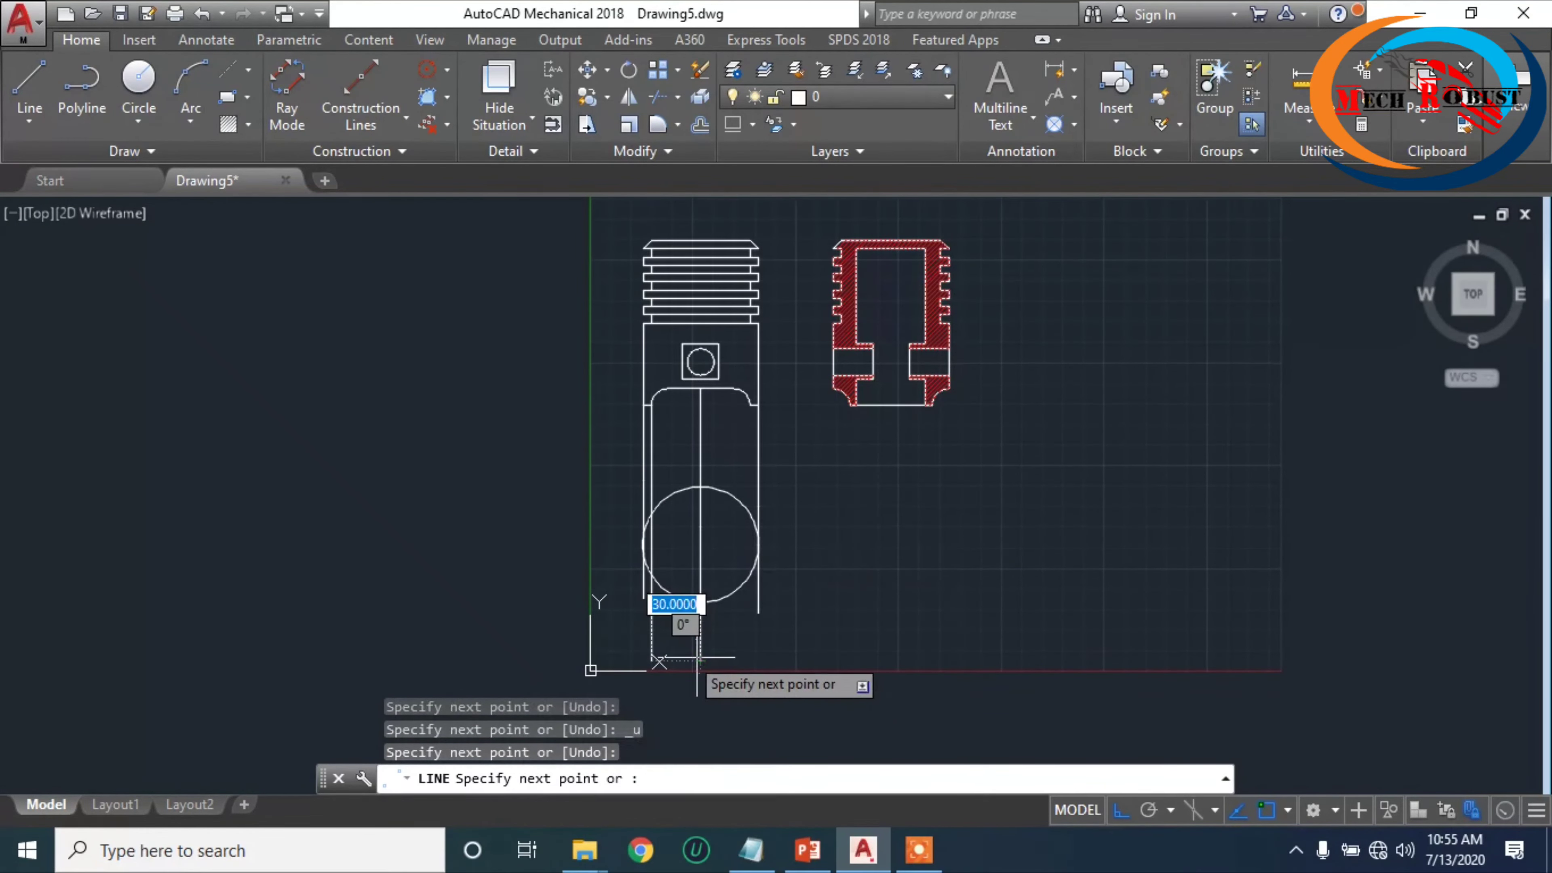
key(Return)
- Draw a vertical projection line from the right skirt arc's lower end down past the circle
key(Return)
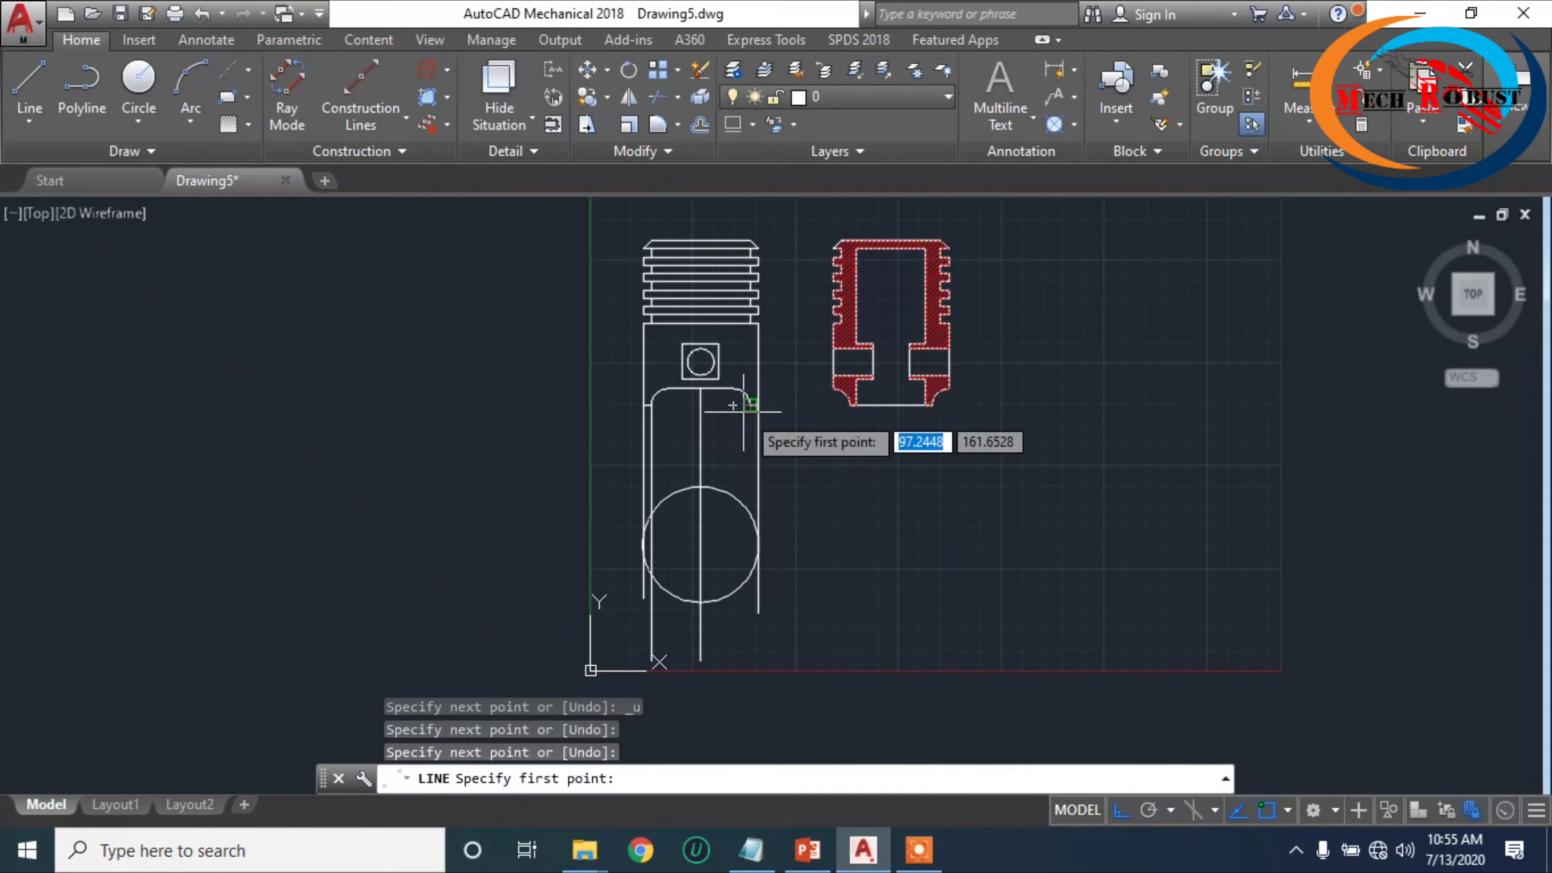
click(733, 405)
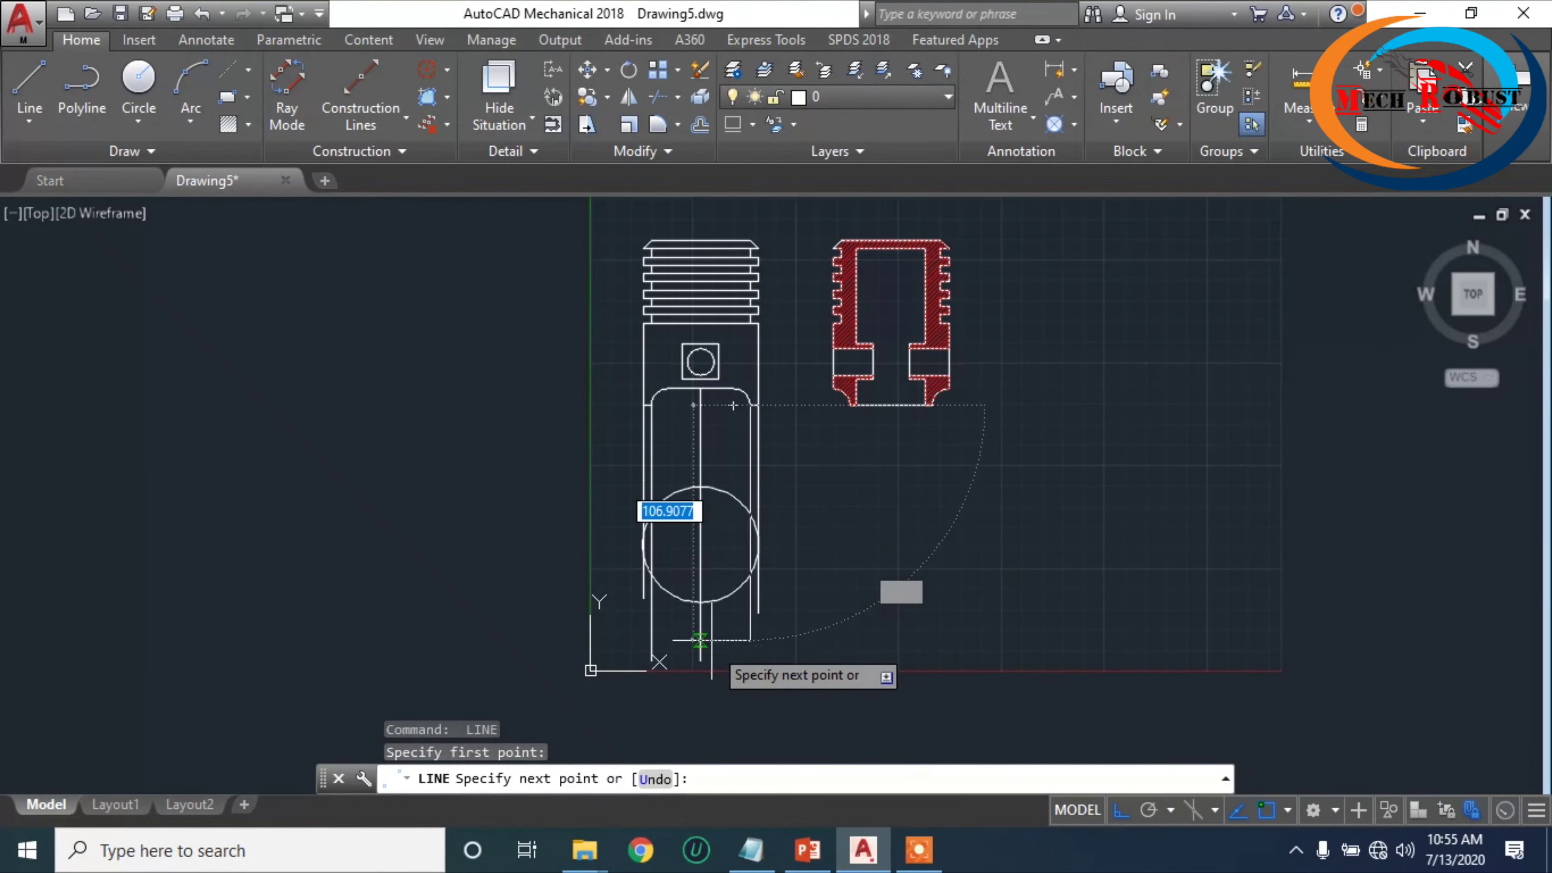
click(751, 654)
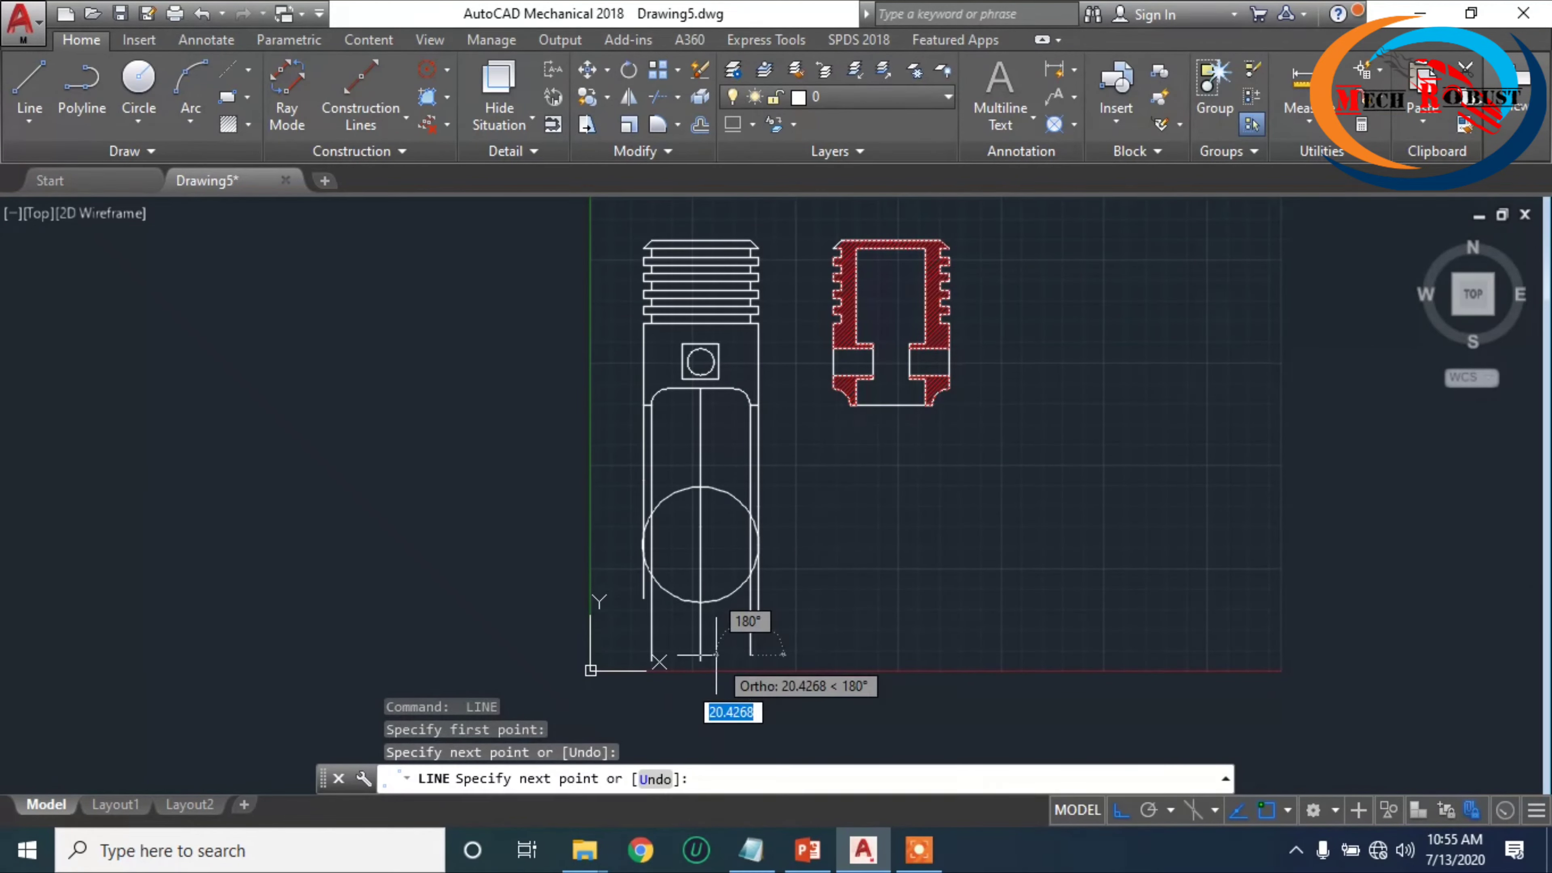
scroll(686, 544, up, 4)
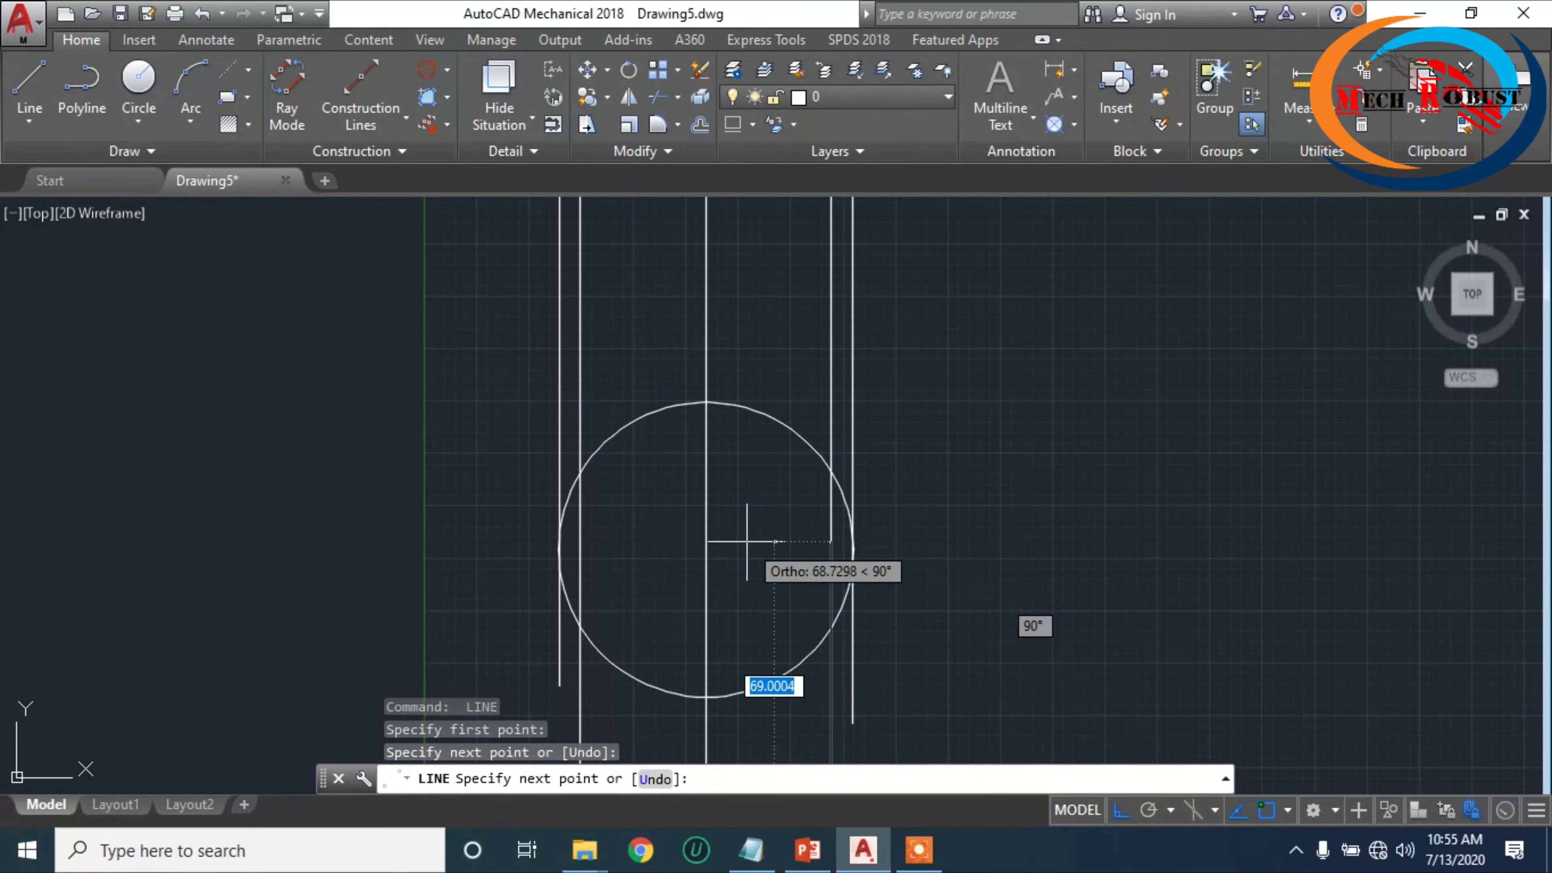
text(c)
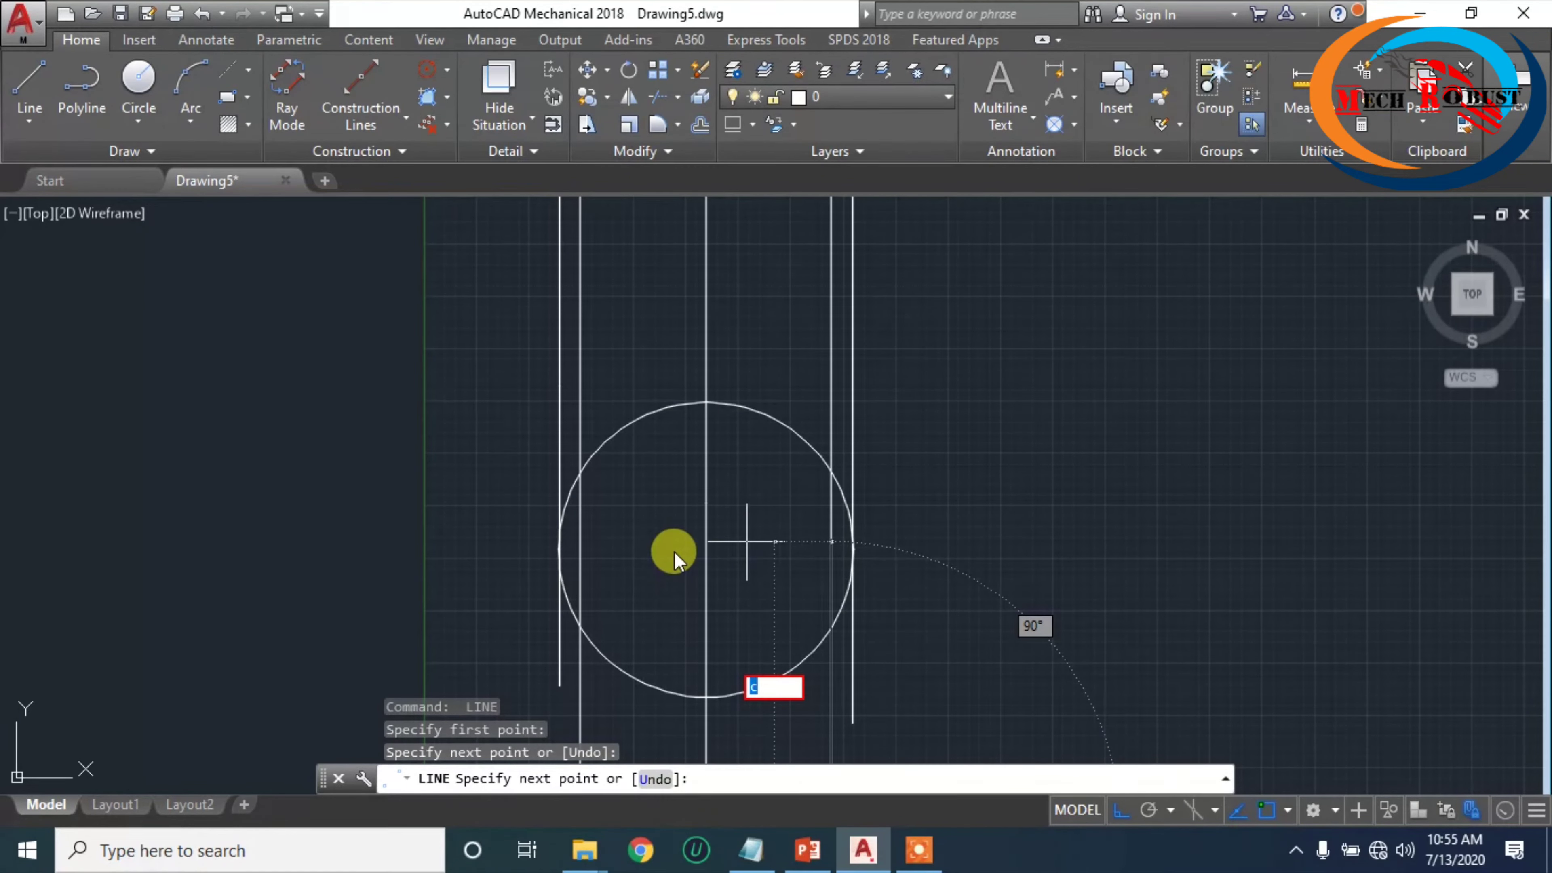
key(Escape)
key(Escape)
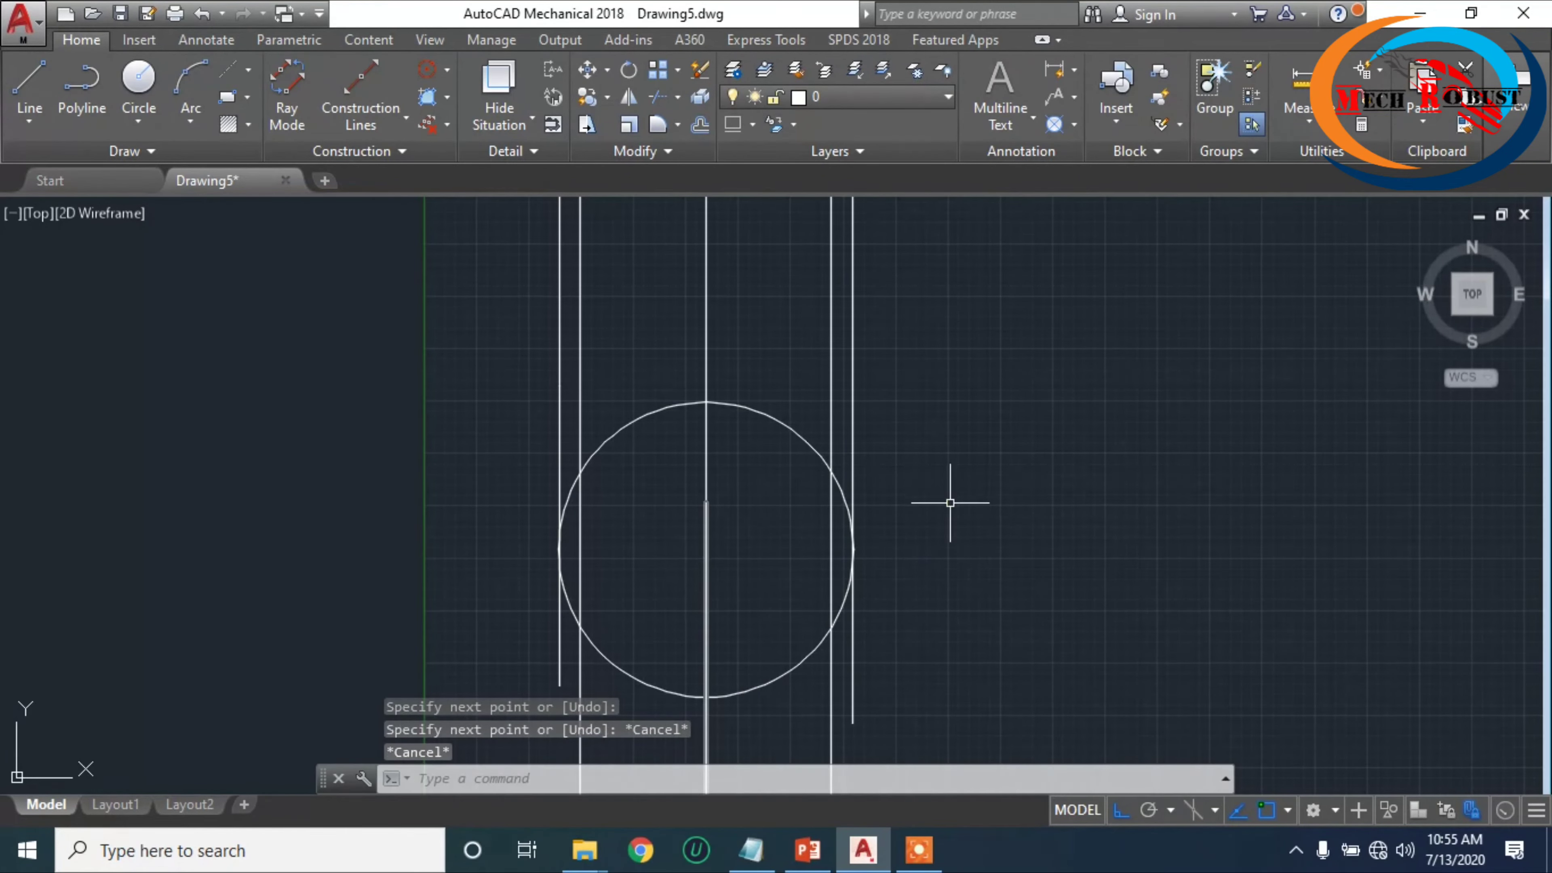
- Draw an inner circle of radius 30 centred on the centre line, reaching out to the skirt projection lines
text(l)
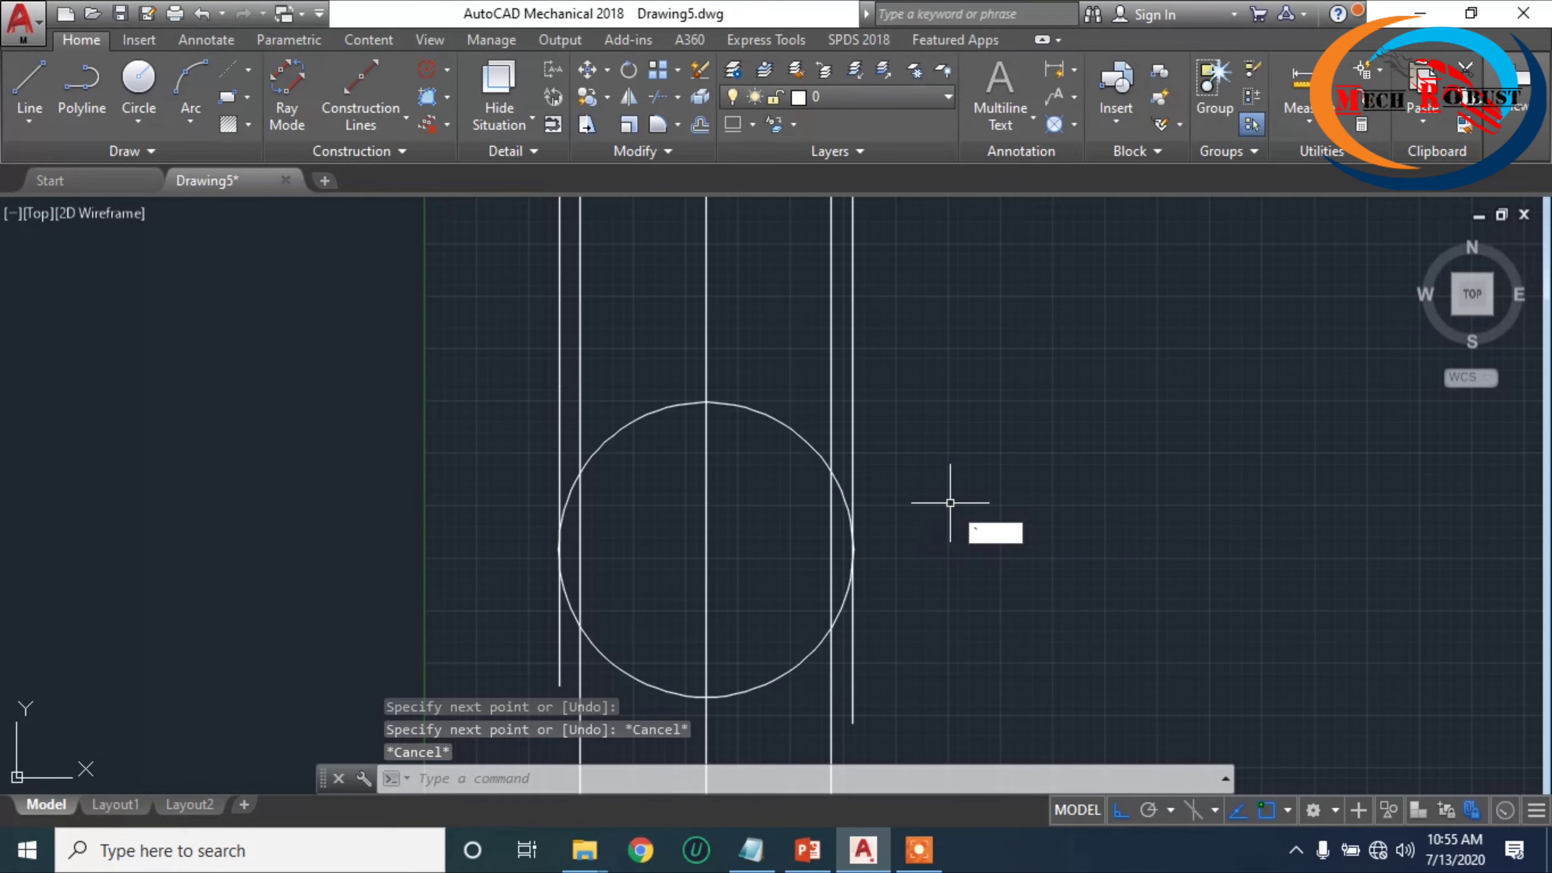
key(Escape)
key(Escape)
text(c)
key(Return)
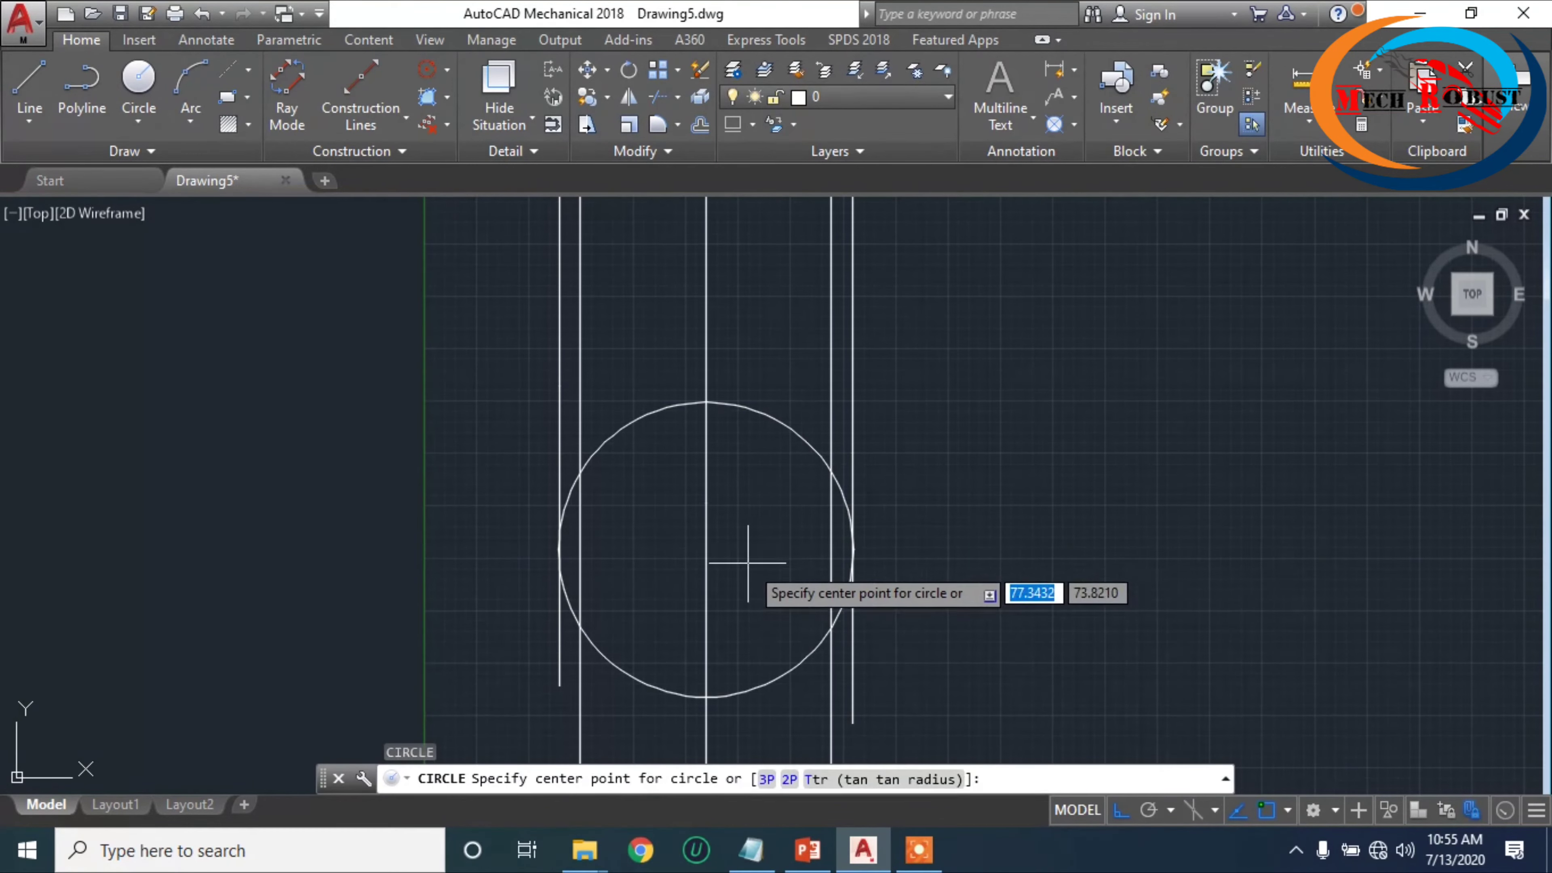
click(706, 555)
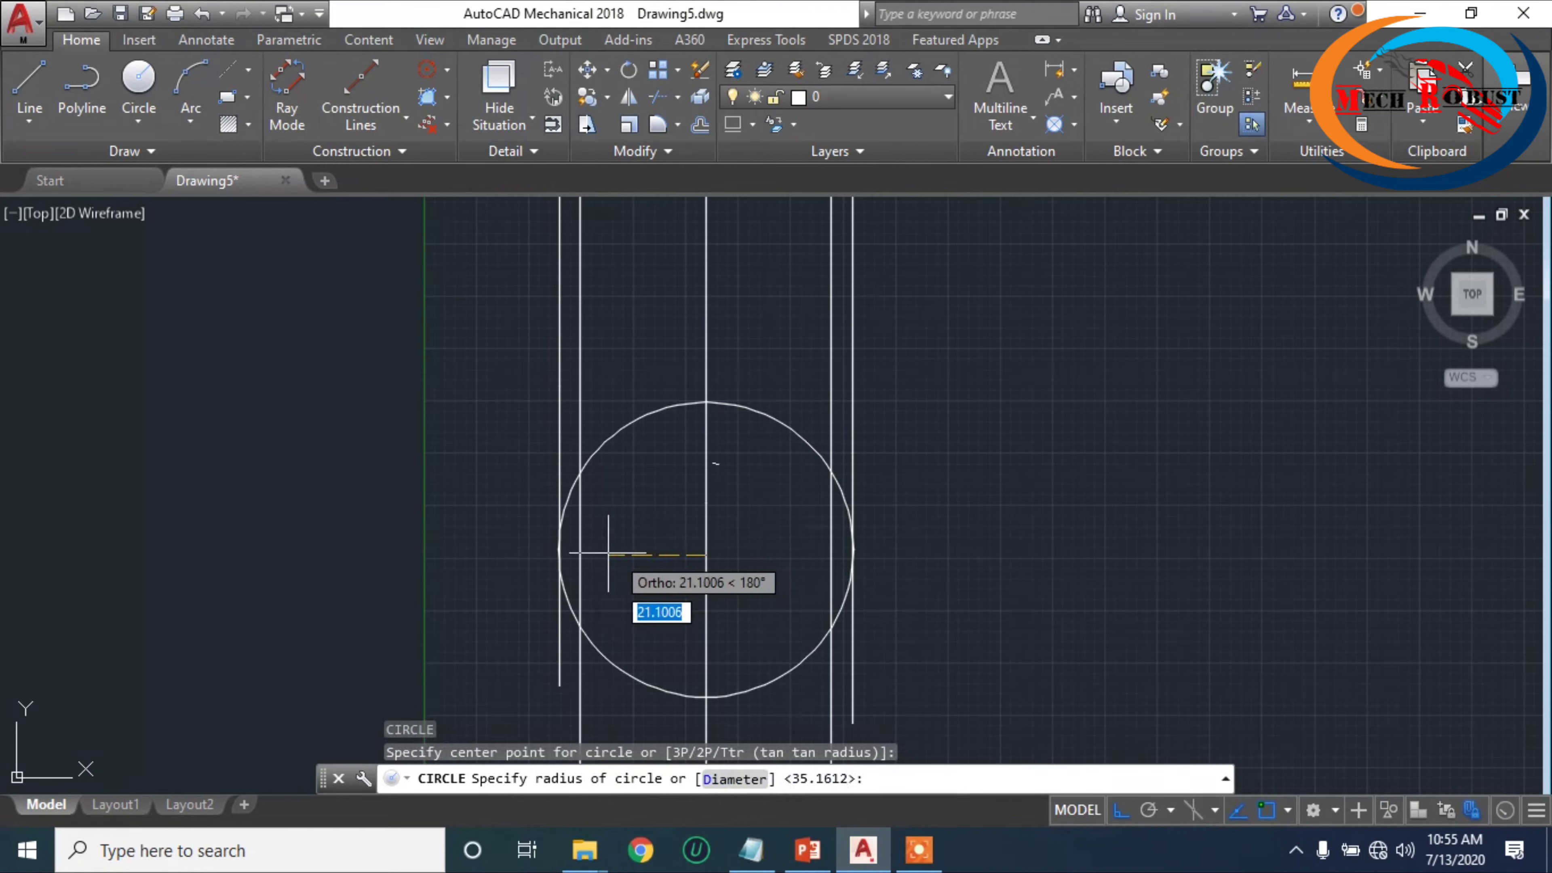
key(Escape)
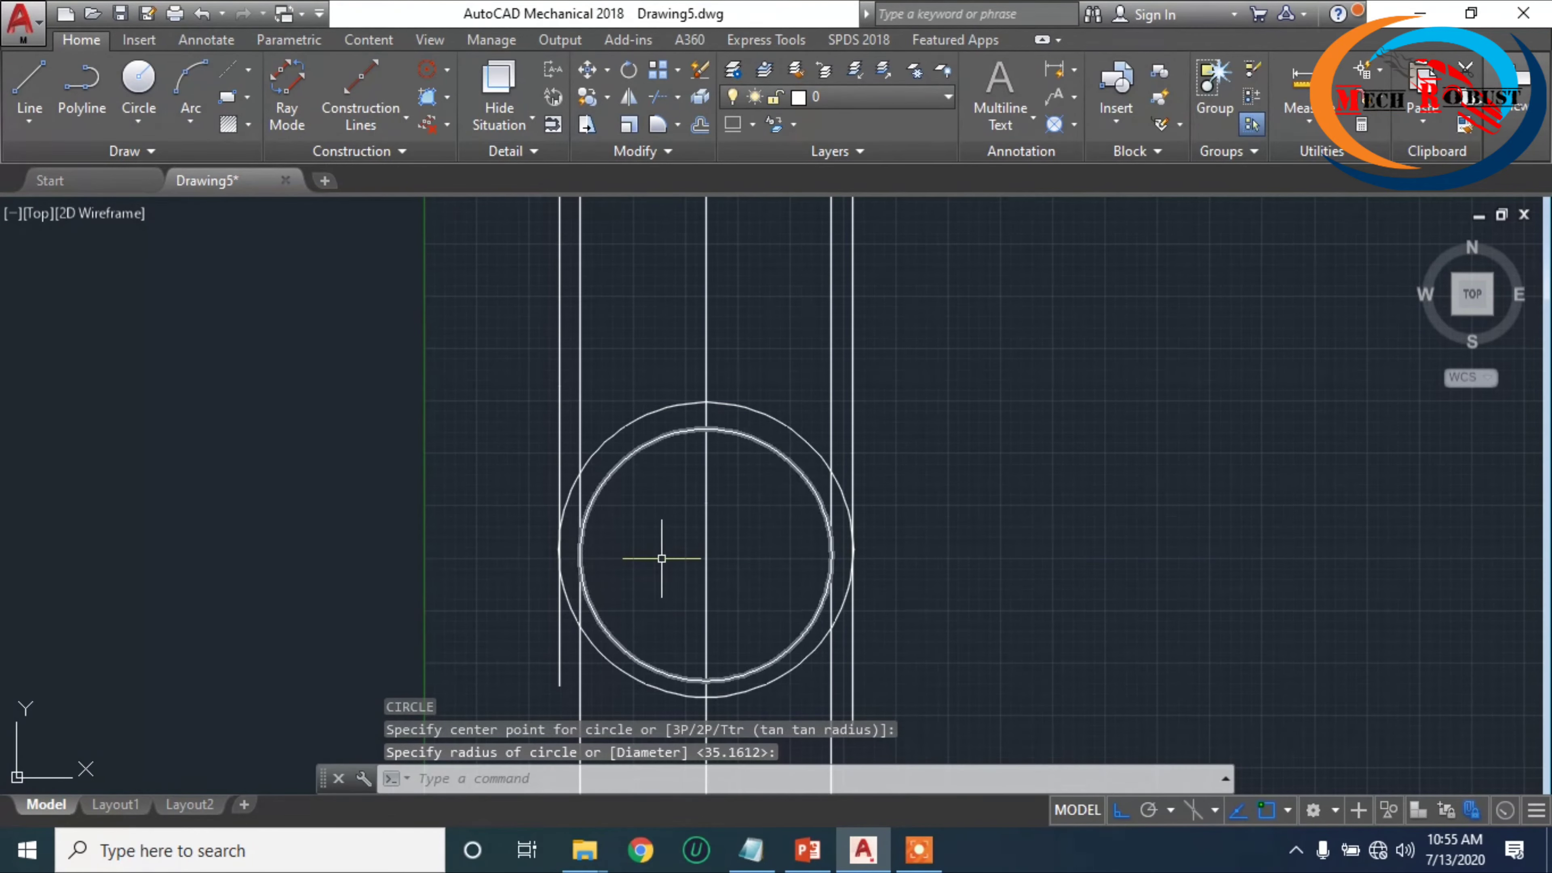
- Trim the centre line and the two inner projection lines between the front view and the circles
scroll(655, 537, down, 4)
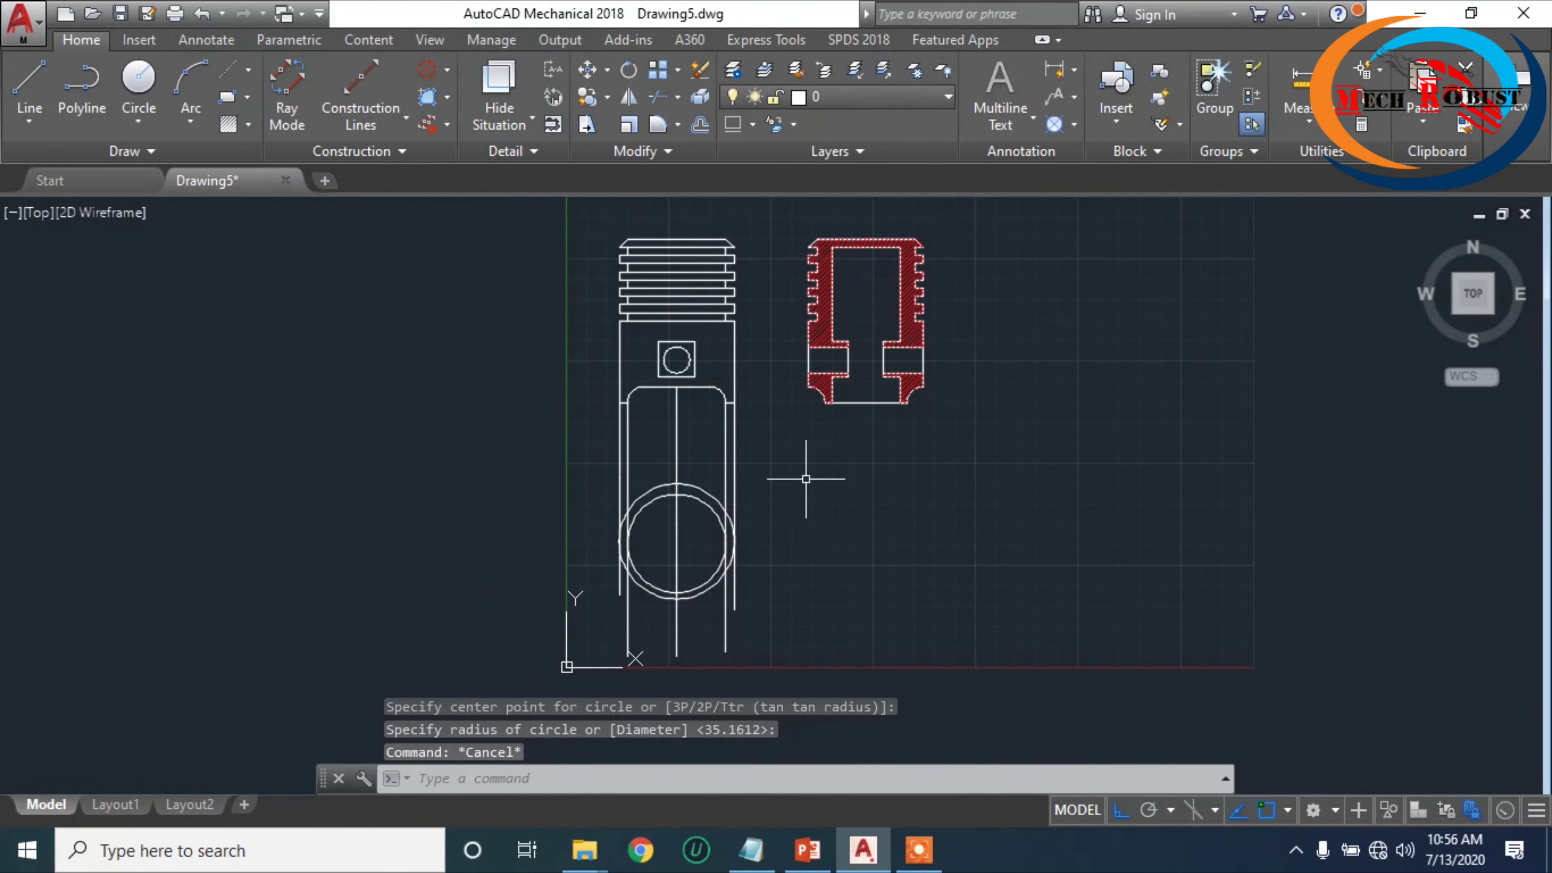
text(t)
key(Return)
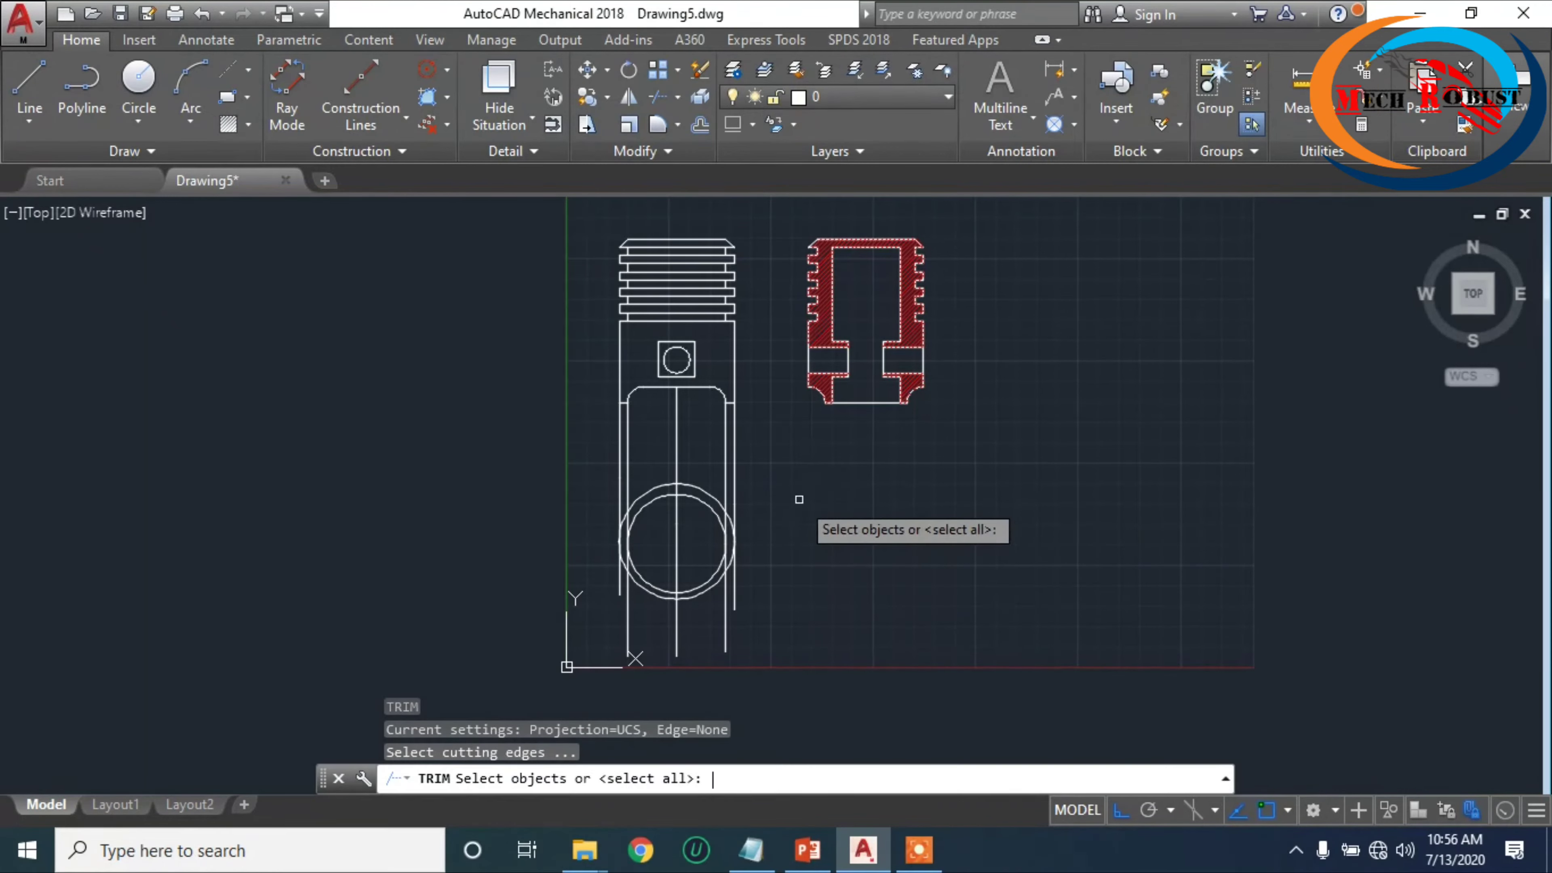
key(Return)
click(779, 463)
click(610, 463)
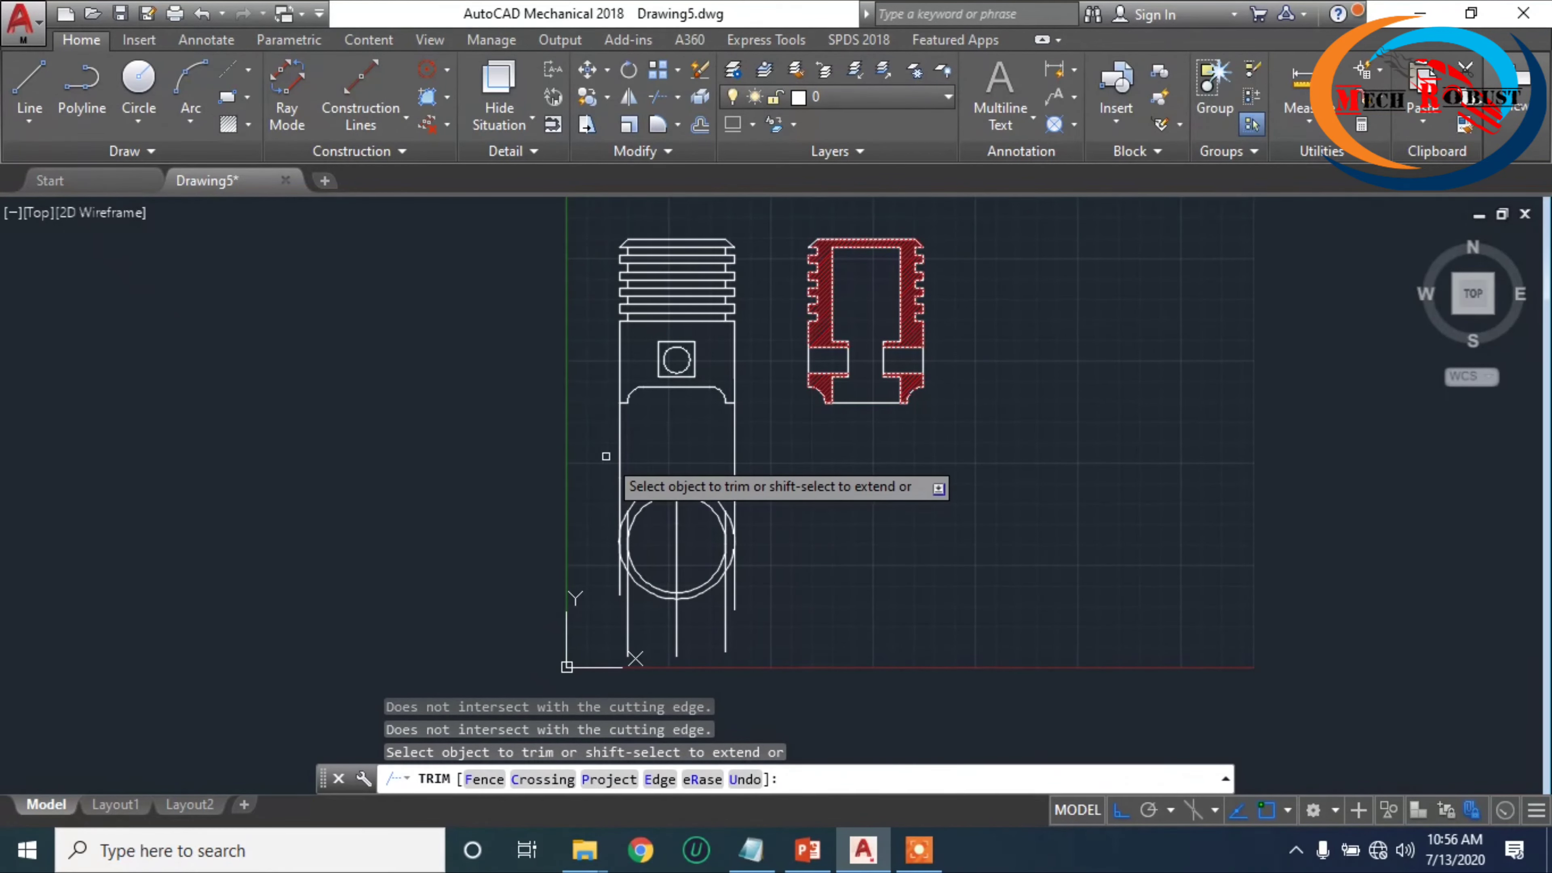
key(Escape)
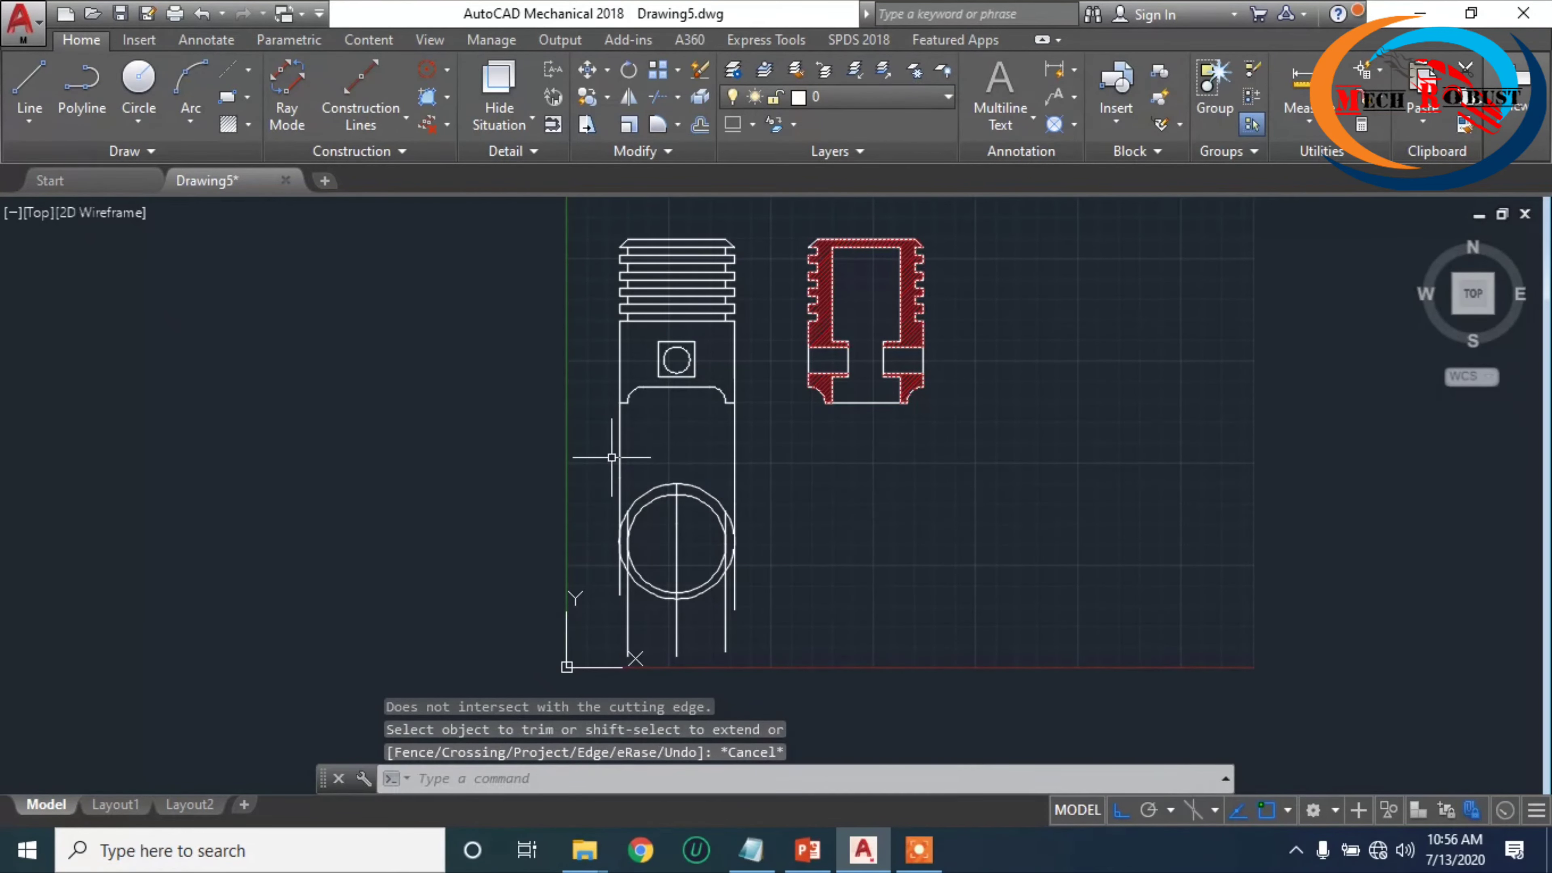
- Erase the outer projection lines and all leftover projection and centre line pieces around and inside the circles
click(621, 463)
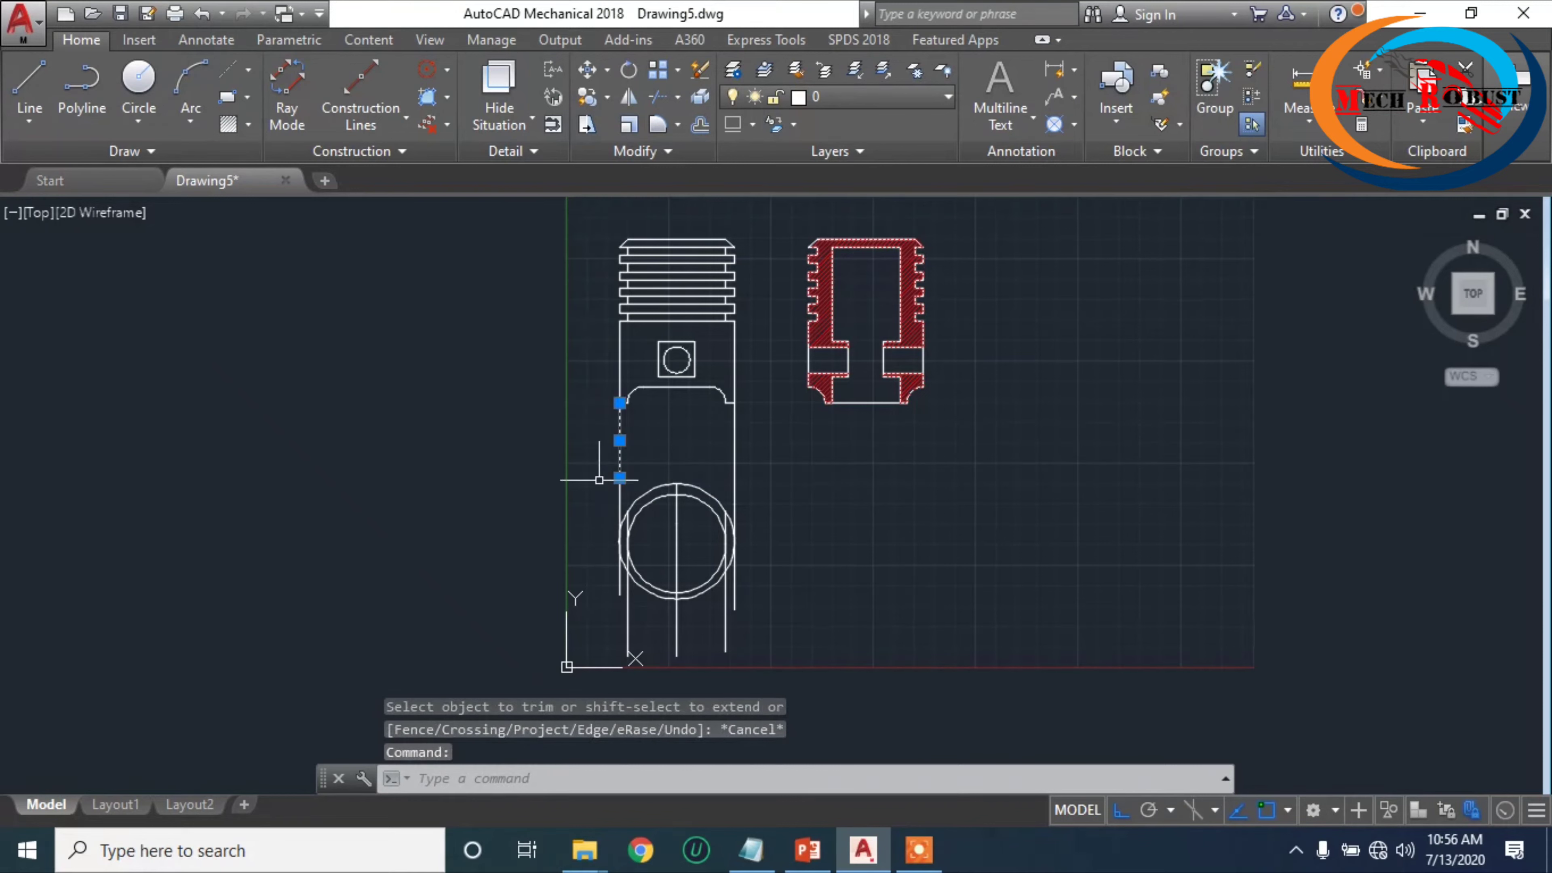
click(734, 463)
scroll(659, 564, up, 2)
click(597, 589)
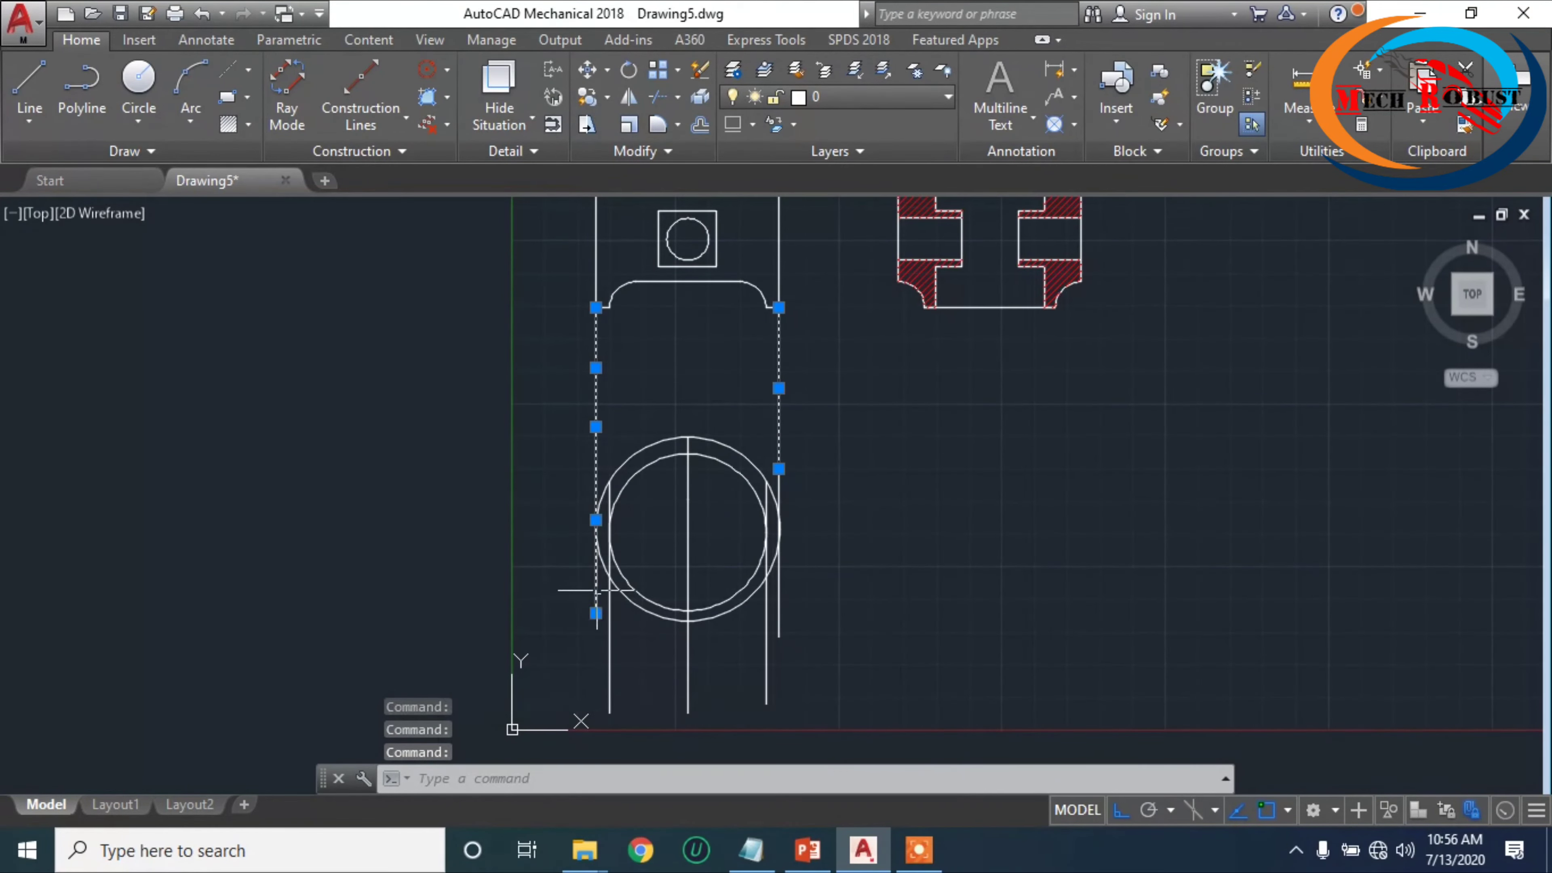
click(610, 625)
click(769, 674)
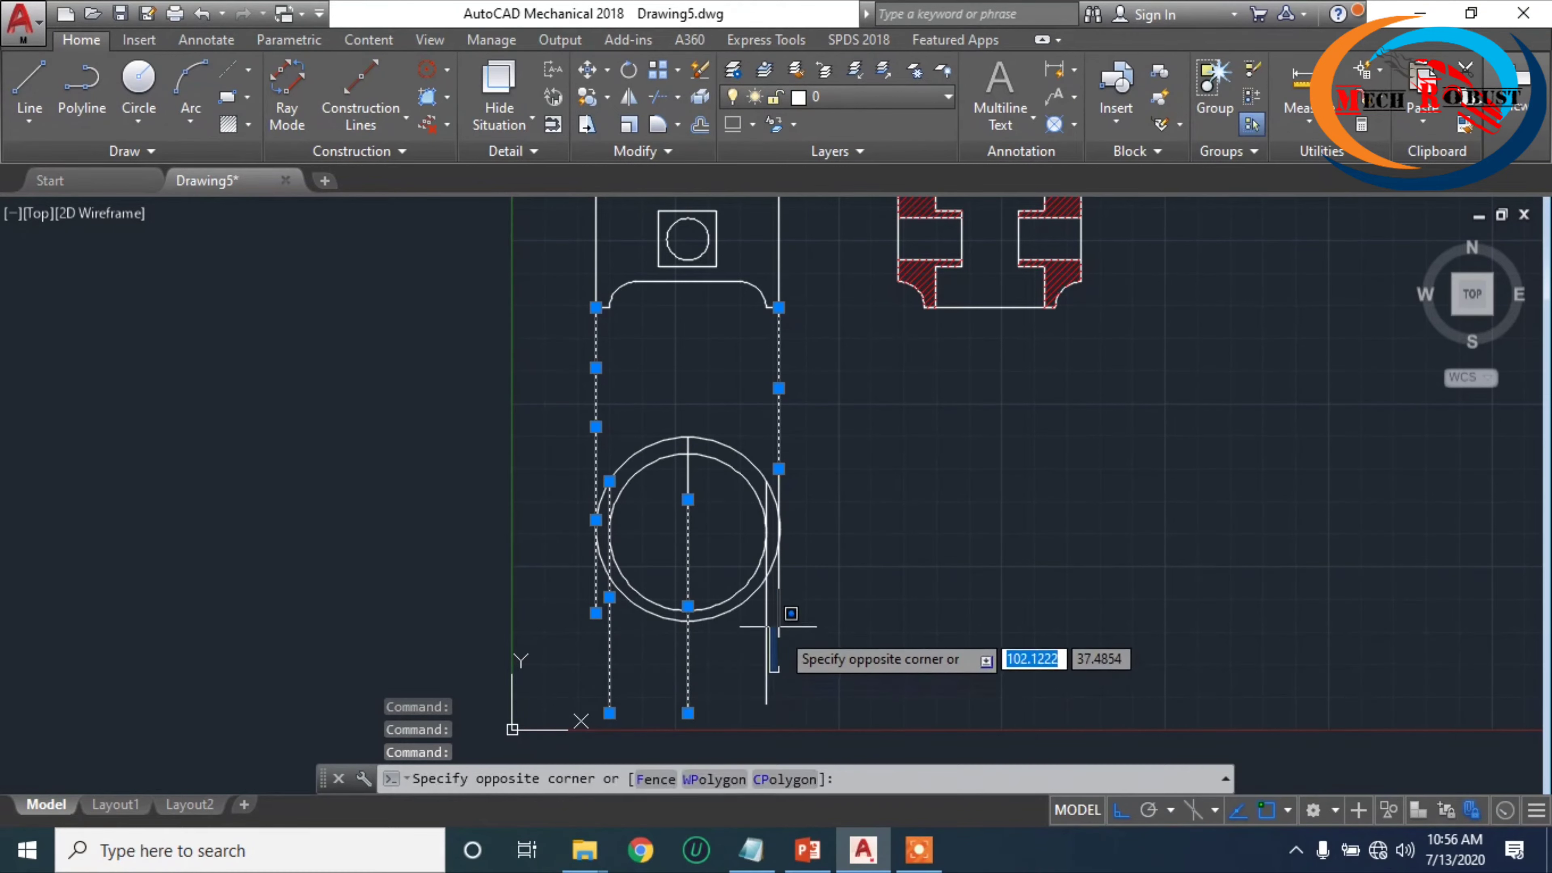
click(751, 608)
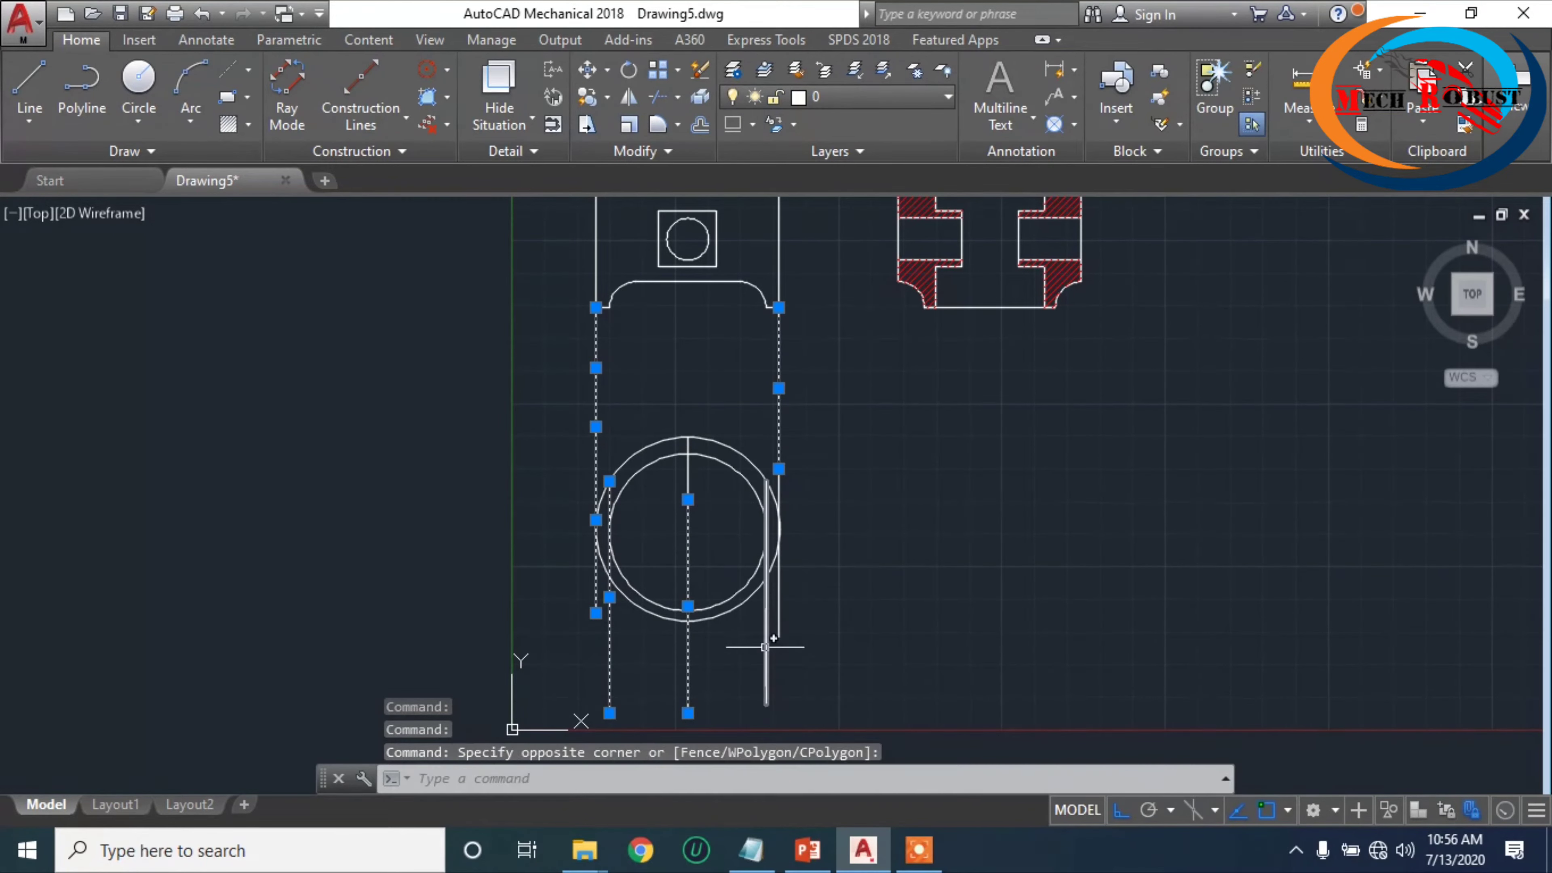
click(777, 619)
key(Delete)
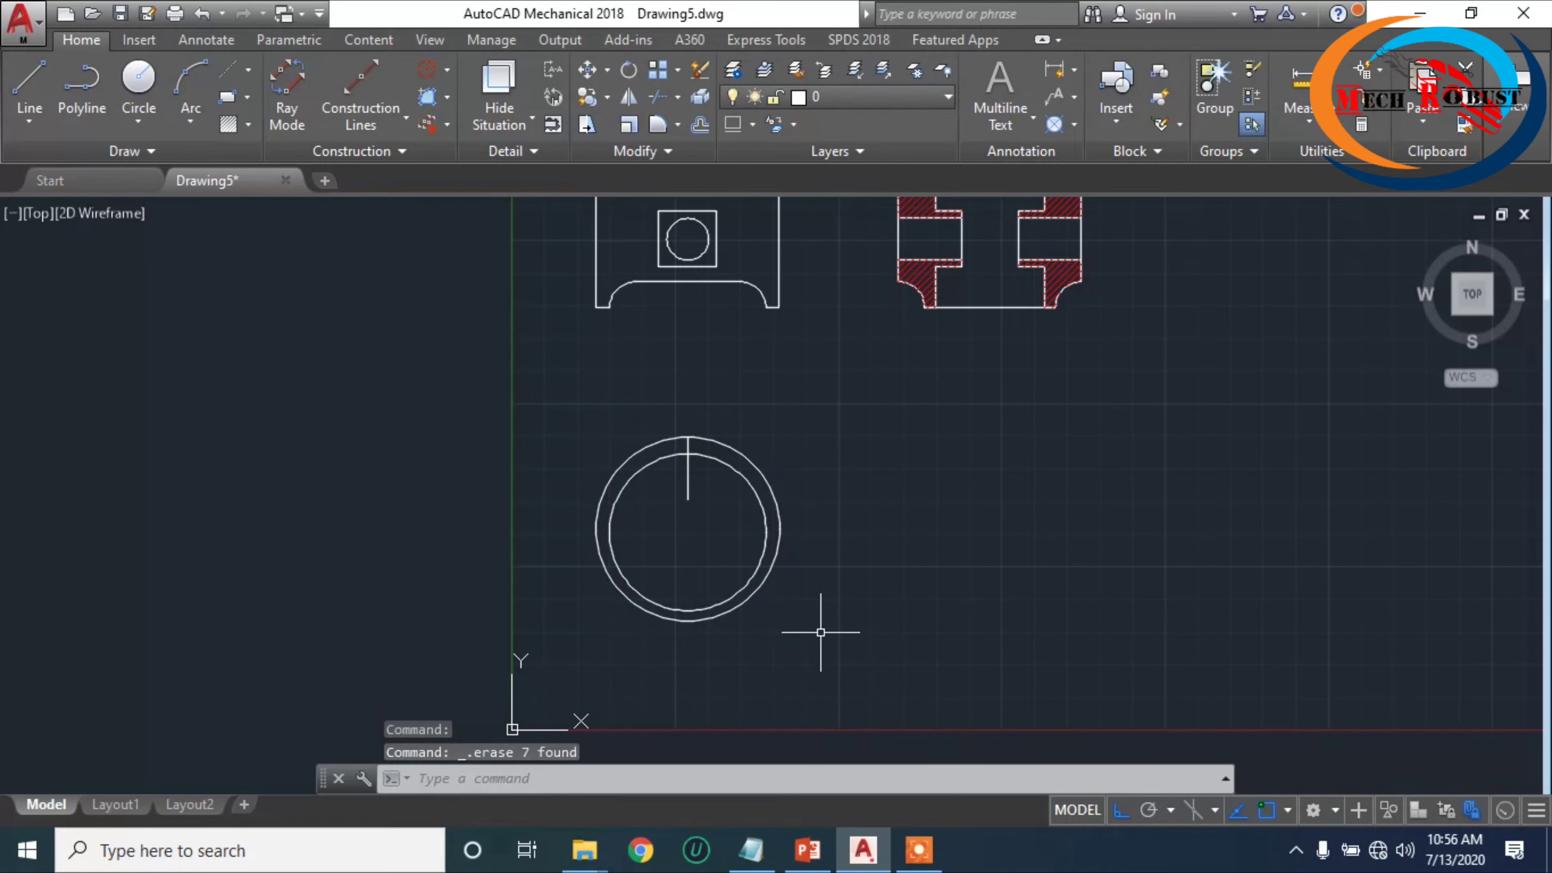
click(689, 495)
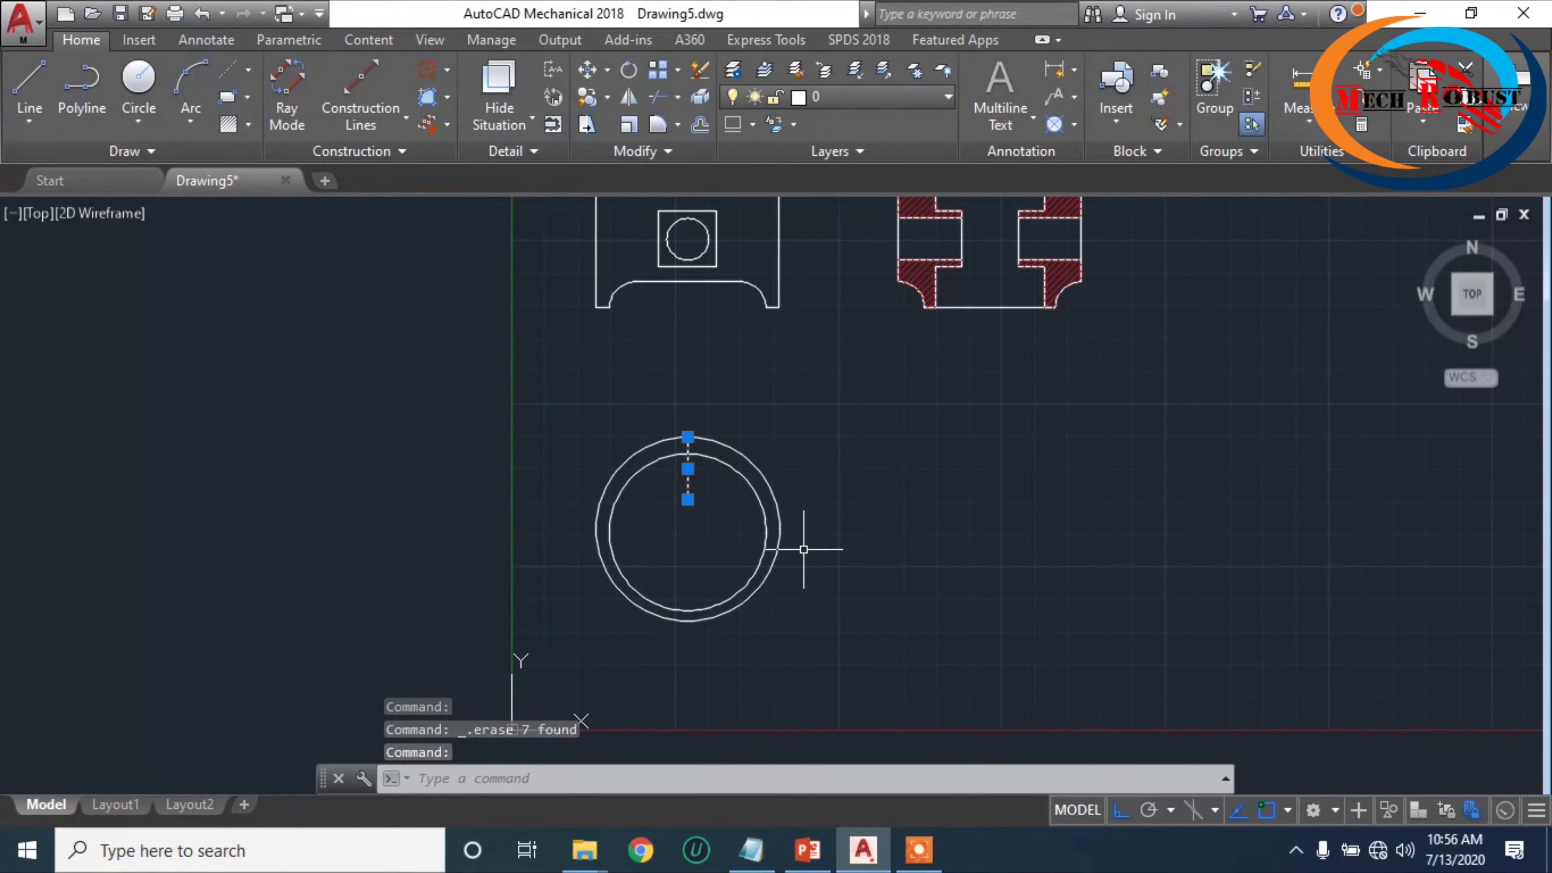
key(Delete)
- Change the inner circle's linetype to ACANSTGB in its properties
scroll(794, 544, up, 4)
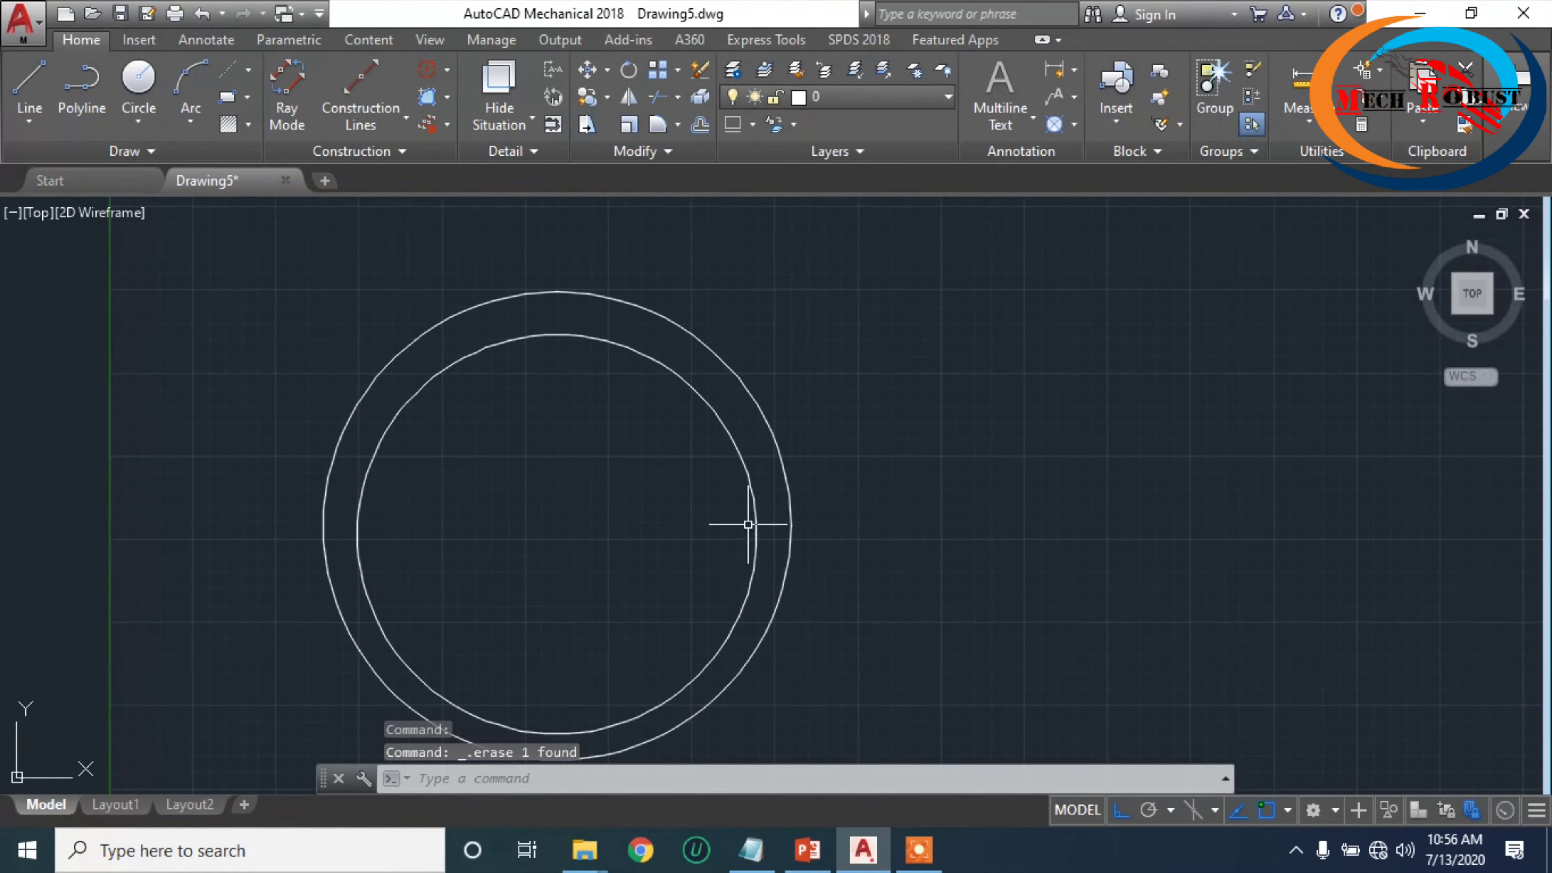
click(753, 510)
right_click(752, 510)
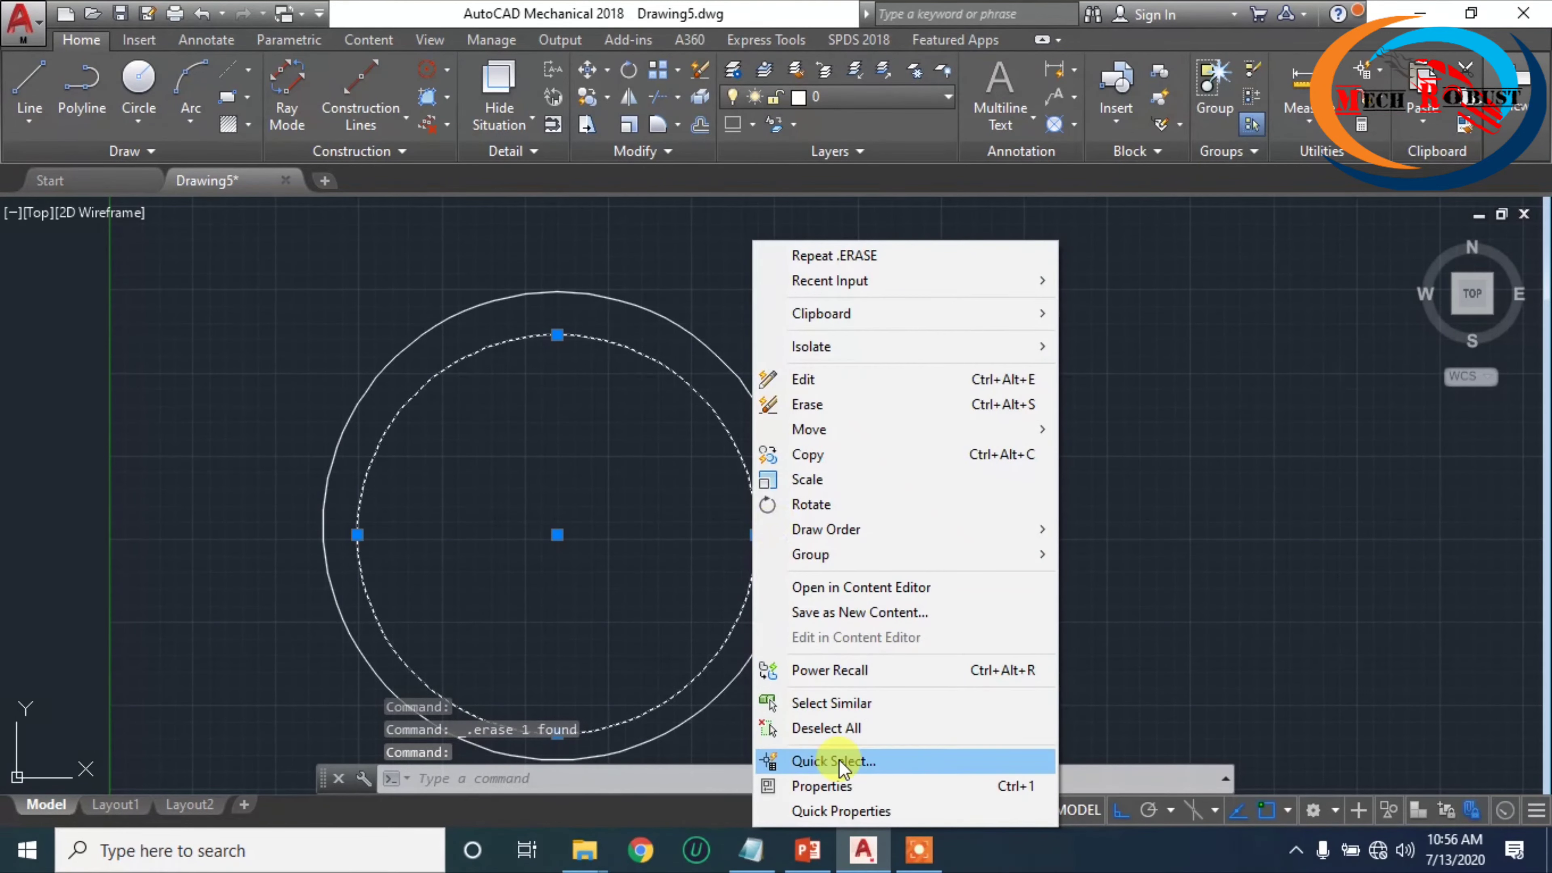
click(843, 783)
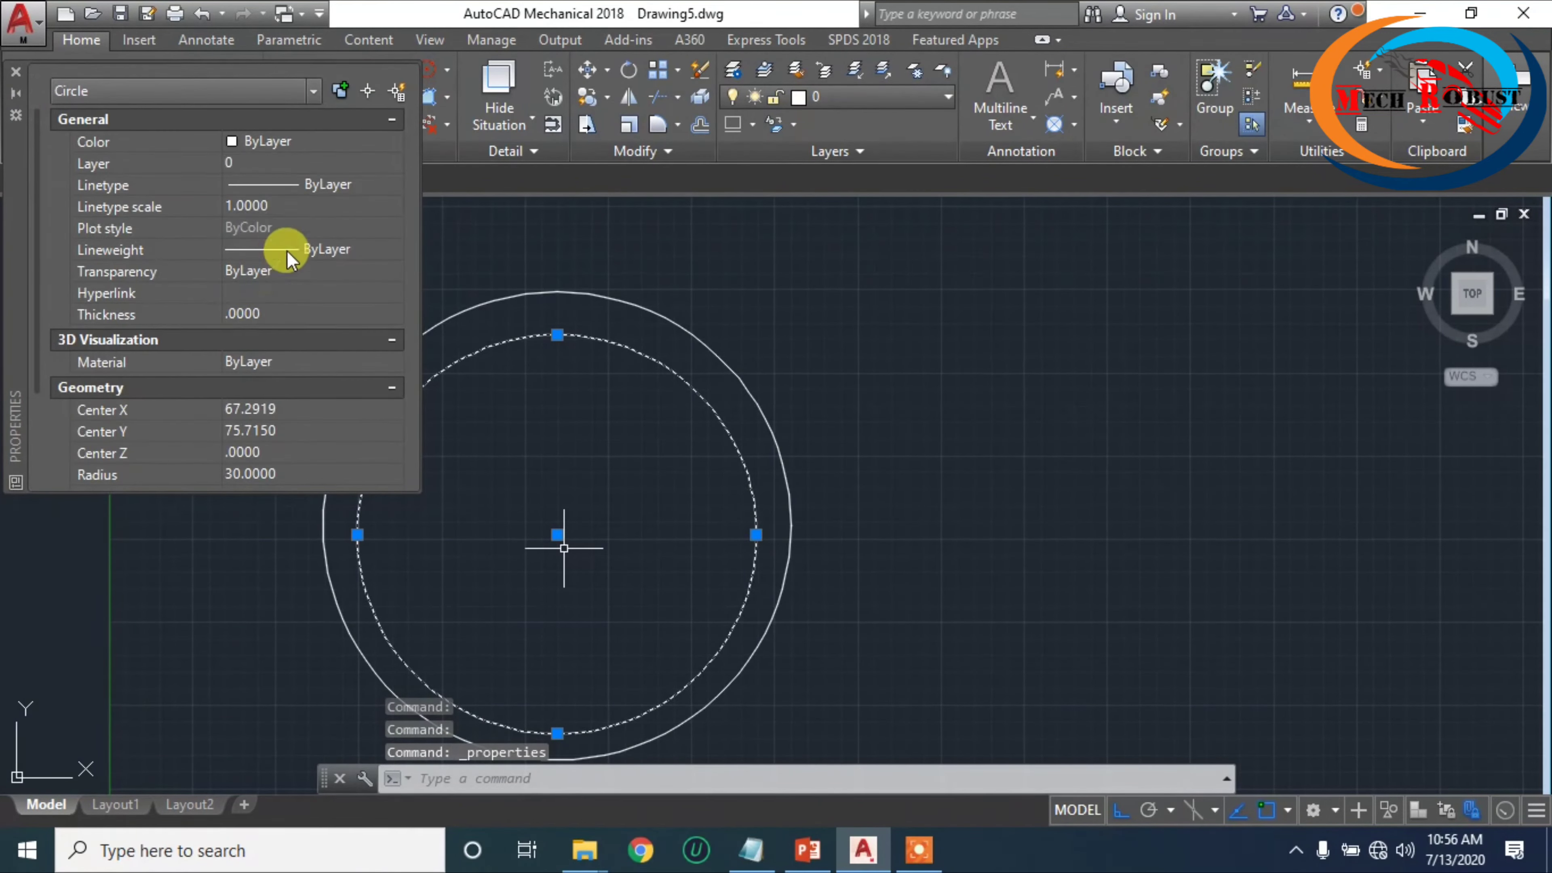
click(331, 188)
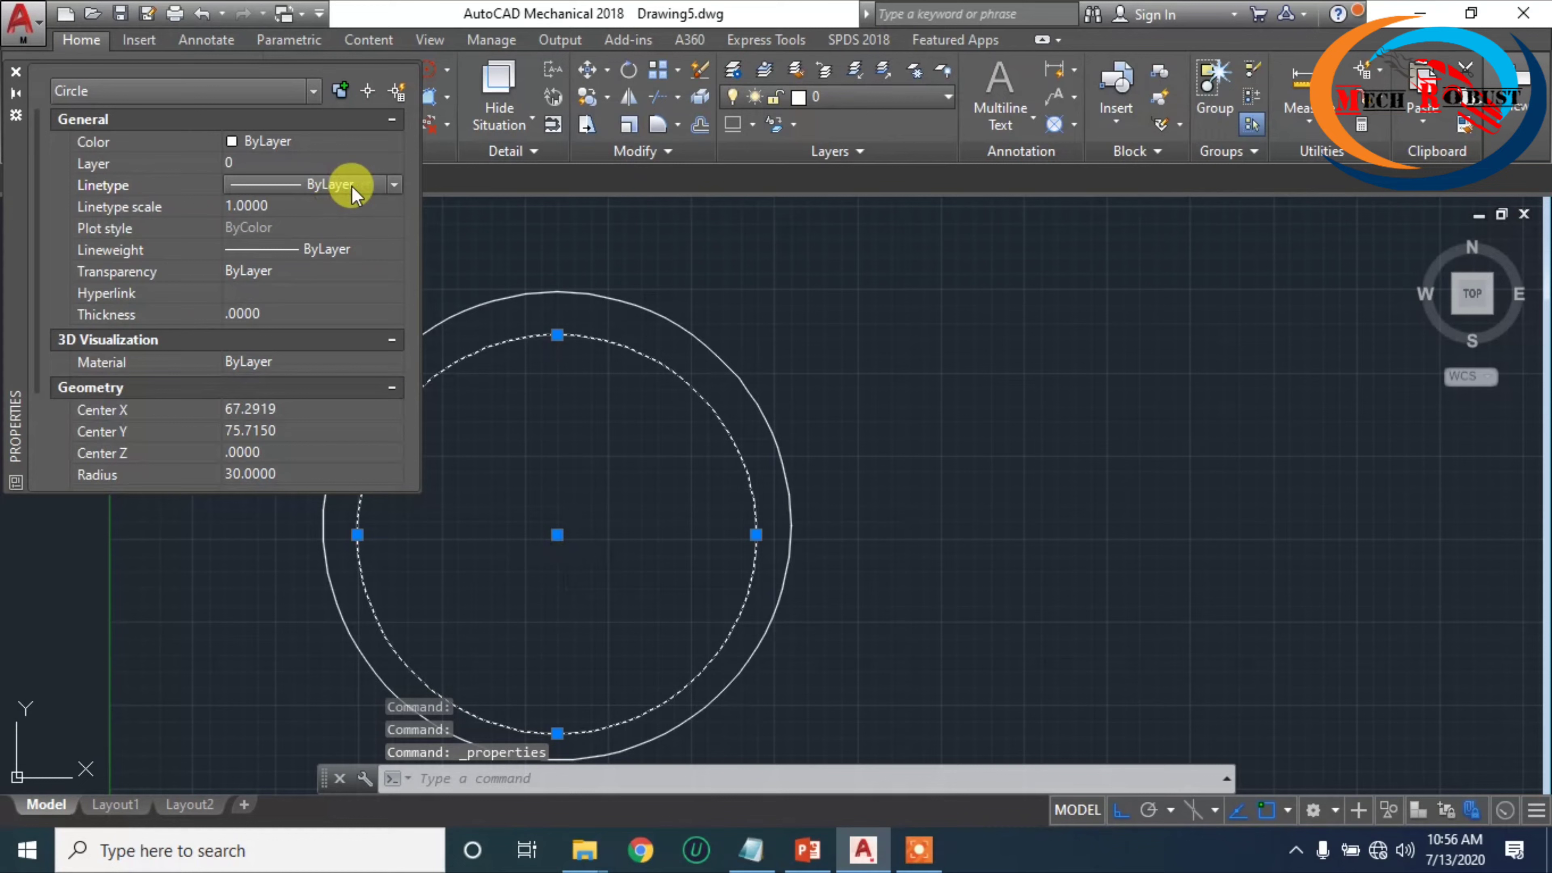
click(394, 184)
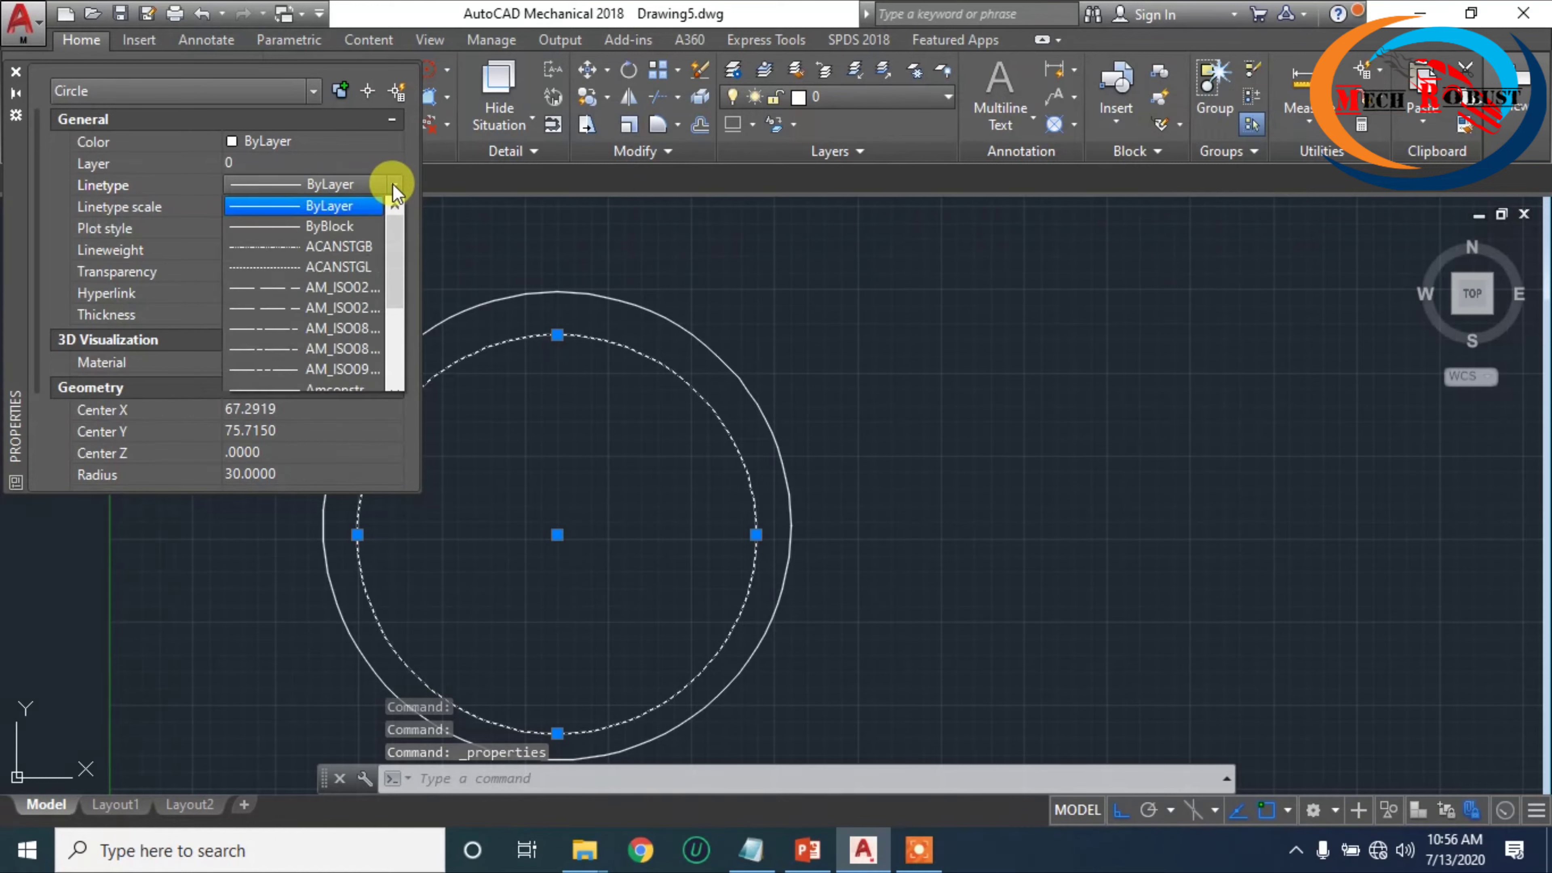
click(338, 246)
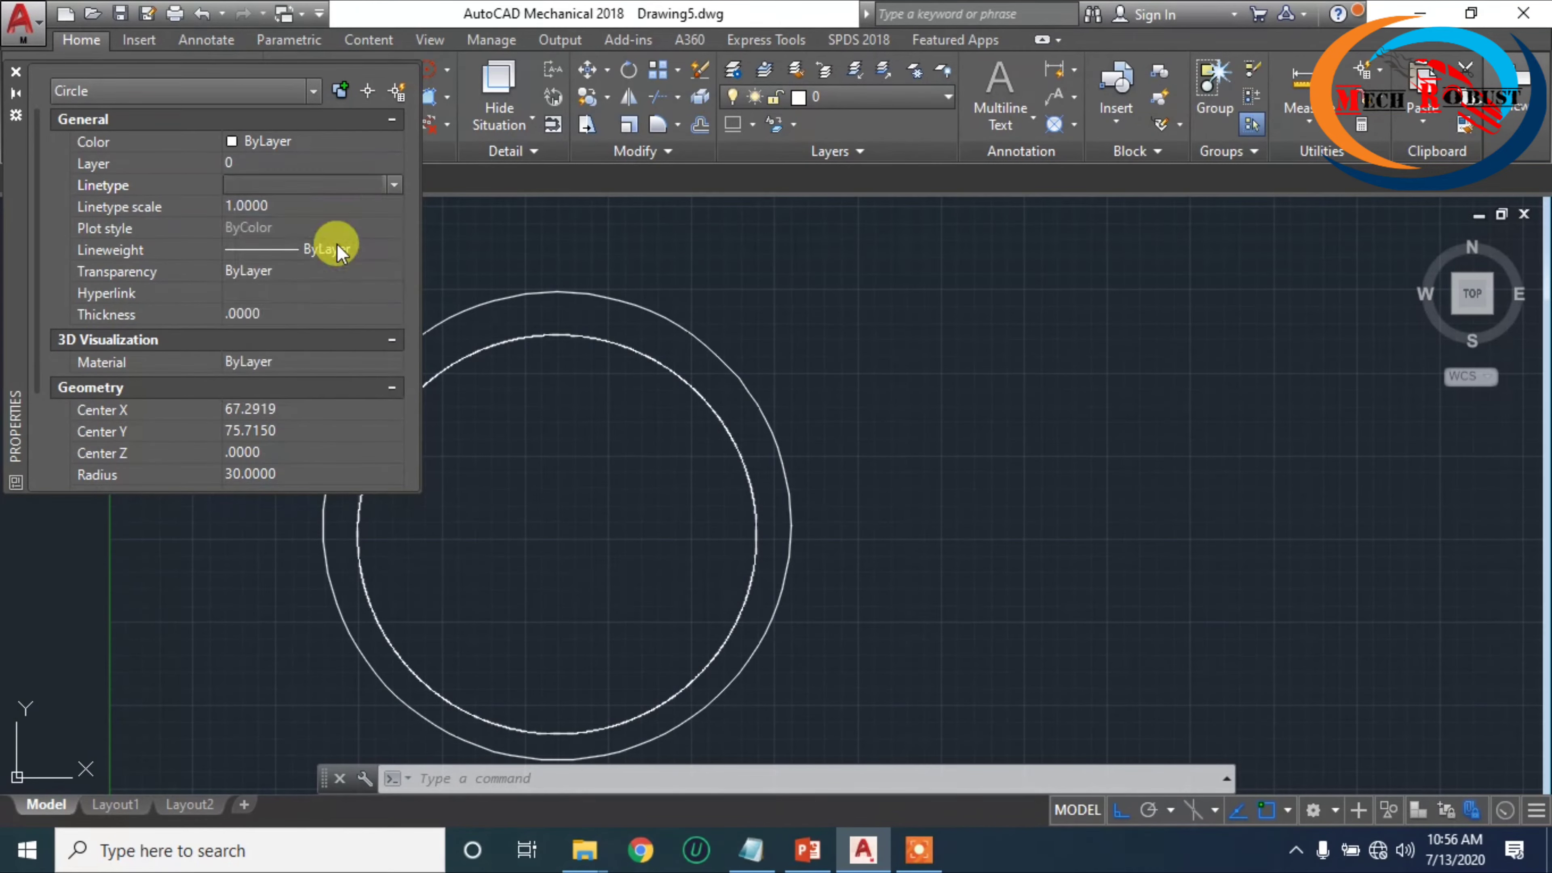
- Try a linetype scale of 20 on the inner circle, set it to 30, and close its properties
click(286, 208)
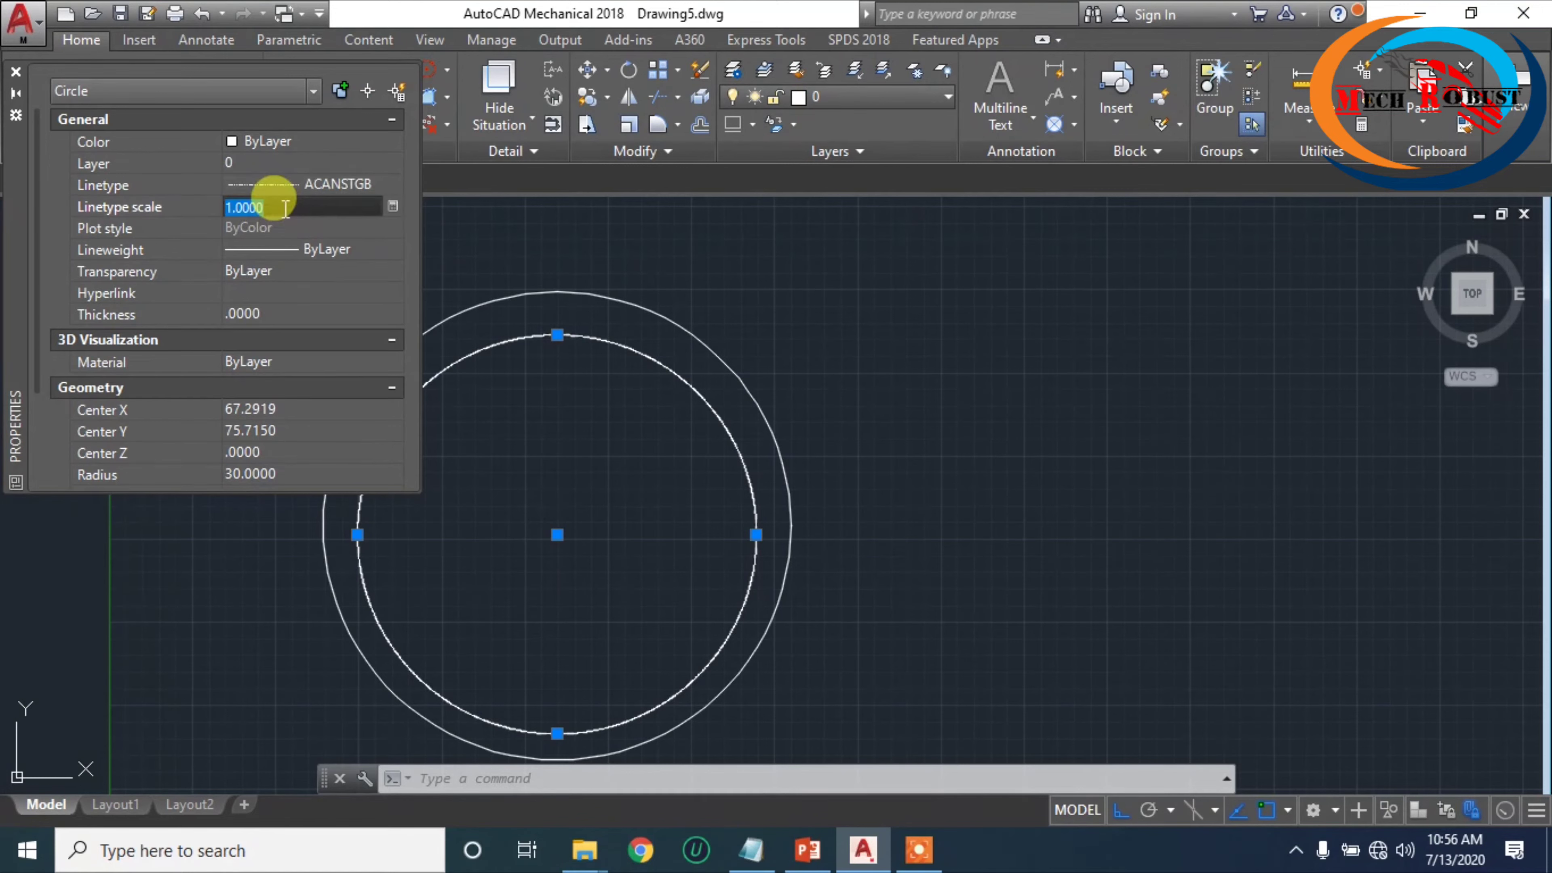
text(20)
key(Return)
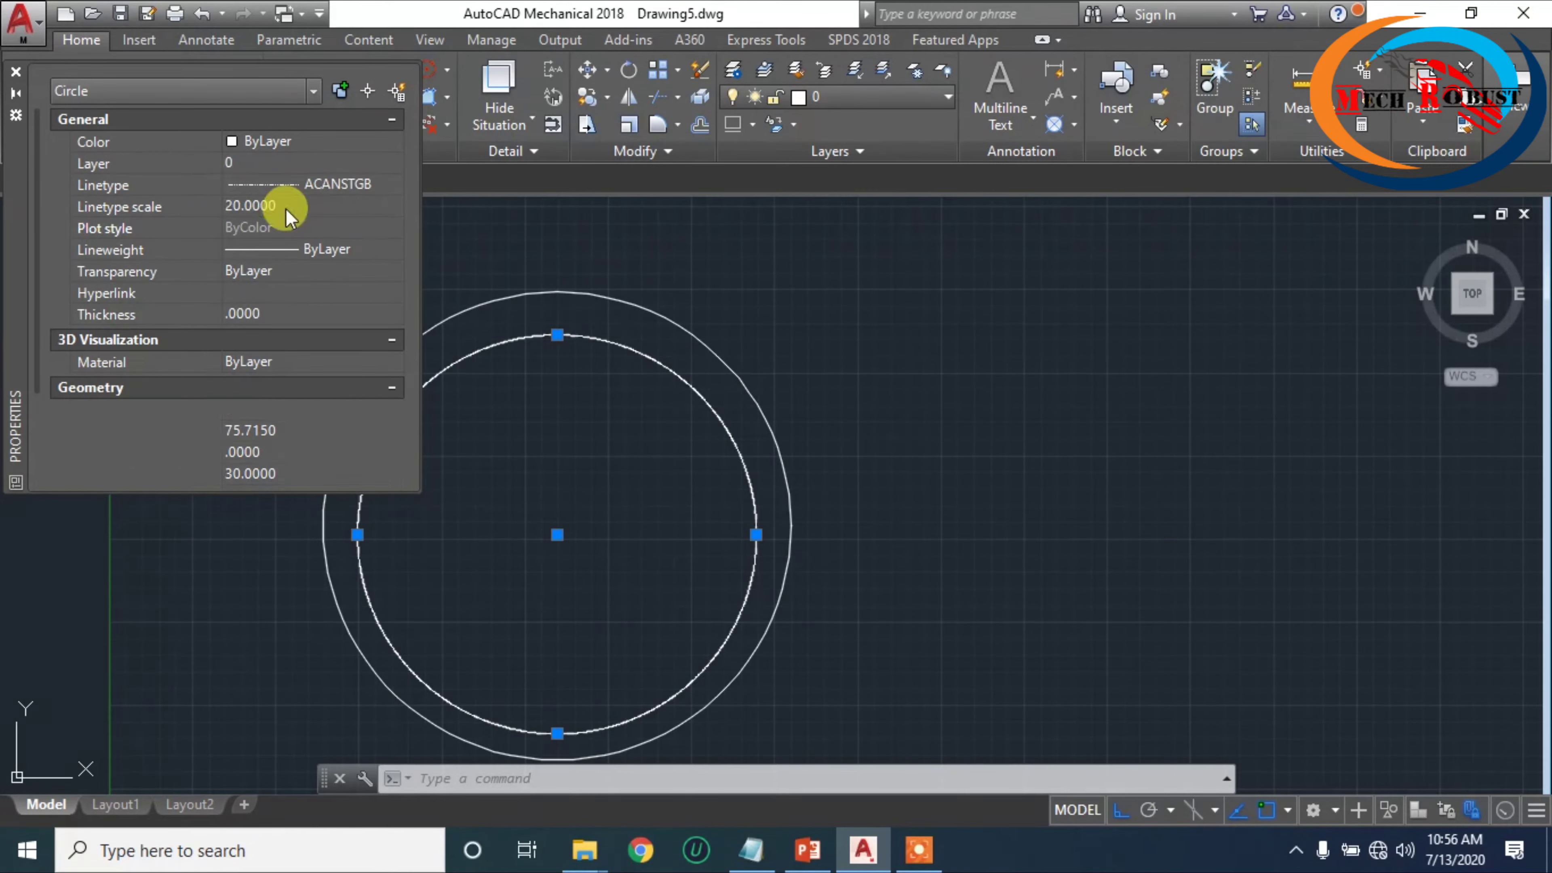
click(286, 209)
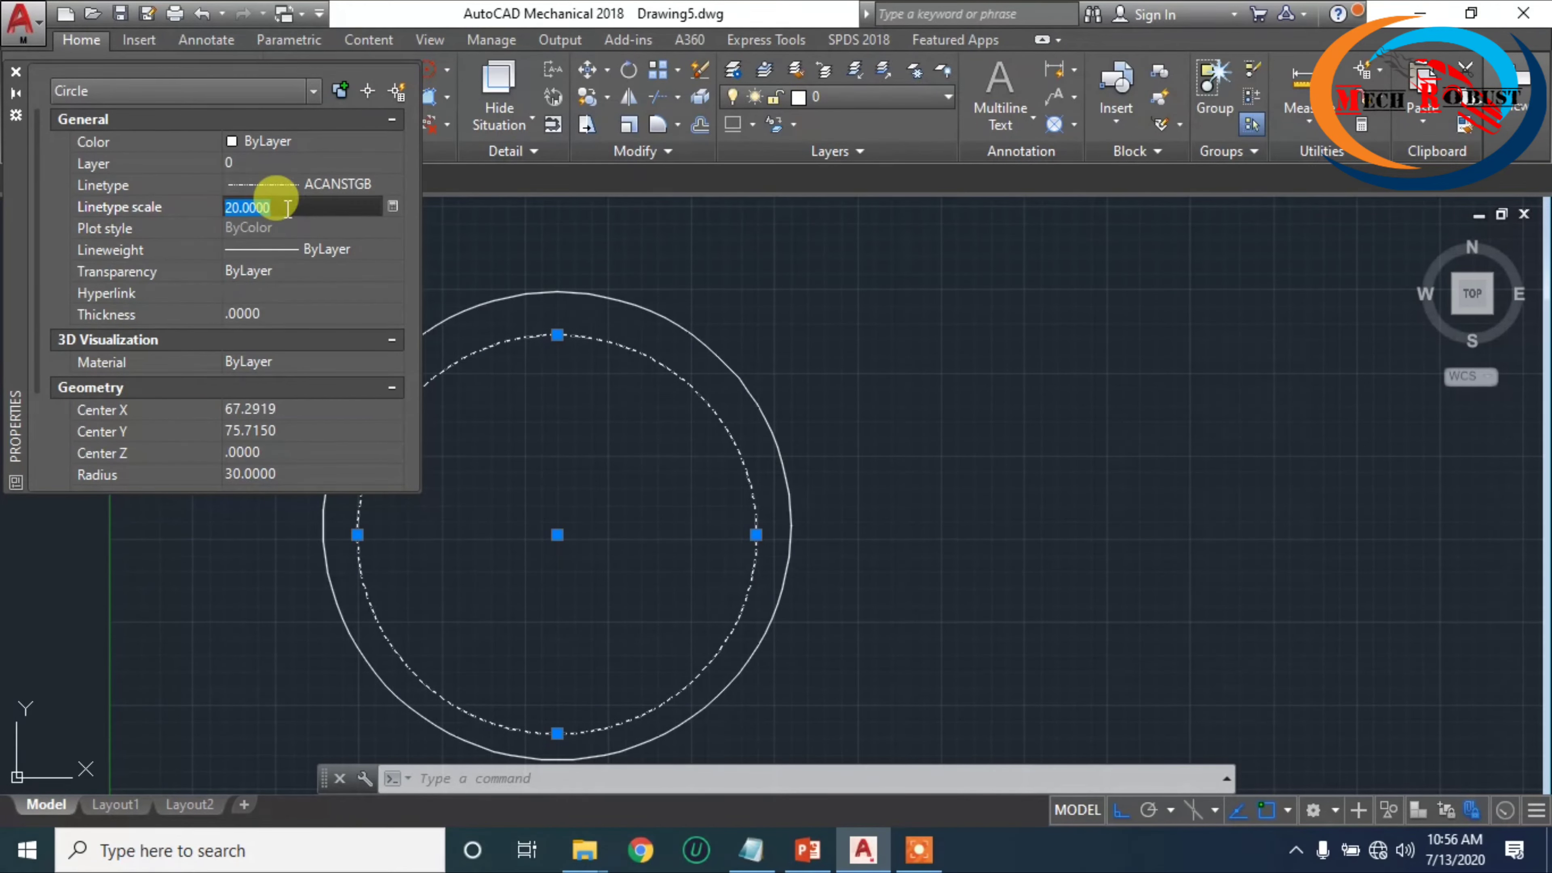
text(30)
key(Return)
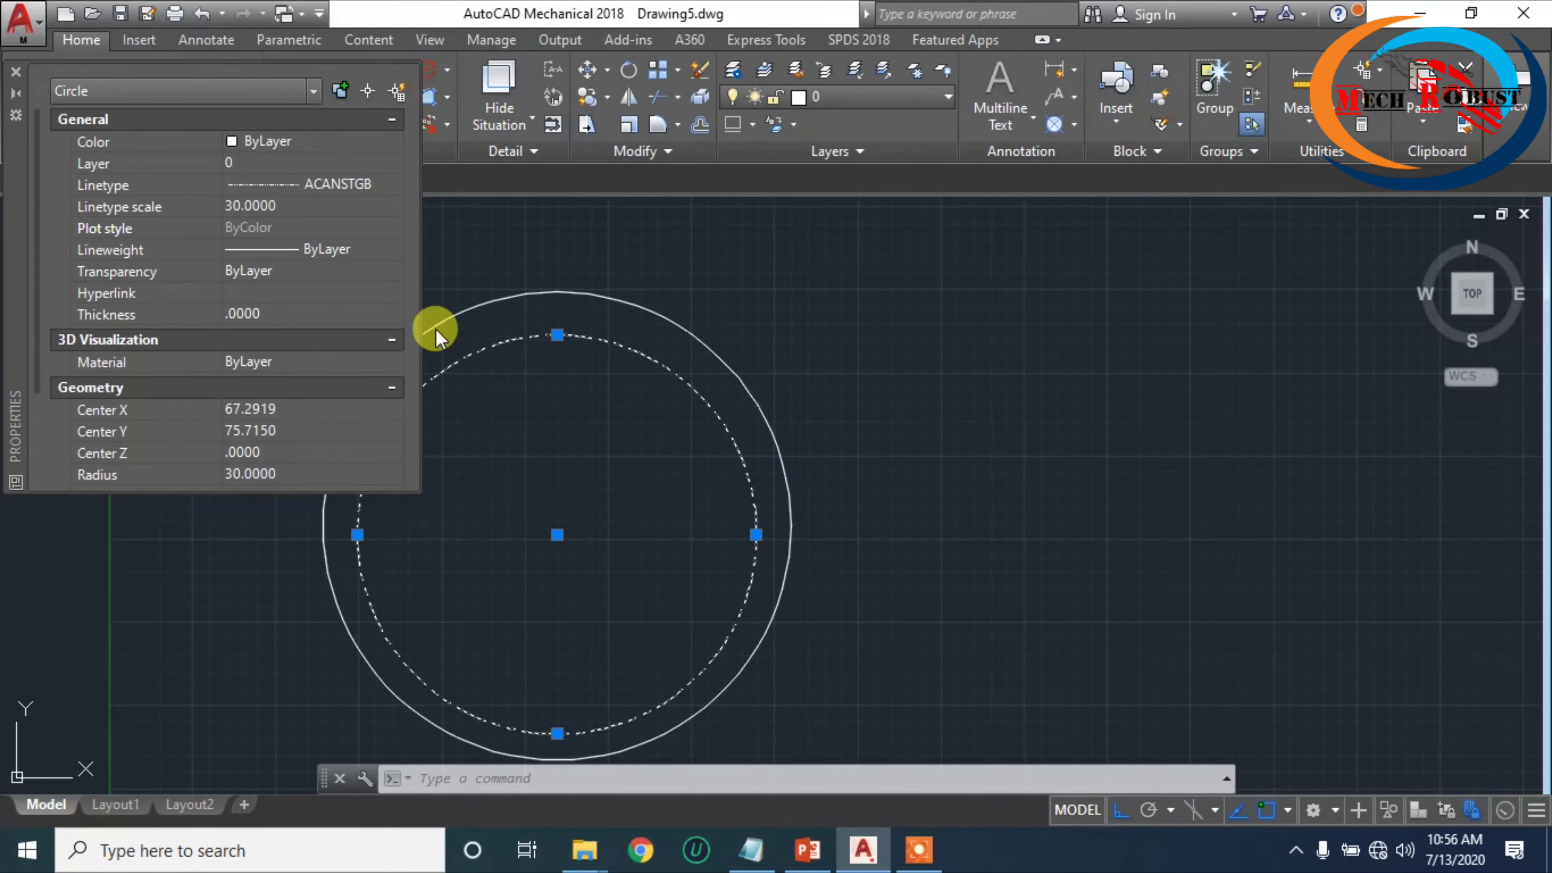
click(326, 248)
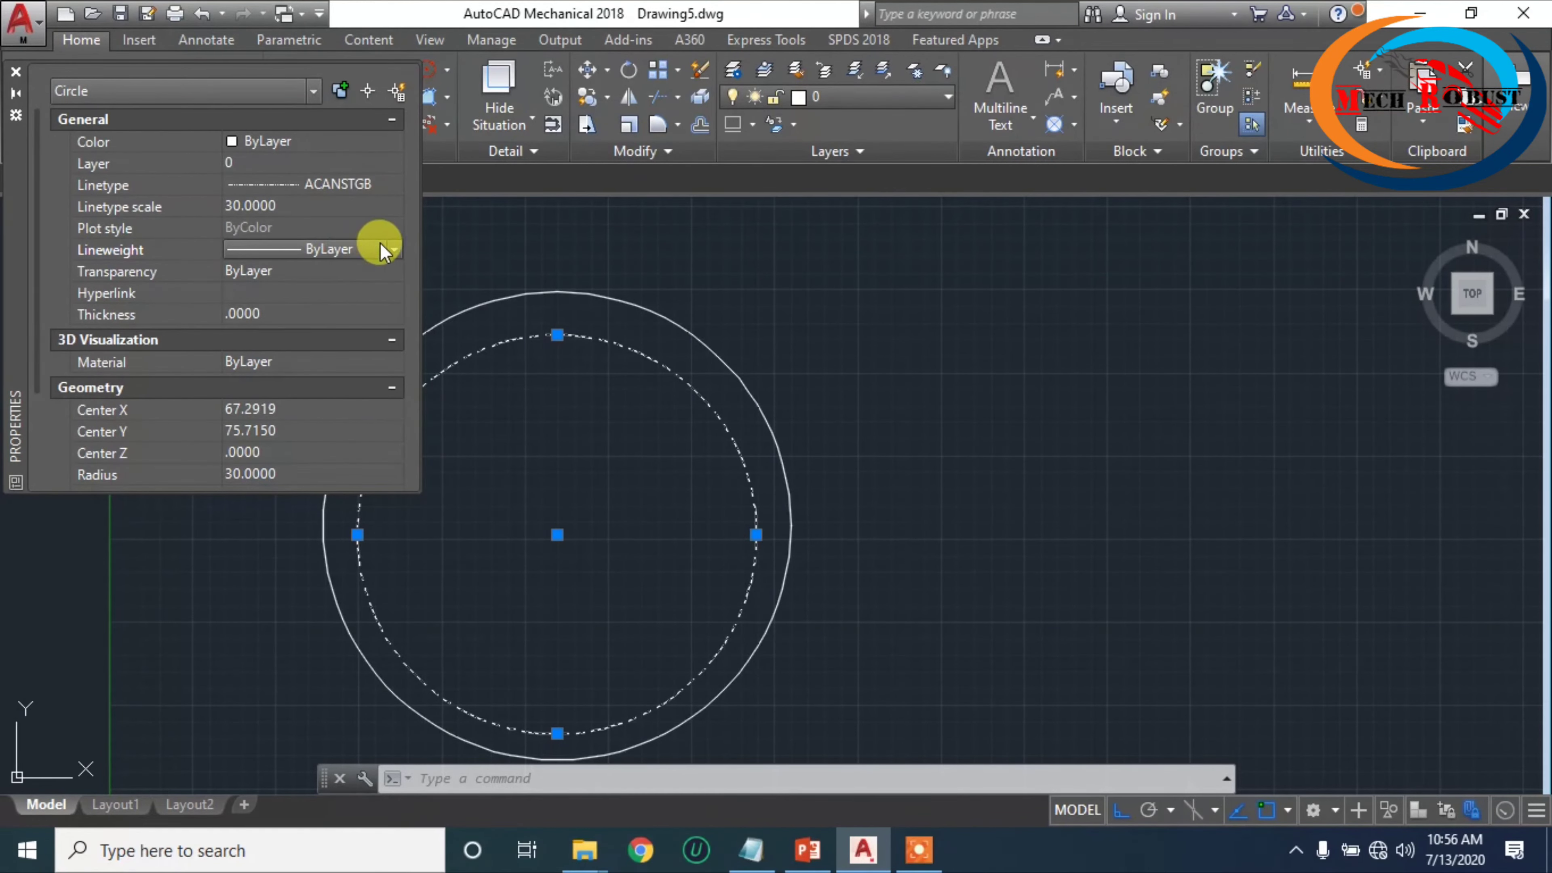
click(396, 249)
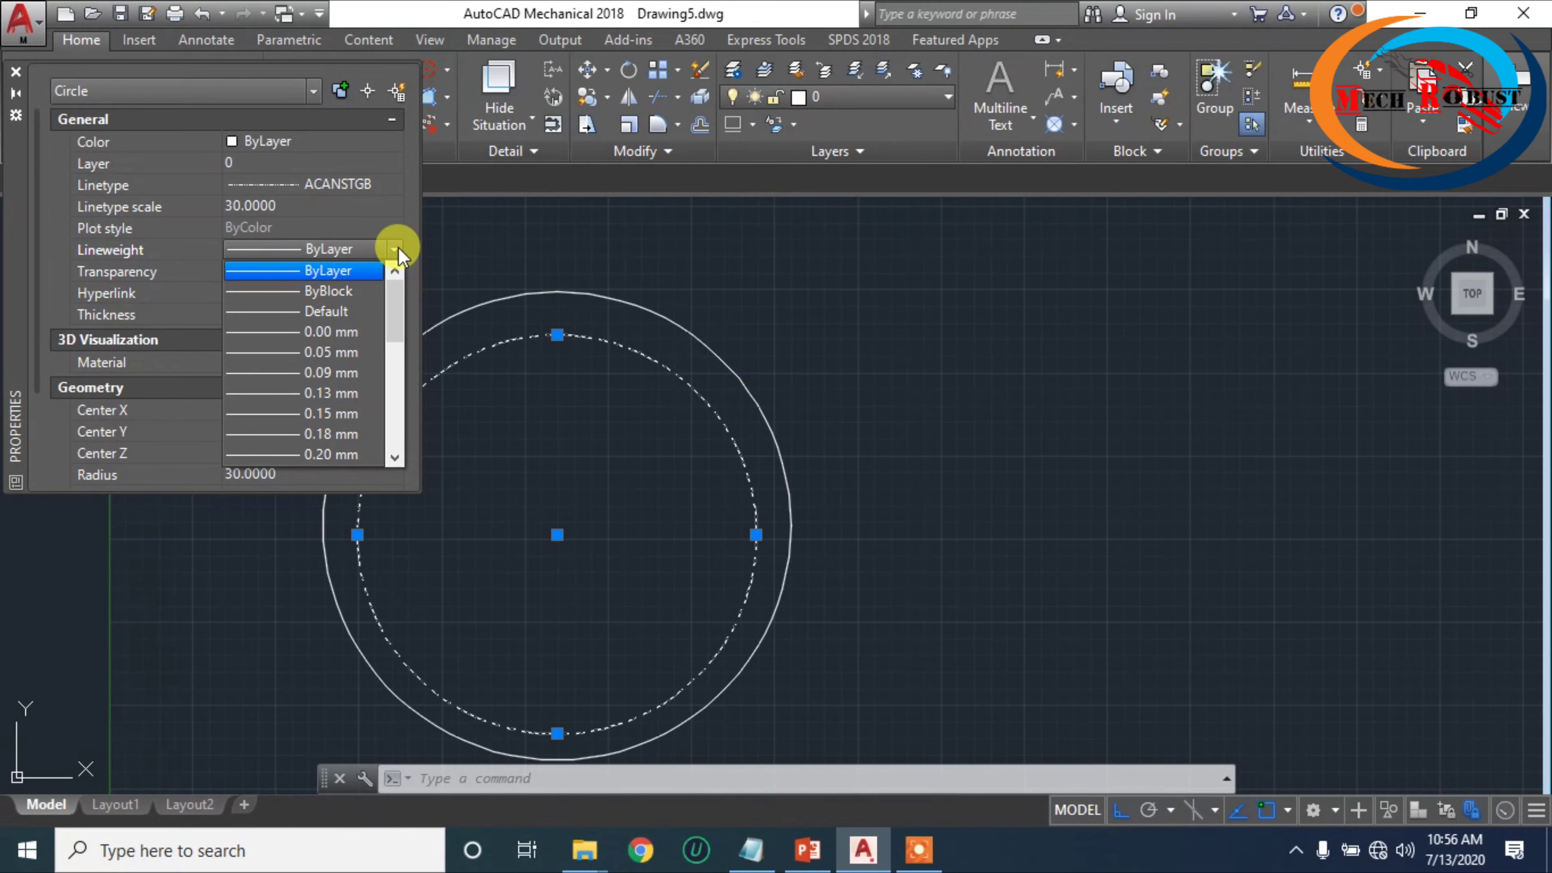
click(397, 250)
key(Escape)
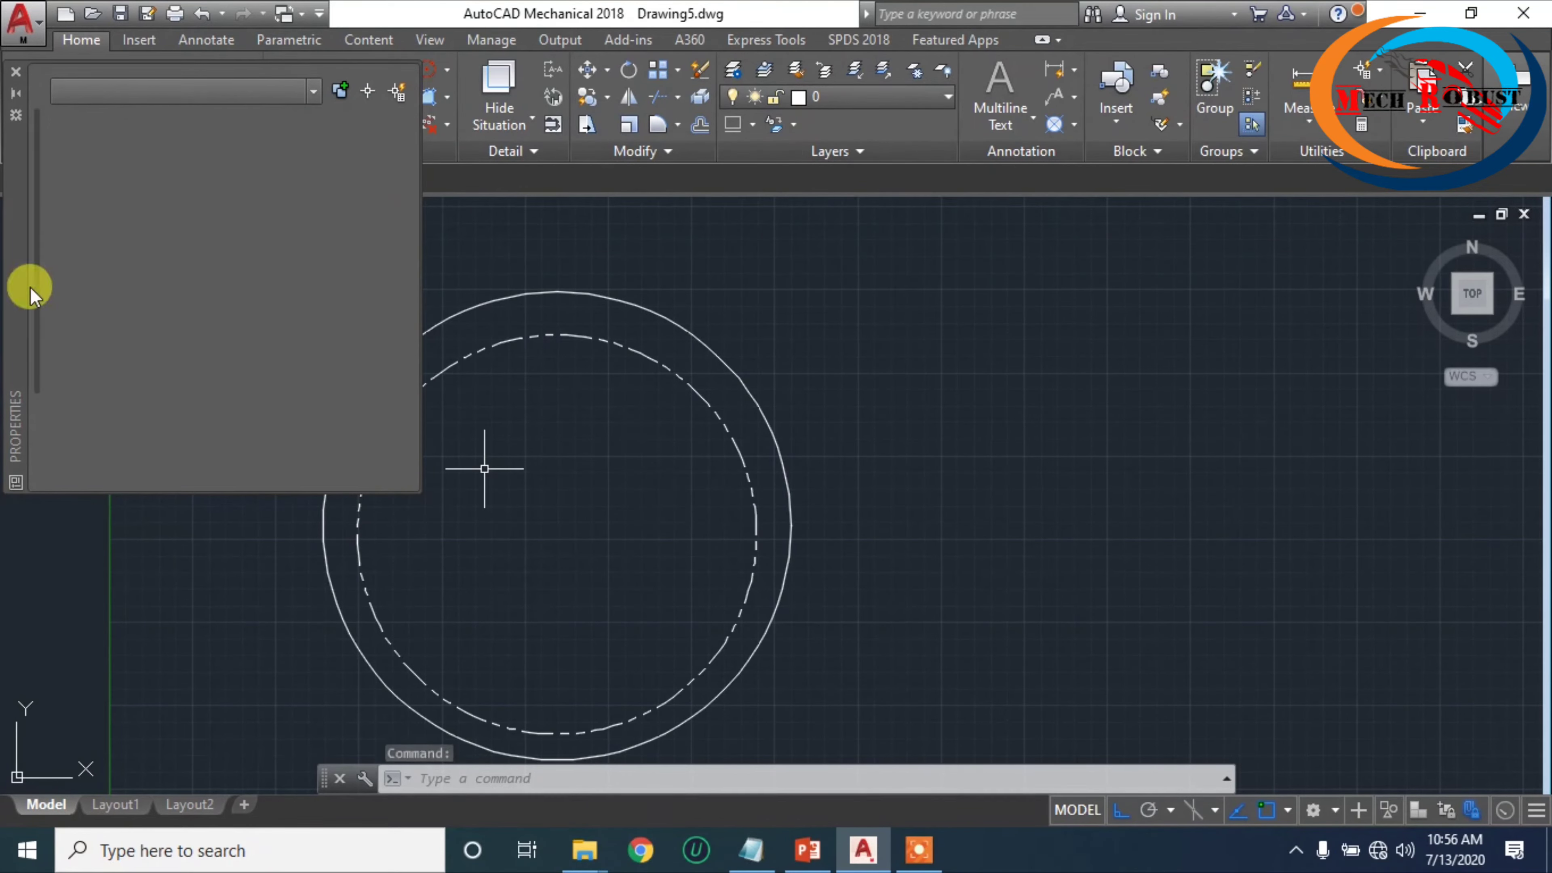
click(16, 71)
- Draw a circle concentric with the outer one through the dashed circle's top quadrant, and erase the dashed circle
scroll(710, 509, down, 4)
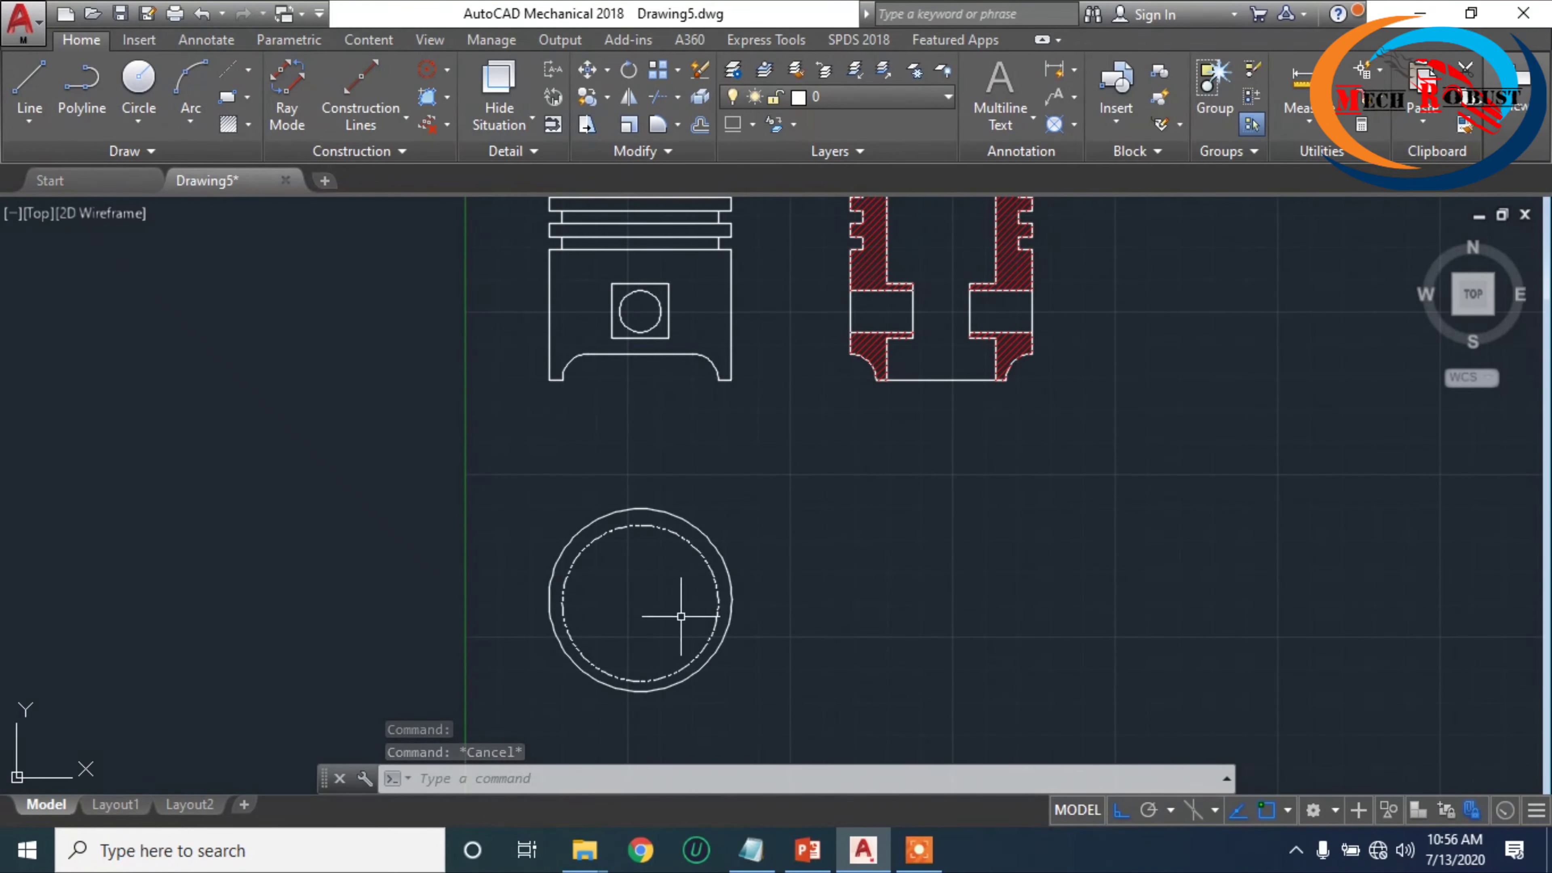
scroll(608, 538, up, 4)
scroll(711, 418, down, 2)
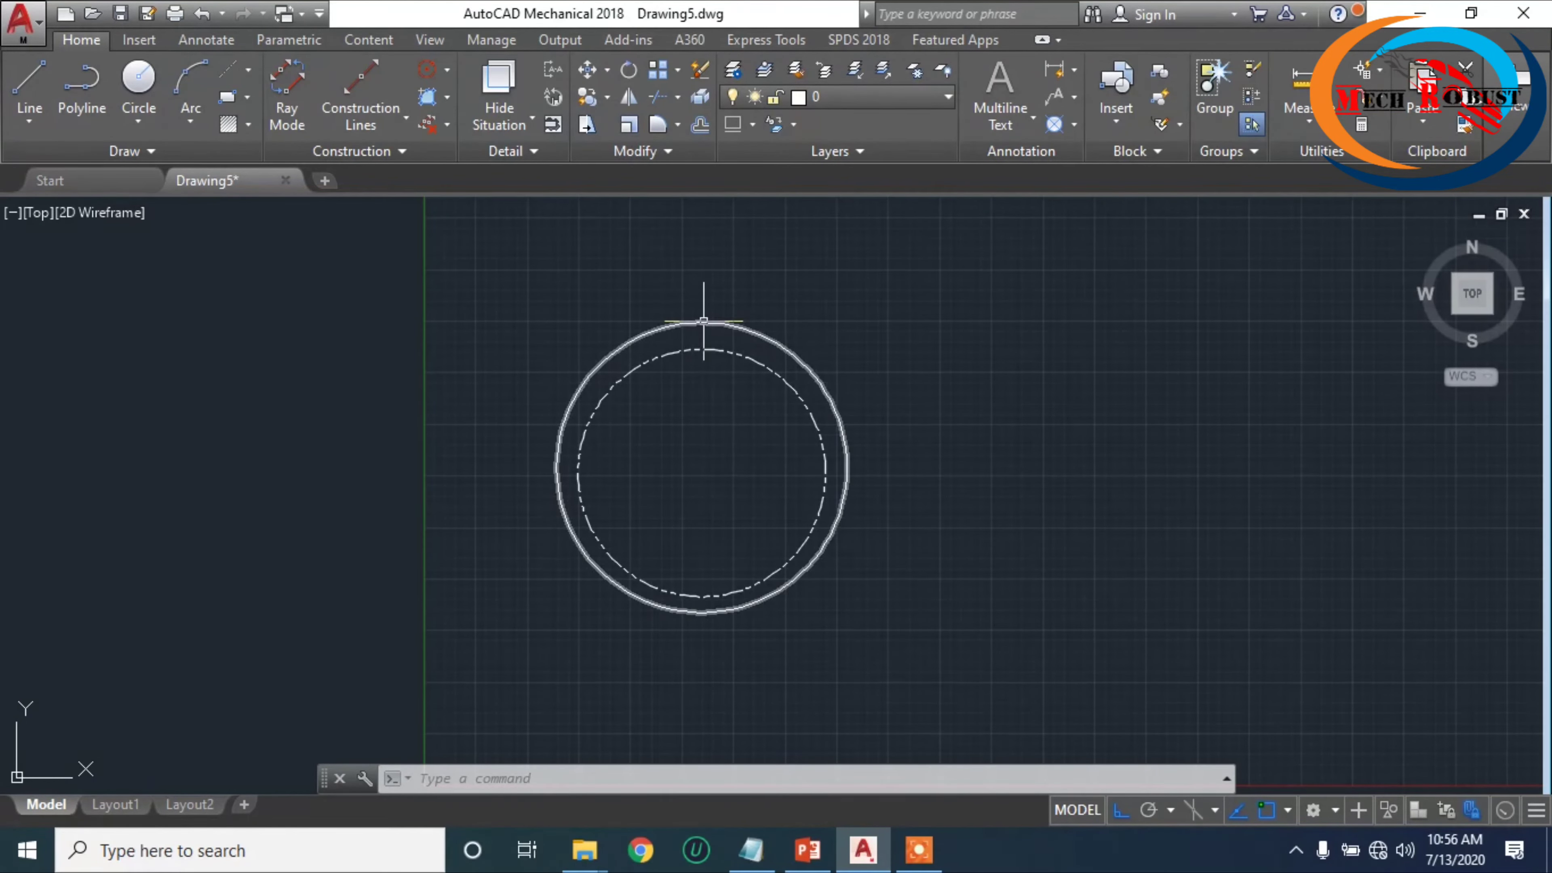
text(c)
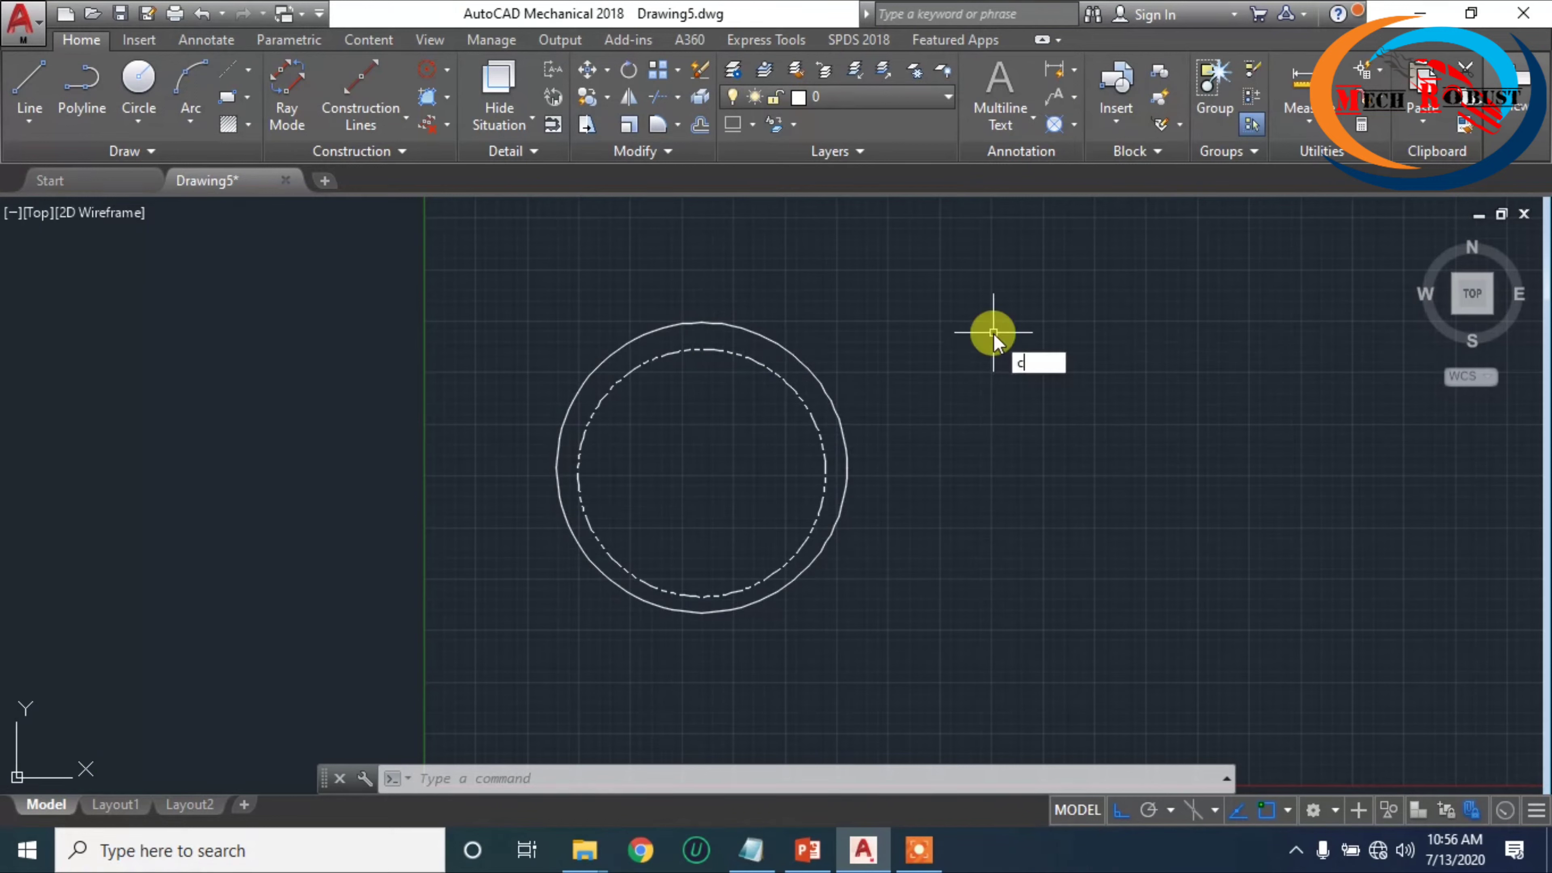
key(Return)
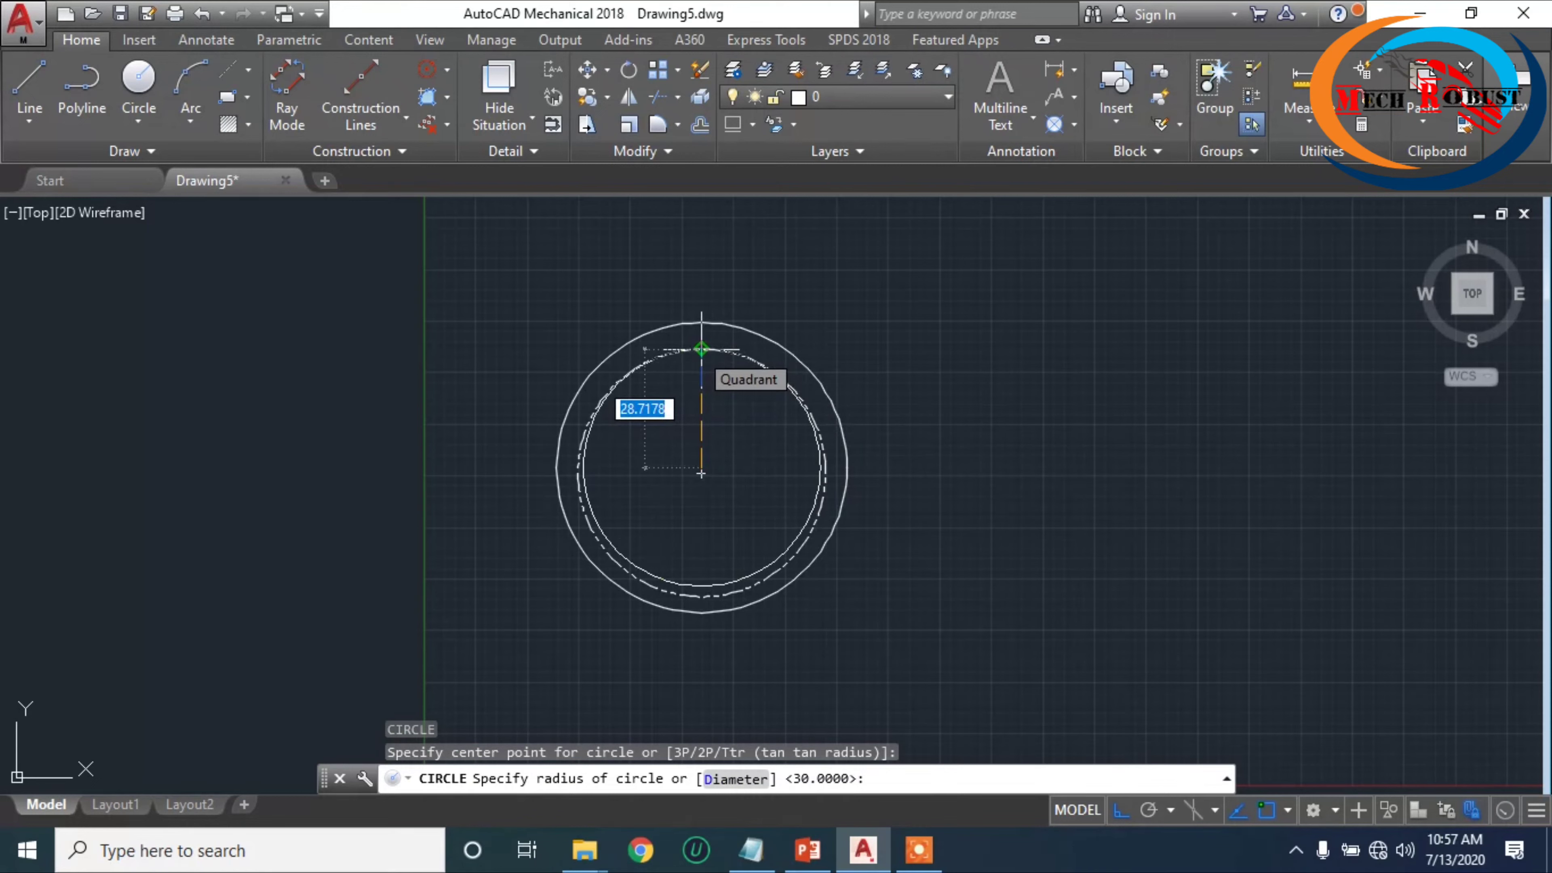
click(701, 349)
key(Escape)
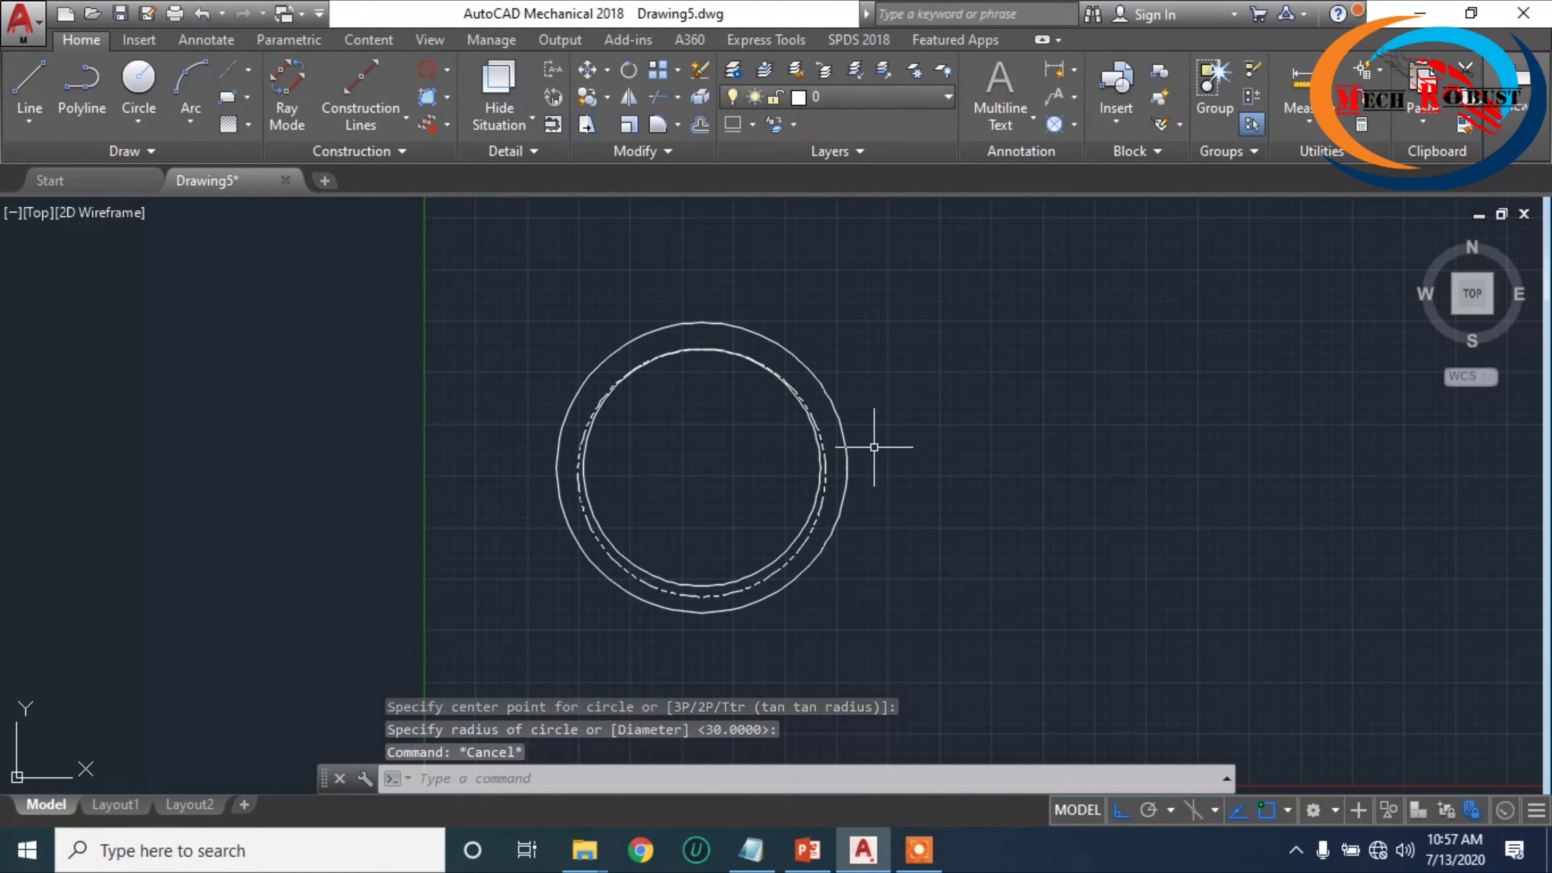
click(645, 574)
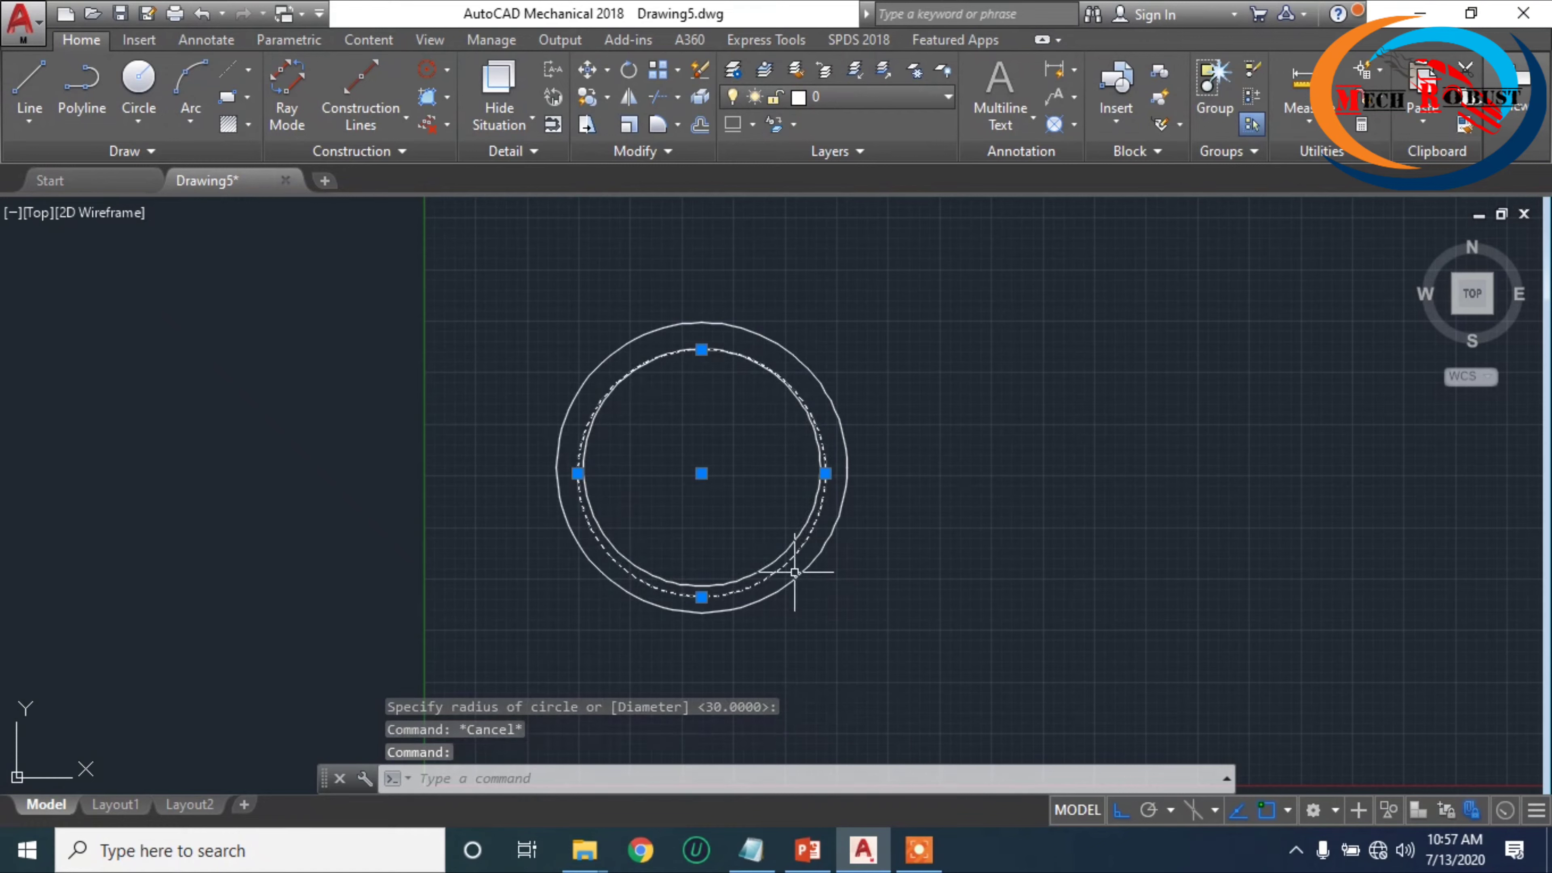
key(Delete)
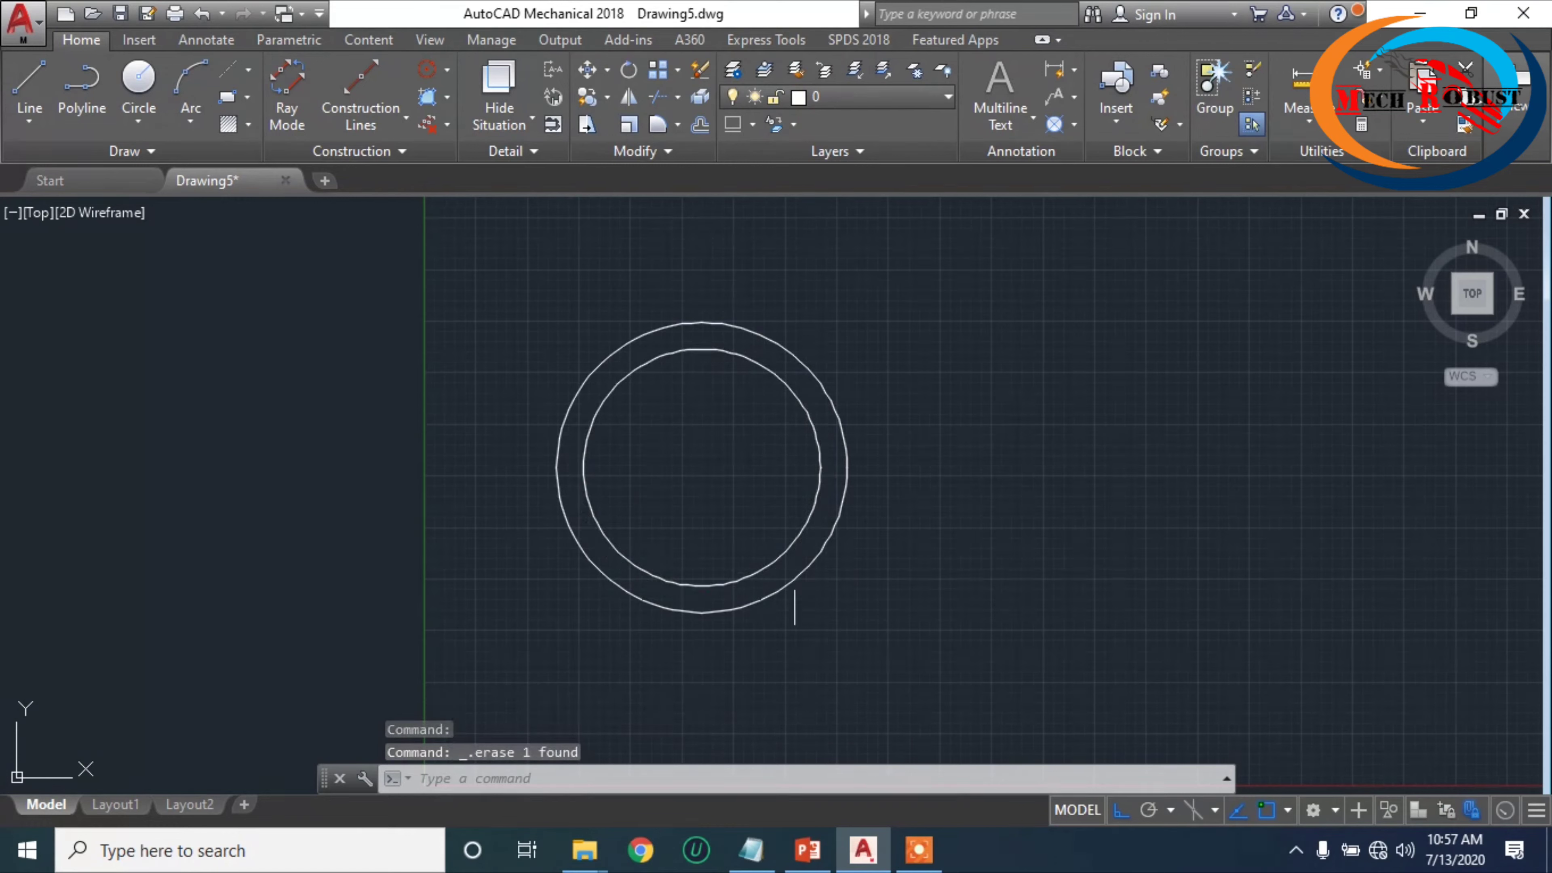
- Change the linetype of the inner circle in the top view to ACANSTGB in its properties
right_click(812, 514)
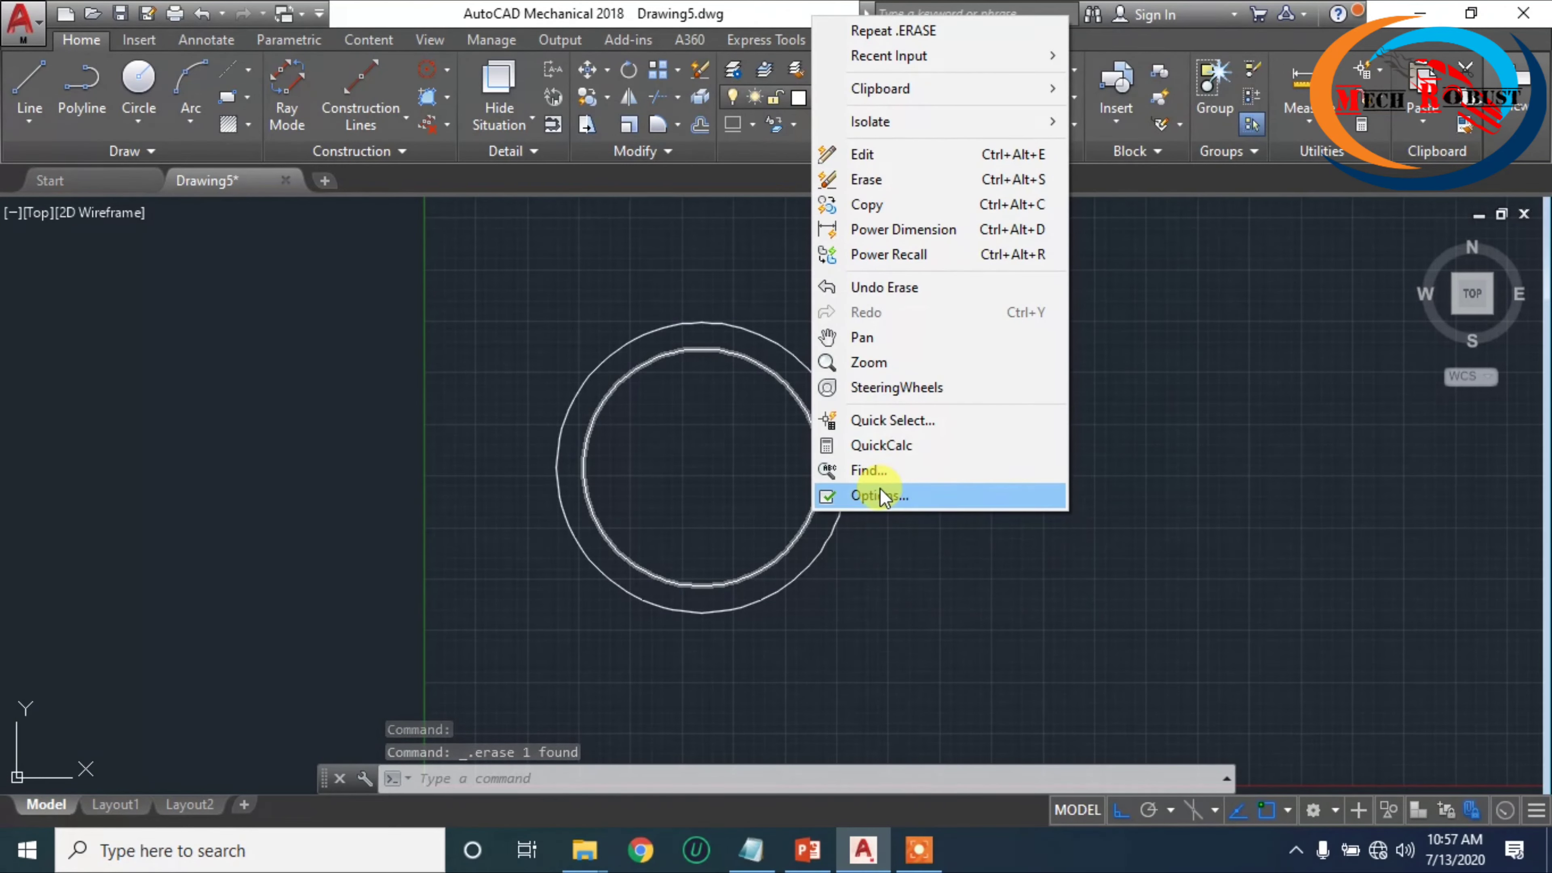
click(873, 604)
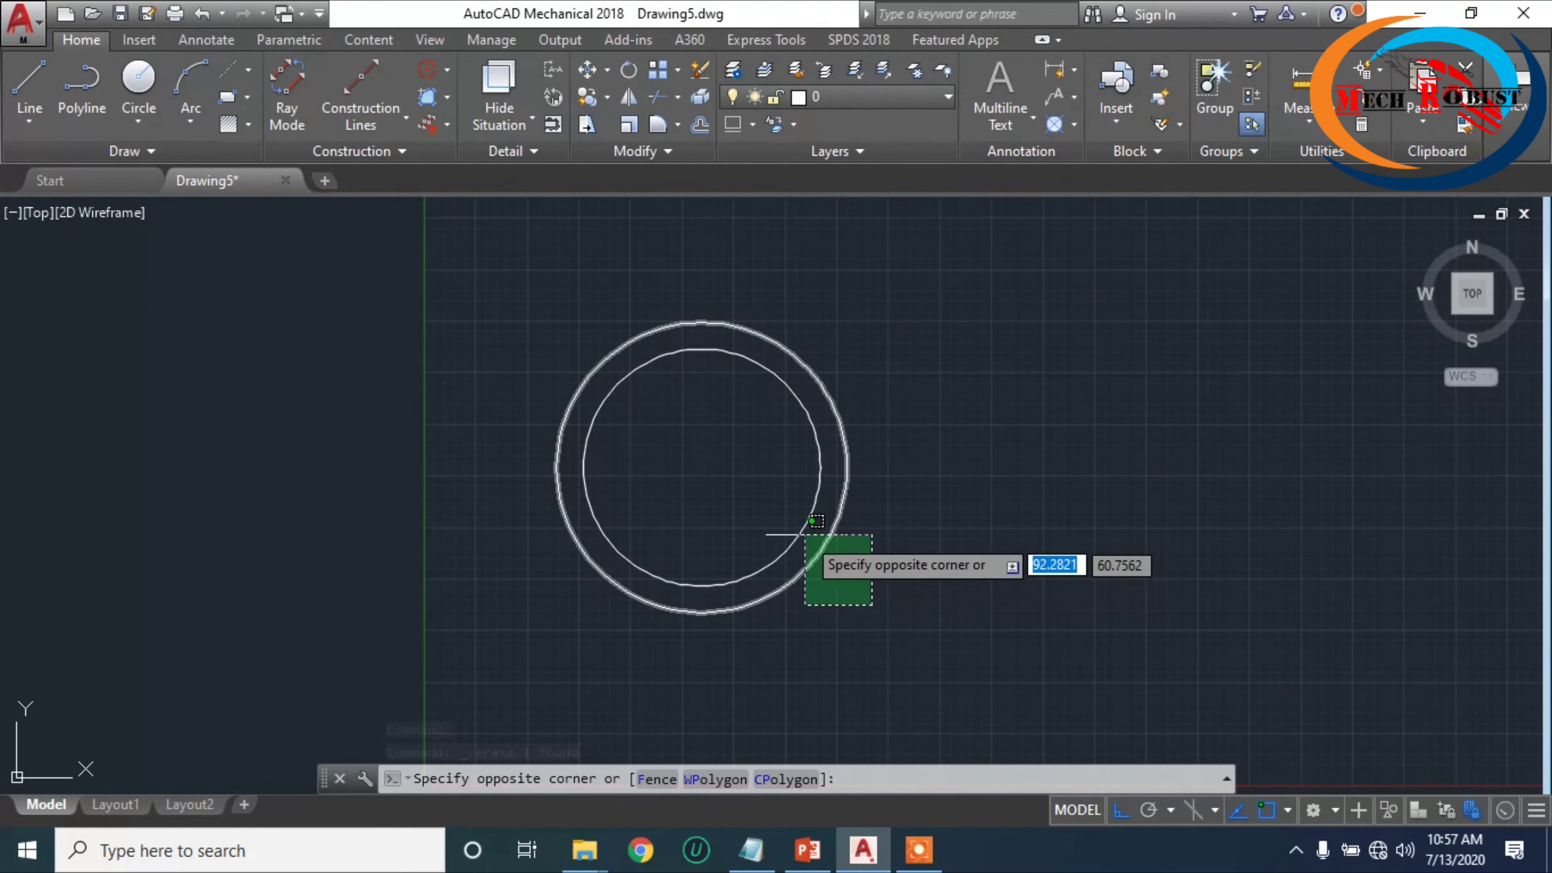
click(1016, 639)
click(793, 547)
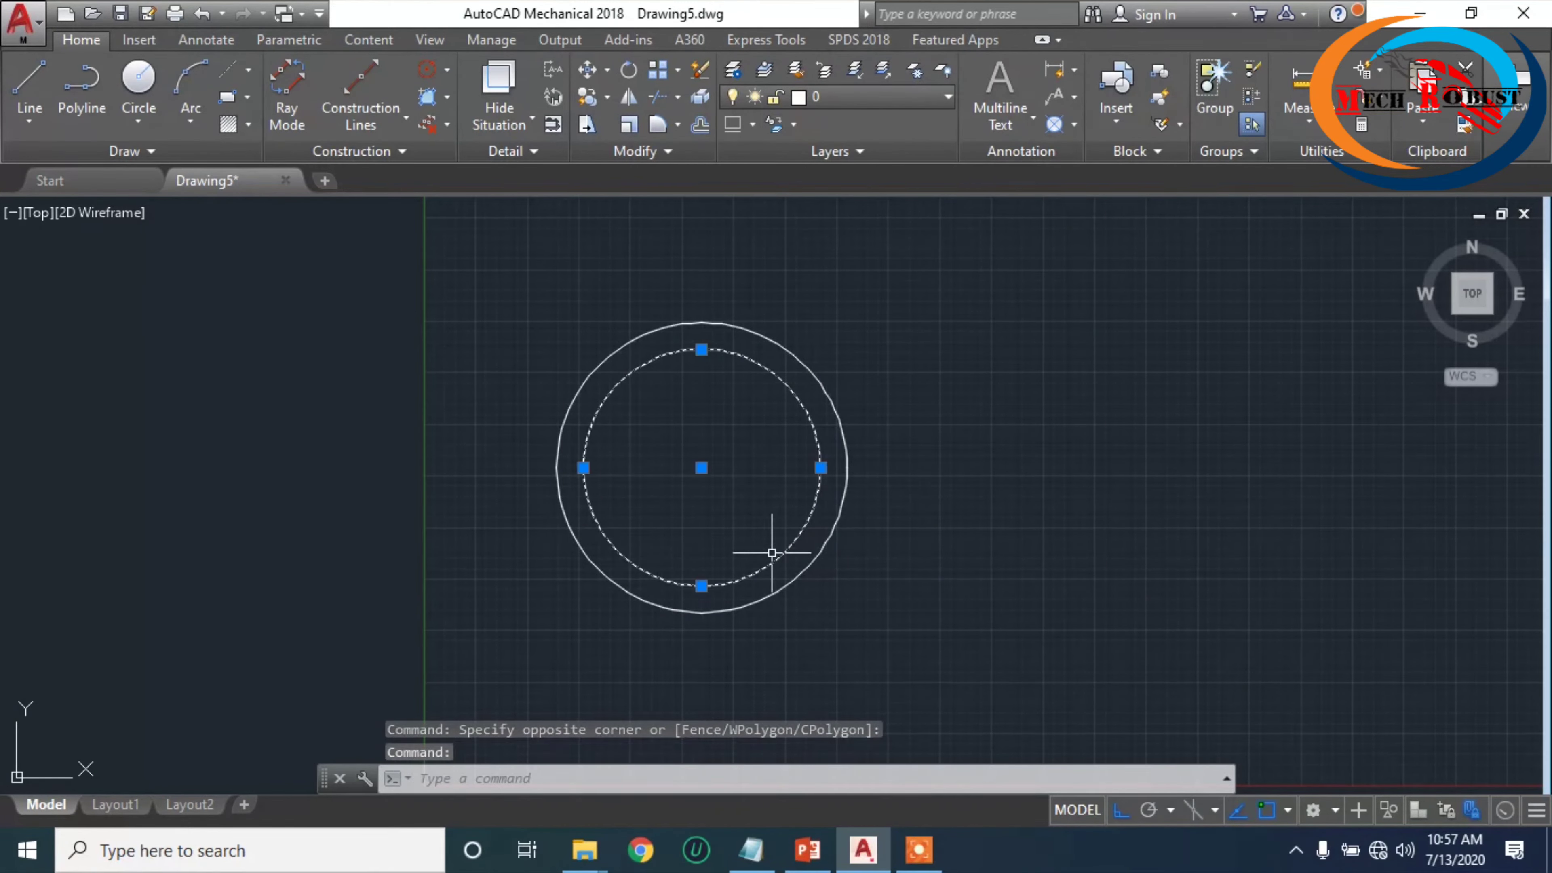
right_click(770, 551)
click(825, 786)
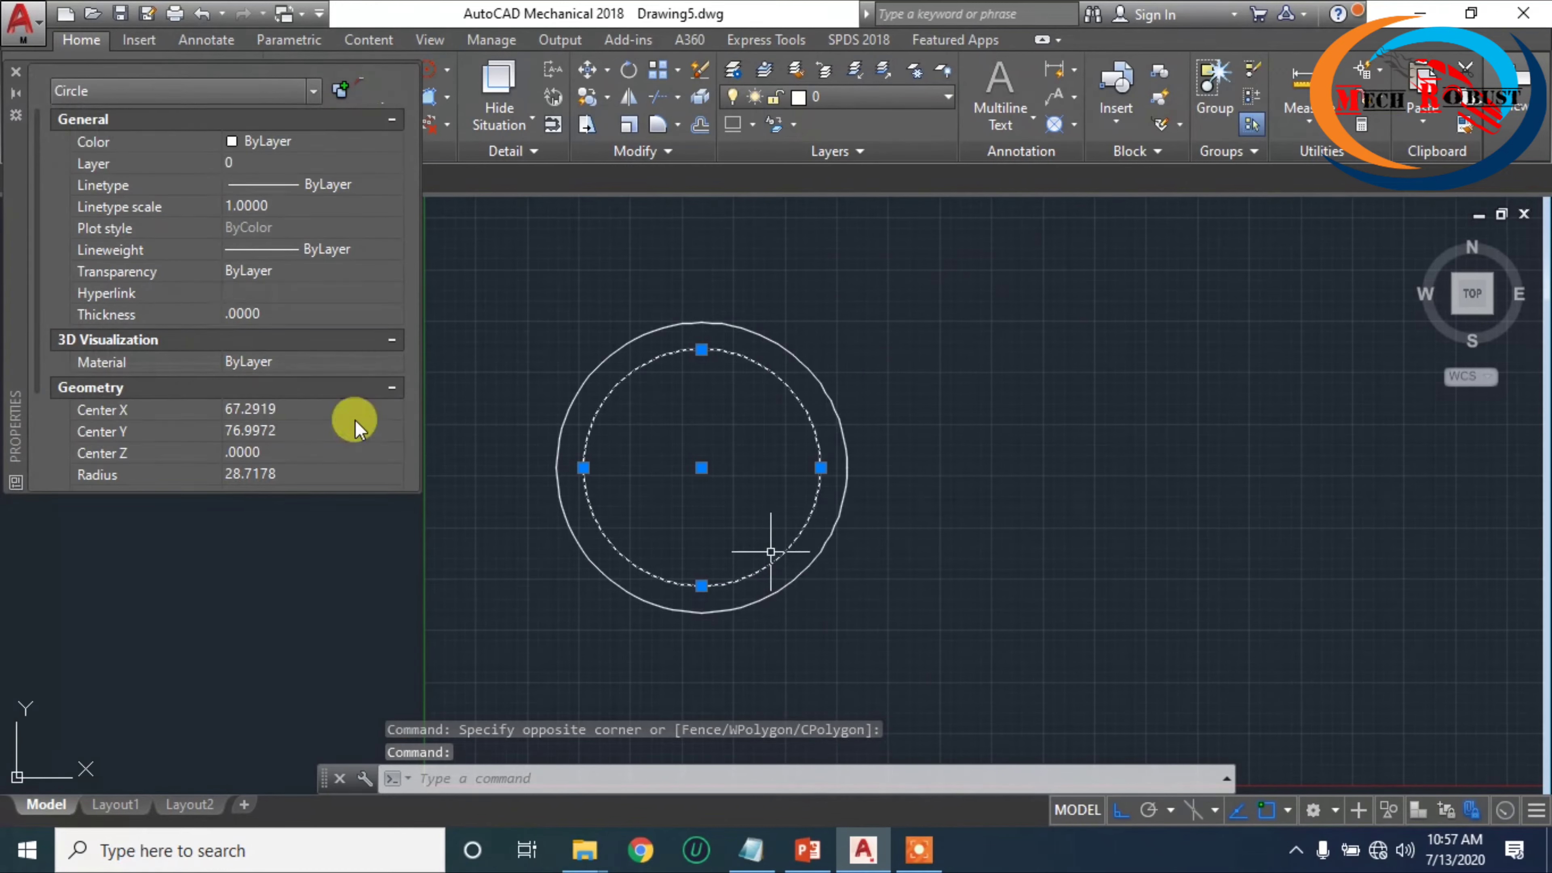
click(309, 188)
click(394, 184)
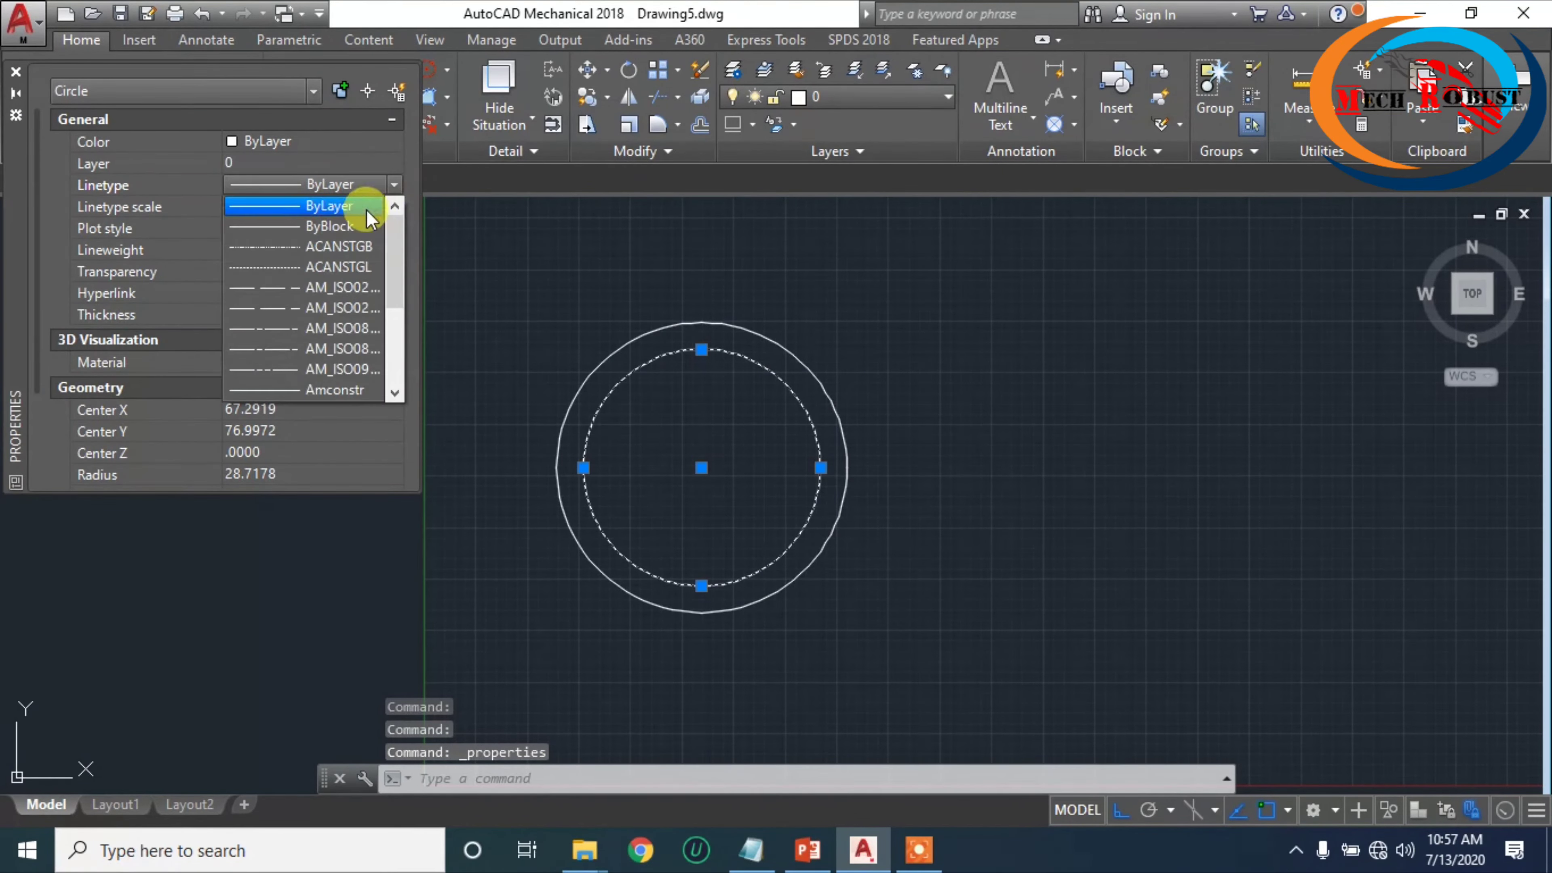
click(332, 247)
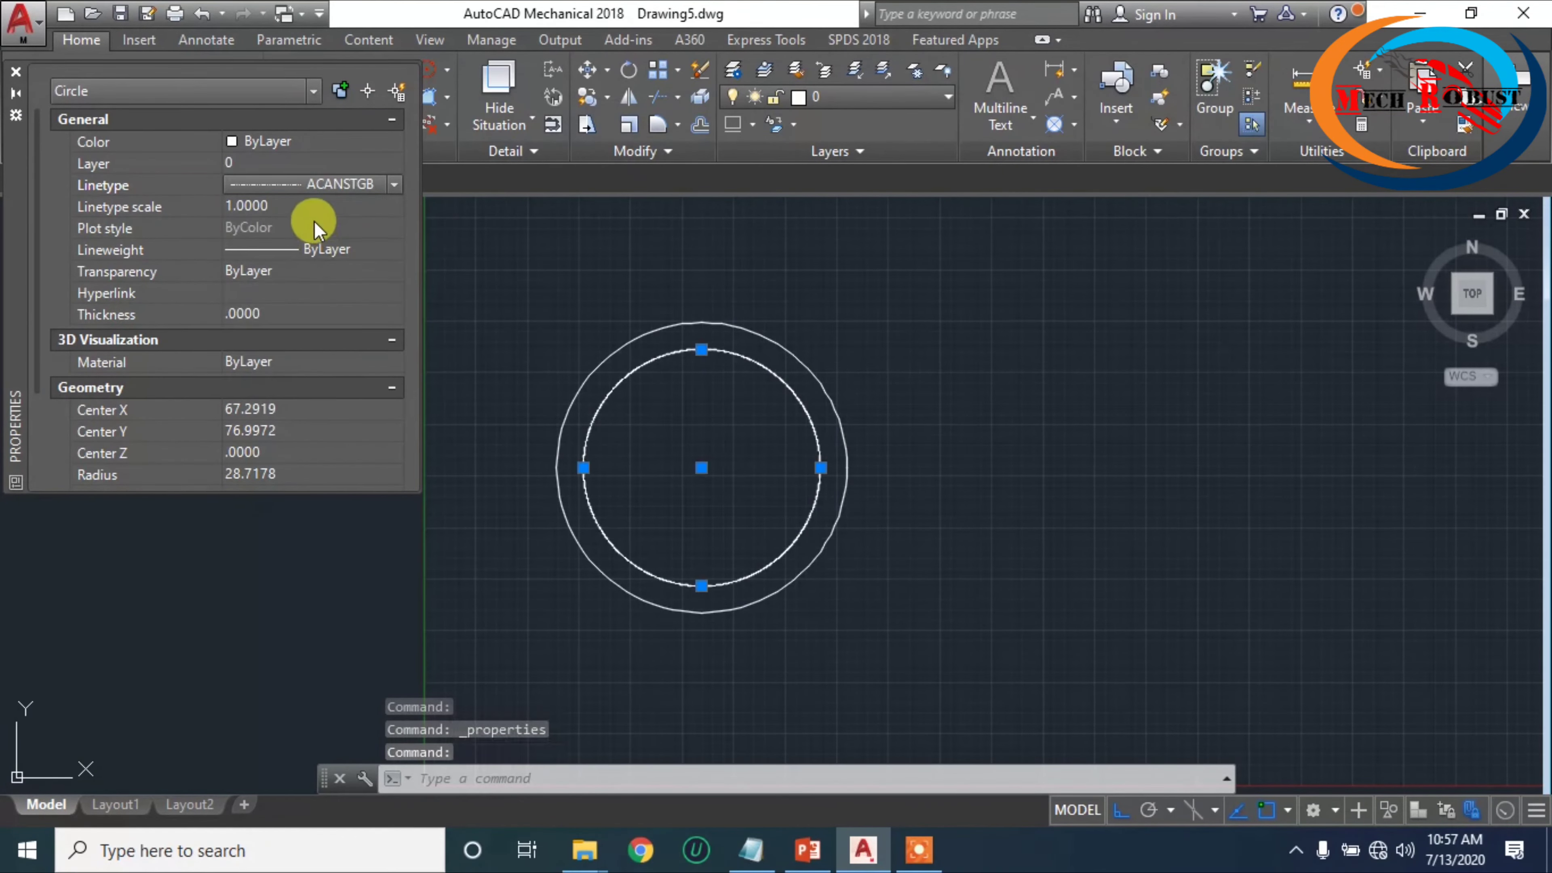
- Set the inner circle's linetype scale to 30, close its properties and clear the selection
click(302, 208)
key(BackSpace)
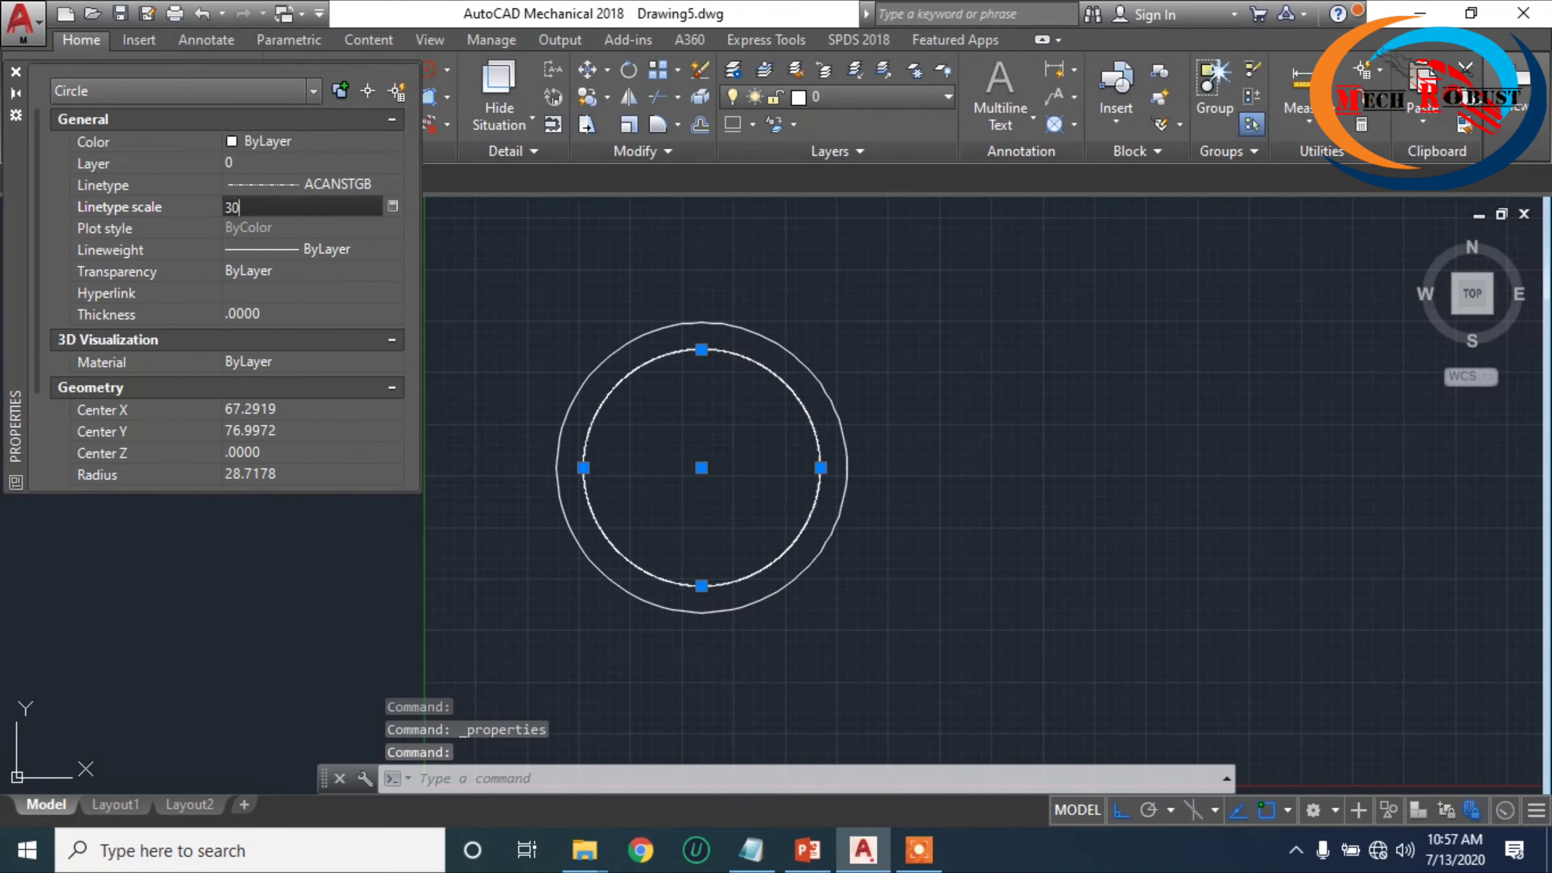
text(30)
key(Return)
click(15, 71)
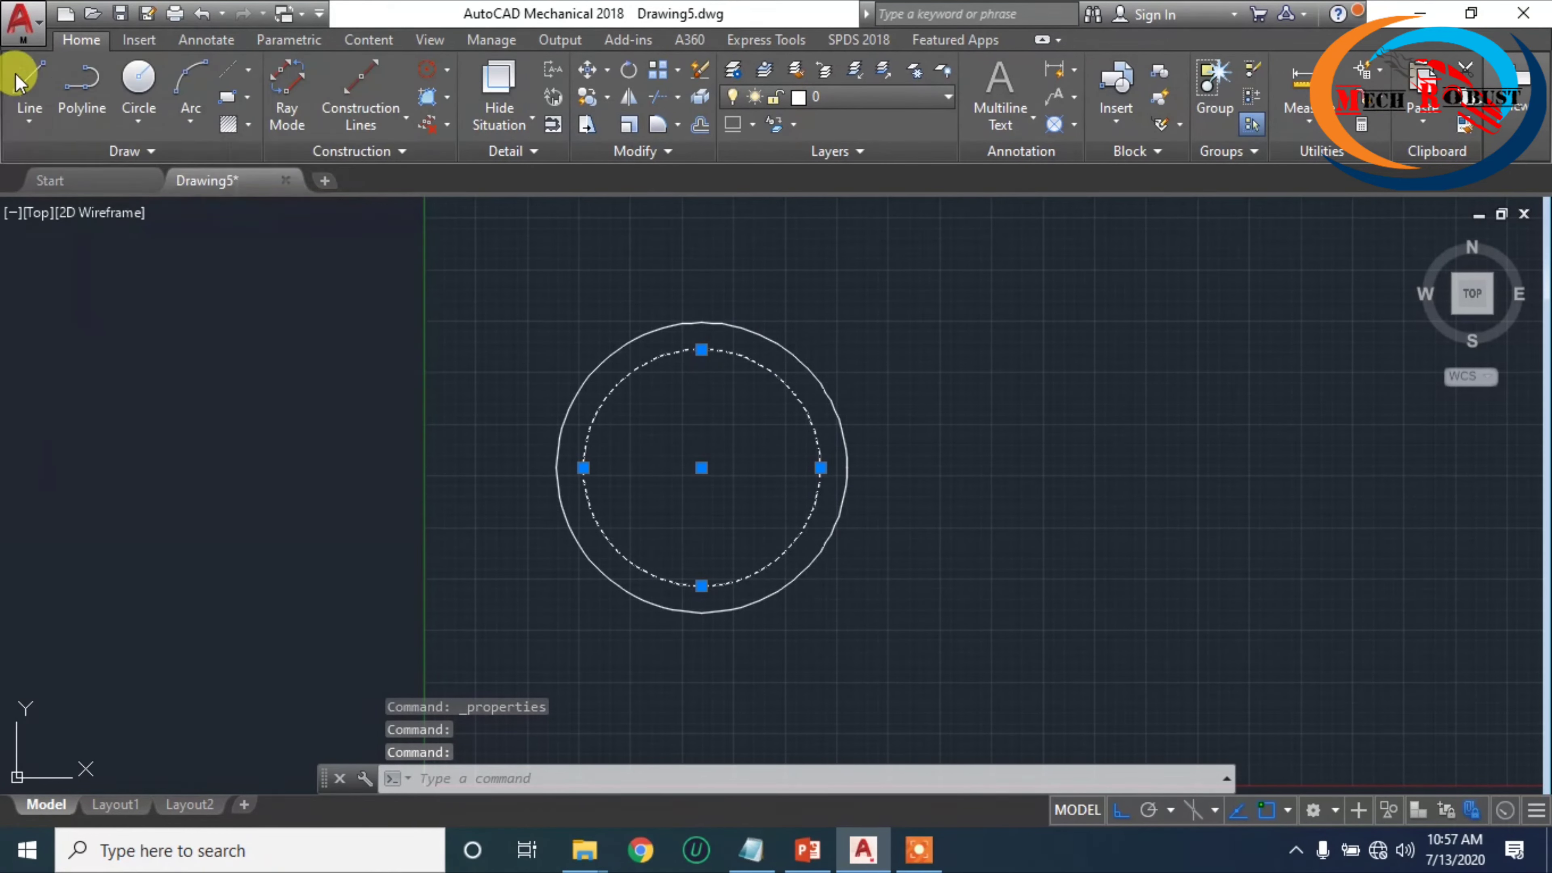
key(Escape)
scroll(965, 449, down, 4)
middle_drag(949, 472, 869, 640)
mouse_move(963, 581)
middle_down()
mouse_move(703, 513)
mouse_move(718, 520)
middle_up()
text(re)
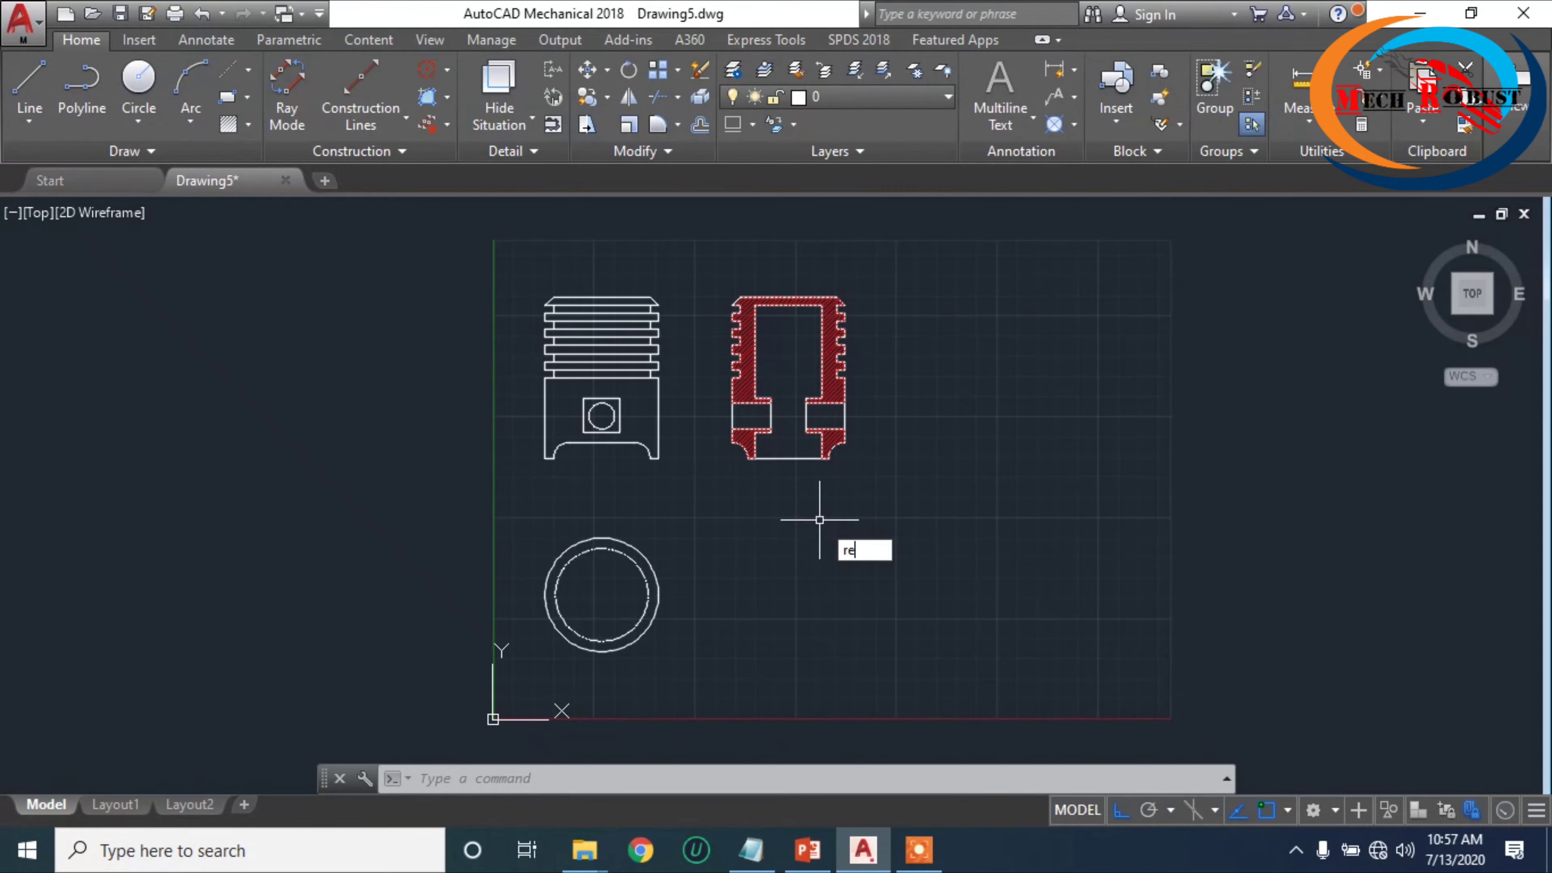
text(c)
key(Return)
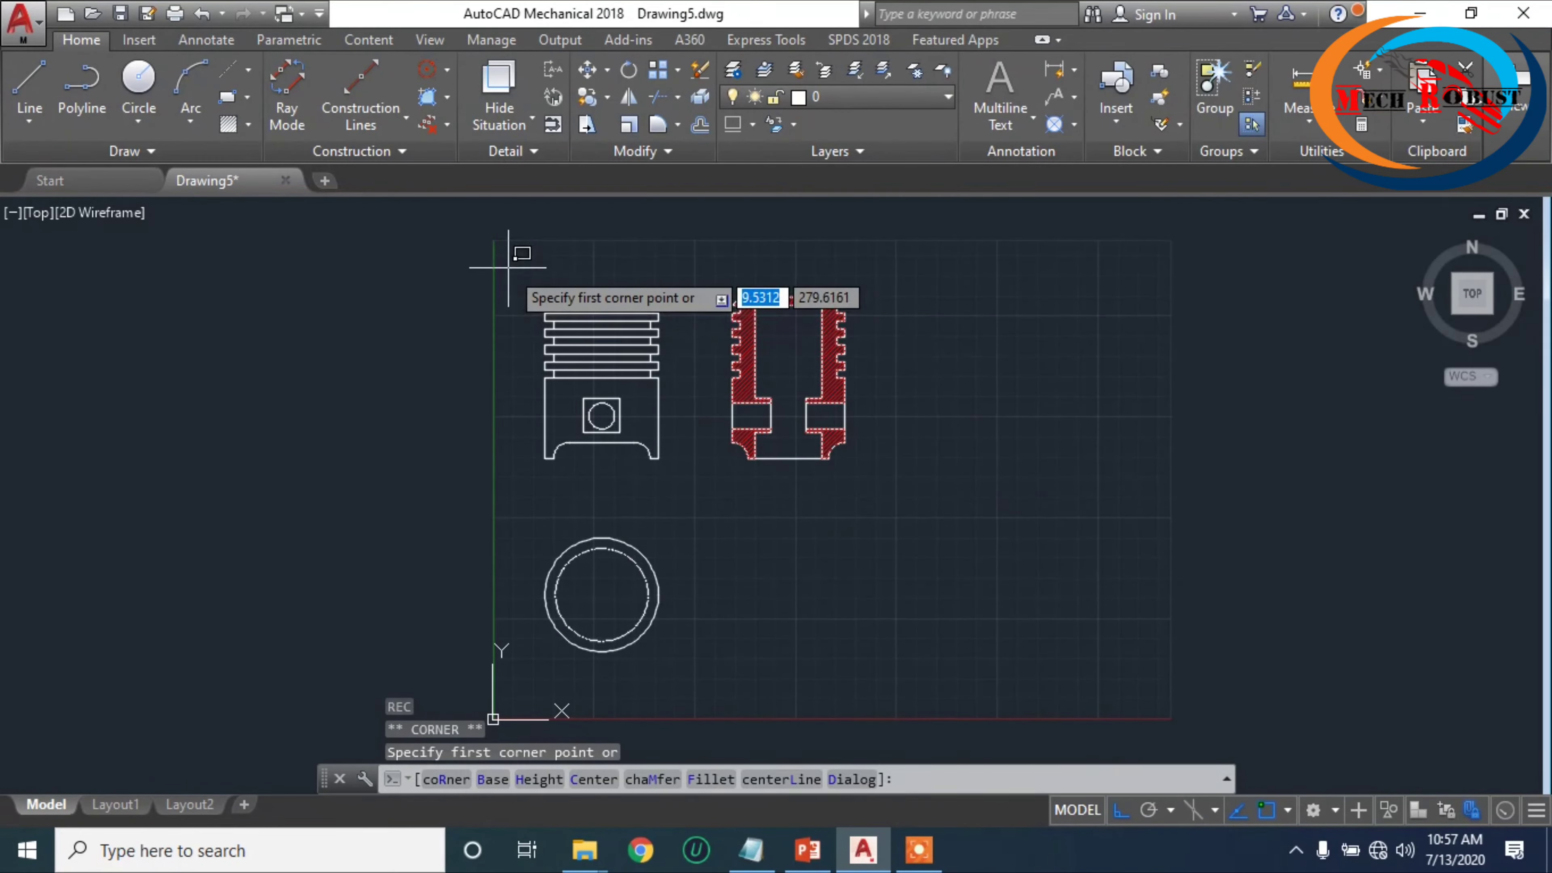
key(Escape)
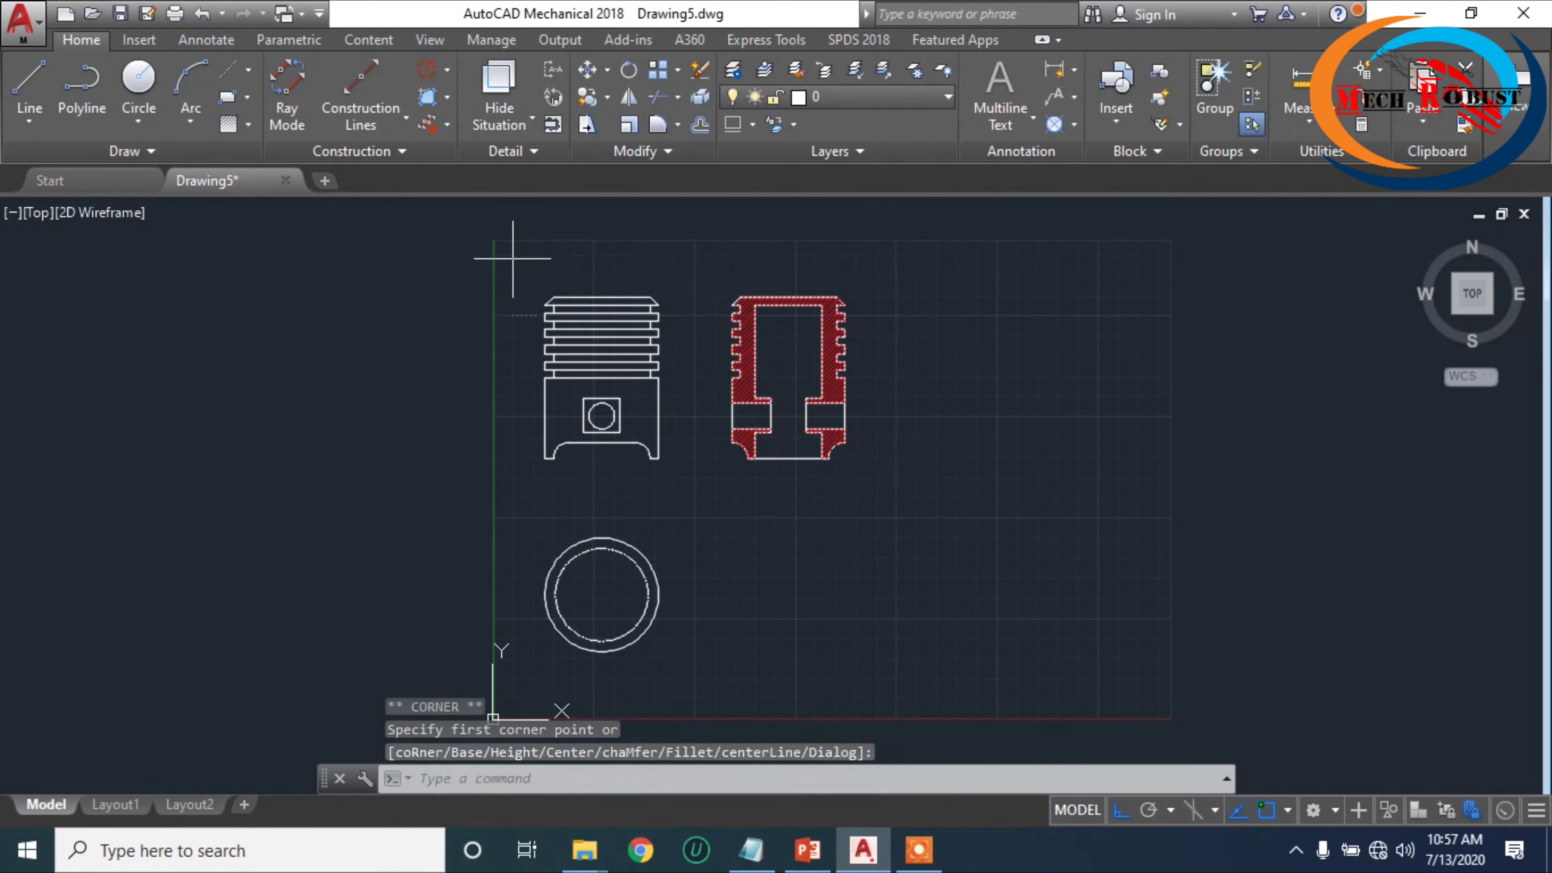
click(513, 259)
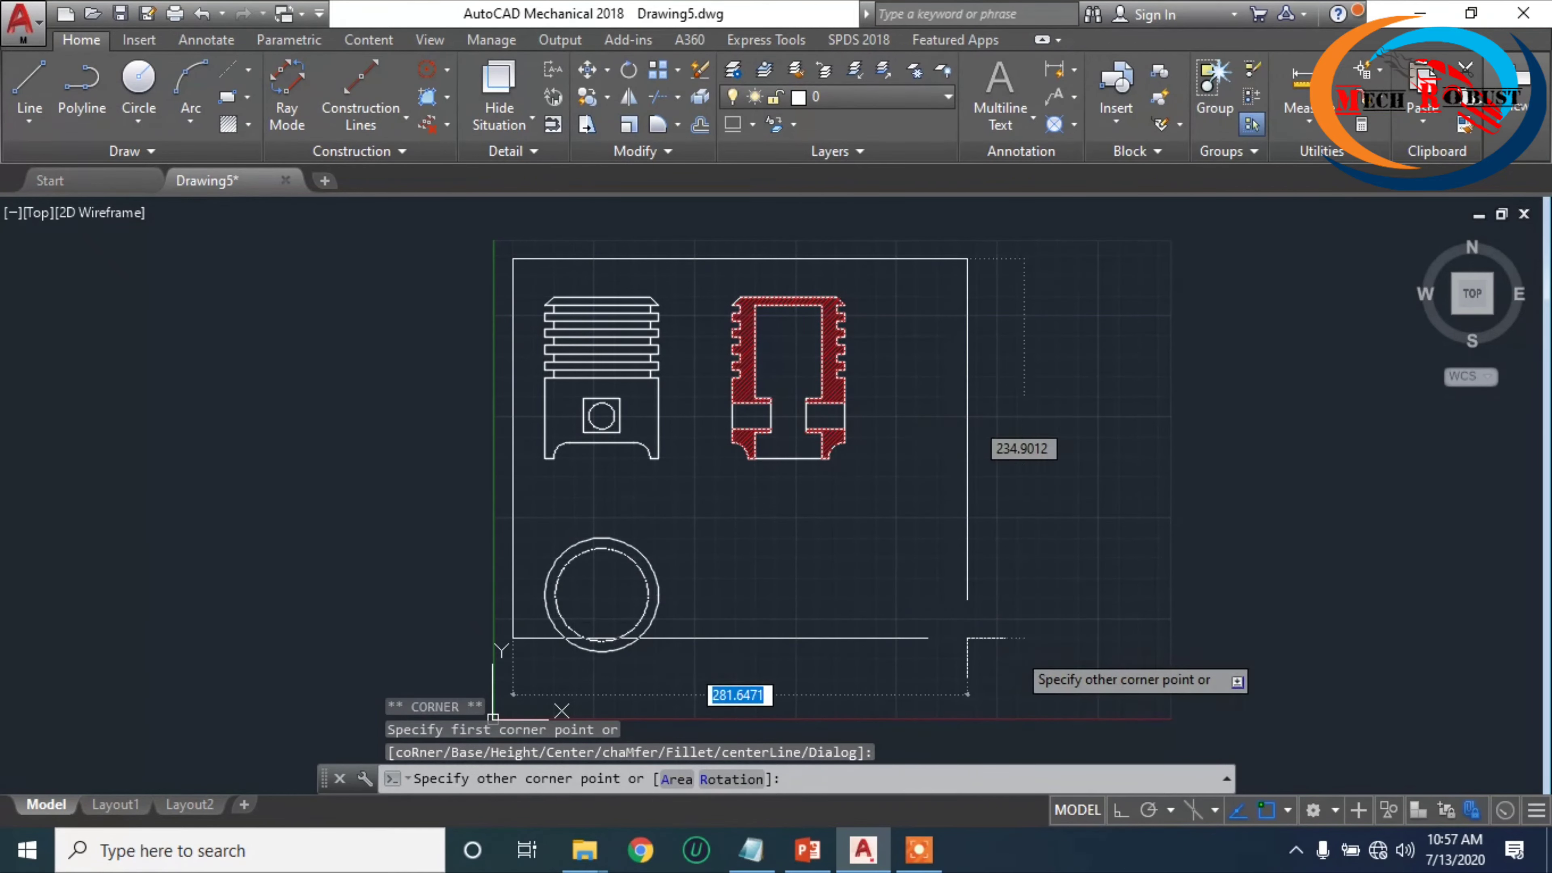
key(Escape)
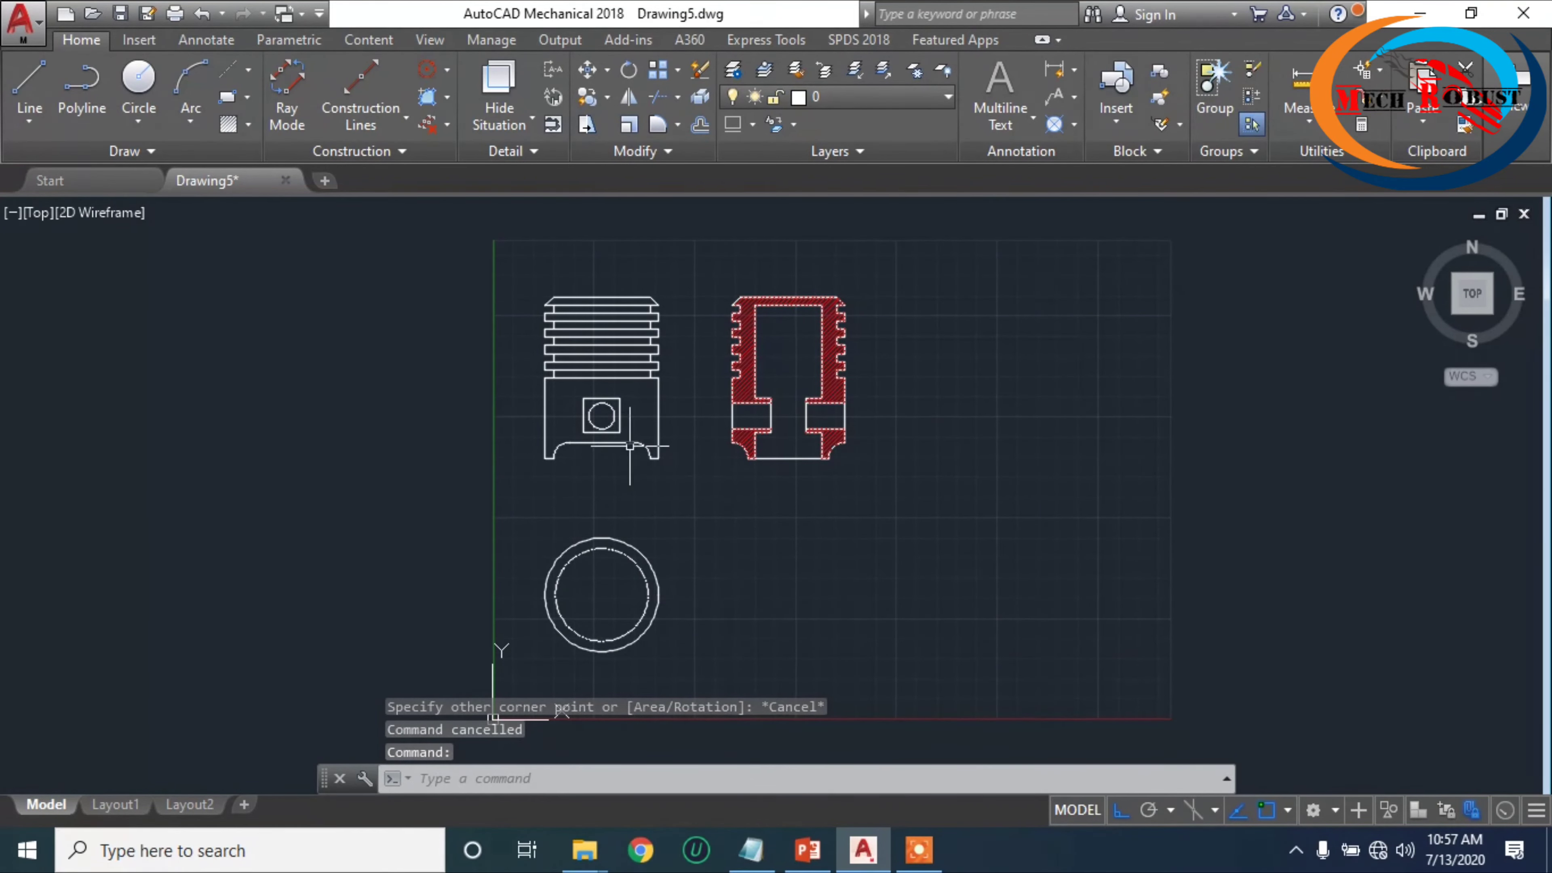
- Add a multiline text reading "front view" in a text box above the front view of the piston
middle_drag(630, 446, 694, 422)
scroll(666, 299, up, 3)
middle_drag(625, 293, 655, 339)
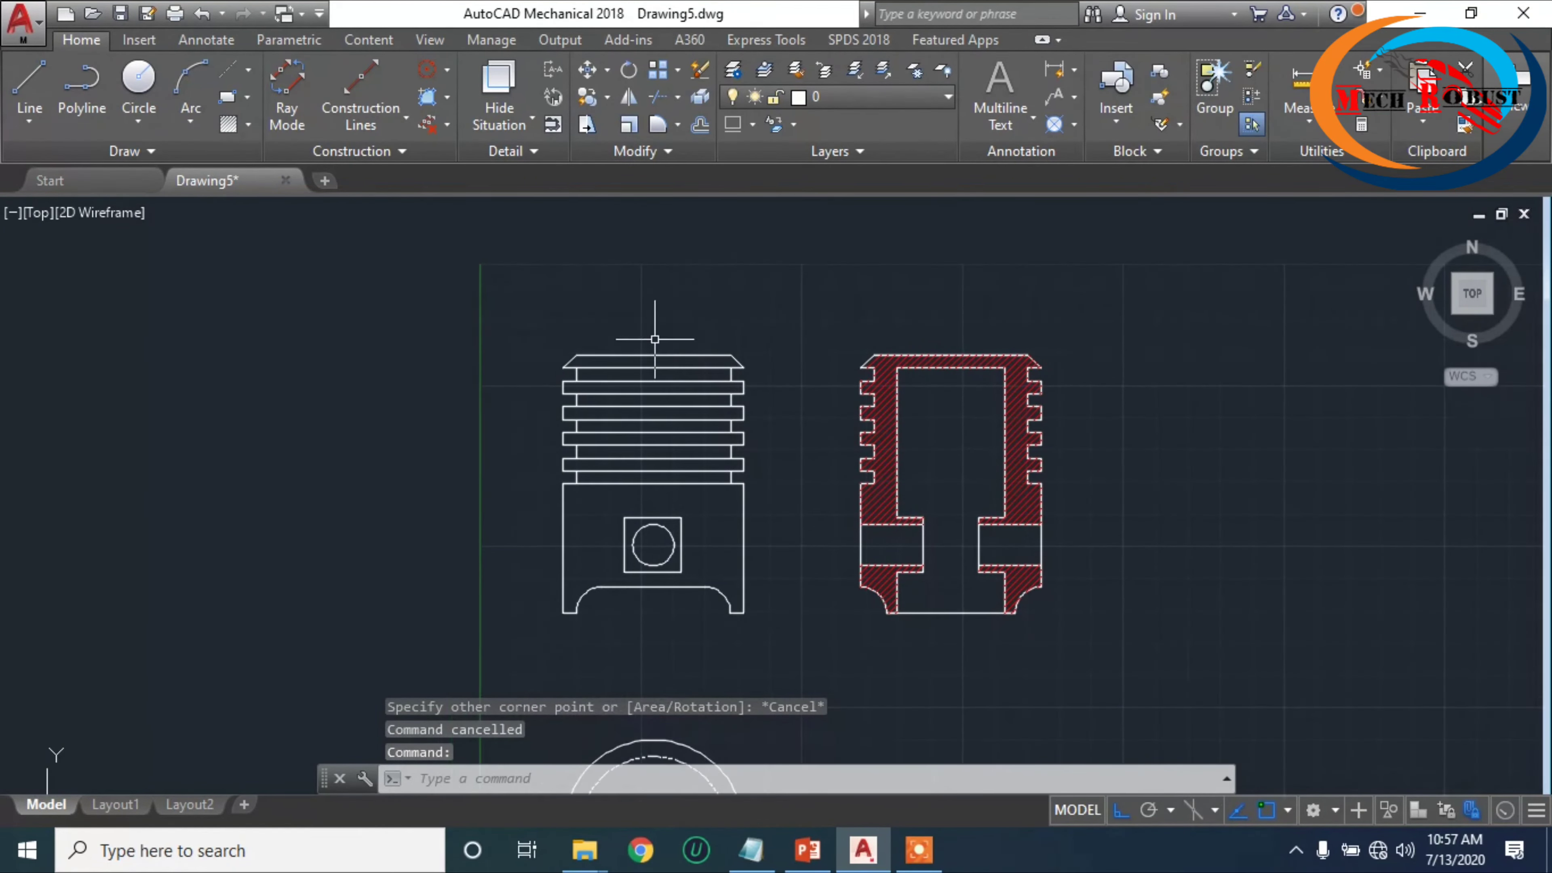
text(m)
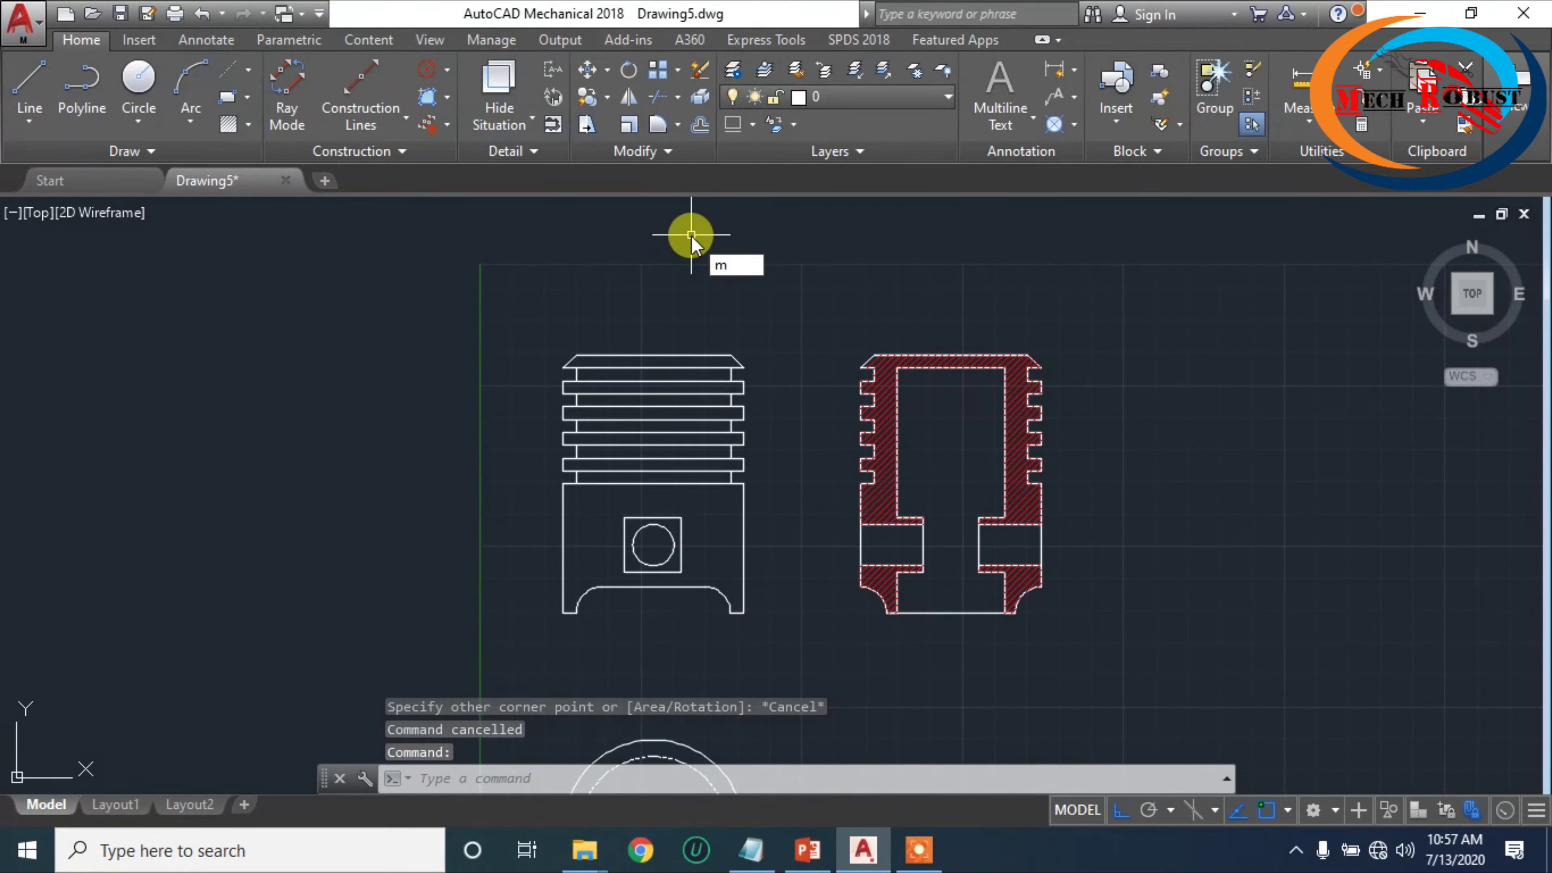
key(Escape)
text(t)
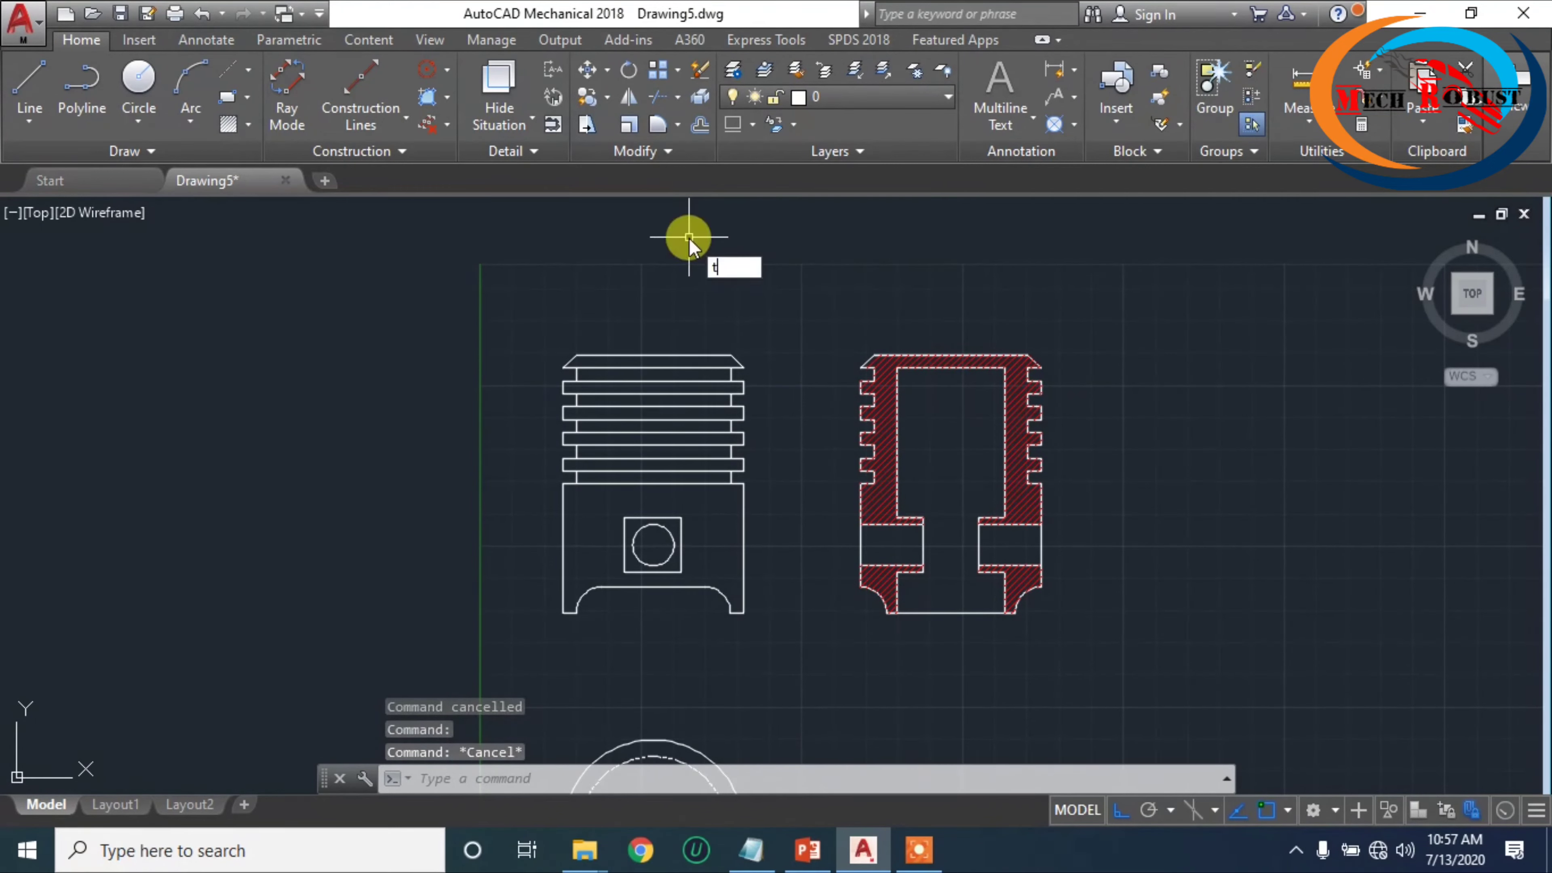
key(Return)
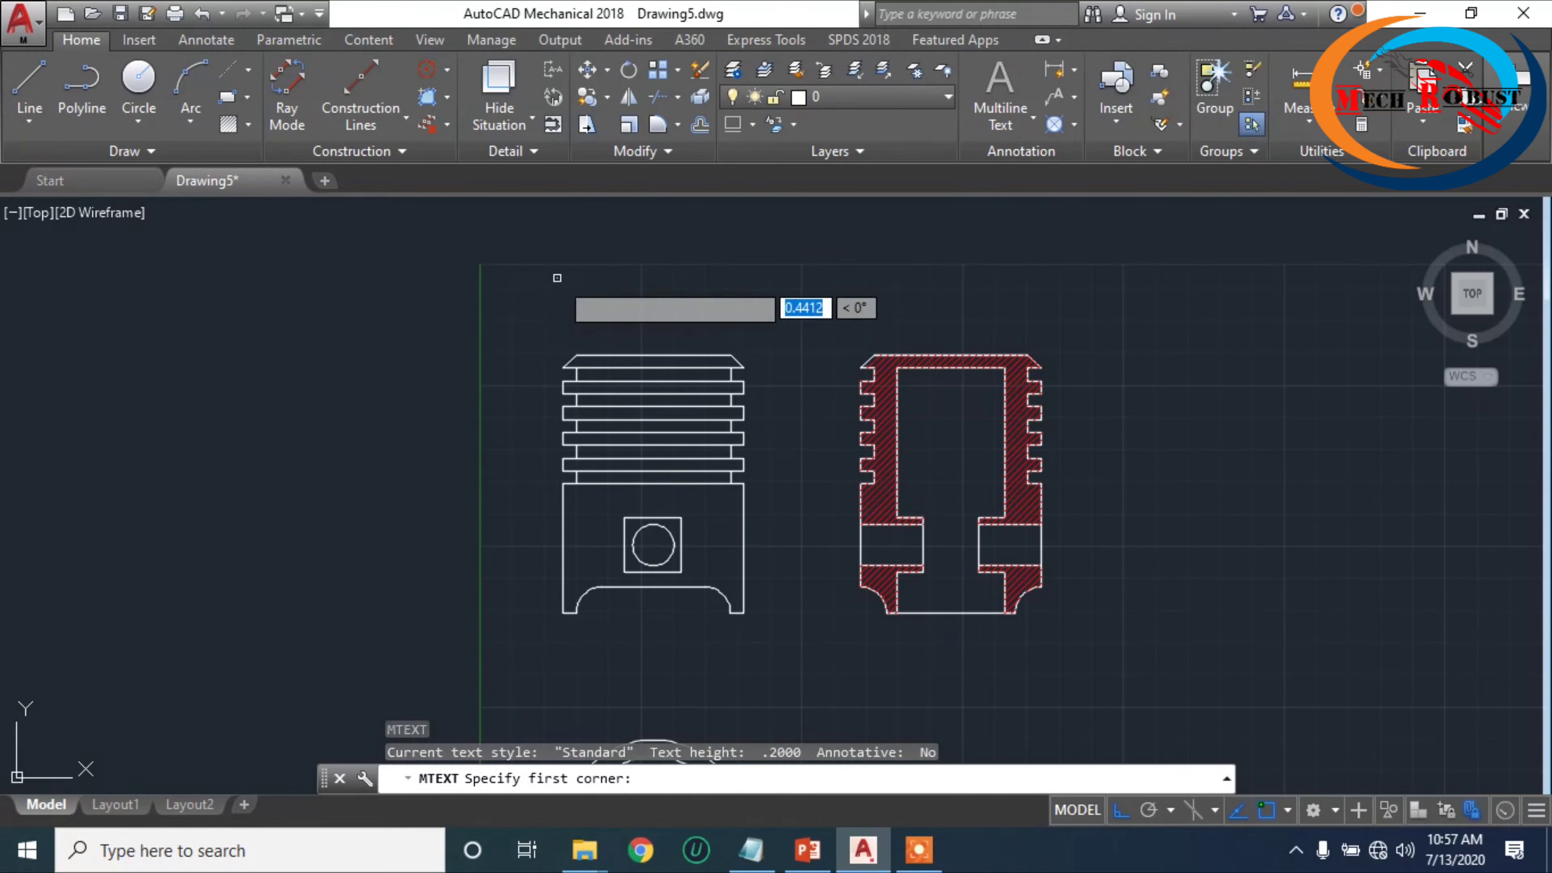
click(554, 273)
click(751, 312)
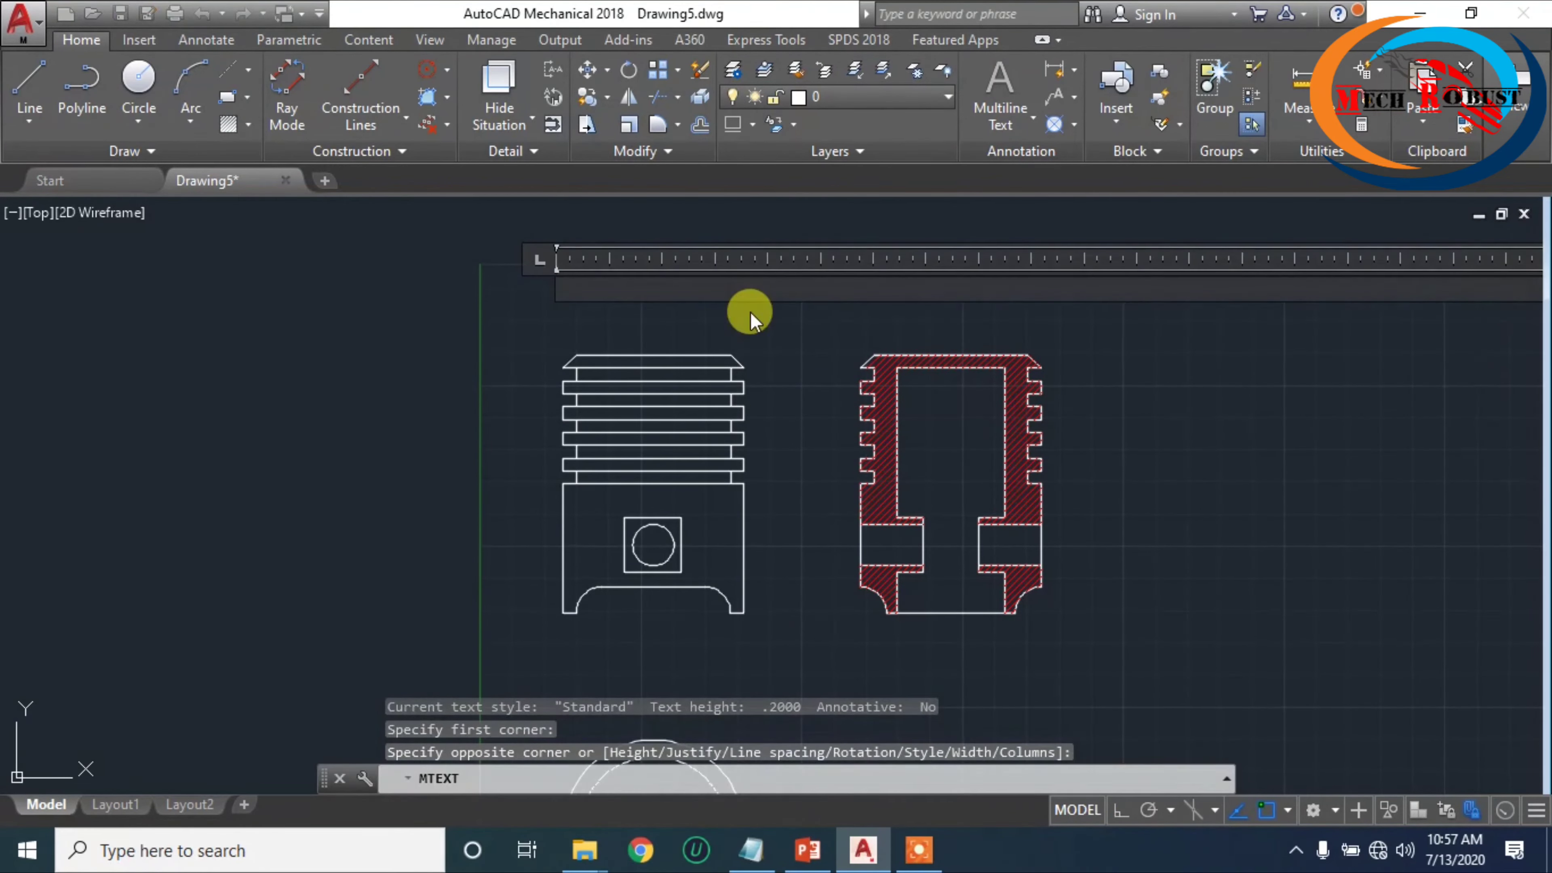
text(f)
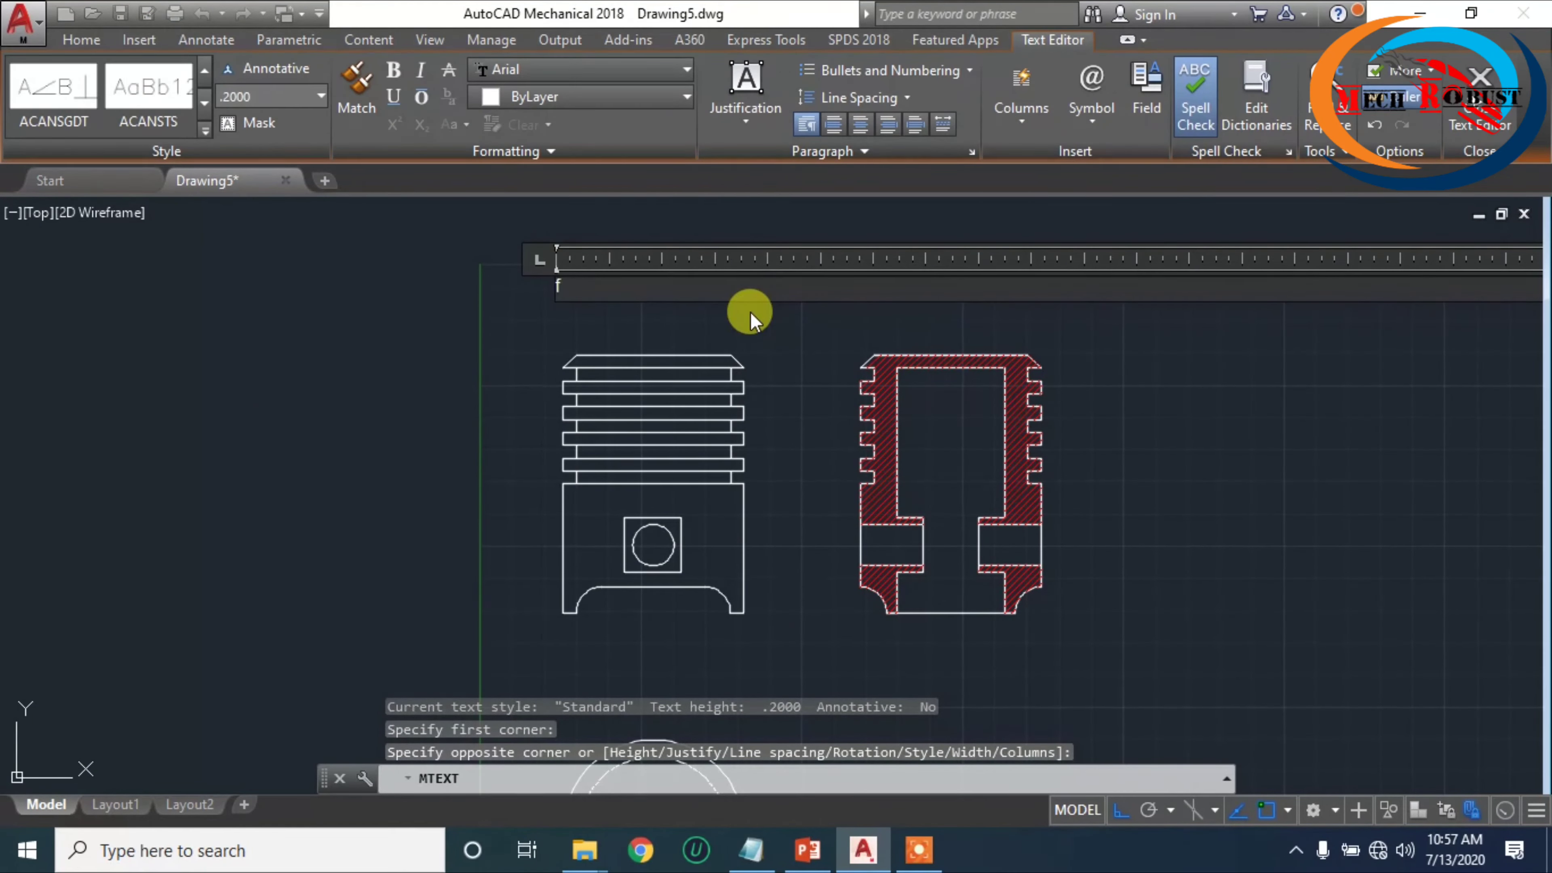
text(ront )
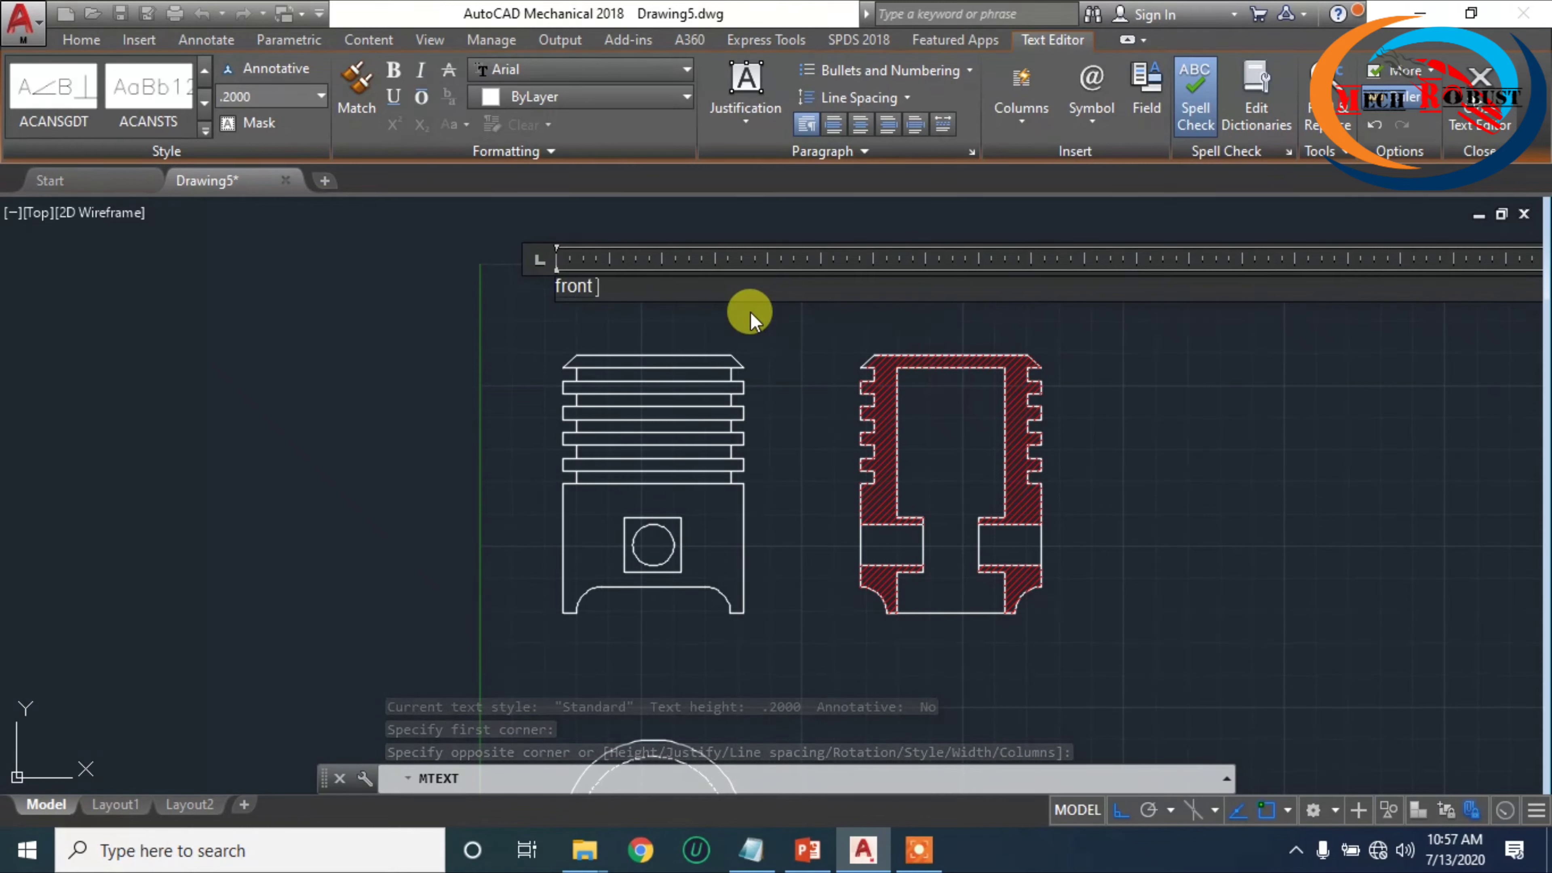
text(view)
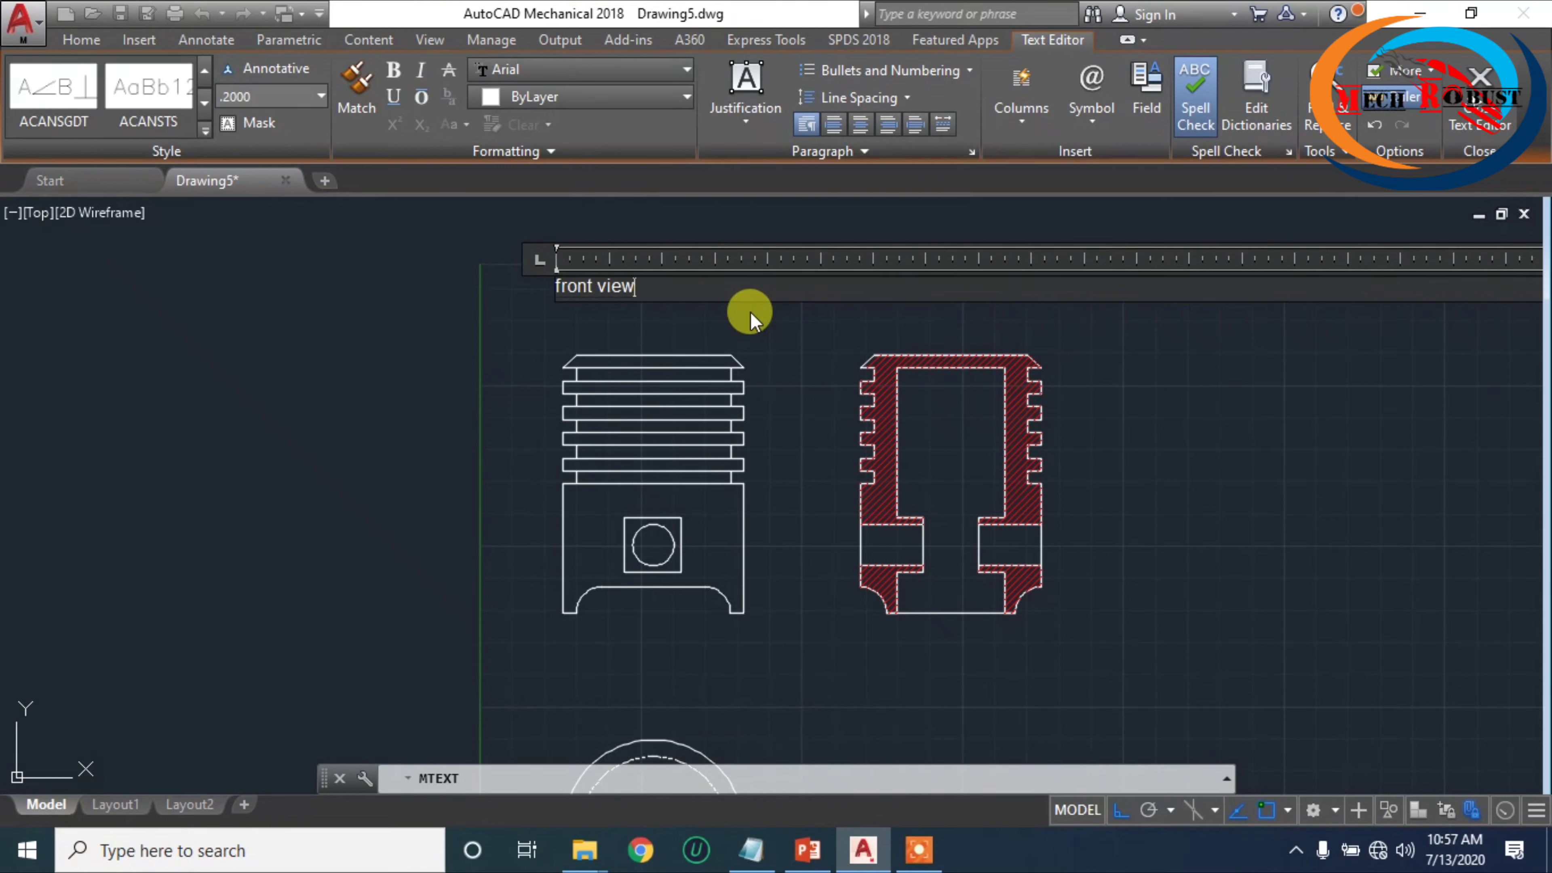
- Set the text height of the whole "front view" label to 5 and finish editing the text
drag(635, 286, 533, 274)
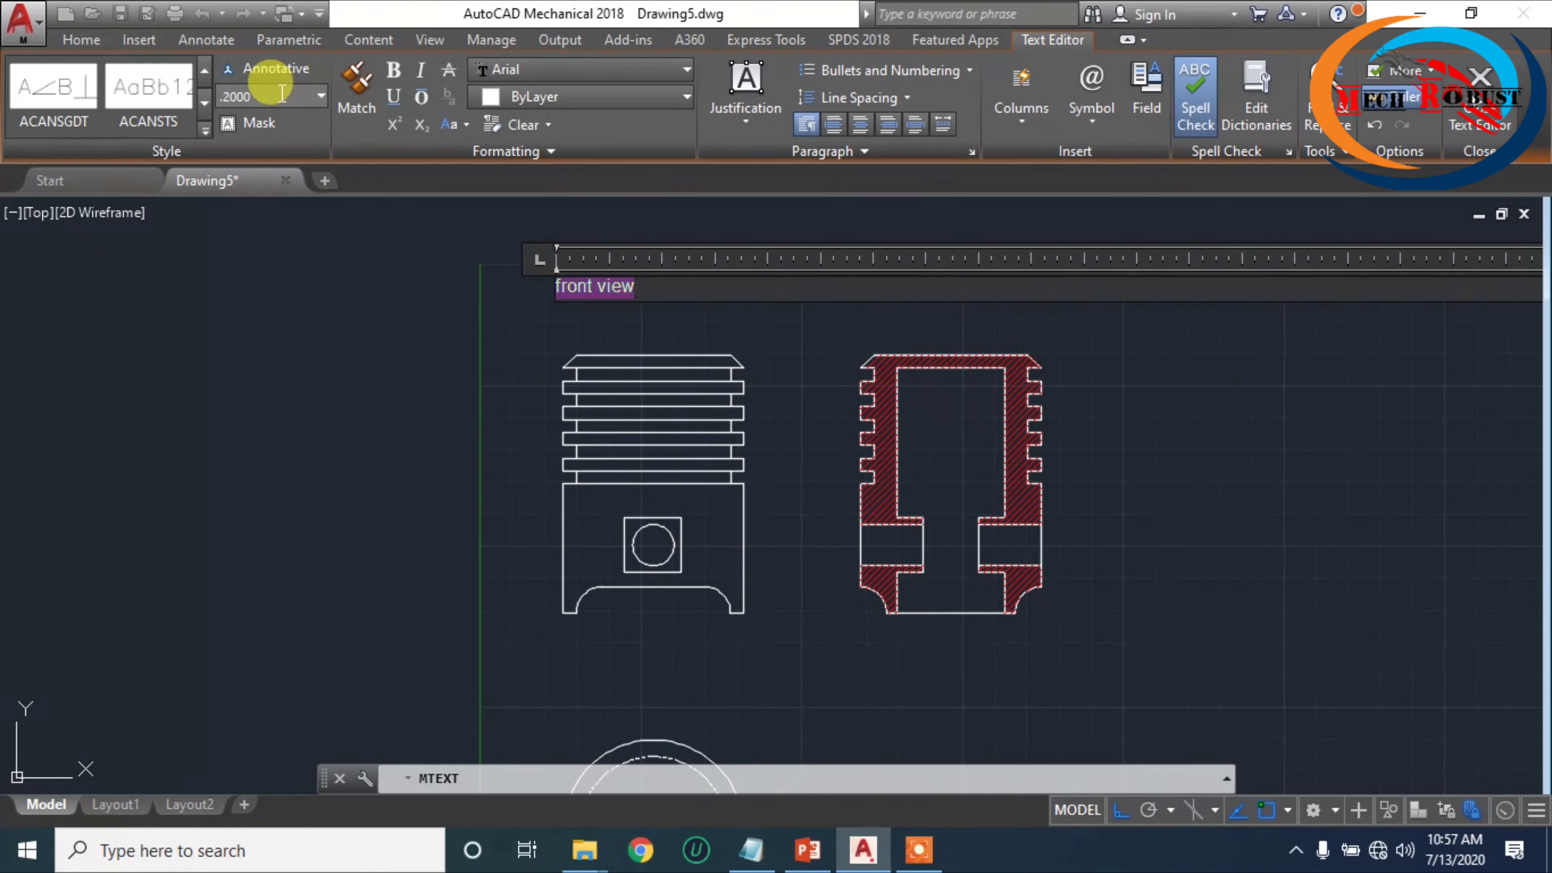
key(Return)
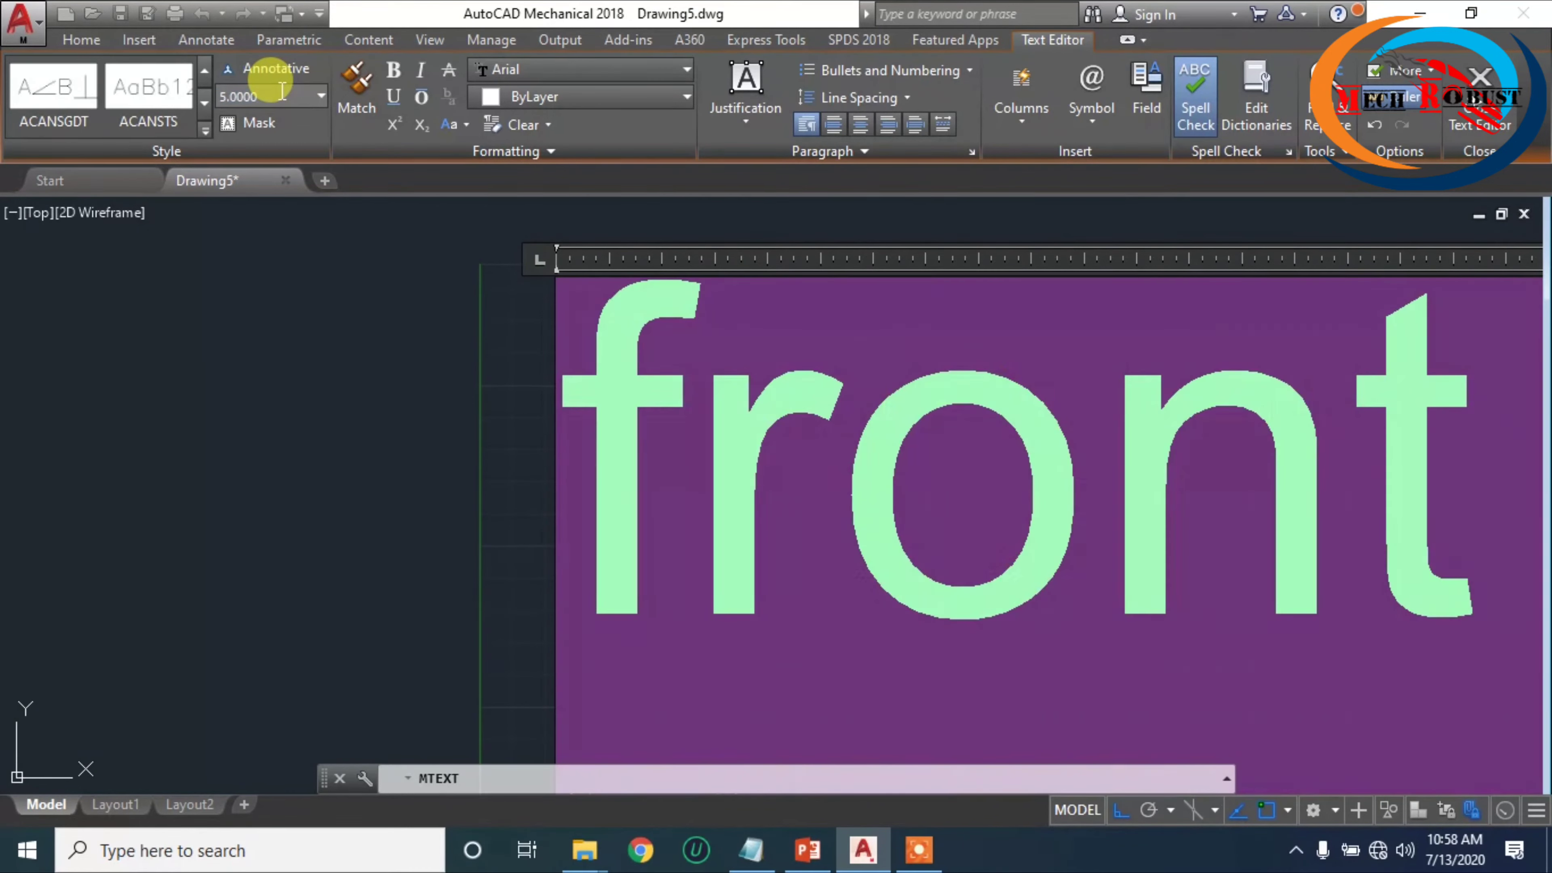
click(1479, 98)
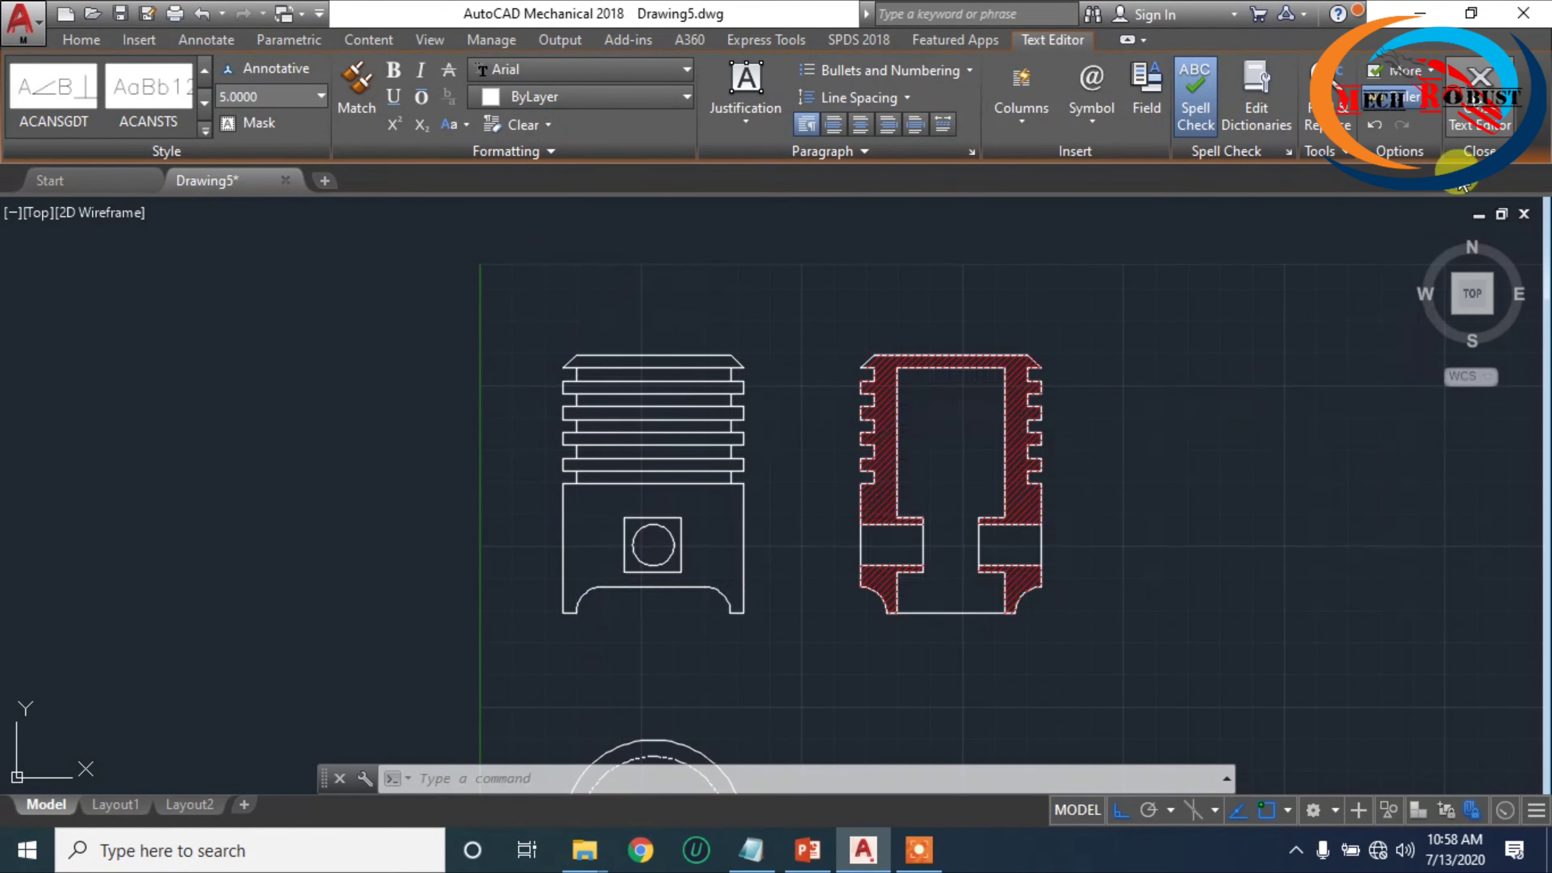
- Move the "front view" label with Ortho turned off so it sits centred just above the piston's front view
click(571, 279)
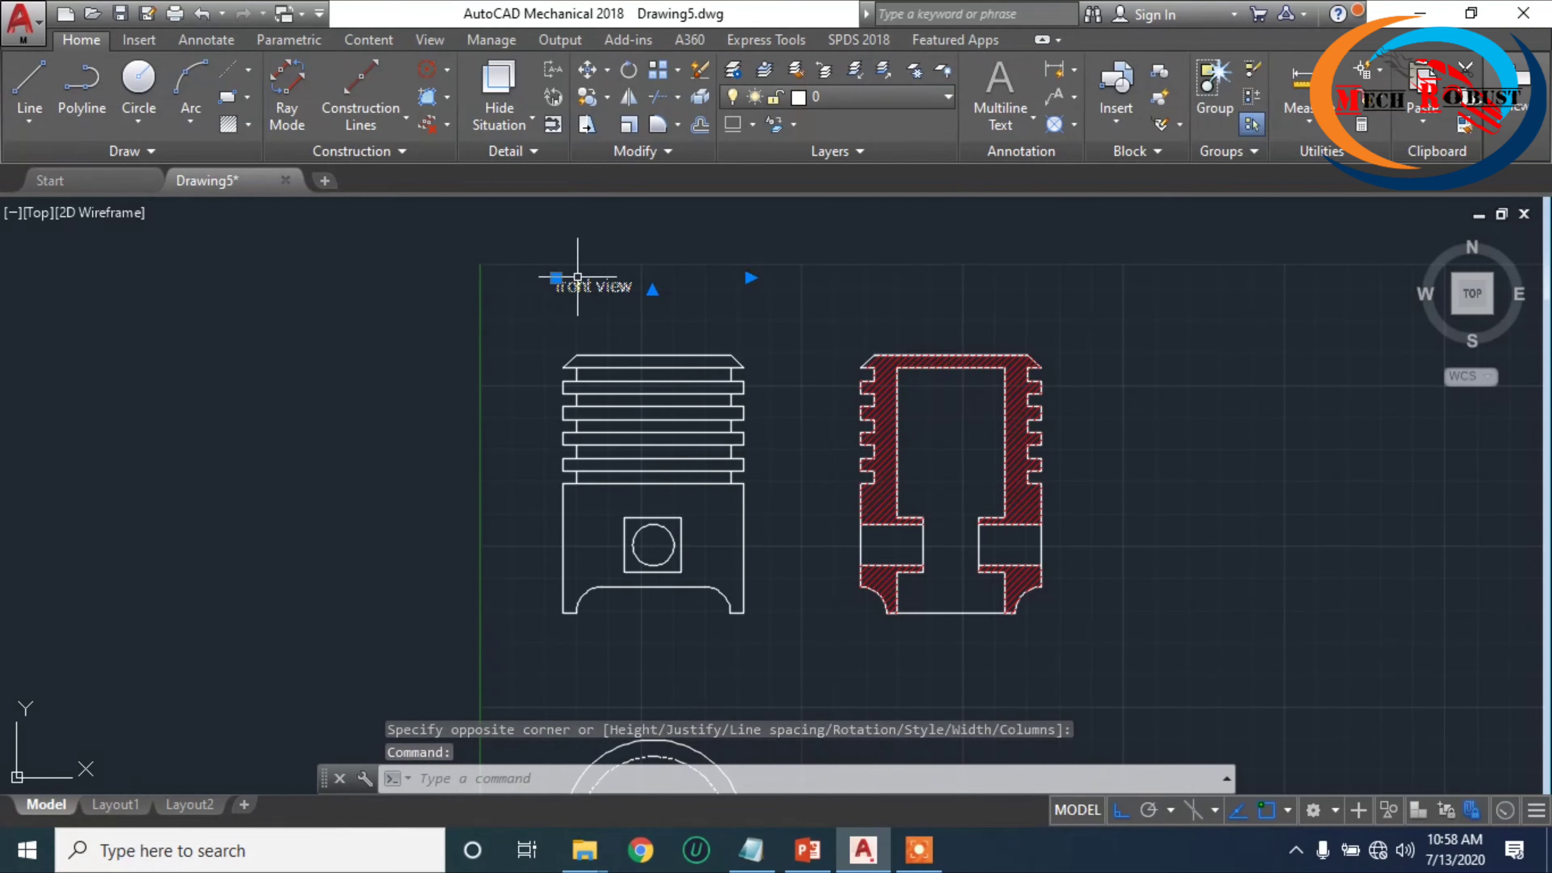
text(m)
key(Return)
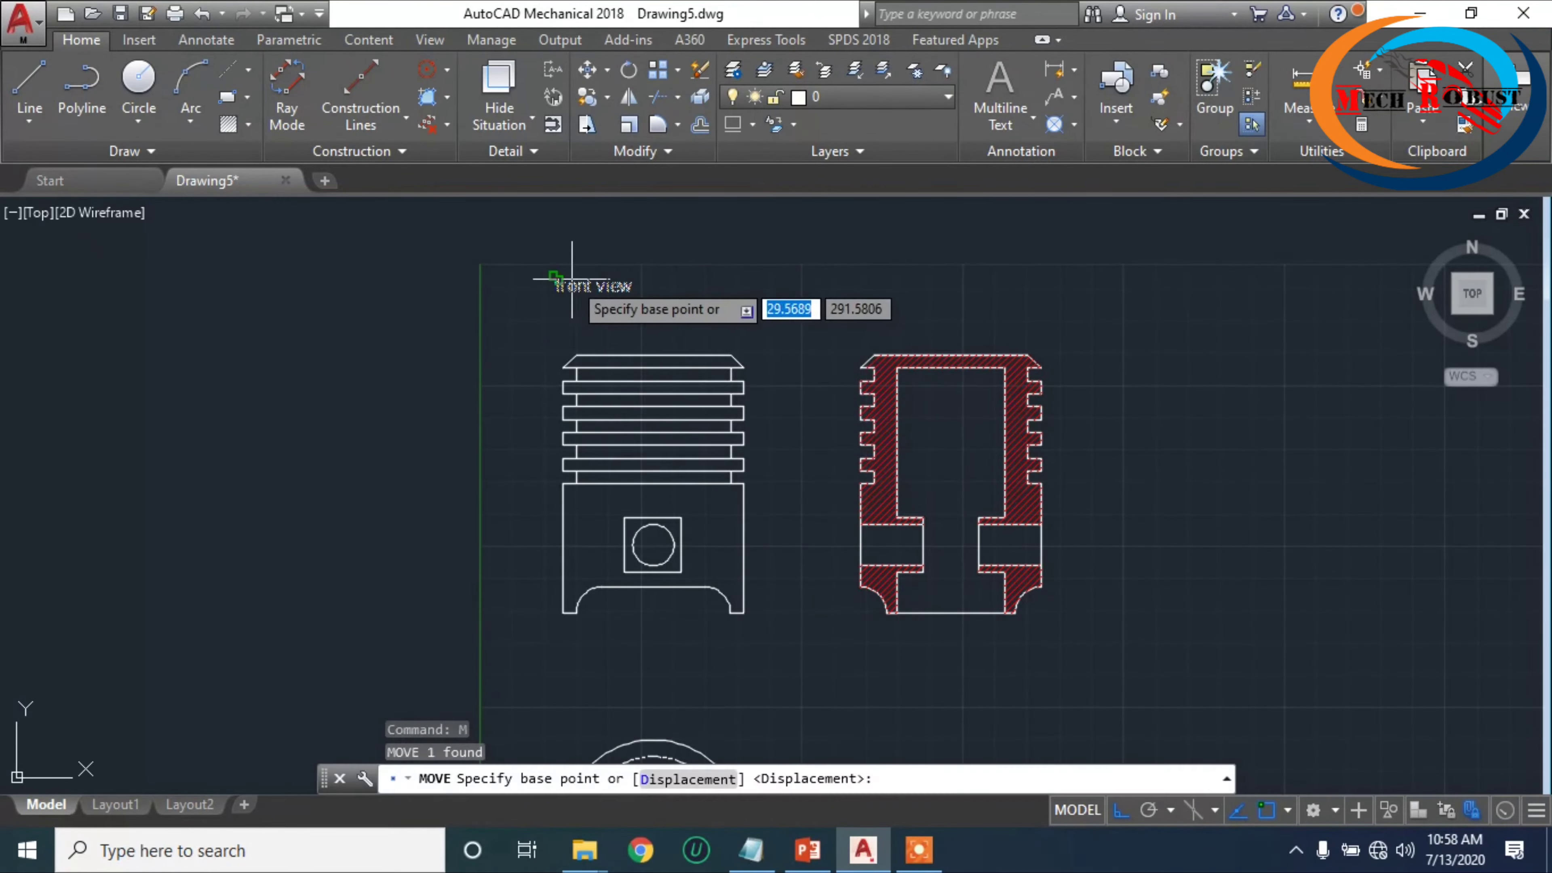
click(556, 278)
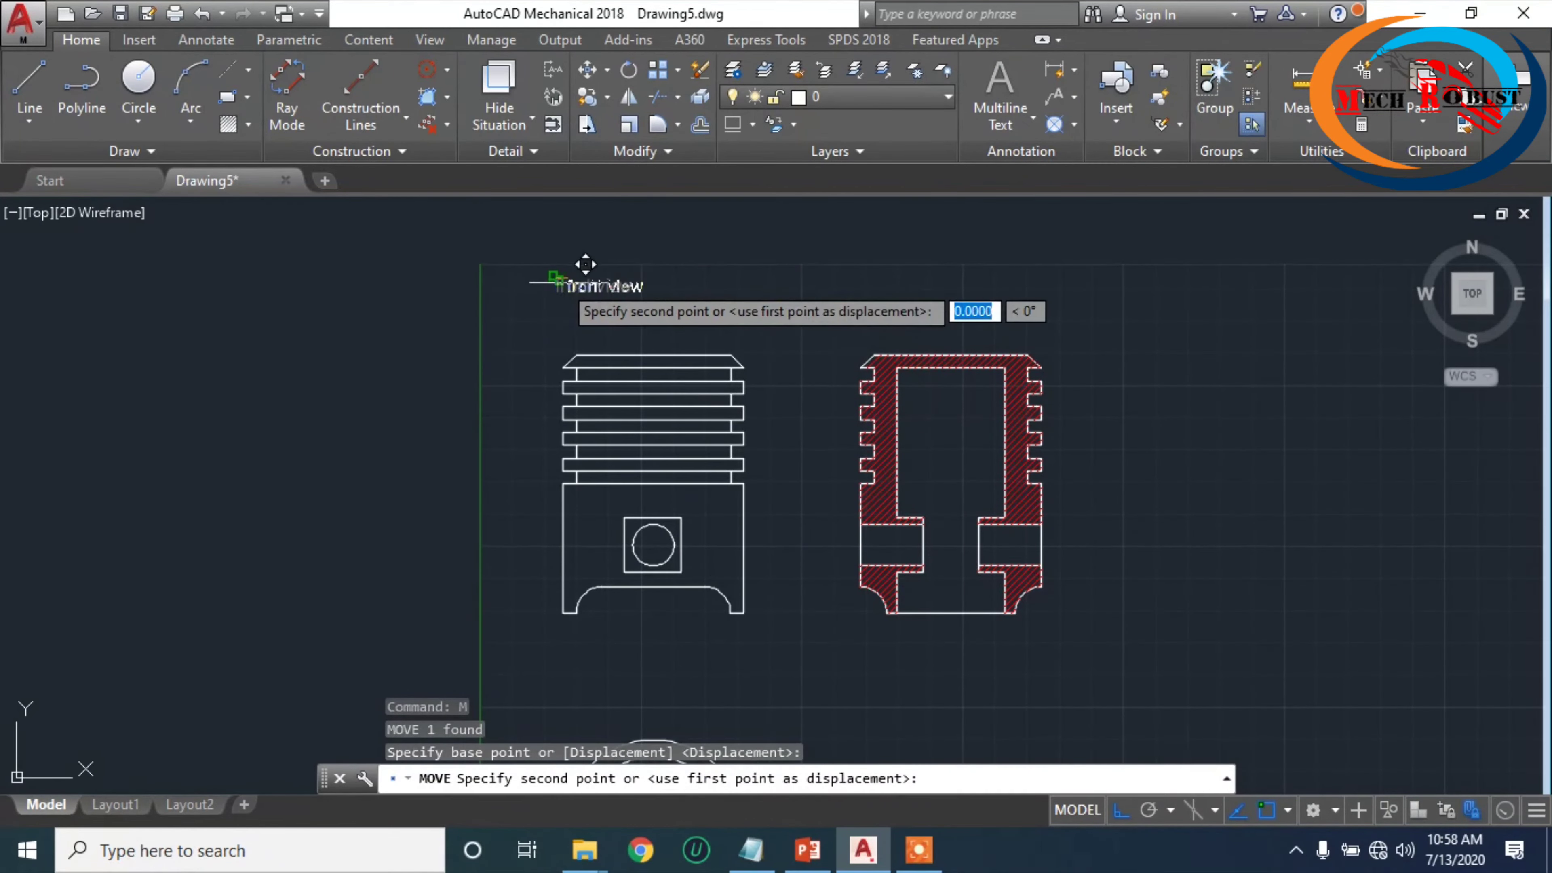
click(1121, 810)
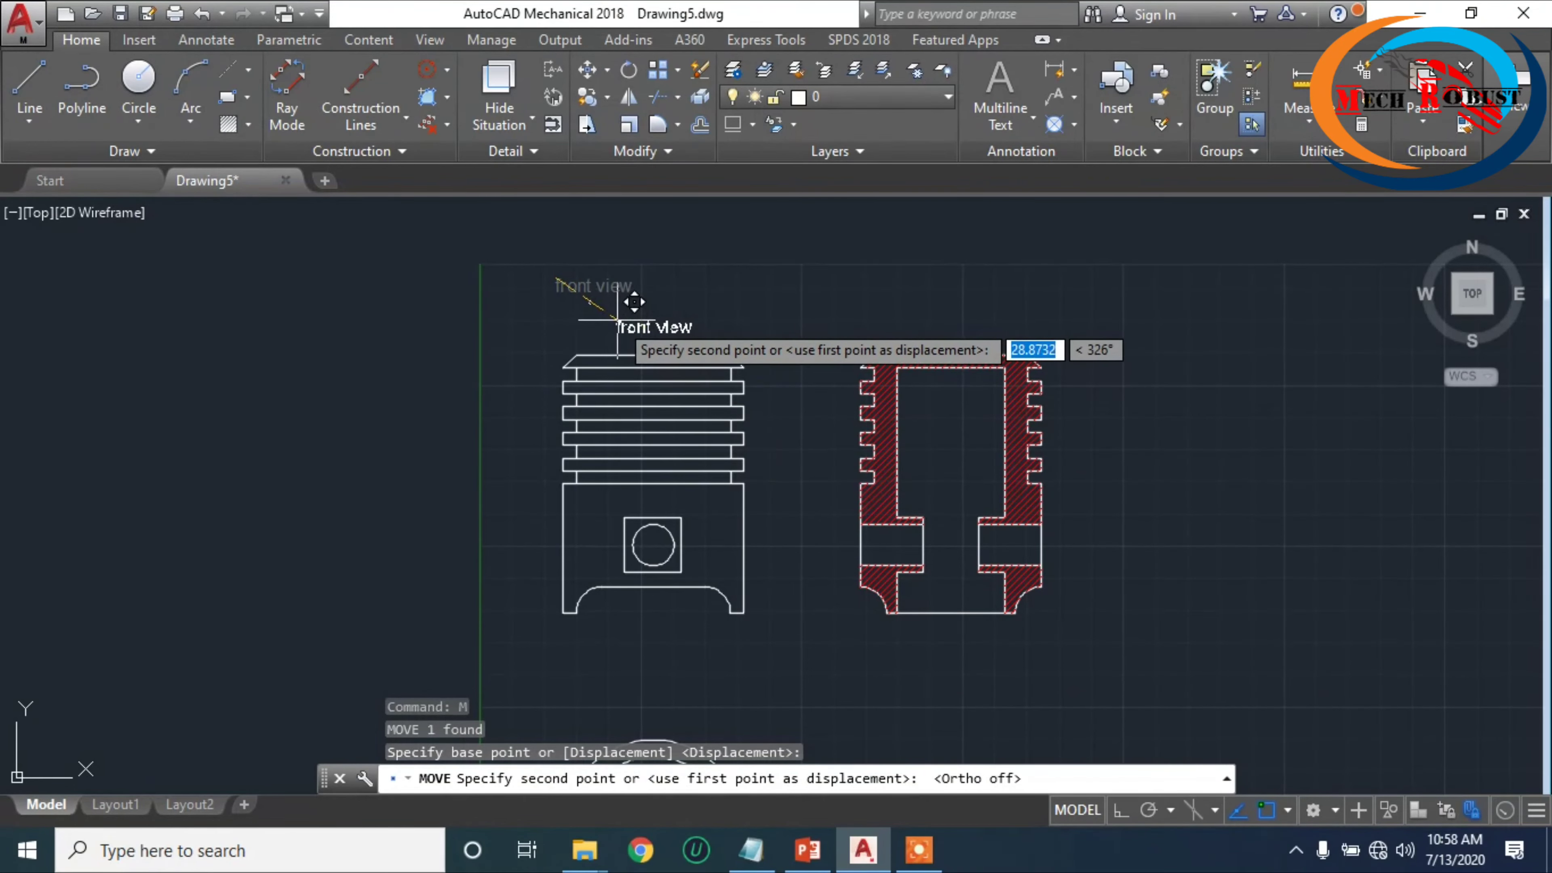
click(610, 316)
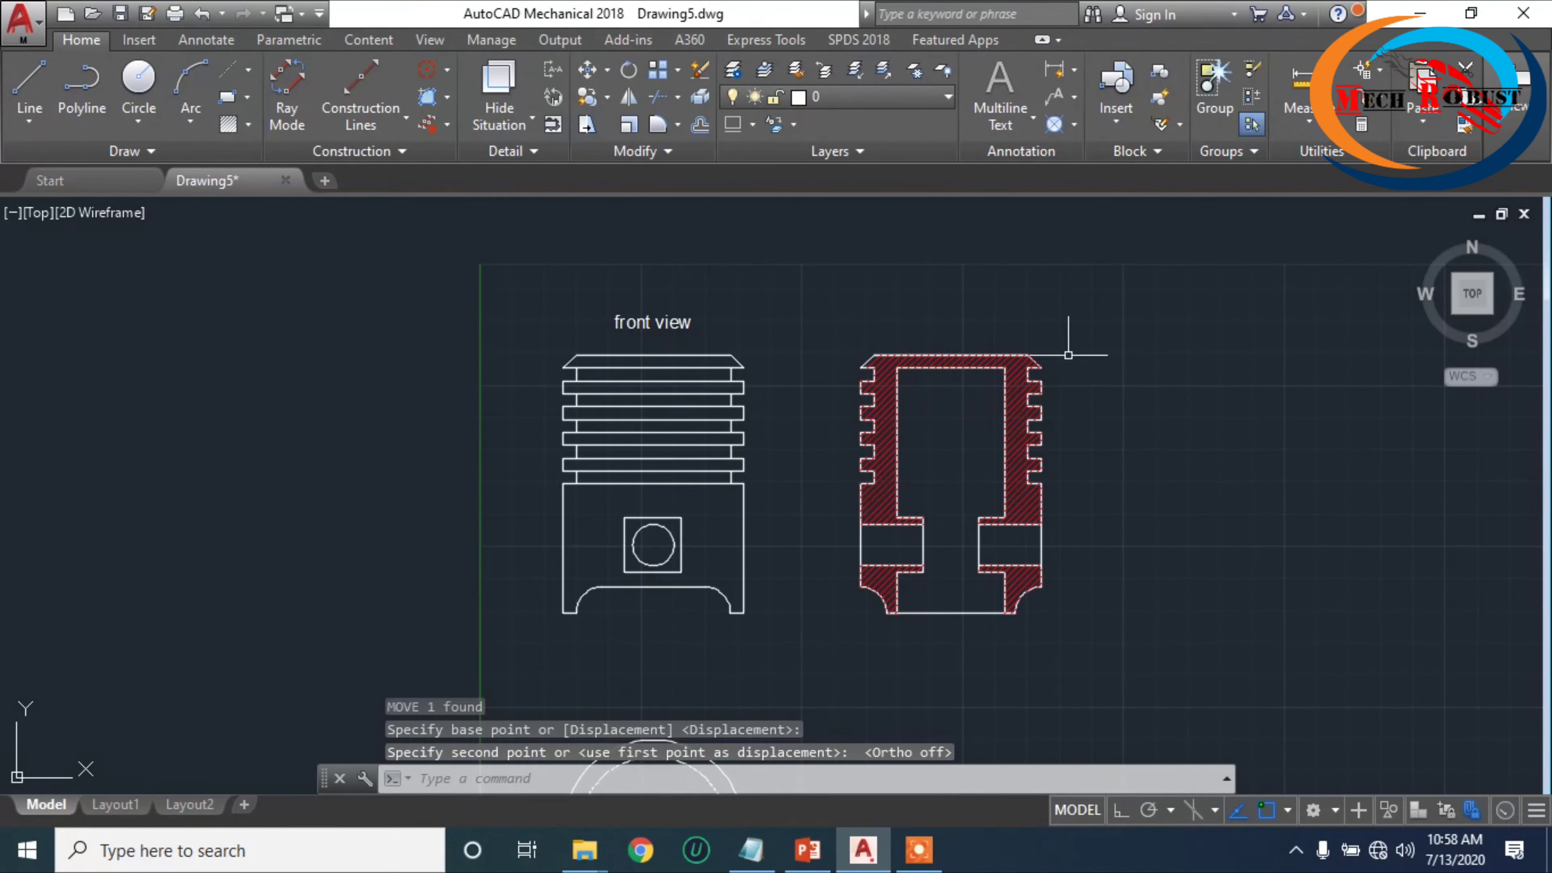
- Add a multiline text reading "side view" in a text box above the hatched section view of the piston
scroll(1039, 337, up, 2)
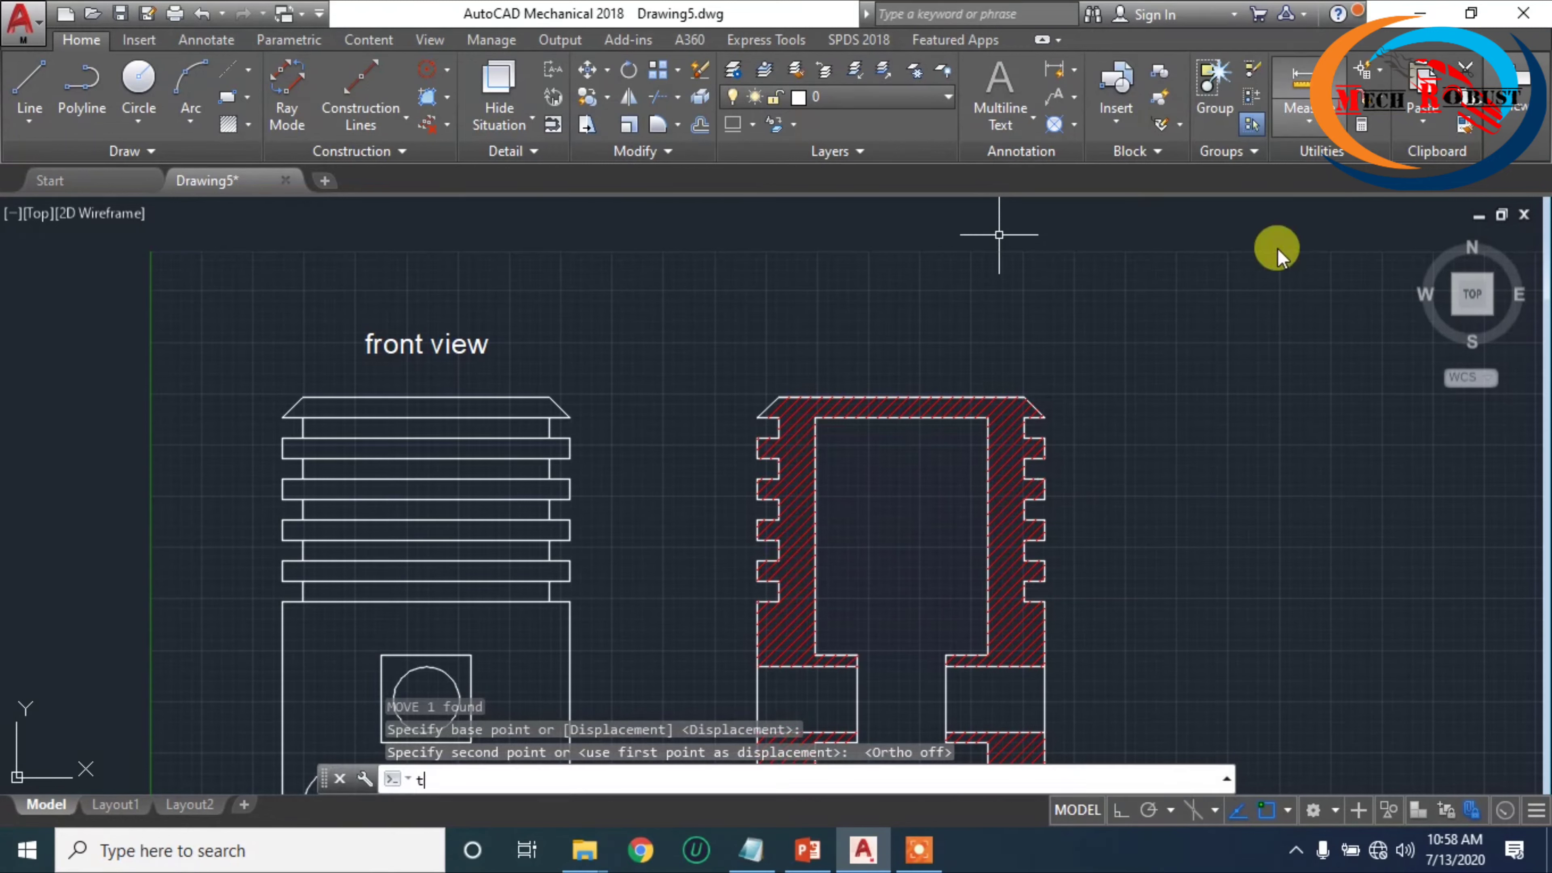
text(t)
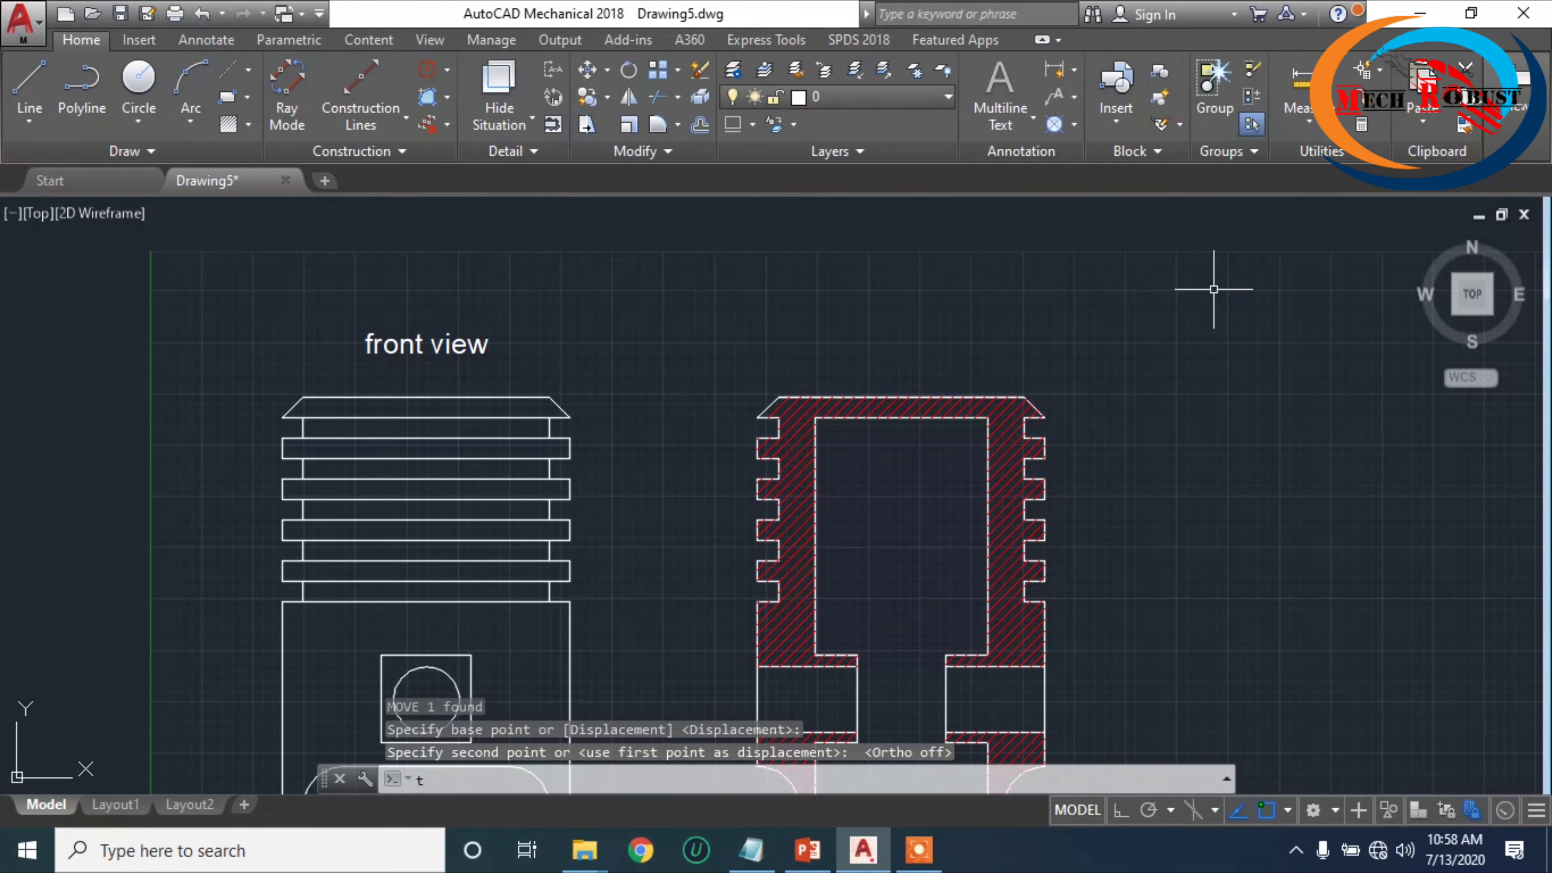
key(Return)
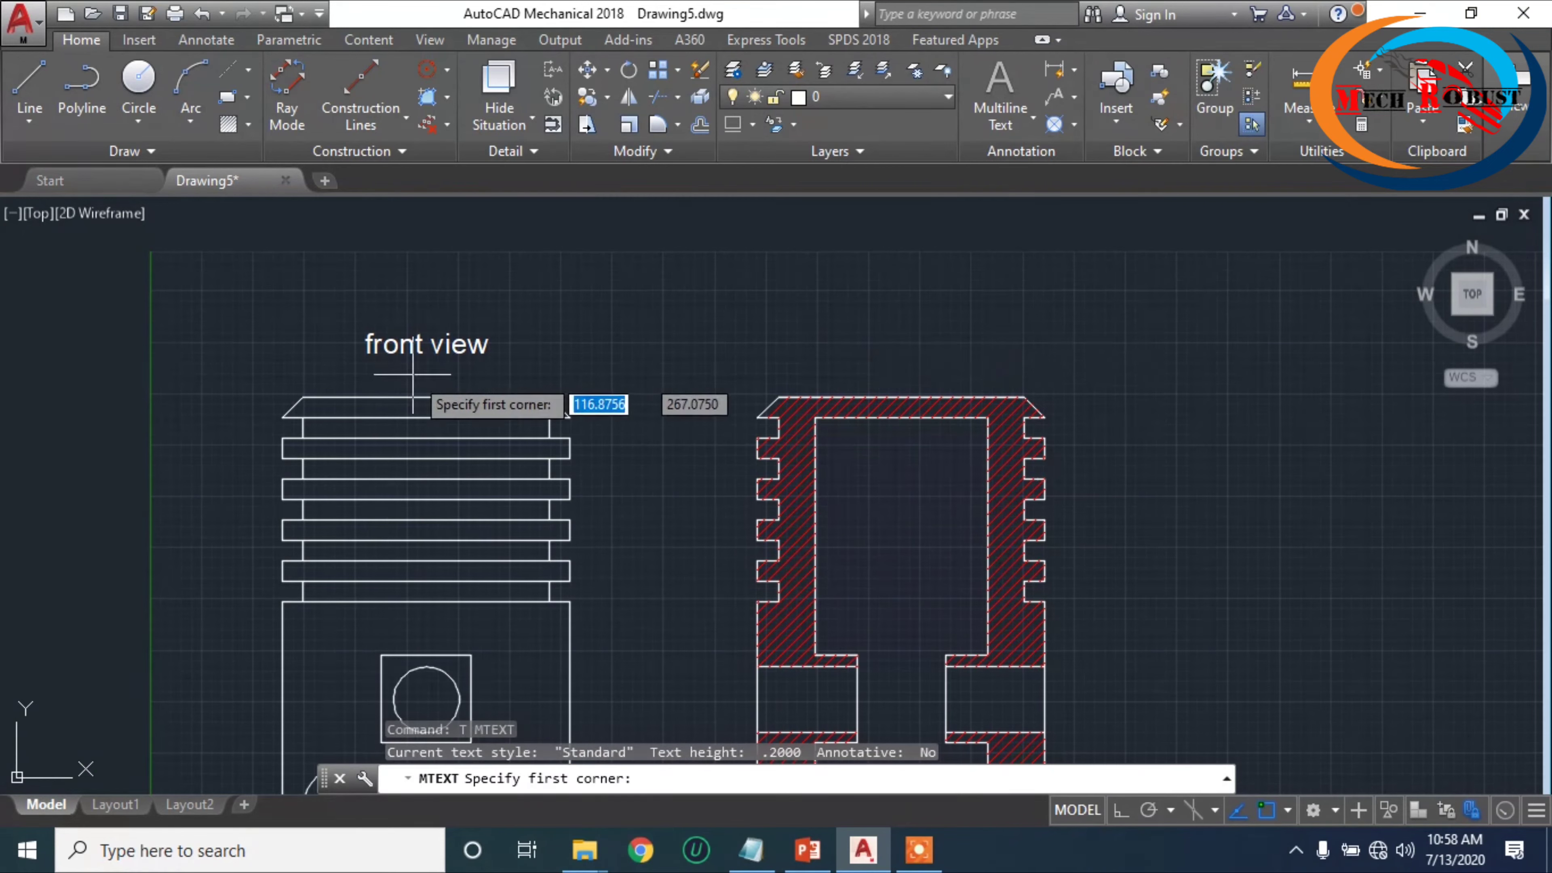
click(914, 353)
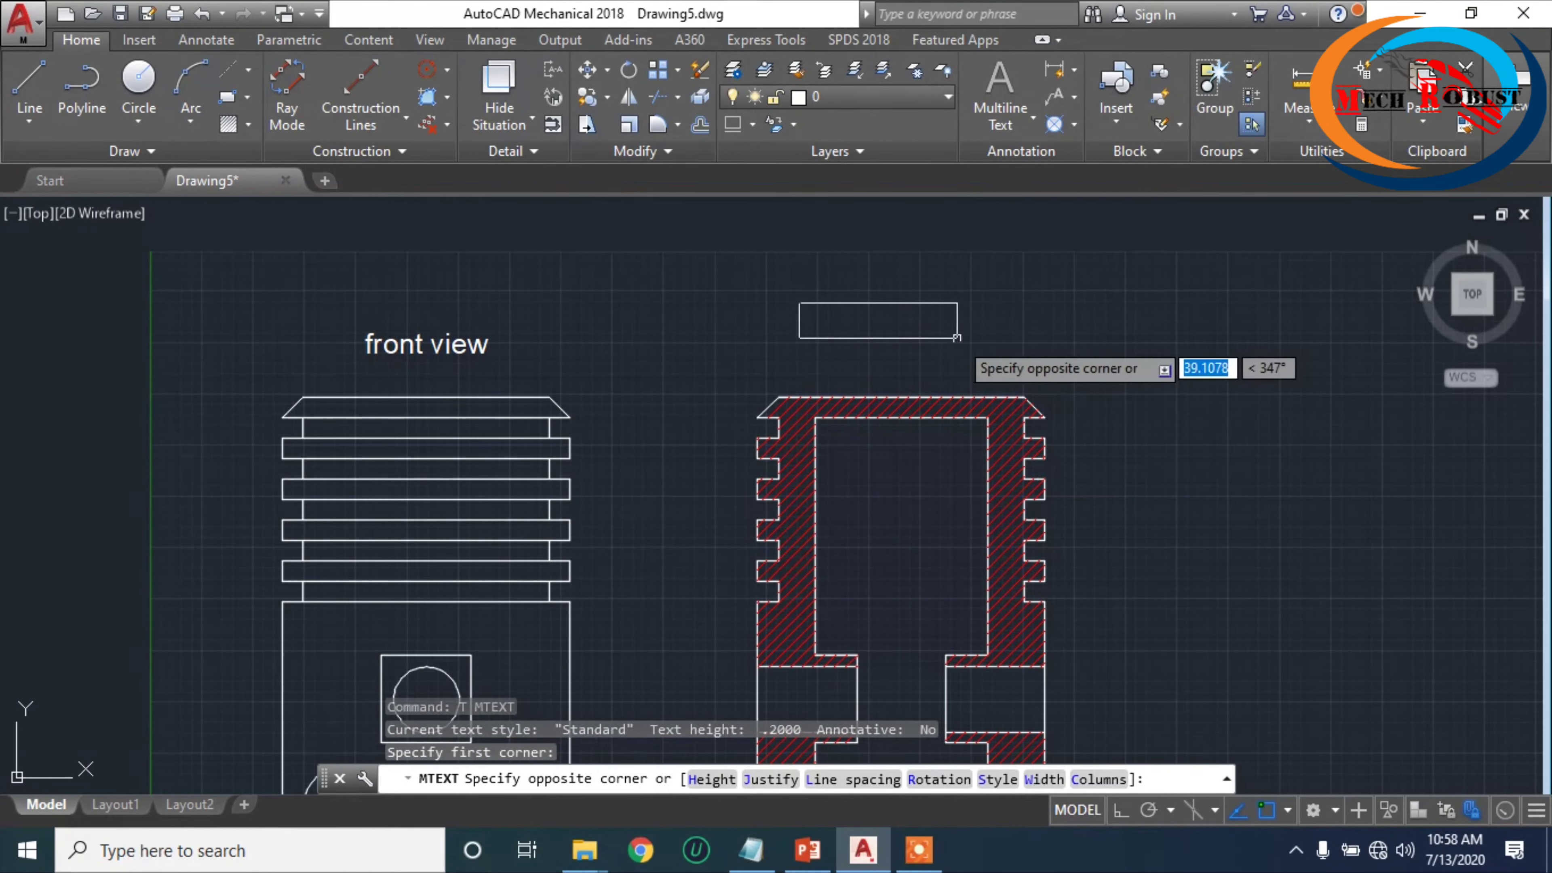
click(997, 355)
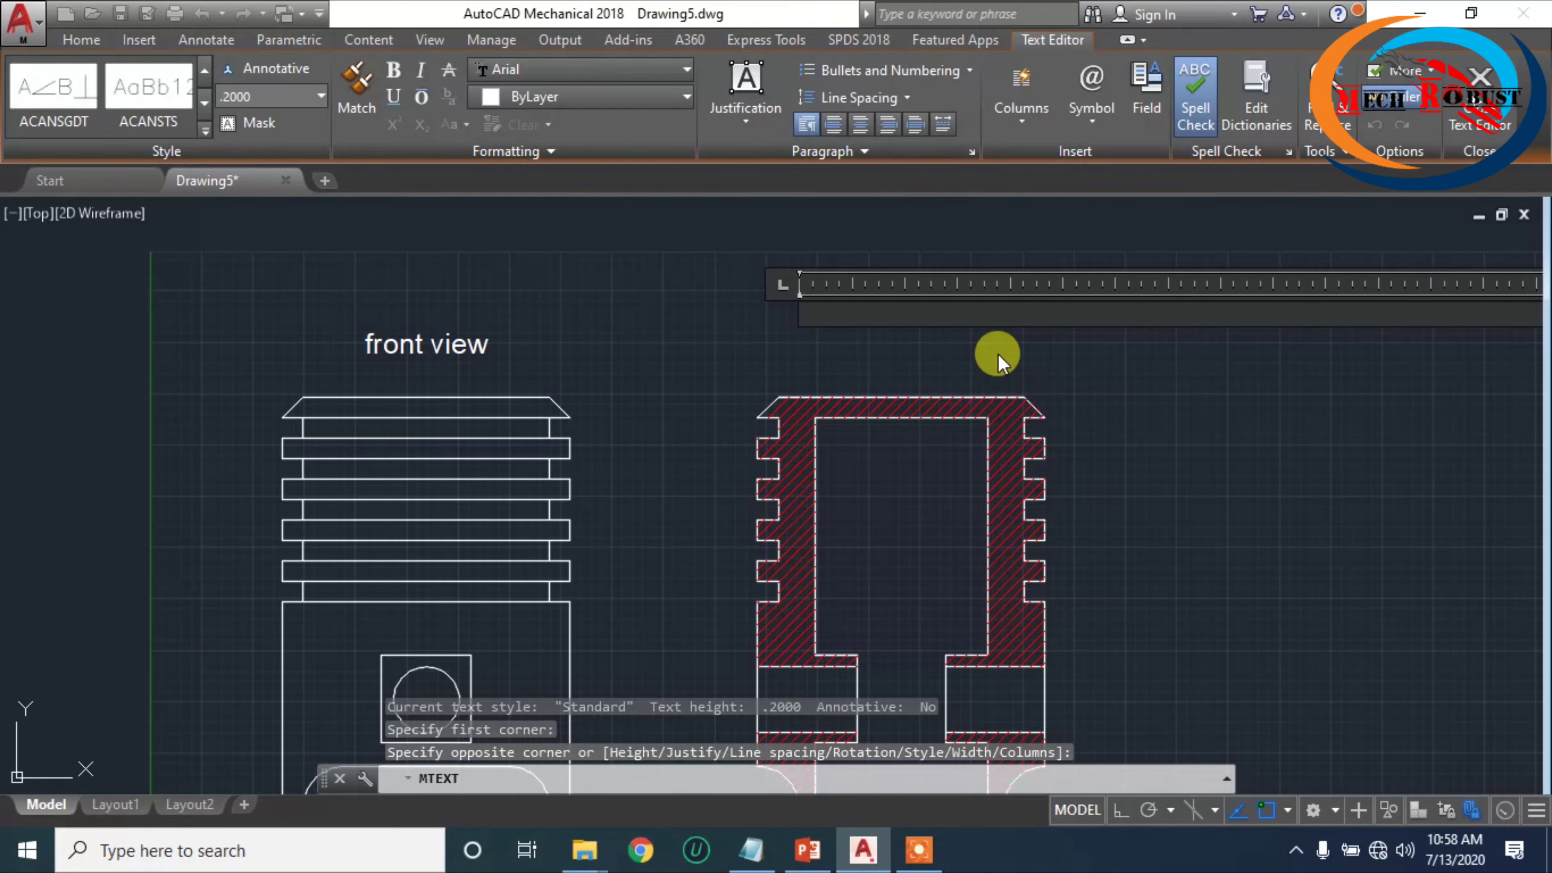
text(S)
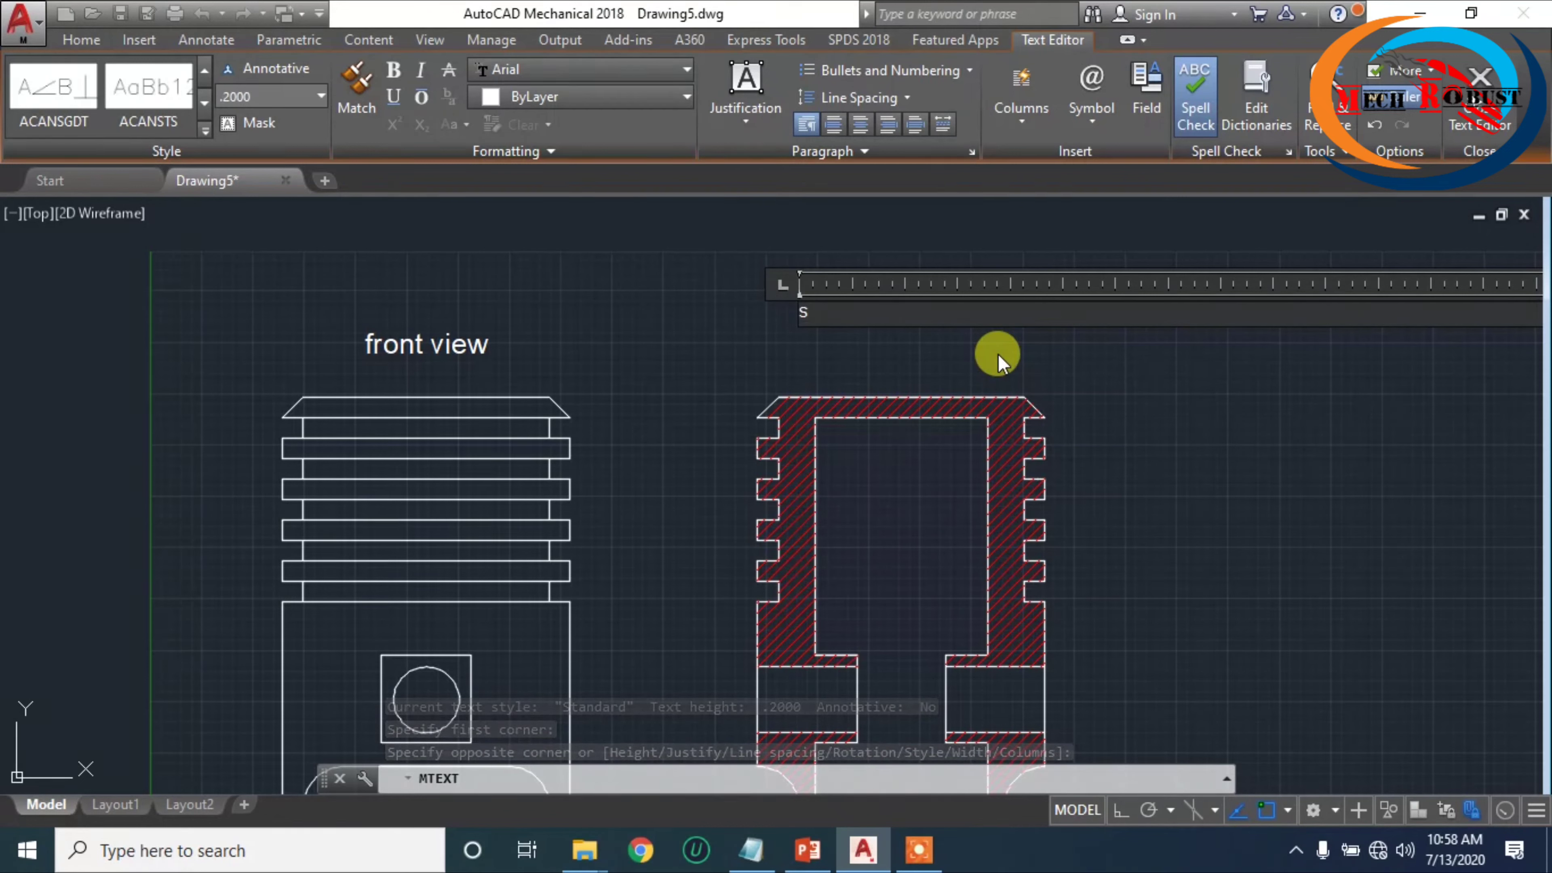
text(ide)
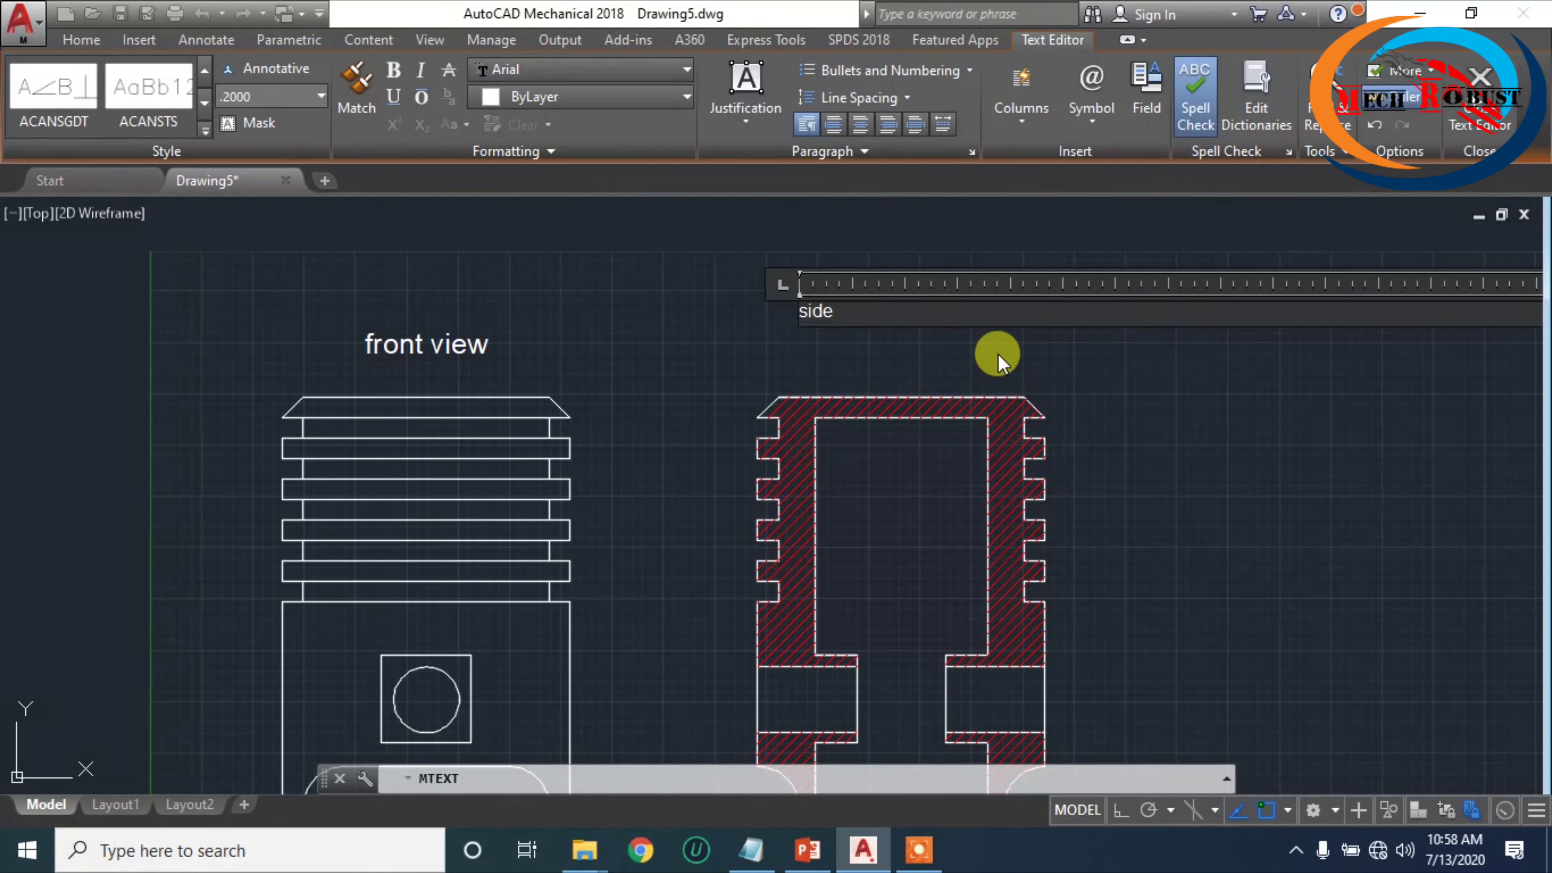
text( view)
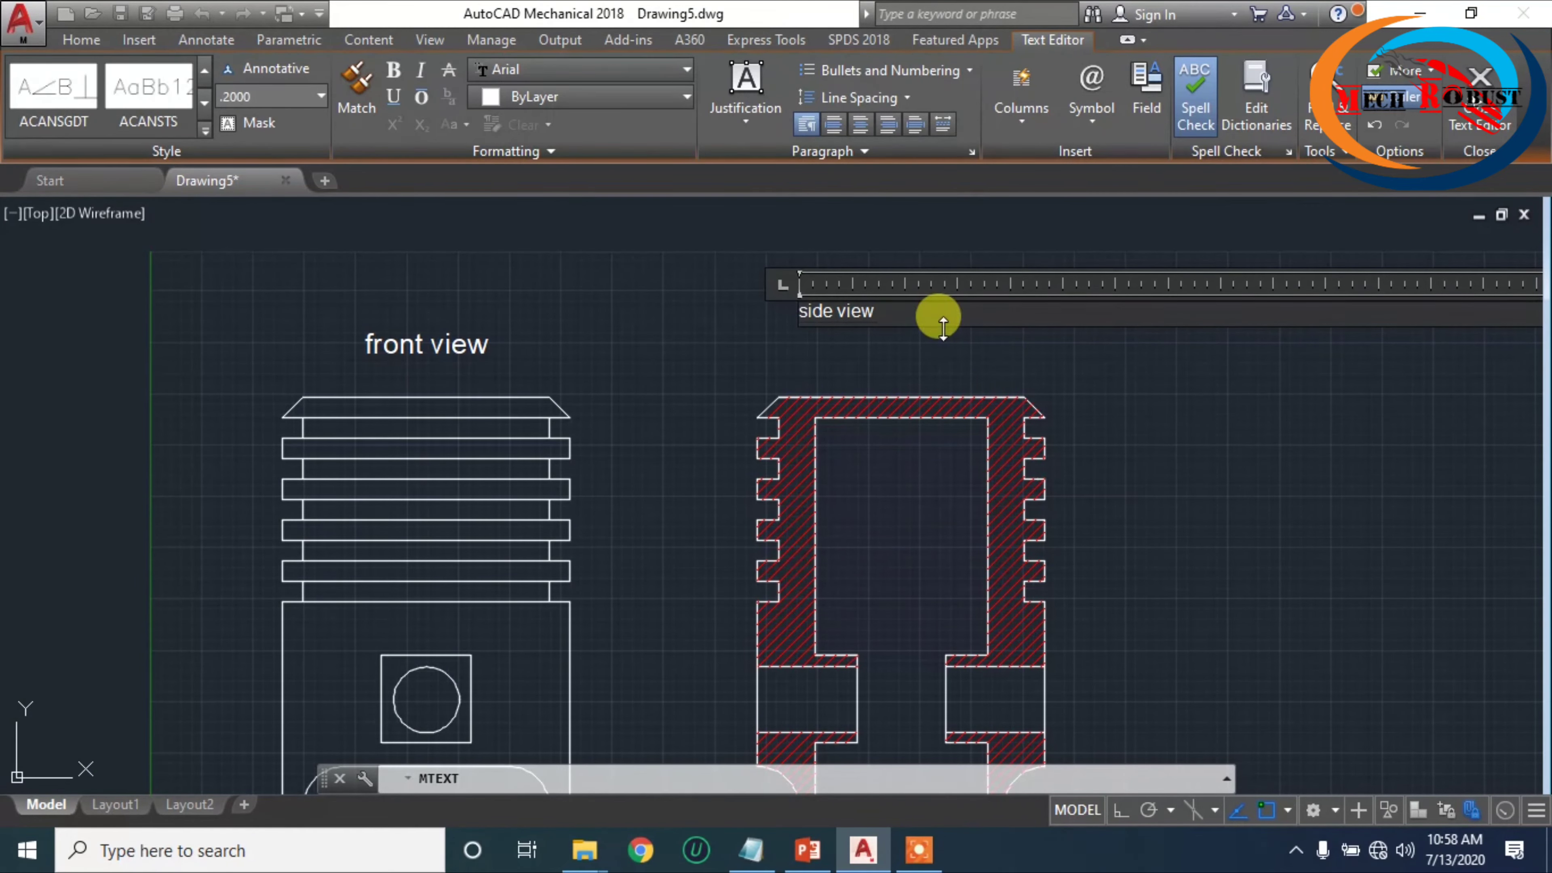
- Set the text height of the whole "side view" label to 5 and finish editing the text
drag(890, 312, 741, 295)
click(284, 92)
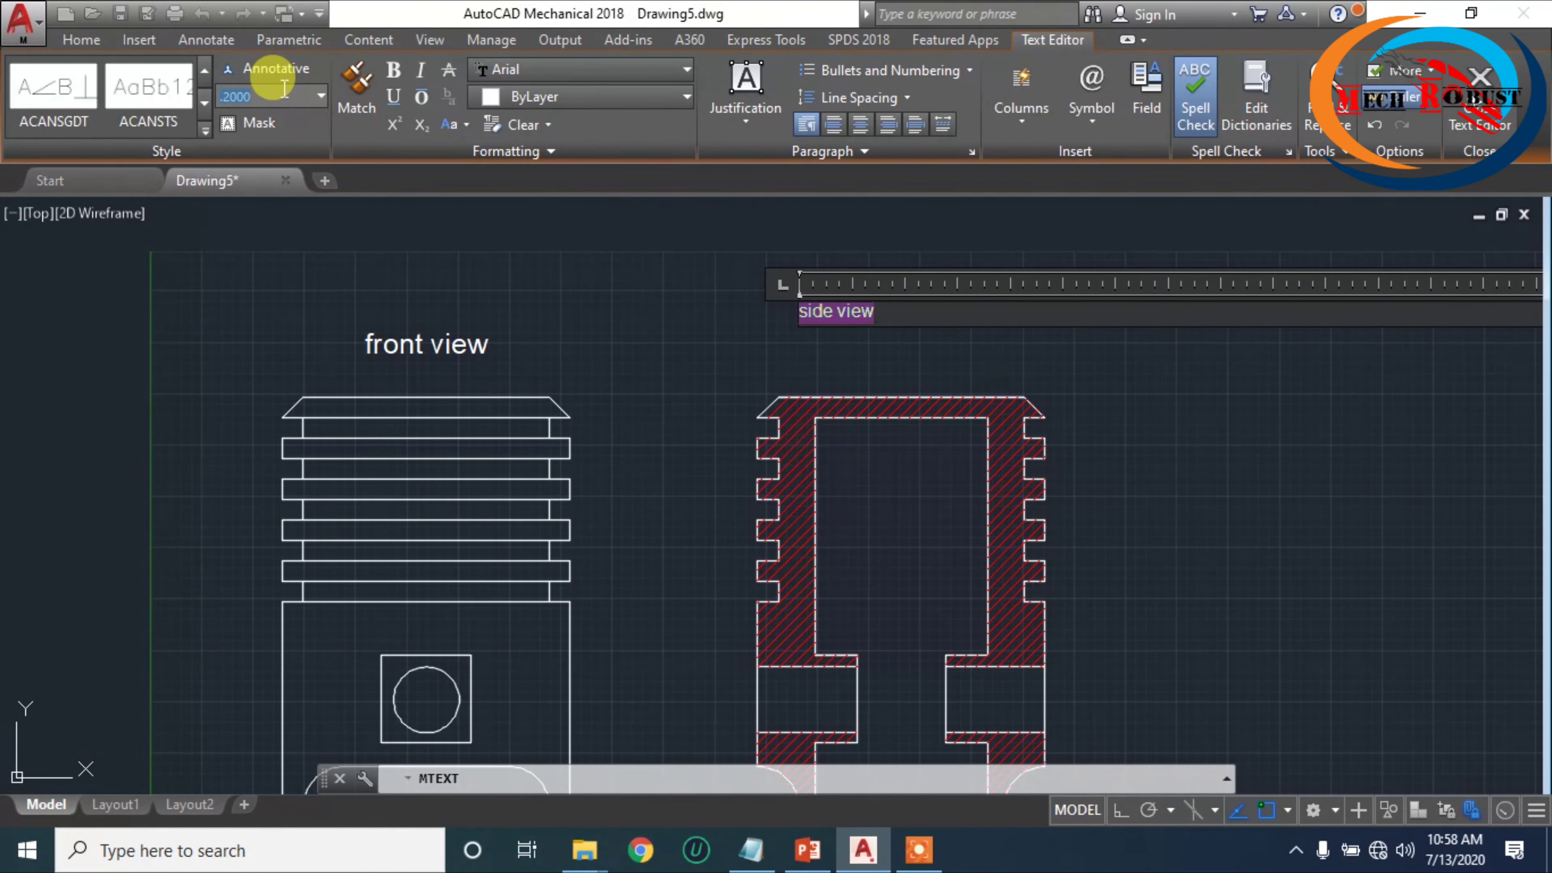
text(5)
key(Return)
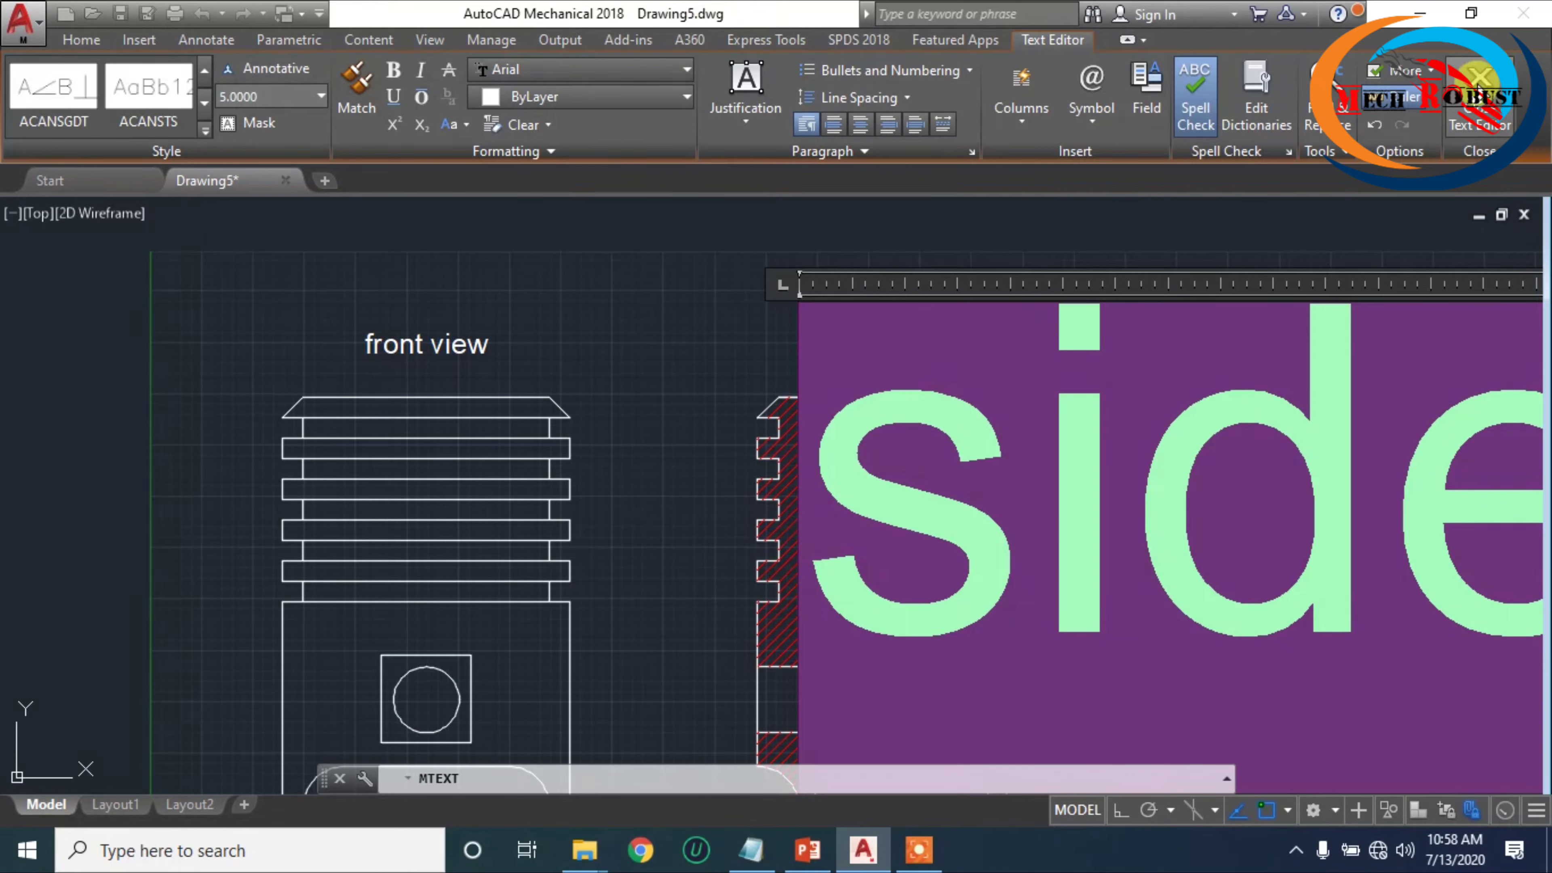
click(1484, 87)
- Move the "side view" label slightly down, closer to the top of the hatched view, by its insertion point
click(829, 309)
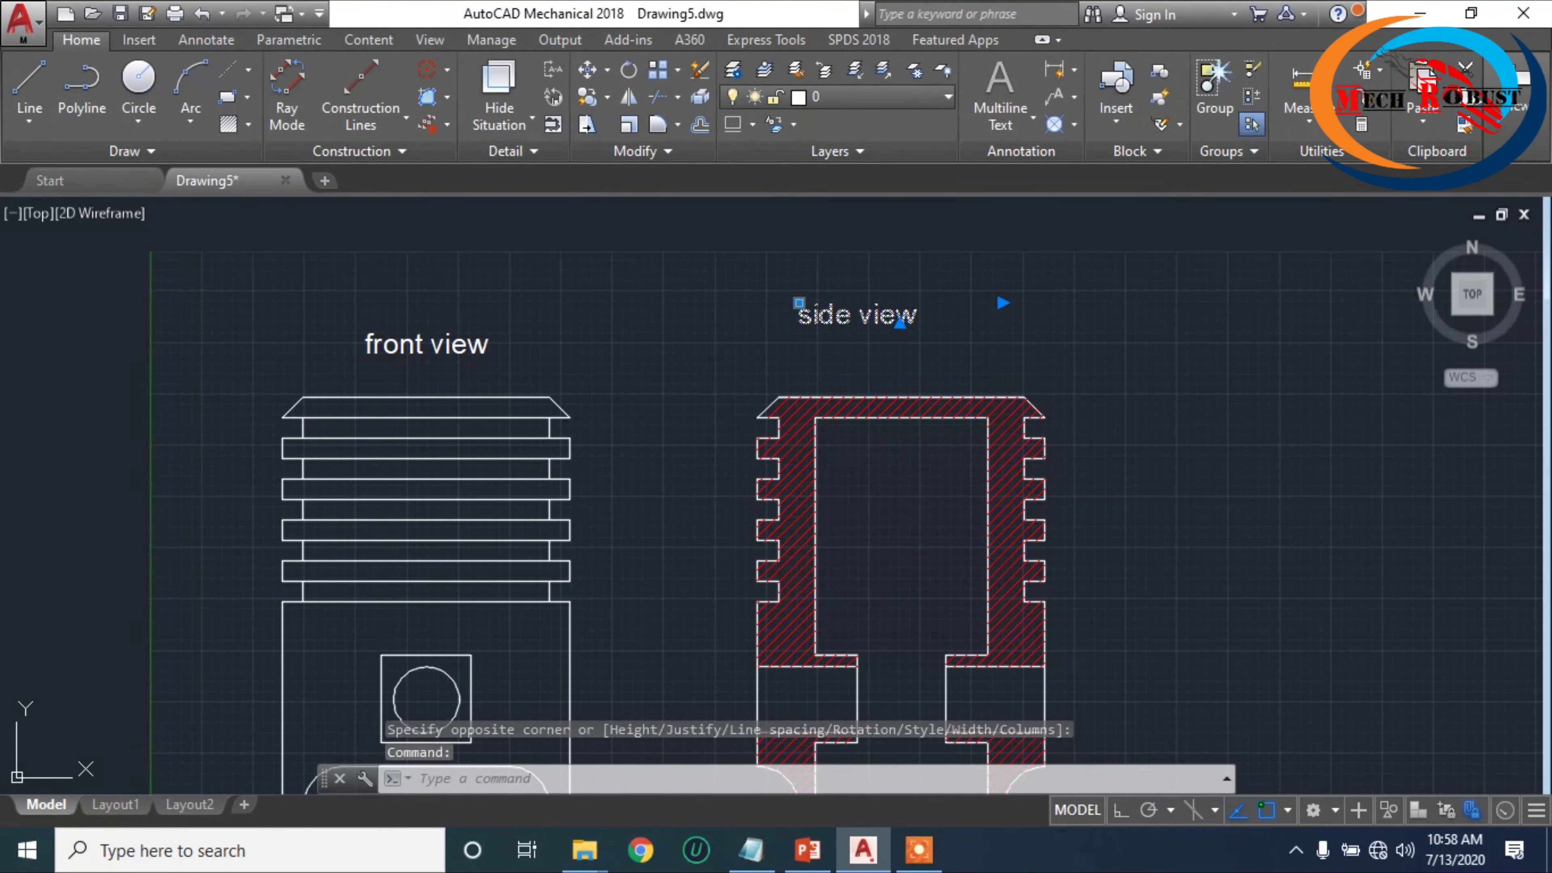
click(798, 302)
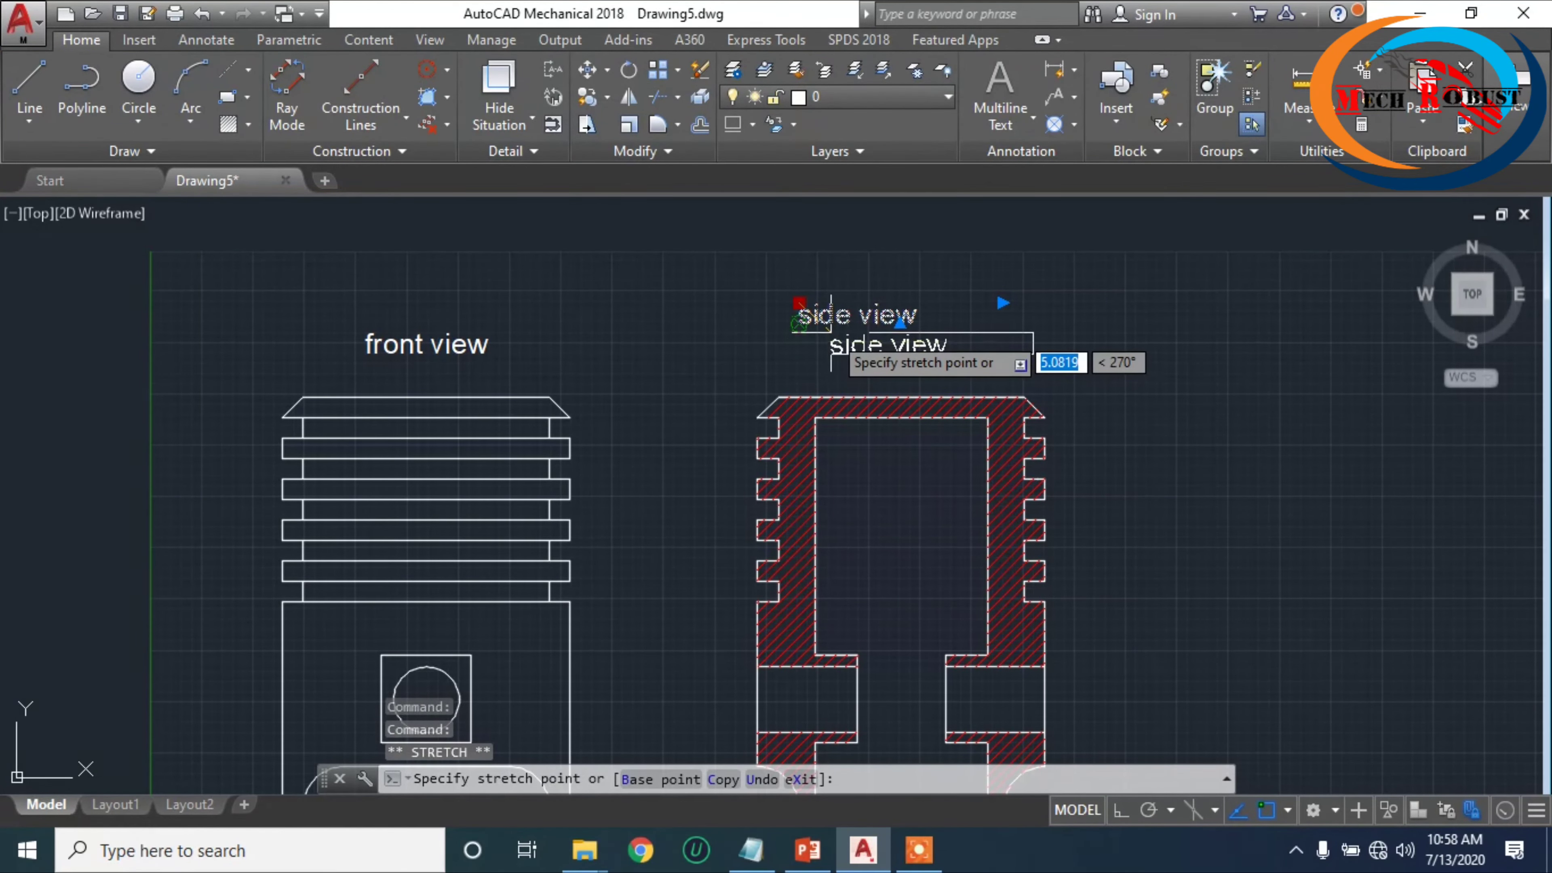
click(831, 328)
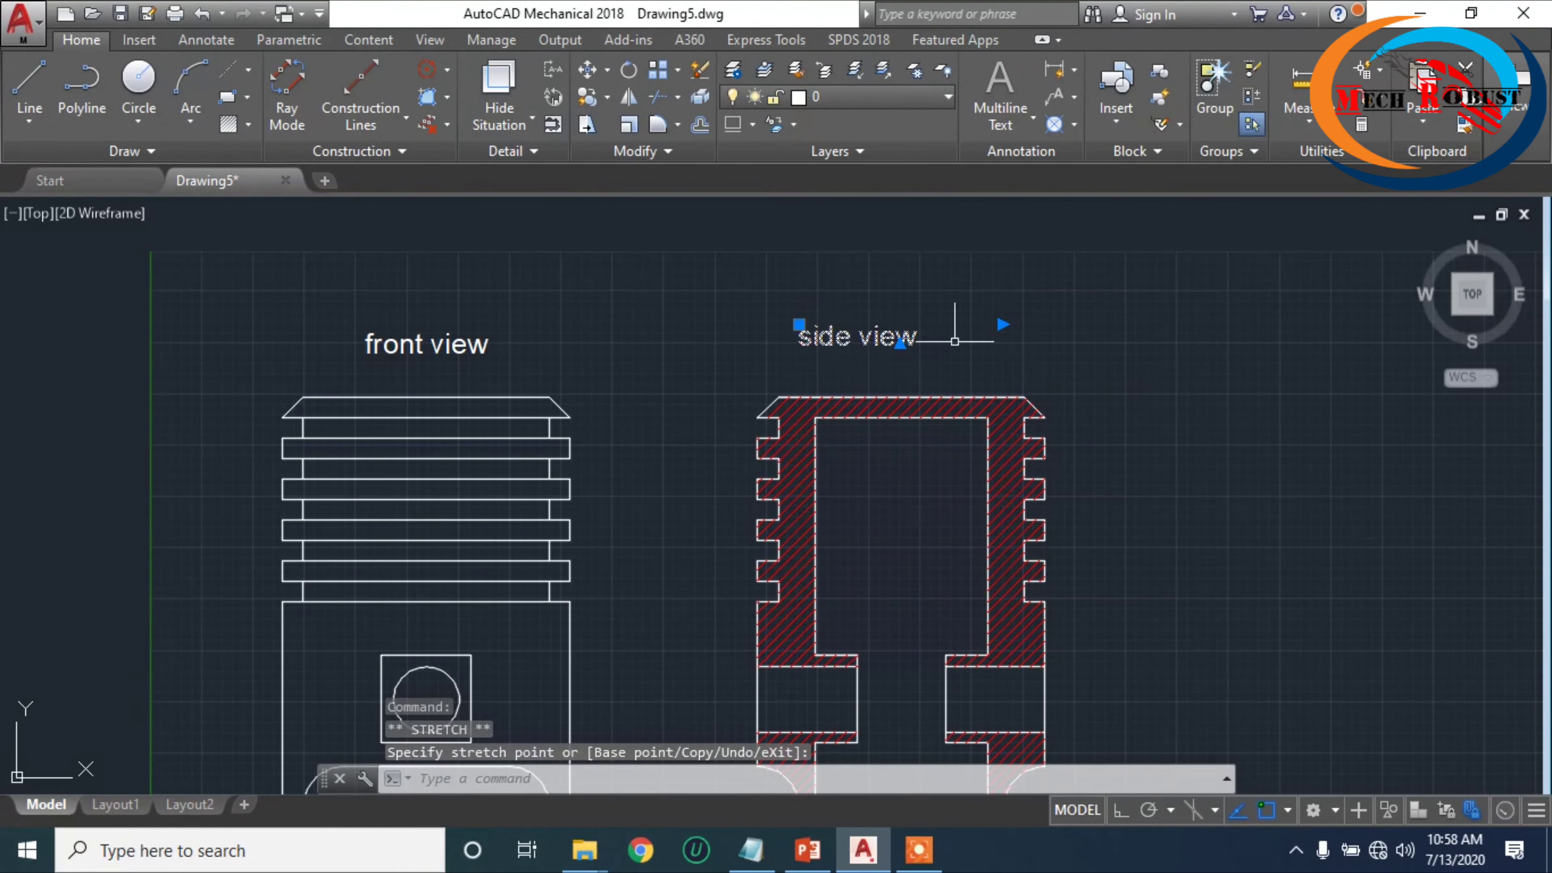
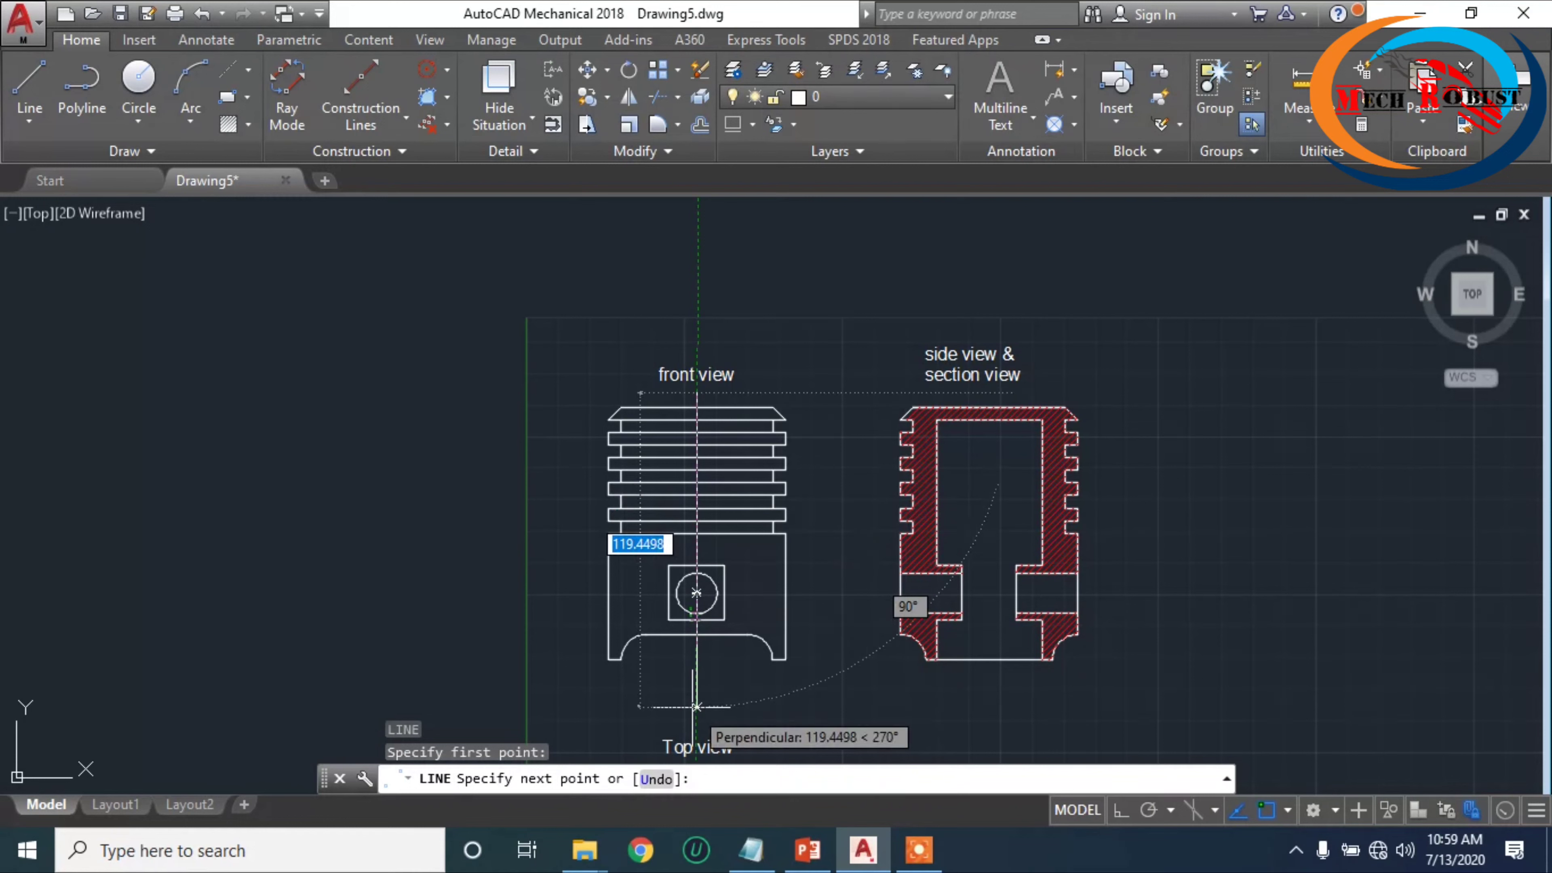
- Complete the vertical centre line down through the front view to just below the piston and change its linetype to ACANSTGB
click(698, 663)
key(Escape)
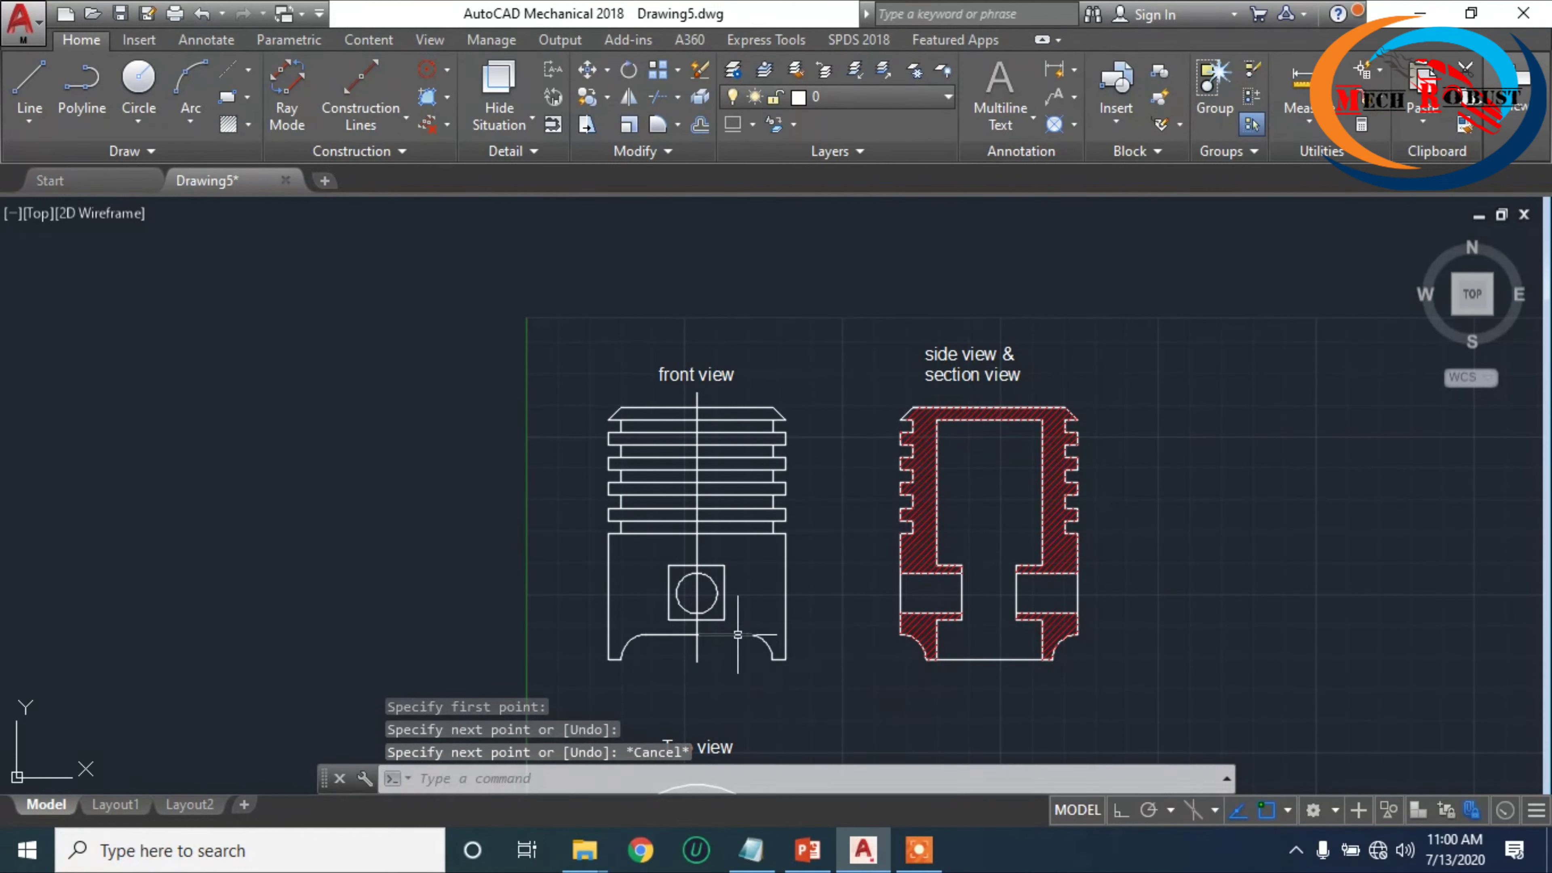
click(697, 602)
right_click(696, 601)
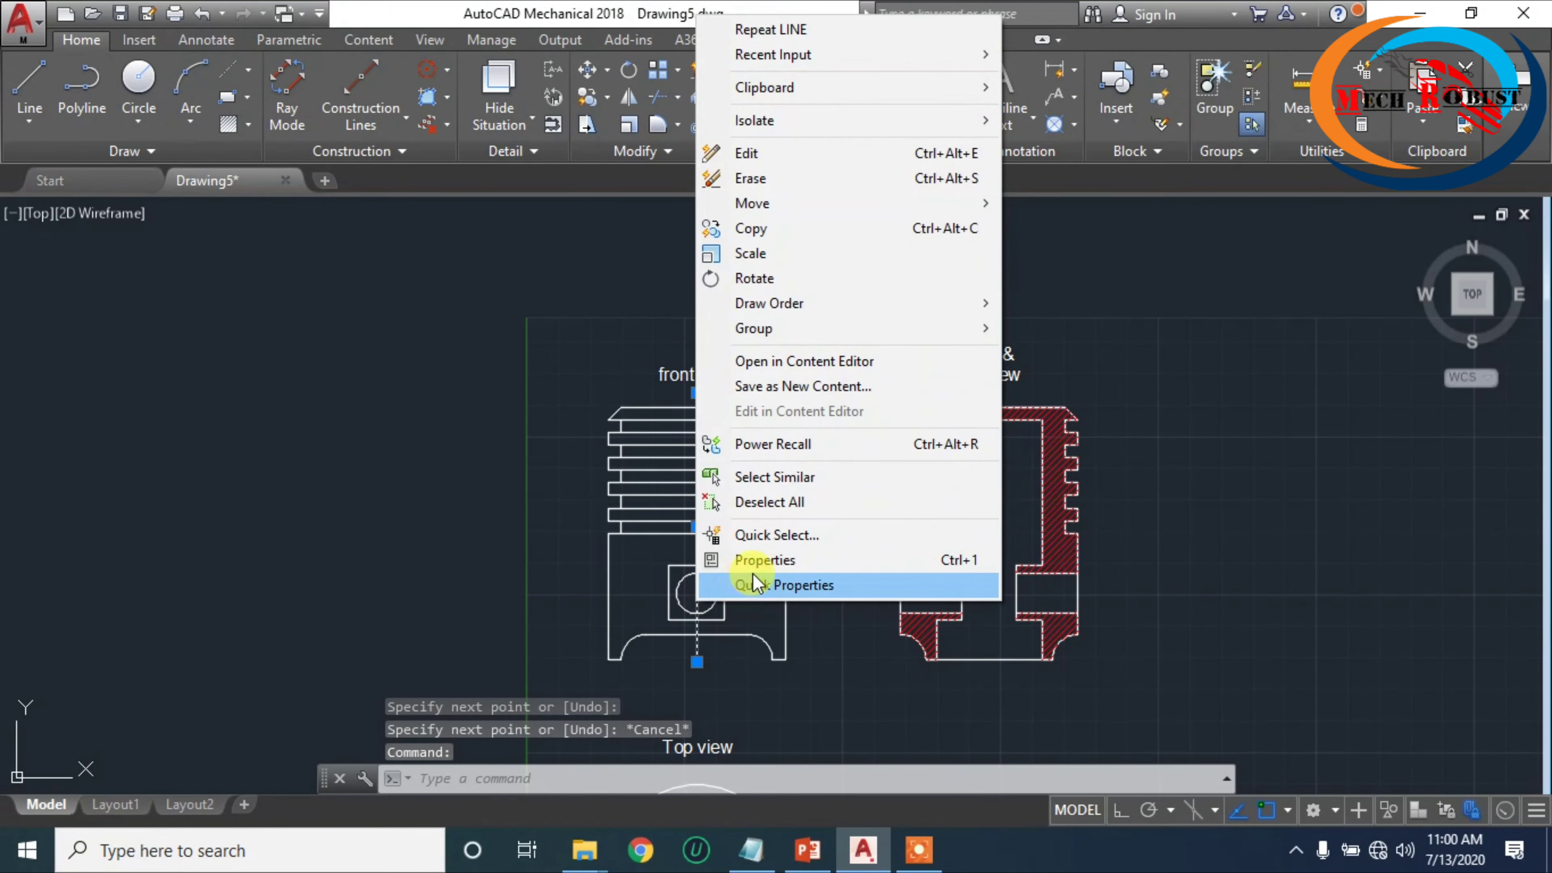
click(753, 561)
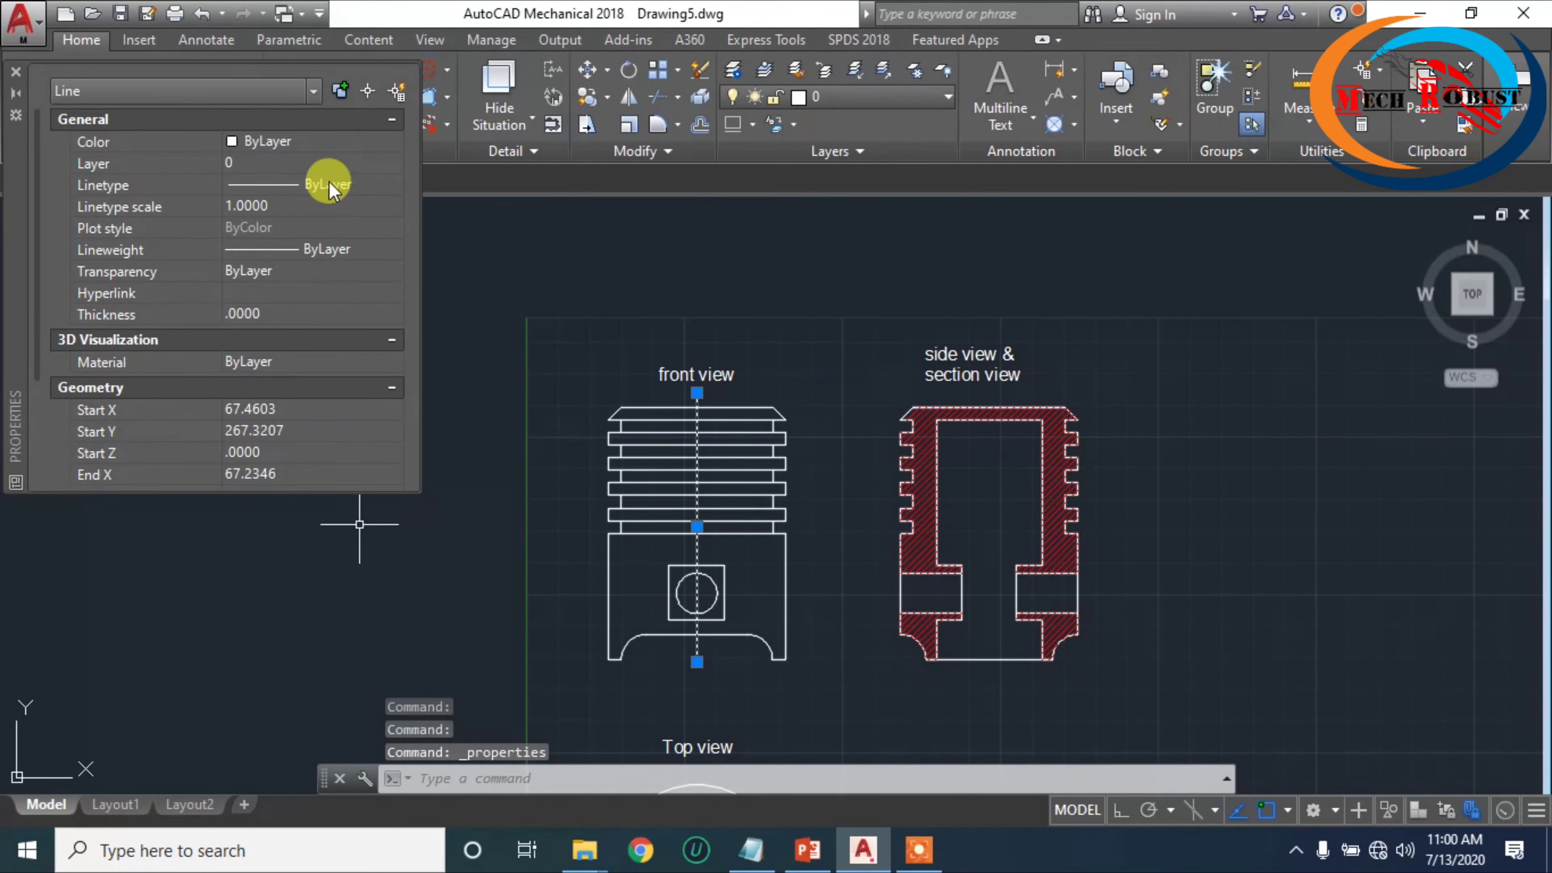
click(394, 184)
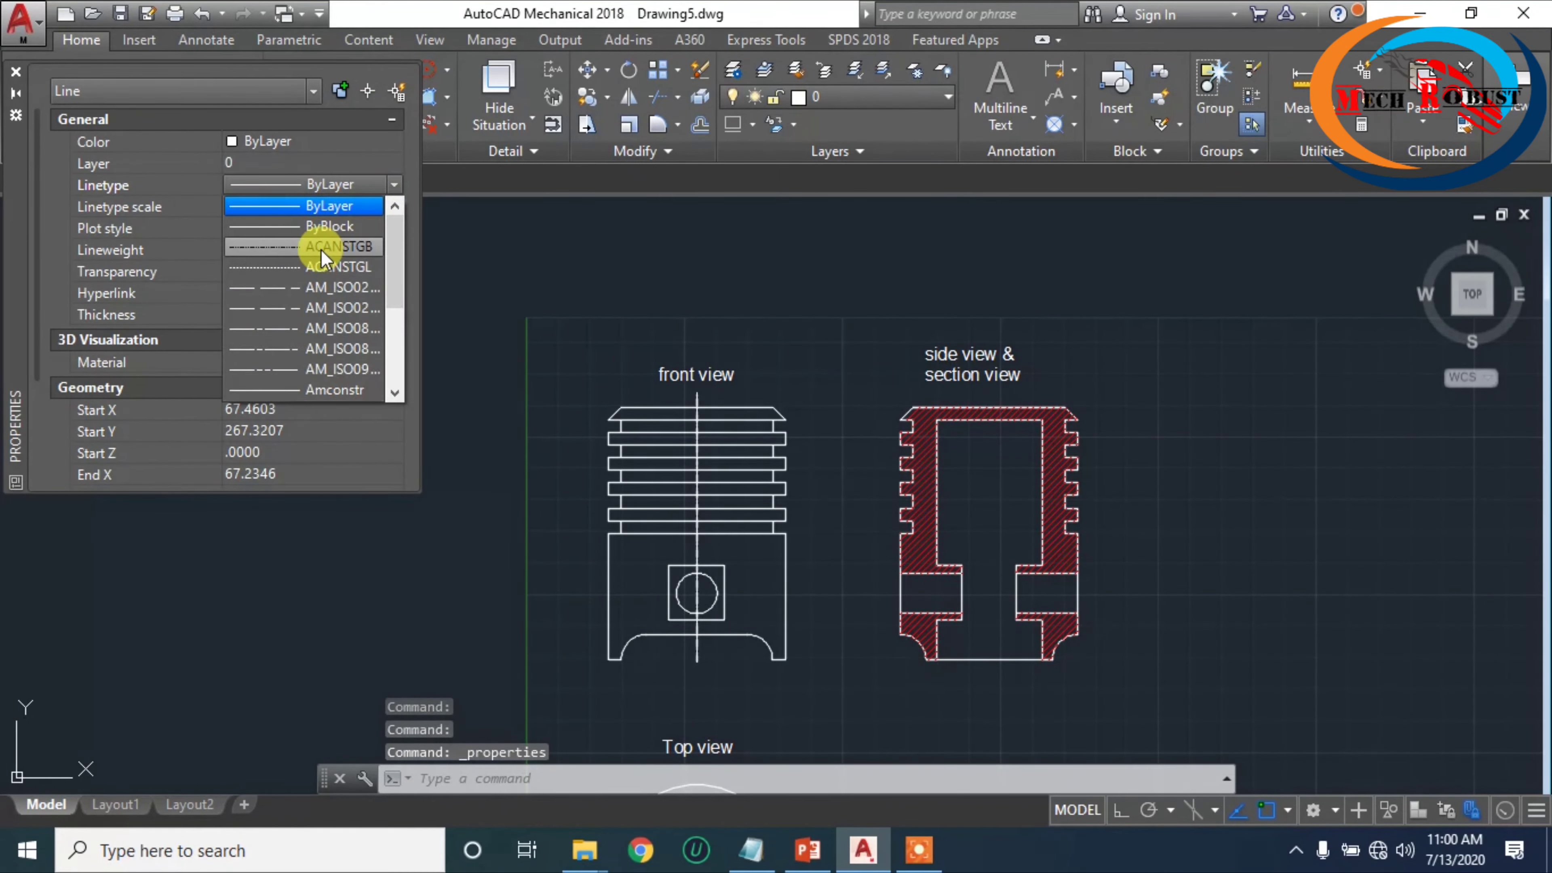
click(321, 250)
- Set the centre line's linetype scale to 30, close its properties and clear the selection
click(296, 211)
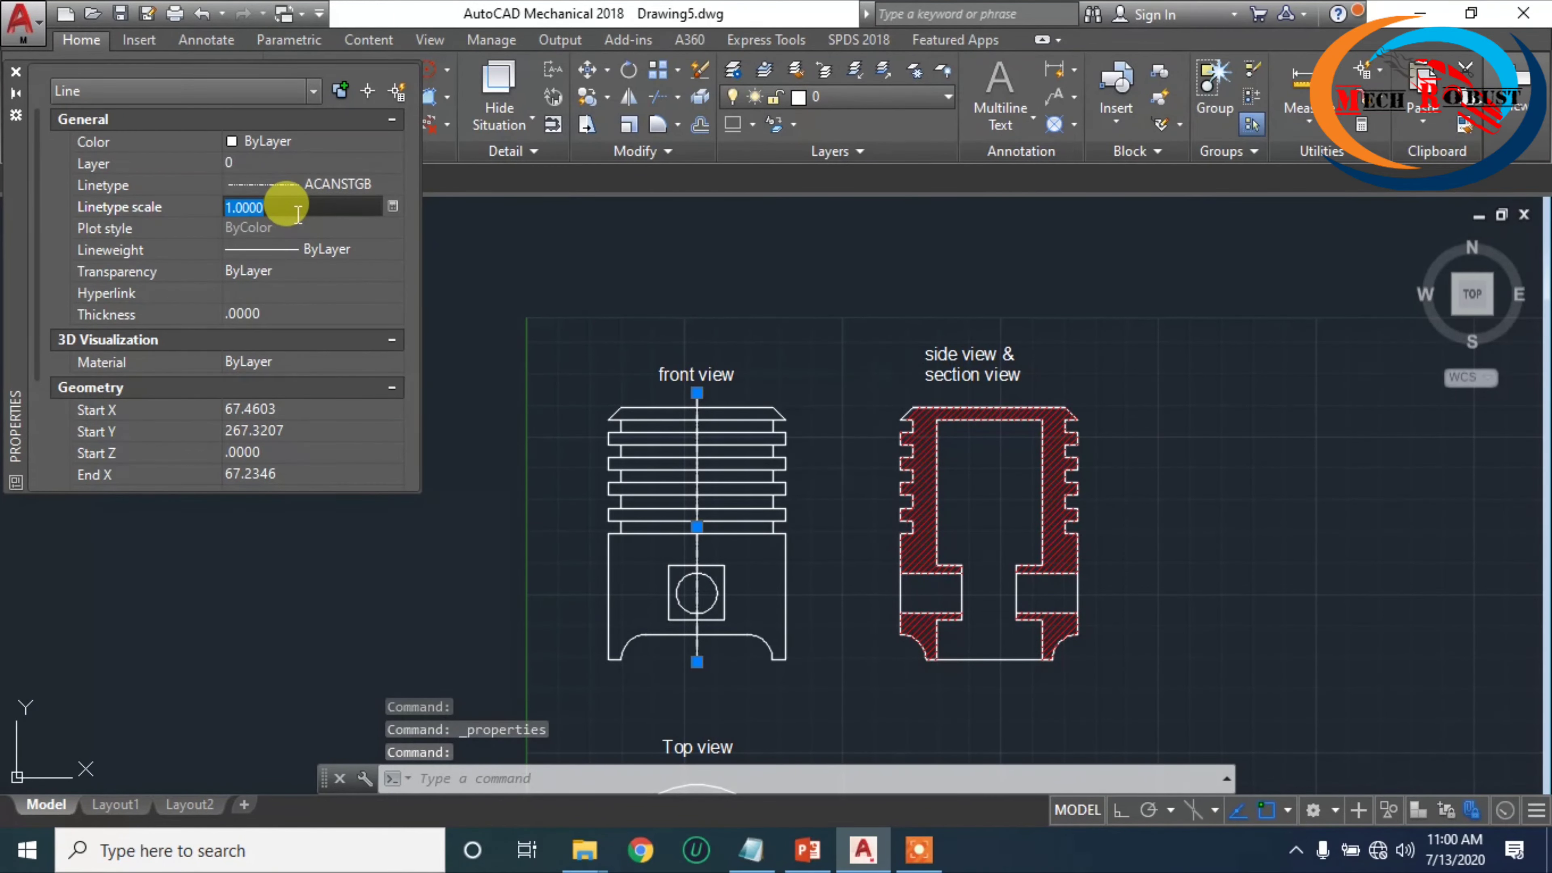
key(Return)
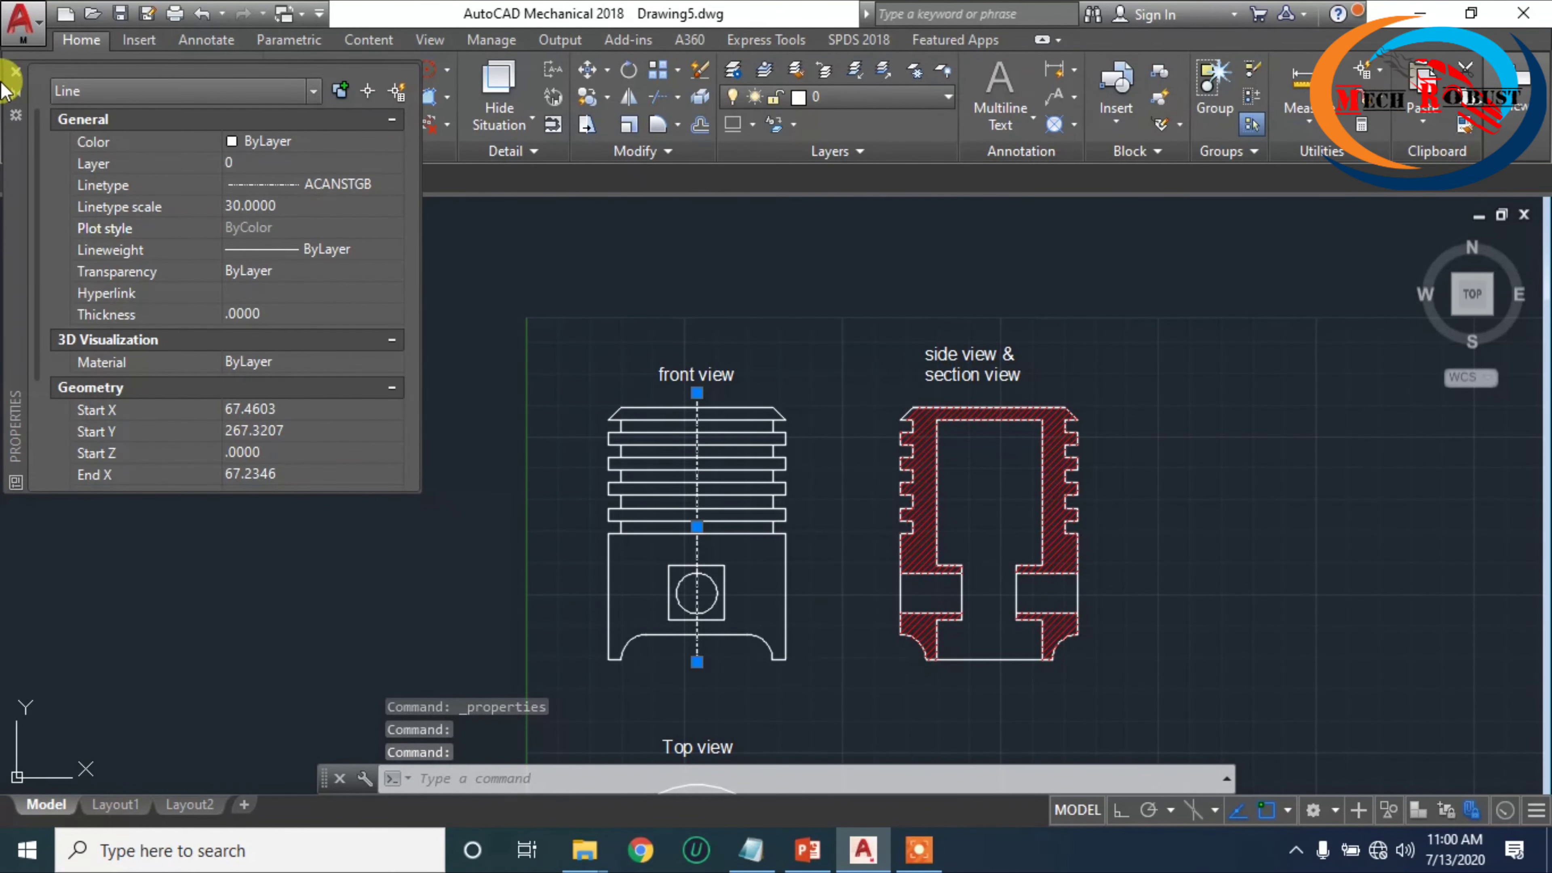
click(15, 73)
key(Escape)
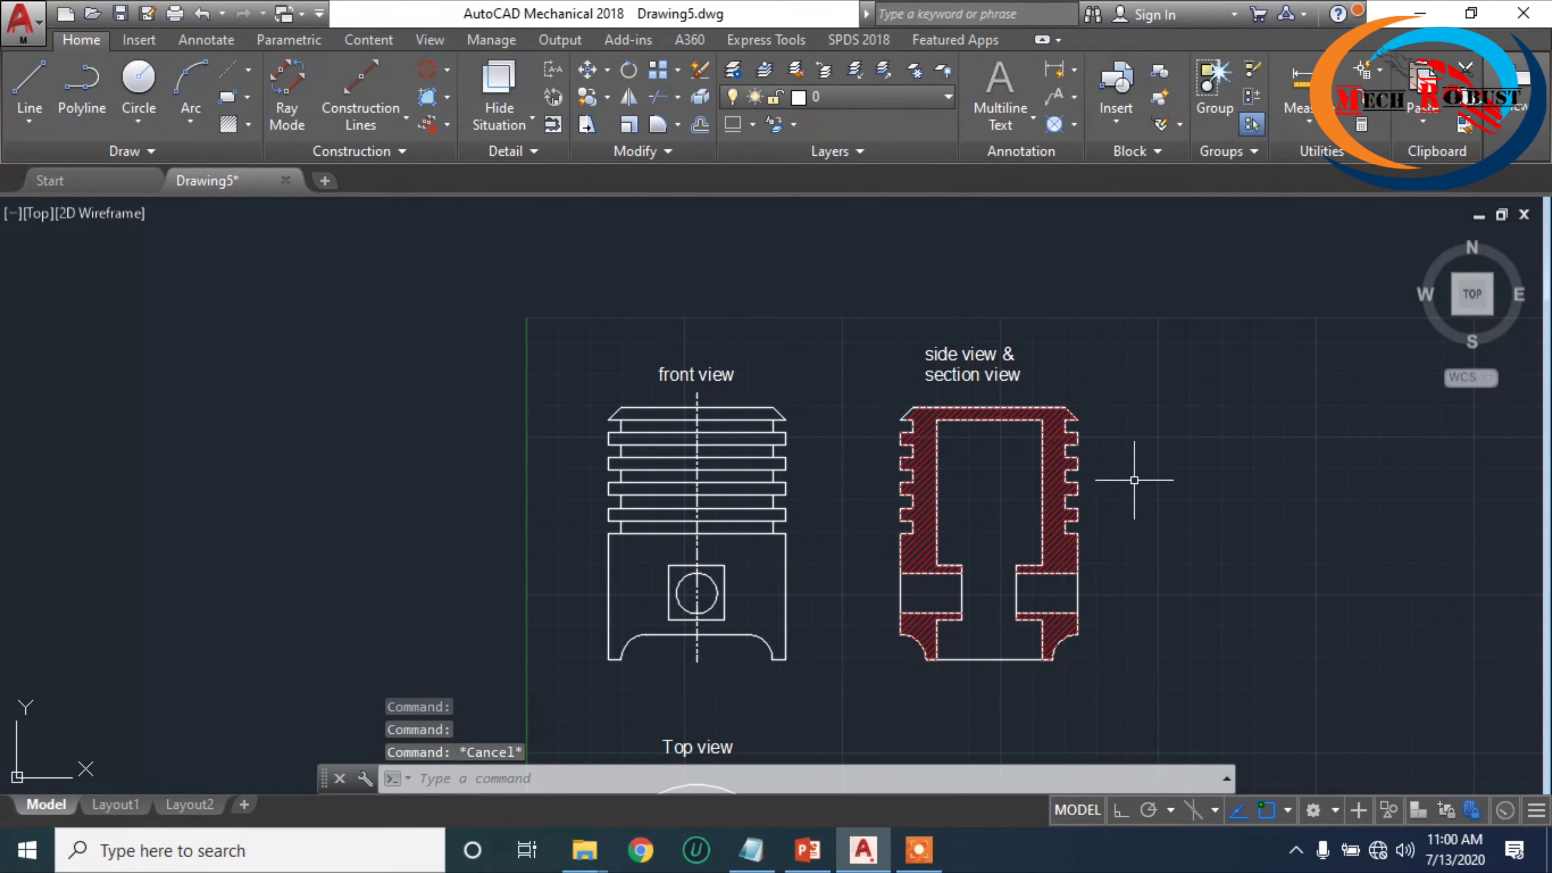
- Draw a short horizontal line with Ortho on, just below the front view's bottom recess and left of the centre line
scroll(707, 511, down, 1)
scroll(731, 444, up, 3)
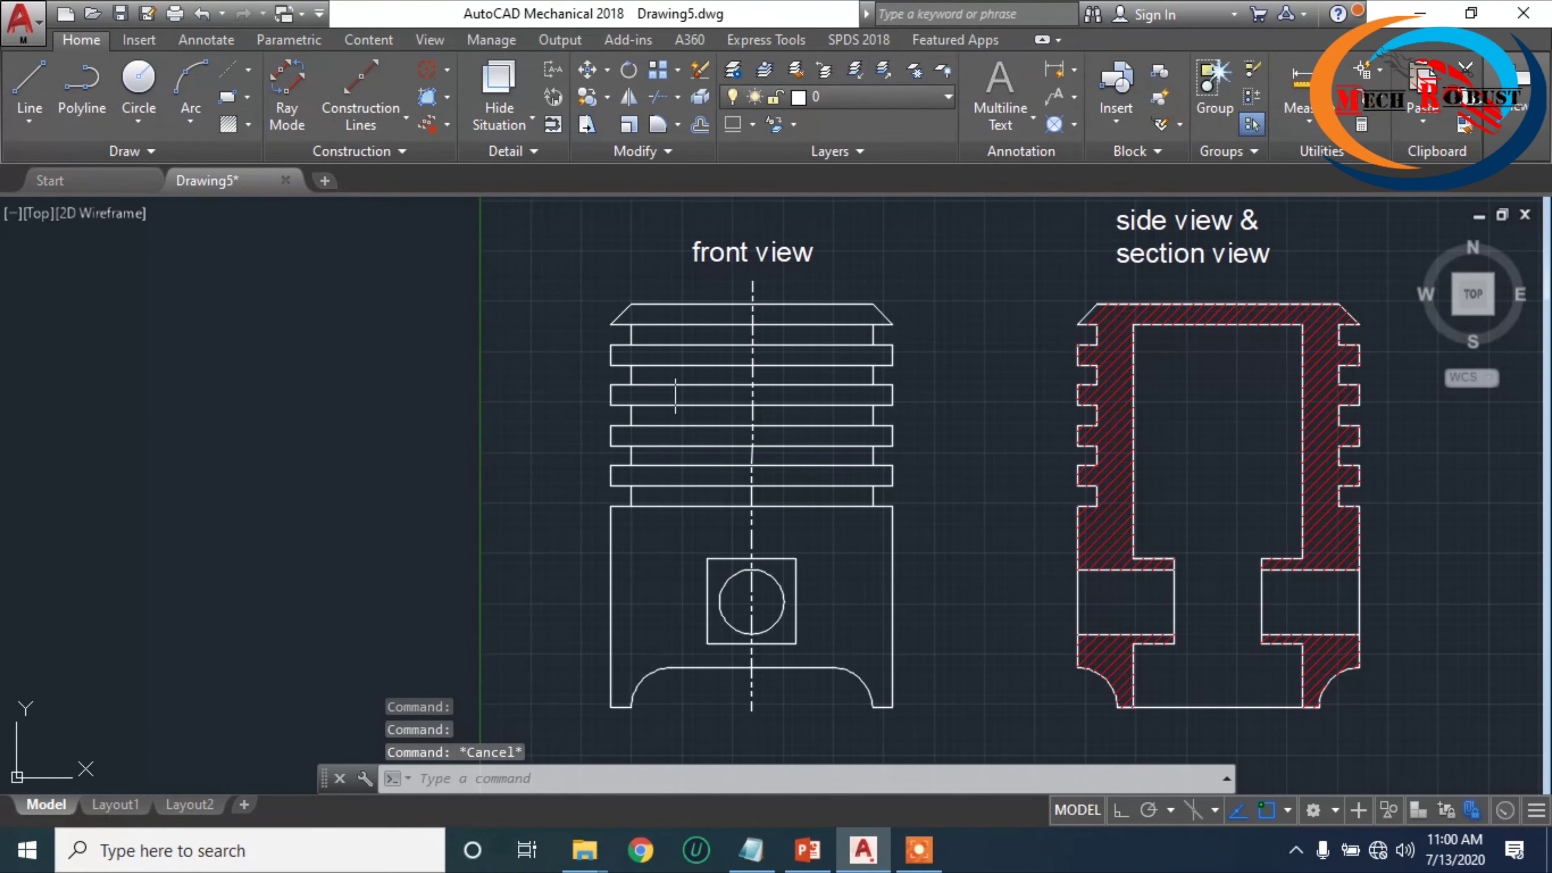
scroll(739, 440, down, 2)
middle_drag(739, 441, 696, 382)
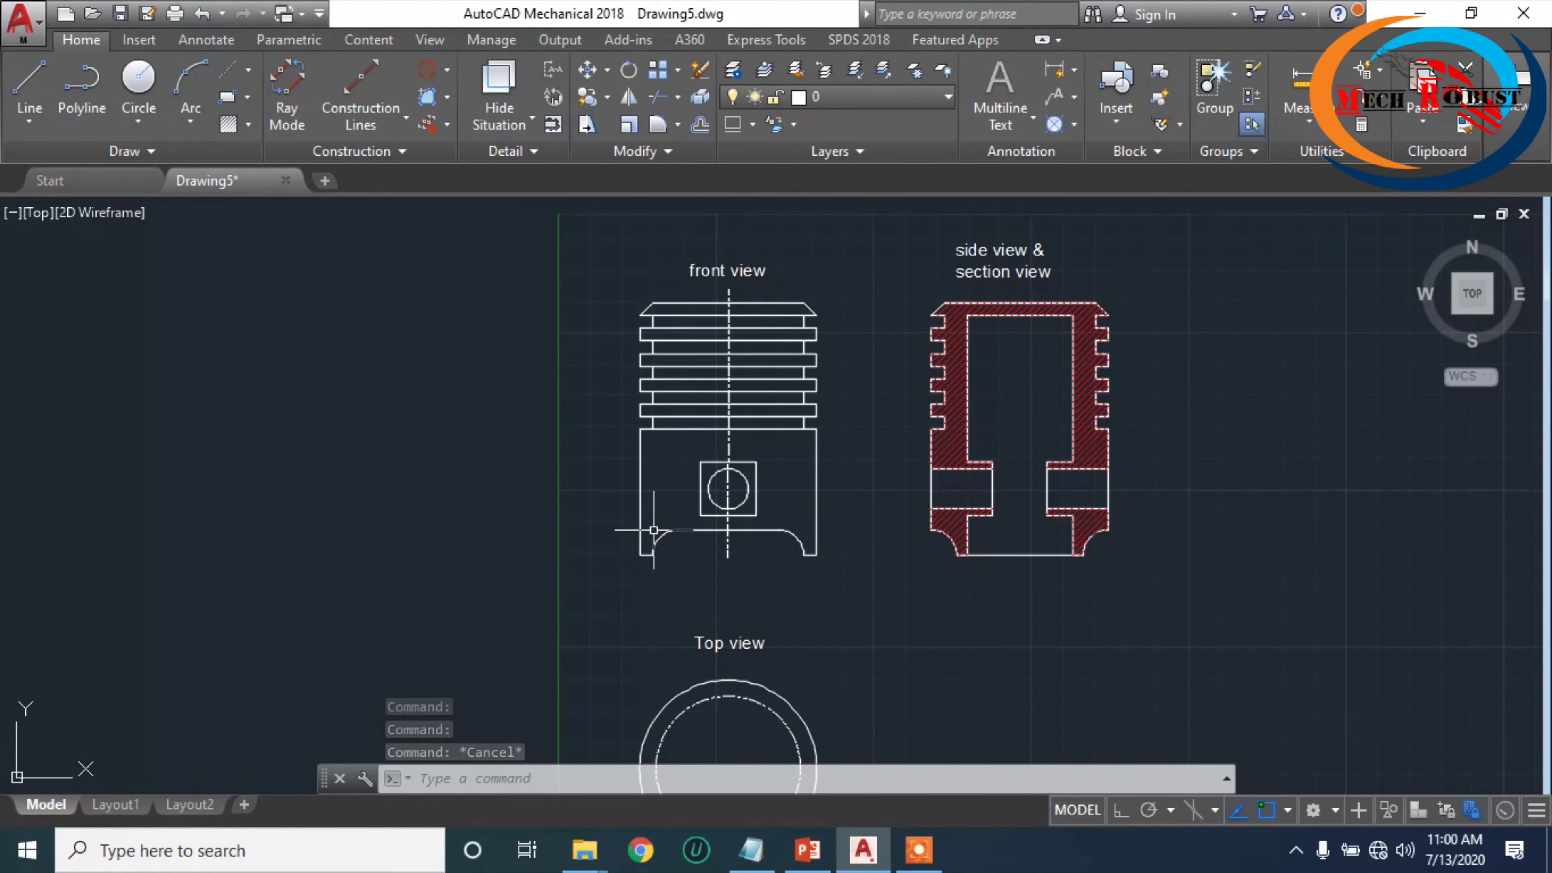
text(l)
key(Return)
scroll(687, 563, up, 4)
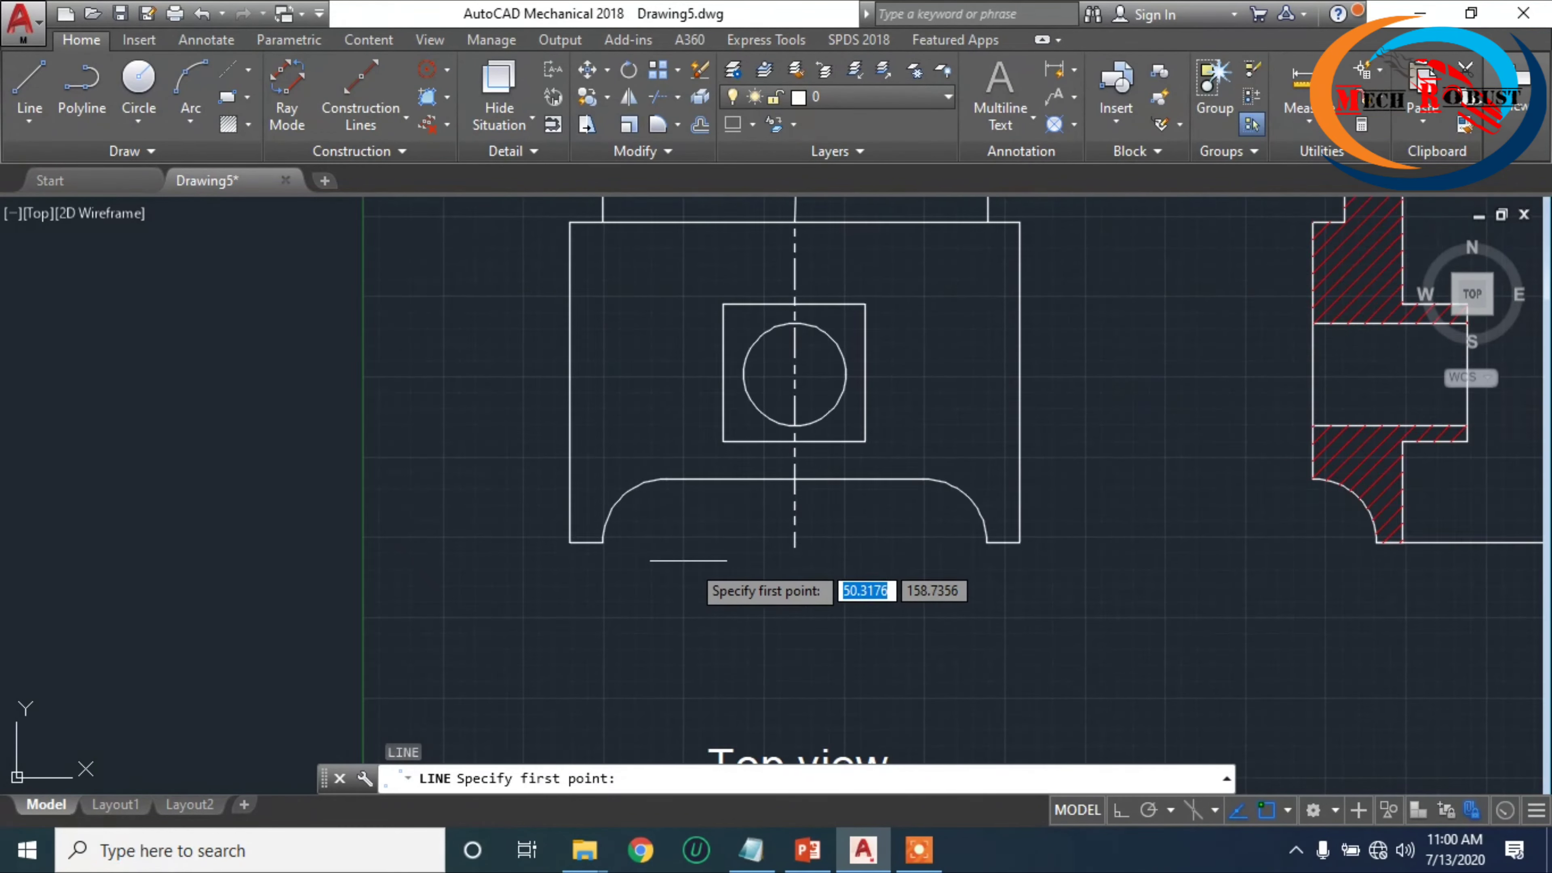
scroll(687, 560, up, 2)
click(659, 563)
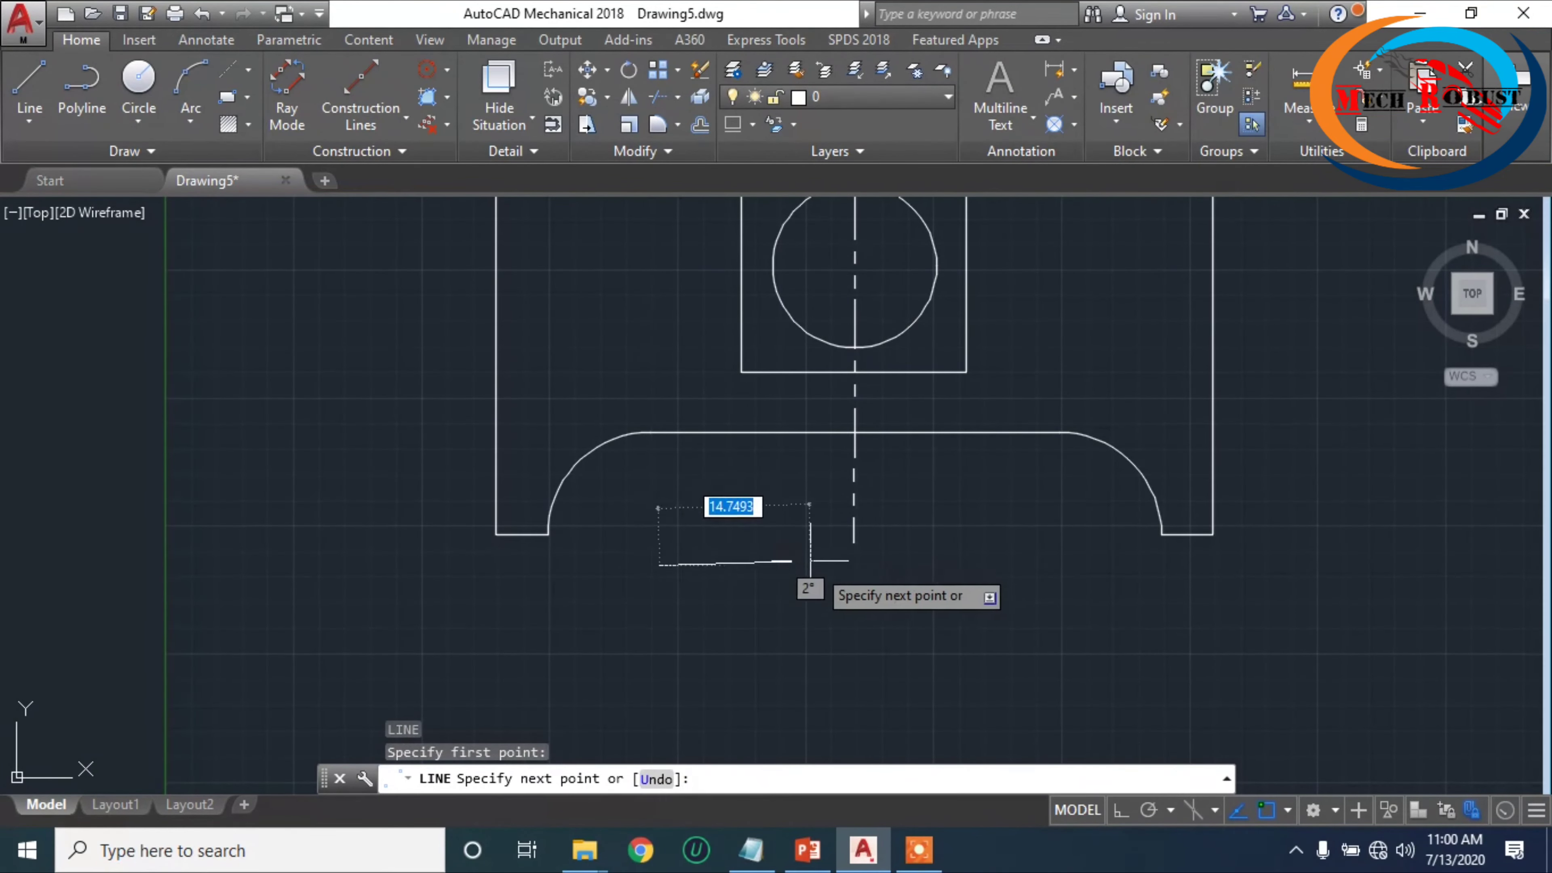
click(1119, 810)
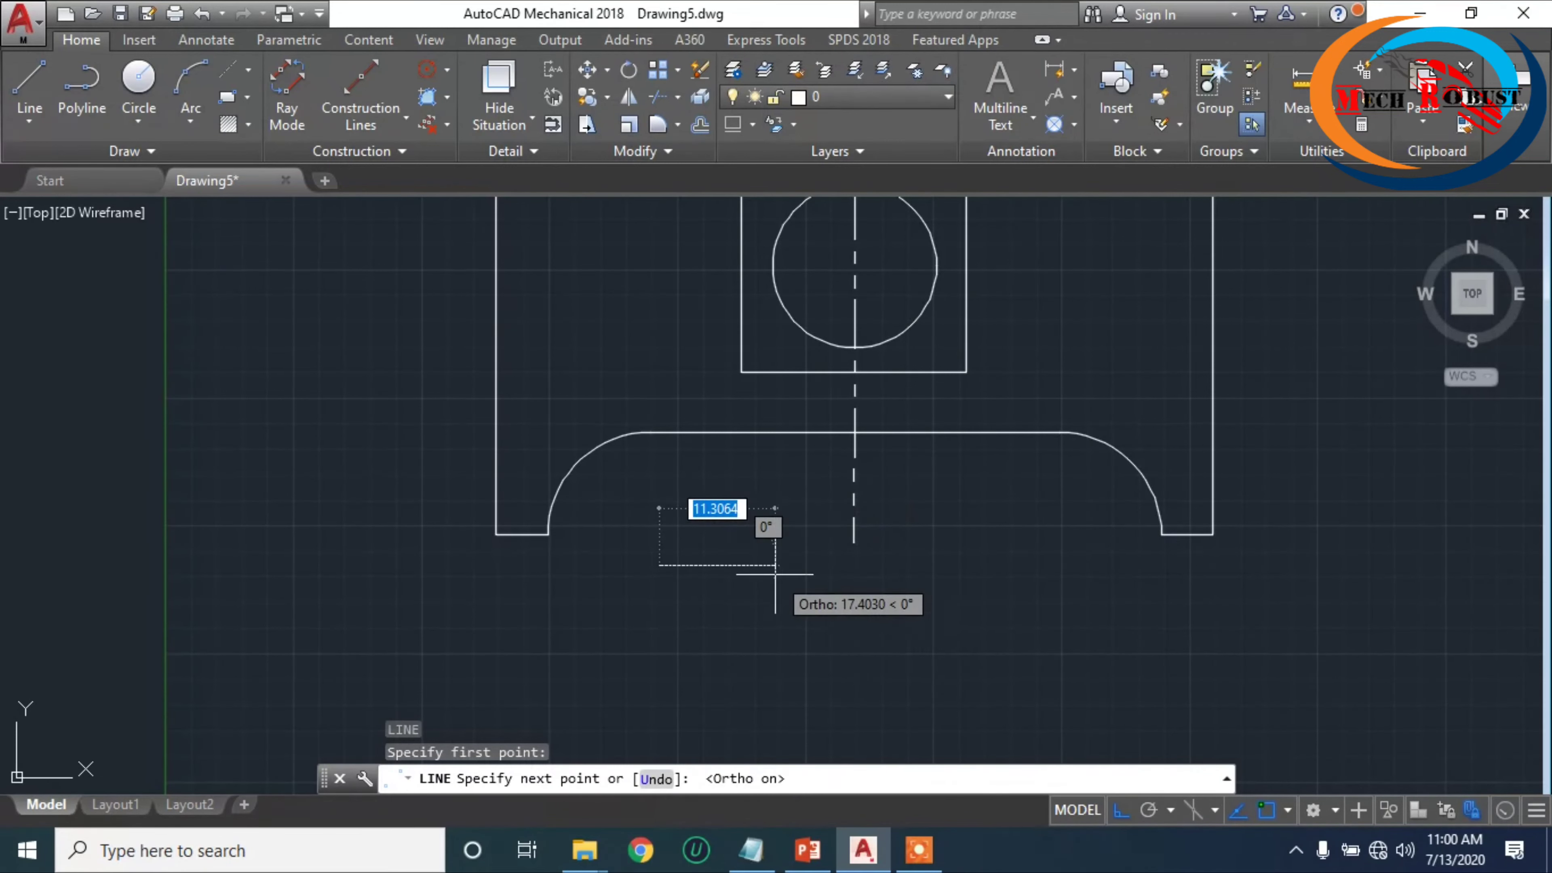
click(786, 568)
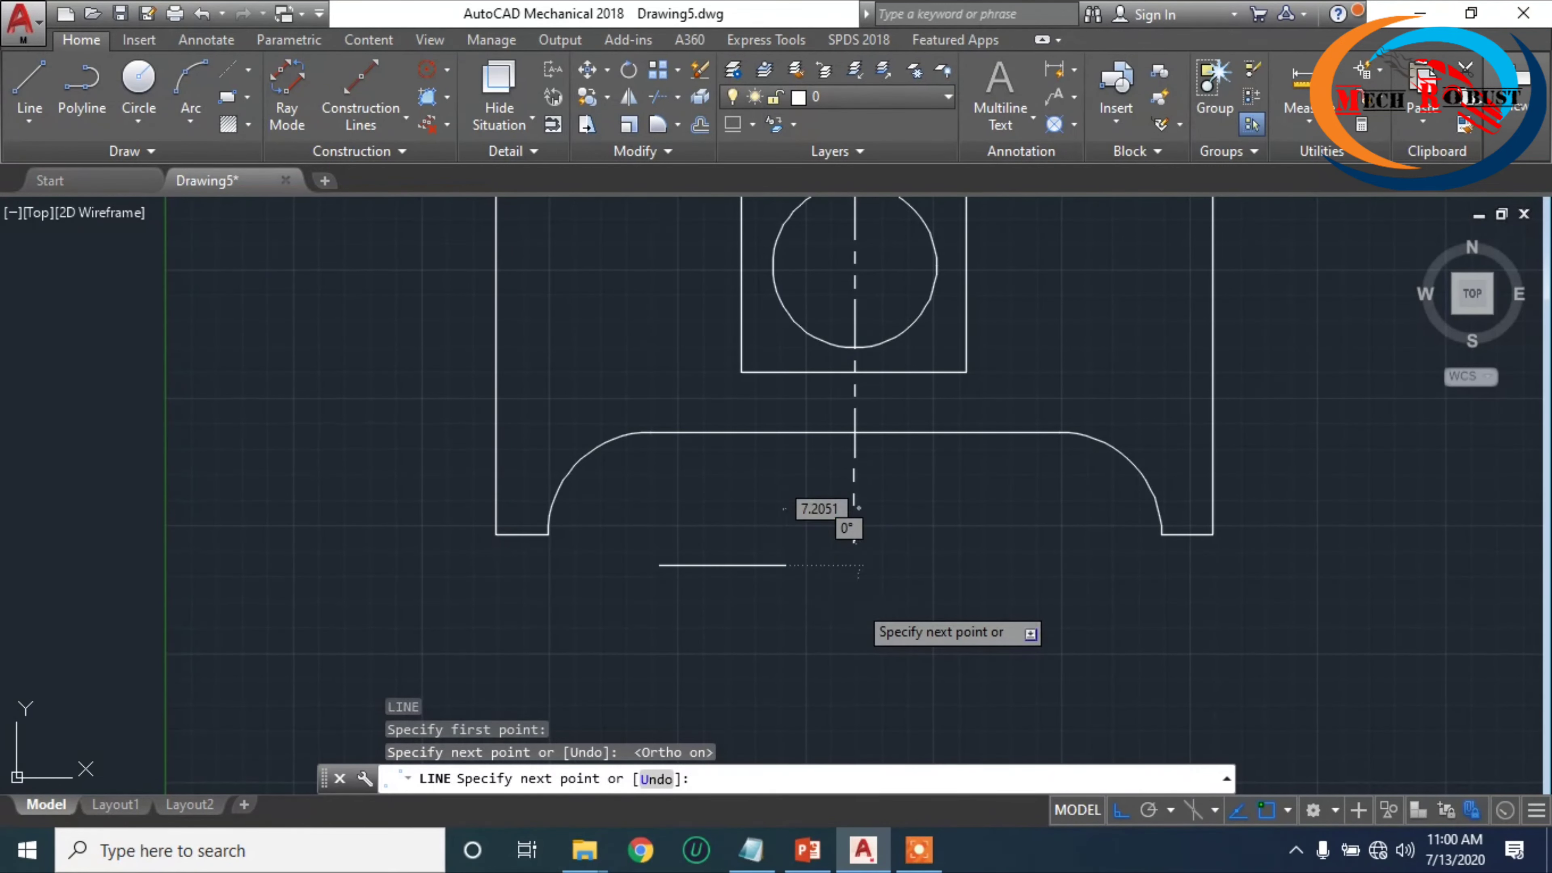
key(Escape)
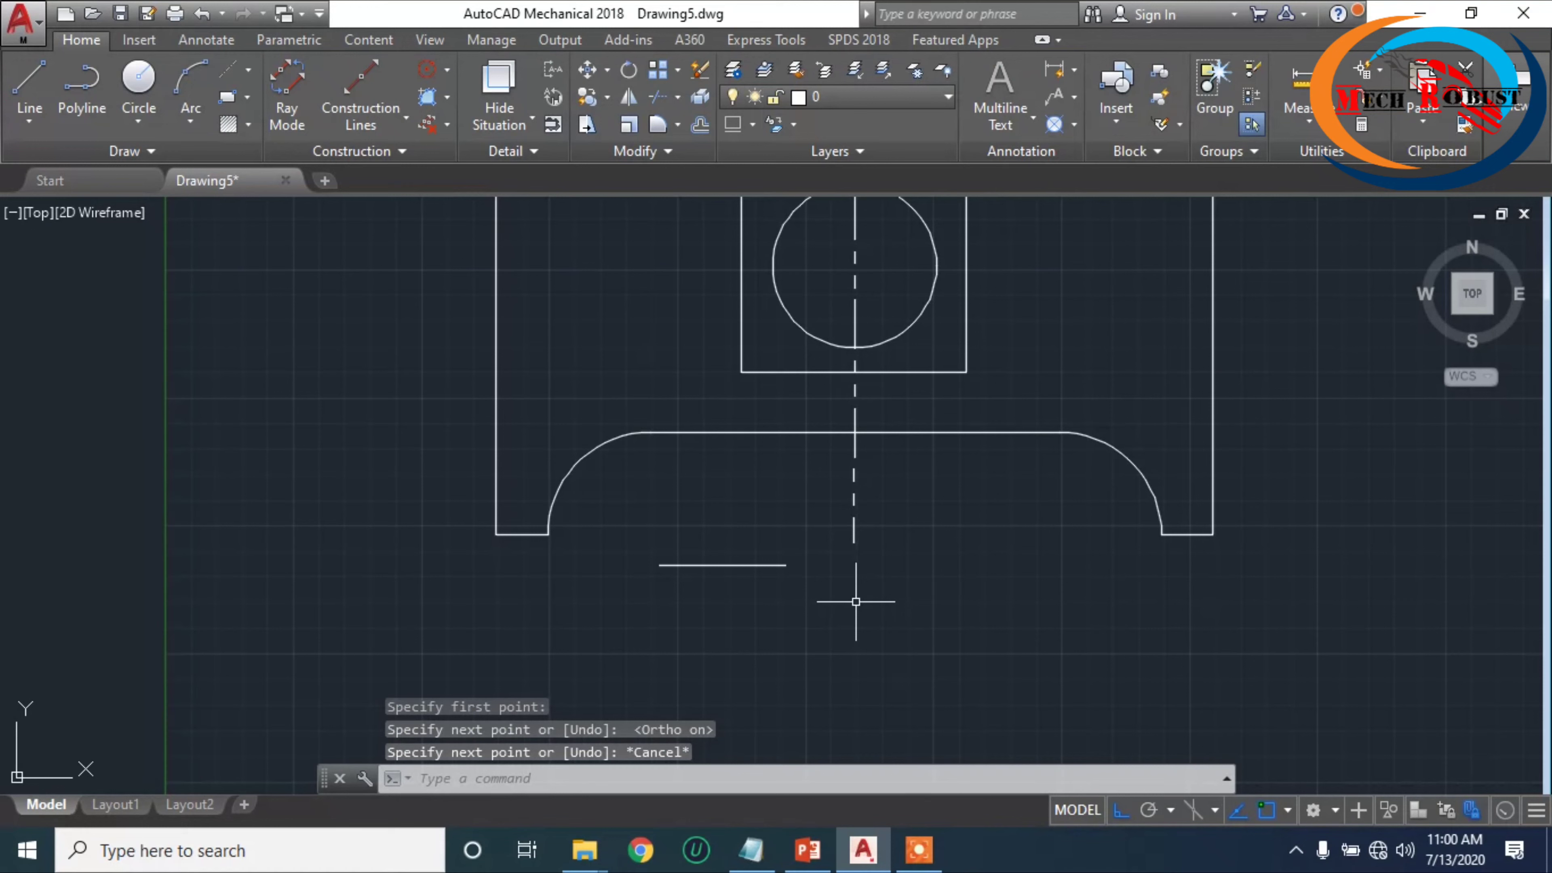
- Draw a right-pointing polyline arrowhead about 7 units long below the front view, with starting half-width 0 and ending half-width 2
text(pl)
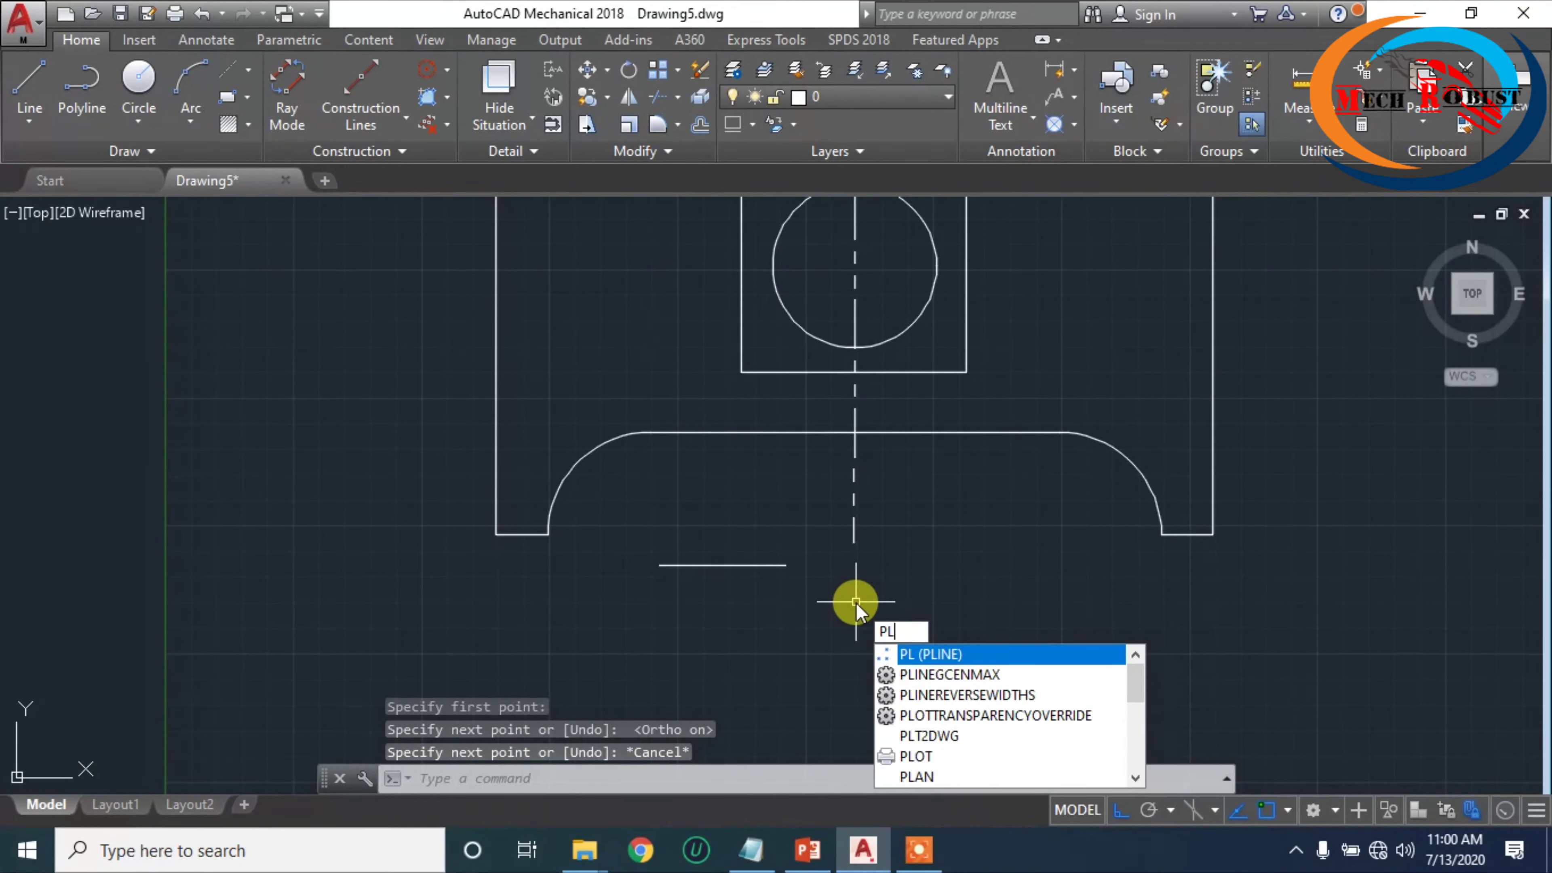
key(Return)
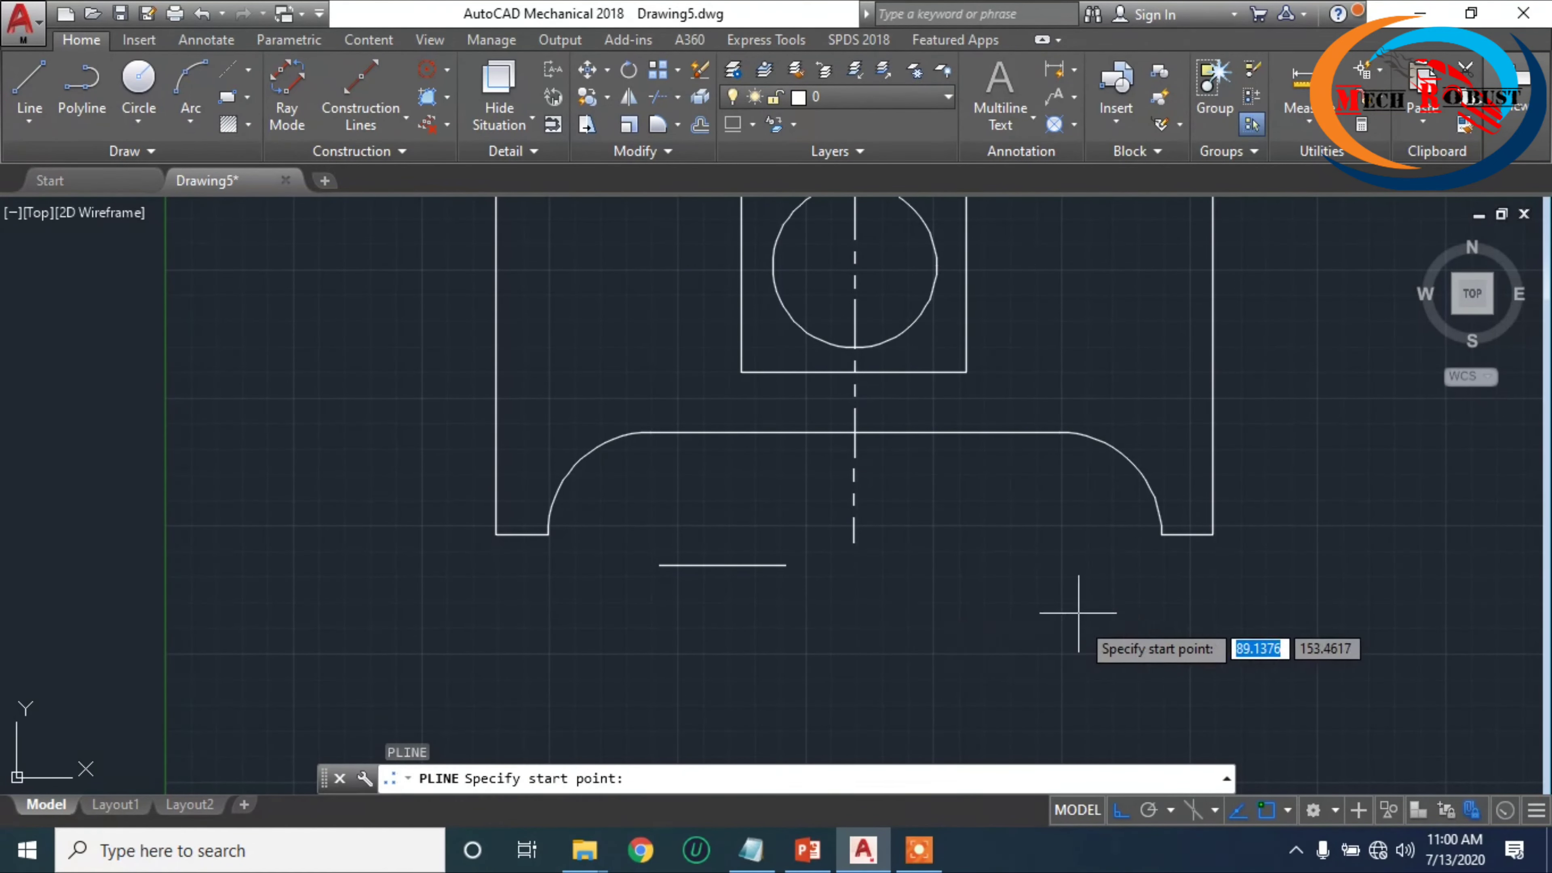
click(929, 617)
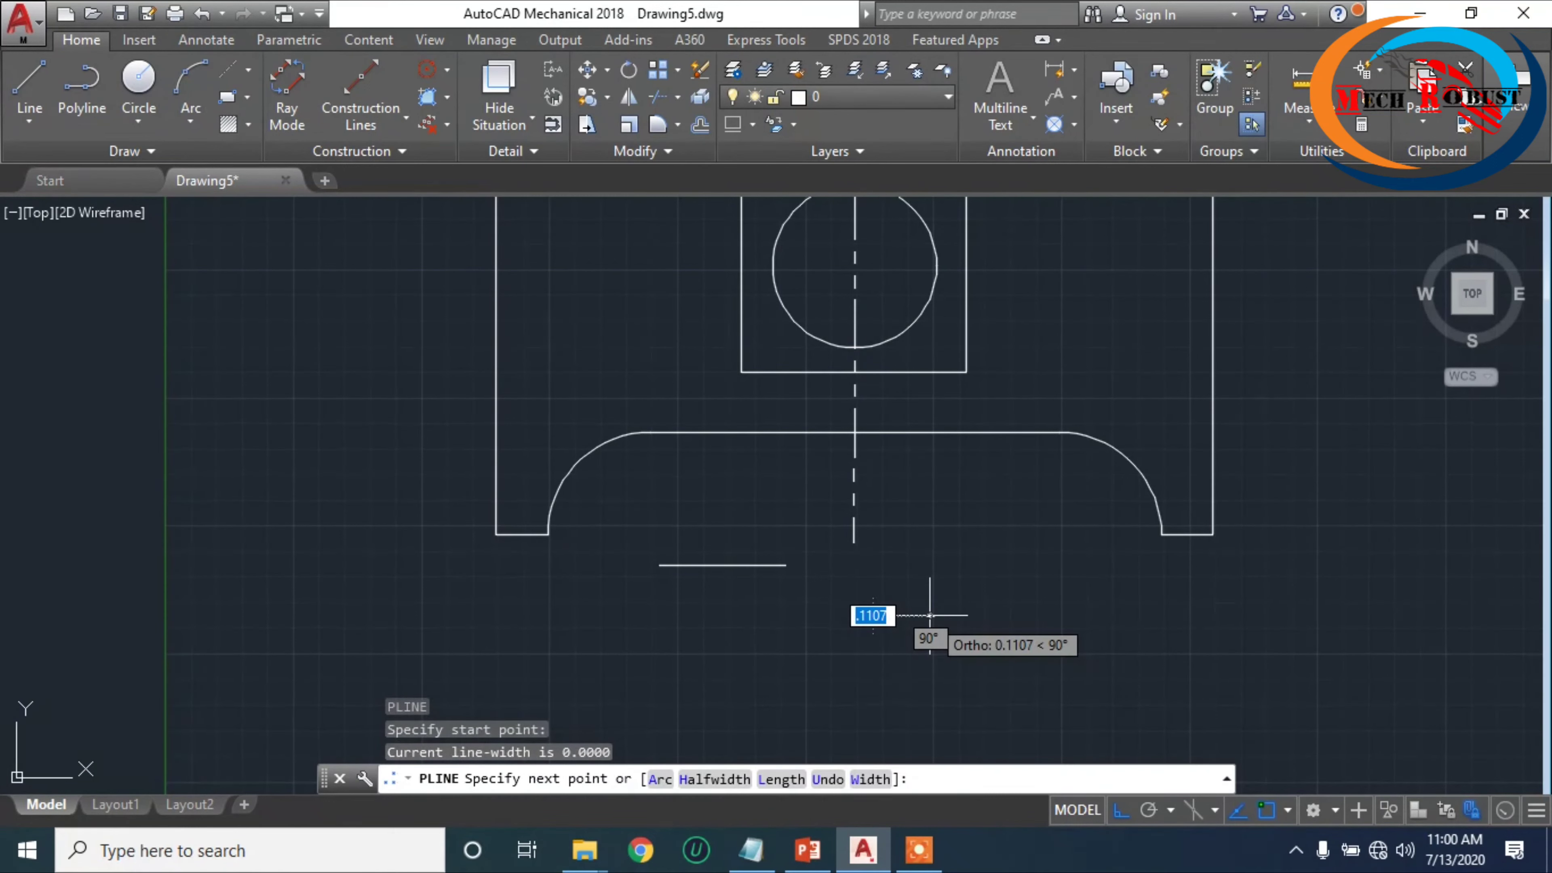
text(h)
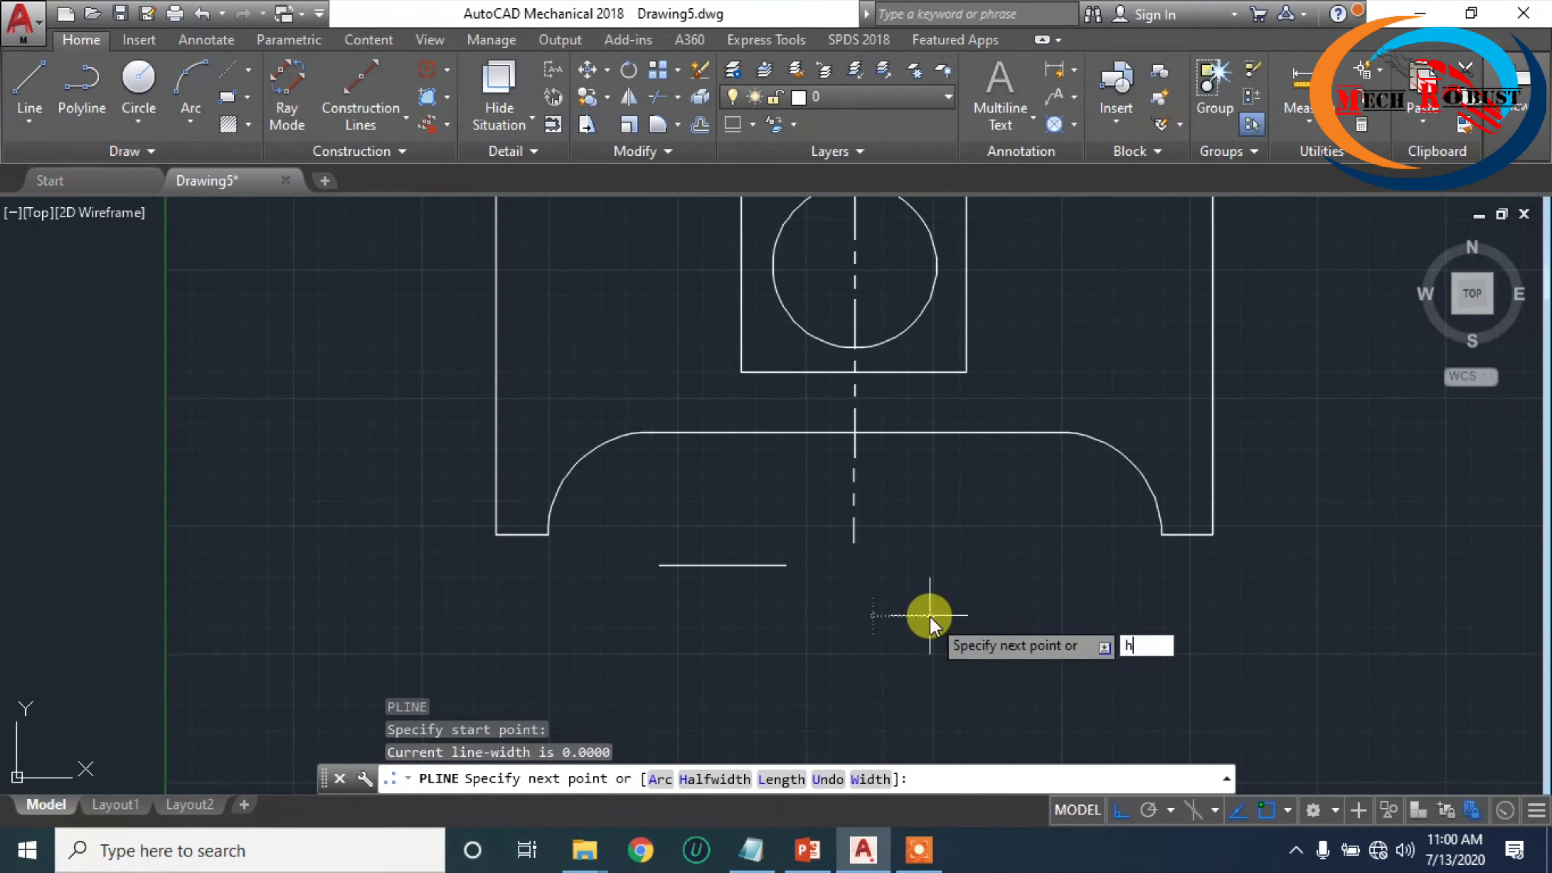
key(Return)
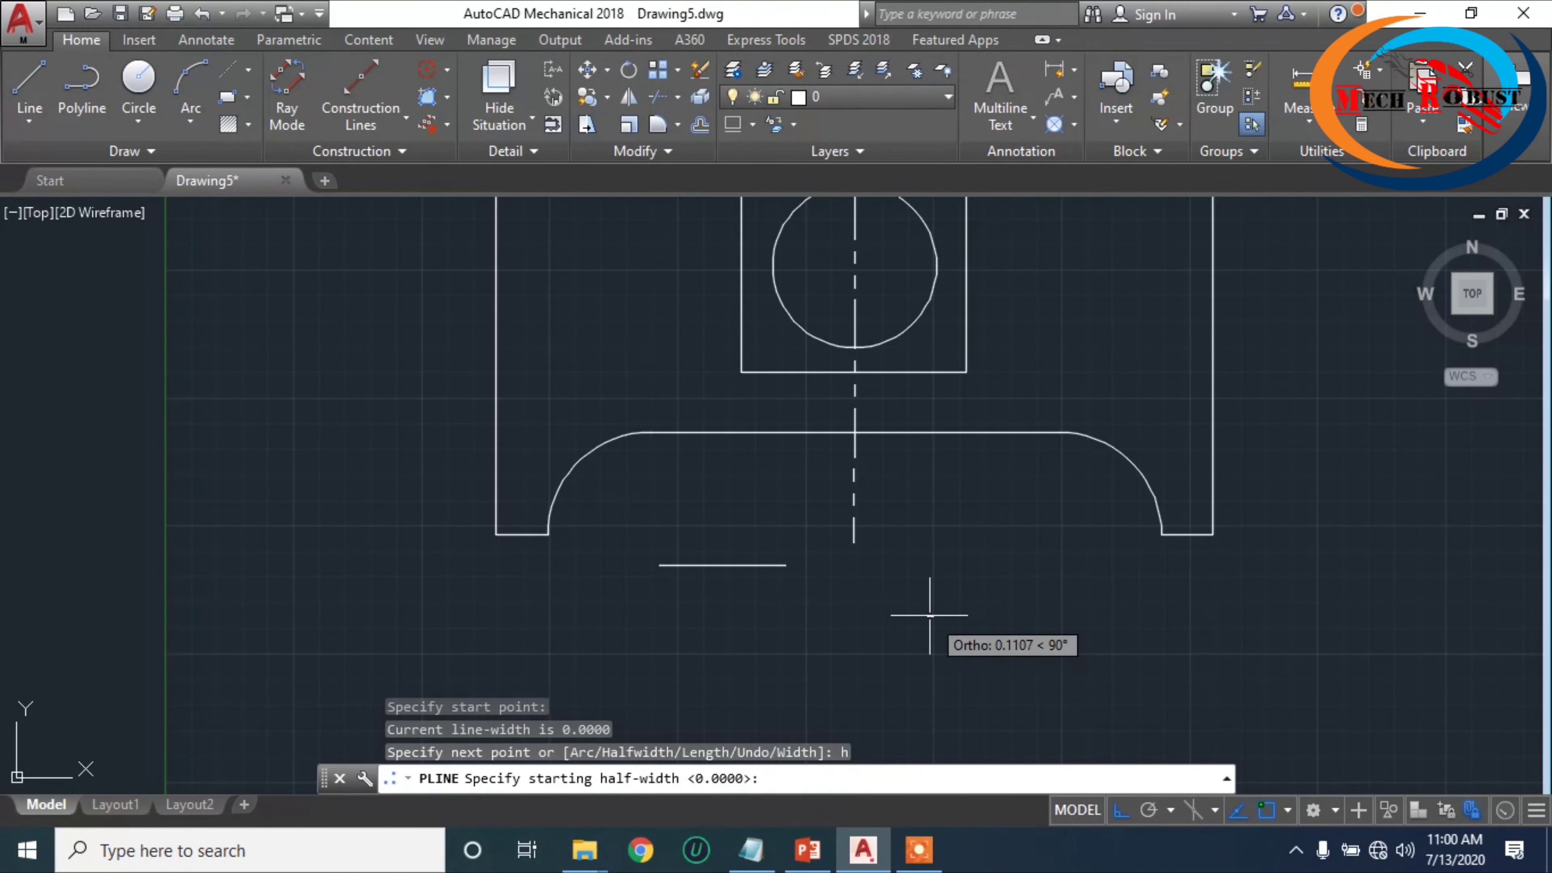
text(0)
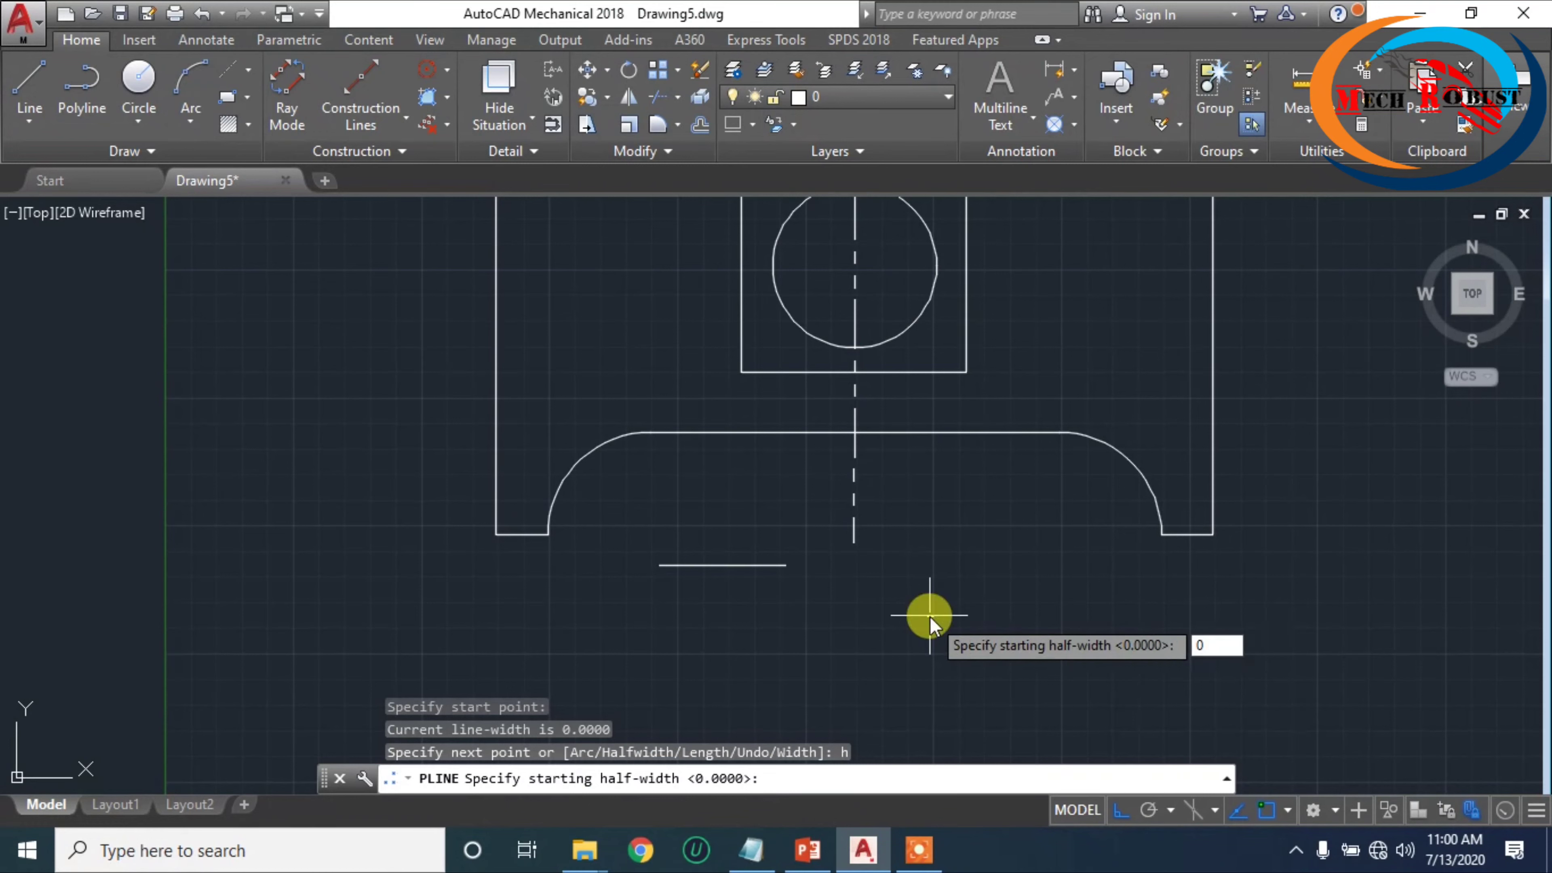
key(Return)
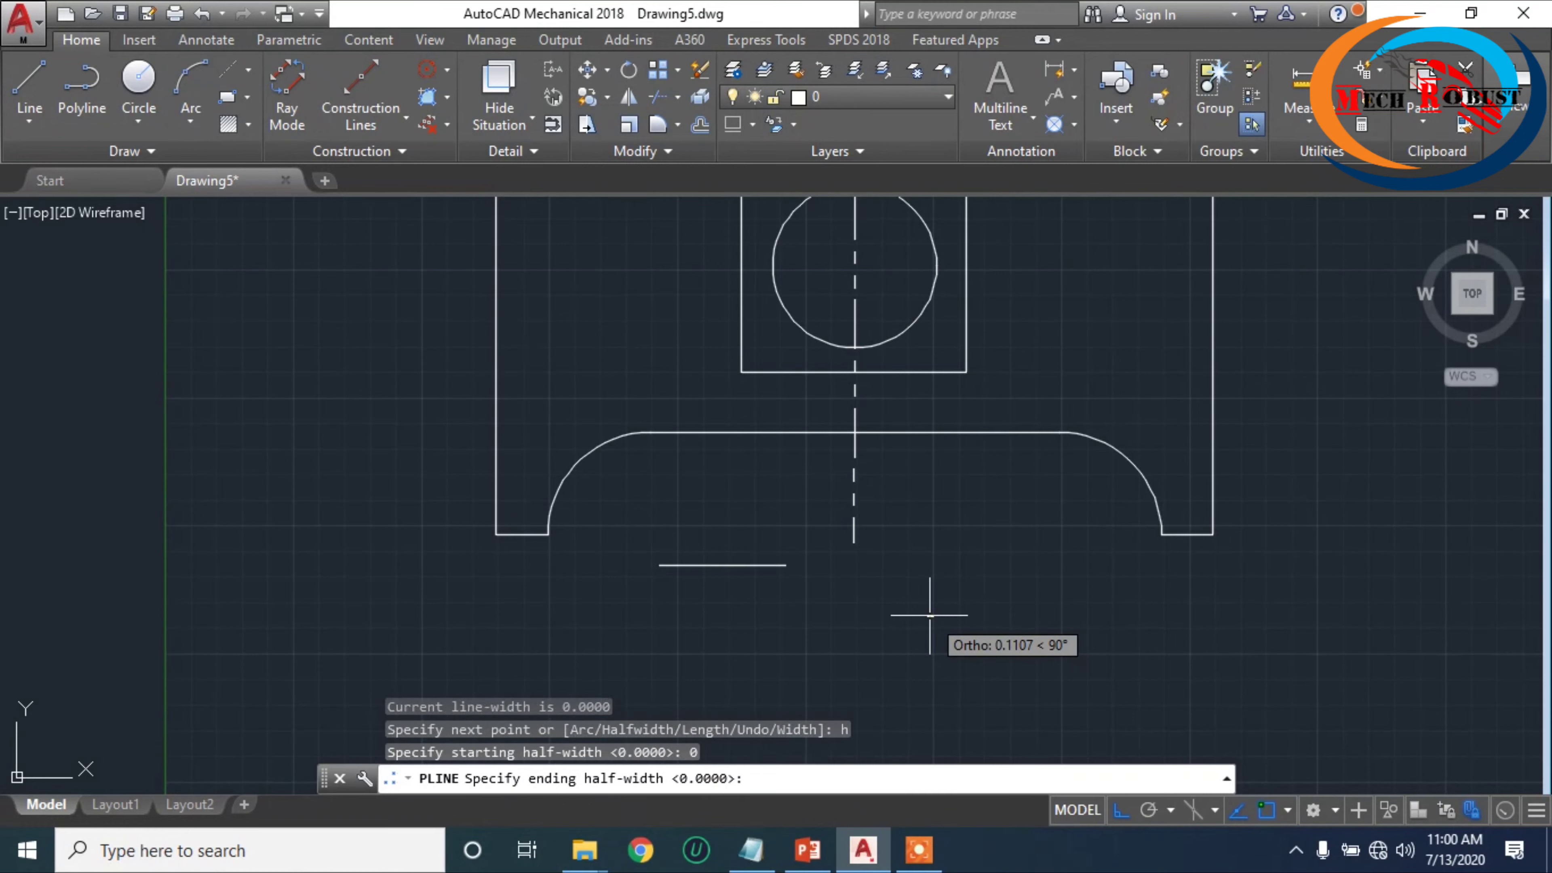
text(2)
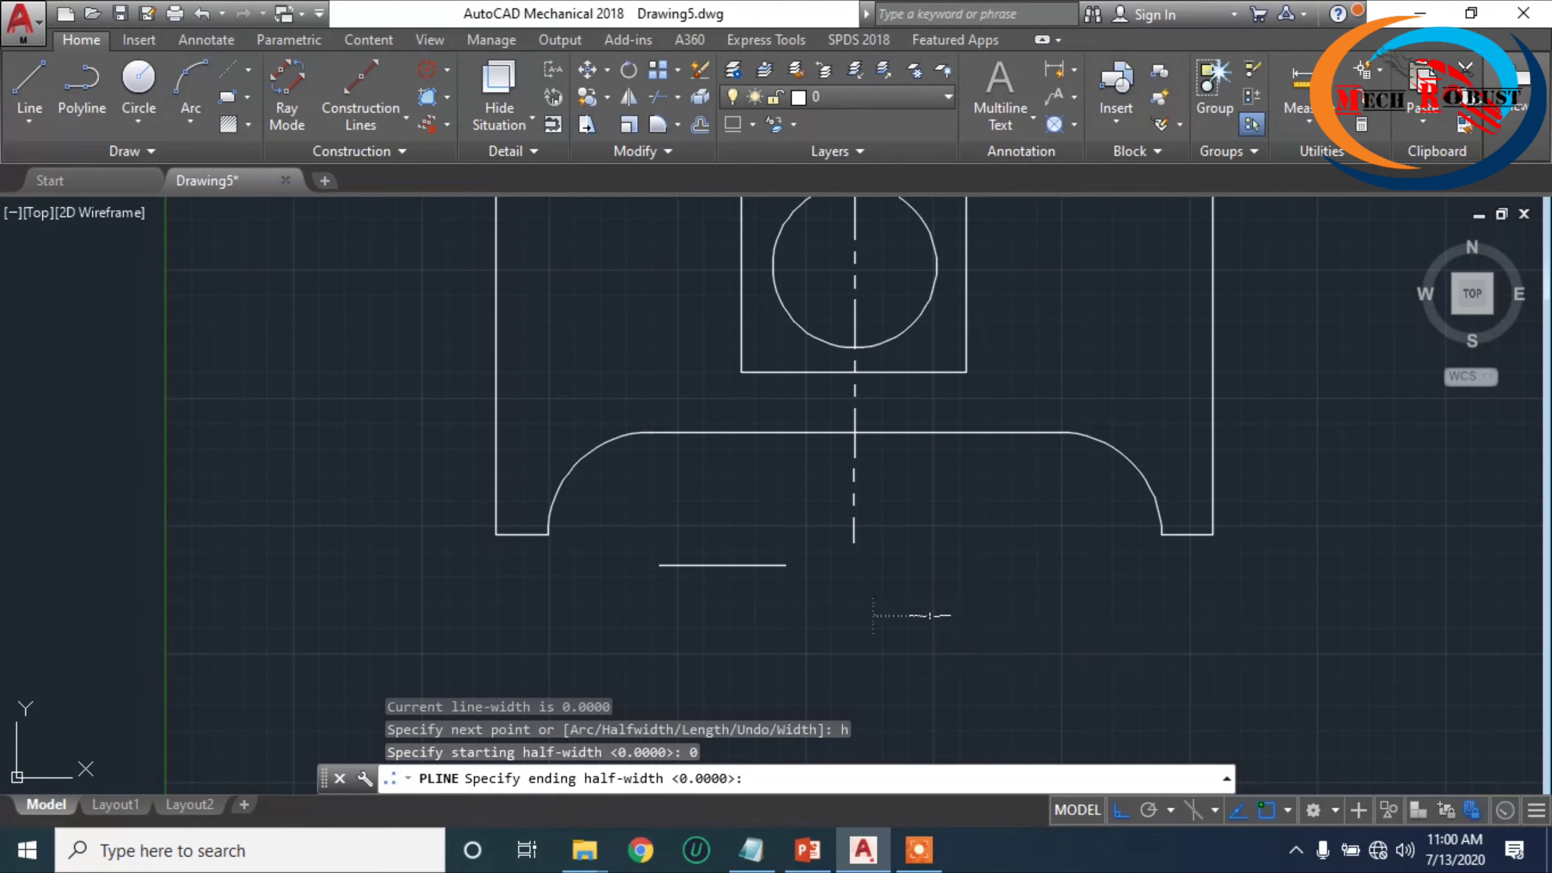
key(Return)
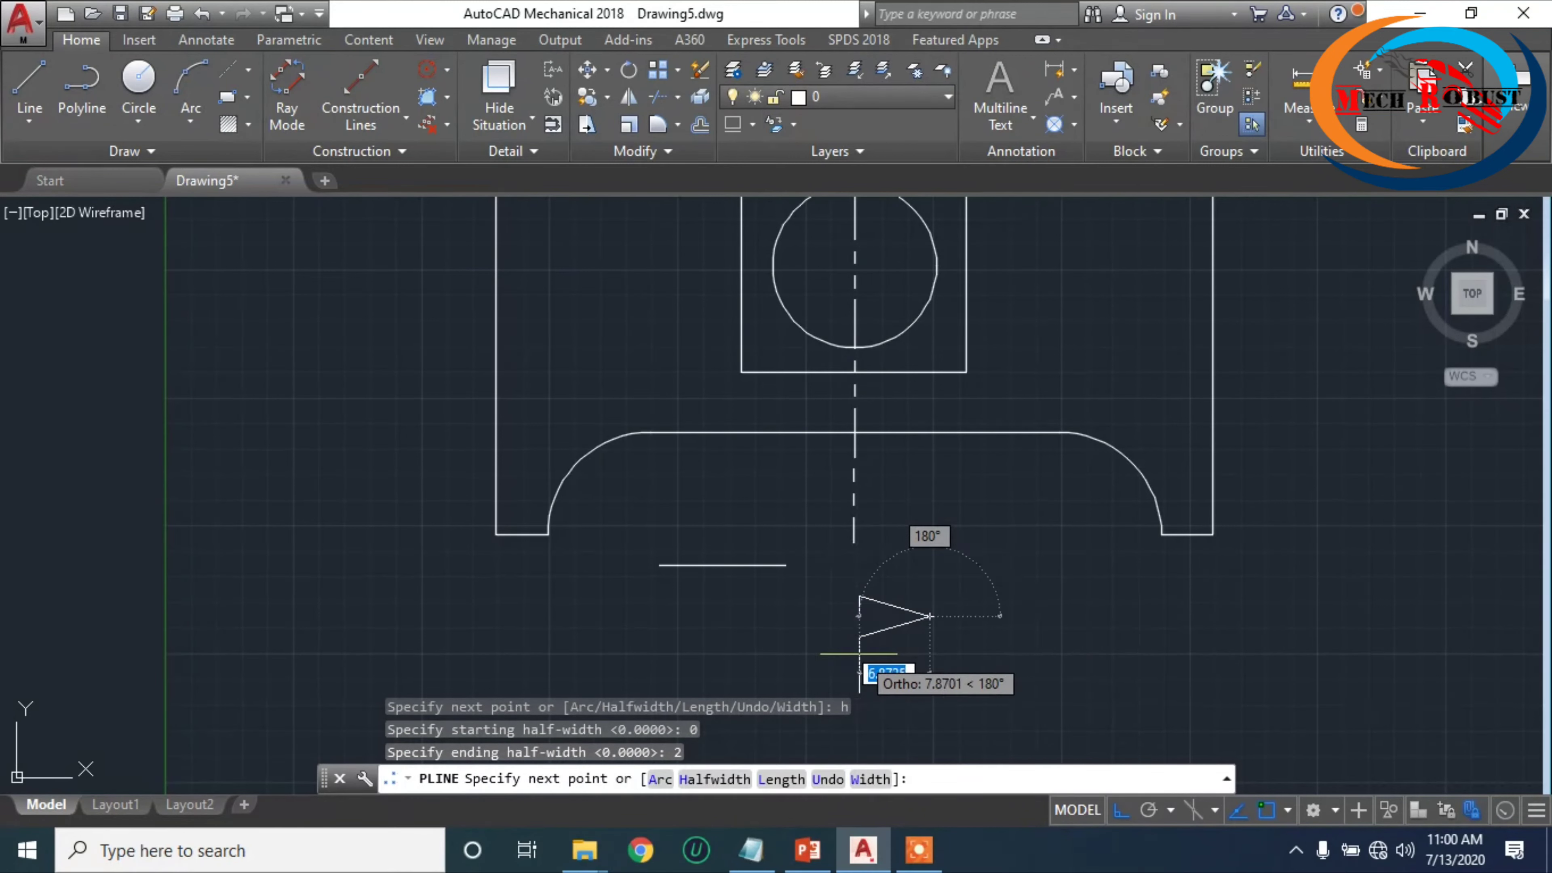
click(860, 633)
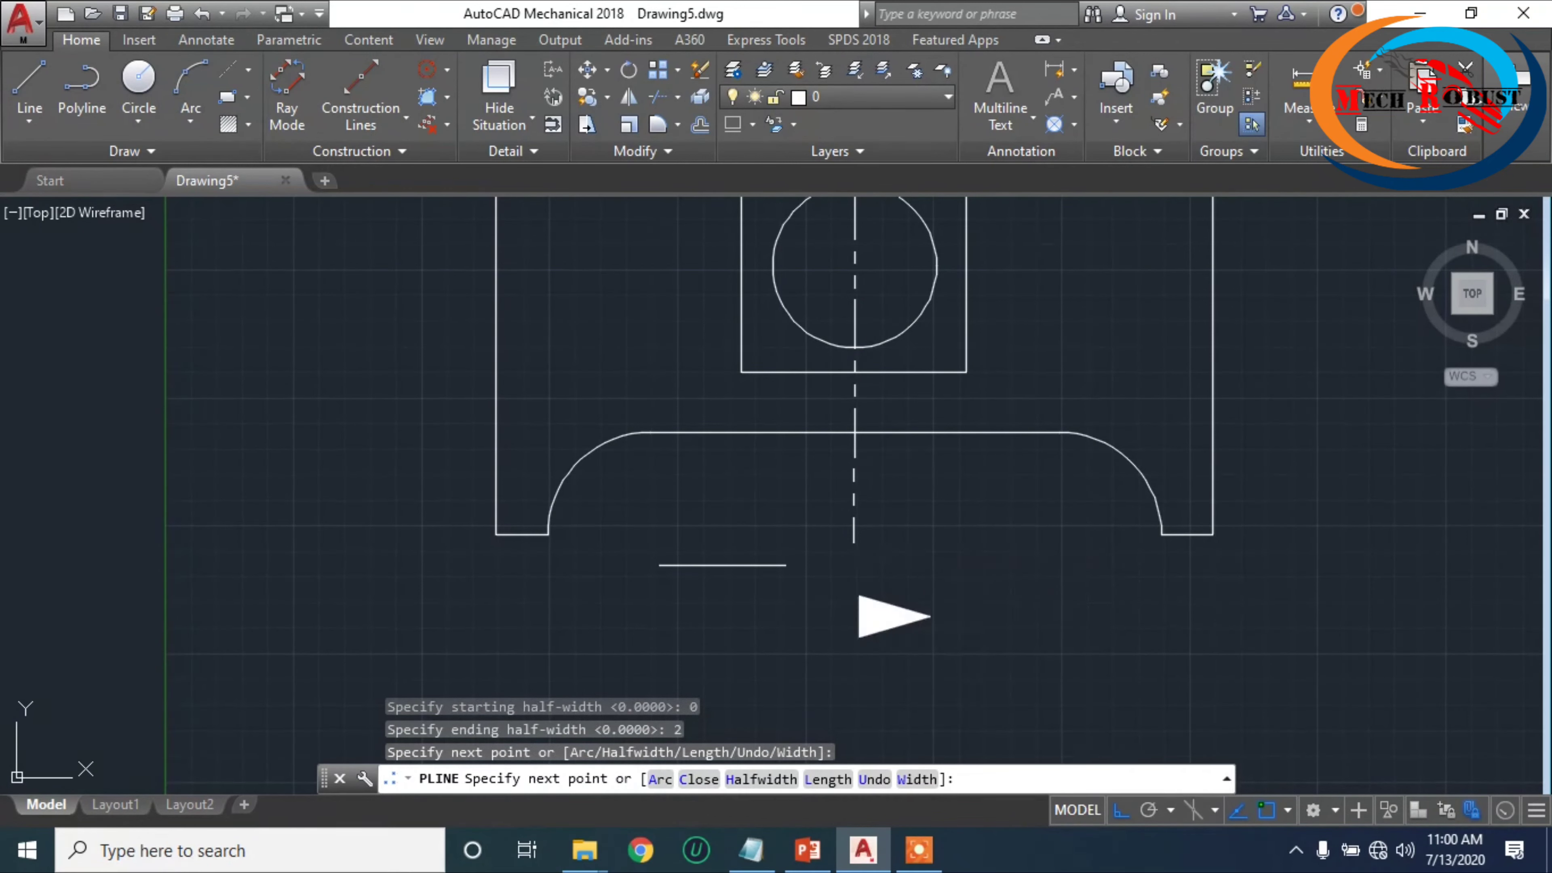
key(Return)
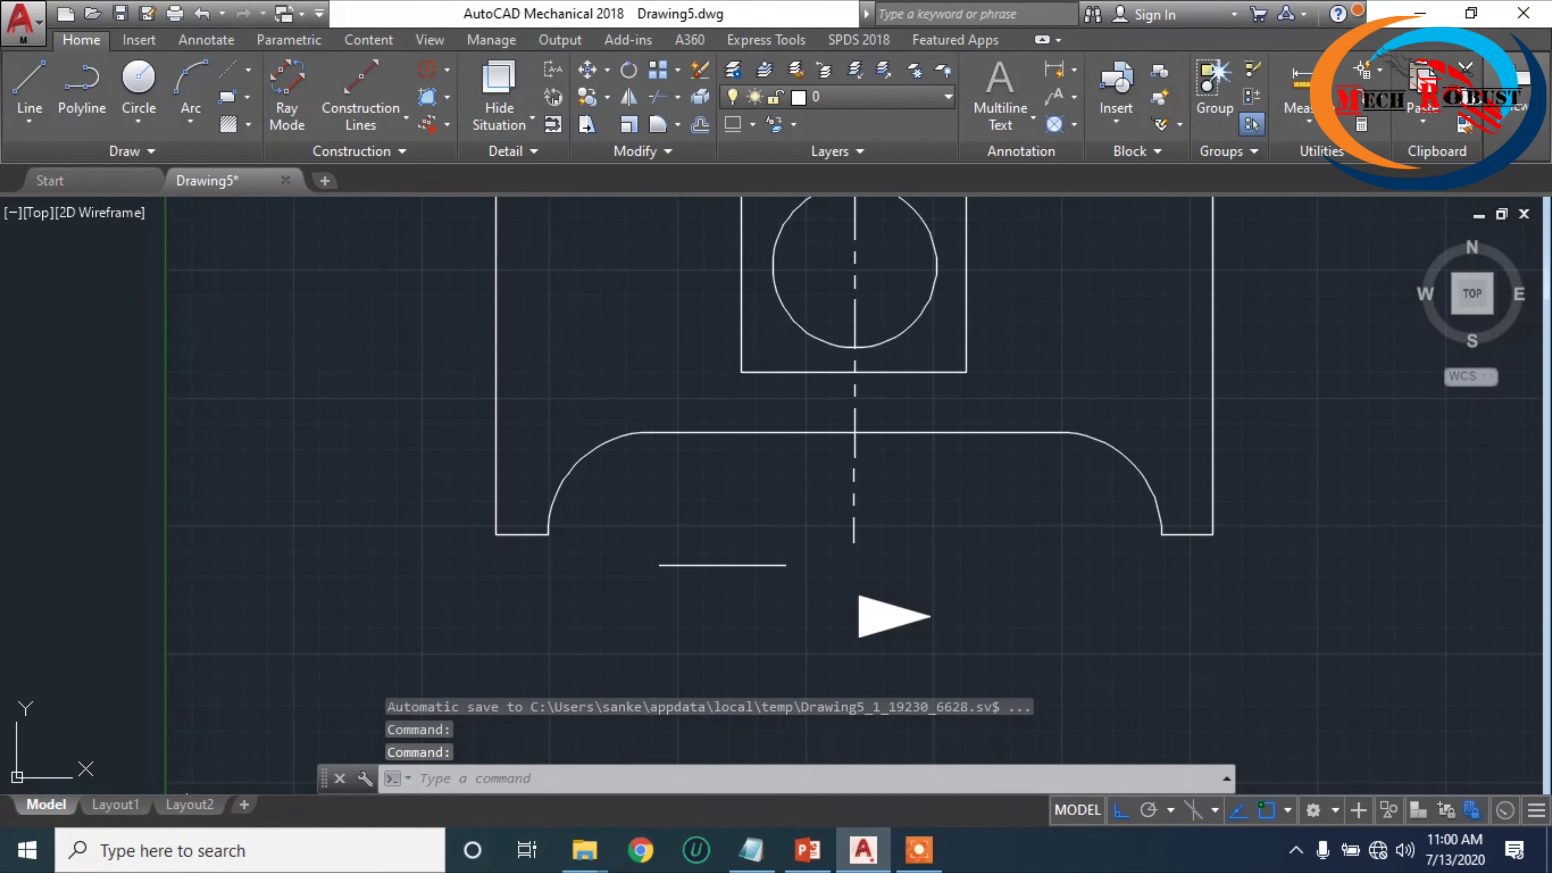
- Move the arrowhead by the midpoint of its wide end onto the right end of the short horizontal line
click(973, 592)
click(781, 689)
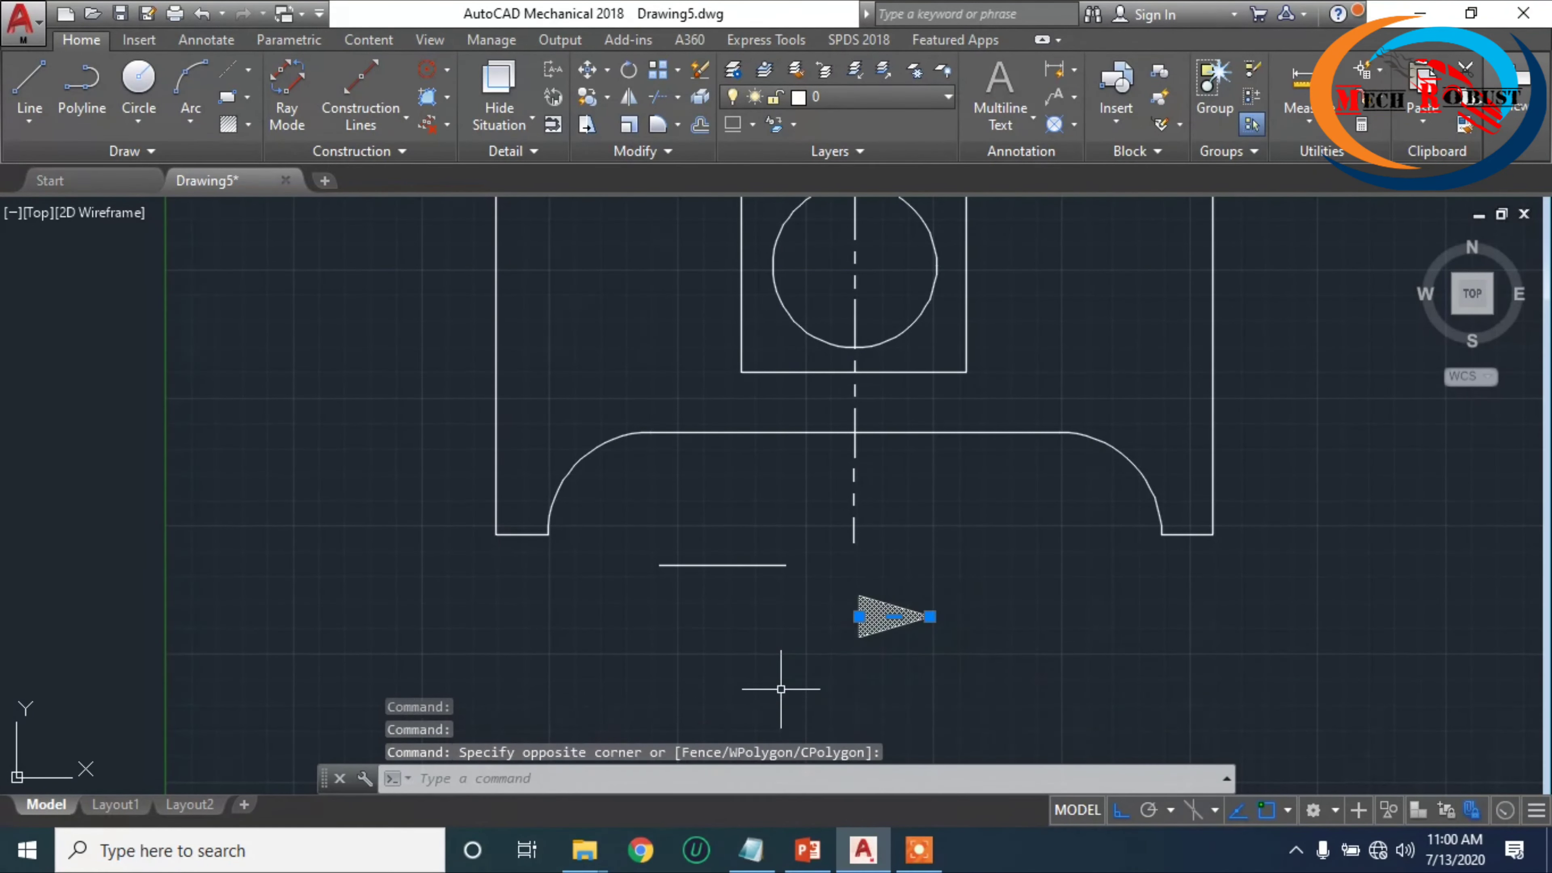
key(Return)
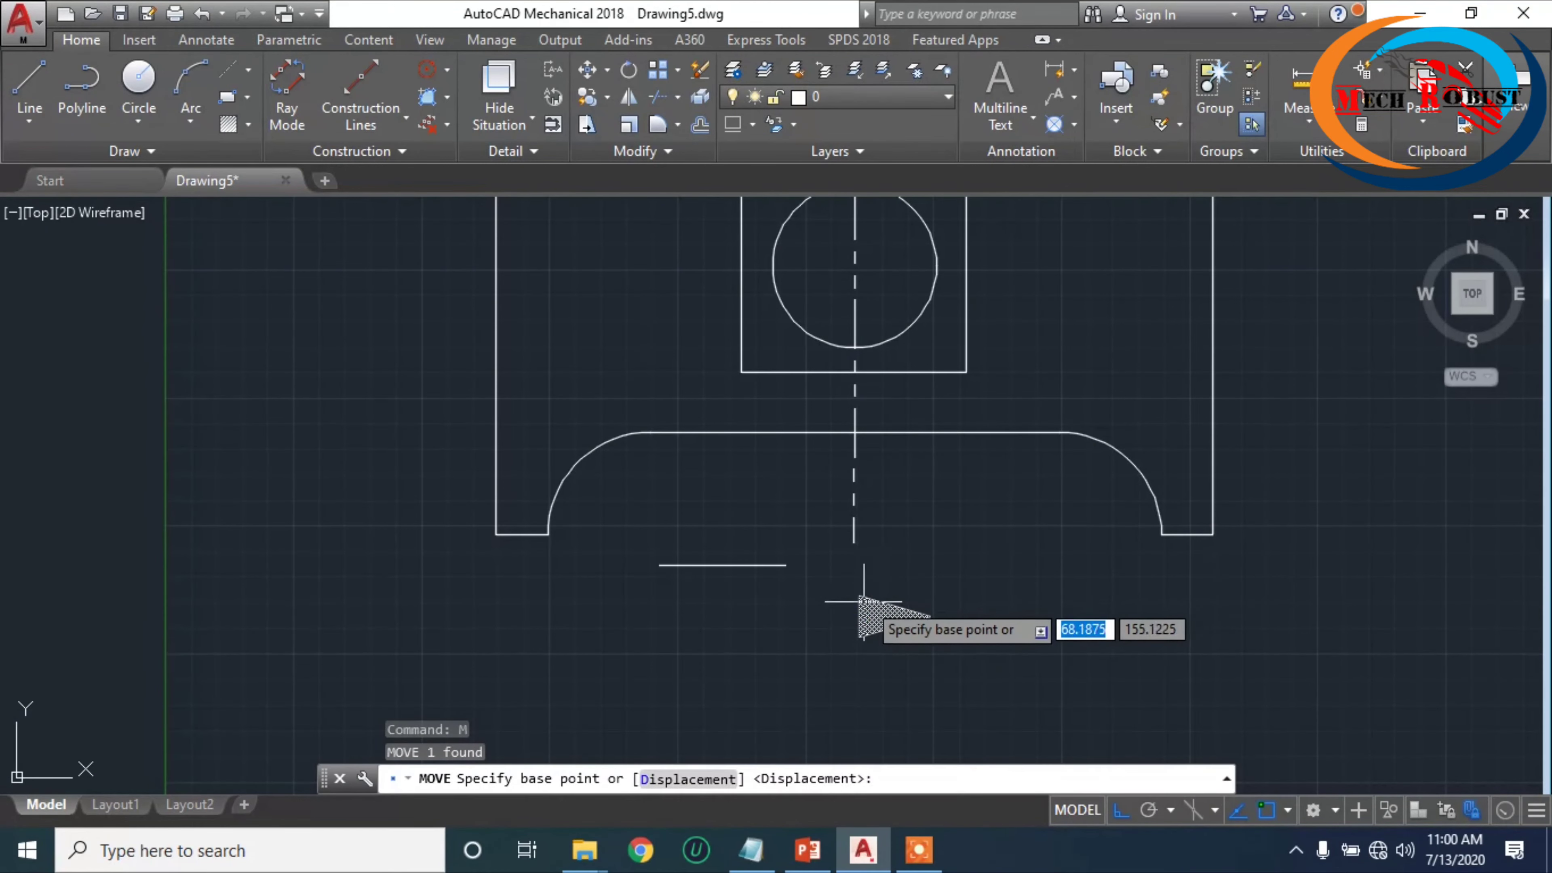
click(859, 616)
click(785, 565)
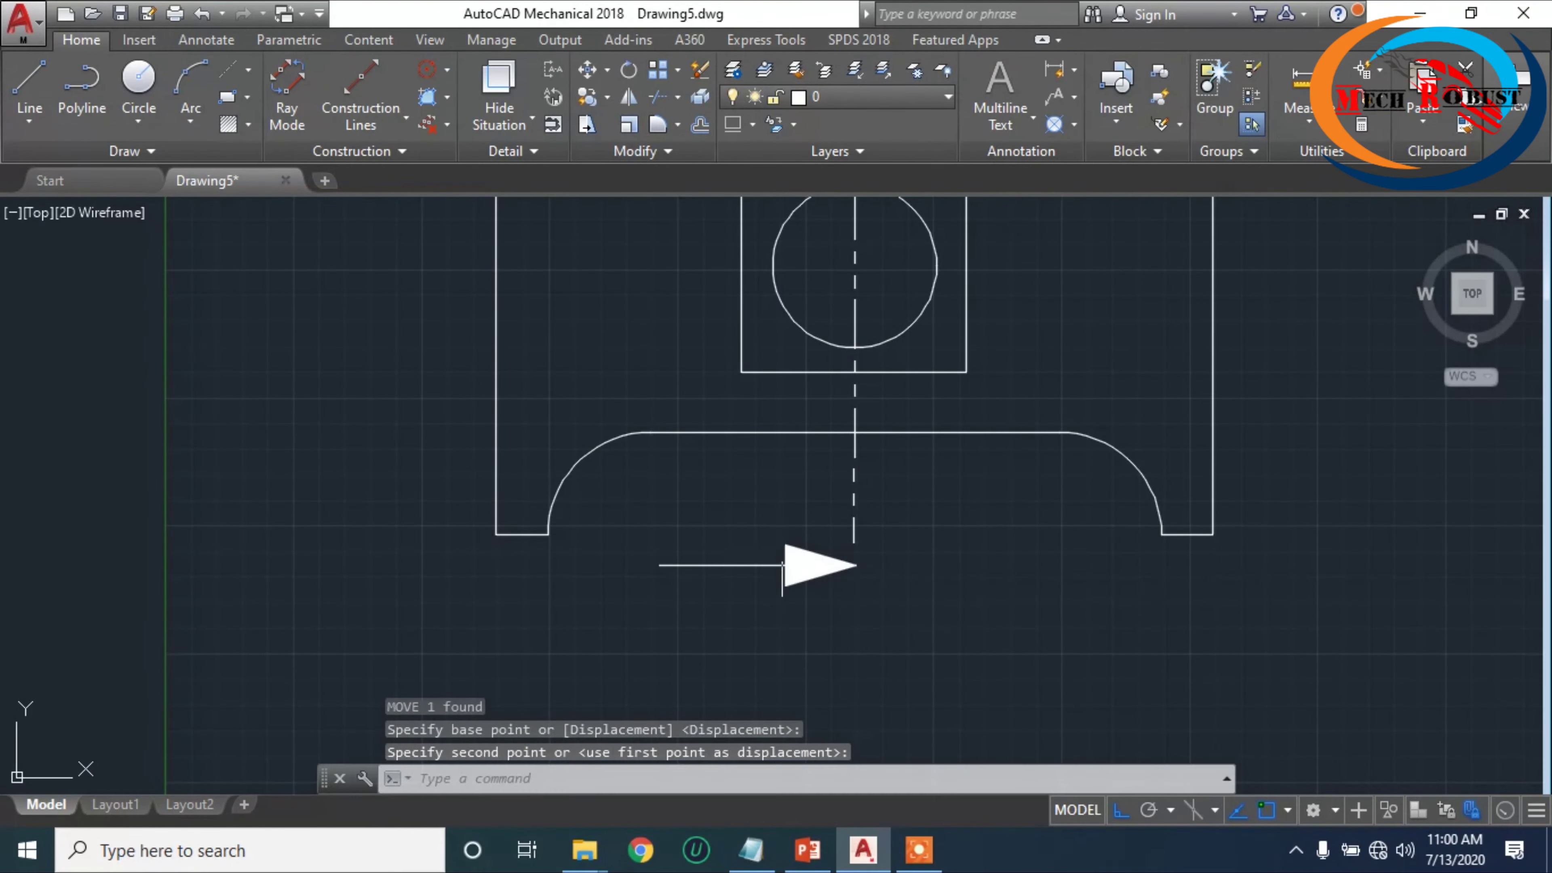
scroll(924, 655, down, 6)
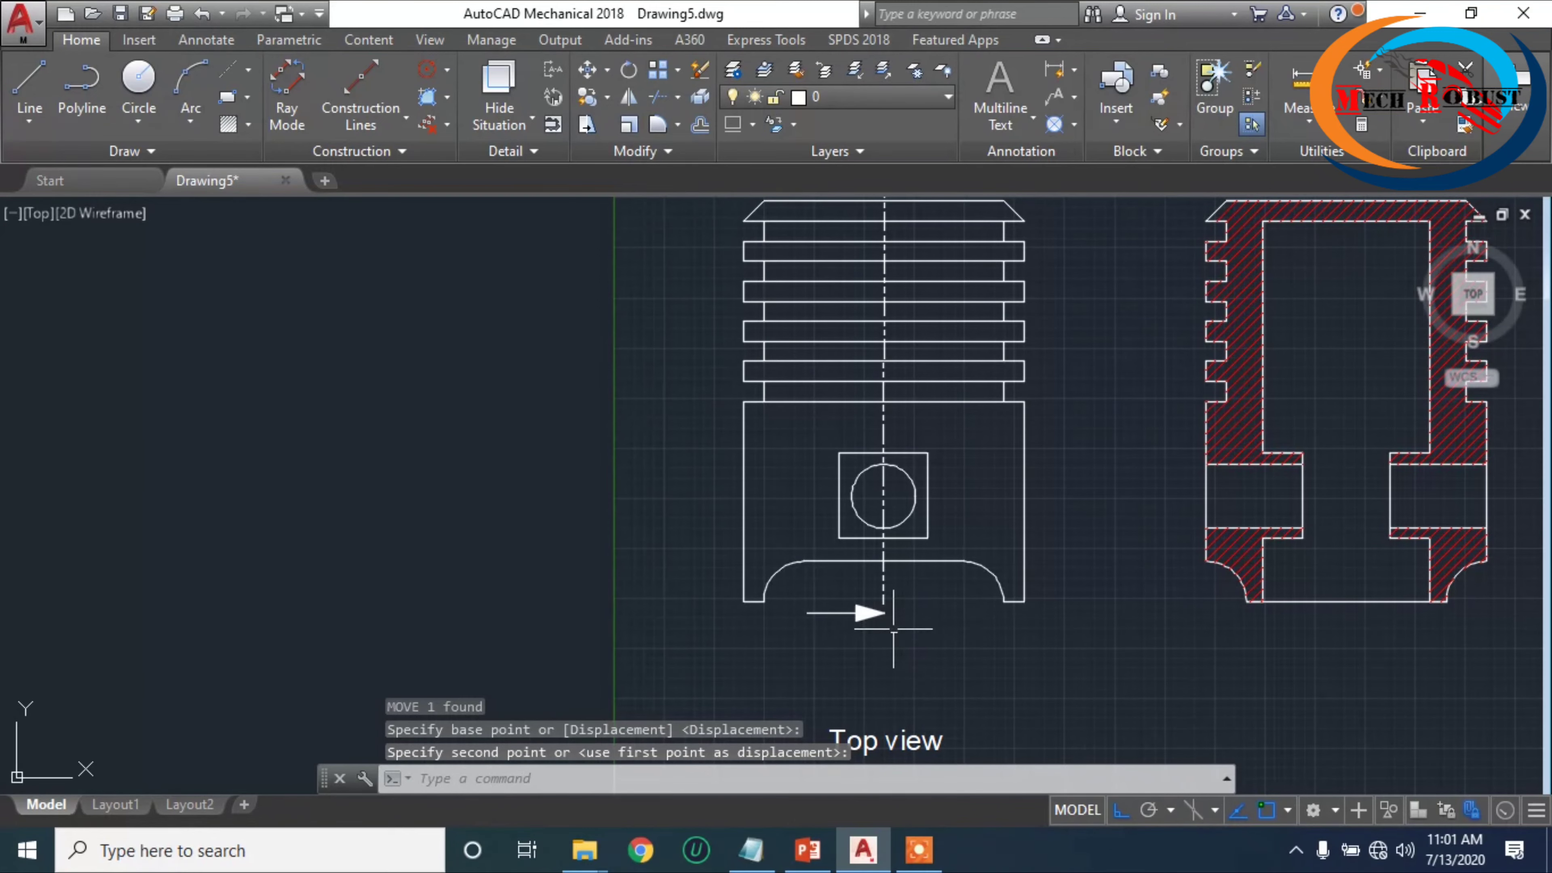
key(Escape)
- Copy the arrow, line and head together, straight up to the upper end of the front view's centre line
scroll(893, 623, up, 5)
click(883, 563)
click(588, 615)
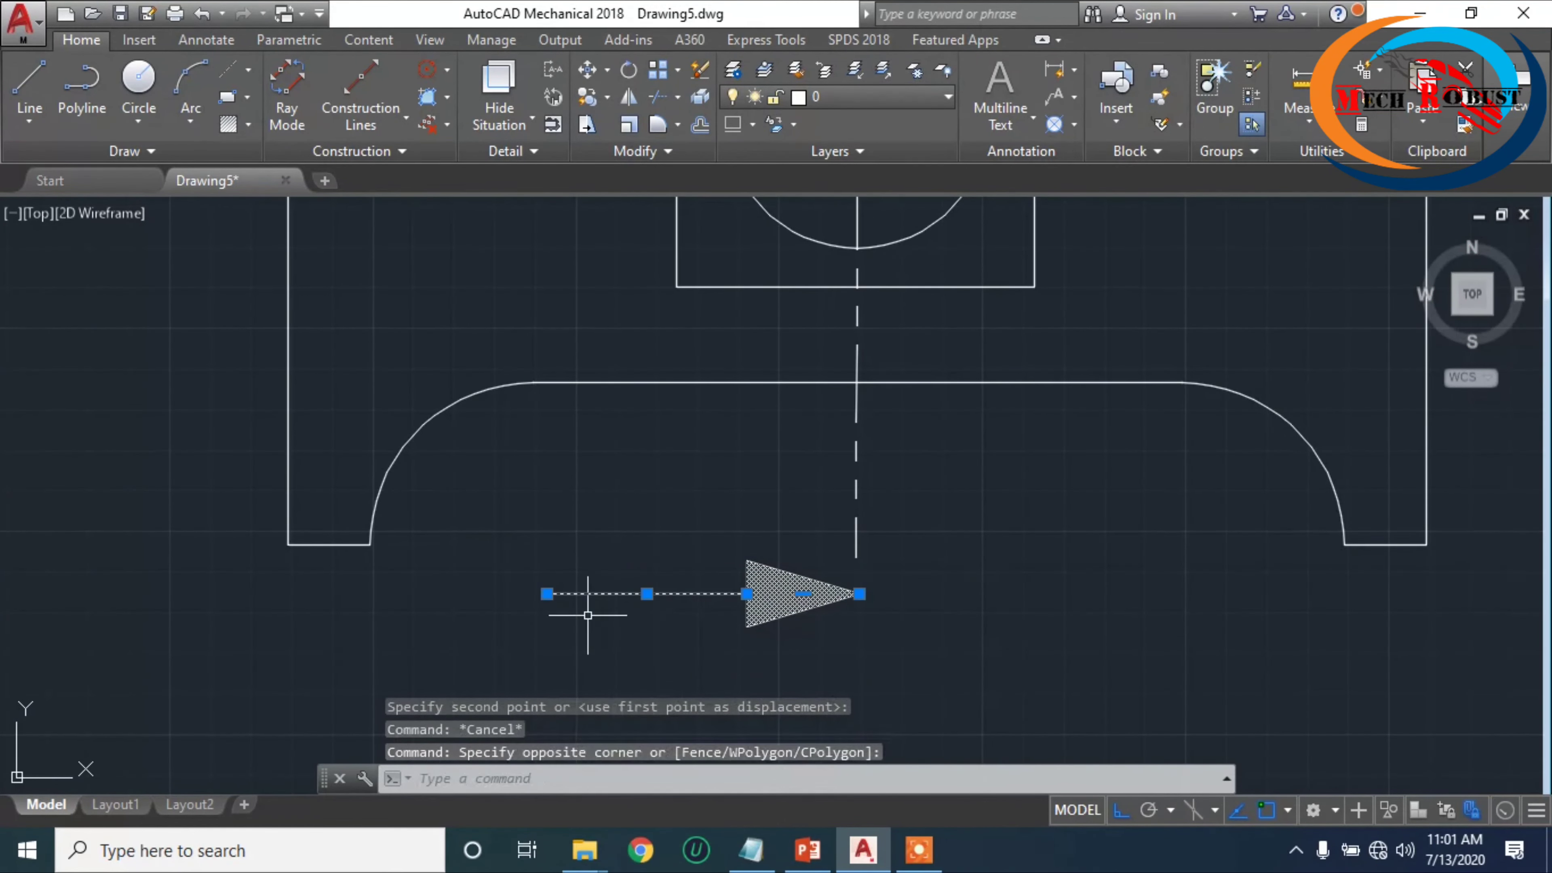
text(c)
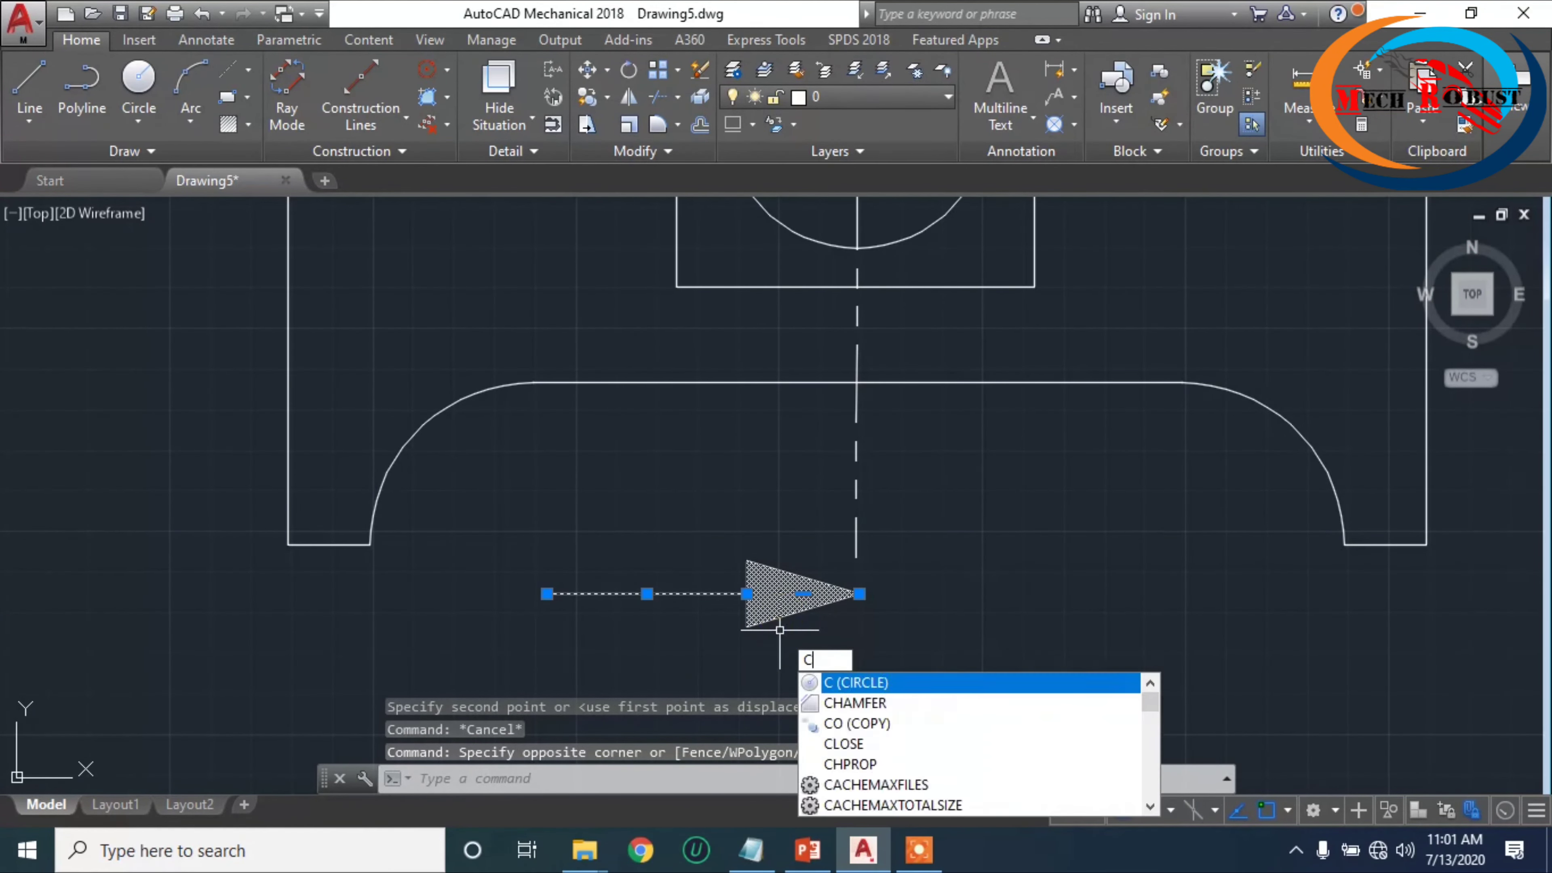
text(o)
key(Return)
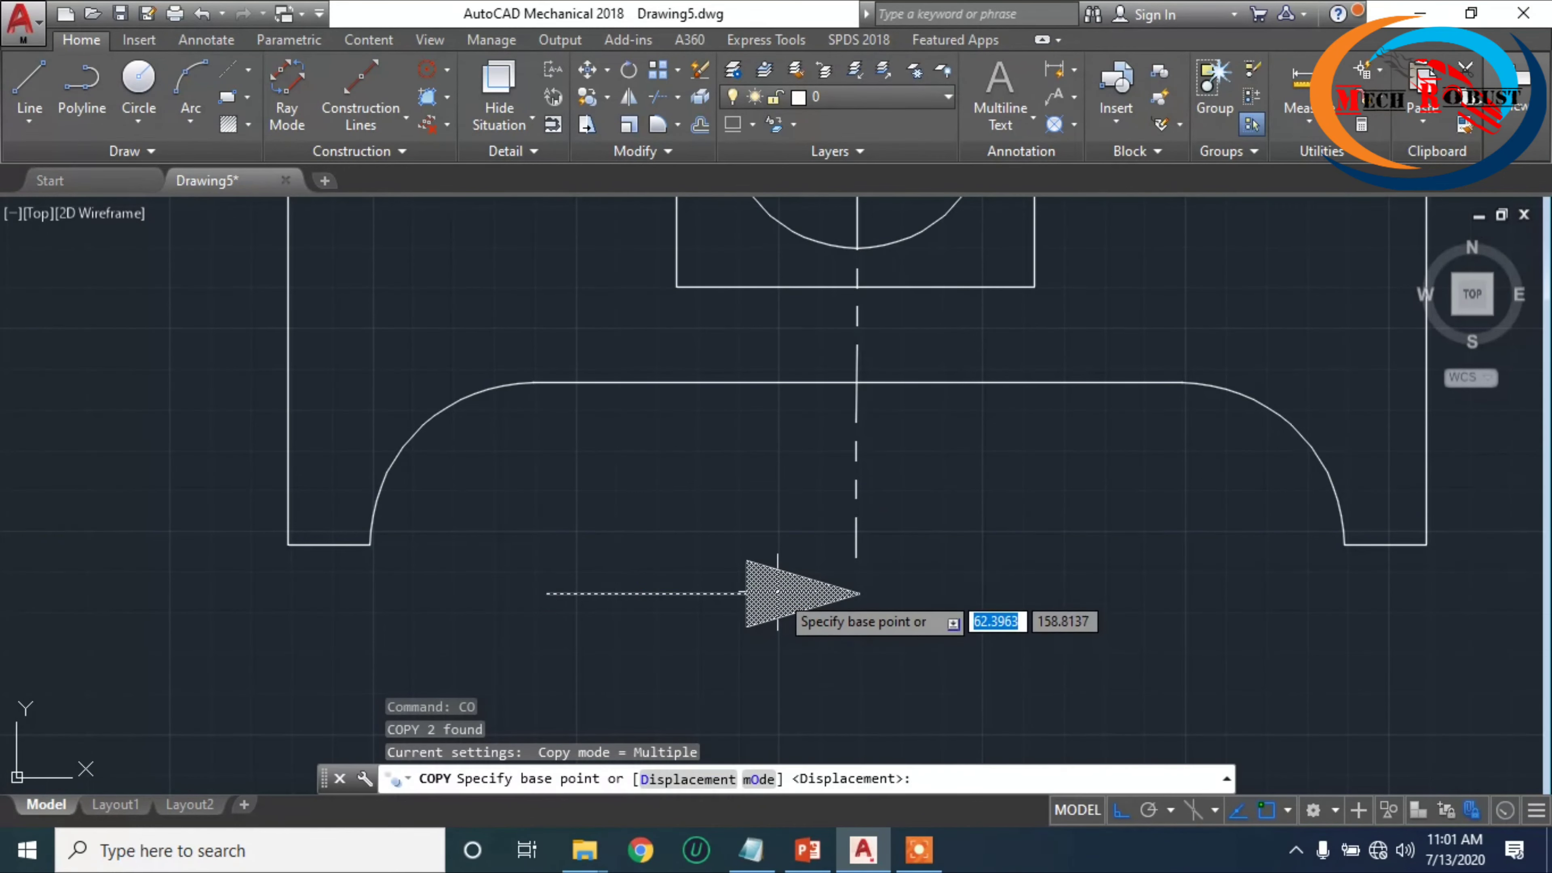
click(781, 628)
scroll(776, 626, down, 5)
scroll(751, 485, down, 3)
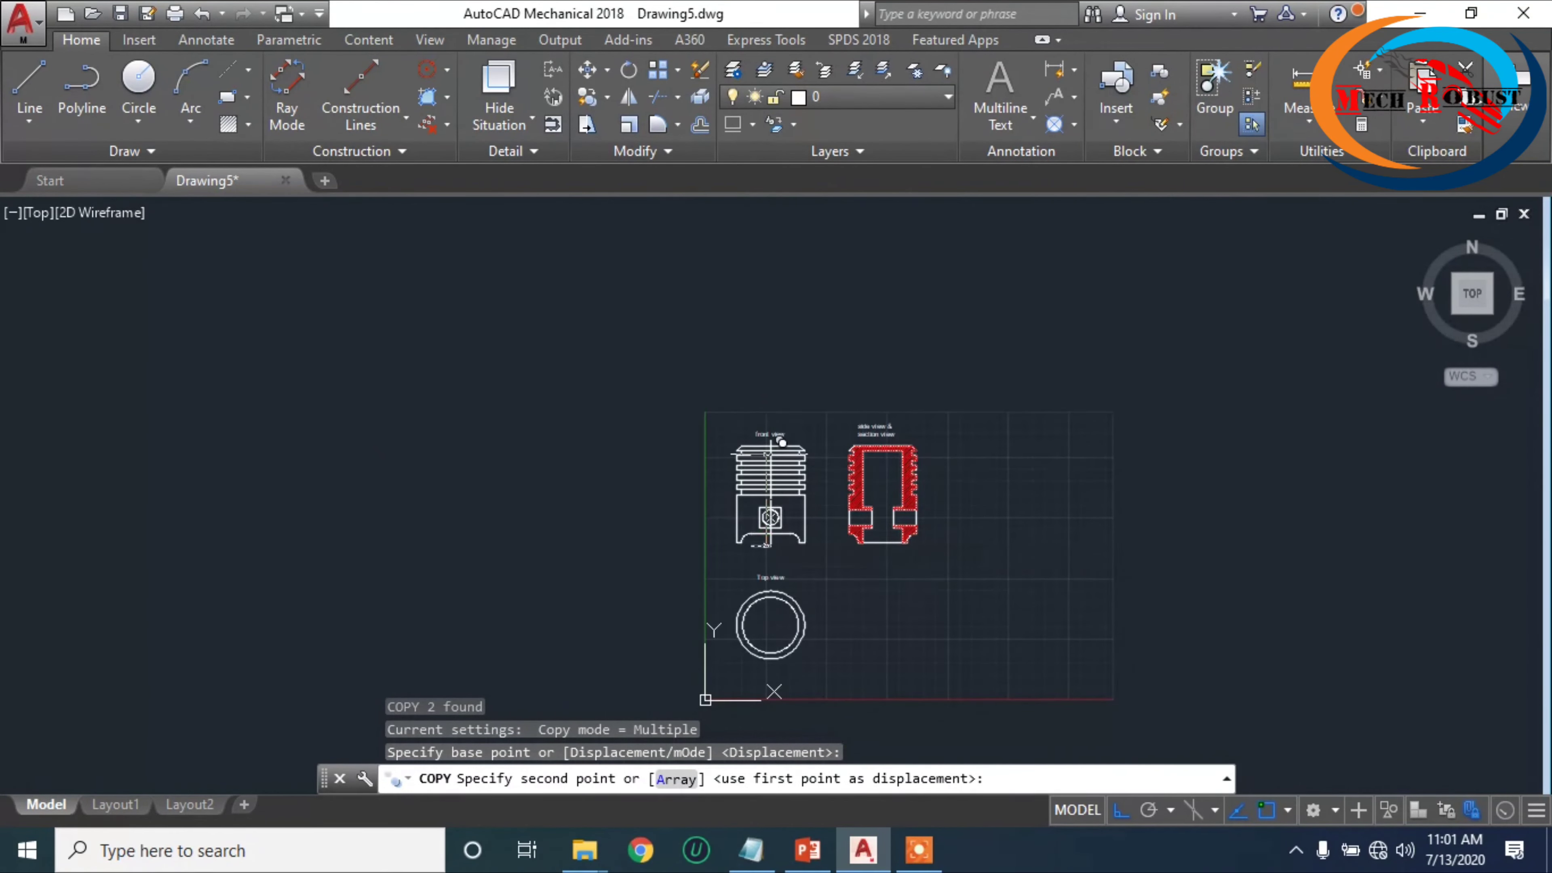
scroll(792, 471, up, 6)
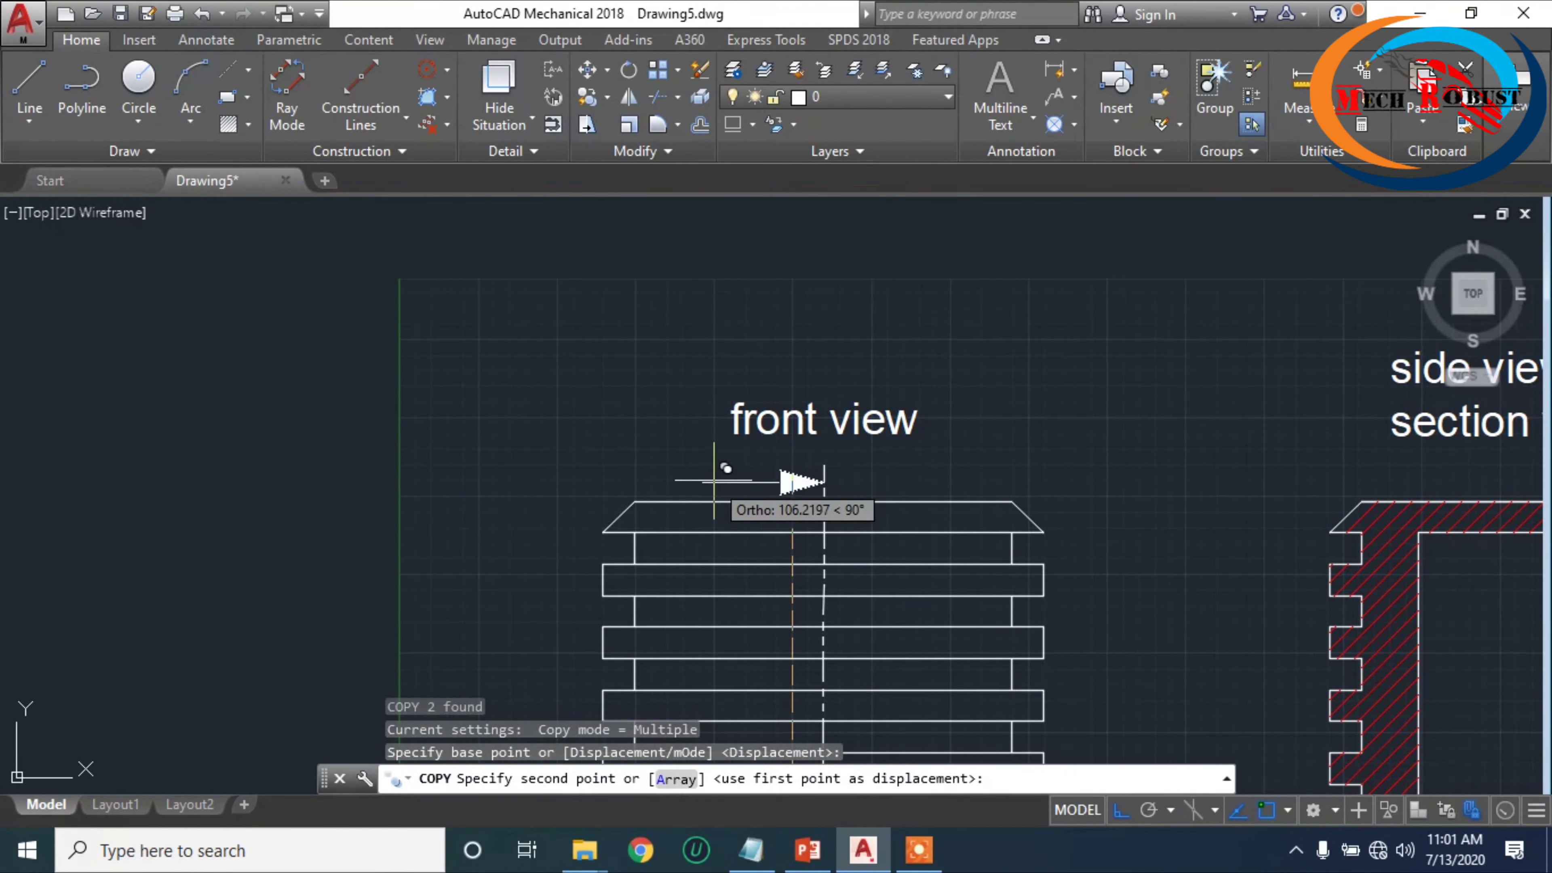
click(623, 443)
scroll(819, 459, down, 4)
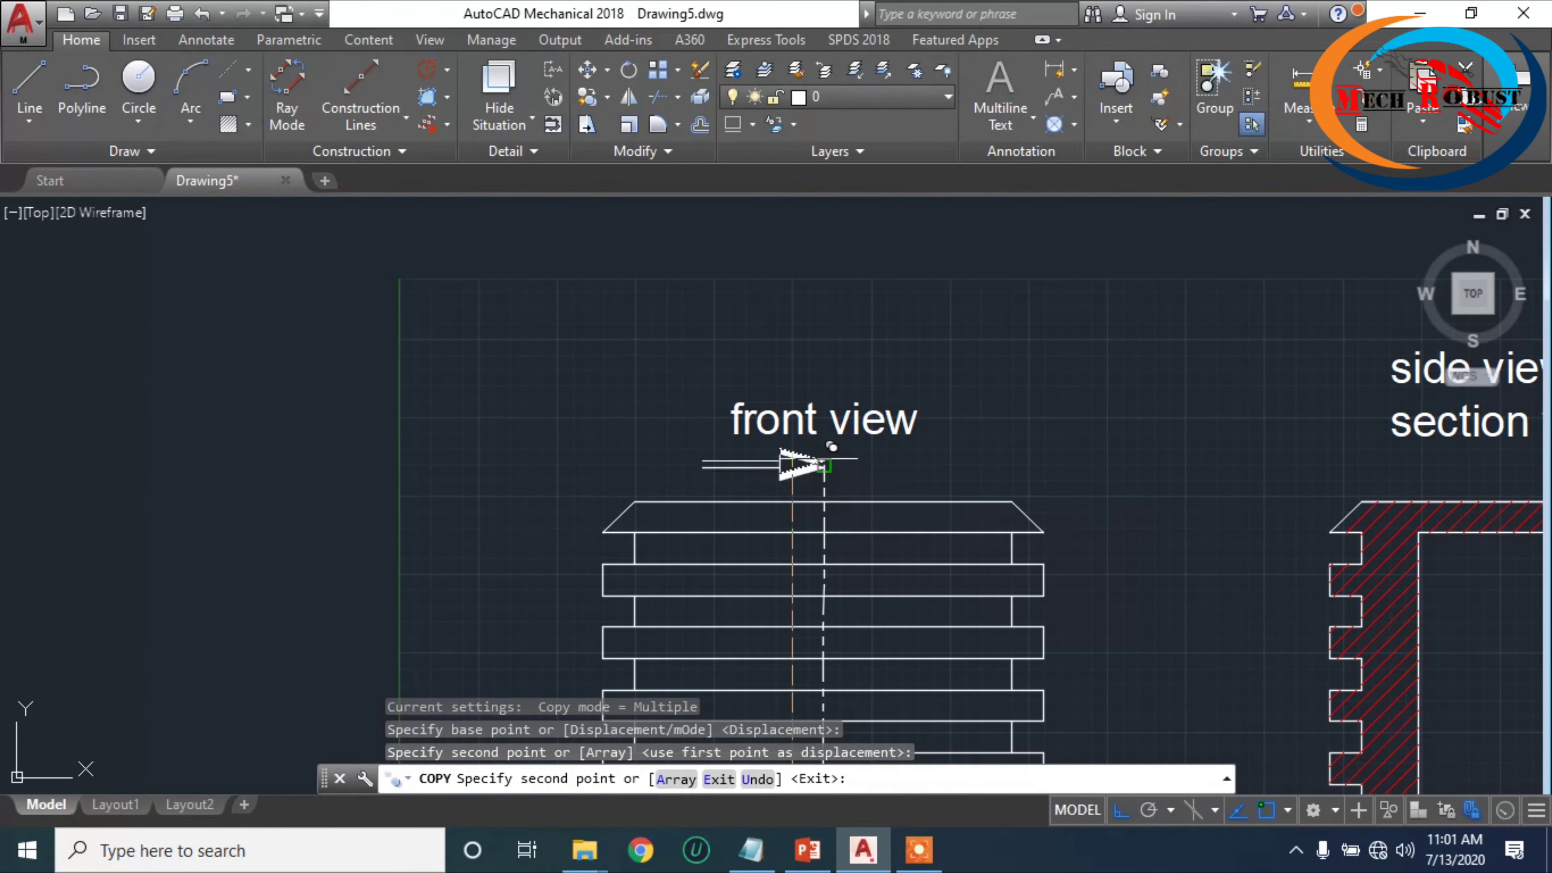
key(Escape)
- Create a multiline text box in the empty area left of the front view and enter "A"
scroll(846, 495, up, 4)
middle_drag(845, 496, 808, 344)
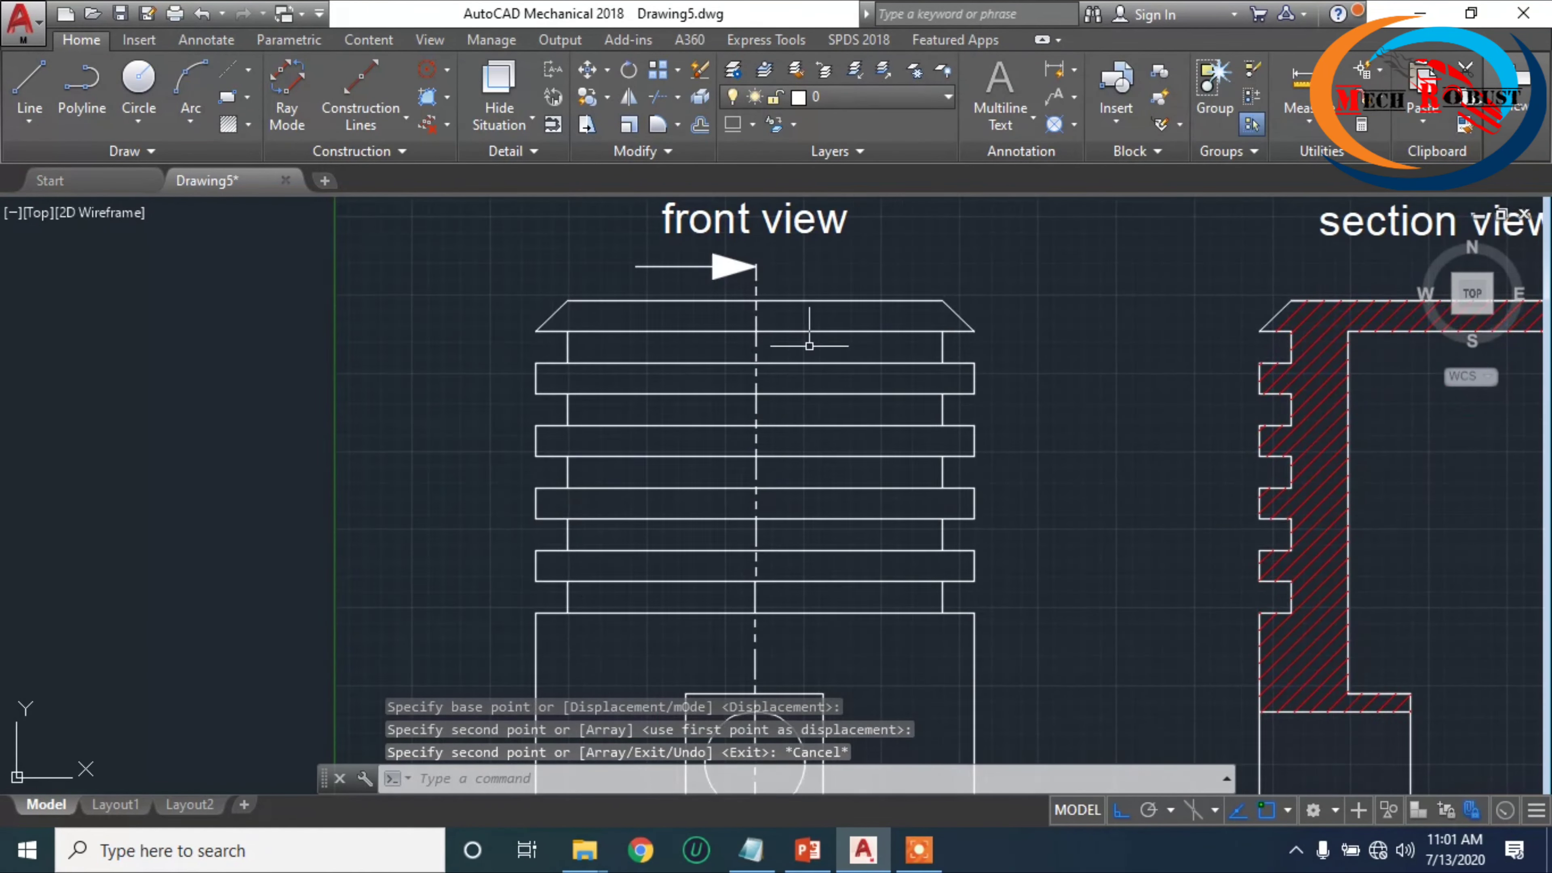
scroll(808, 366, down, 4)
scroll(771, 317, up, 4)
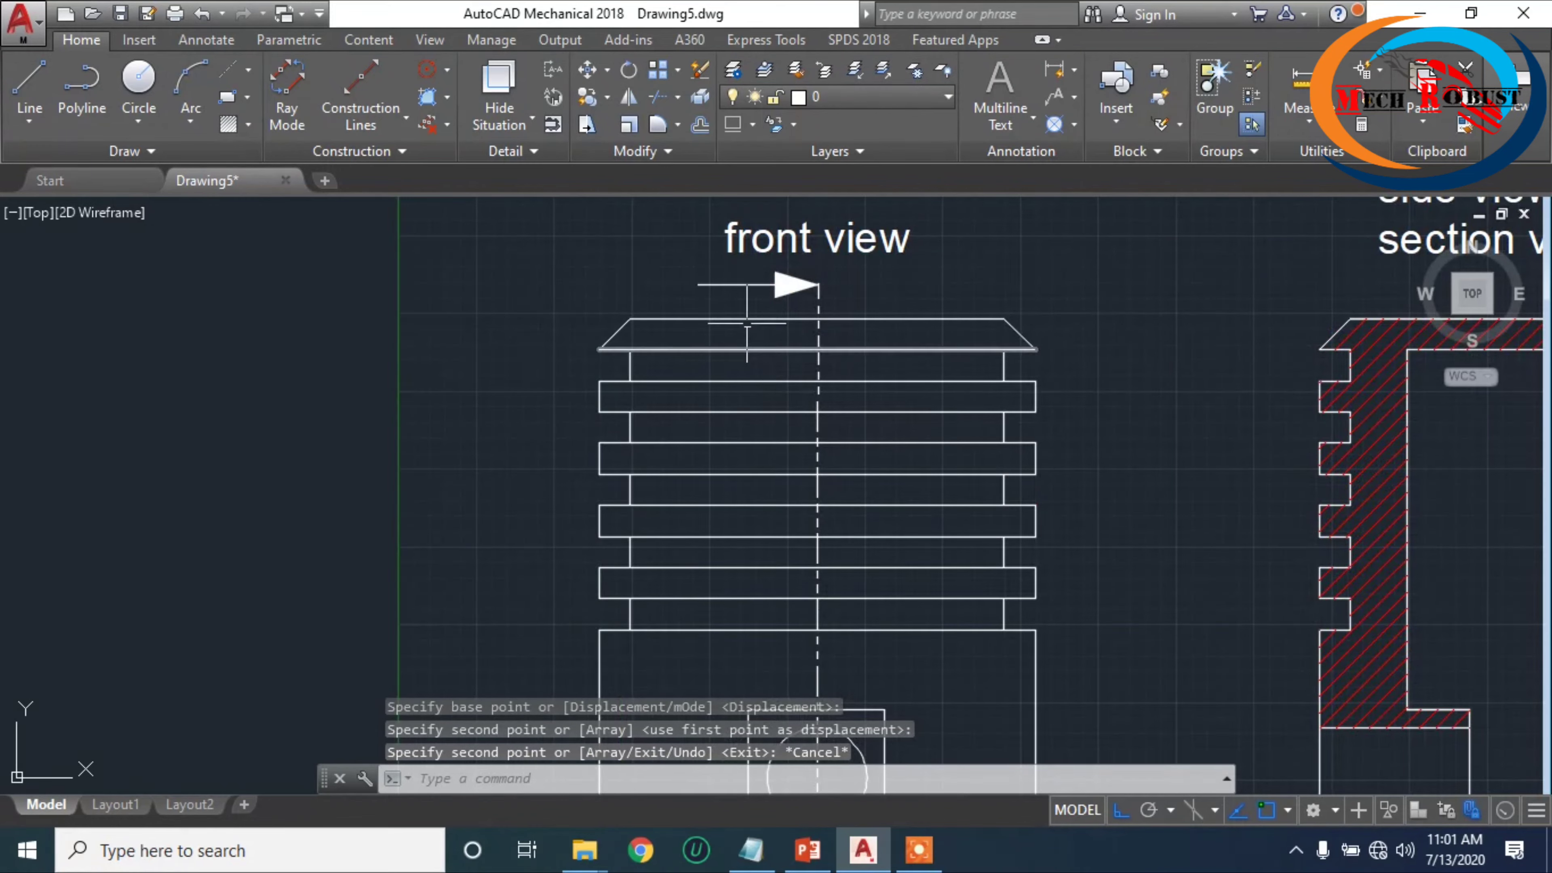
scroll(815, 316, down, 4)
middle_drag(774, 373, 759, 418)
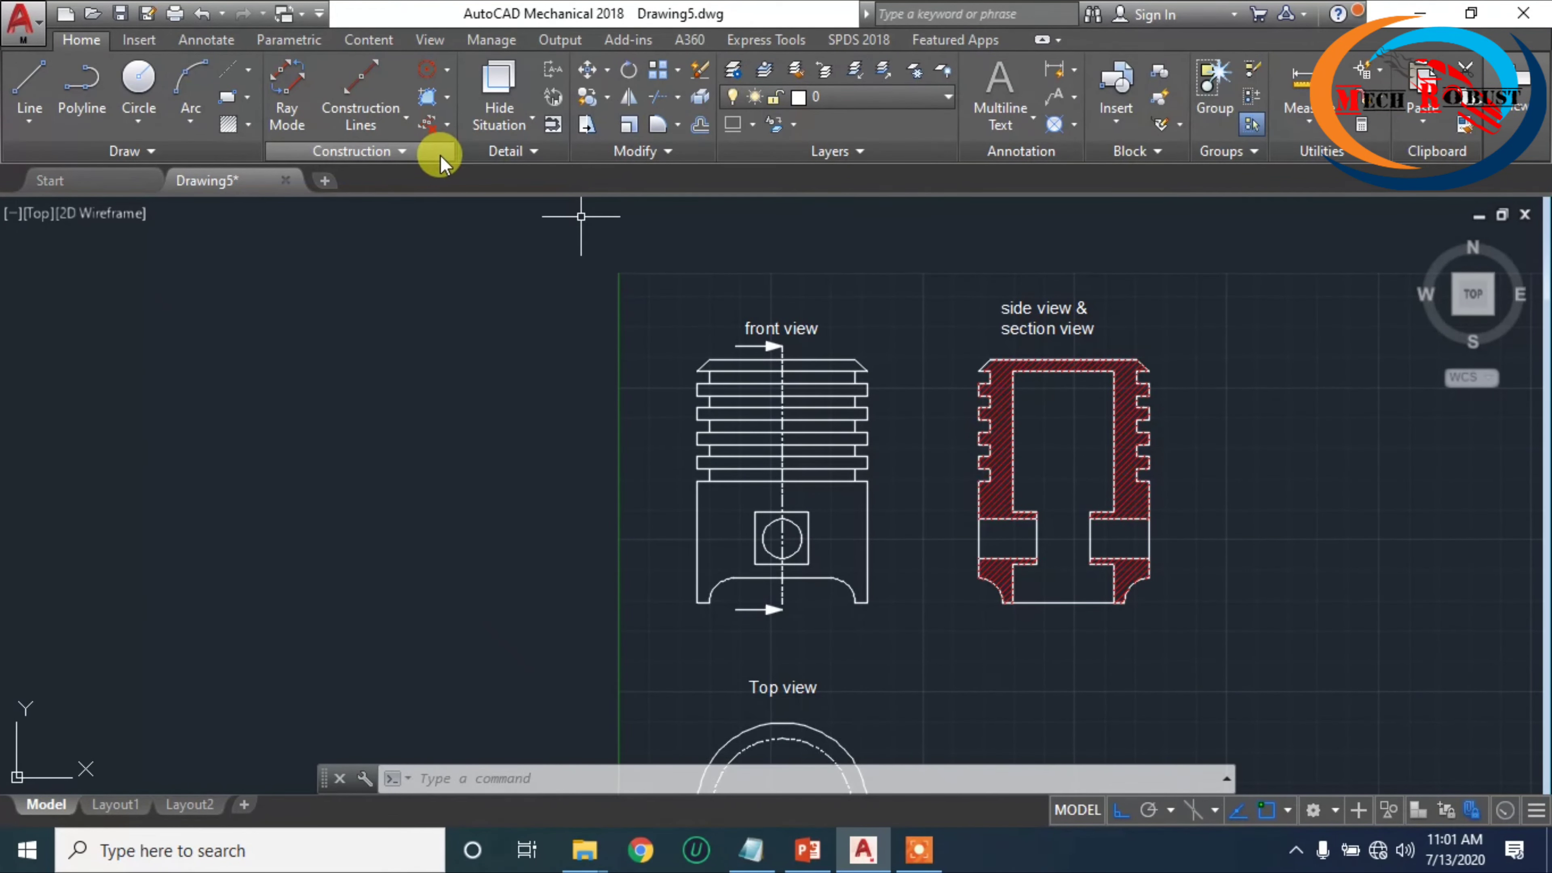
text(T)
key(Return)
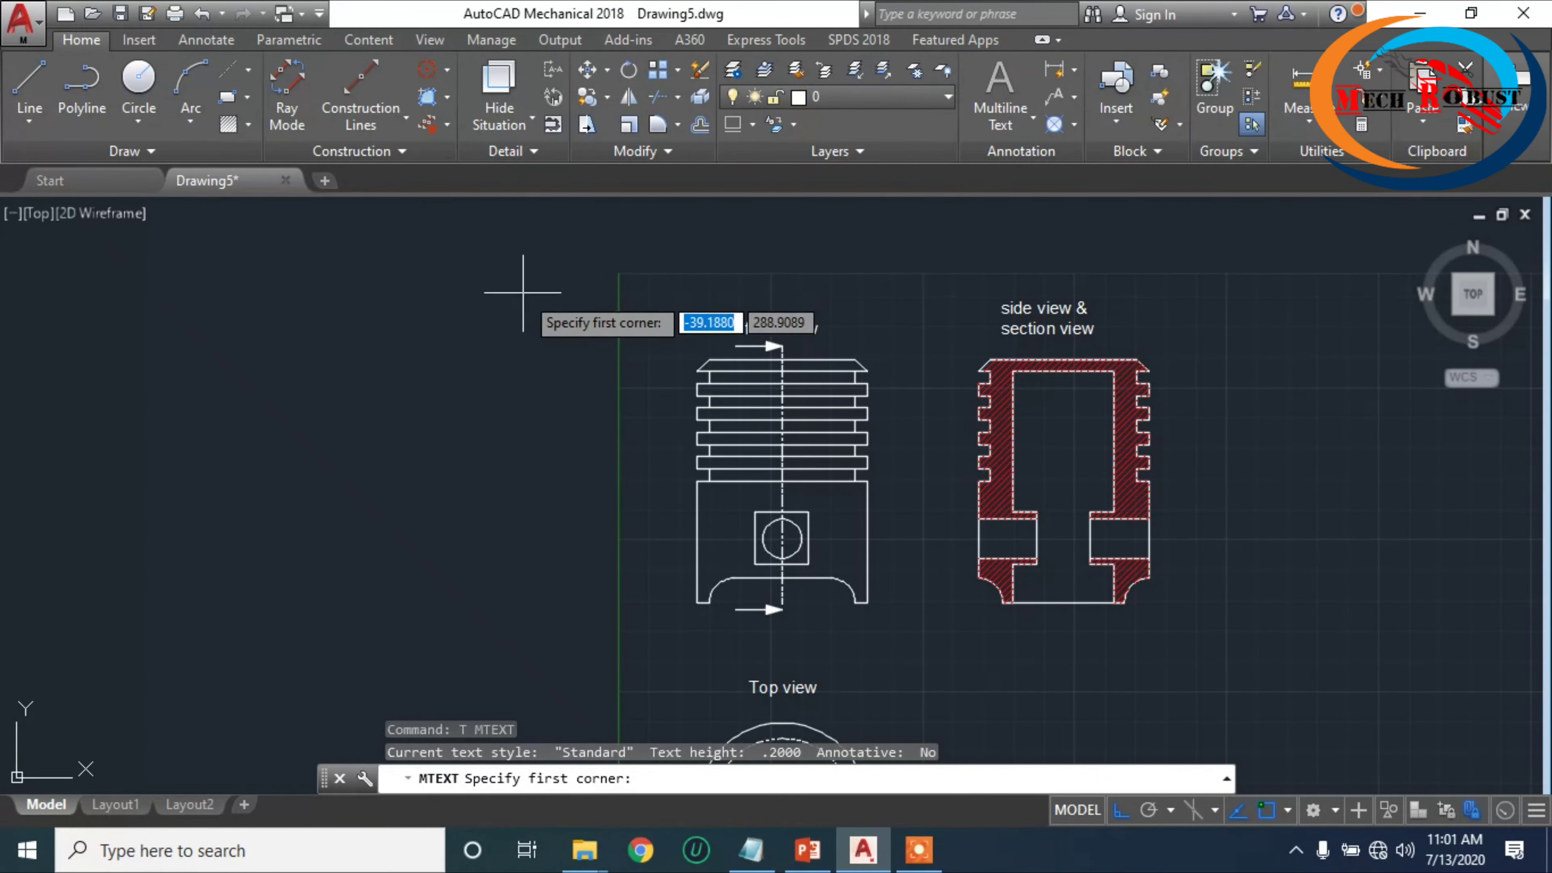
click(523, 292)
click(601, 352)
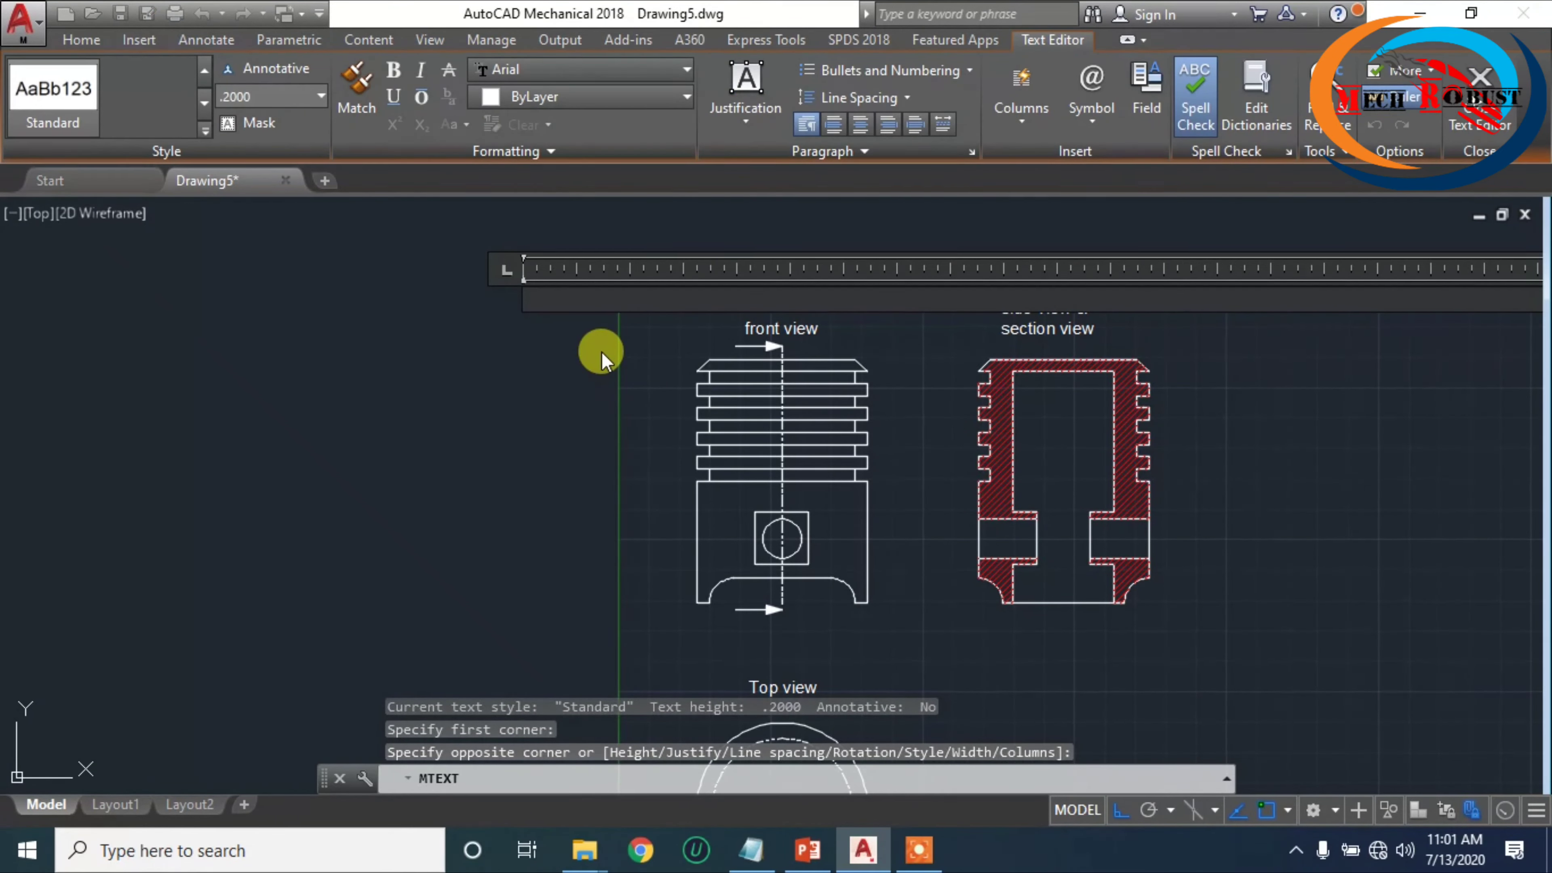
text(A)
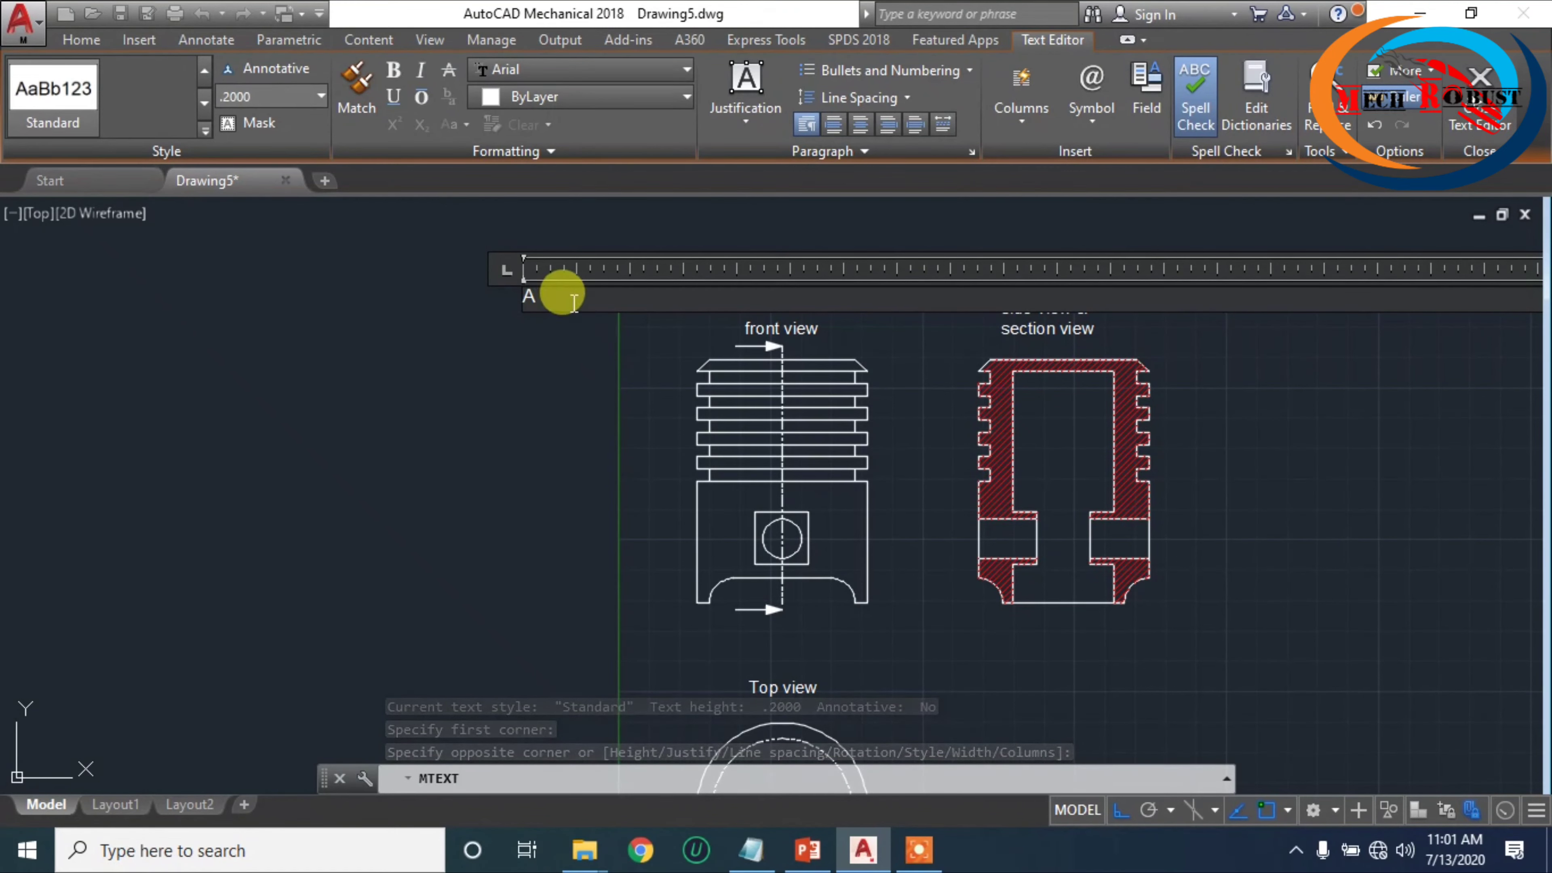
- Set the text height of the letter "A" to 6 and finish editing the text
drag(554, 297, 467, 299)
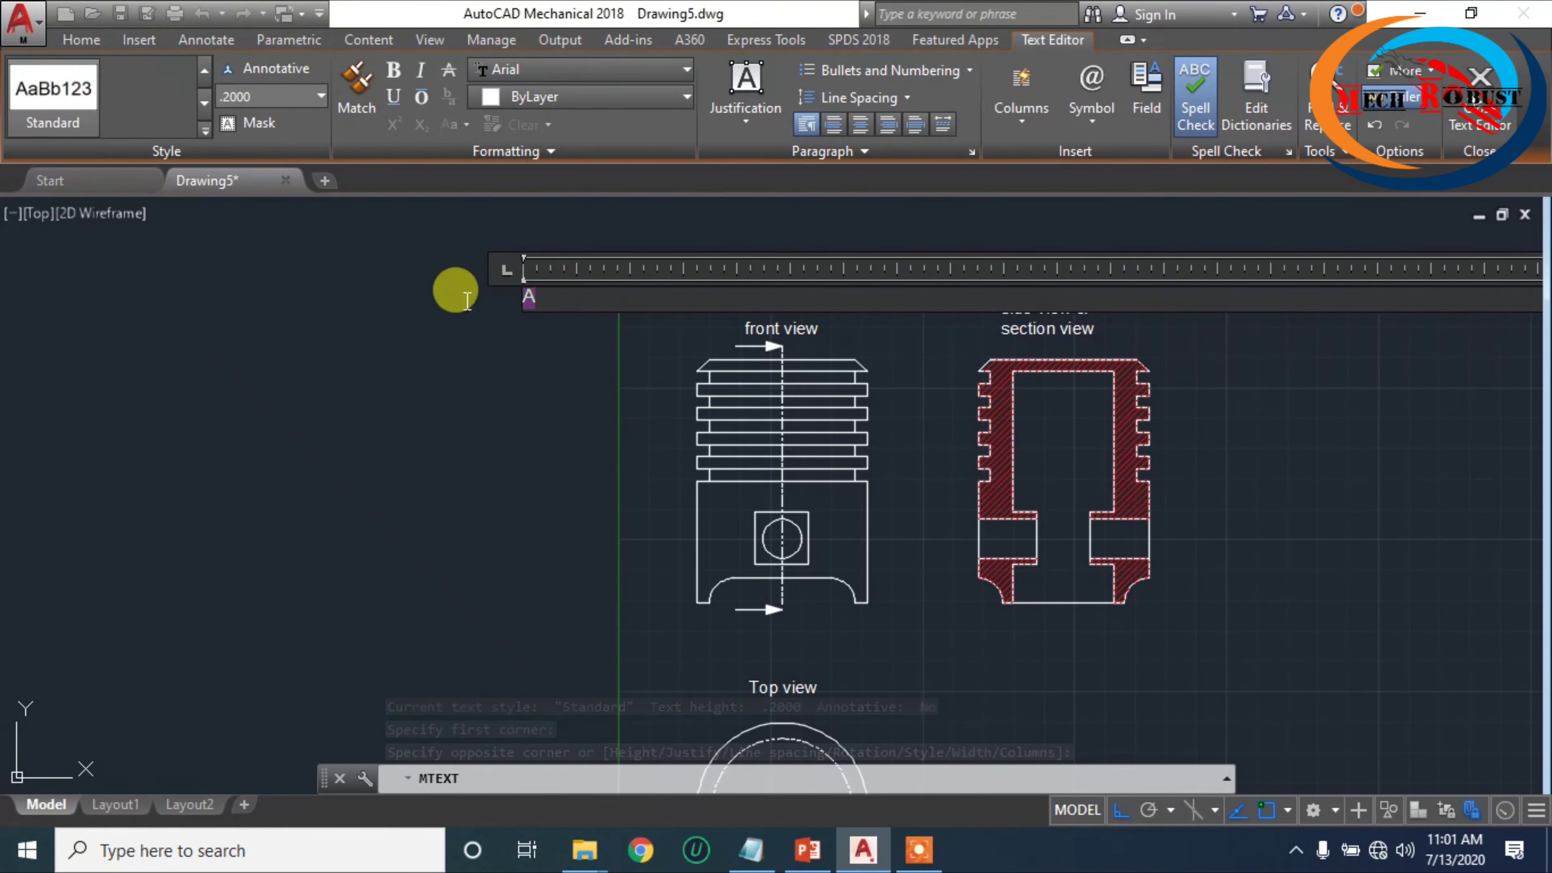
click(260, 90)
text(6)
key(Return)
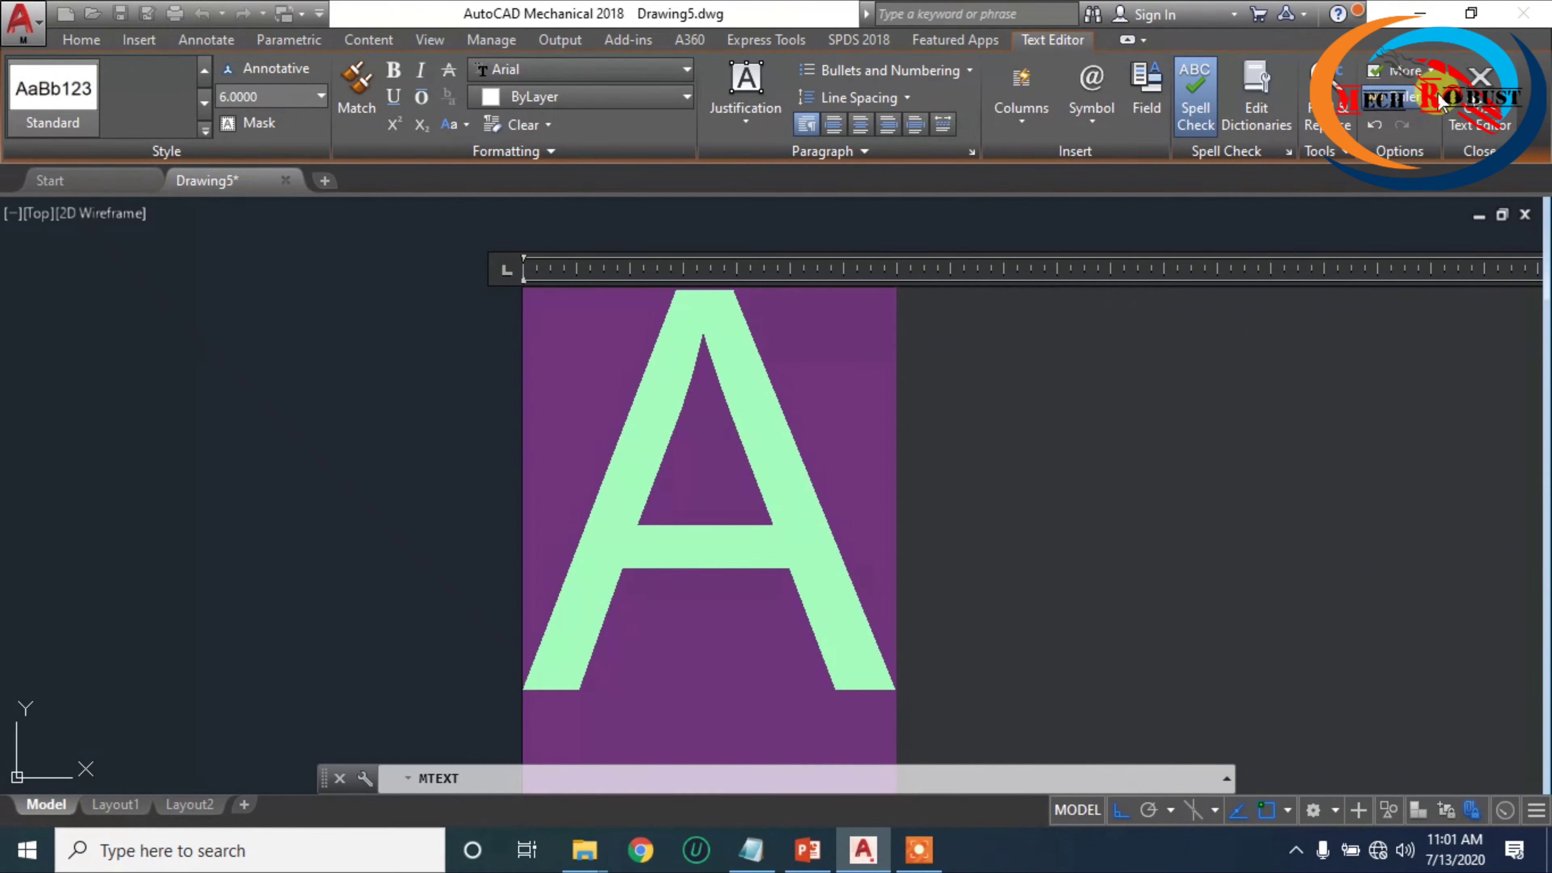
click(1472, 110)
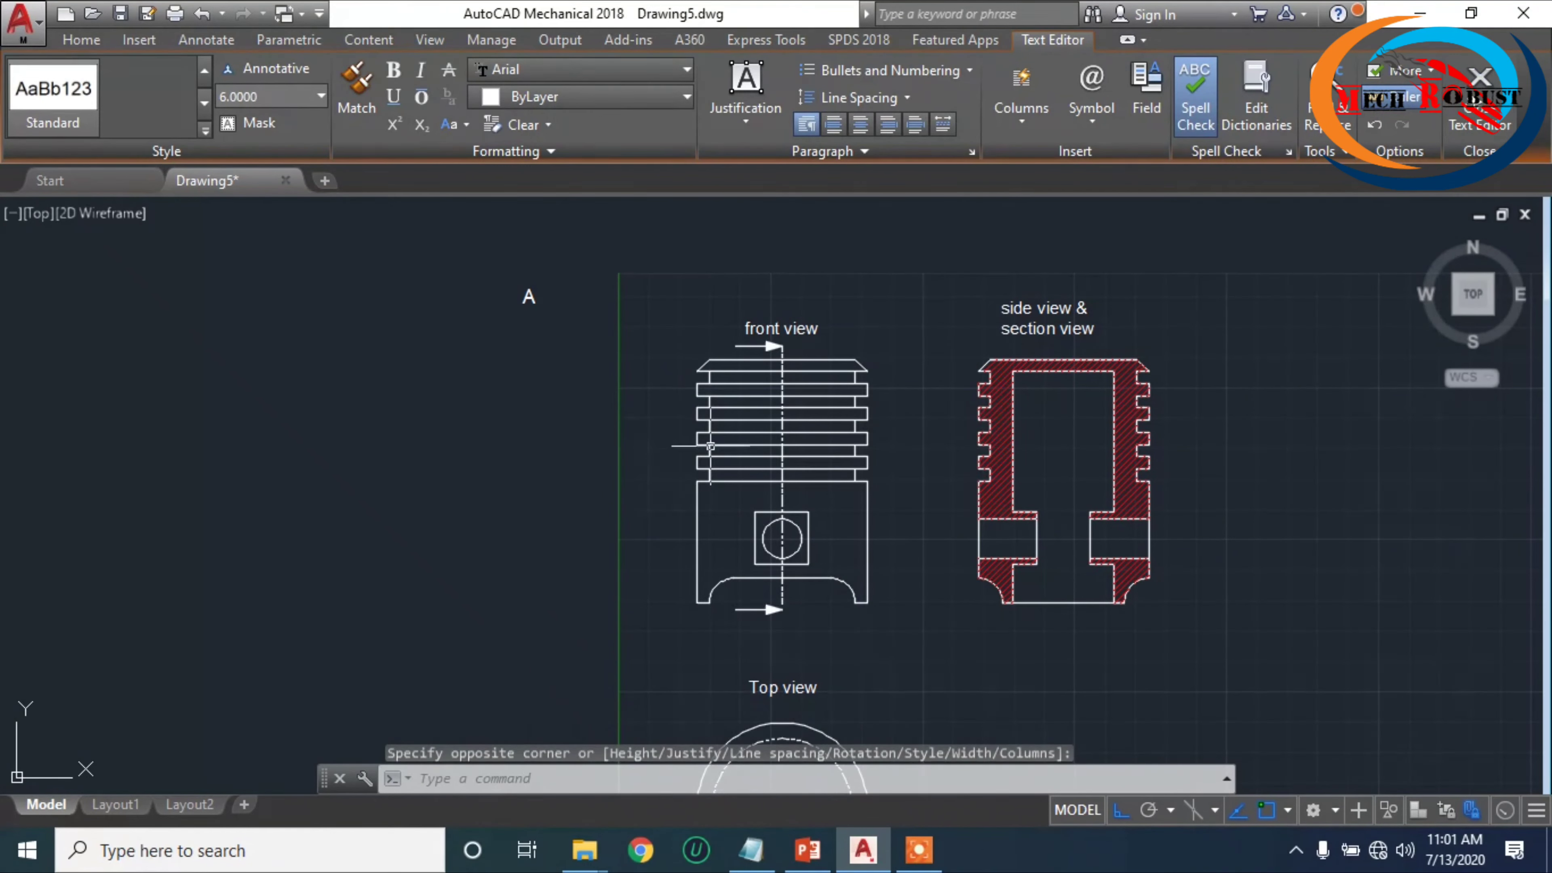
- Move the "A" label with Ortho off to just left of the upper section arrow's tail
click(490, 264)
click(571, 336)
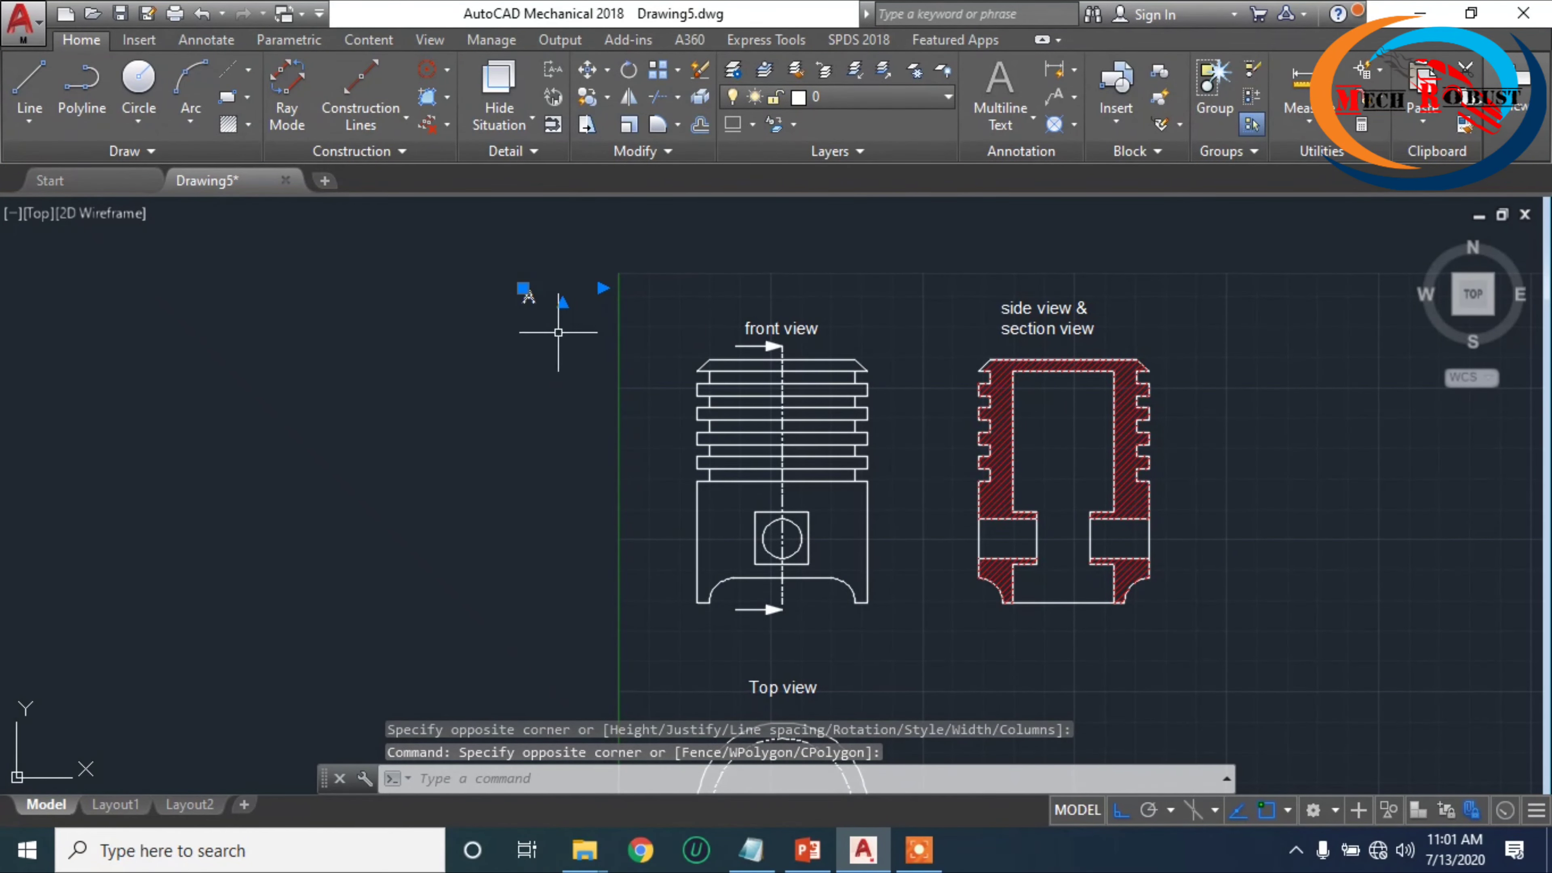
text(m)
key(Return)
click(554, 295)
scroll(707, 332, up, 5)
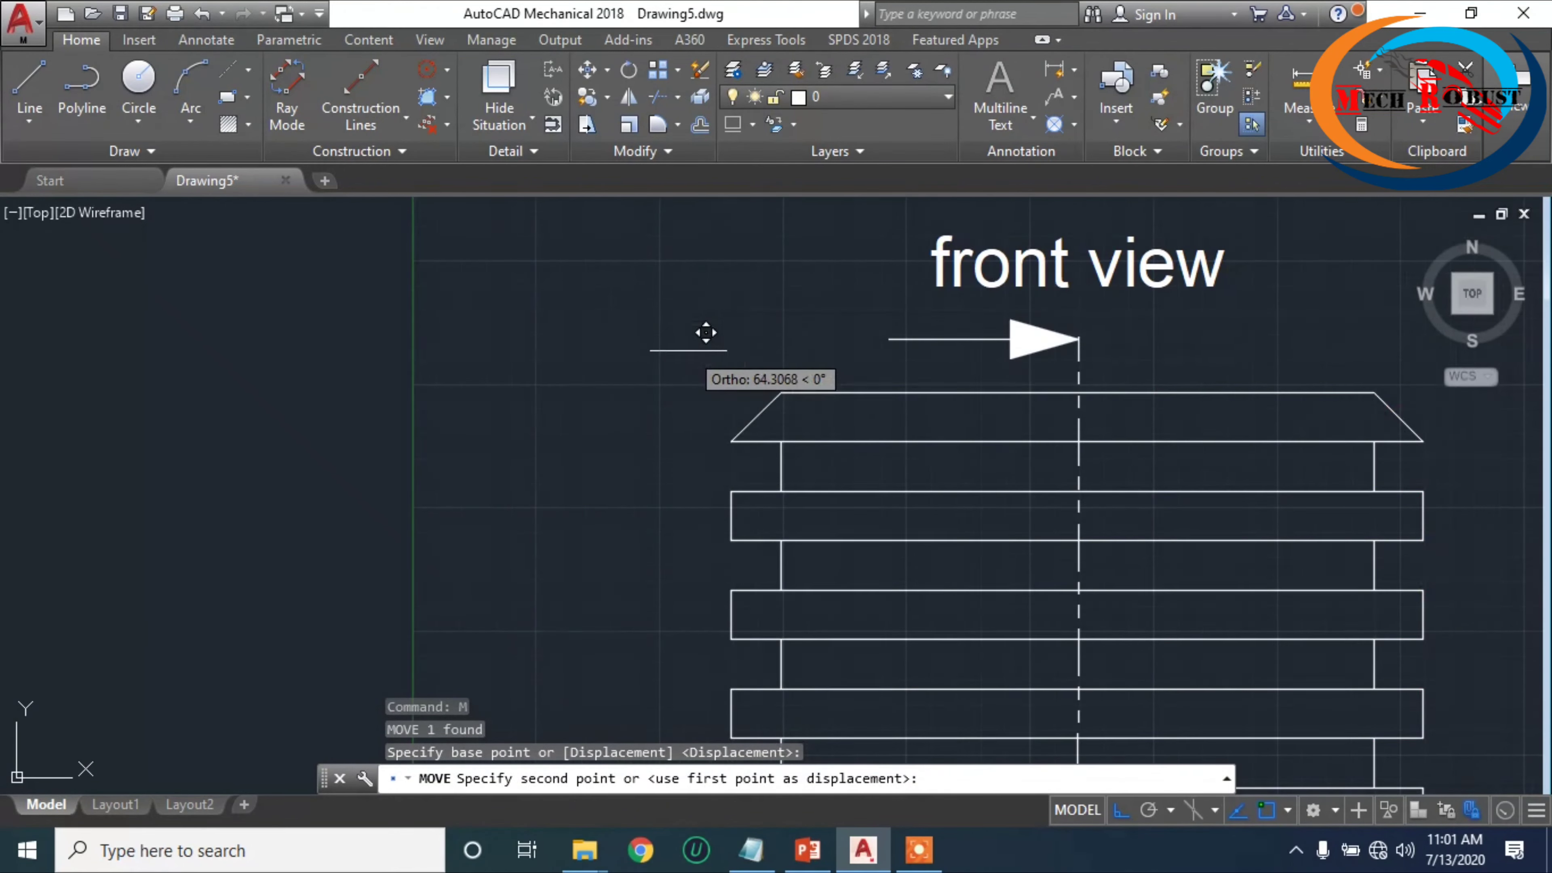
click(1119, 811)
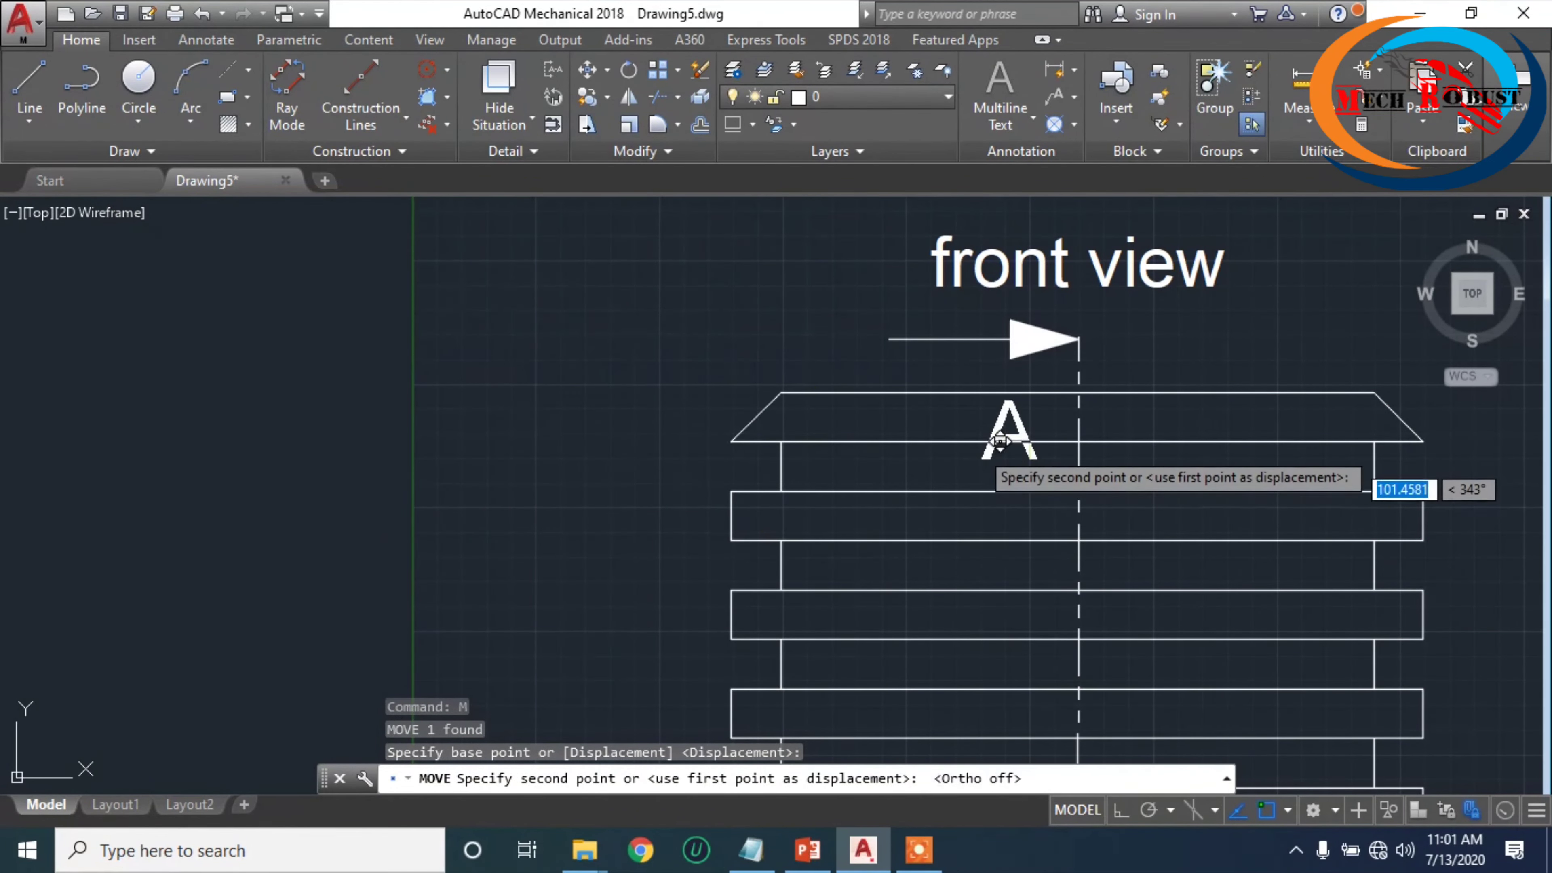
click(798, 359)
scroll(797, 360, down, 4)
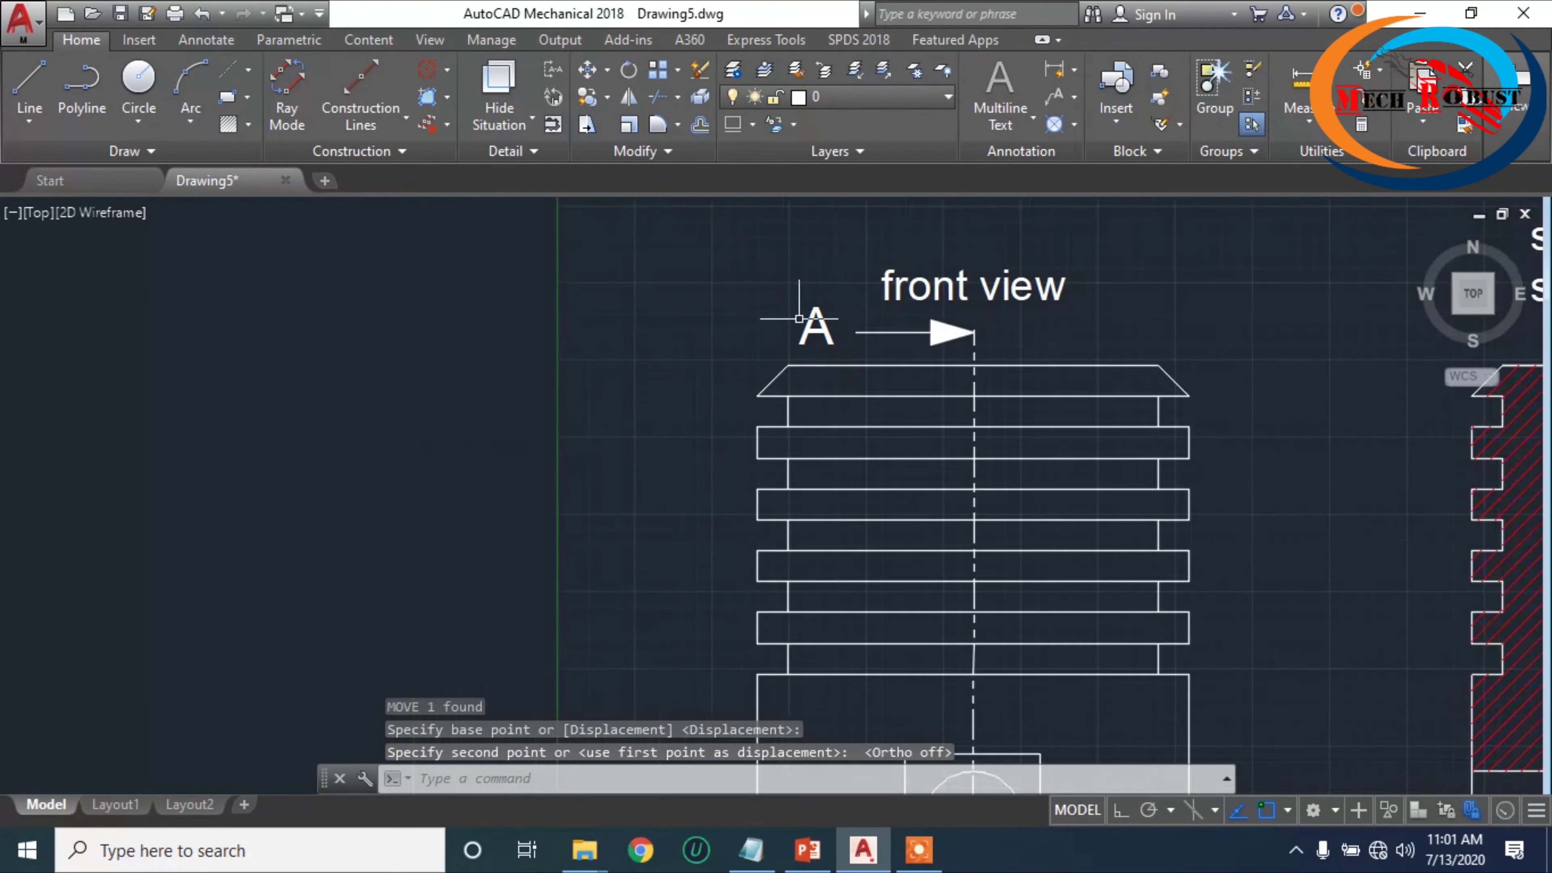
- Copy the "A" label from the upper section arrow to just left of the lower section arrow's tail
text(c)
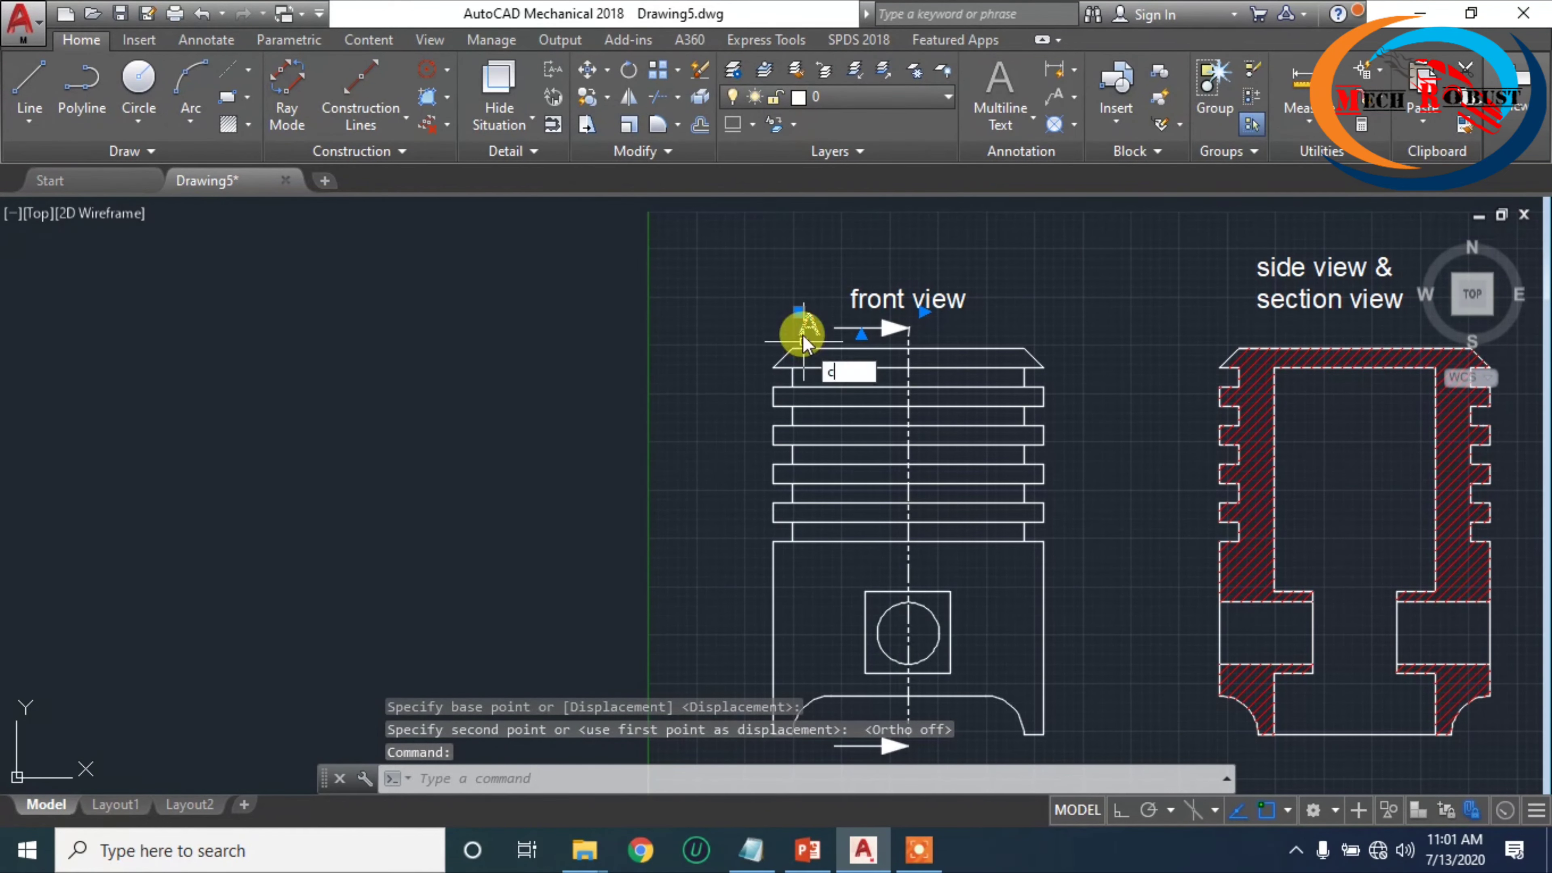
text(o)
key(Return)
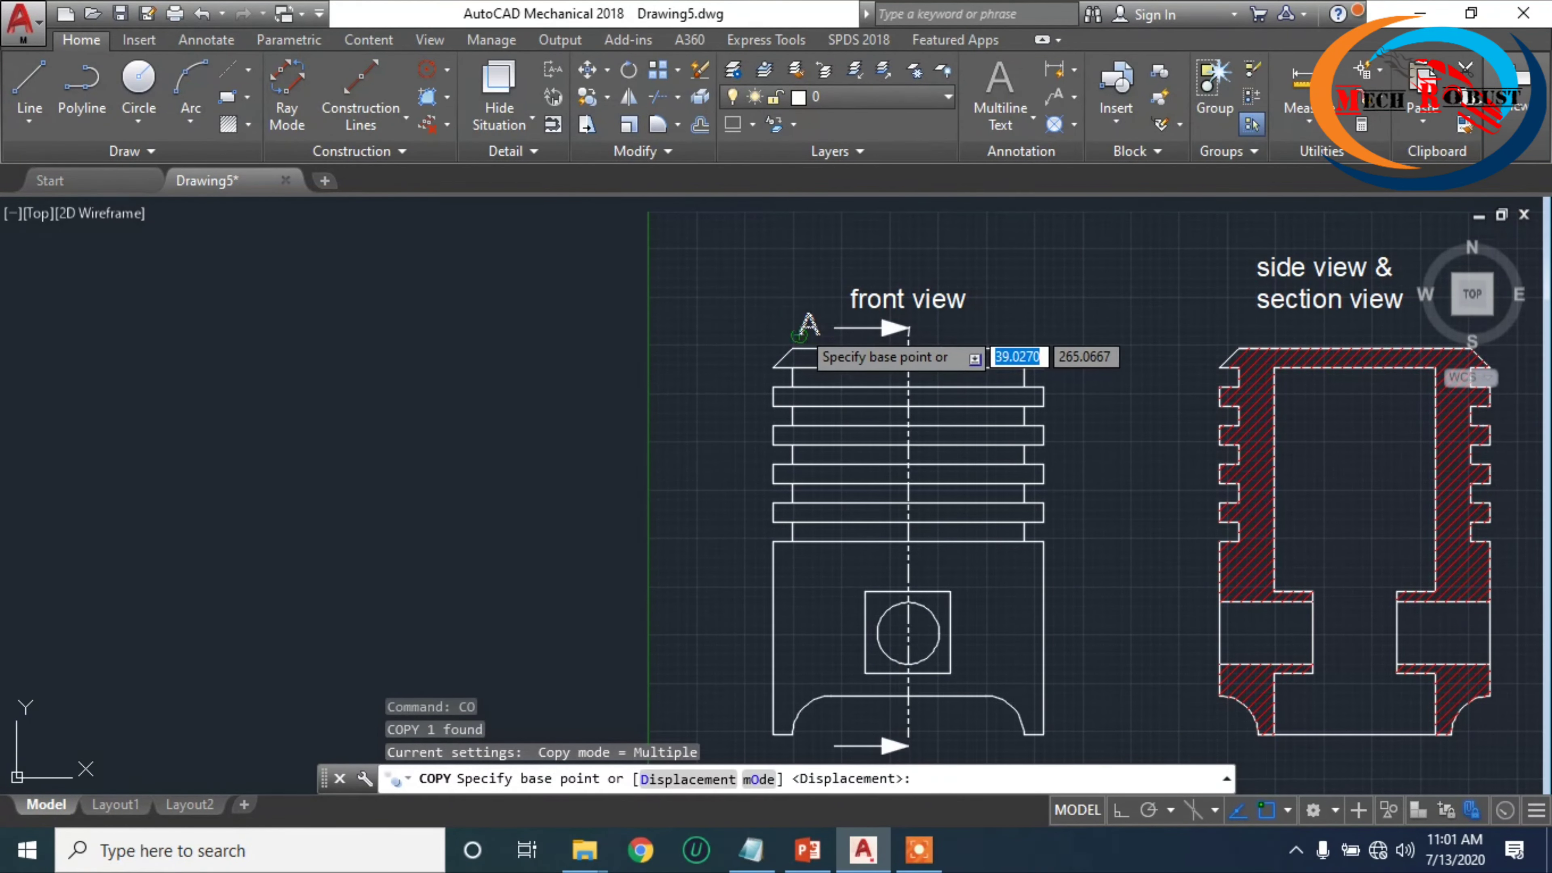
click(799, 335)
scroll(799, 335, down, 4)
scroll(779, 498, up, 6)
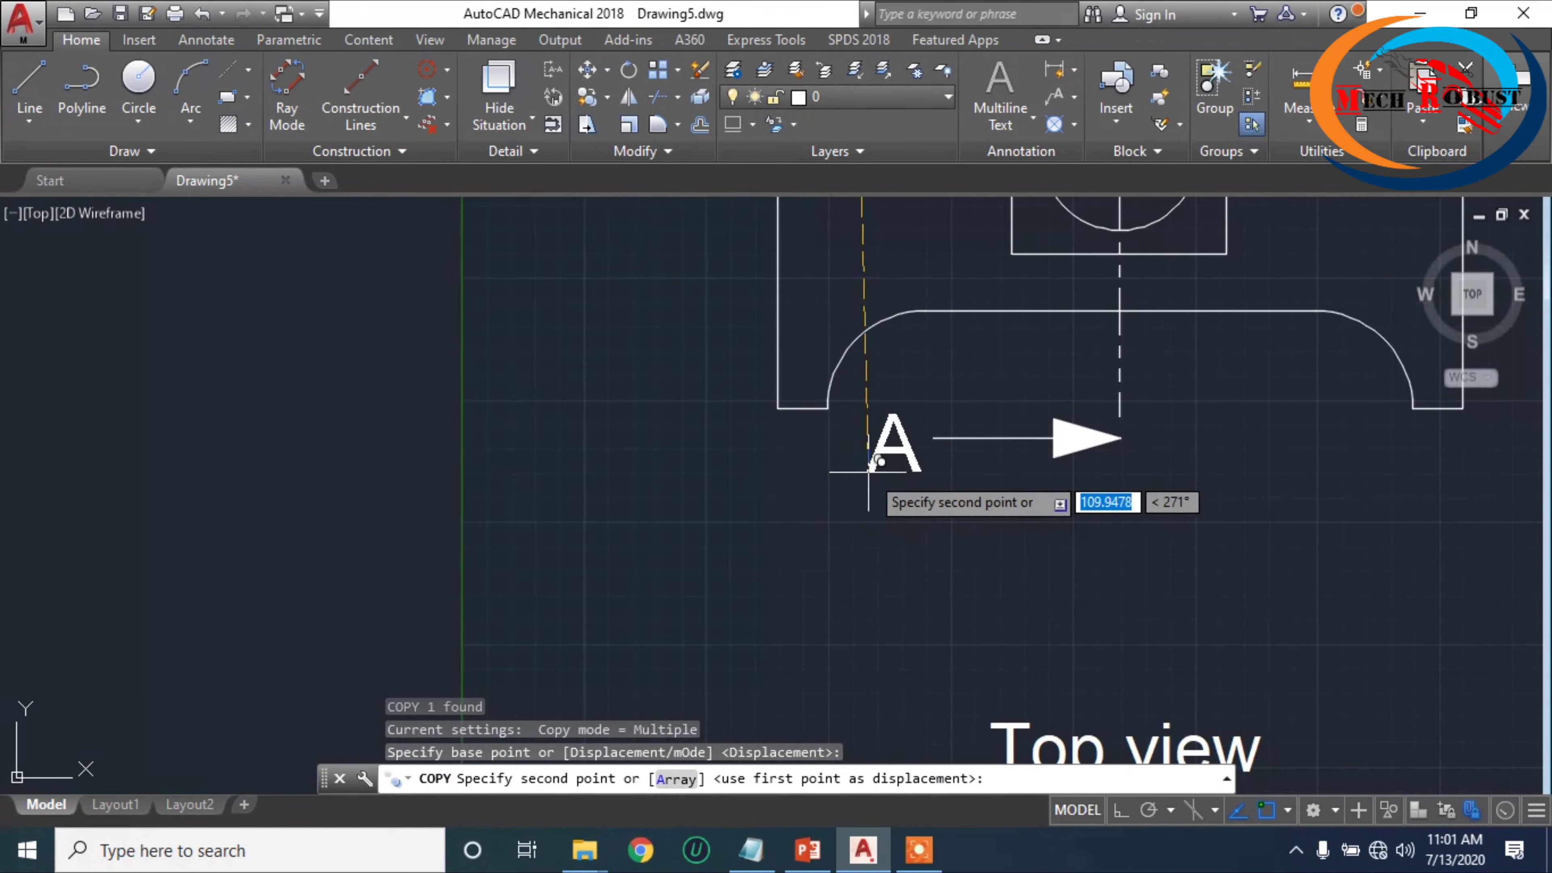
click(869, 471)
key(Escape)
scroll(856, 519, down, 2)
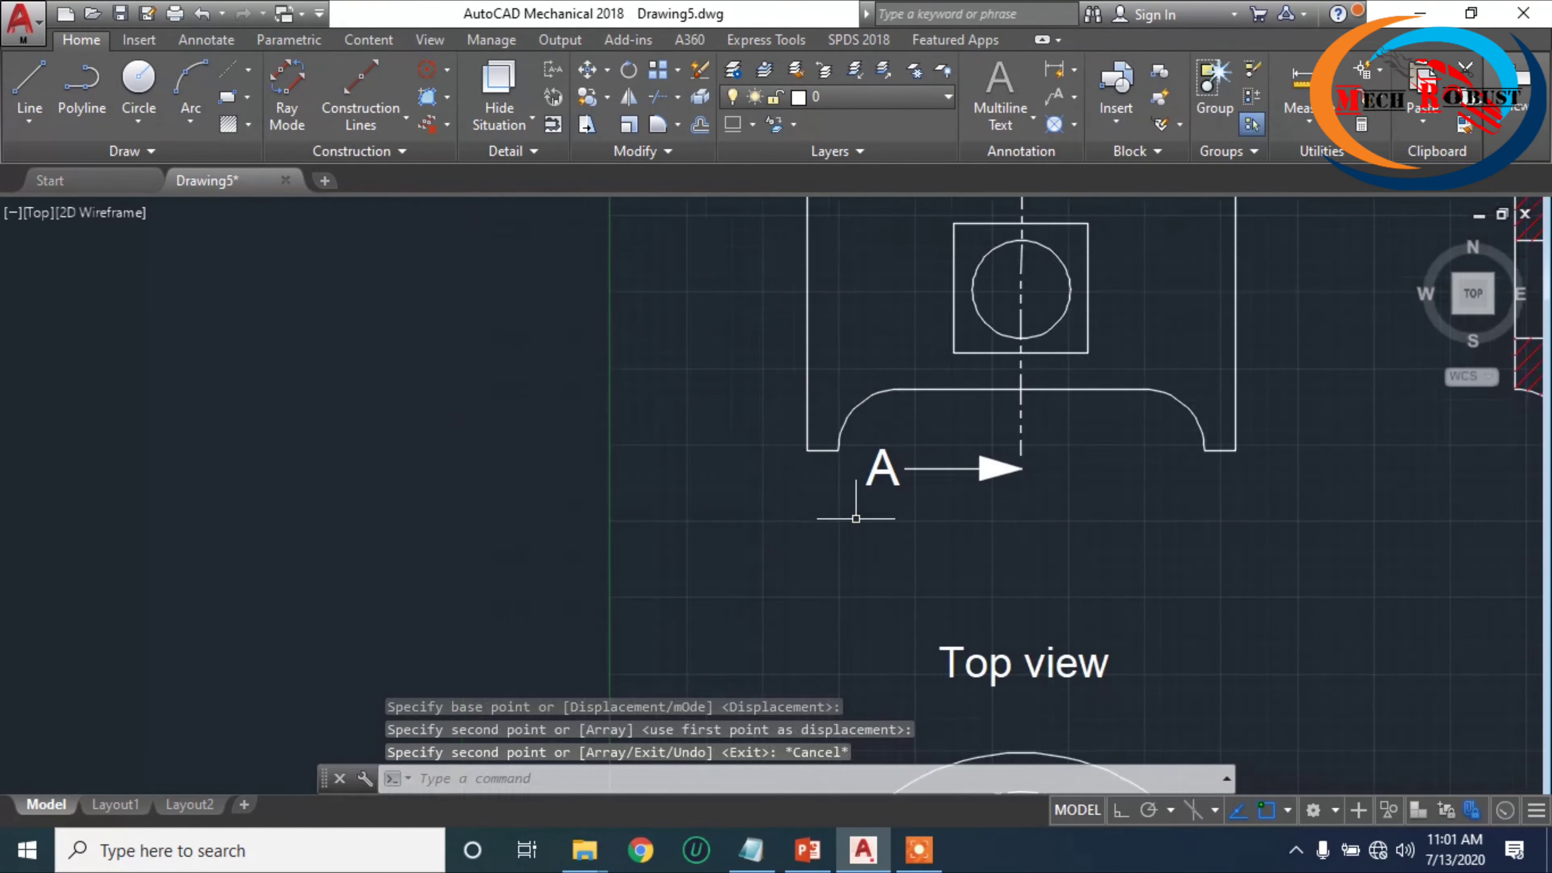
- Draw a rectangular border around all three views, just inside the drawing limits
scroll(856, 519, down, 6)
middle_drag(988, 521, 952, 522)
scroll(918, 482, up, 4)
mouse_move(880, 451)
middle_down()
mouse_move(812, 471)
mouse_move(743, 402)
mouse_move(731, 417)
middle_up()
scroll(755, 423, down, 4)
middle_drag(858, 530, 837, 540)
text(rec)
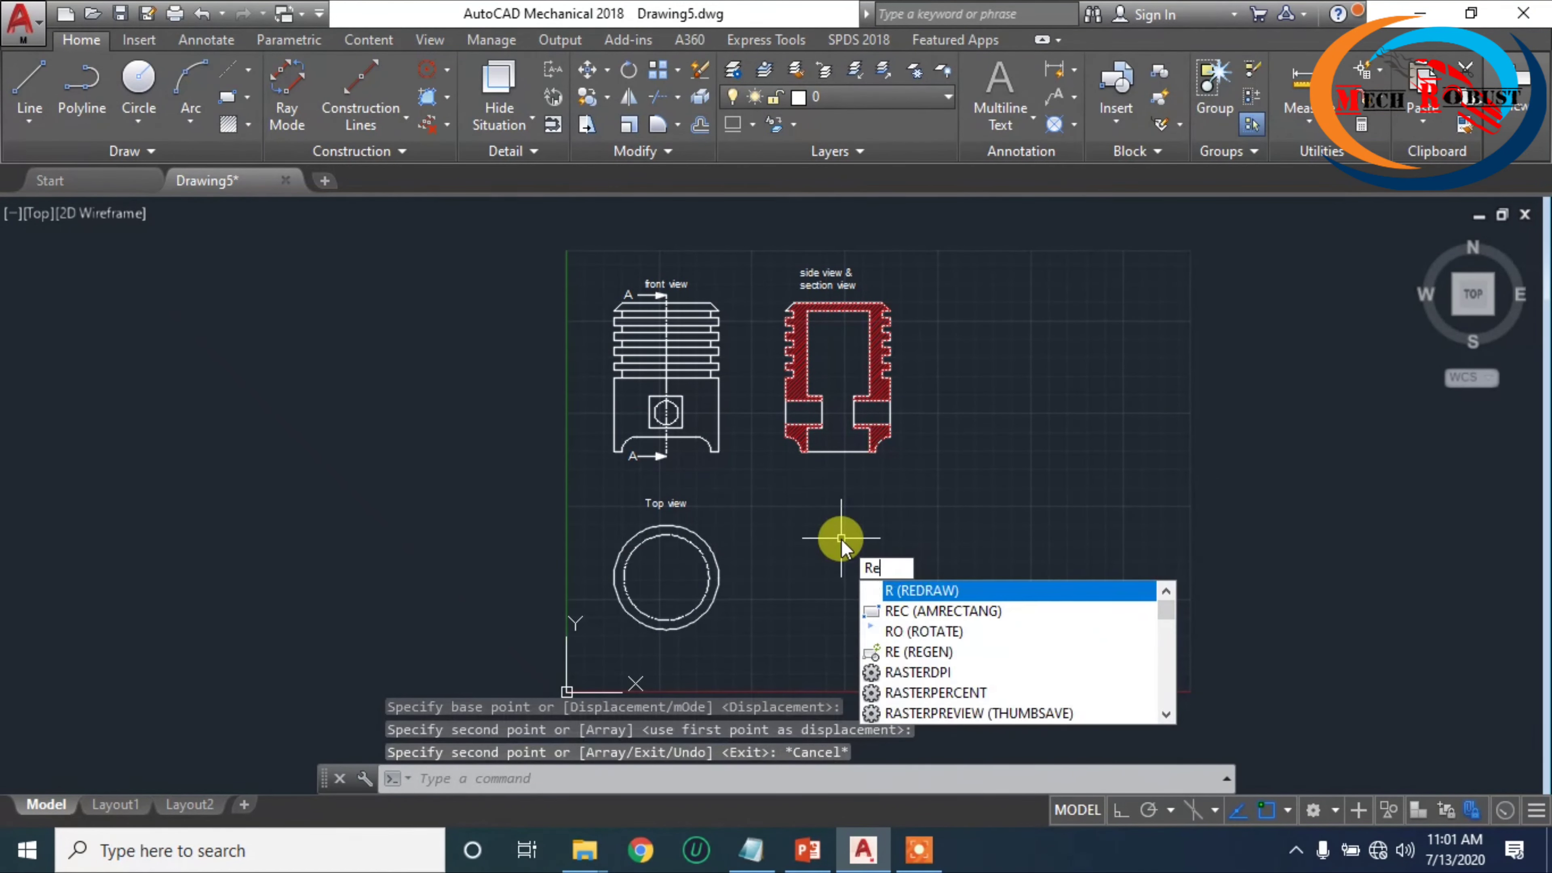
key(Return)
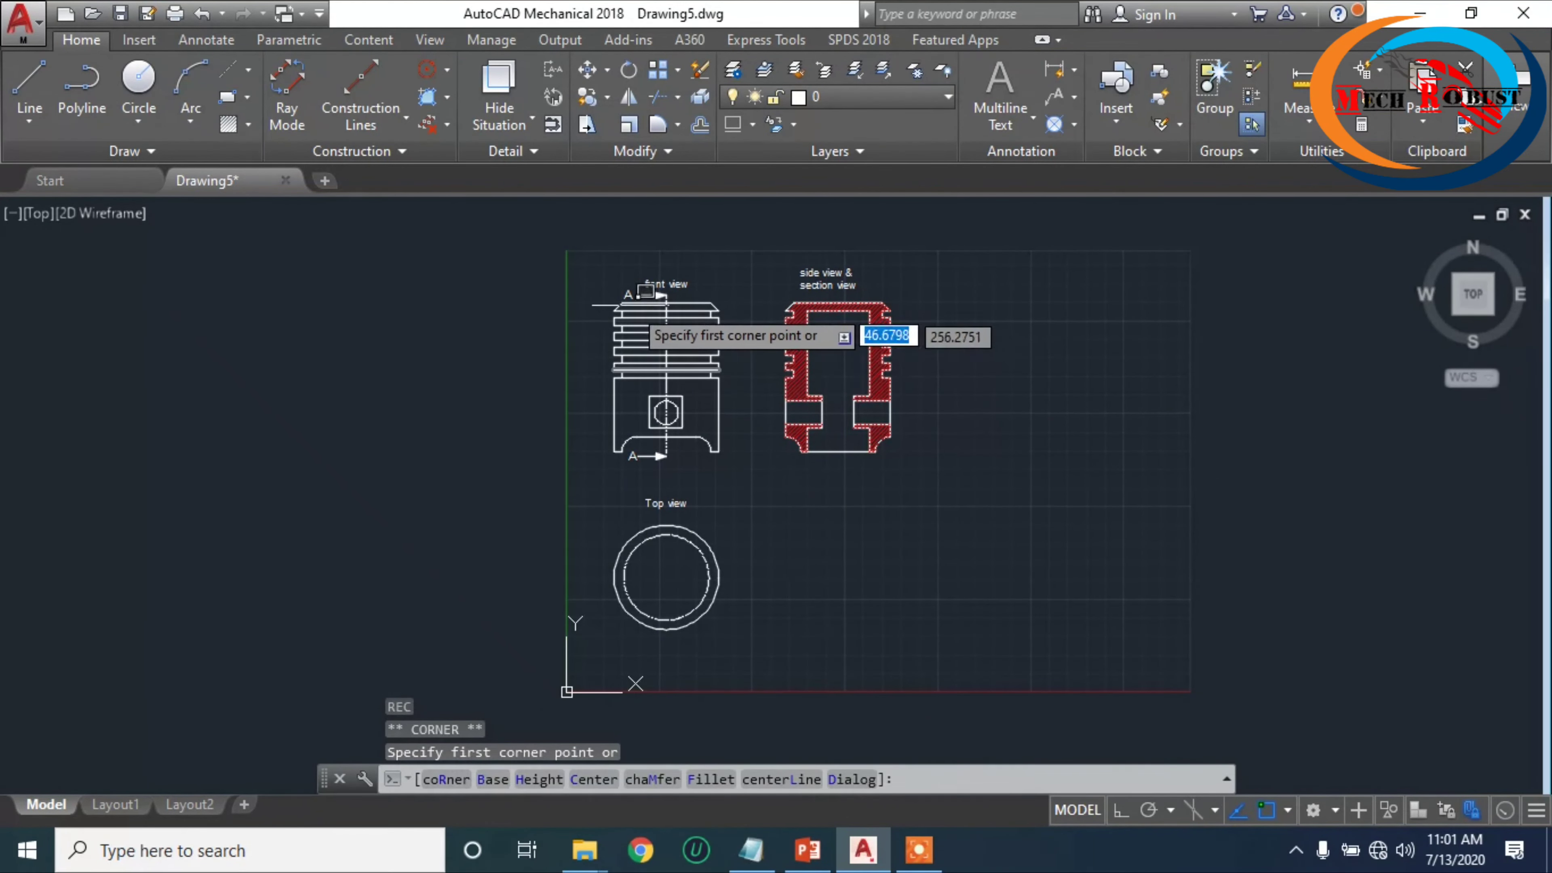
click(588, 249)
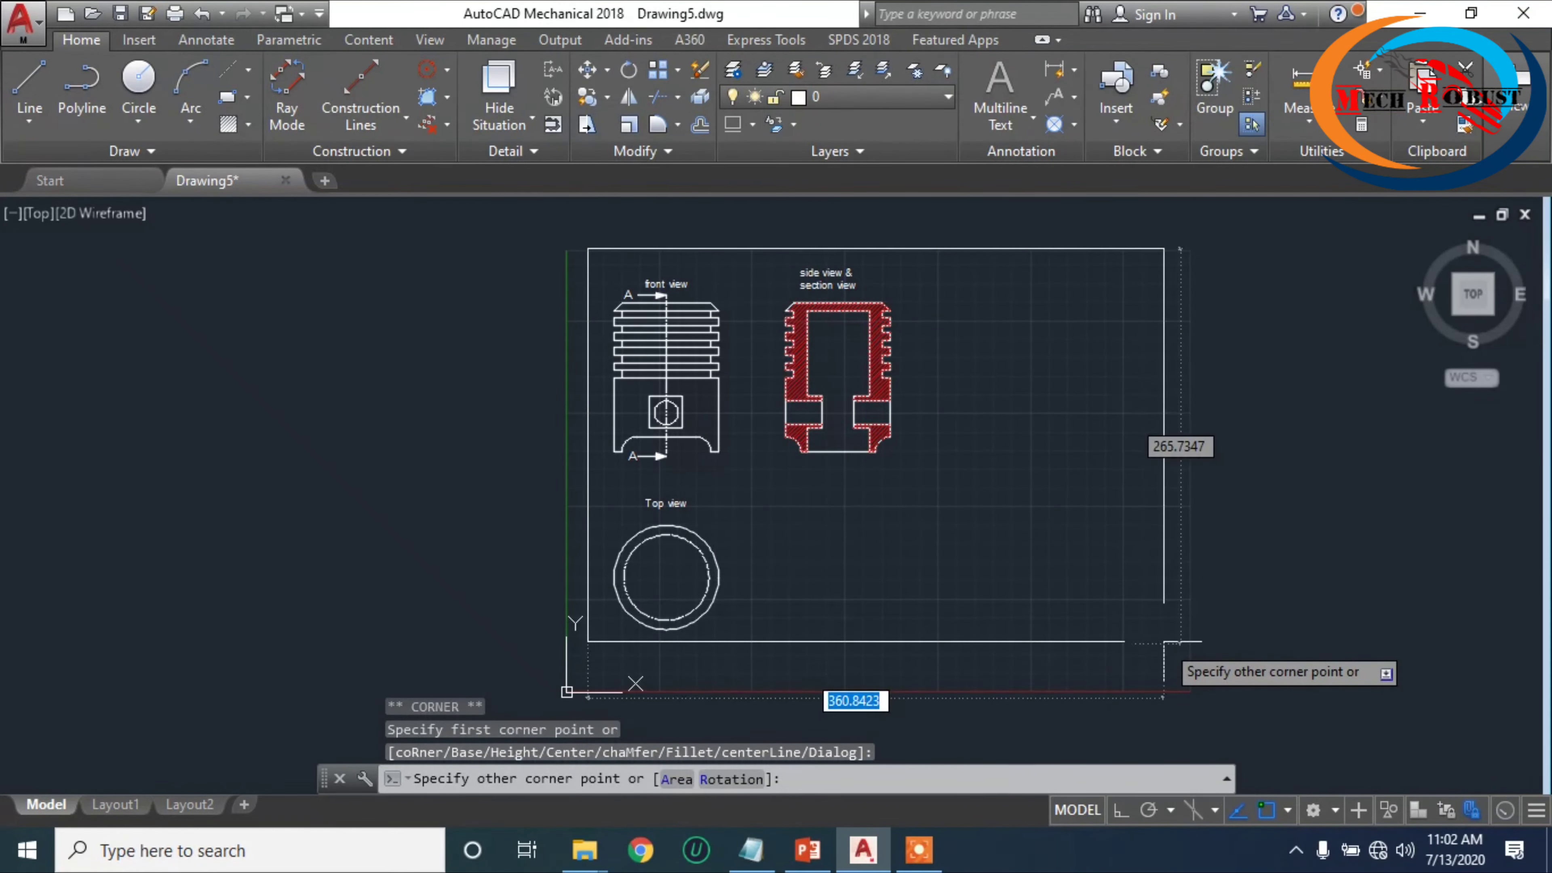
click(1148, 647)
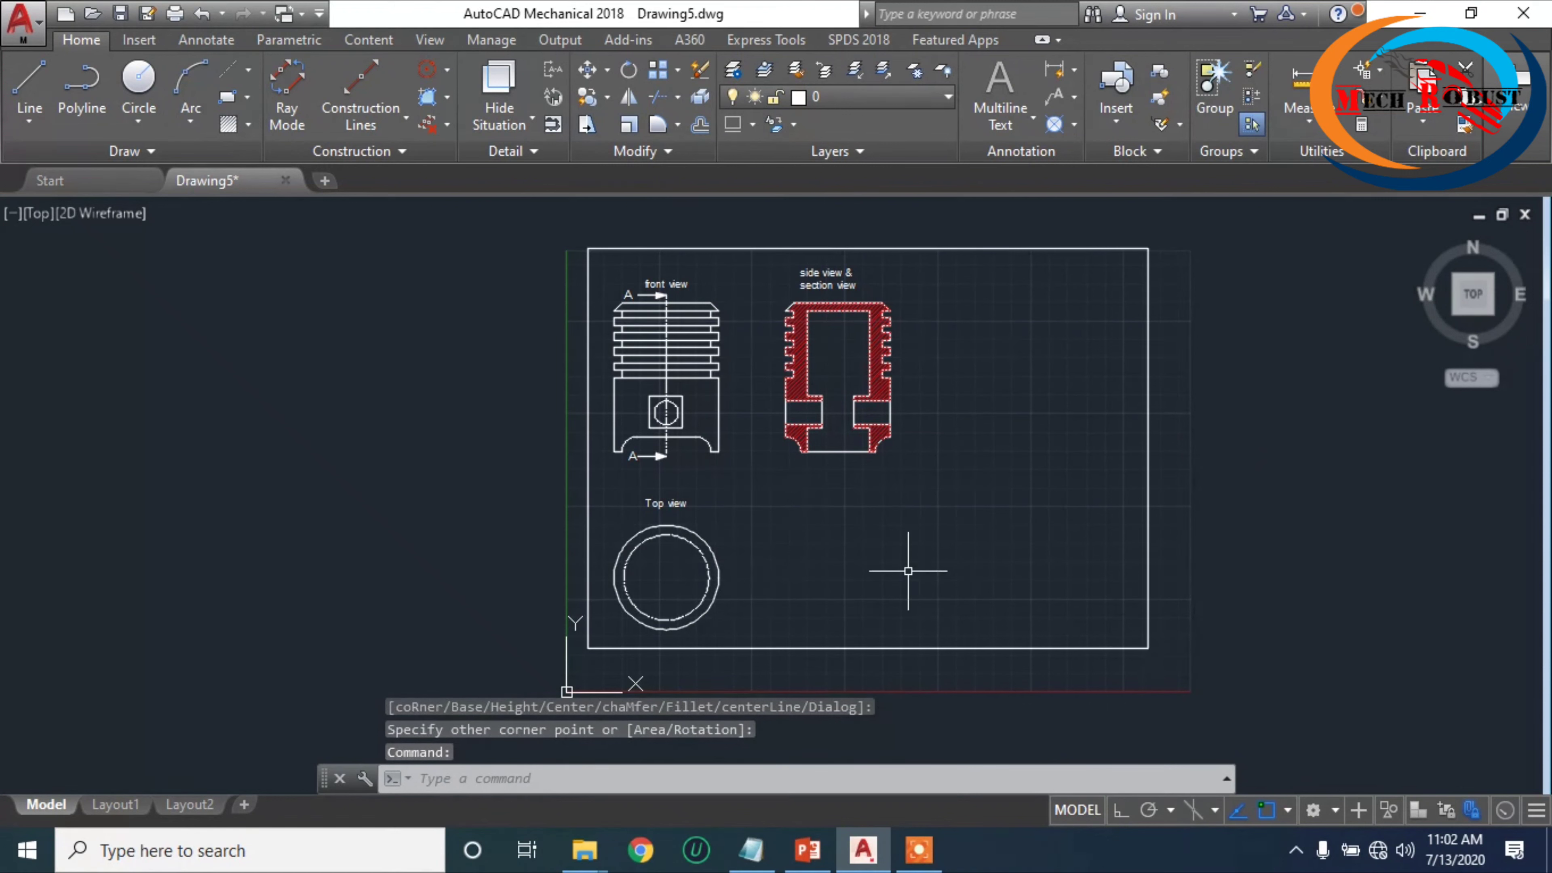
- Draw a title block rectangle in the border's lower right corner, from its bottom edge to its right edge
text(rec)
key(Return)
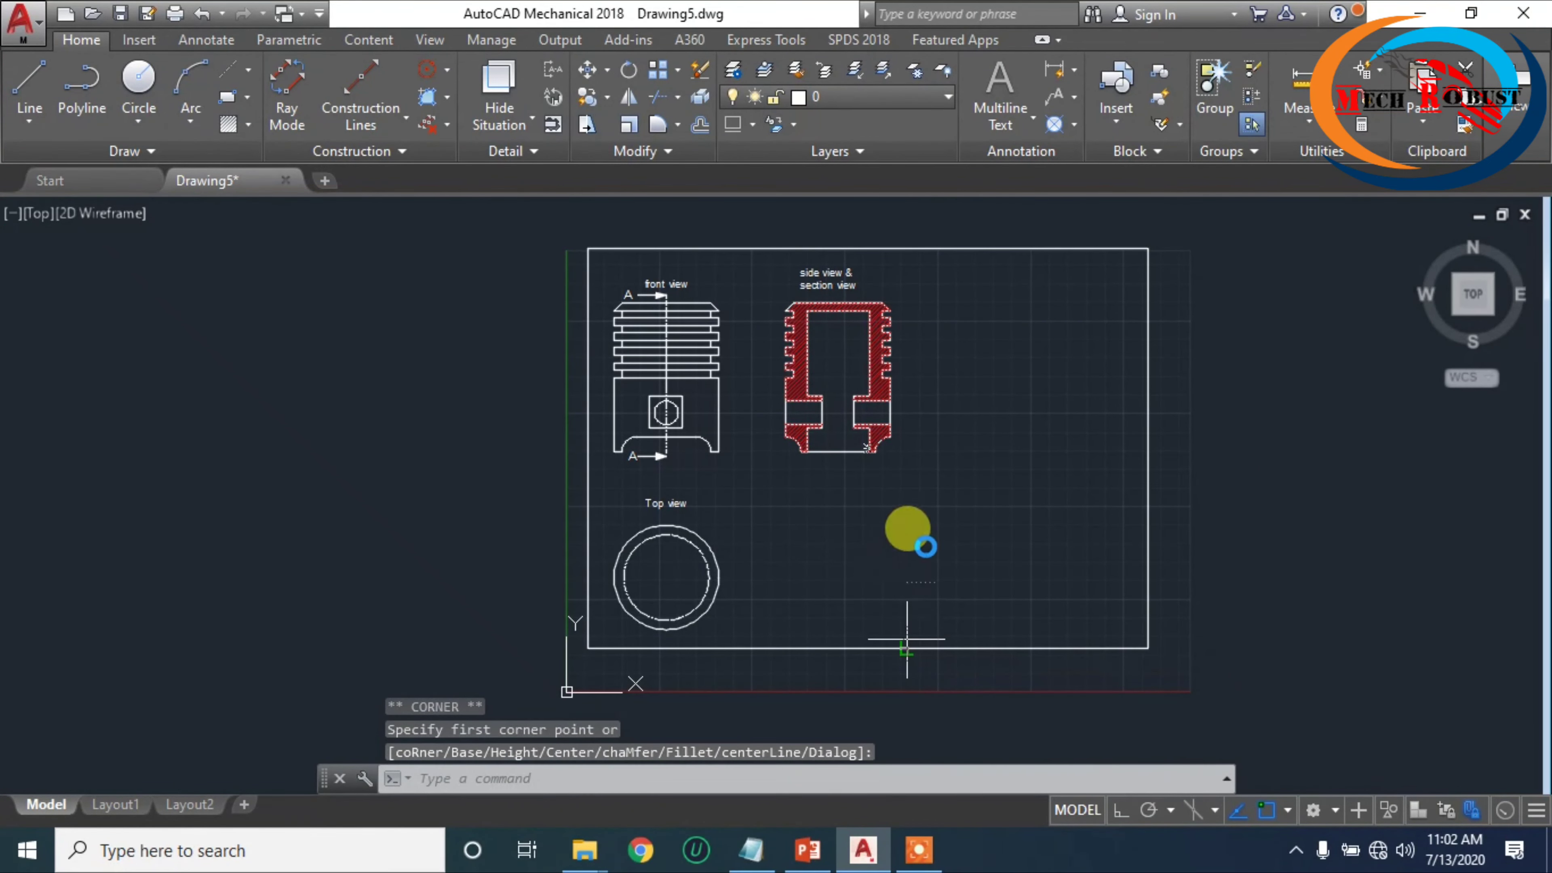
click(906, 647)
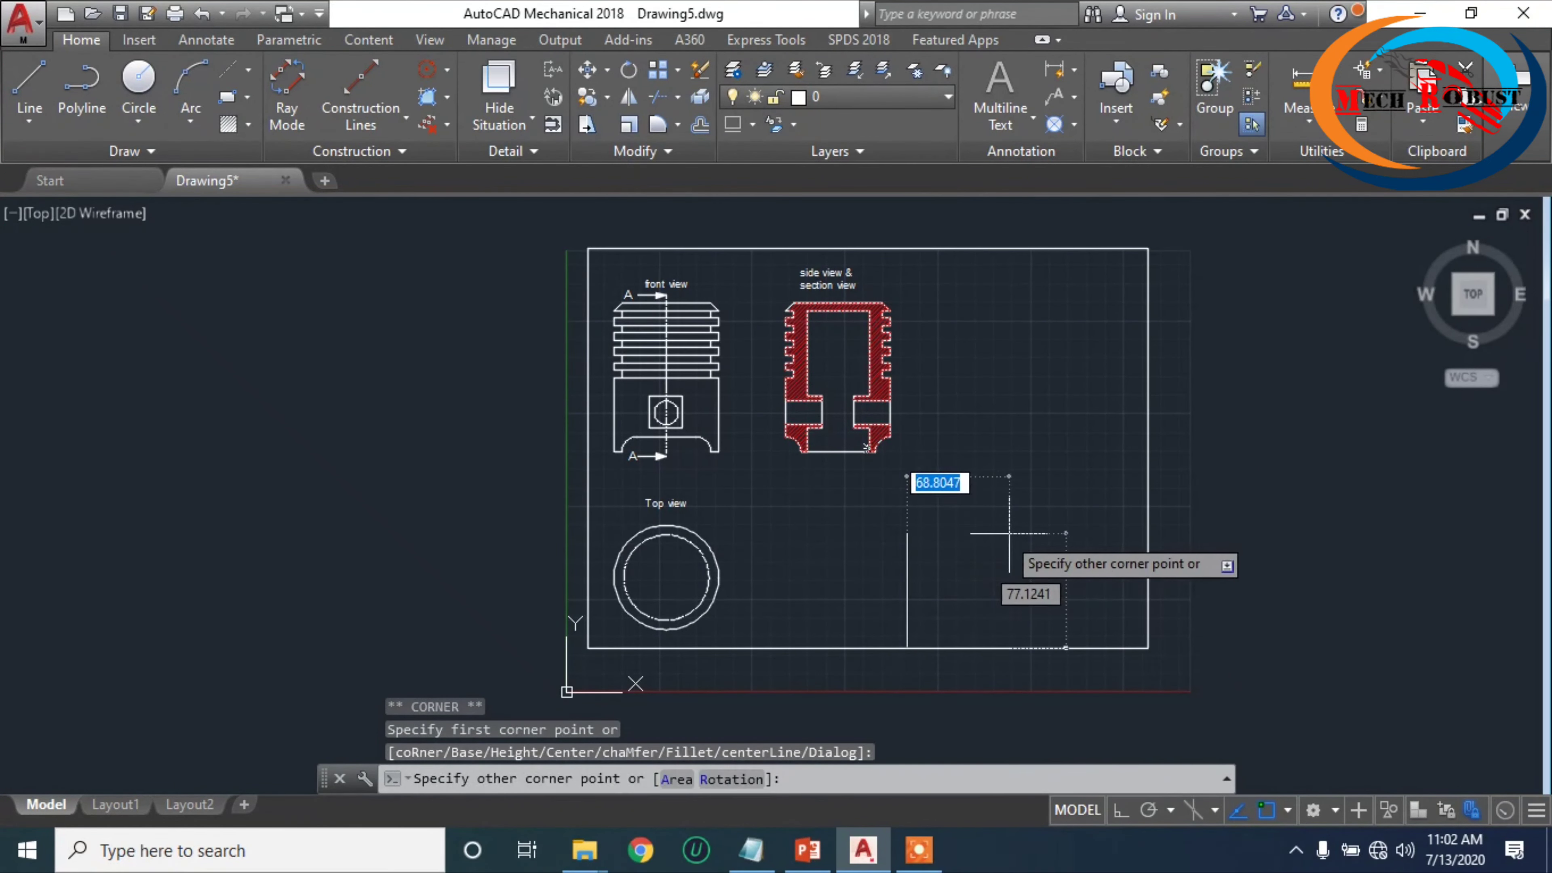
click(1148, 550)
- Draw two horizontal lines across the title block to divide it into three rows
scroll(1054, 603, up, 3)
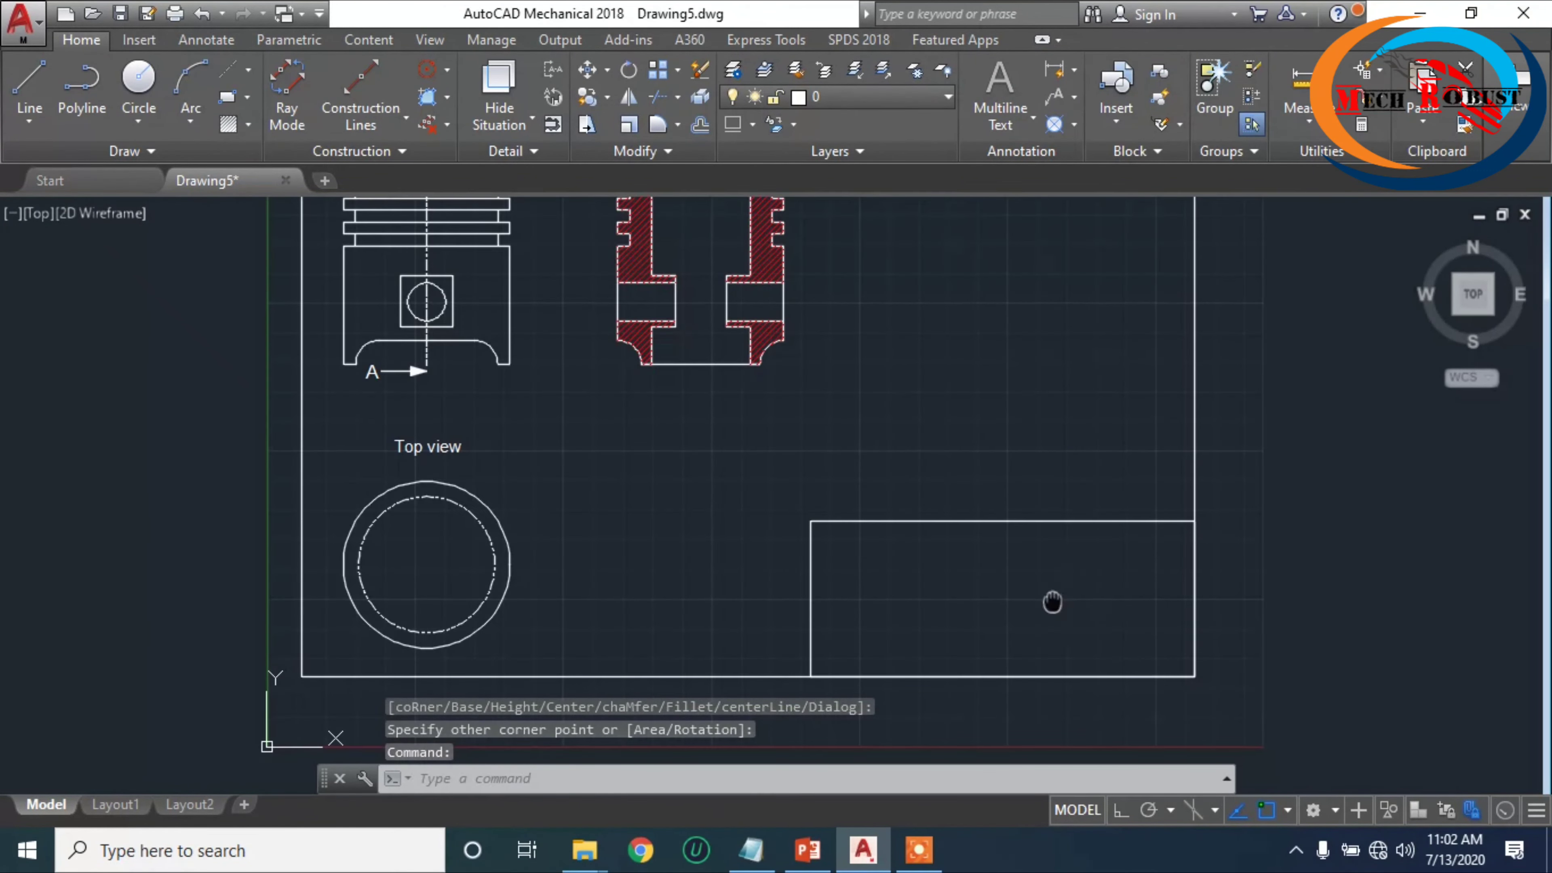
key(Return)
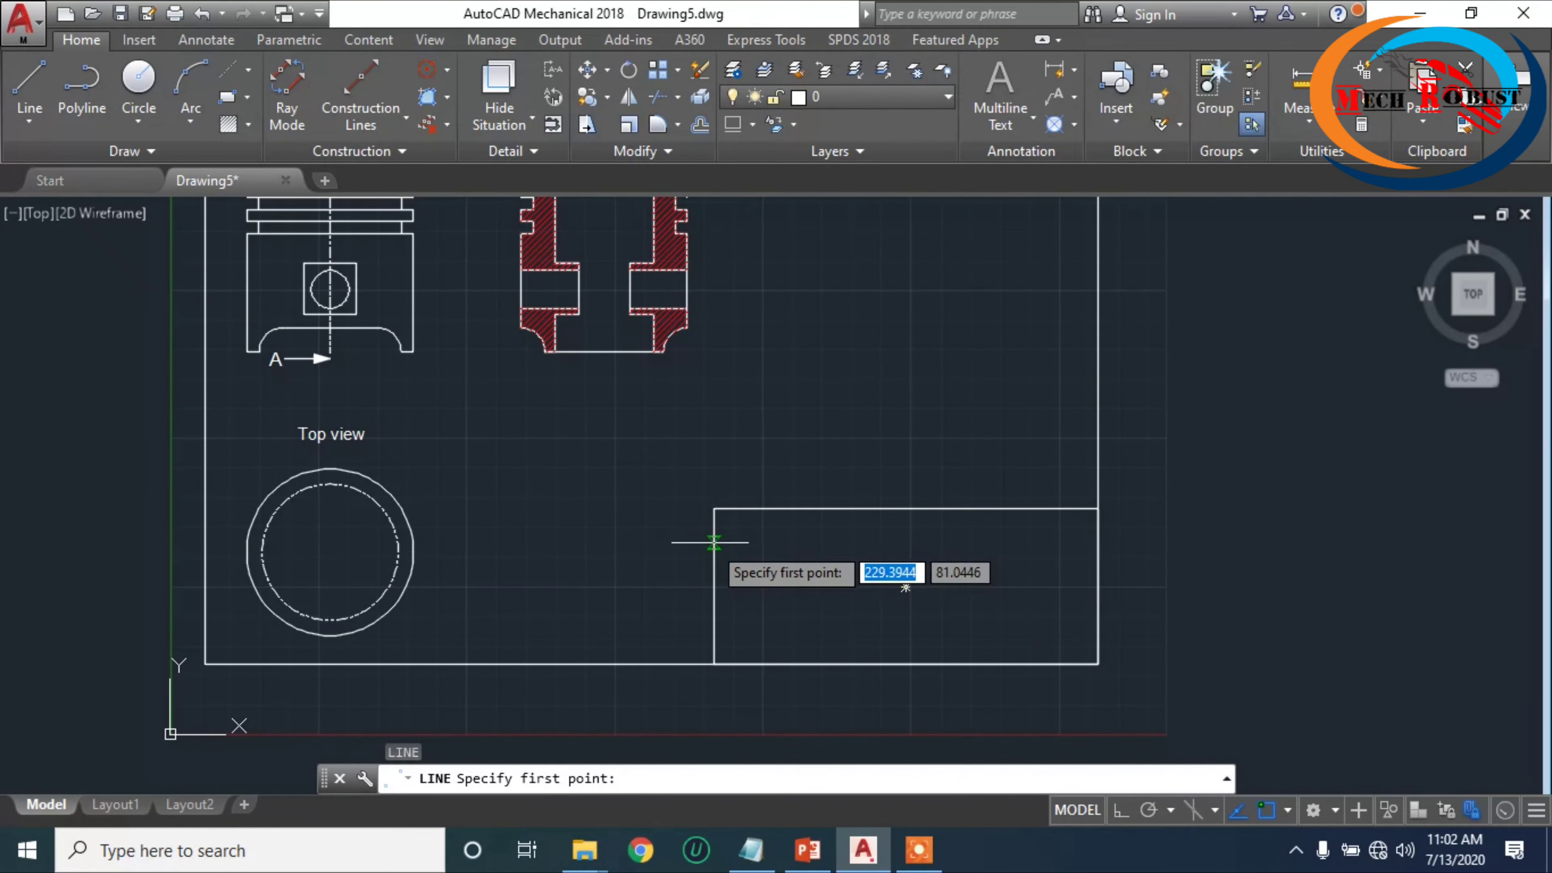
click(713, 548)
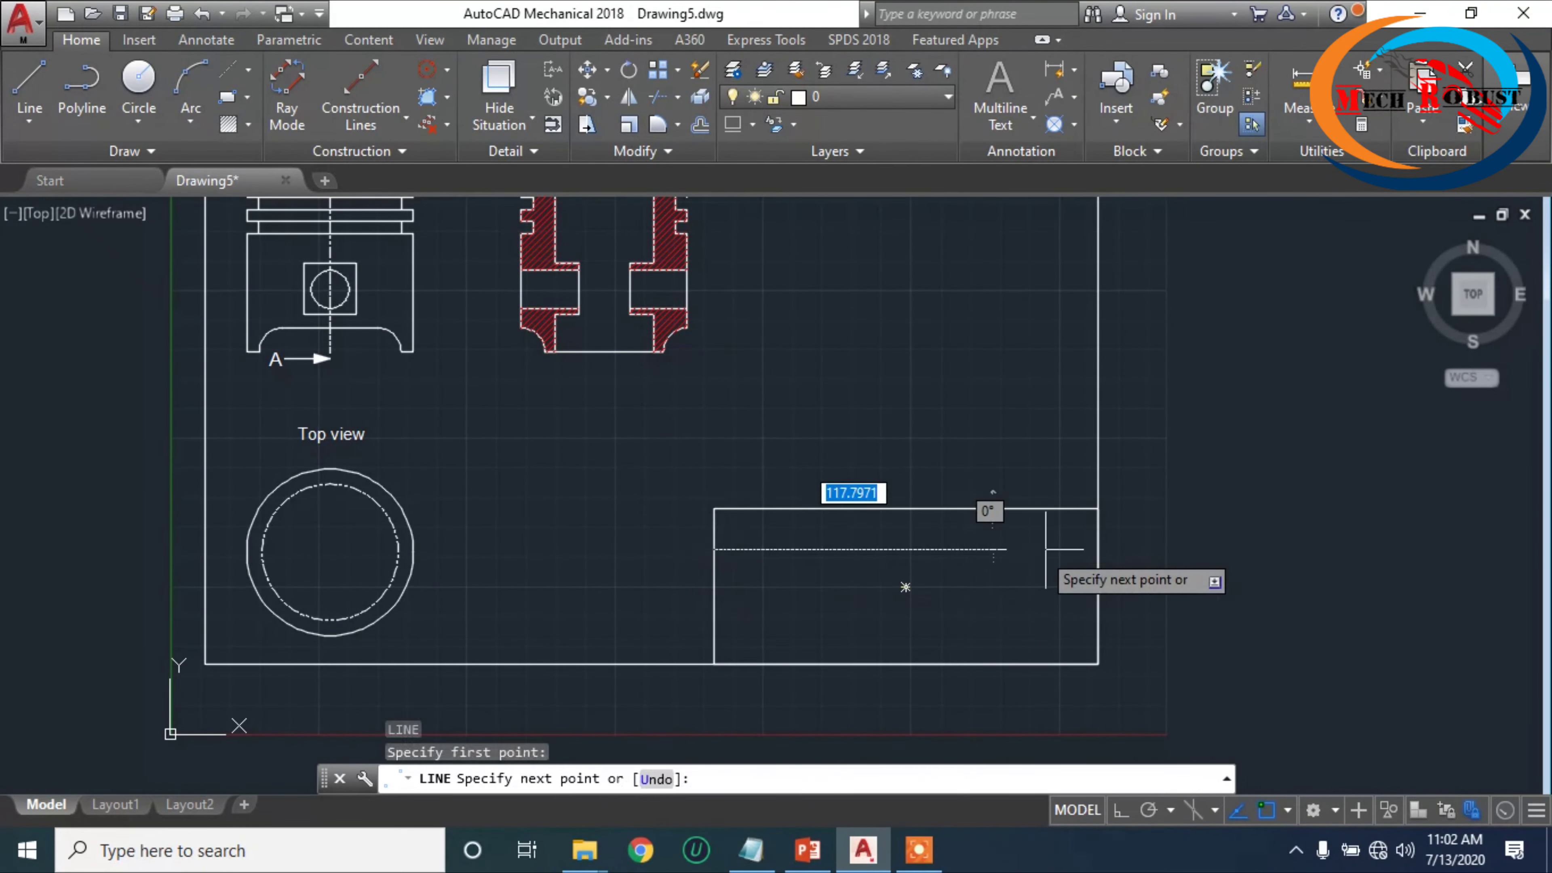
click(1111, 549)
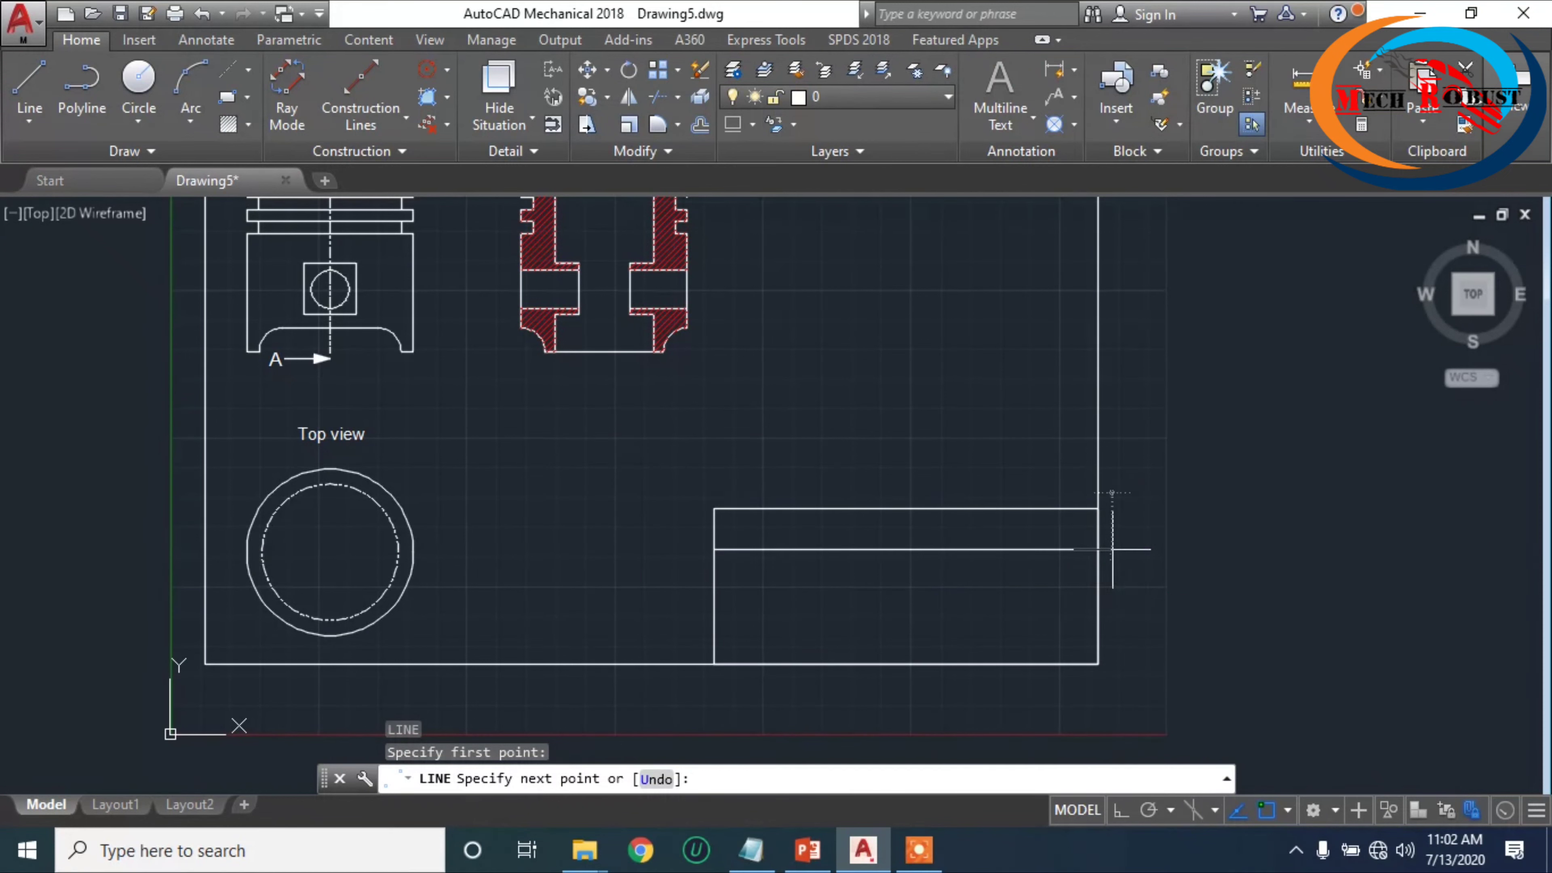
key(Return)
text(l)
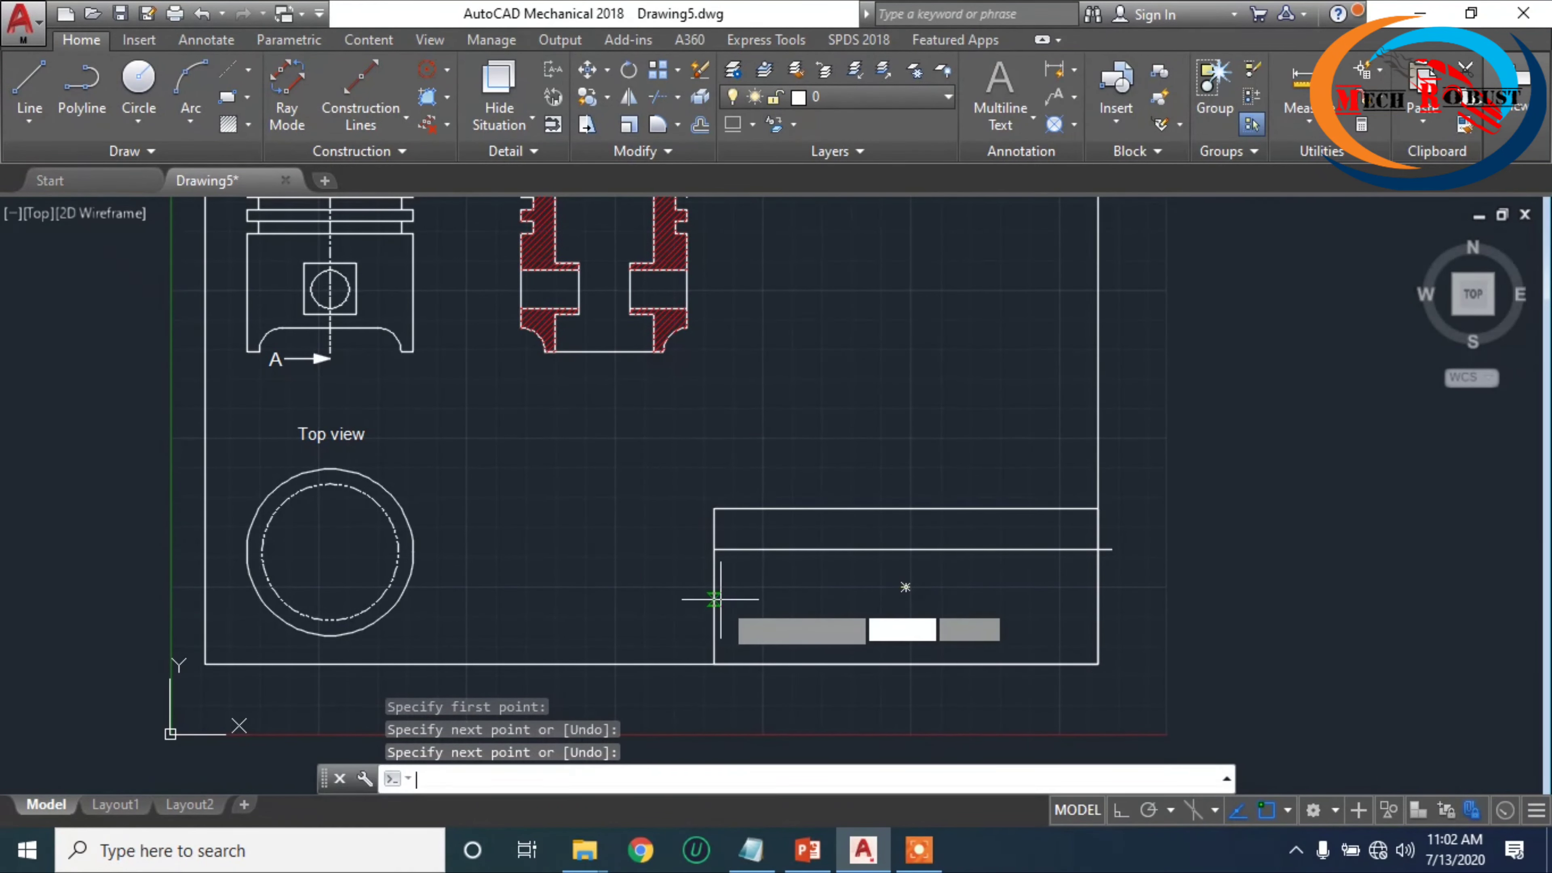
key(Return)
click(713, 601)
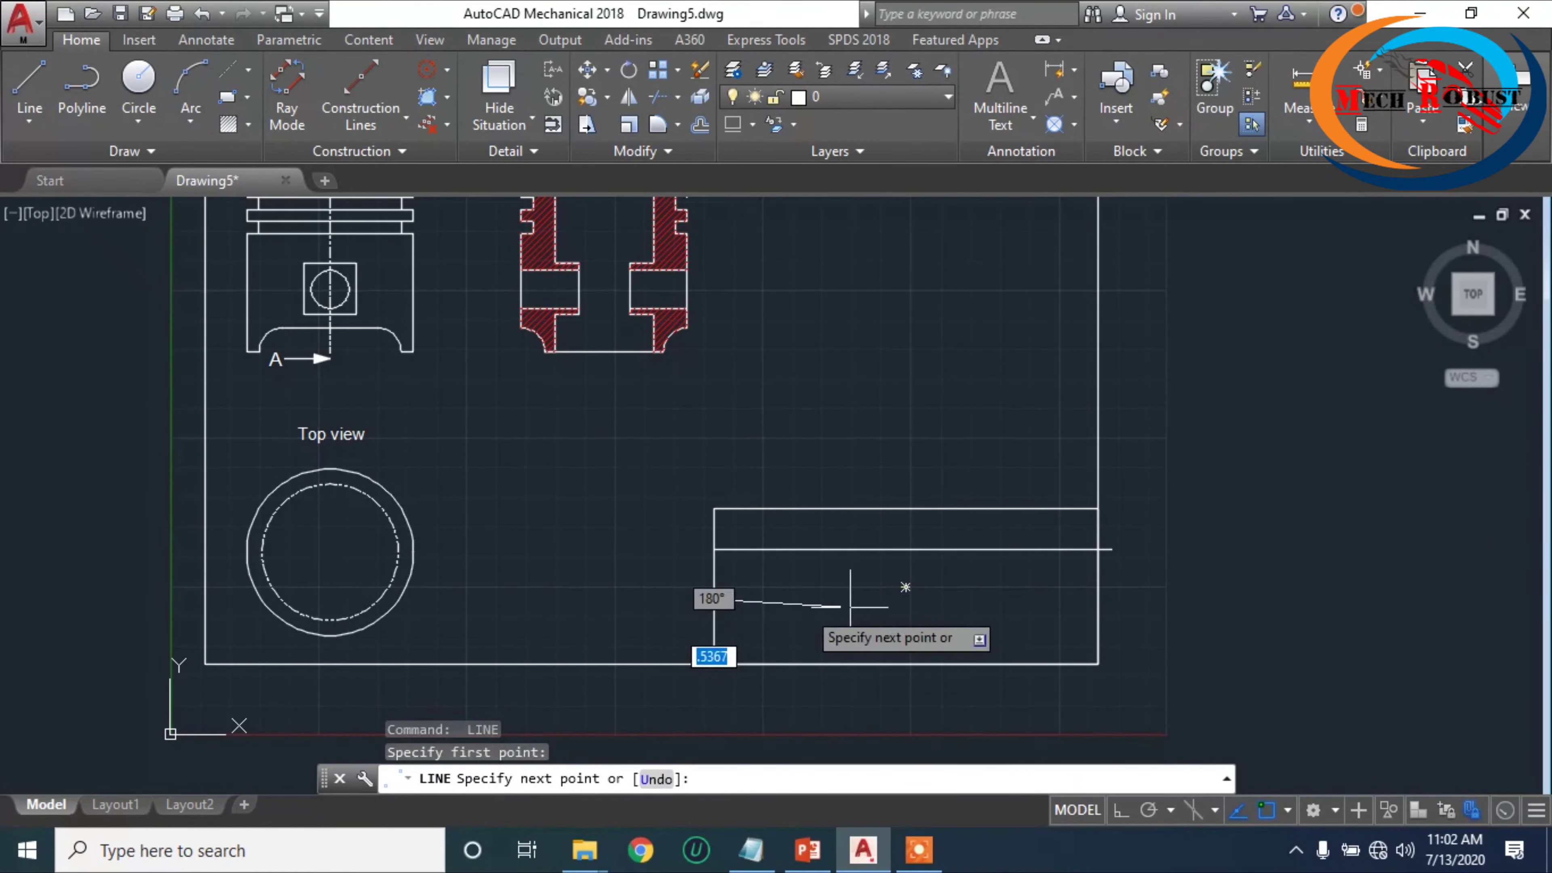
click(1097, 599)
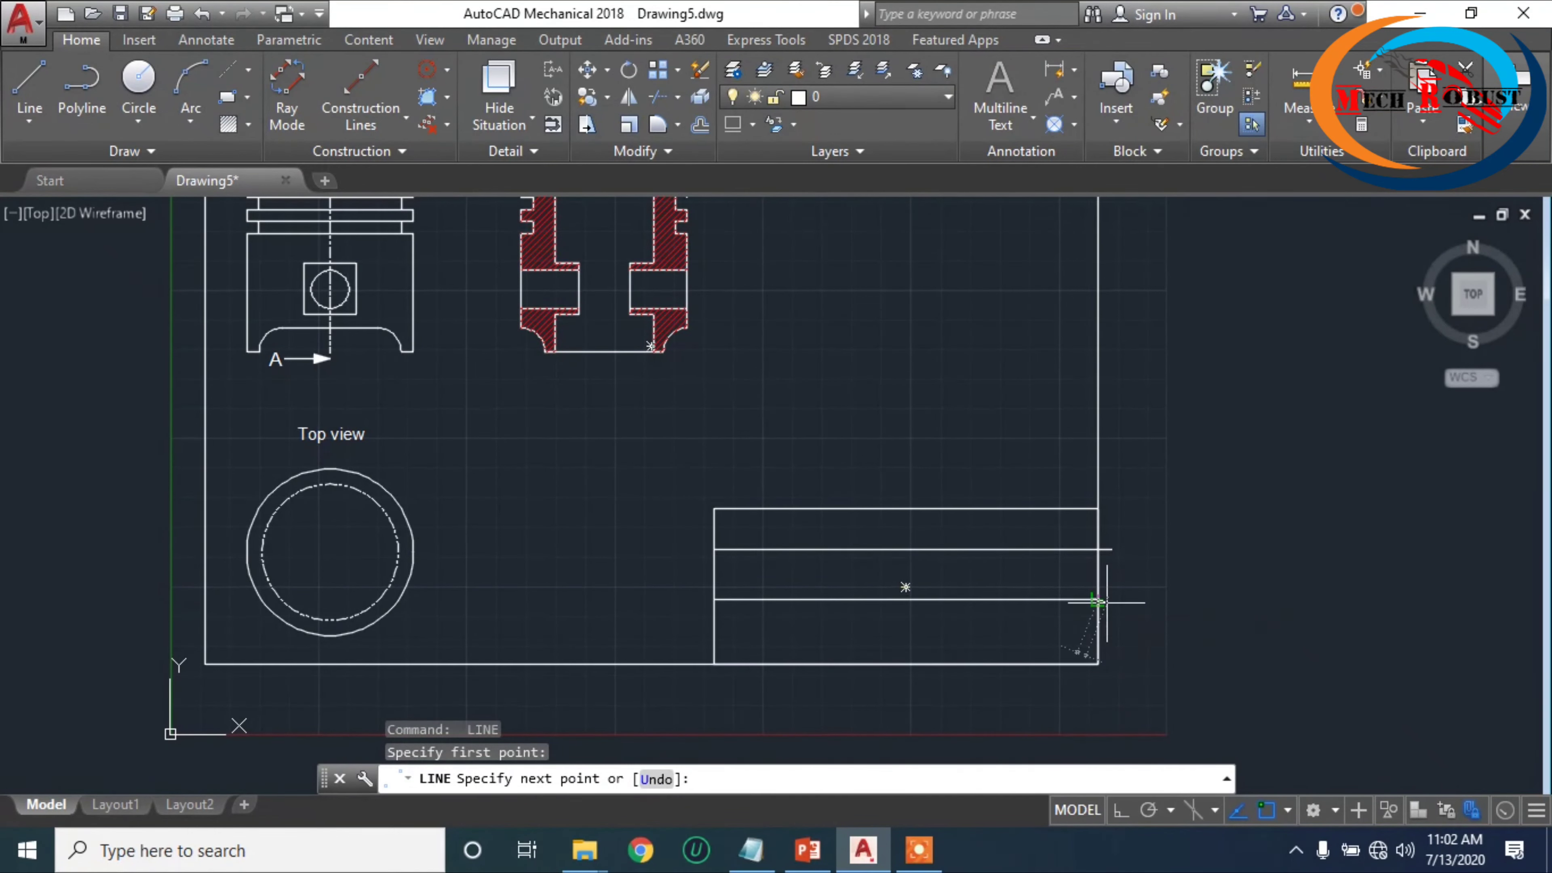
key(Escape)
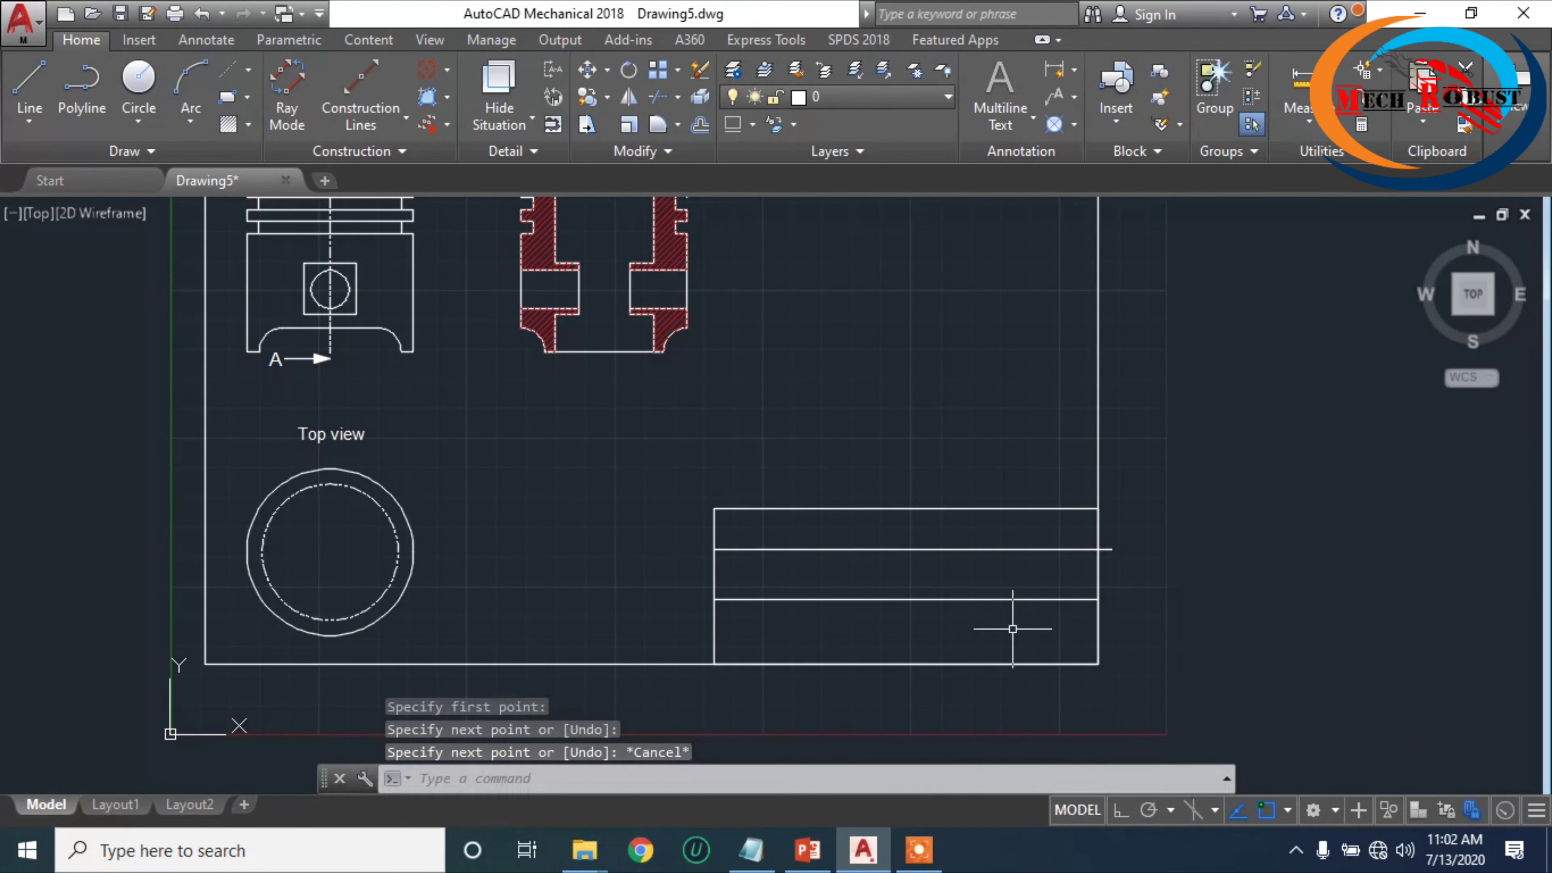
- Trim the end of the upper divider line that sticks out past the border's right edge
text(tr)
key(Return)
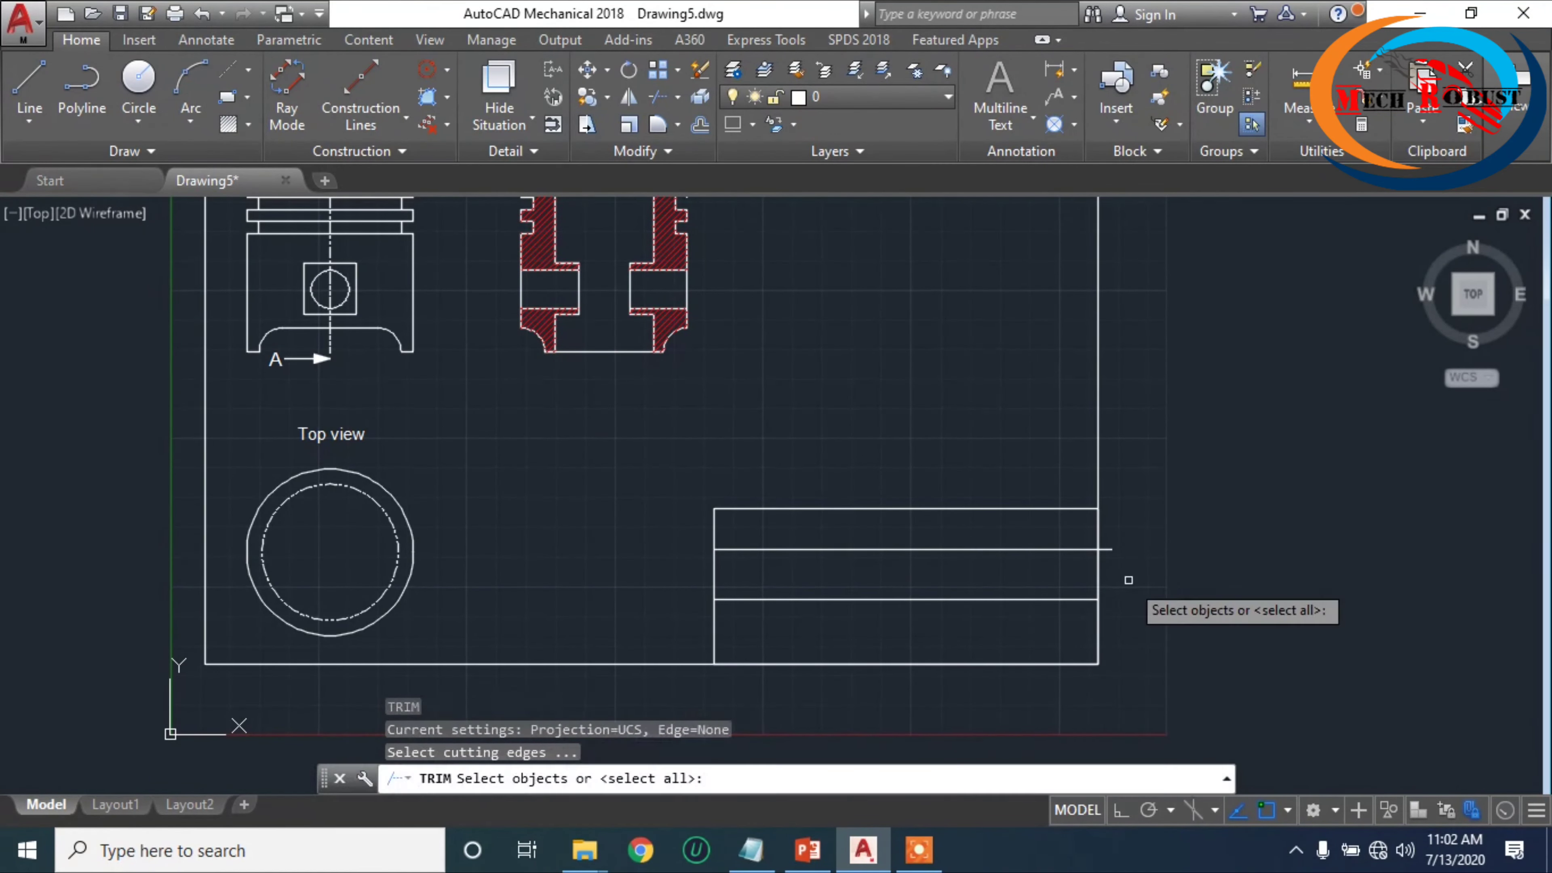
key(Return)
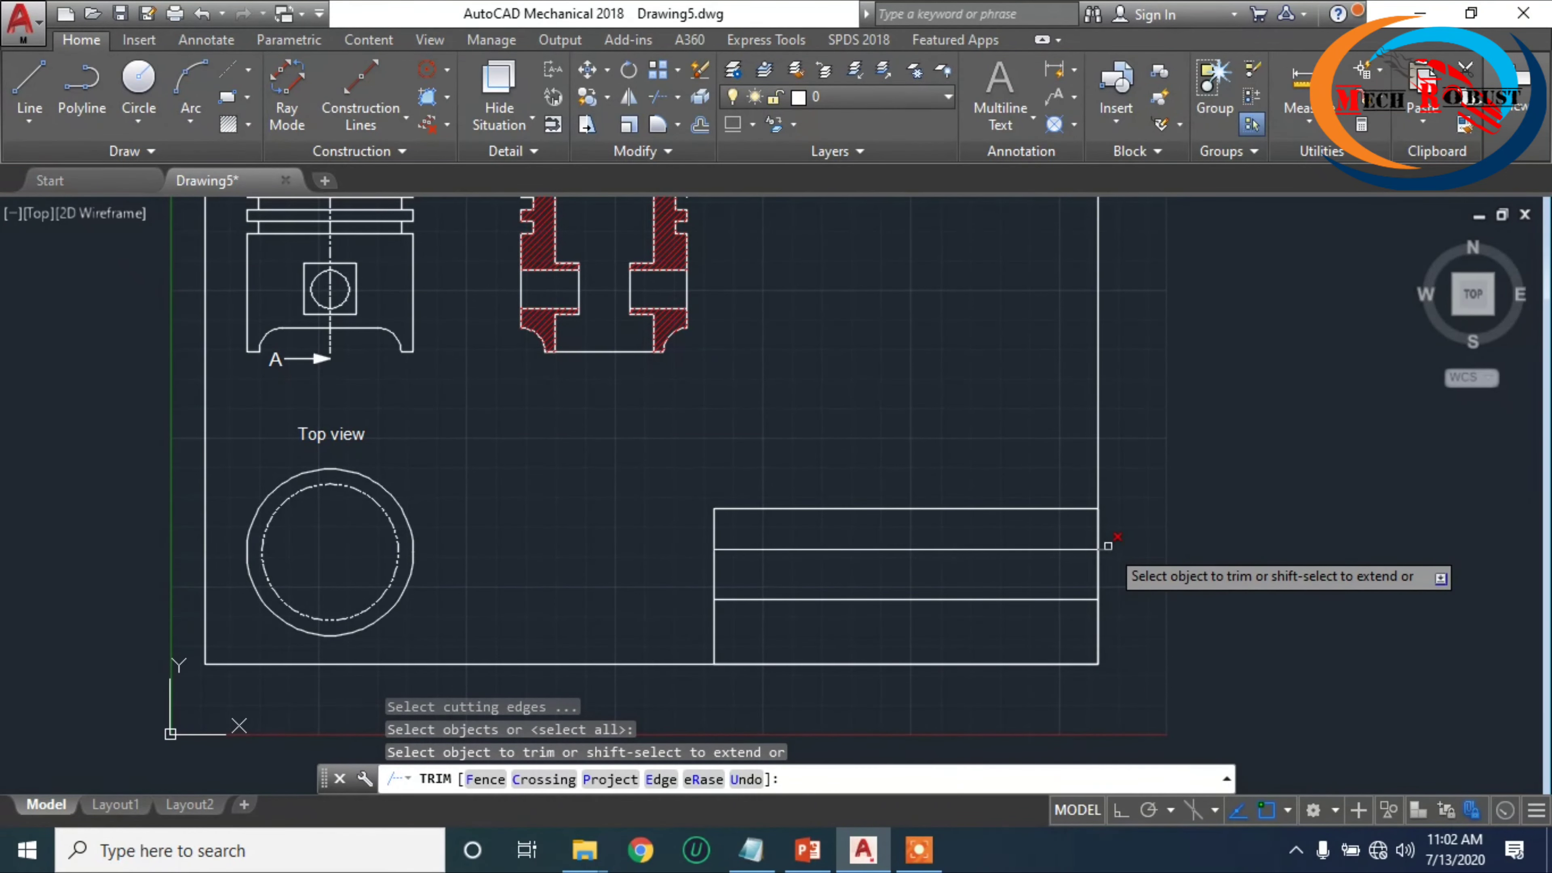
key(Escape)
- Create a multiline text box in the title block's bottom row and enter "MECH ROBUST"
scroll(787, 605, up, 2)
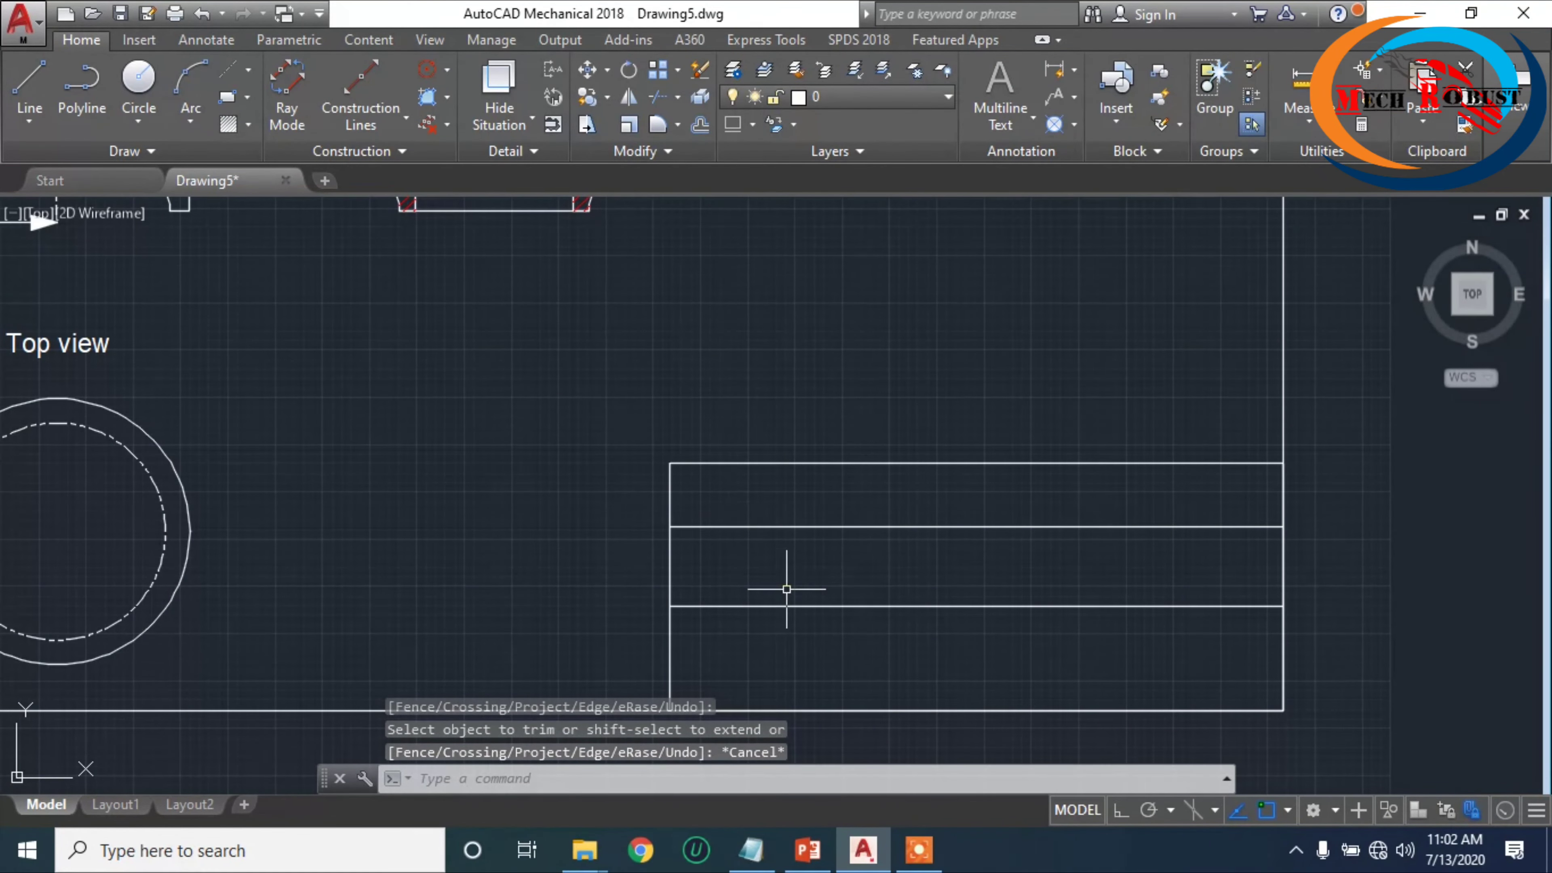
text(t)
key(Return)
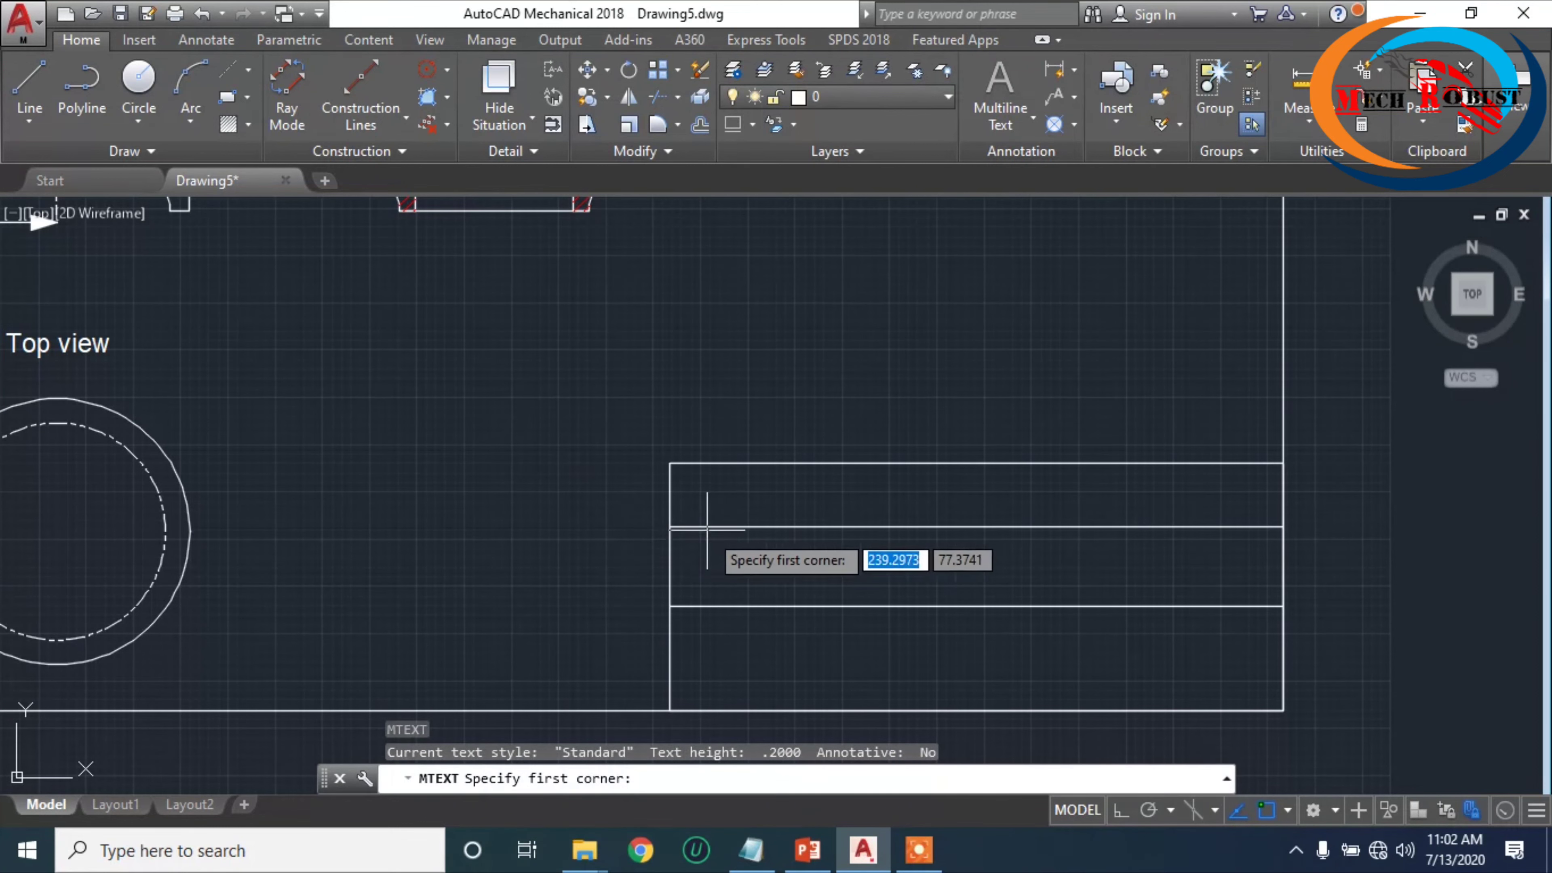
click(715, 627)
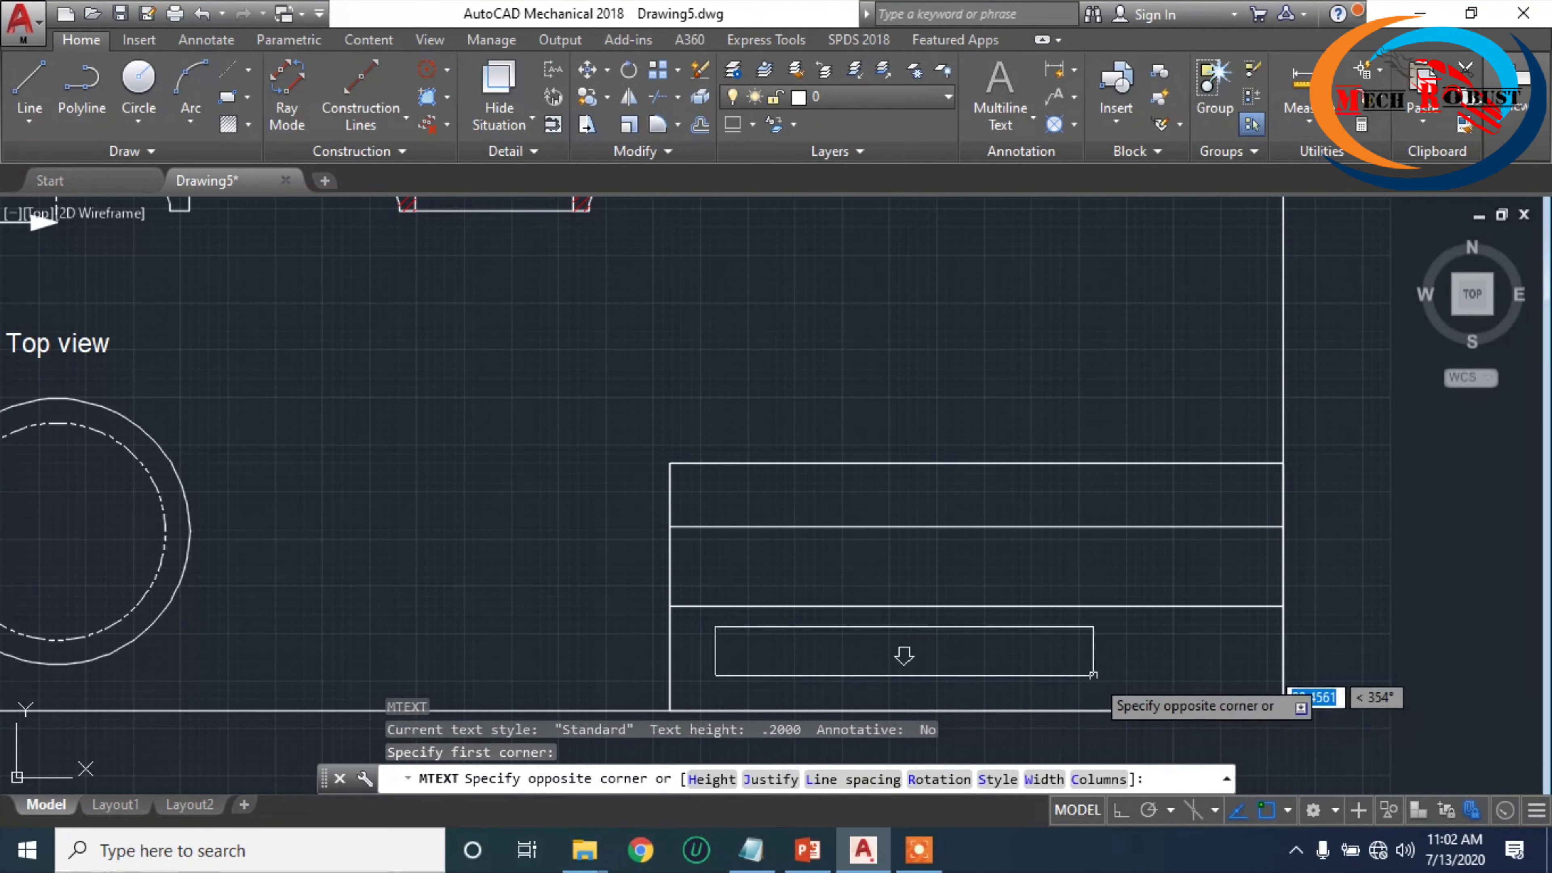
click(1206, 684)
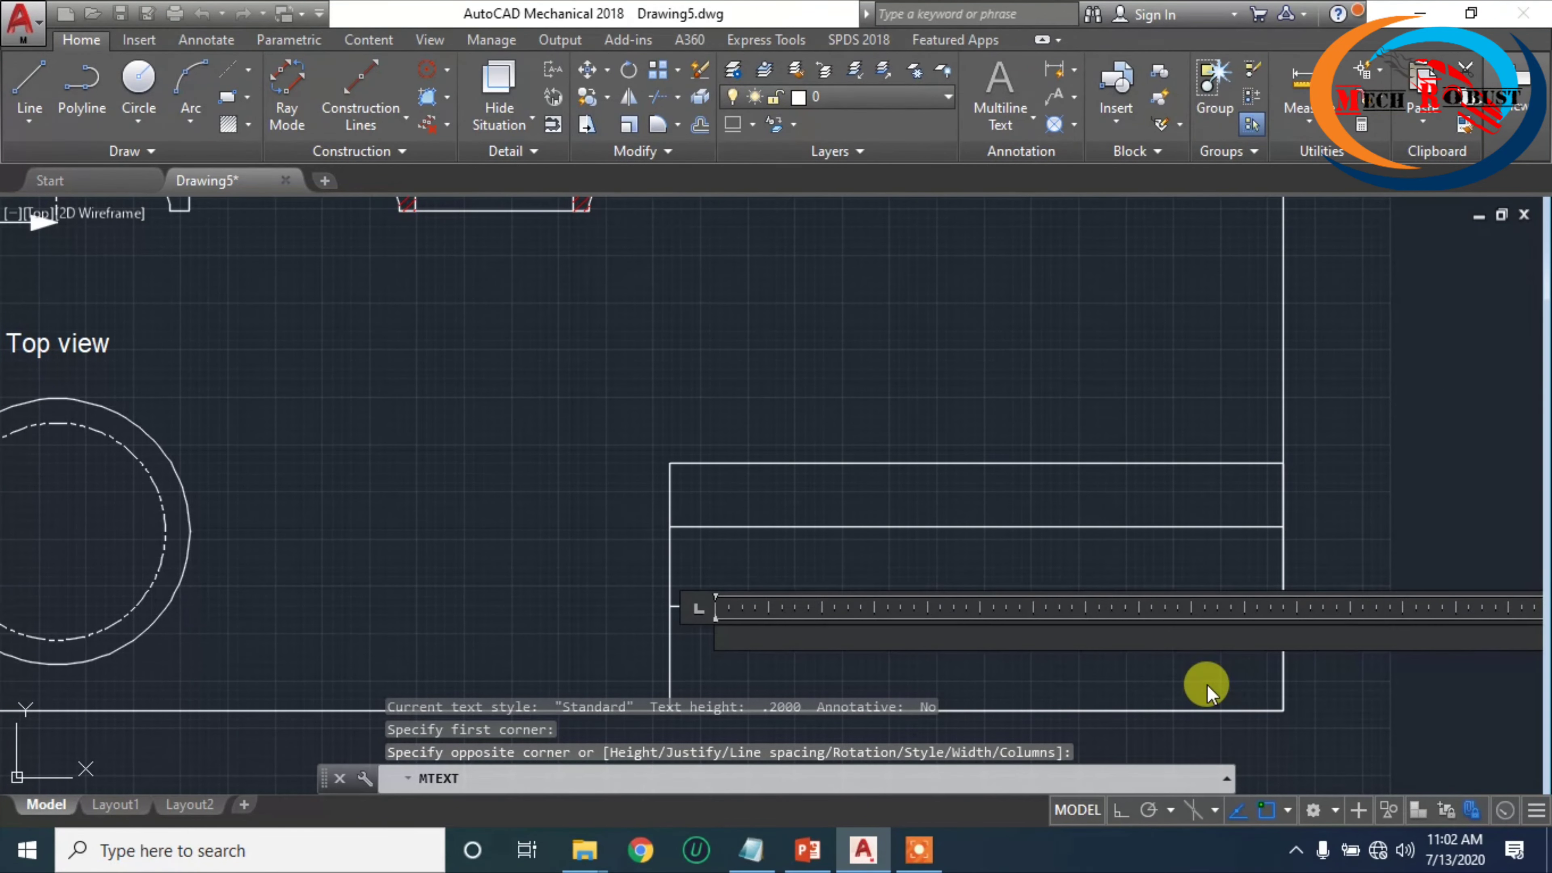
text(MEC)
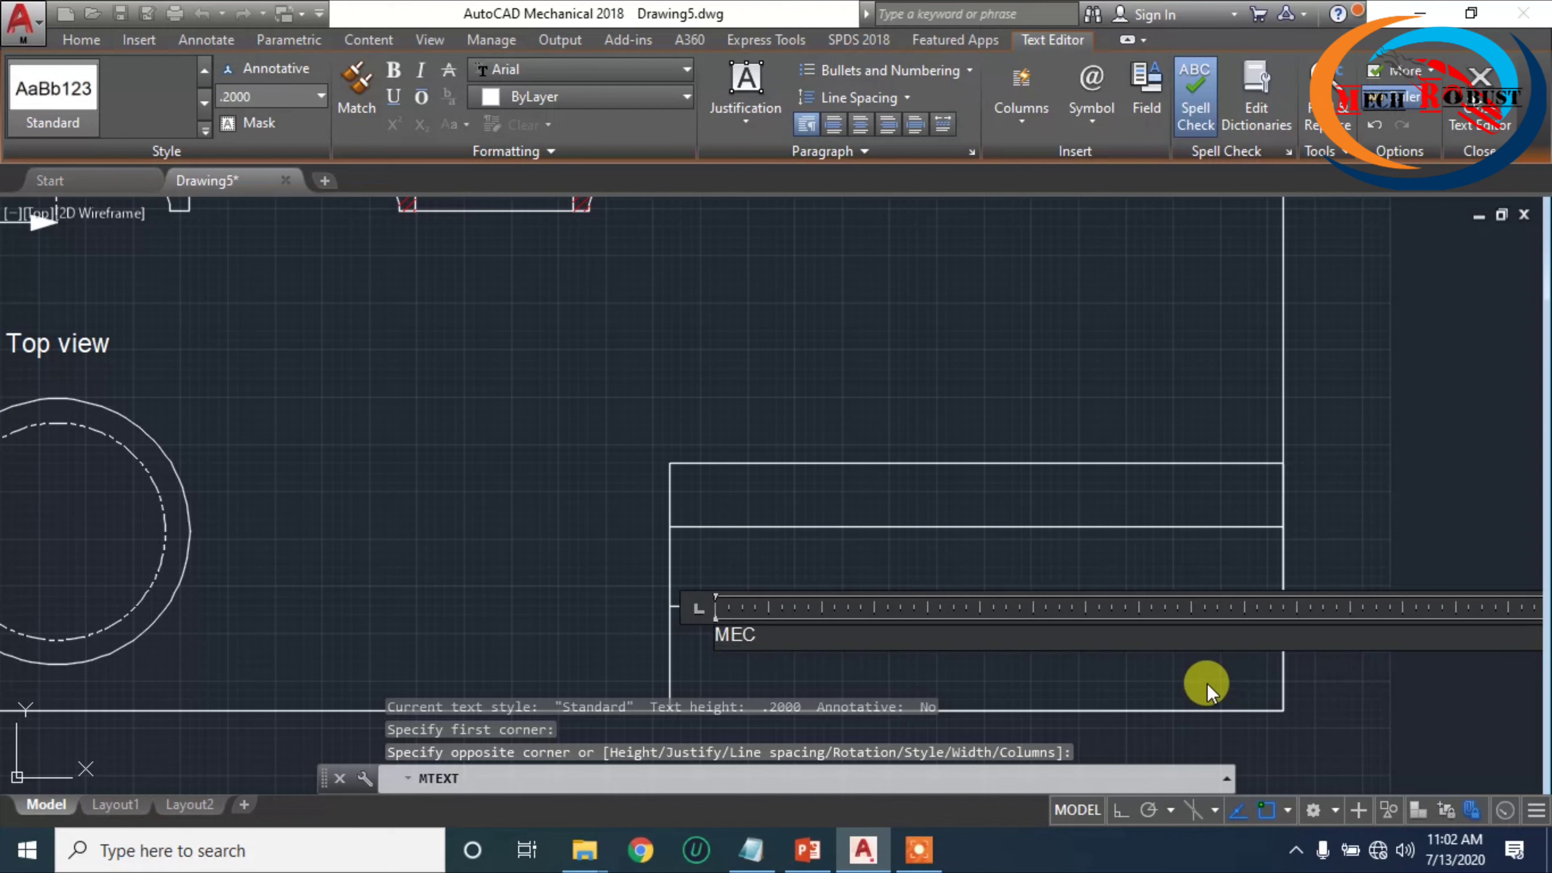
text(H R)
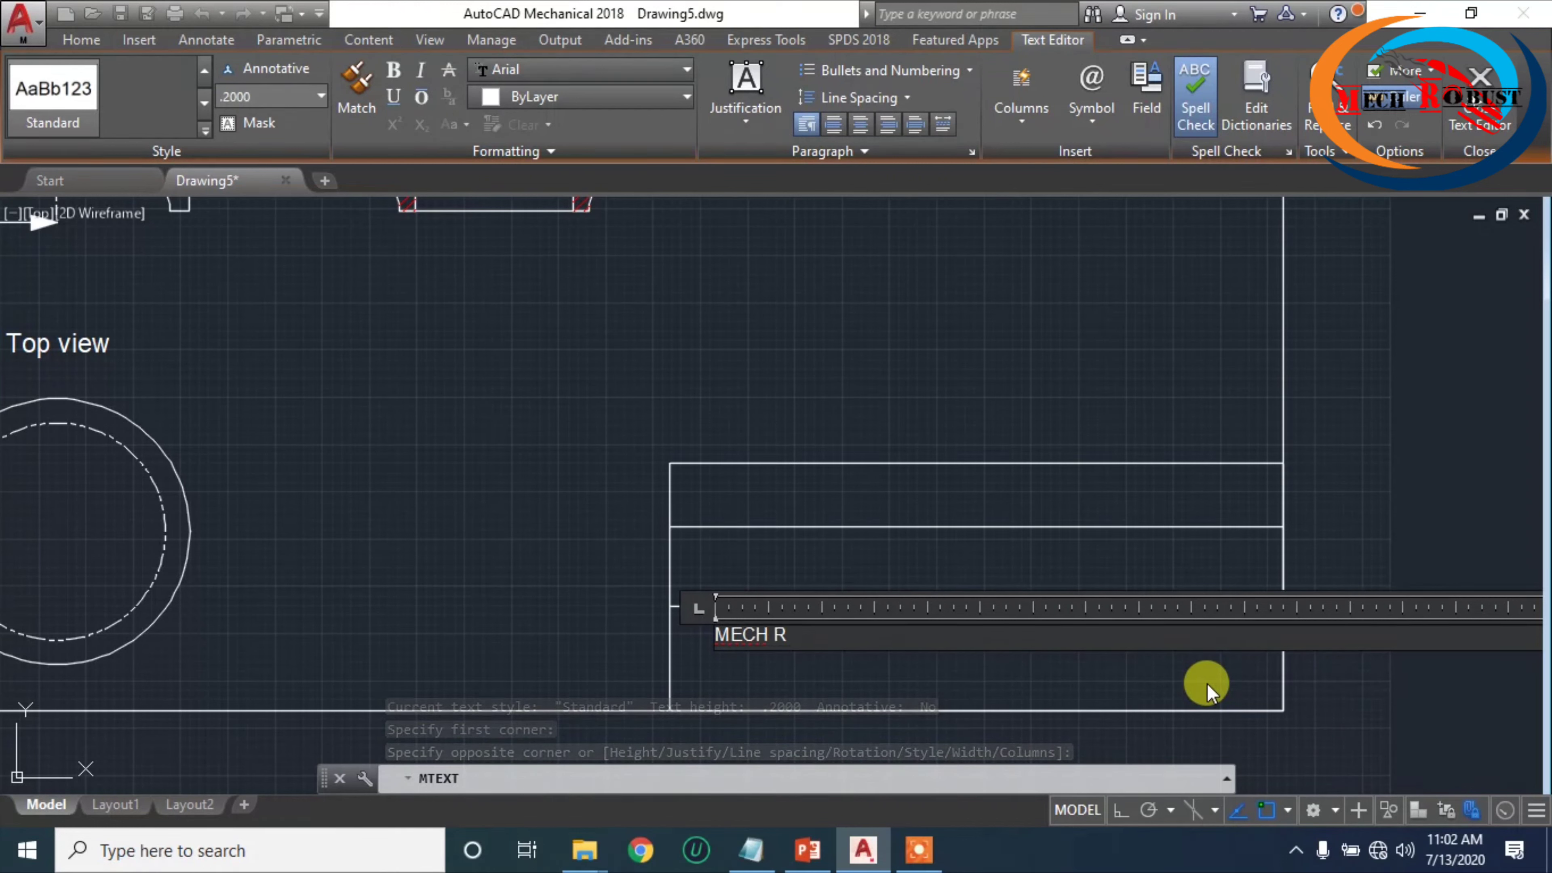
text(ON)
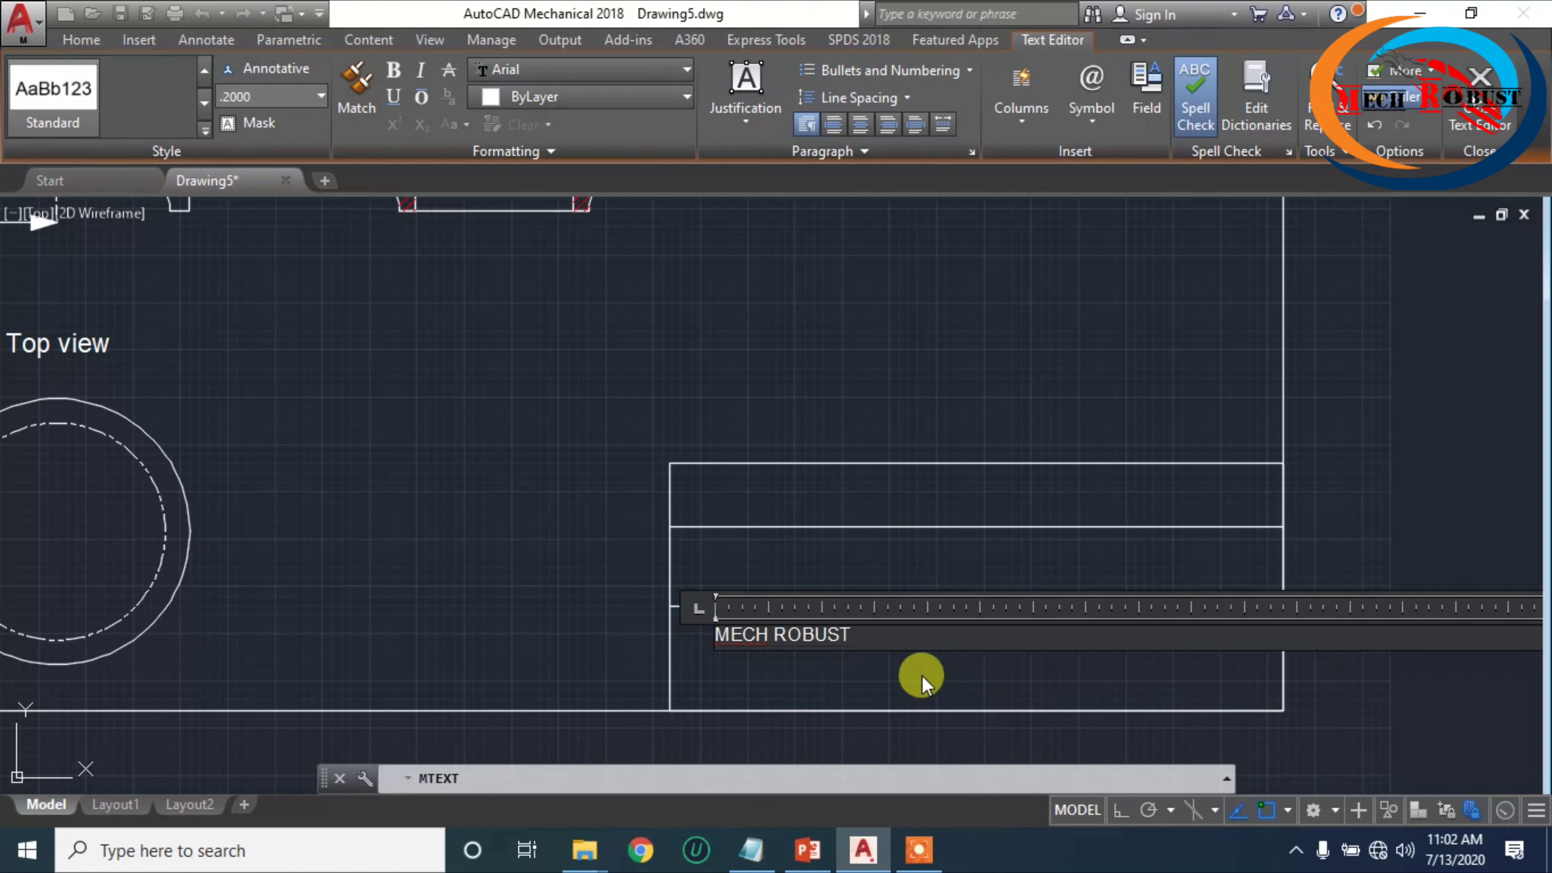
- Set the text height of "MECH ROBUST" to 5 and finish editing the text
drag(850, 635, 689, 637)
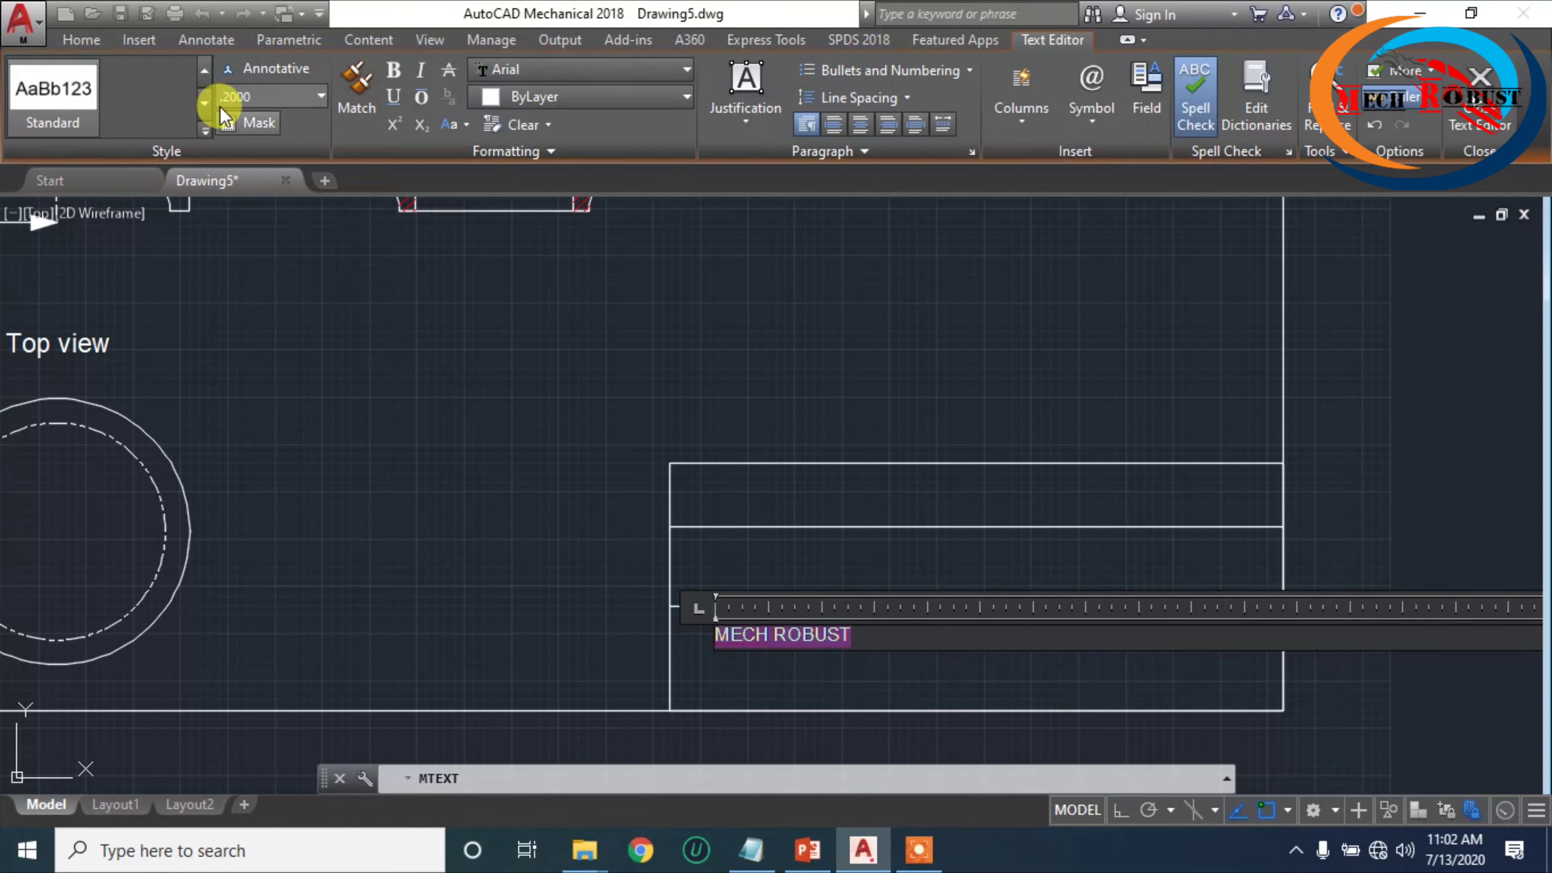
click(251, 96)
text(5)
key(Return)
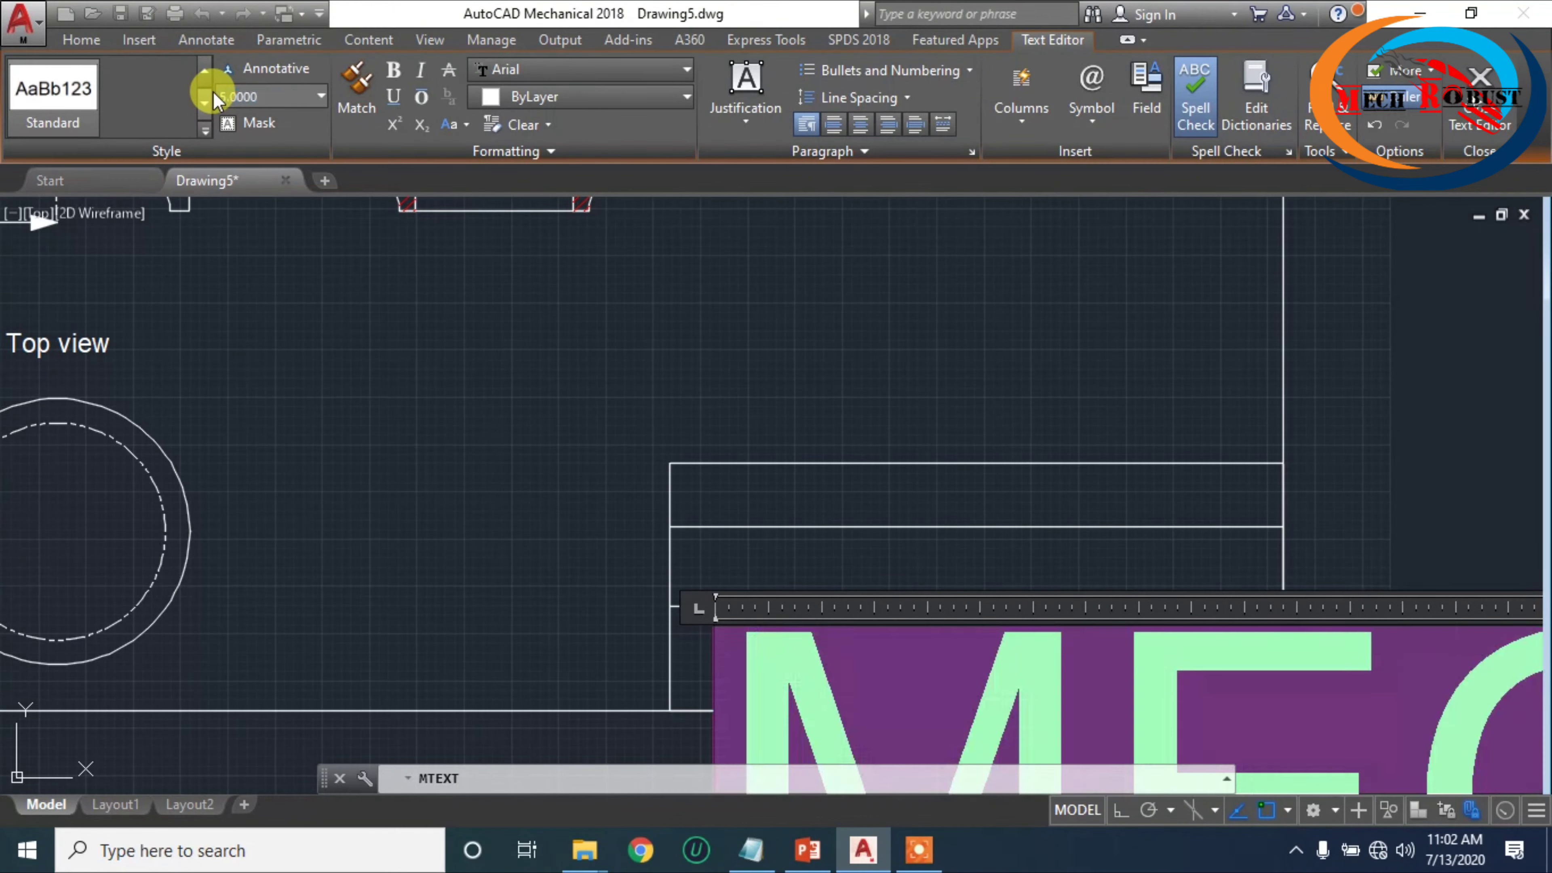
click(910, 387)
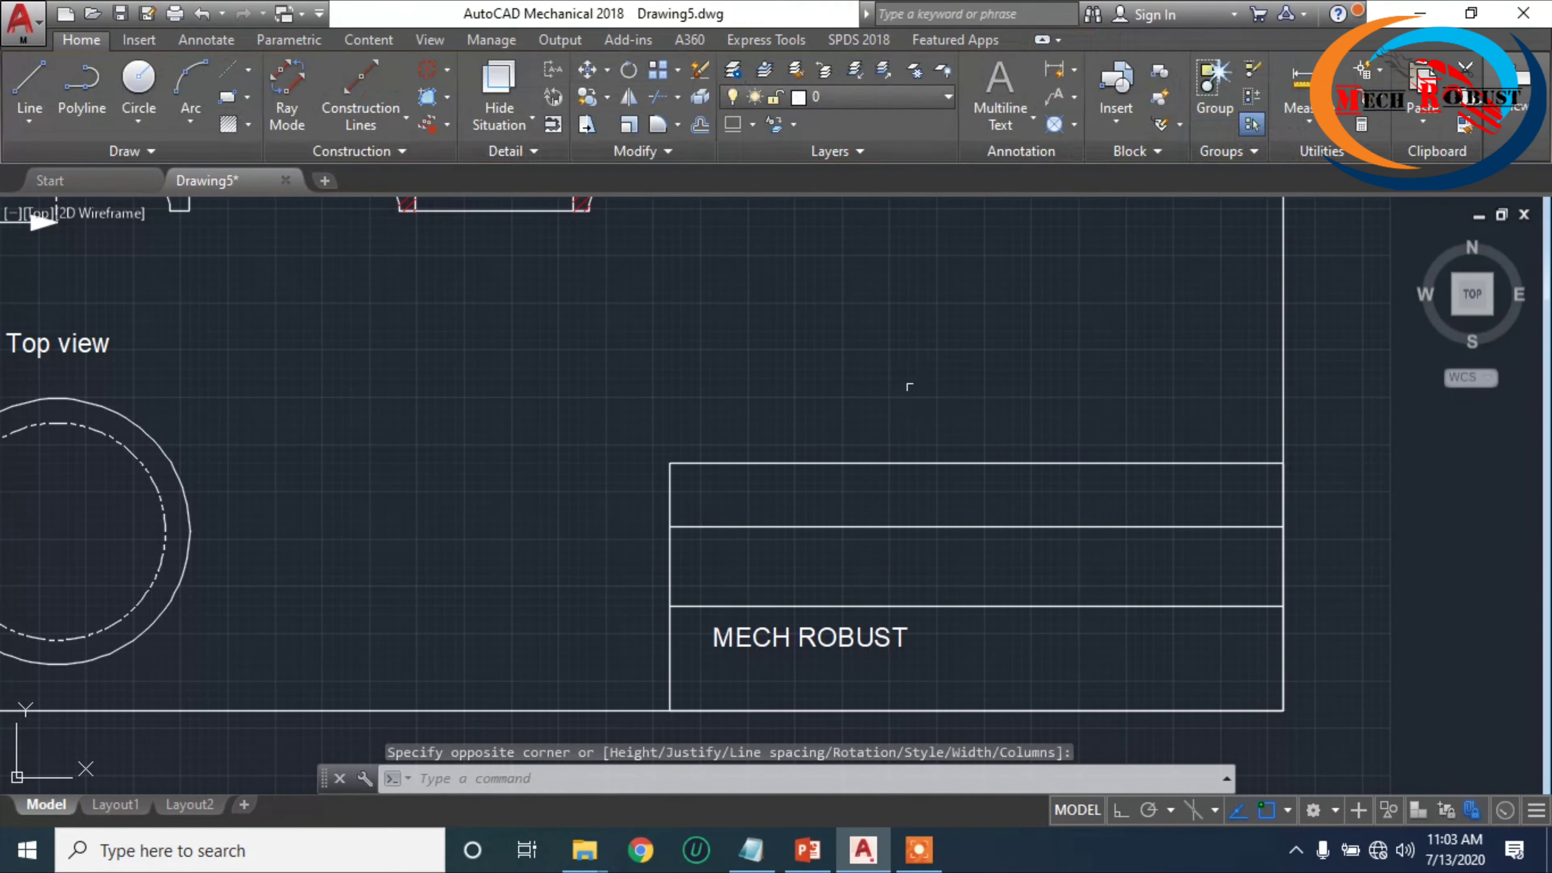
- Move the "MECH ROBUST" text down to the vertical middle of the title block's bottom row
click(715, 637)
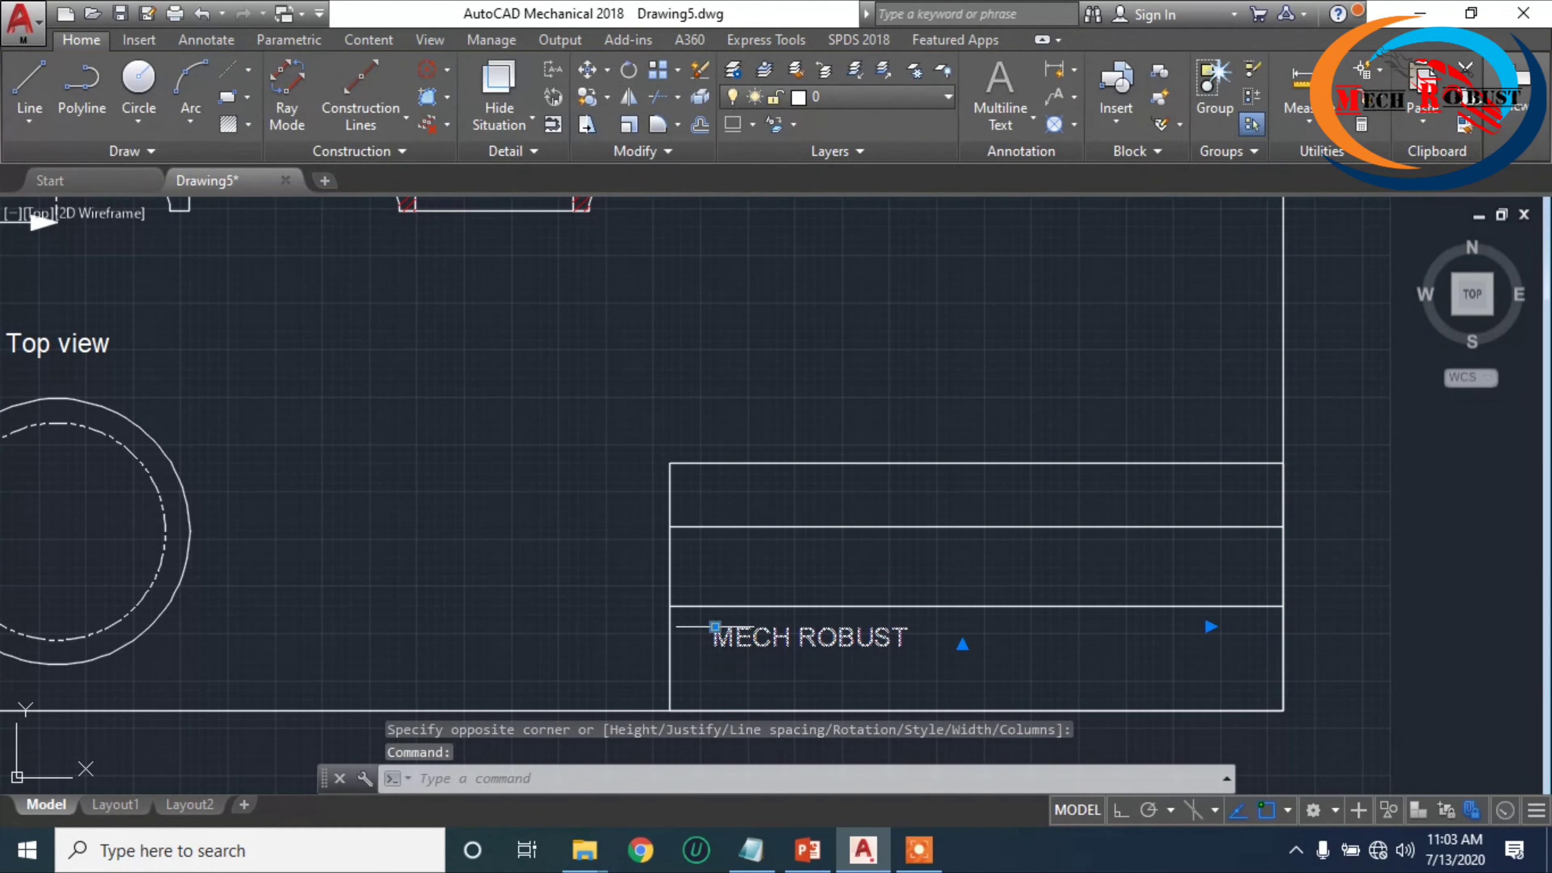
text(m)
key(Return)
click(715, 626)
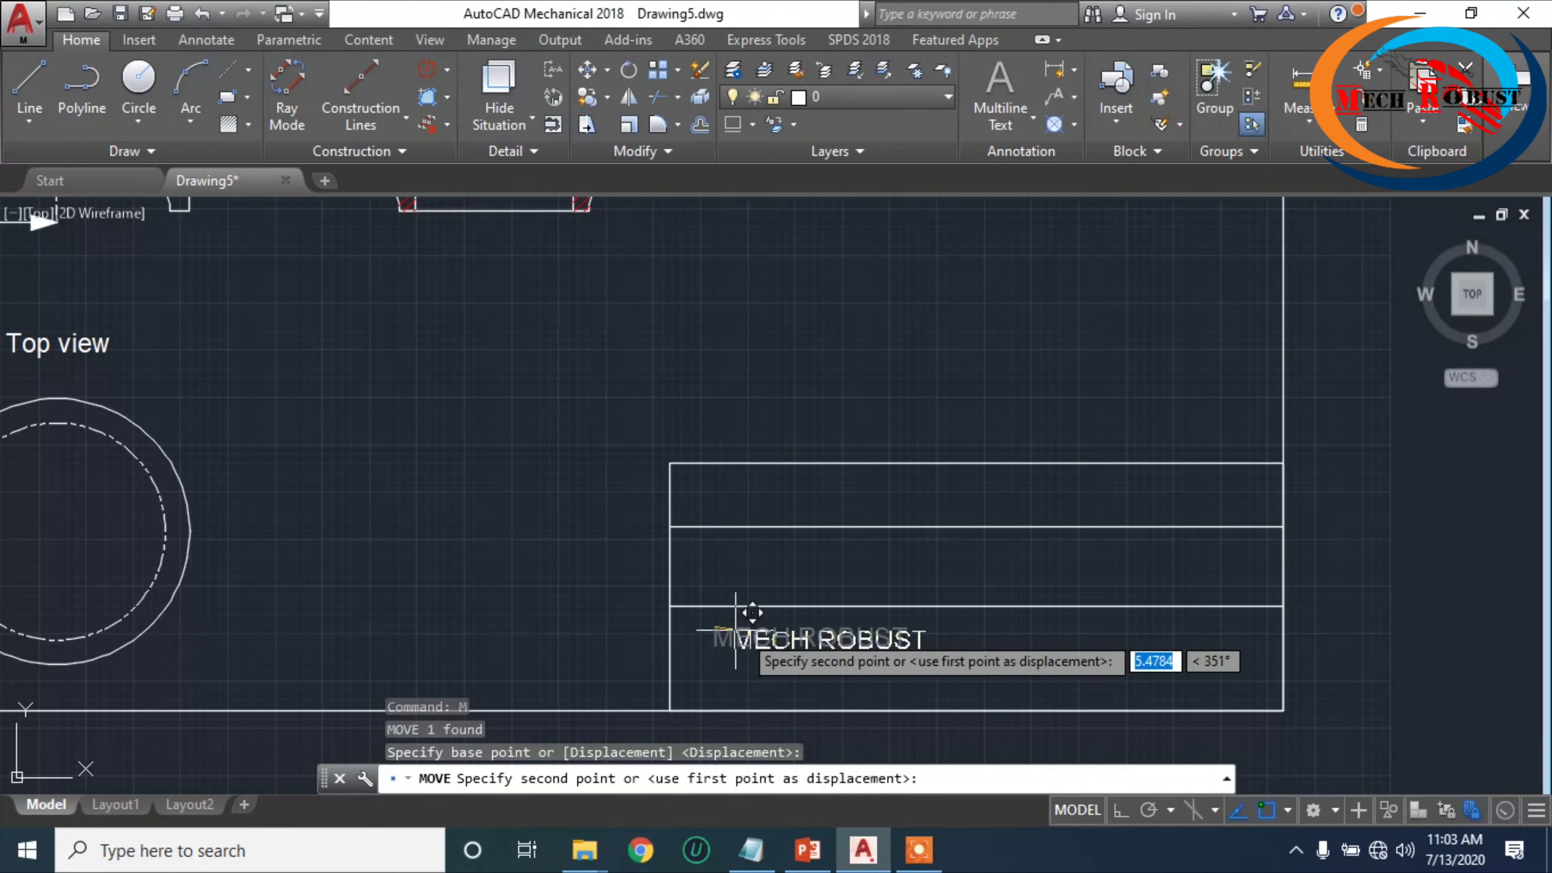
click(886, 649)
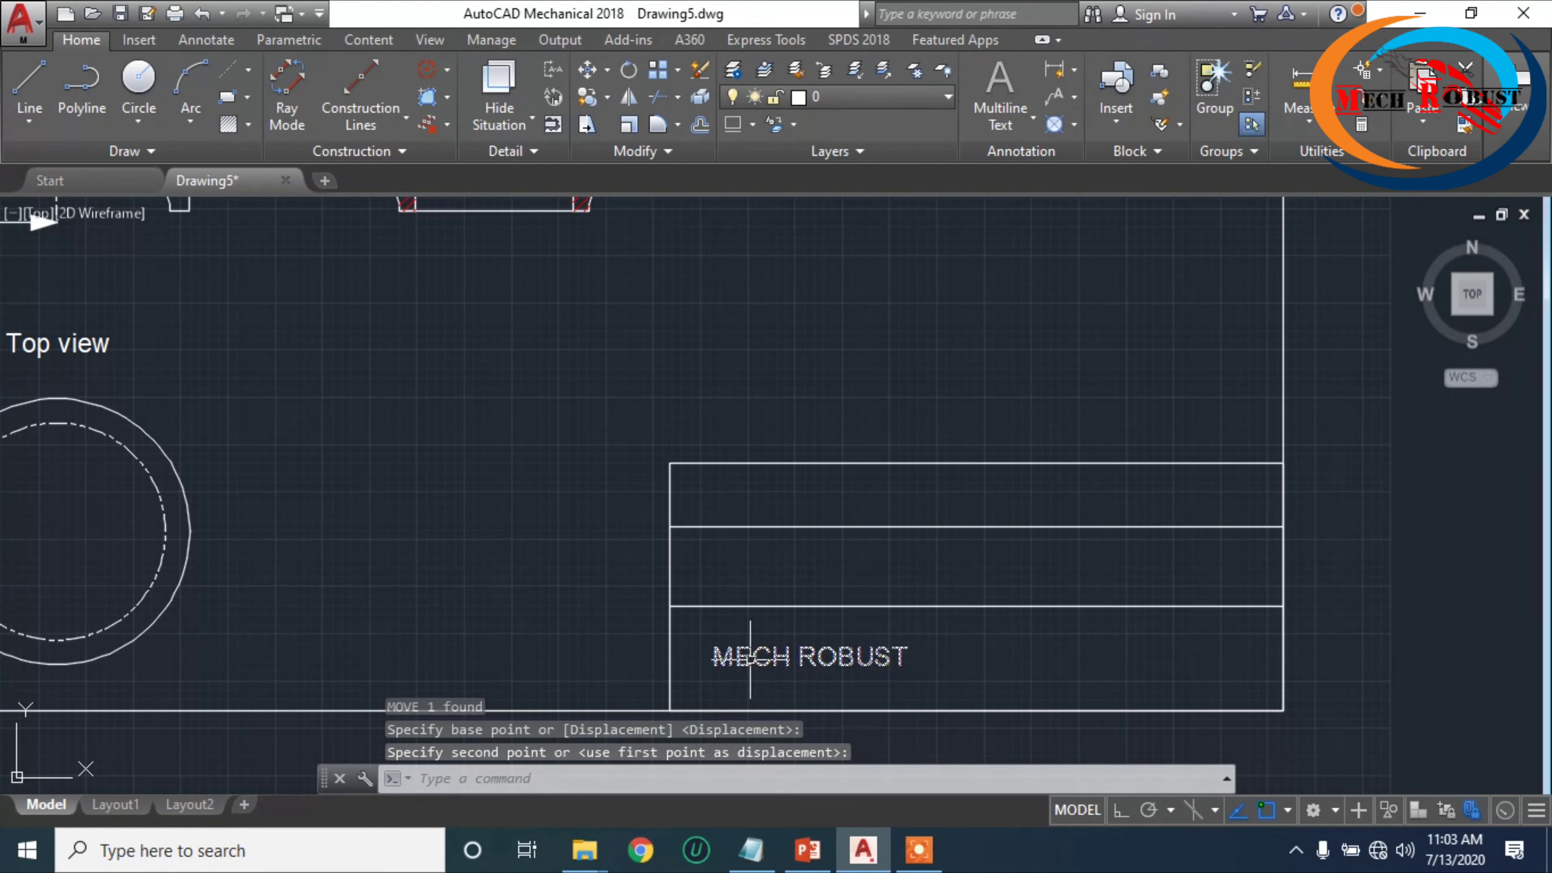
click(785, 663)
text(m)
key(Return)
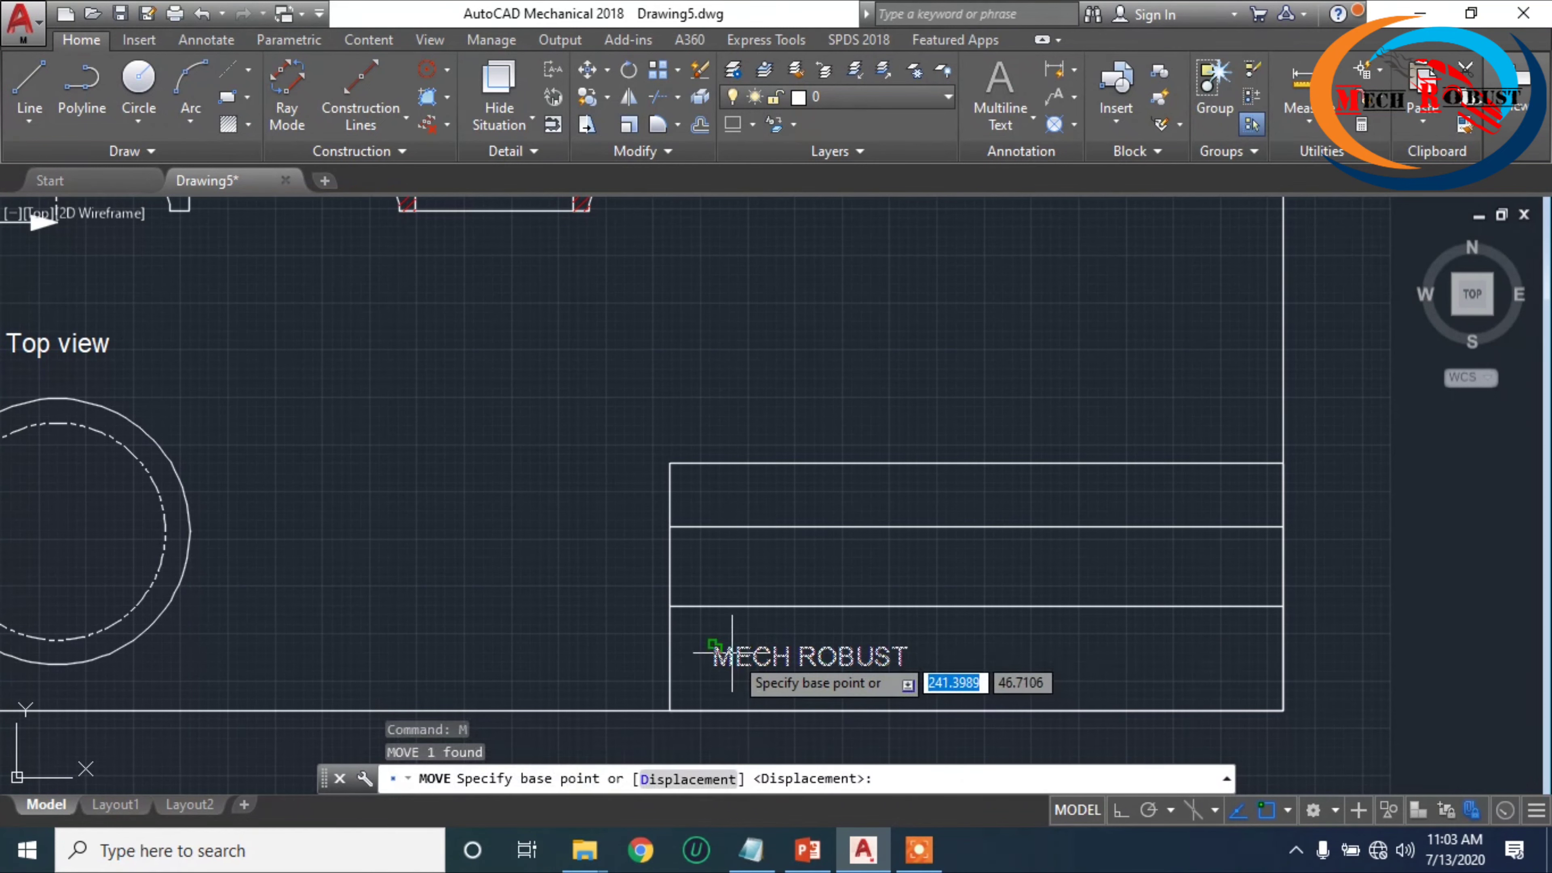
click(714, 648)
click(715, 647)
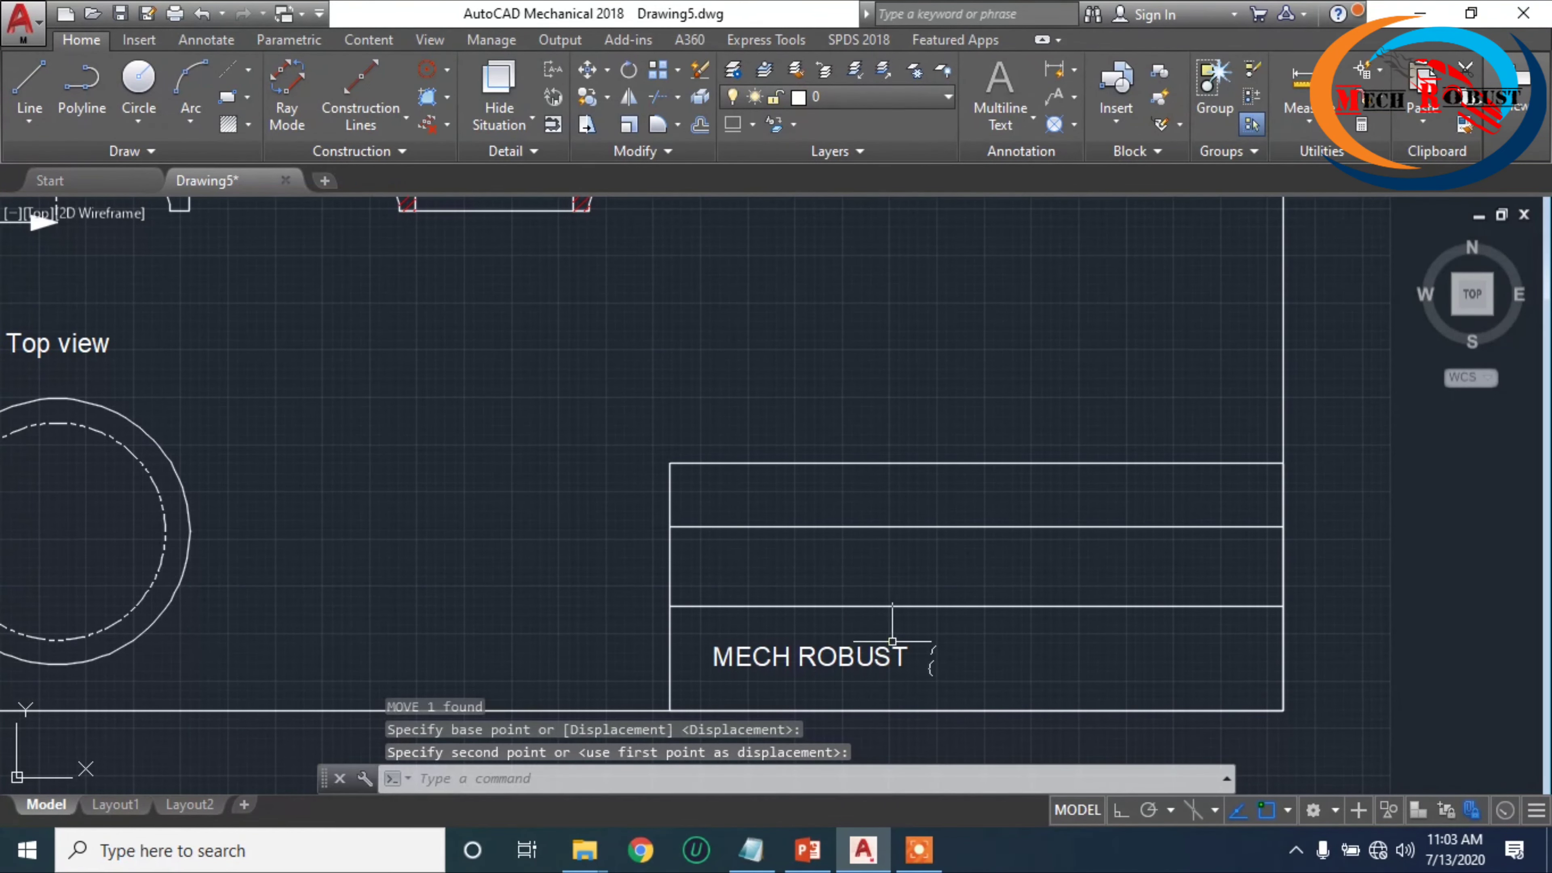
- Narrow the "MECH ROBUST" text frame to about the text's width and shift the text rightward along the title block's bottom row
click(851, 654)
drag(1209, 635, 1071, 618)
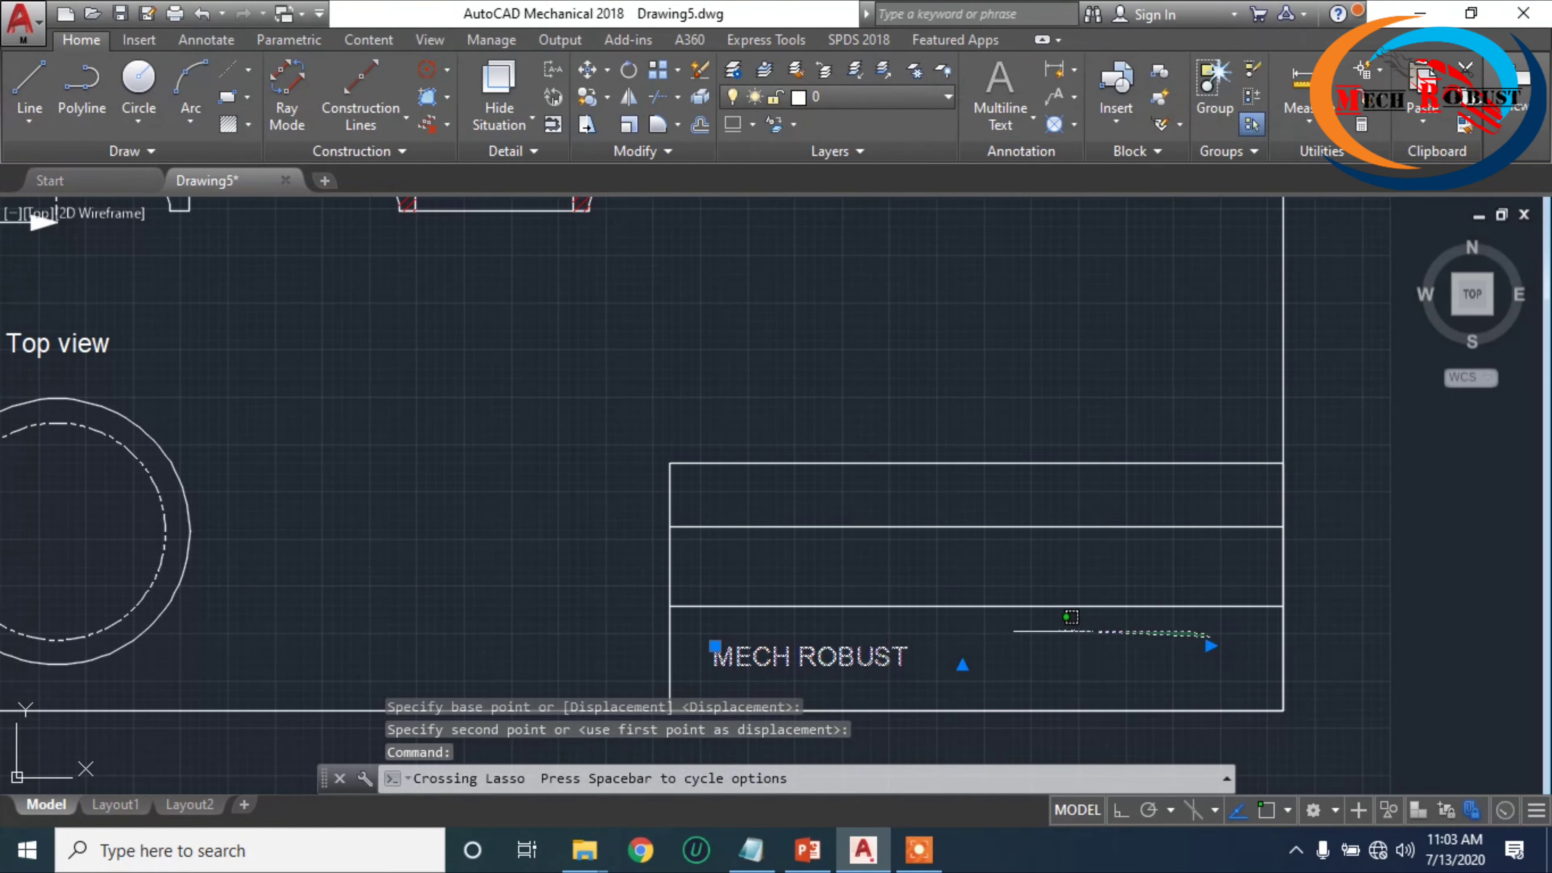
click(1210, 646)
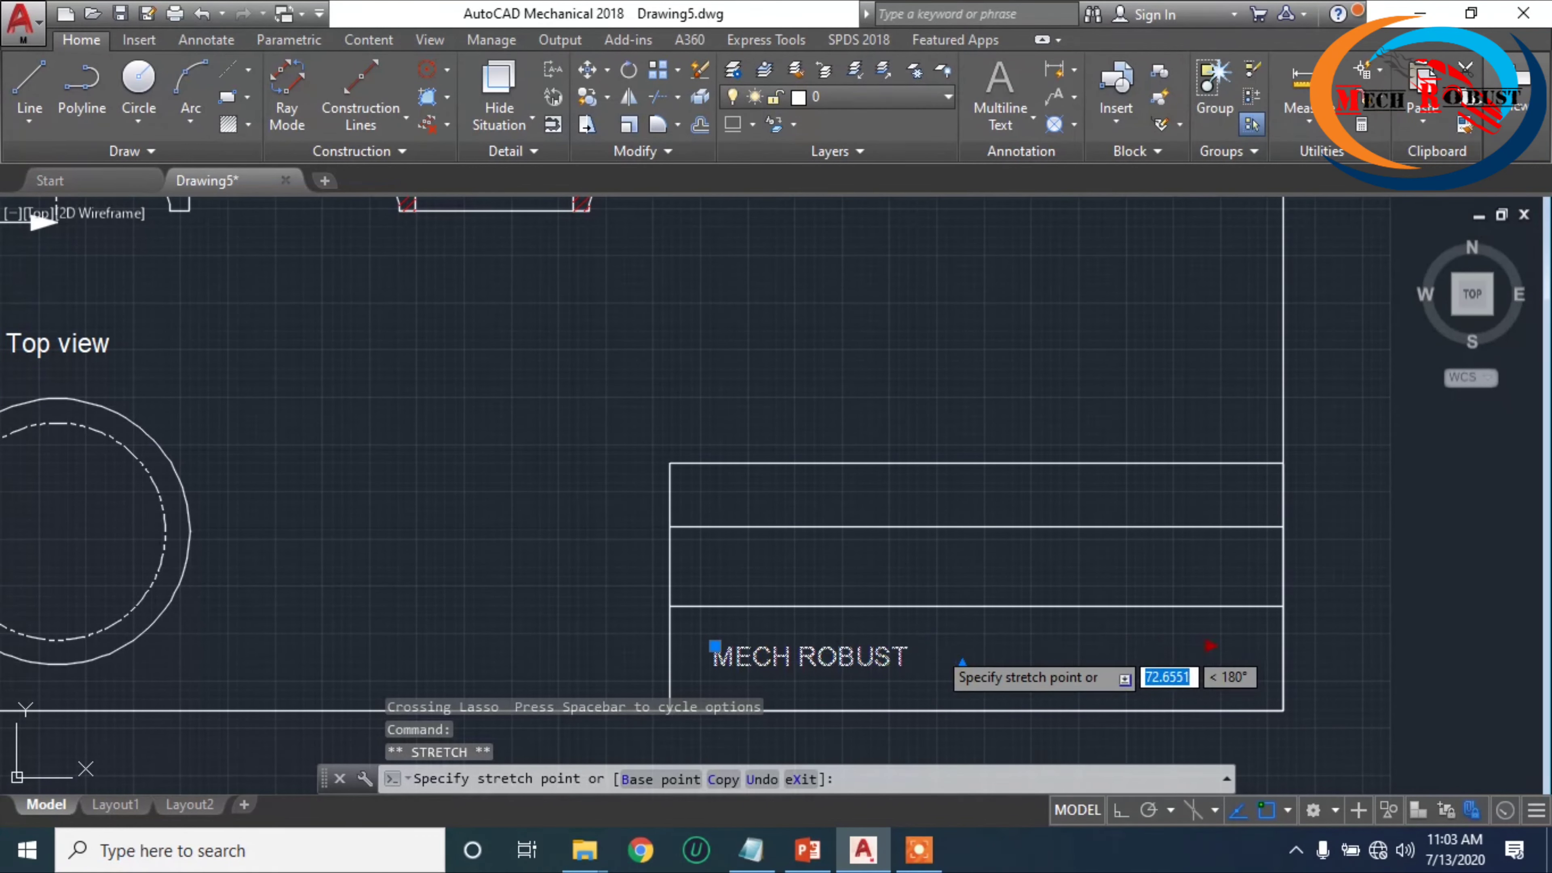
click(898, 676)
click(715, 646)
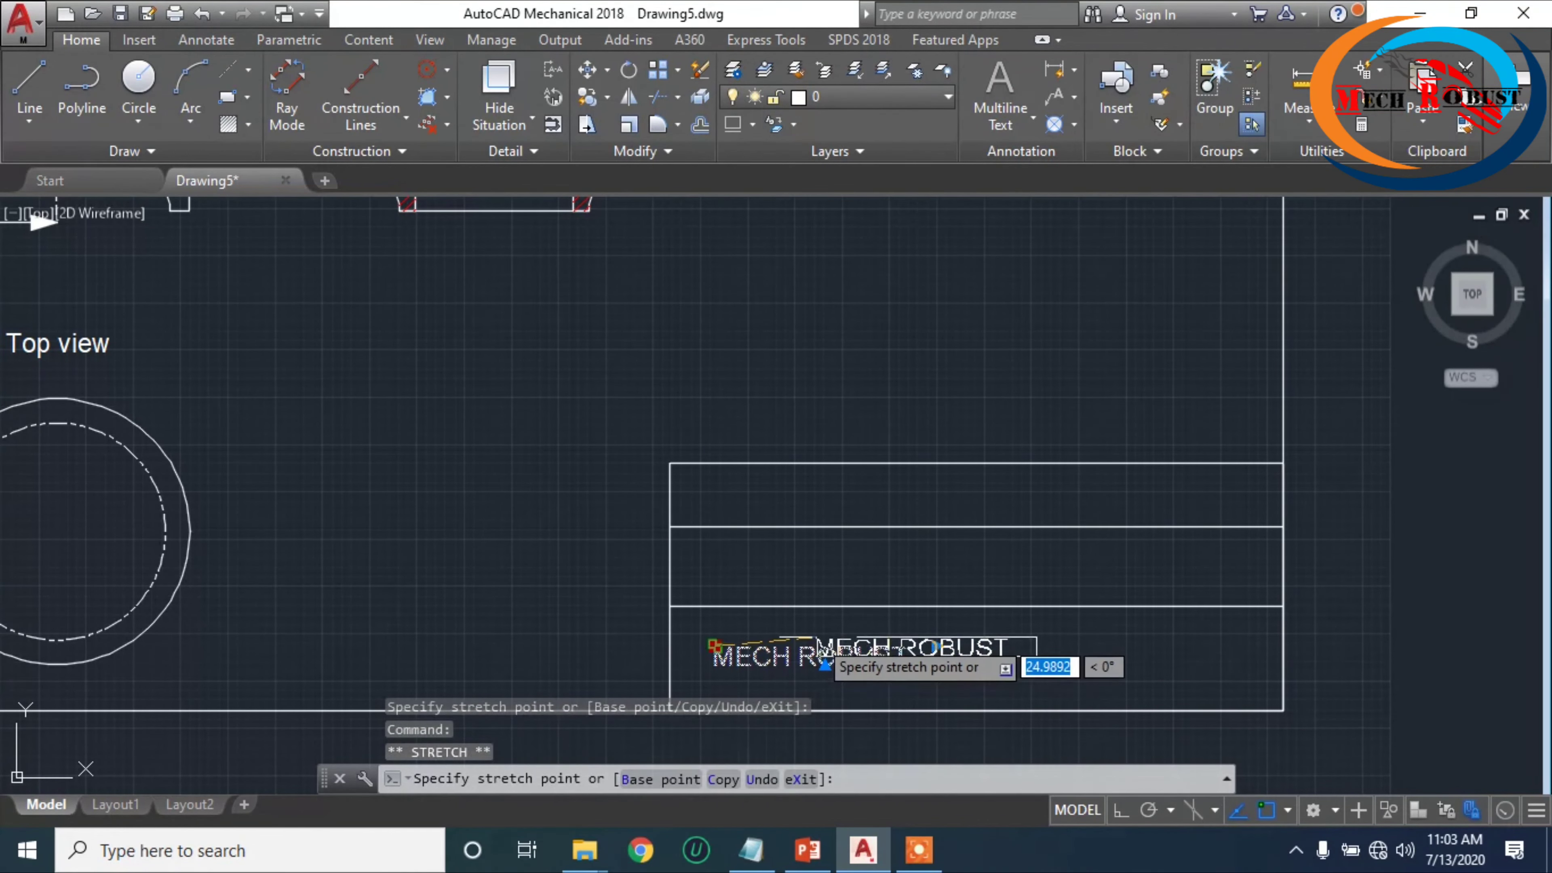
click(846, 645)
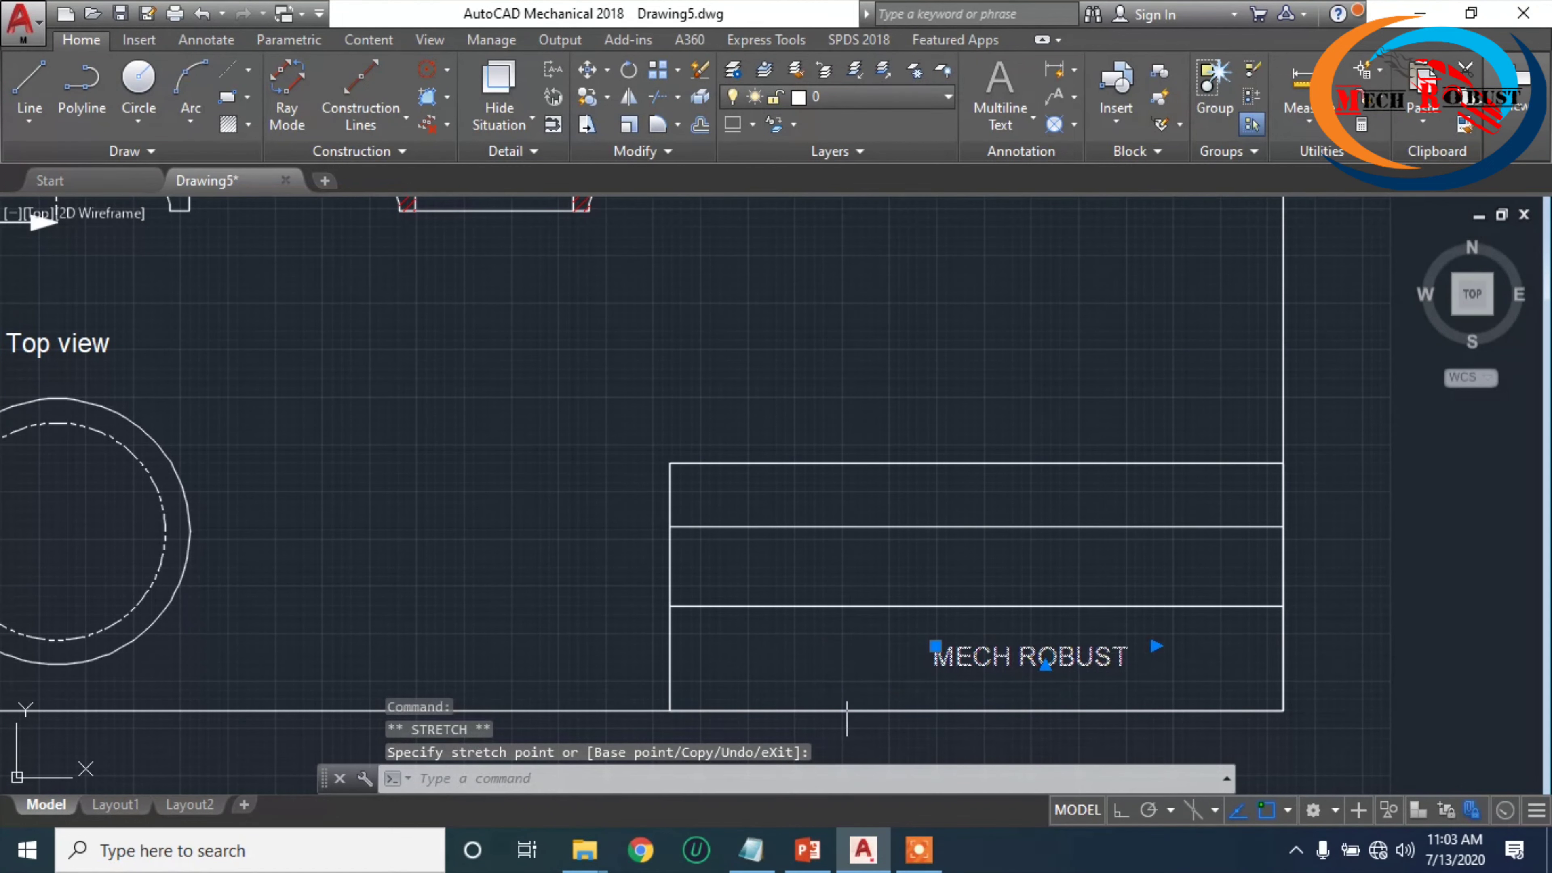
key(Escape)
- Assign the "MECH ROBUST" text in the title block to layer AM_4 and clear the selection
click(1007, 653)
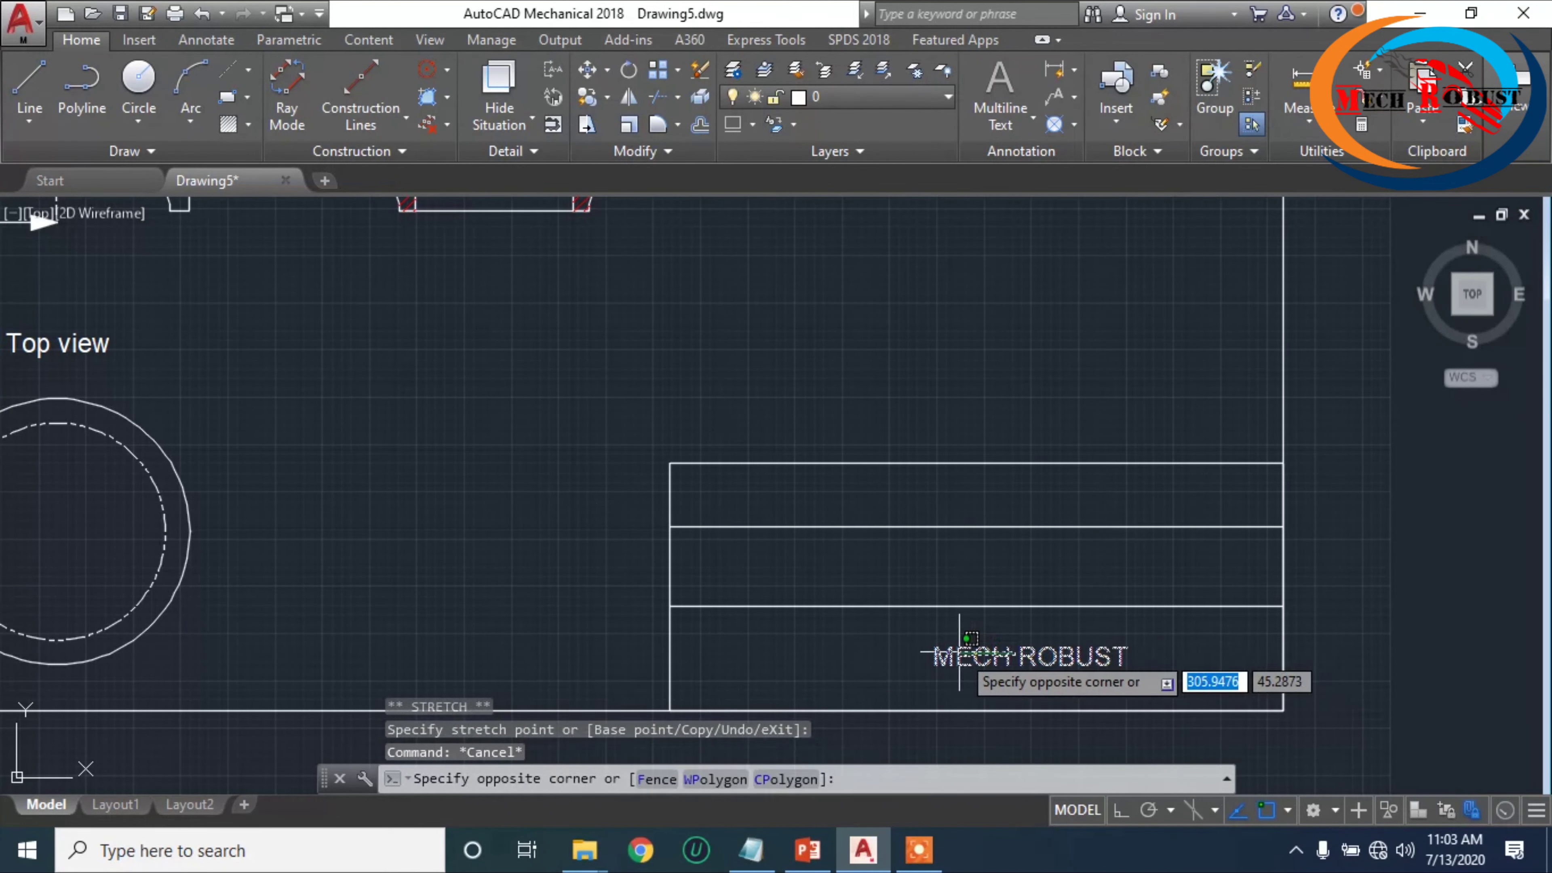
click(894, 102)
click(824, 181)
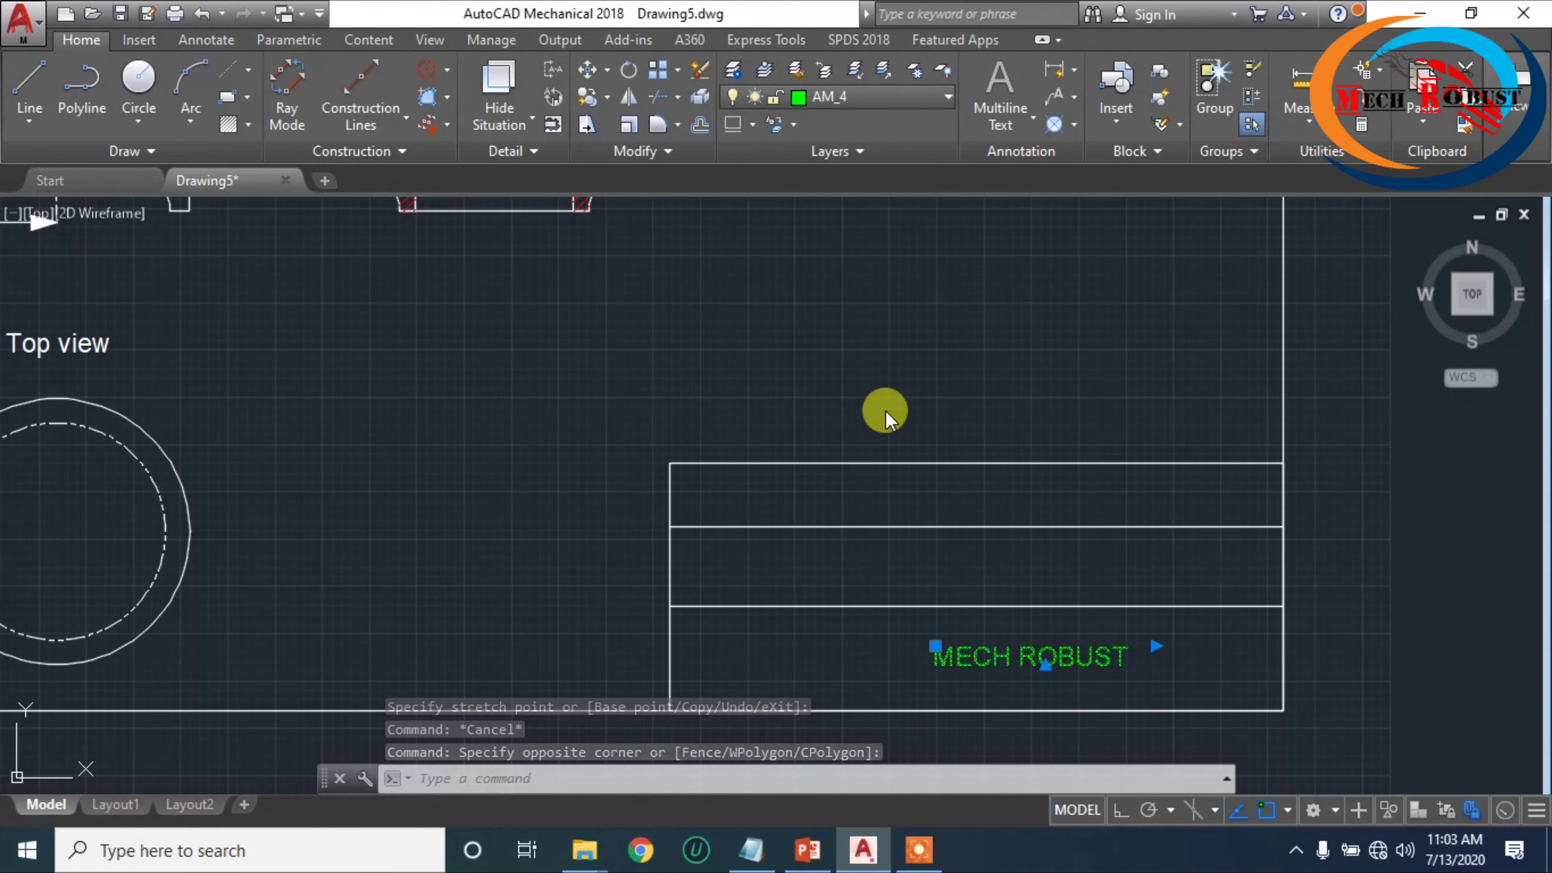
key(Escape)
scroll(886, 520, down, 5)
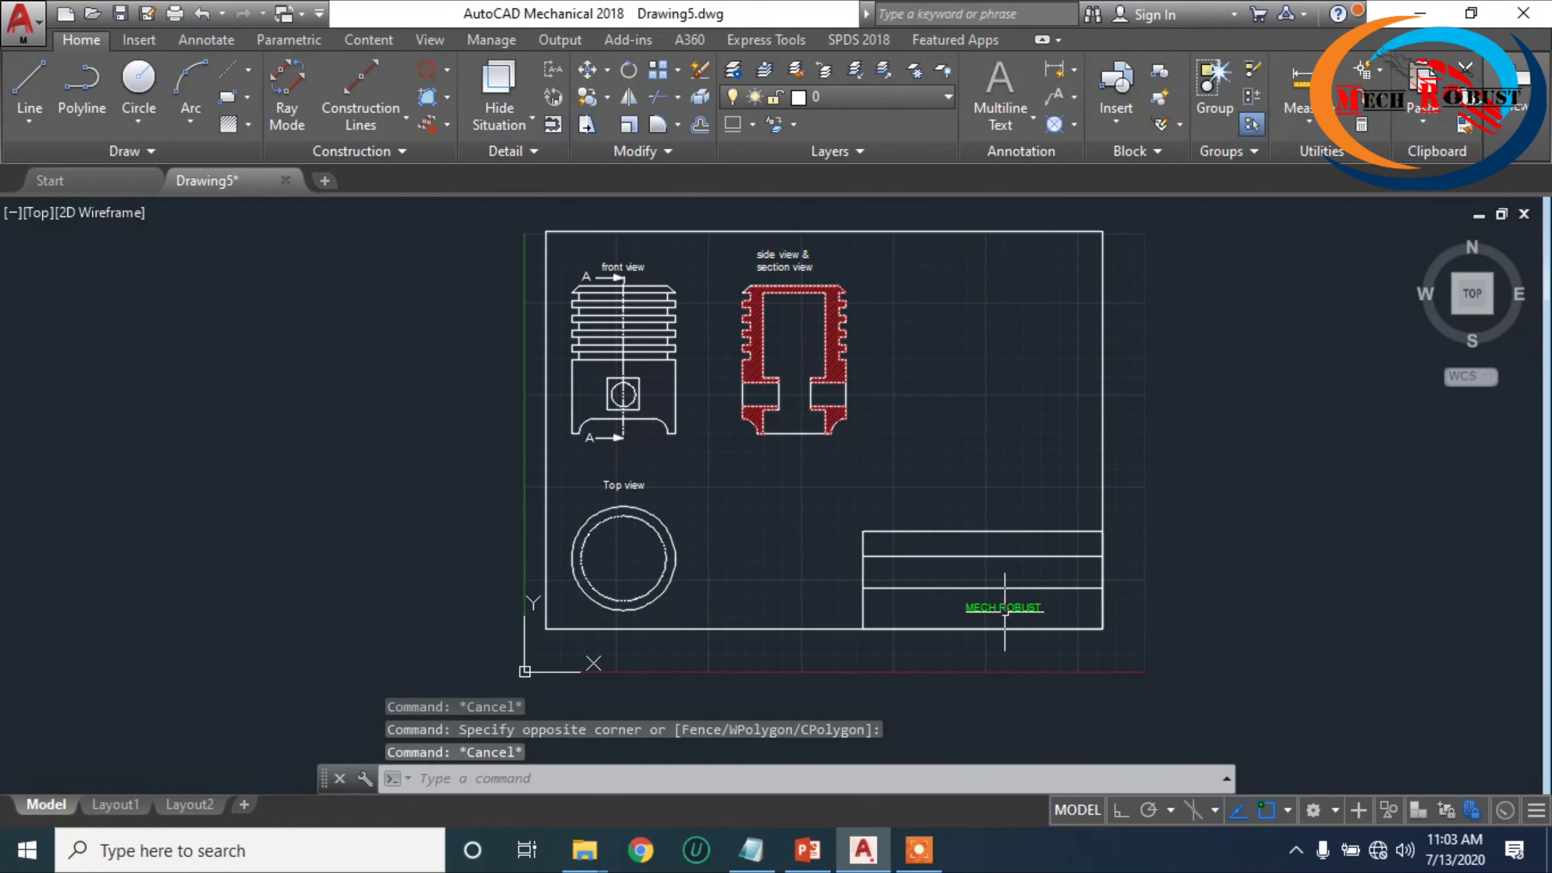
middle_drag(990, 554, 993, 563)
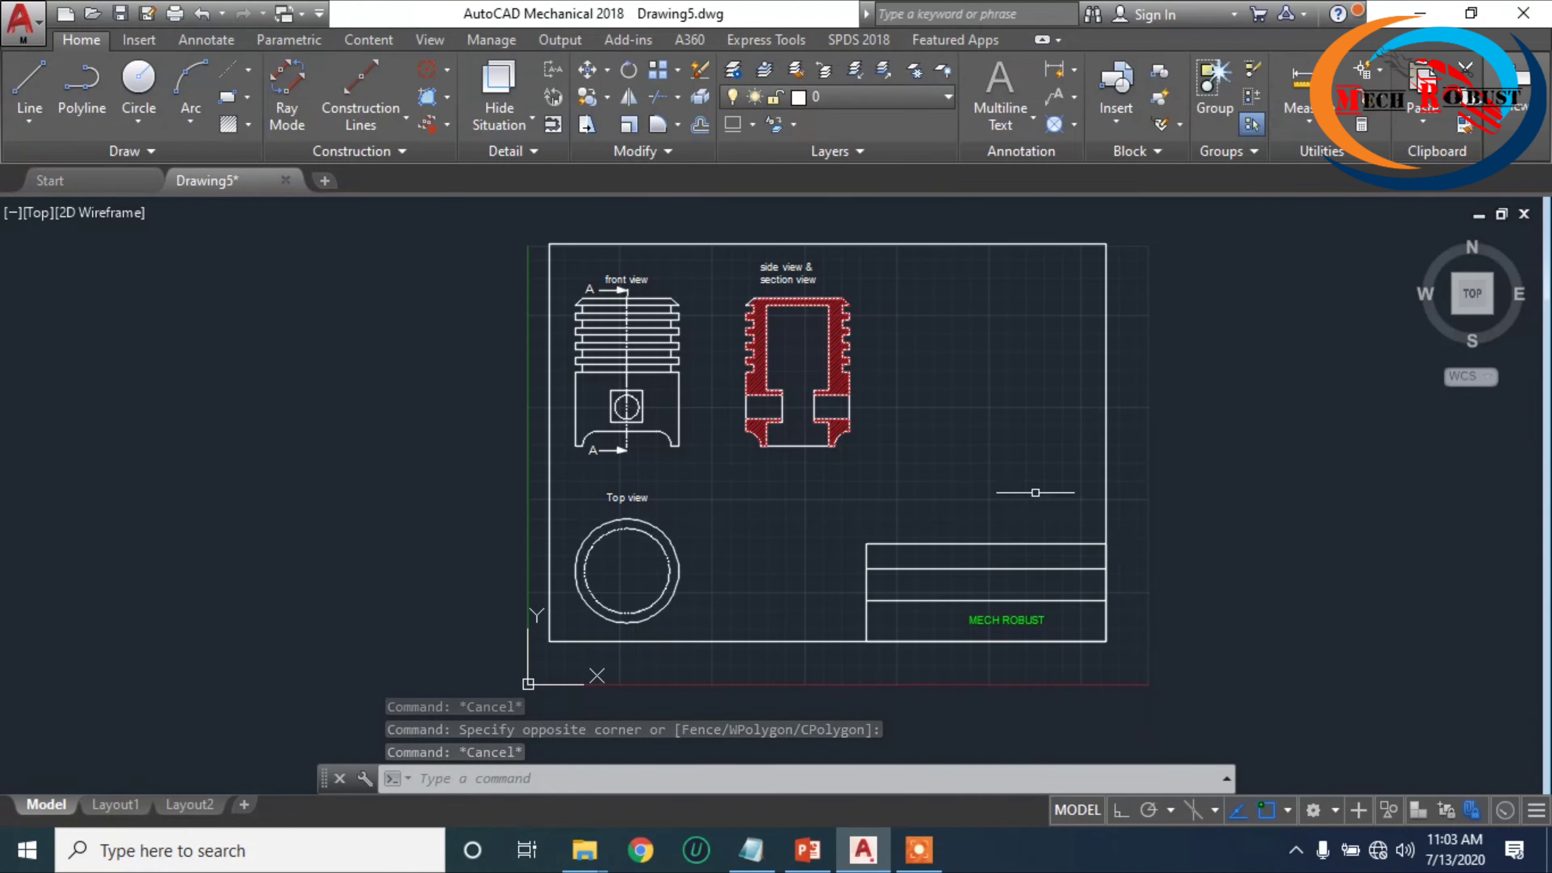